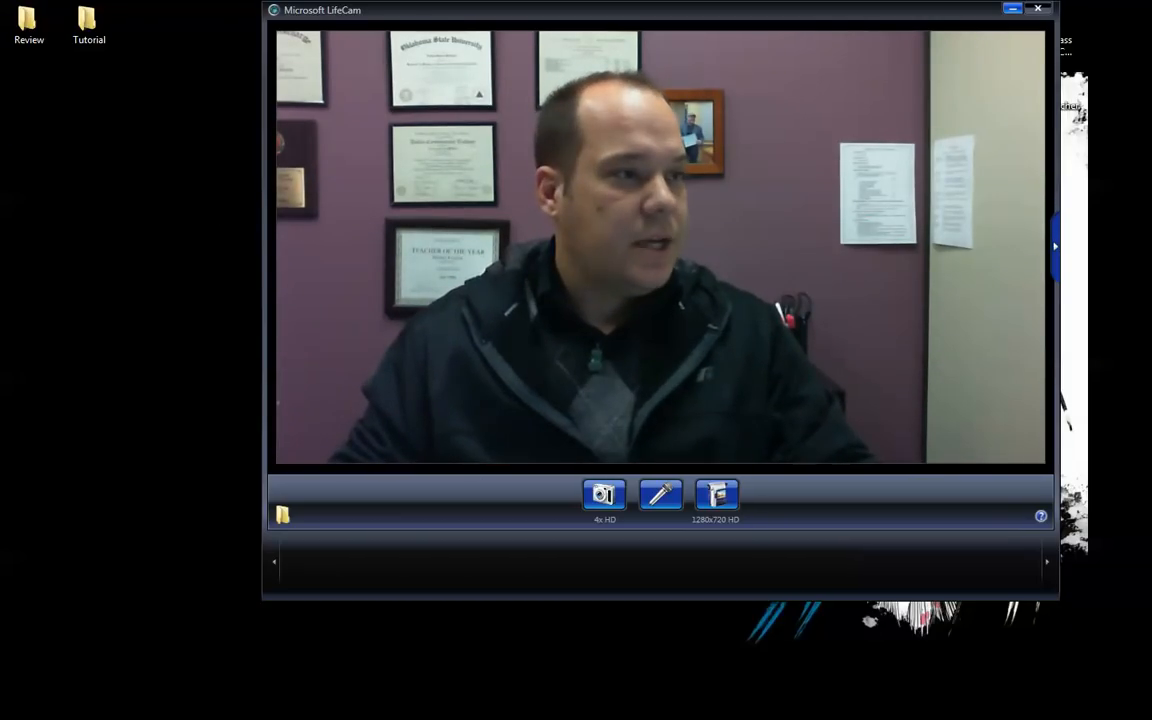
# Step: Move the TBall workbook icon below the Review folder and bring up the rubric document
pyautogui.moveTo(165, 96); pyautogui.dragTo(36, 172)
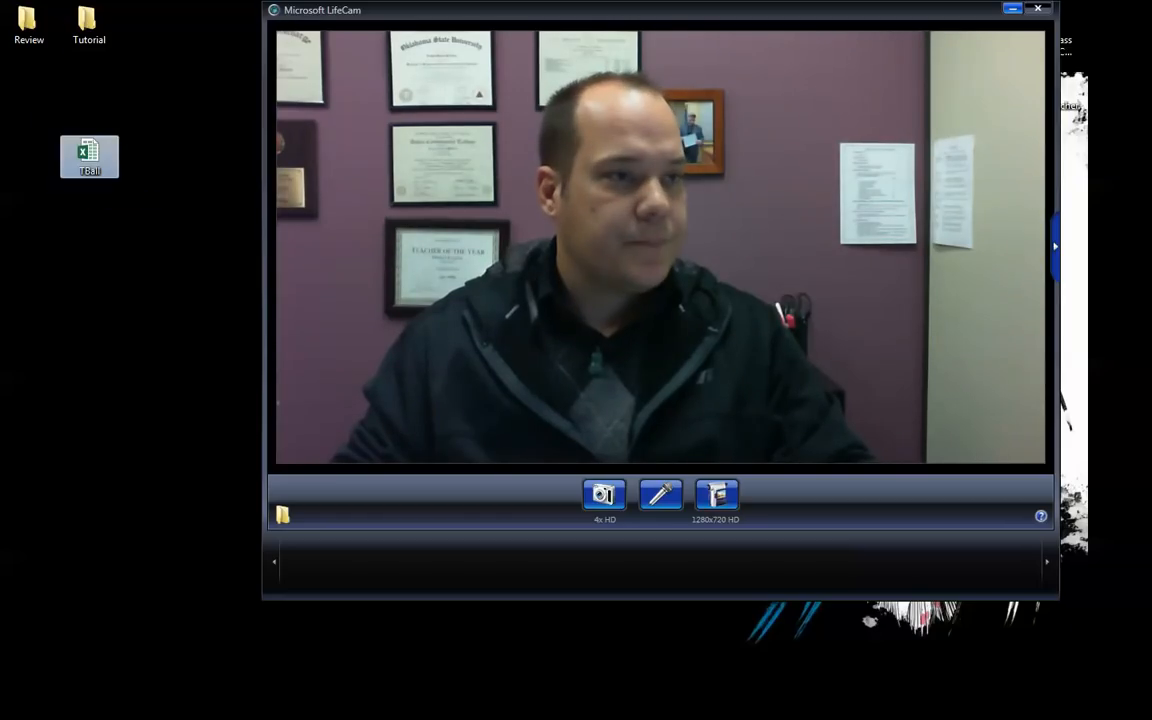
pyautogui.moveTo(73, 145); pyautogui.dragTo(24, 76)
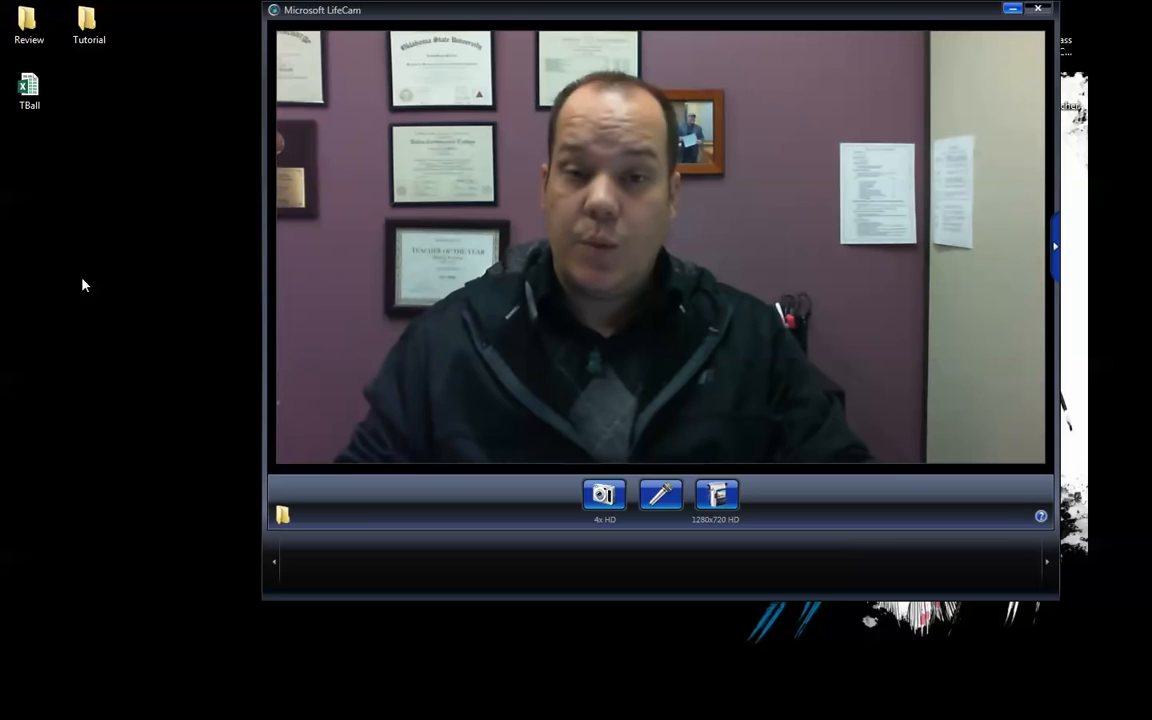
pyautogui.hotkey('alt', 'Tab')
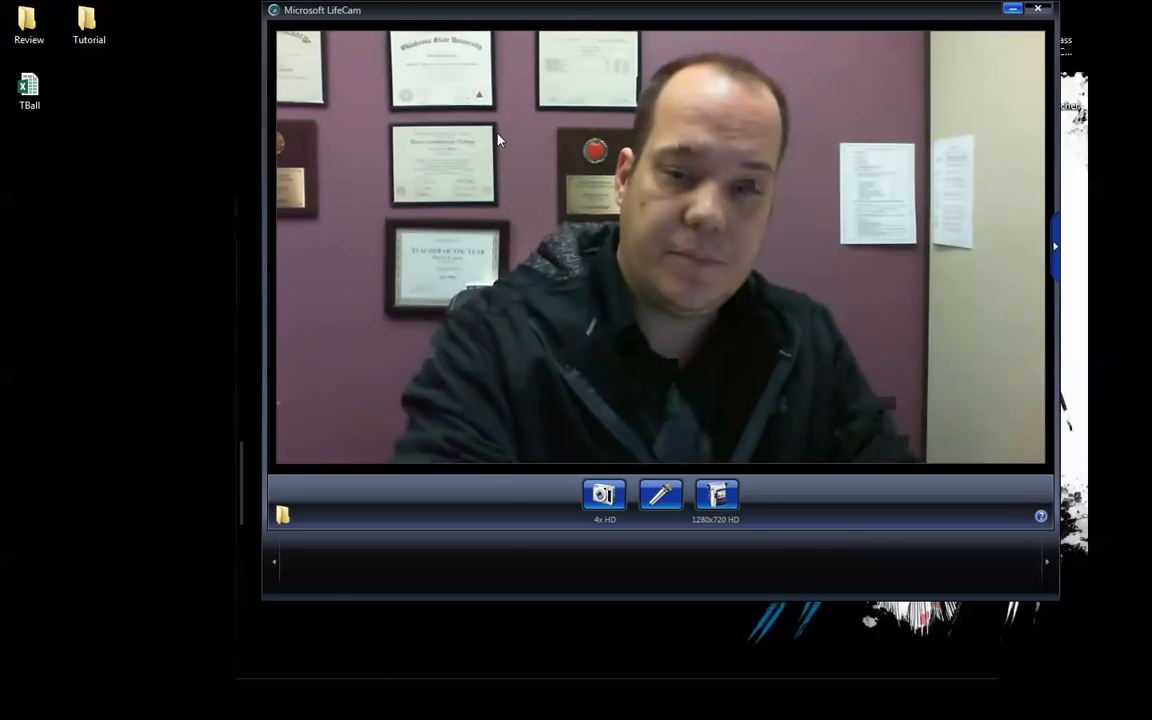
# Step: Maximize the Word rubric and scroll through its grading table
pyautogui.click(968, 207)
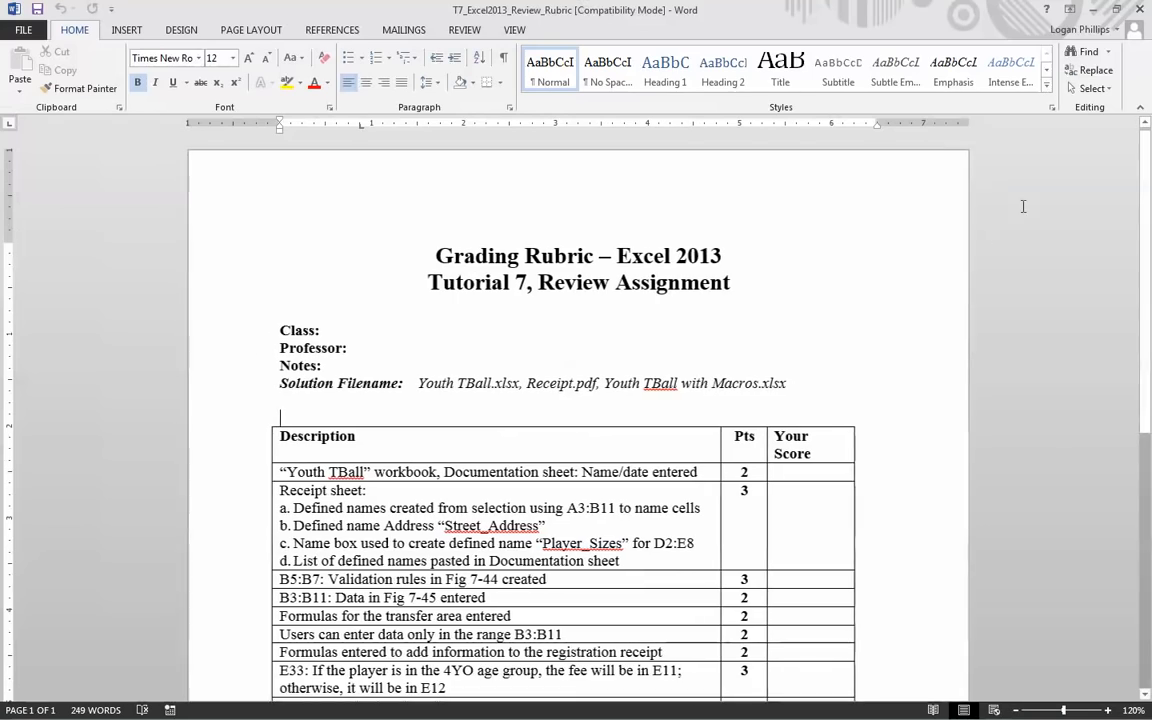
pyautogui.scroll(-6, 1003, 408)
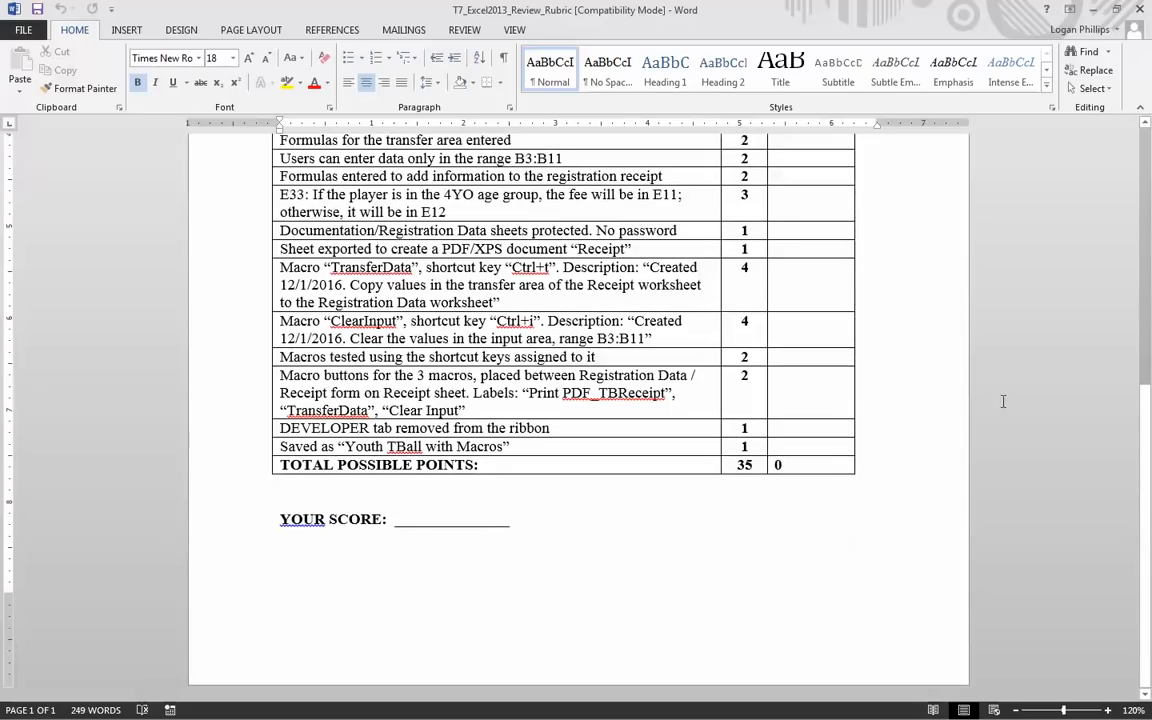
pyautogui.scroll(6, 1005, 404)
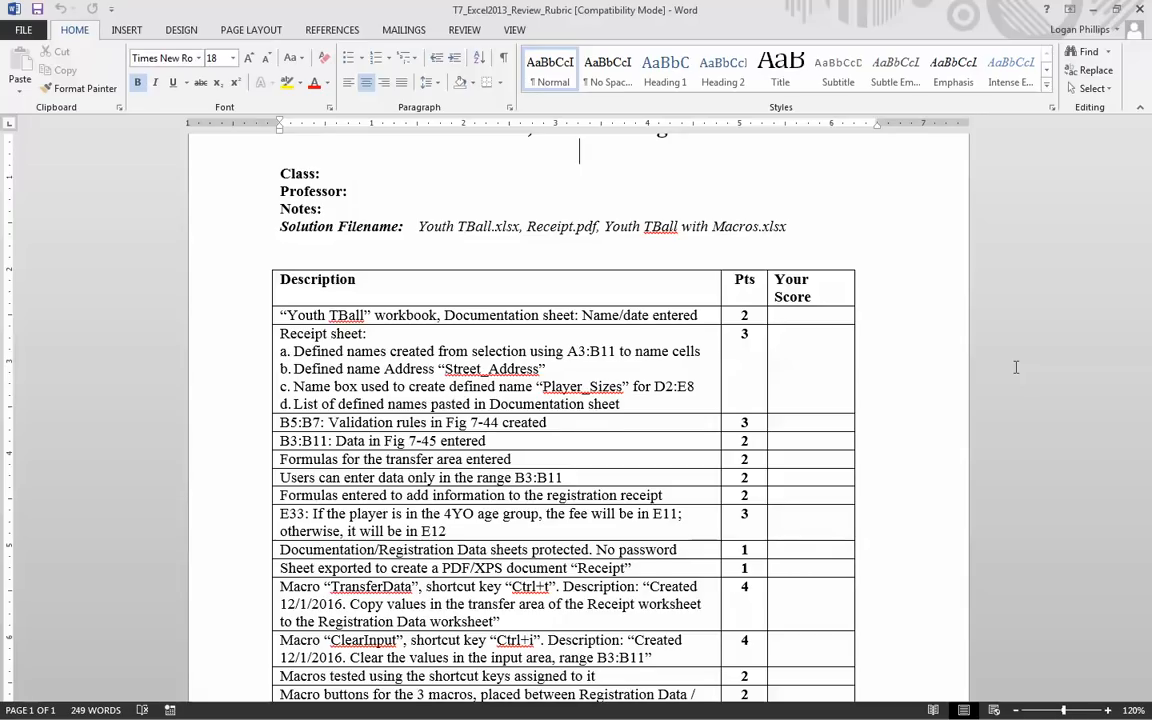
pyautogui.scroll(-3, 1015, 367)
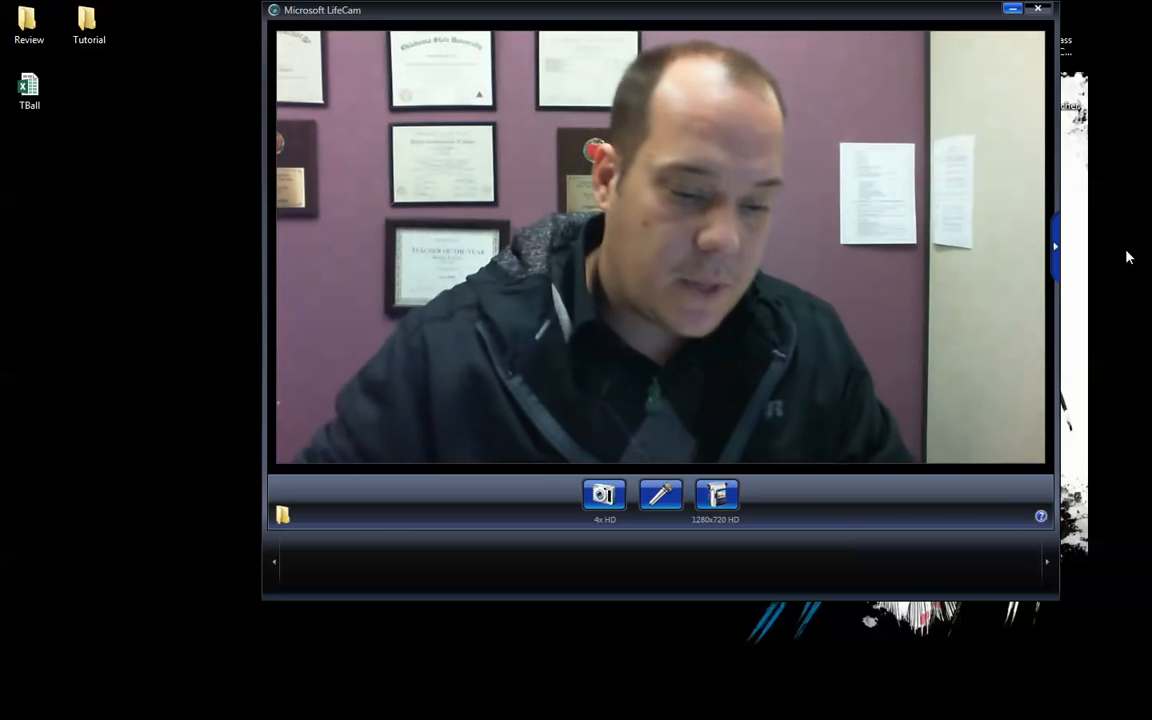
# Step: Open the TBall workbook from the desktop in Excel 2013
pyautogui.doubleClick(29, 90)
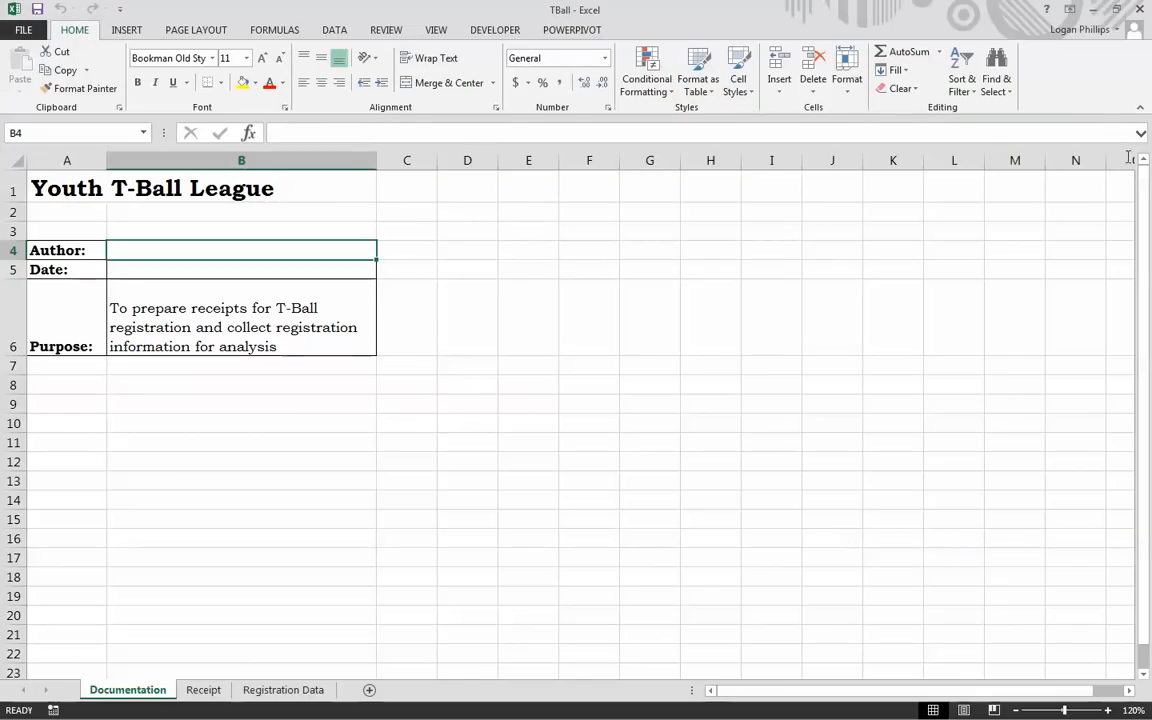
pyautogui.click(959, 425)
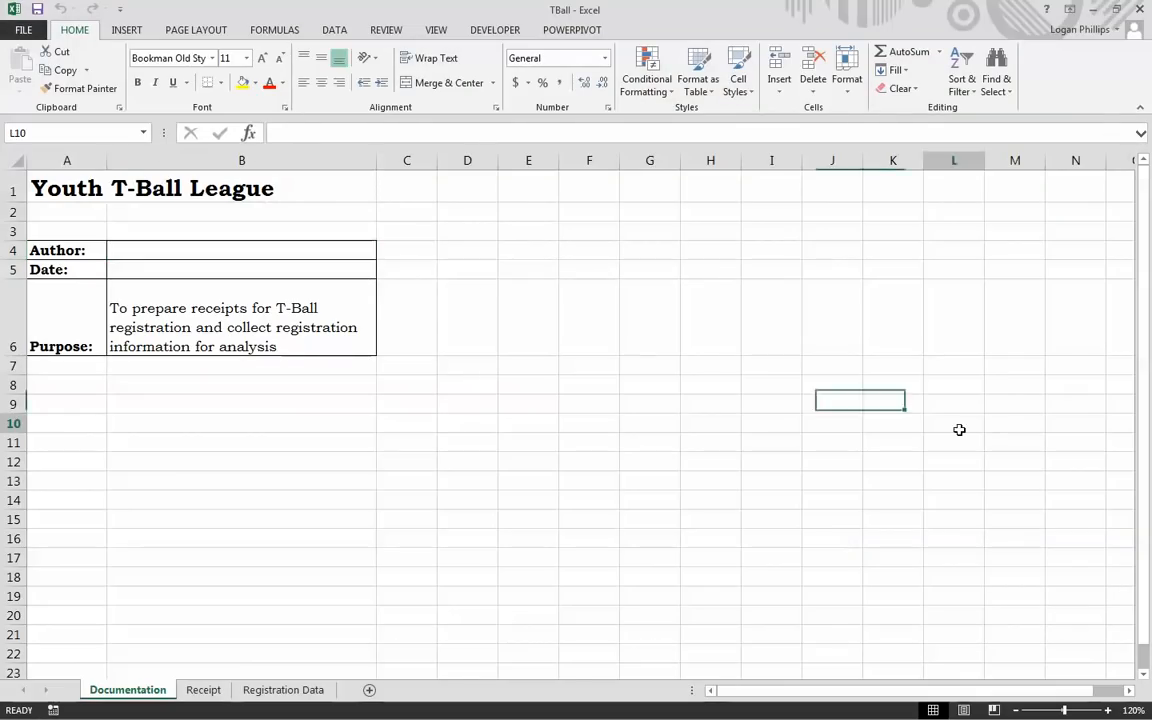
pyautogui.click(622, 364)
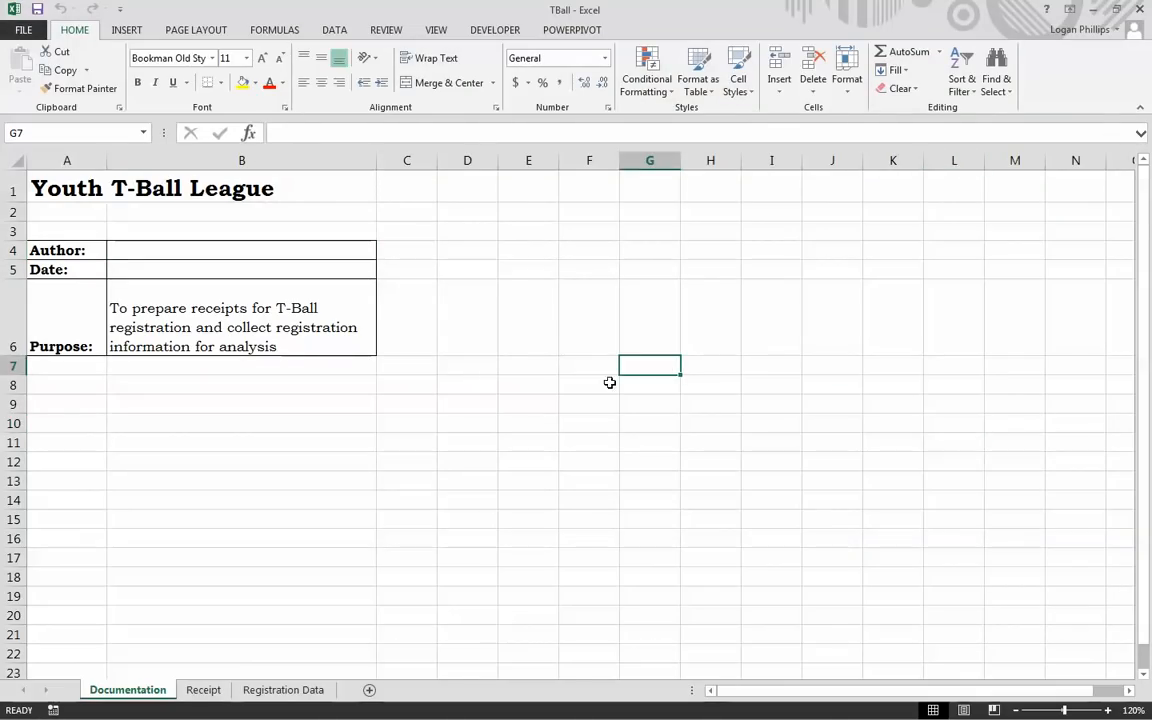
# Step: Enter the author's name in B4 and the date 11/11/2014 in B5
pyautogui.click(281, 249)
pyautogui.write('Professor P.')
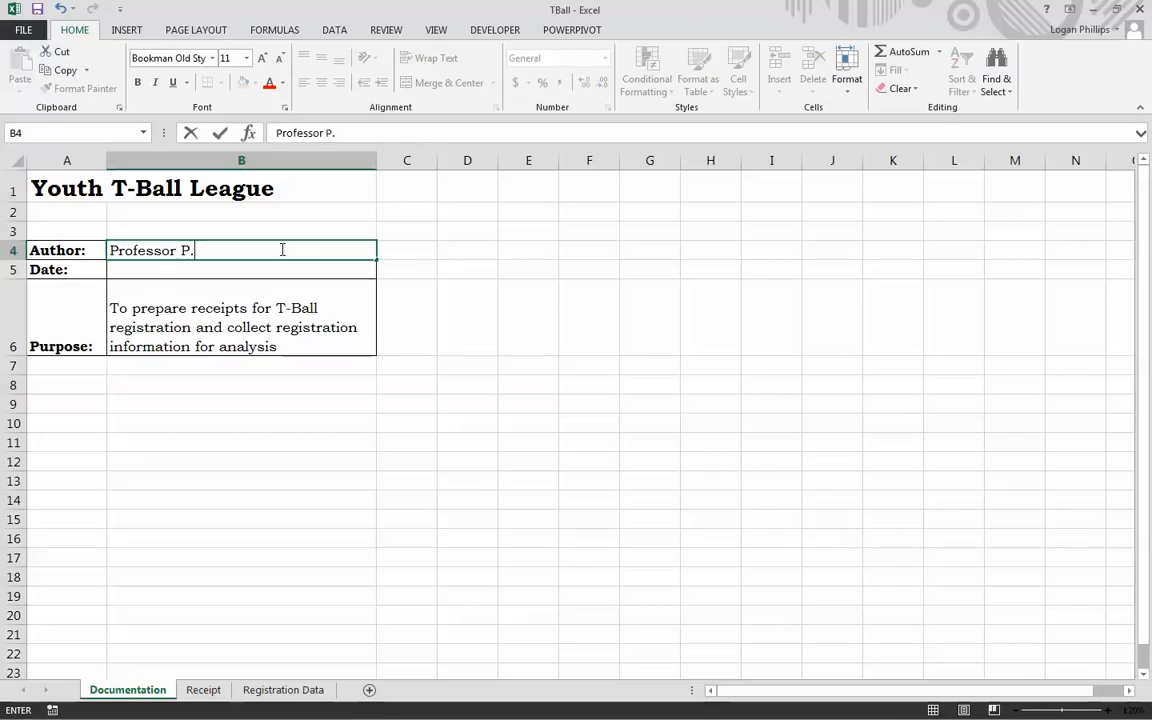
pyautogui.press('Tab')
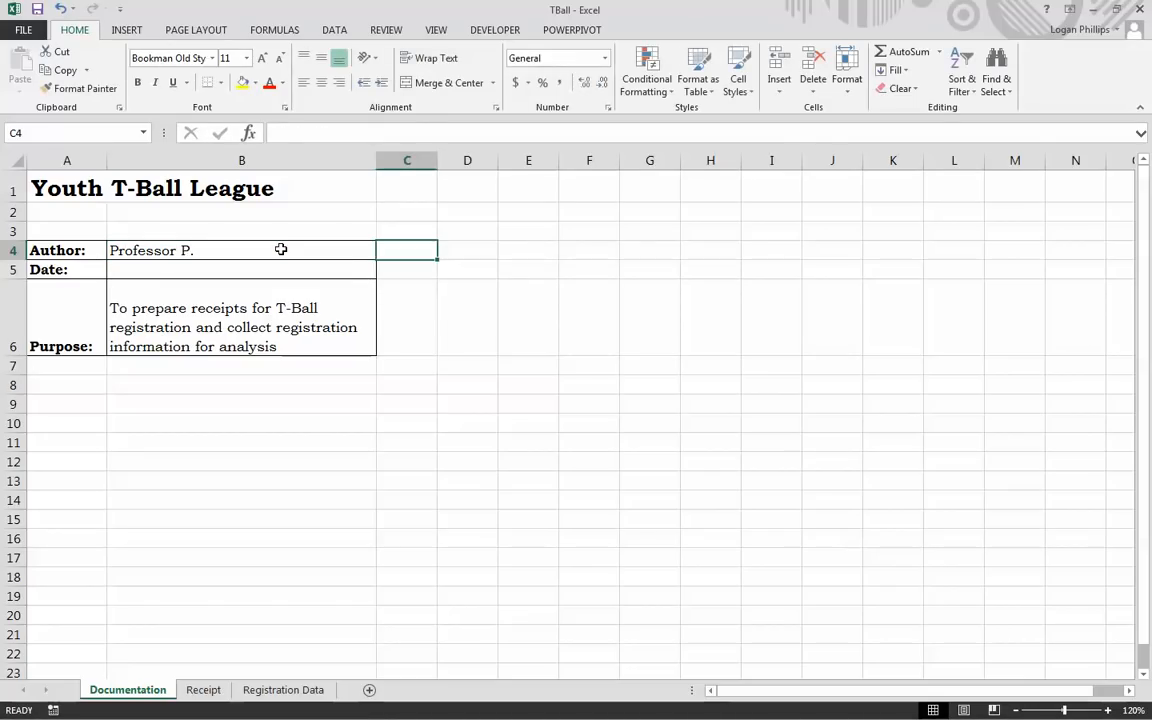
pyautogui.press('Return')
pyautogui.write('11/11/2014')
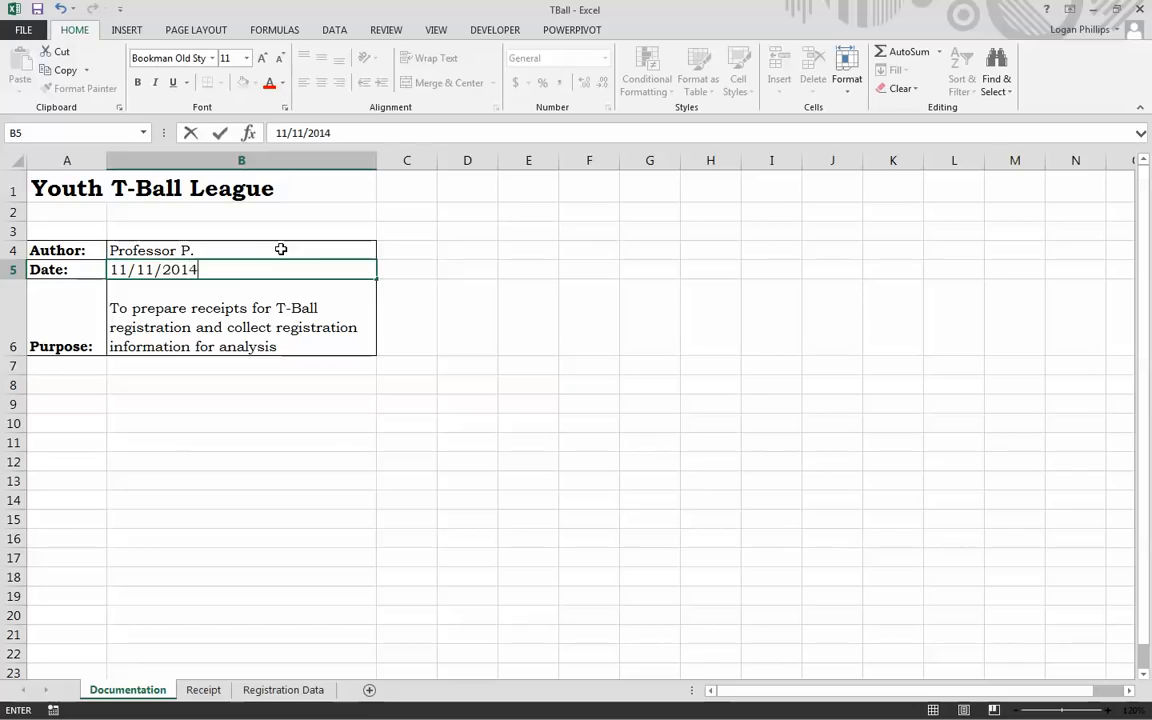
pyautogui.click(285, 545)
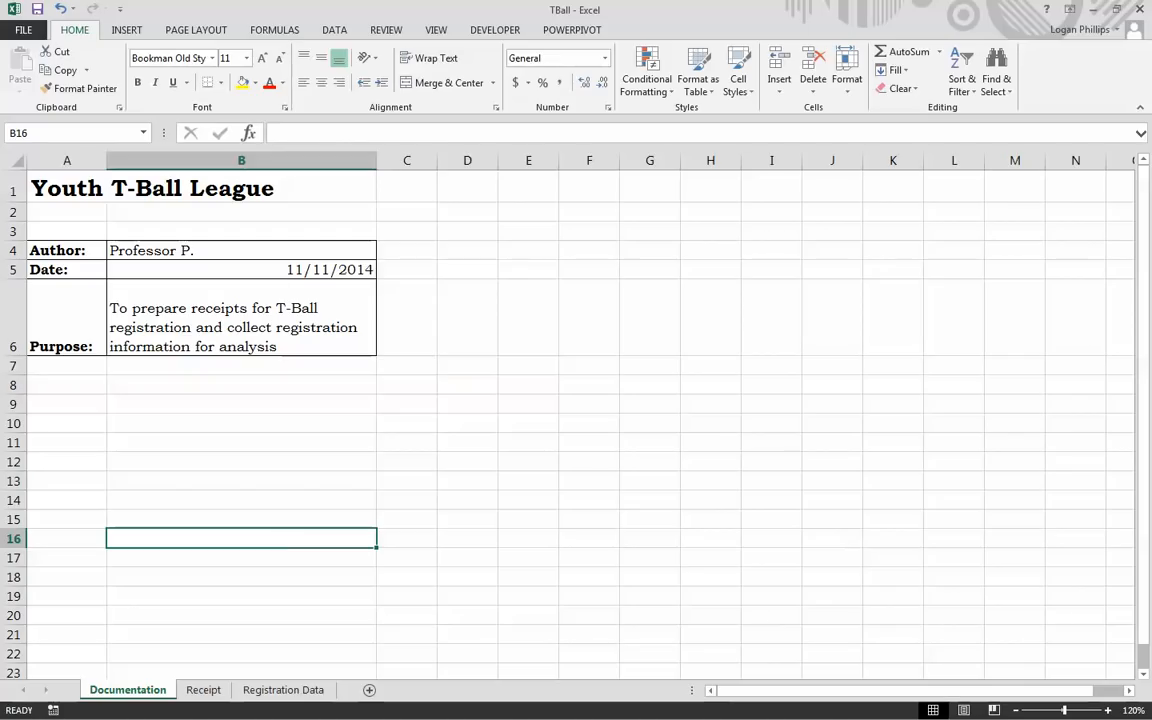
# Step: Save the workbook to the Desktop under the name Youth TBall
pyautogui.click(22, 29)
pyautogui.click(28, 199)
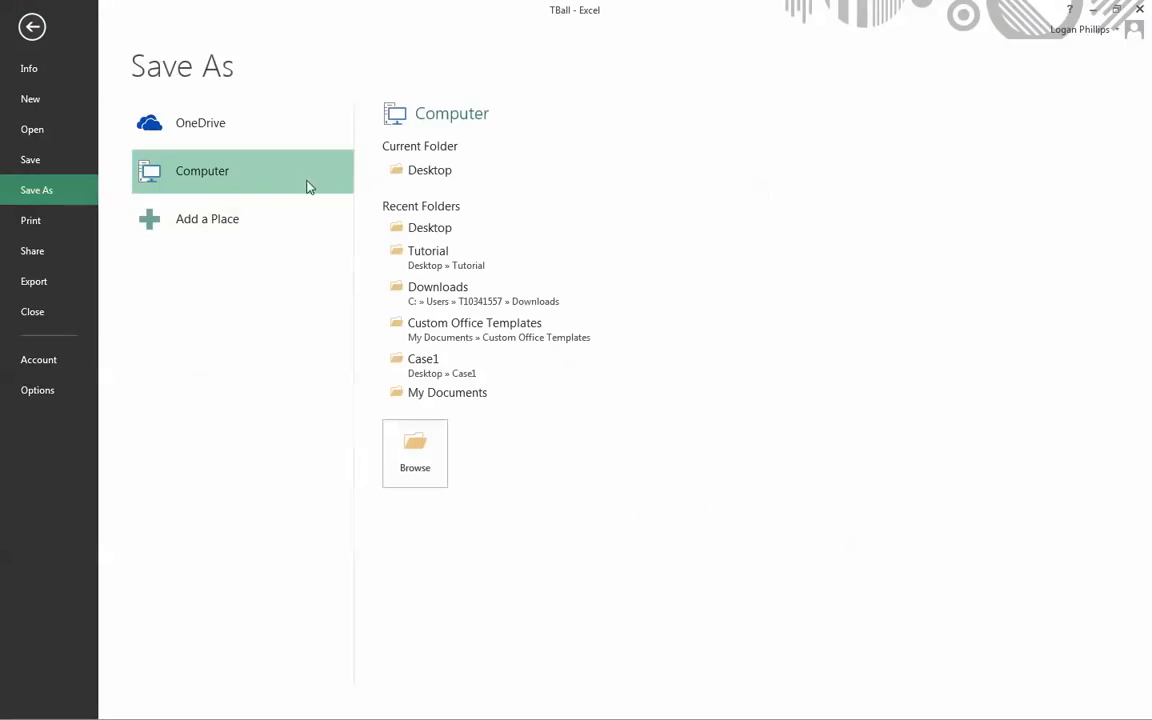
pyautogui.click(430, 175)
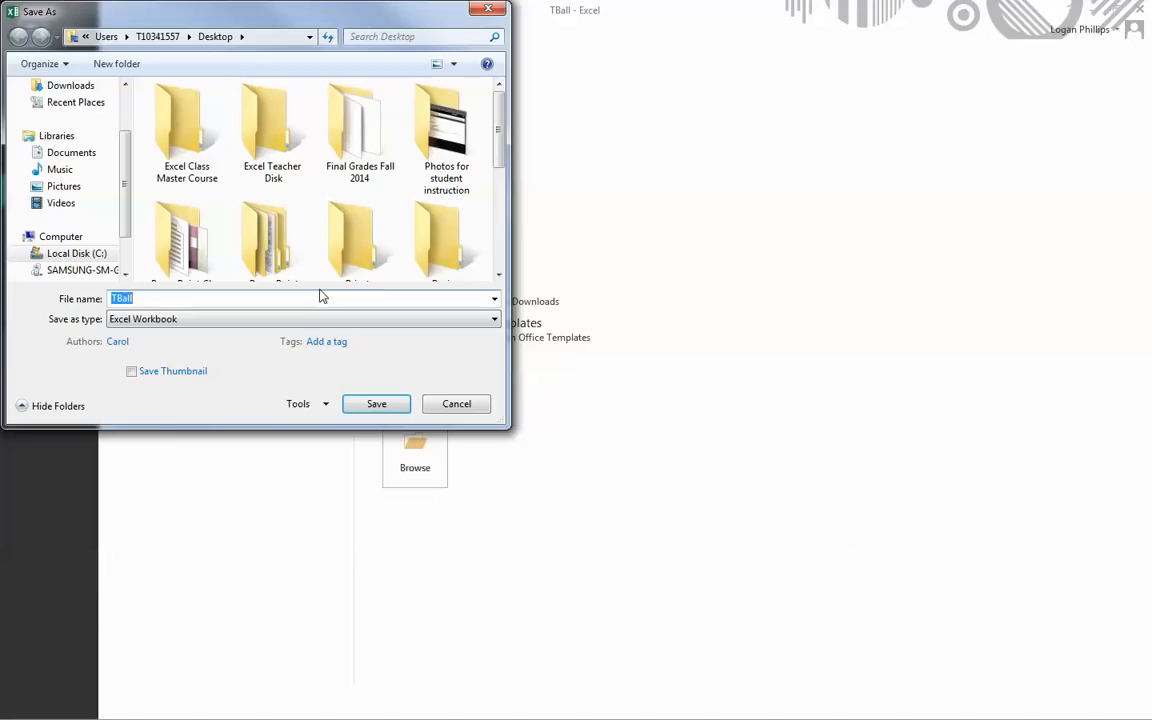
pyautogui.write('Youth T')
pyautogui.click(393, 404)
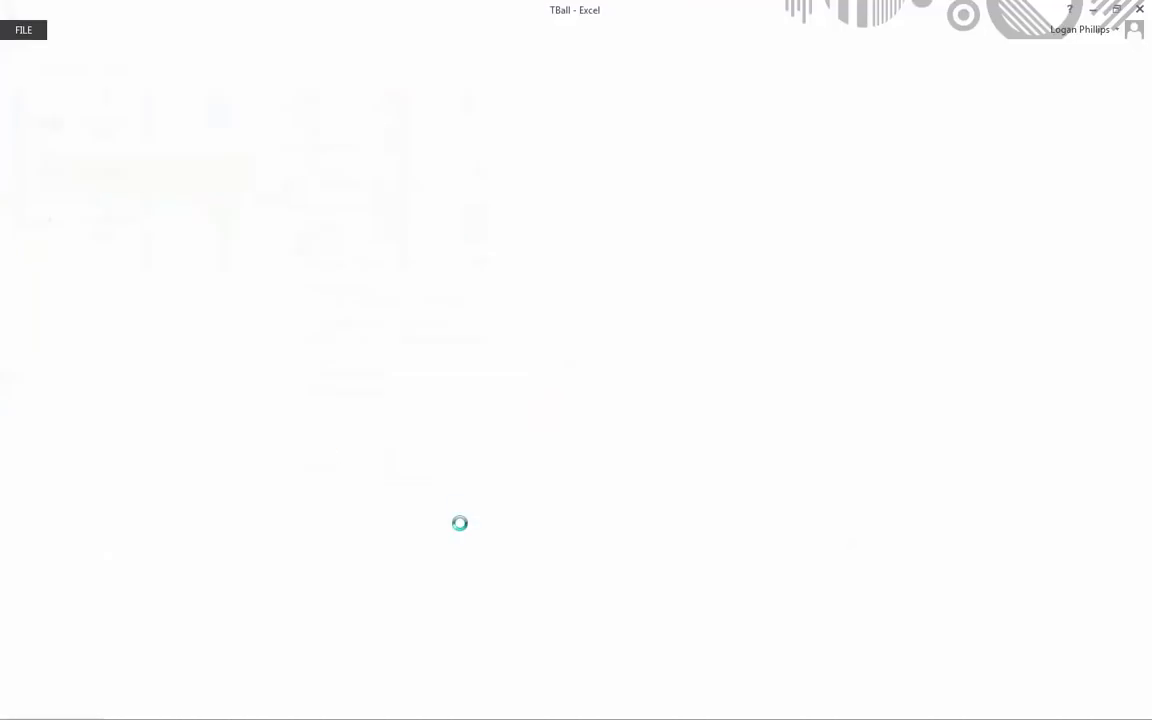
pyautogui.click(483, 474)
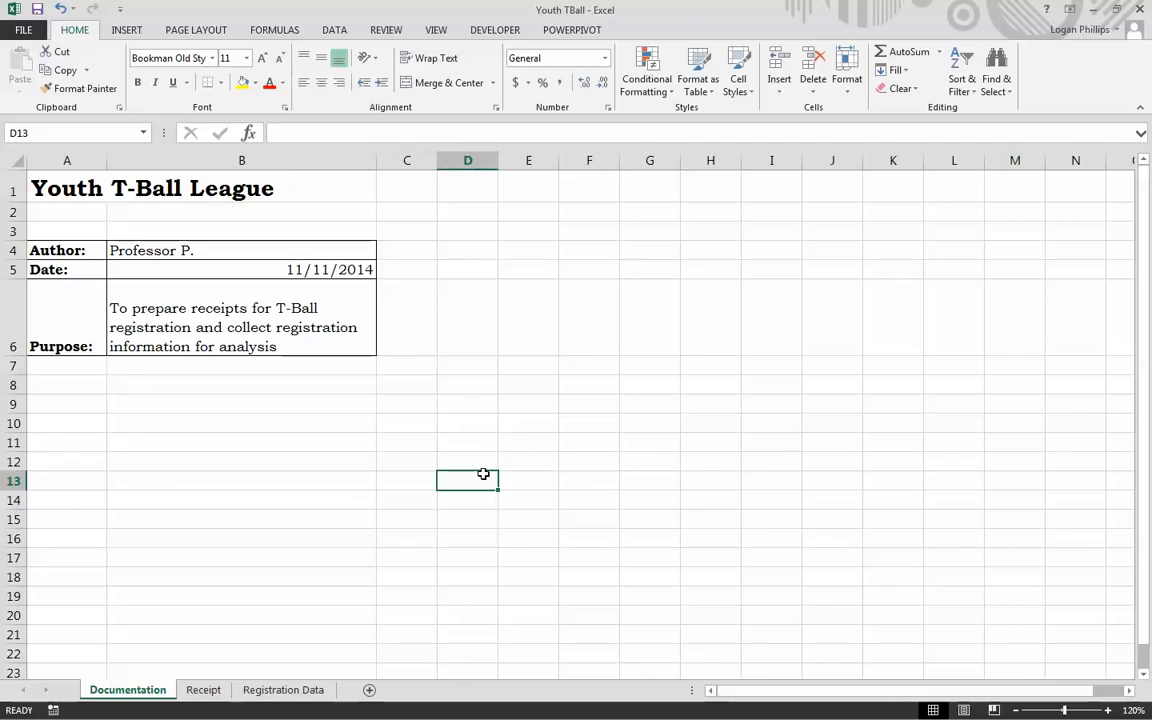
# Step: Switch to the Receipt sheet and select the Player Sizes table D3:E8 and labels A3:A11
pyautogui.click(203, 692)
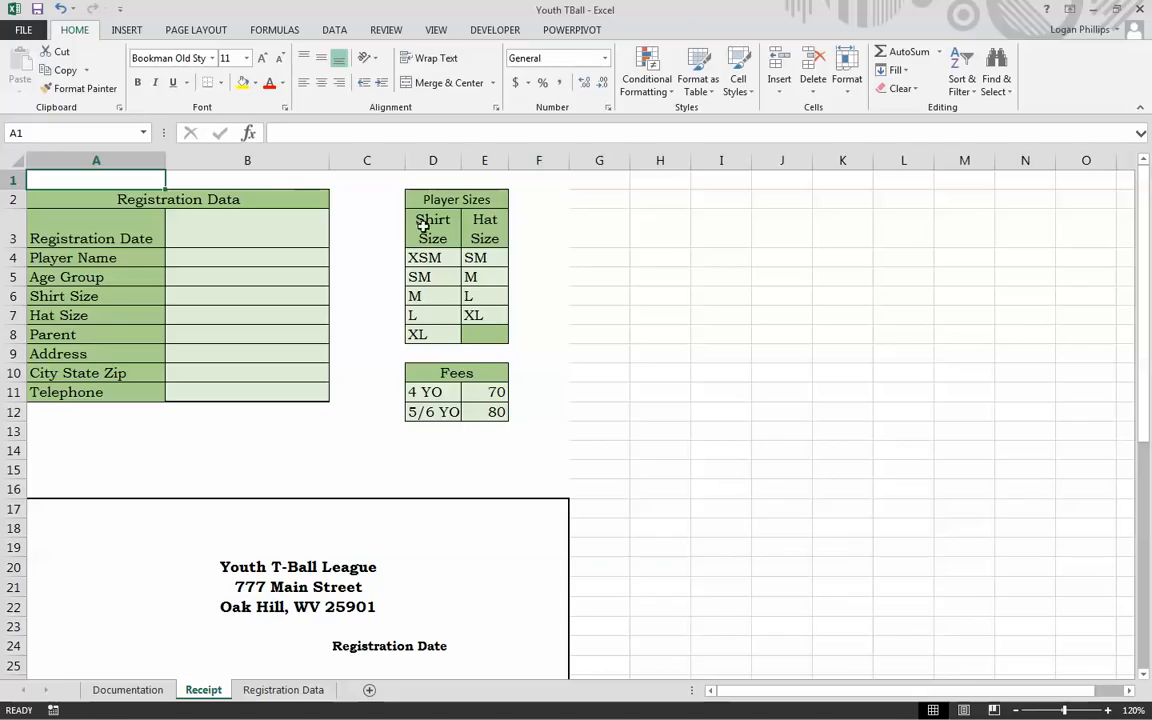
pyautogui.moveTo(430, 224); pyautogui.dragTo(479, 337)
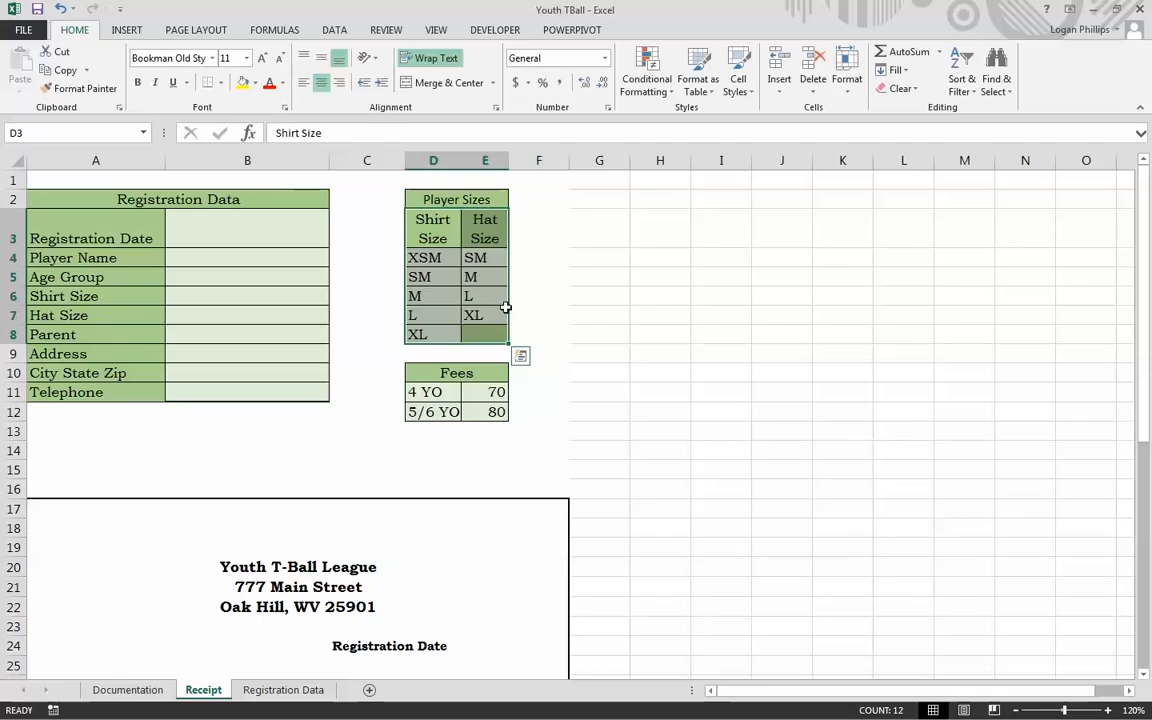
pyautogui.moveTo(140, 222); pyautogui.dragTo(138, 397)
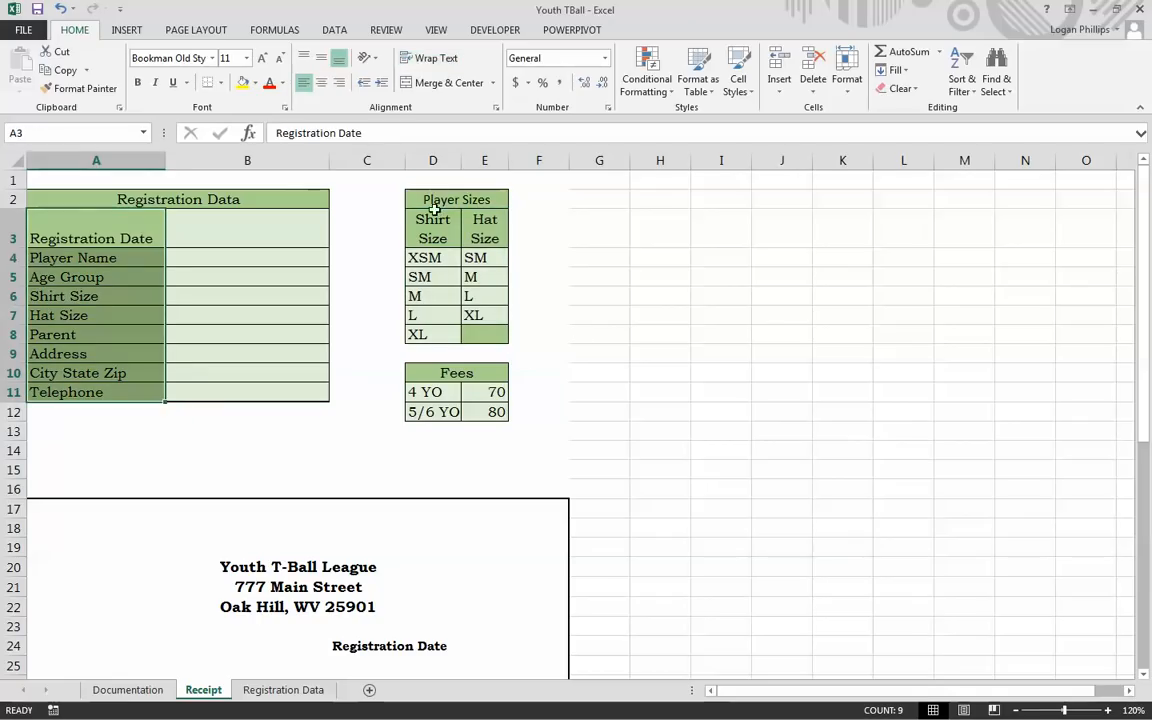
pyautogui.moveTo(414, 218); pyautogui.dragTo(478, 336)
# Step: Glance at the Documentation sheet, then return to Receipt and select A3:B11
pyautogui.click(127, 690)
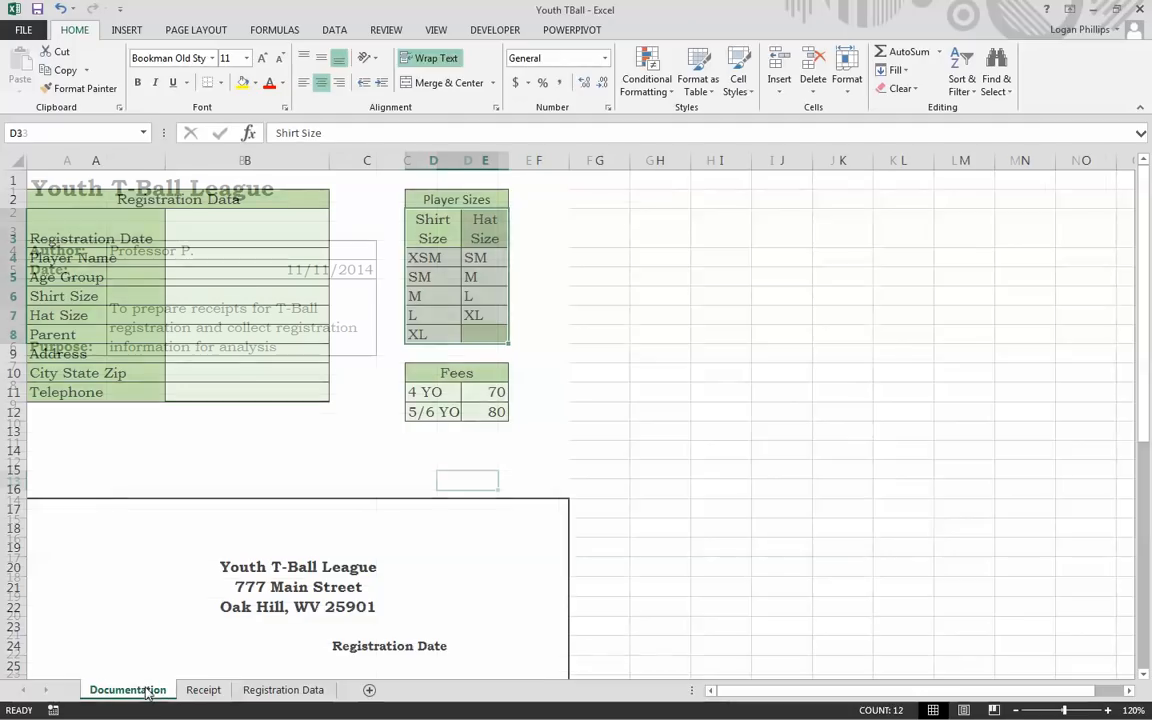
pyautogui.moveTo(62, 366); pyautogui.dragTo(368, 564)
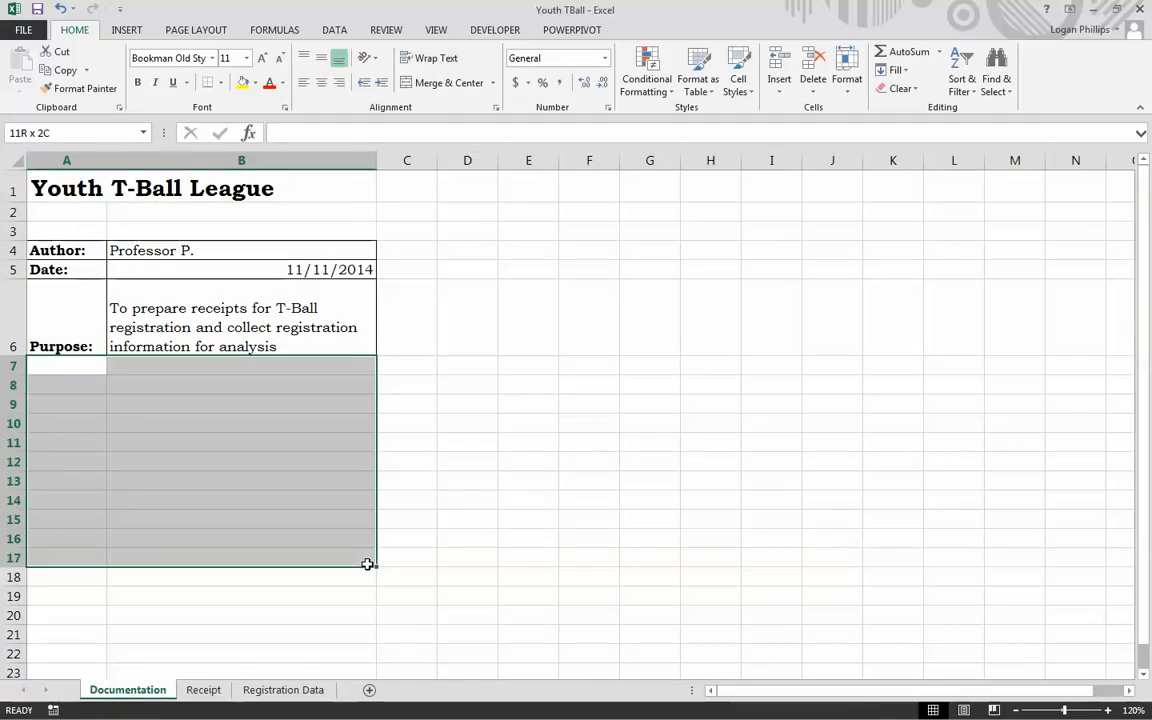
pyautogui.click(205, 690)
pyautogui.click(591, 406)
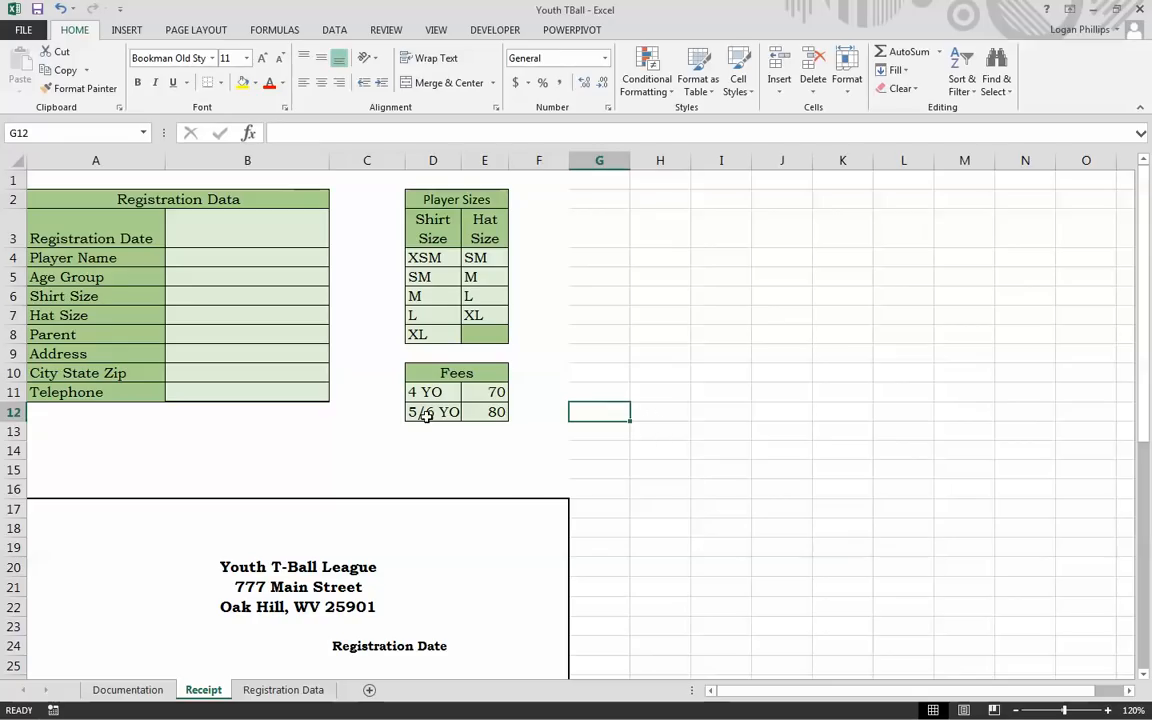
pyautogui.click(61, 232)
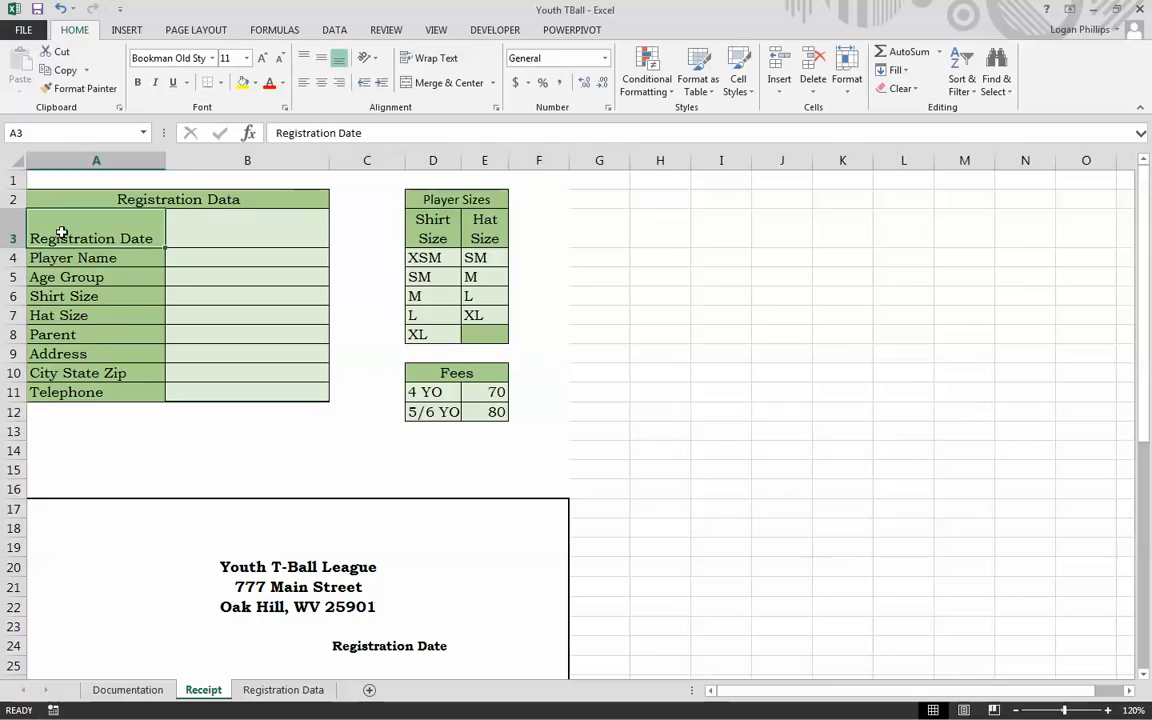
pyautogui.moveTo(61, 232); pyautogui.dragTo(179, 399)
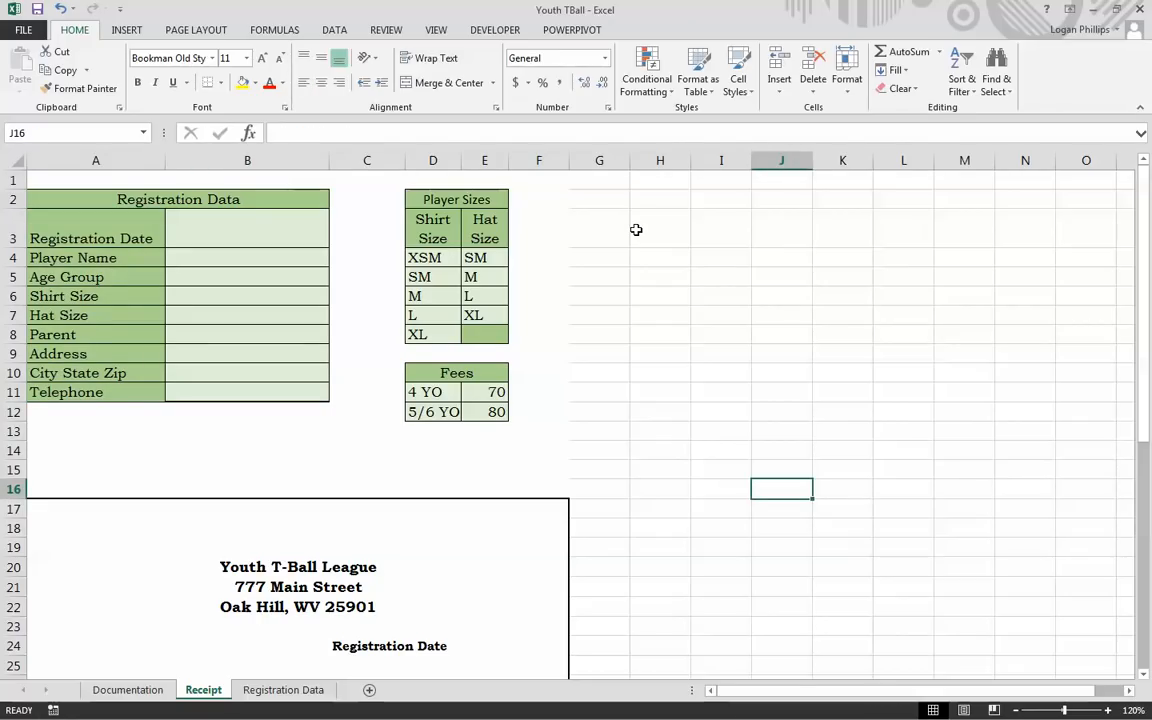
# Step: Create range names for B3:B11 from the left-column labels of A3:B11
pyautogui.click(262, 30)
pyautogui.click(705, 300)
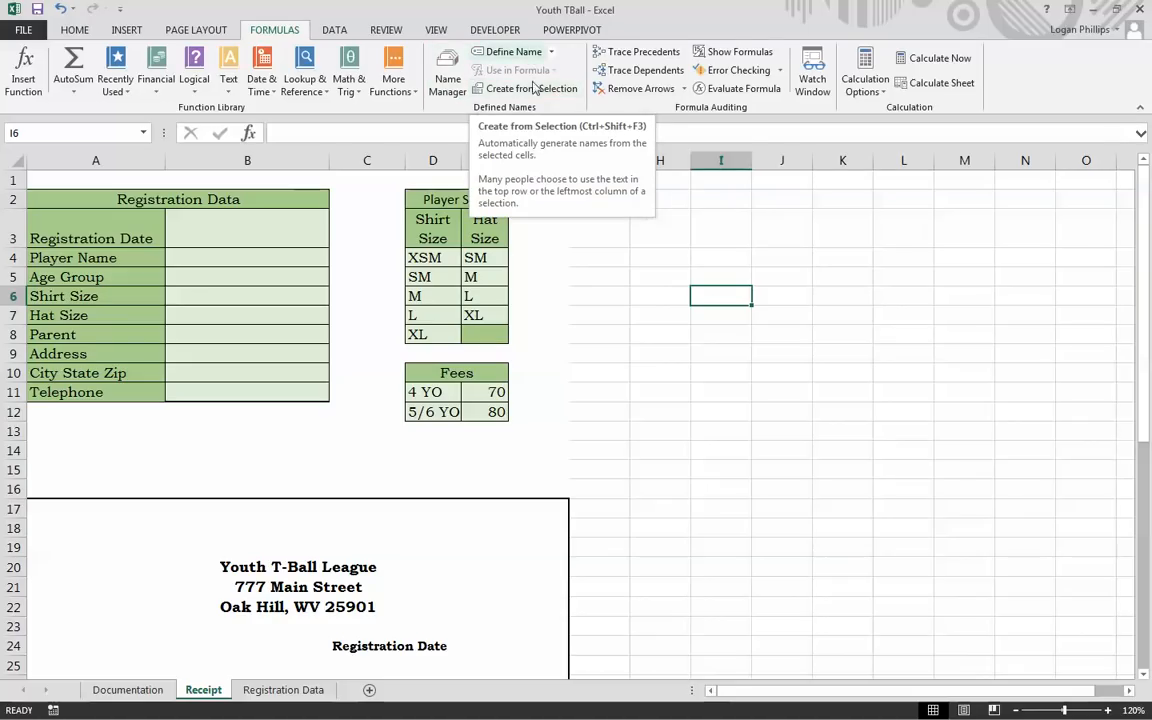
pyautogui.click(663, 396)
pyautogui.moveTo(88, 231); pyautogui.dragTo(62, 392)
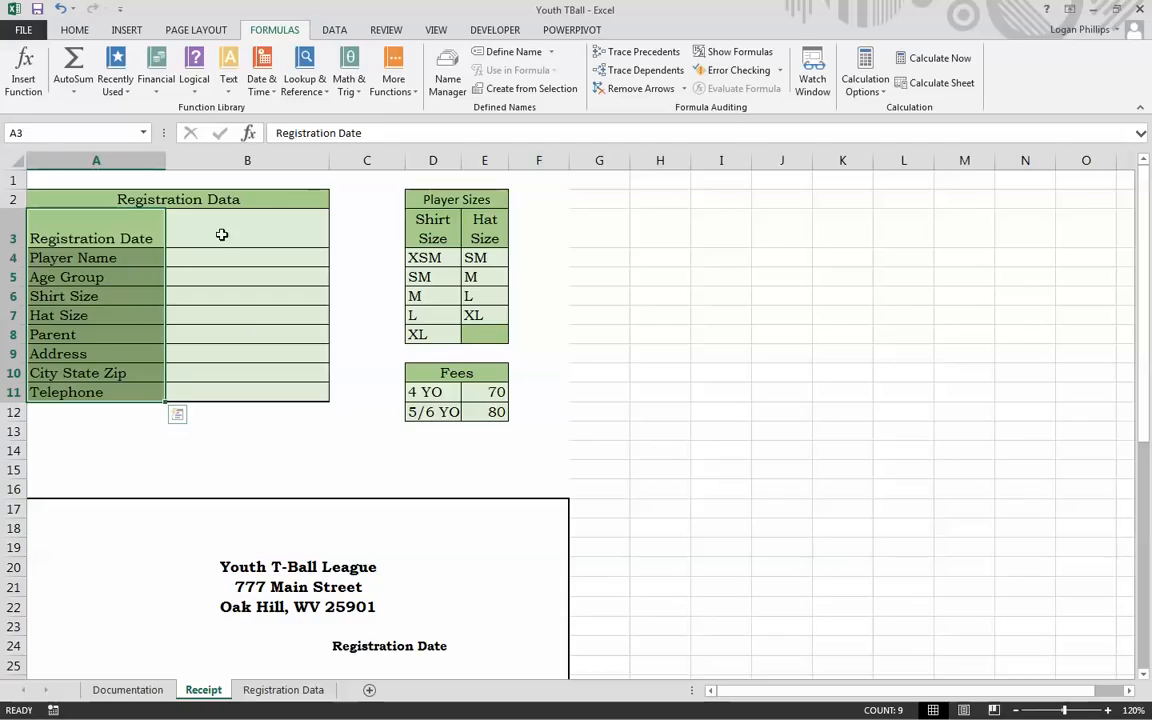
pyautogui.moveTo(123, 237); pyautogui.dragTo(314, 398)
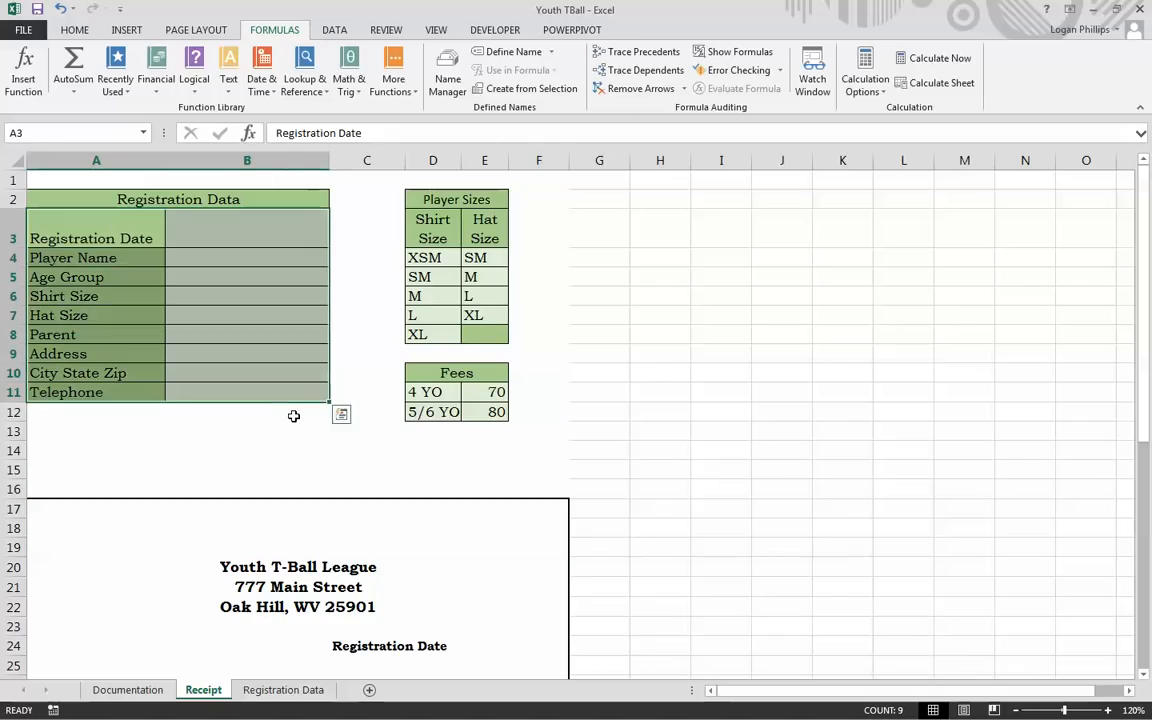
pyautogui.click(470, 52)
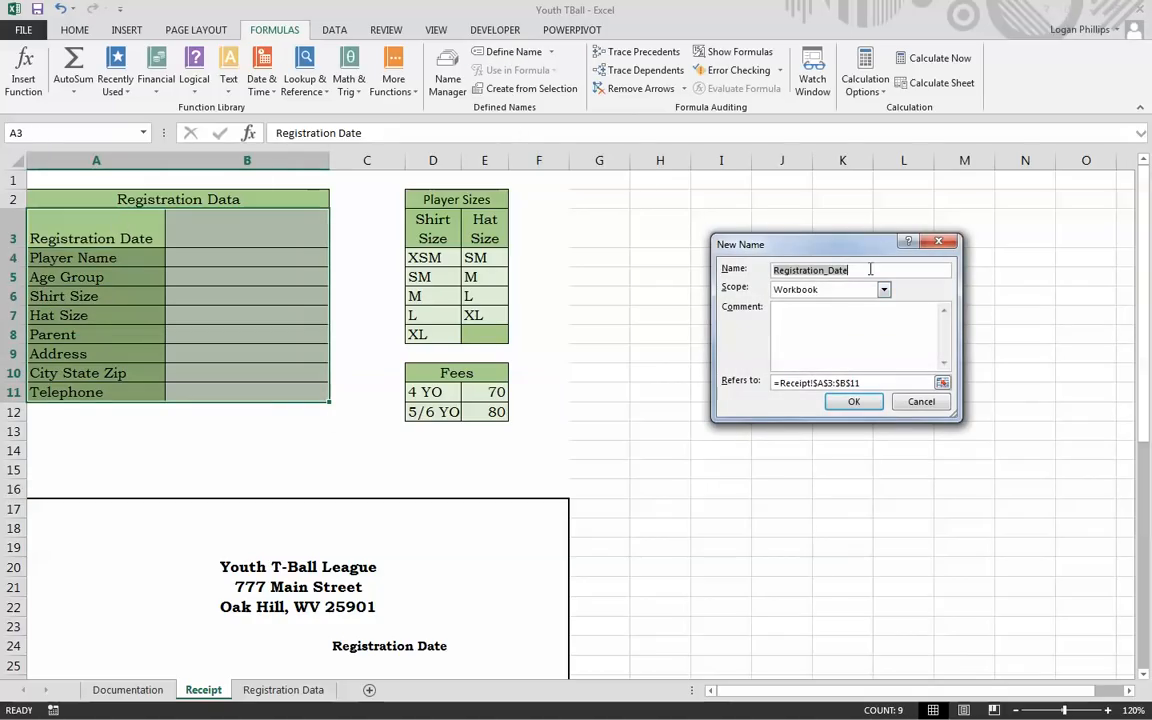
pyautogui.click(855, 400)
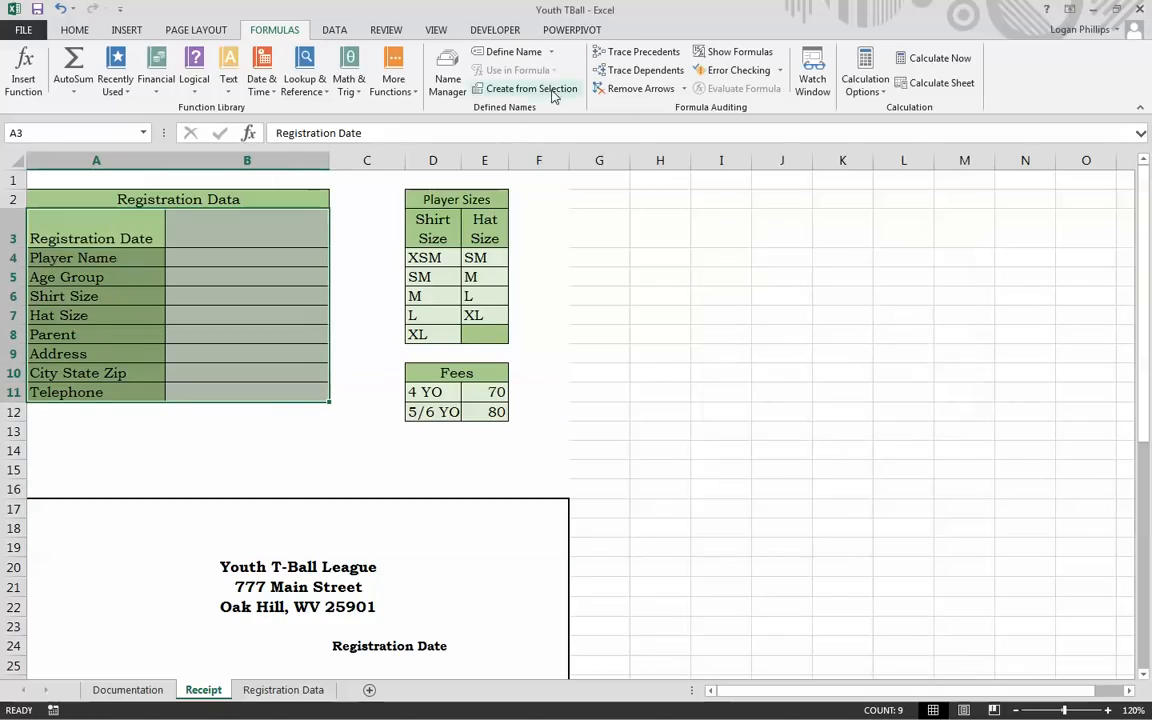
pyautogui.click(520, 88)
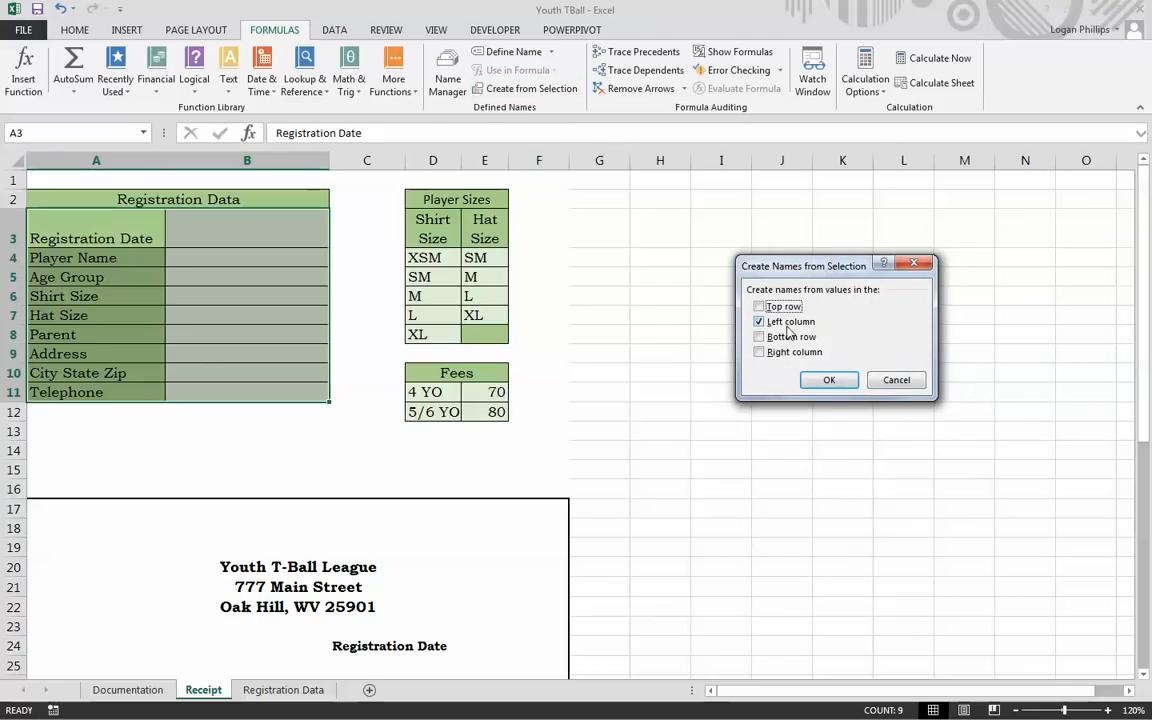
pyautogui.click(829, 380)
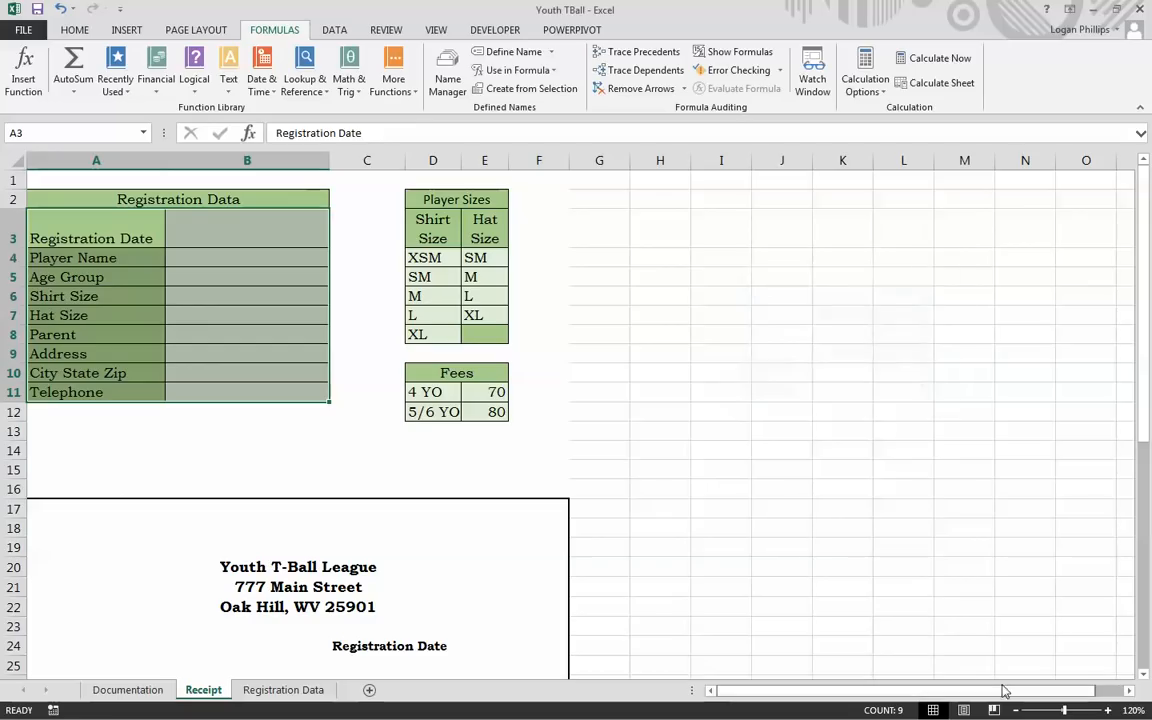
# Step: In Name Manager, rename the Address name to Street_Address and close the list
pyautogui.click(449, 80)
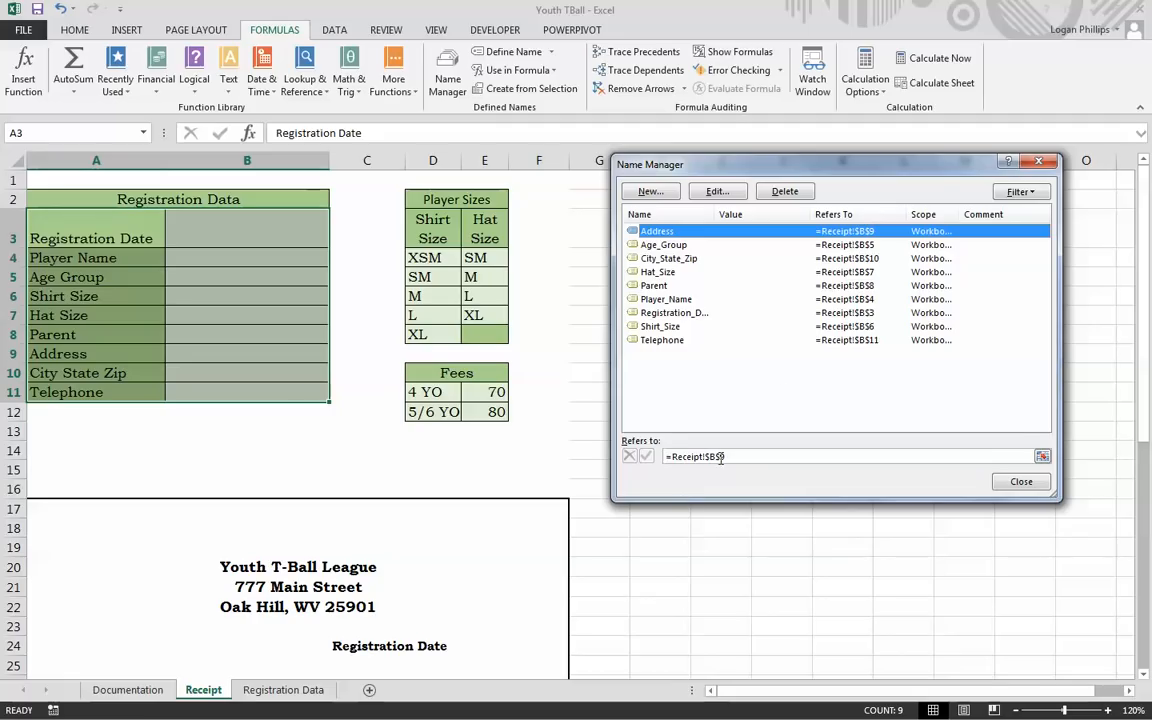
pyautogui.click(765, 384)
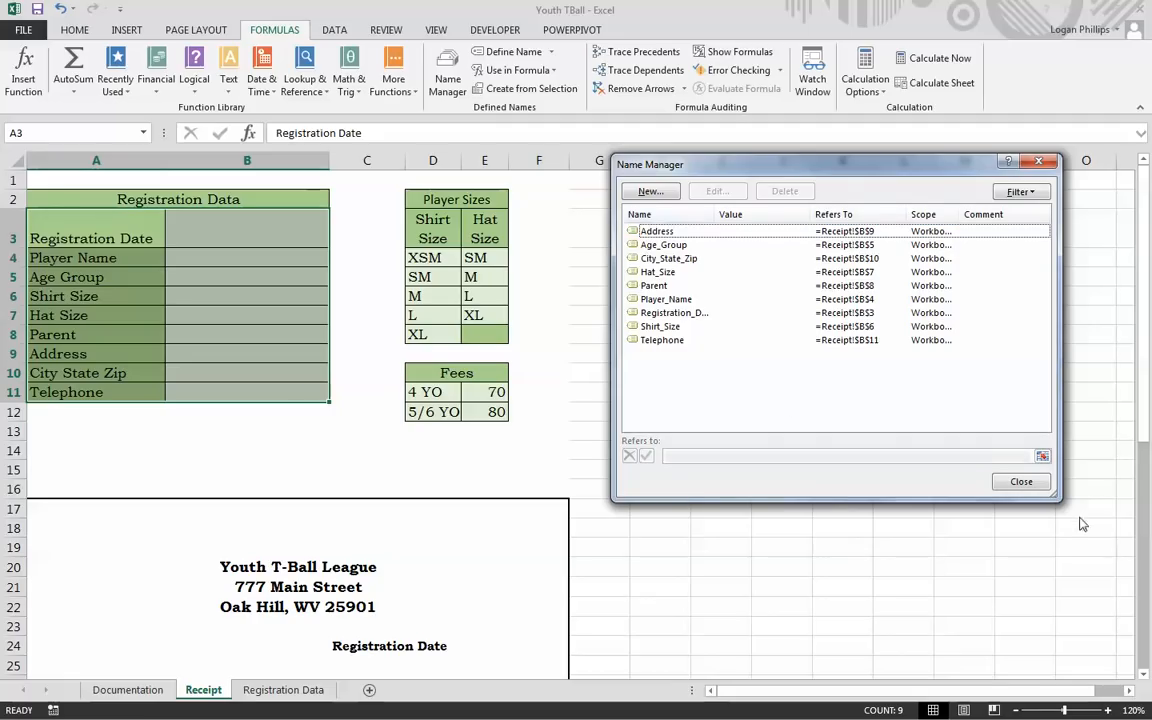
pyautogui.press('Escape')
pyautogui.click(449, 76)
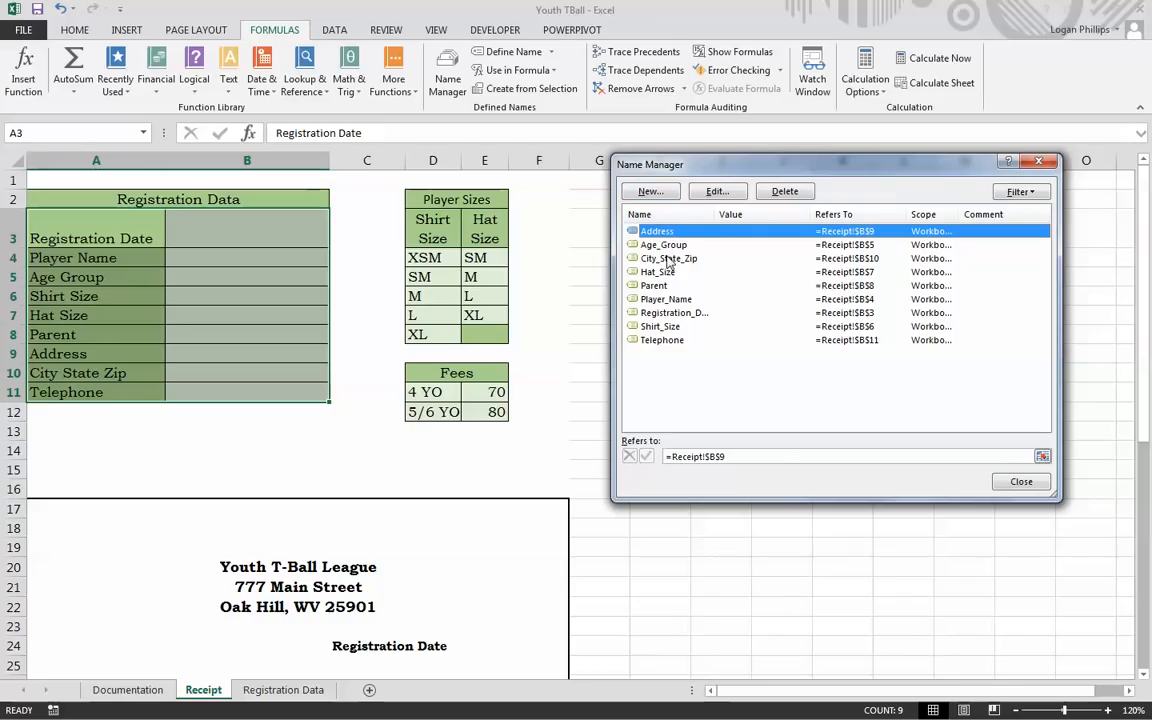
pyautogui.click(717, 192)
pyautogui.click(826, 272)
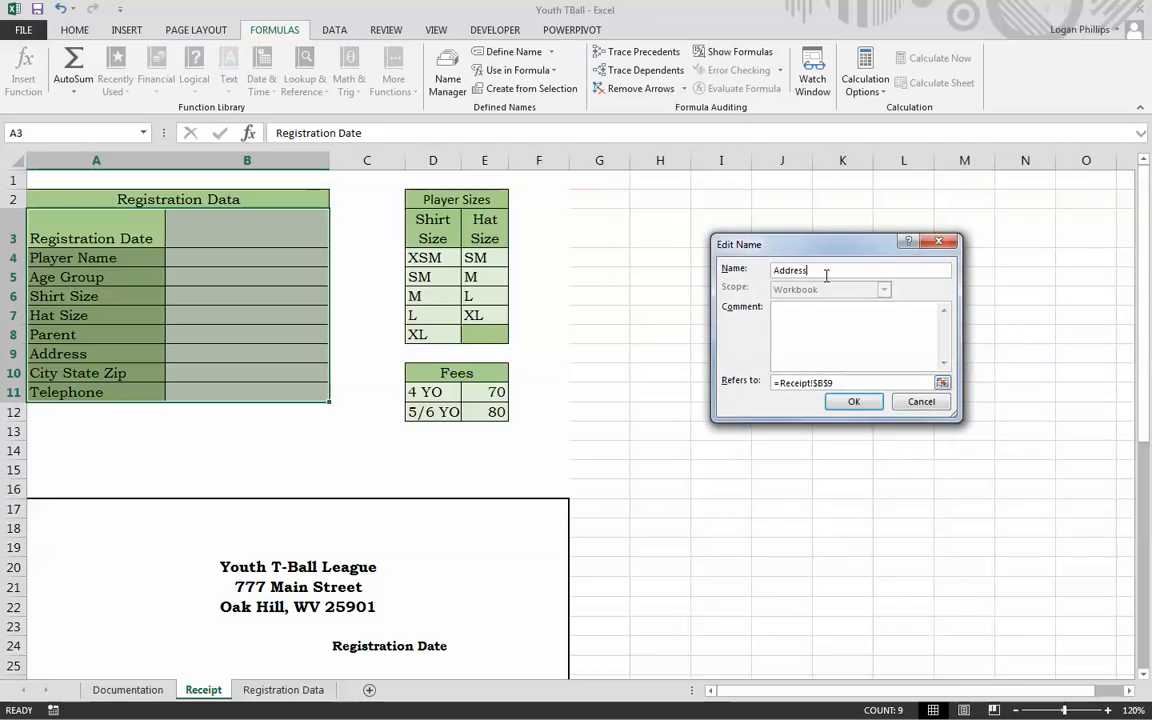
pyautogui.write('Street_')
pyautogui.click(854, 401)
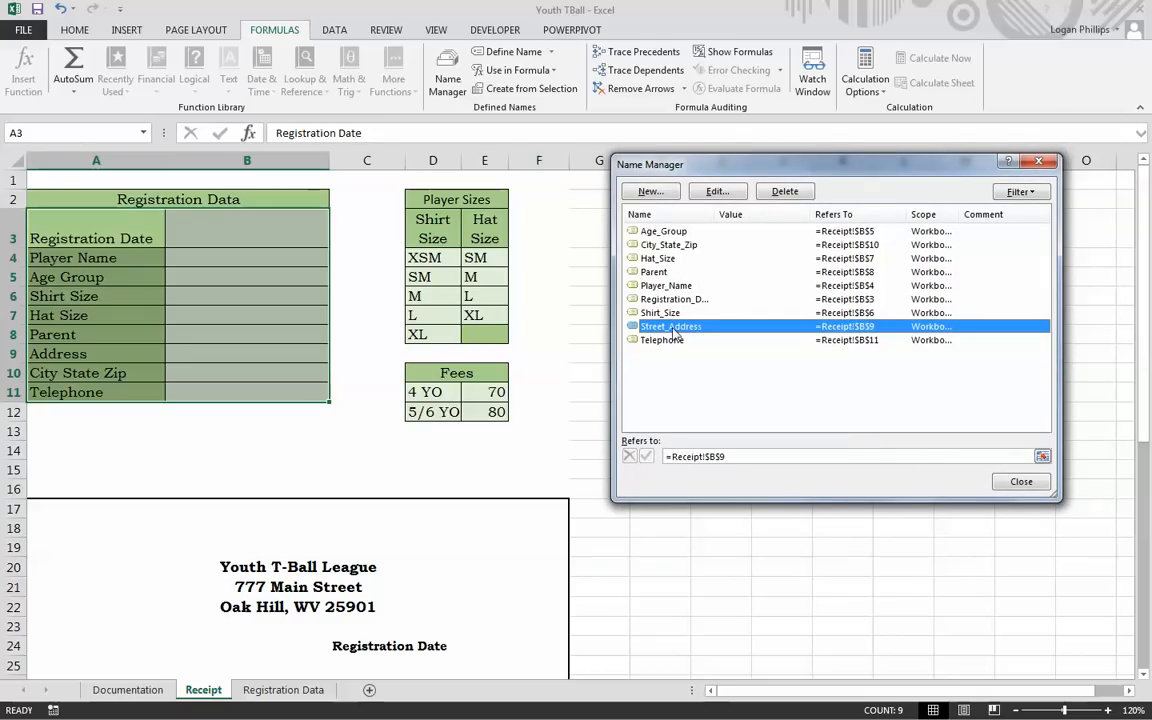
pyautogui.click(1021, 481)
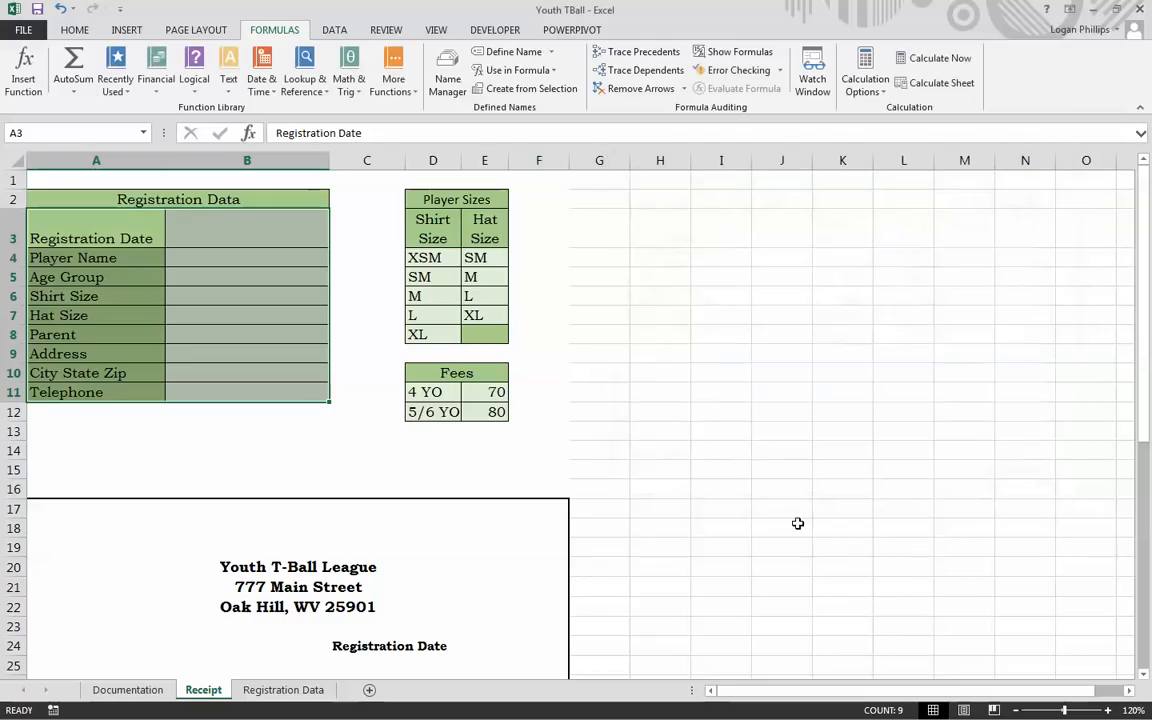
pyautogui.click(797, 524)
pyautogui.click(83, 258)
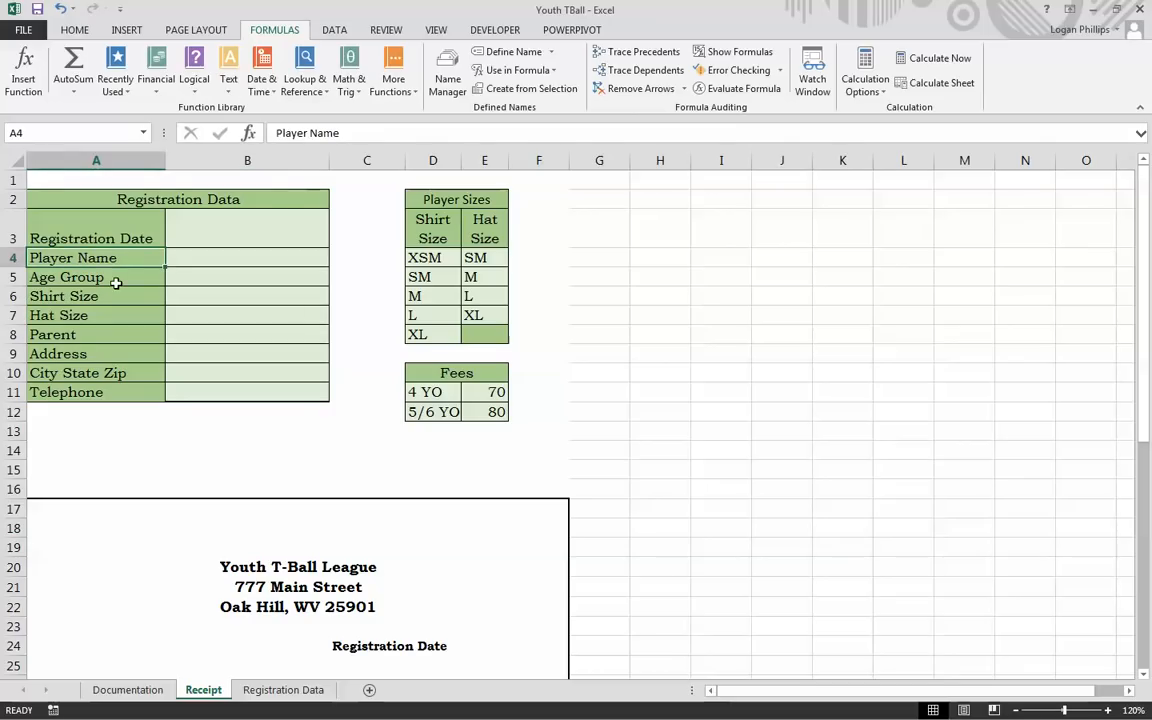
# Step: Select D2:E8 and define it as Player_Sizes, referring to Receipt!$D$2:$E$8
pyautogui.click(84, 296)
pyautogui.click(203, 257)
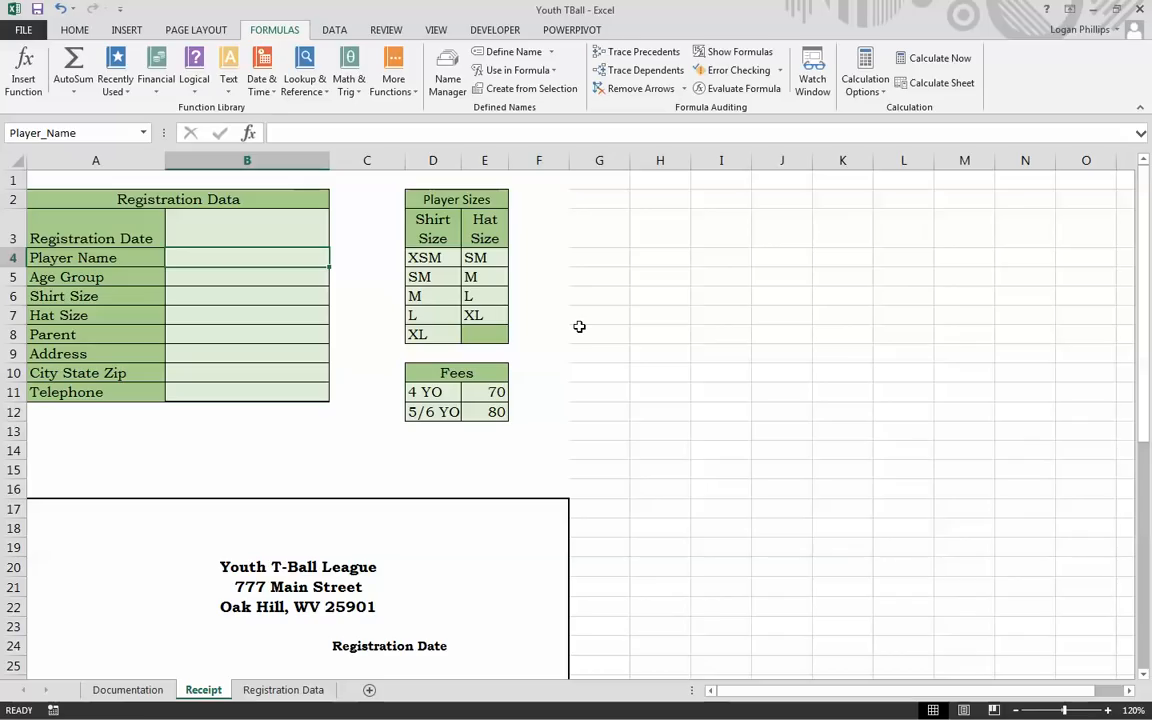
pyautogui.click(600, 253)
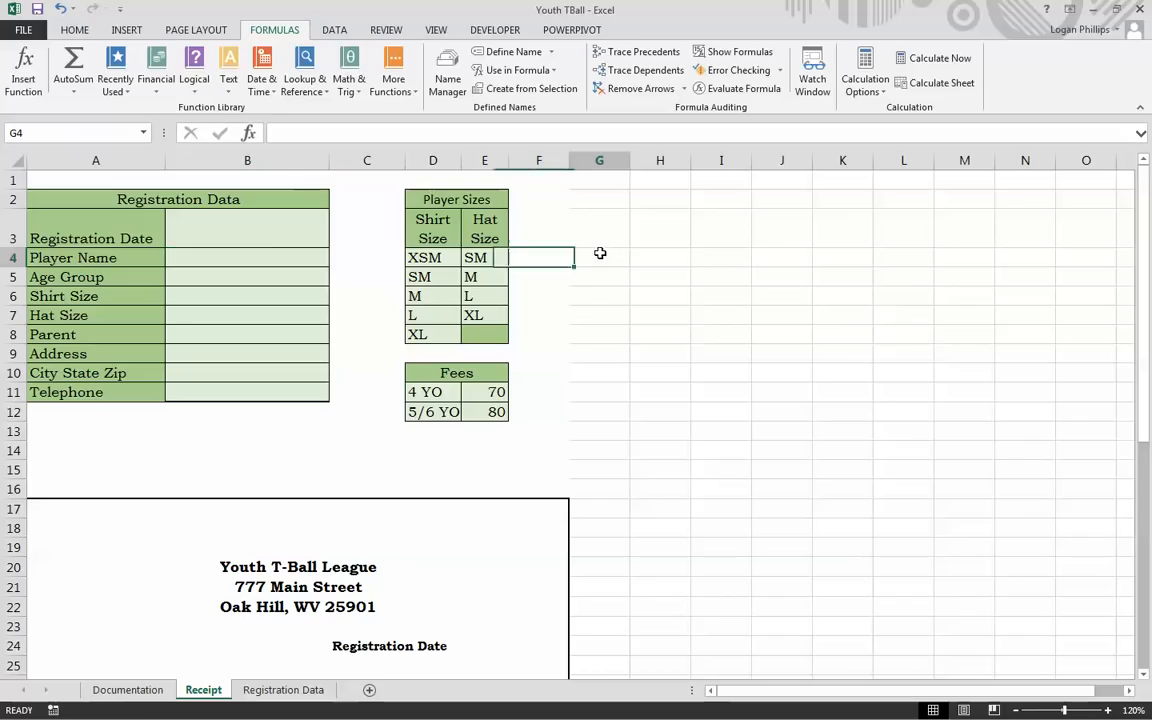
pyautogui.moveTo(432, 197); pyautogui.dragTo(478, 334)
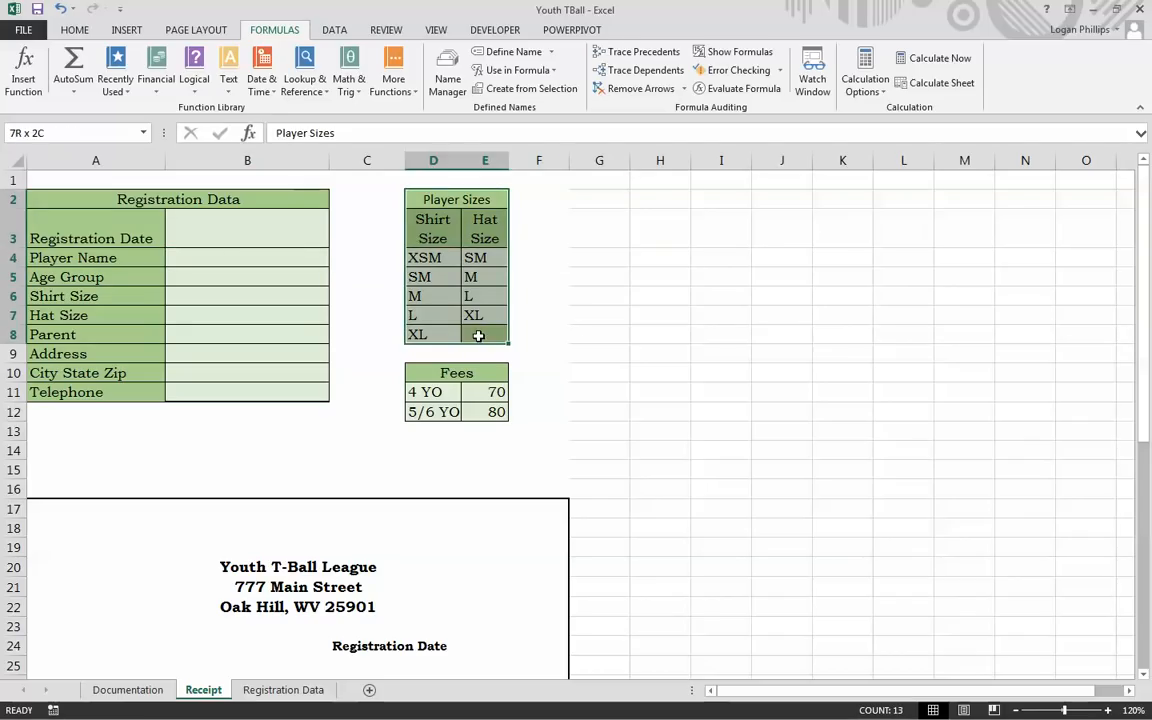
pyautogui.click(515, 52)
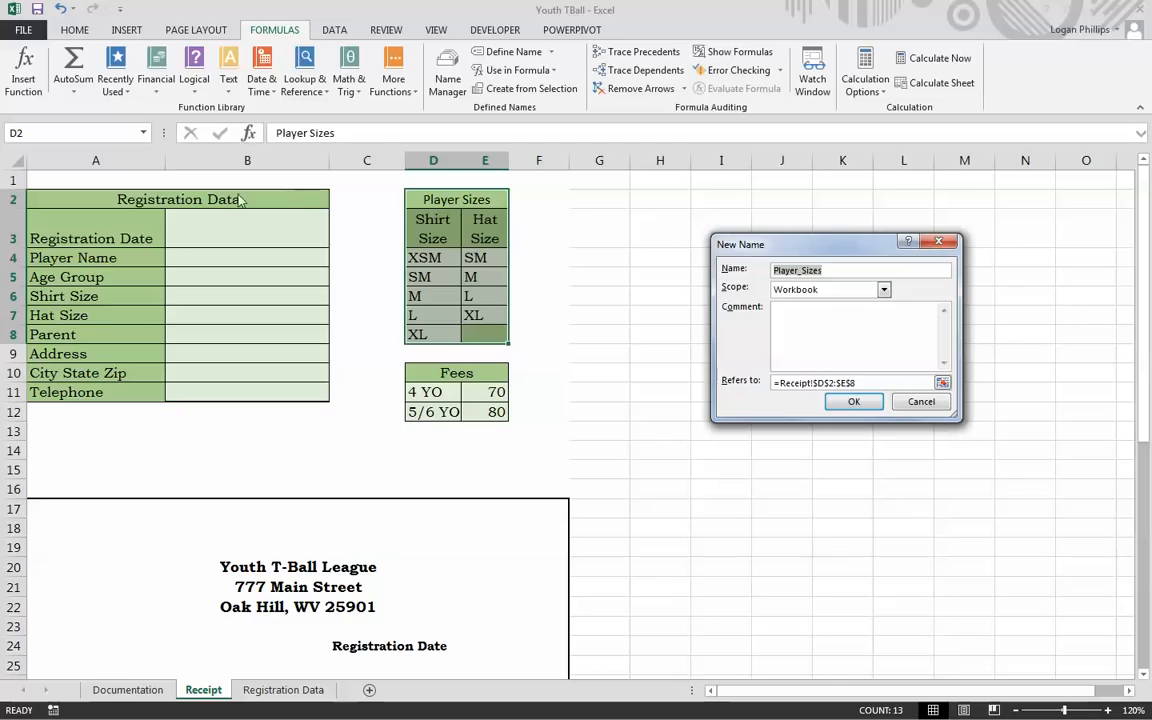
pyautogui.click(877, 411)
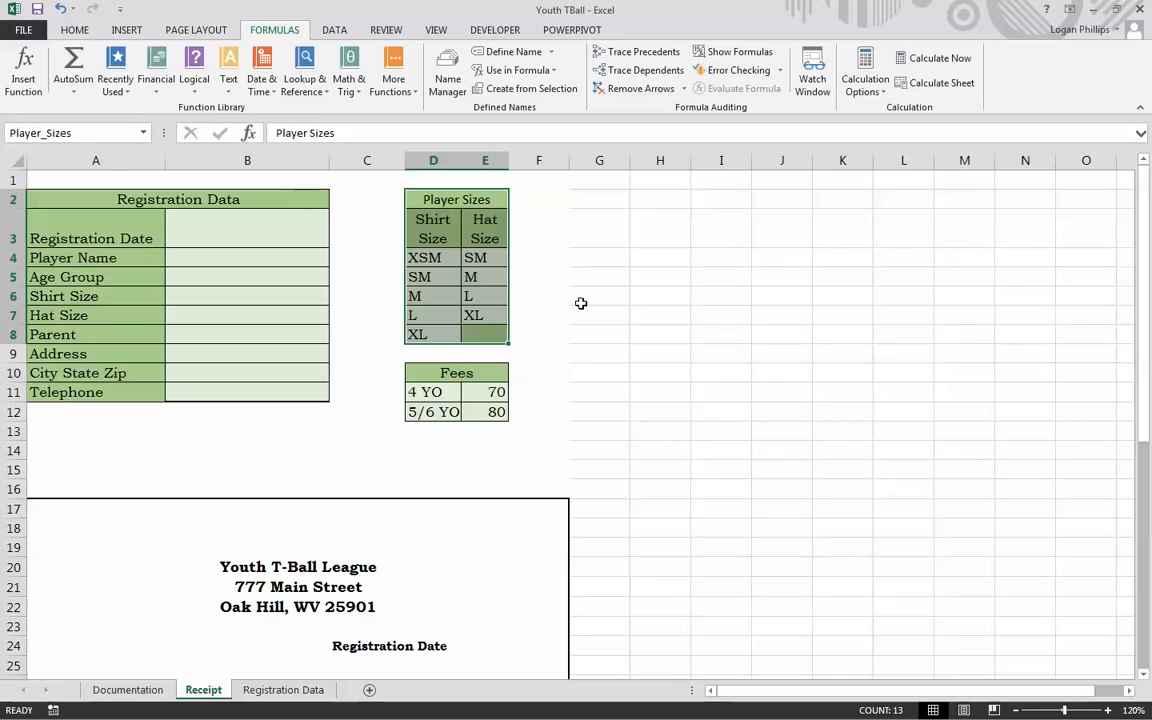
pyautogui.click(587, 301)
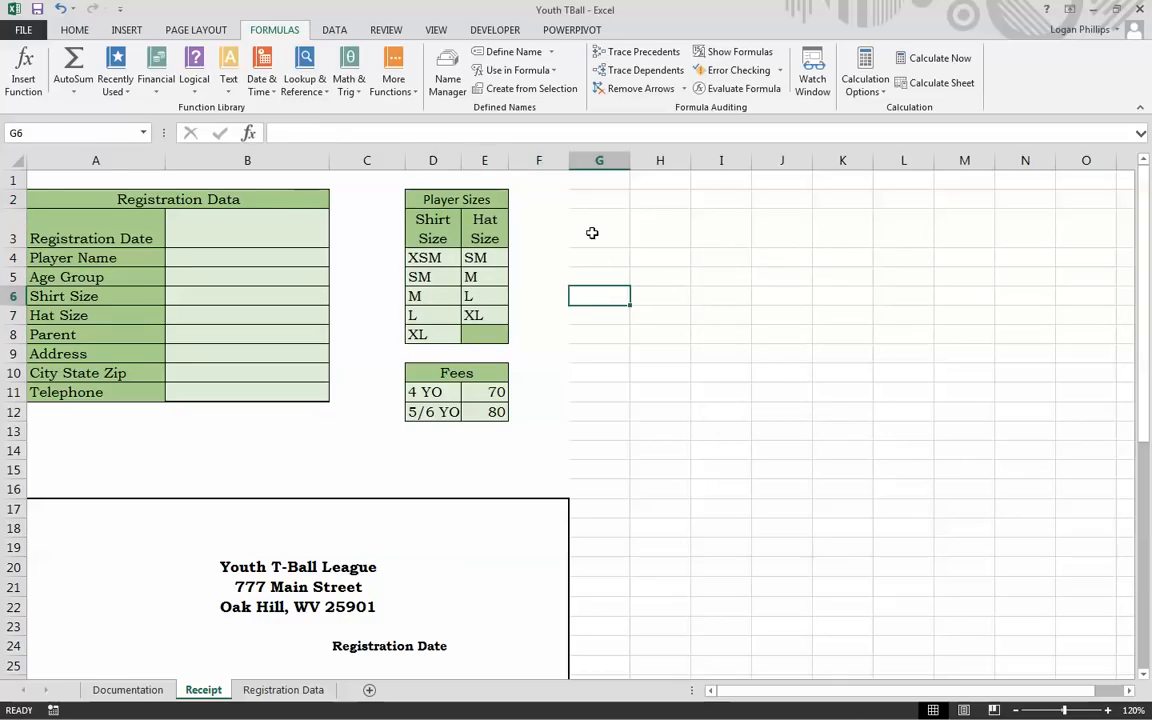
# Step: Type a Defined Names heading on the Documentation sheet and move it to B10
pyautogui.hotkey('ctrl', 'pageup')
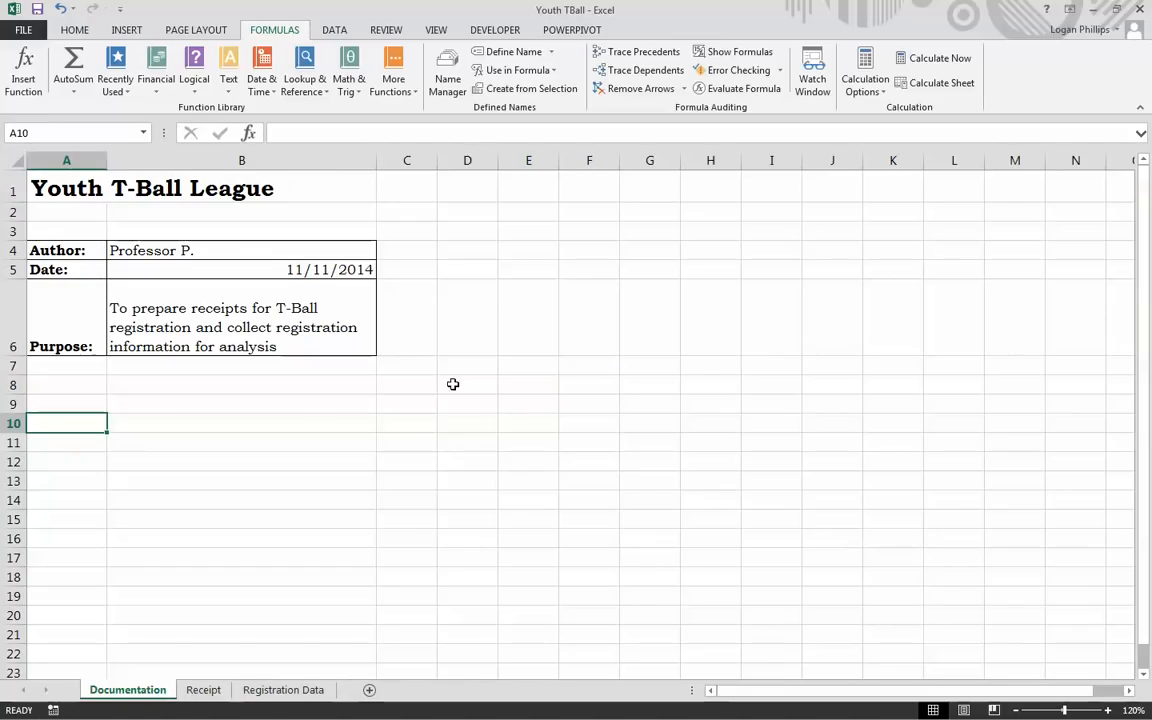
pyautogui.write('Defined D')
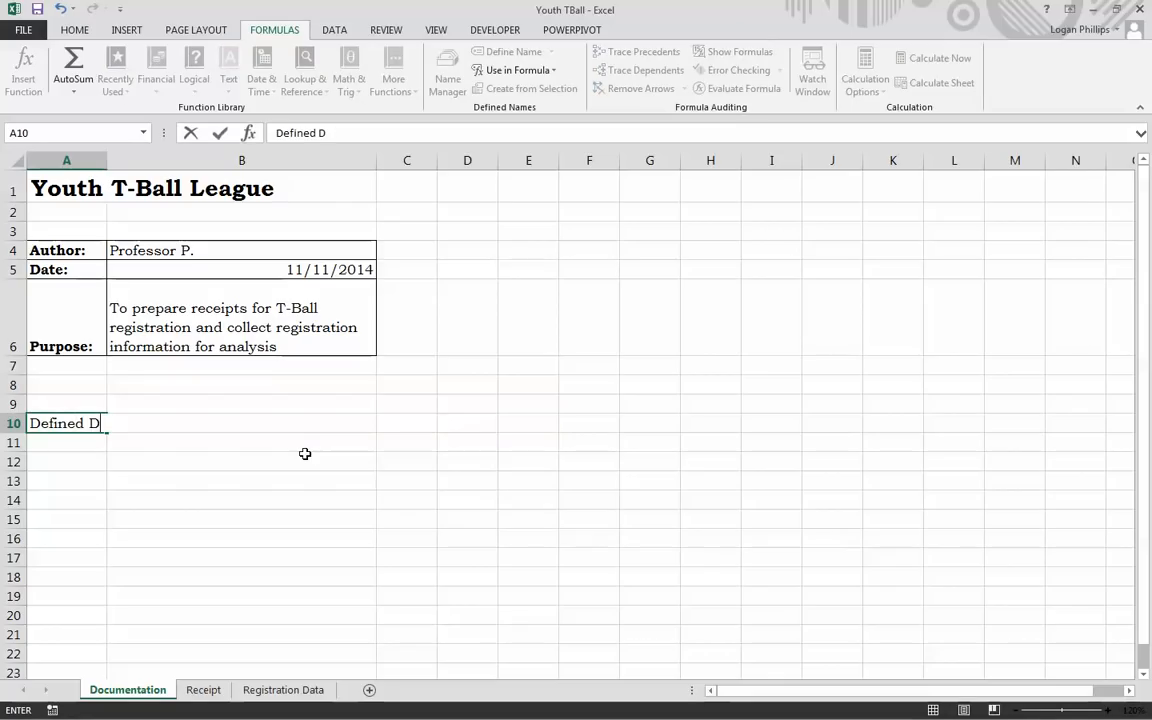
pyautogui.press('BackSpace')
pyautogui.write('Names')
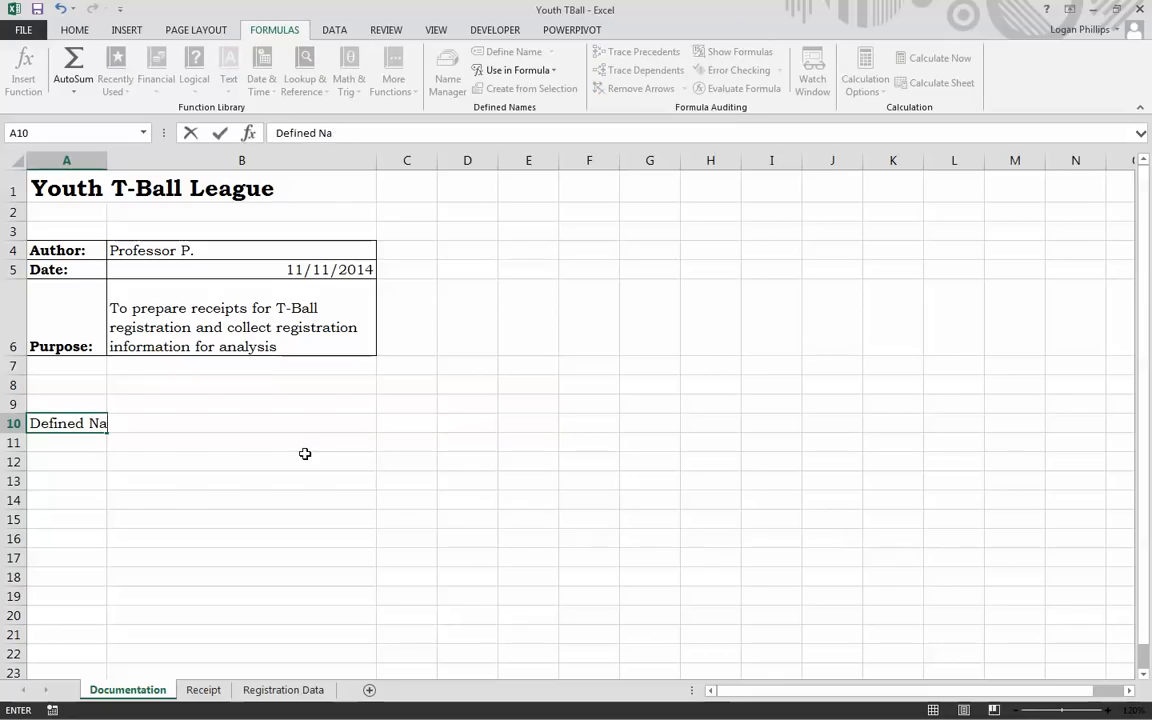
pyautogui.press('Return')
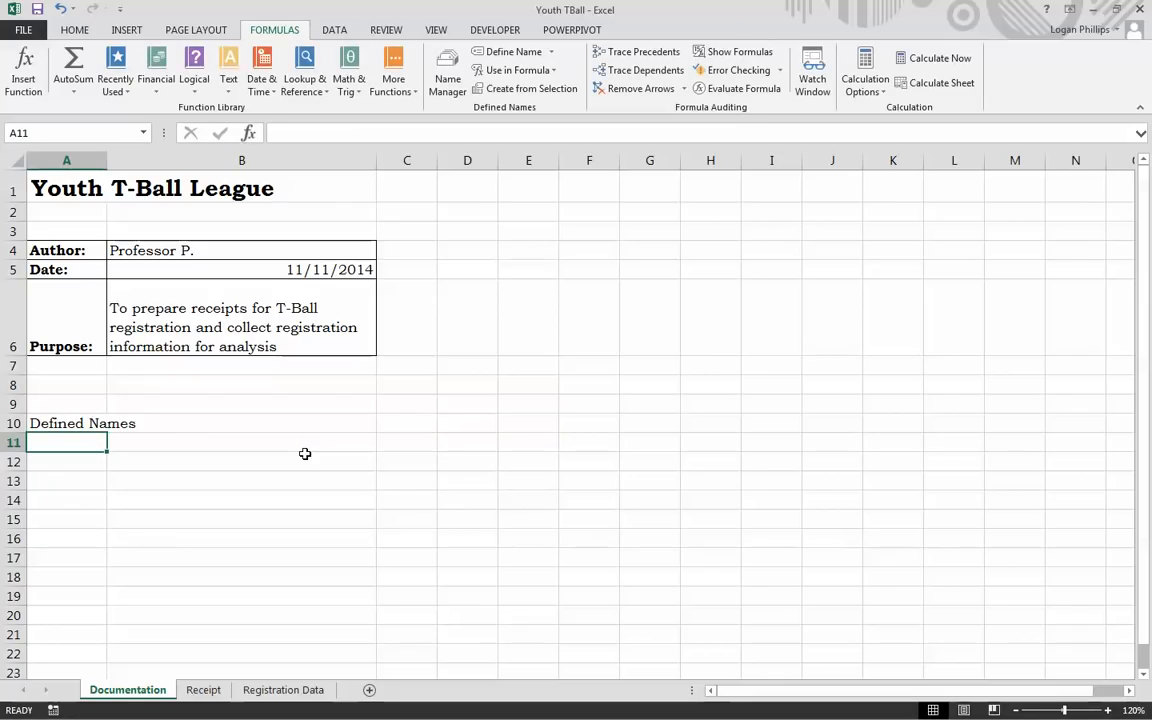
pyautogui.click(104, 425)
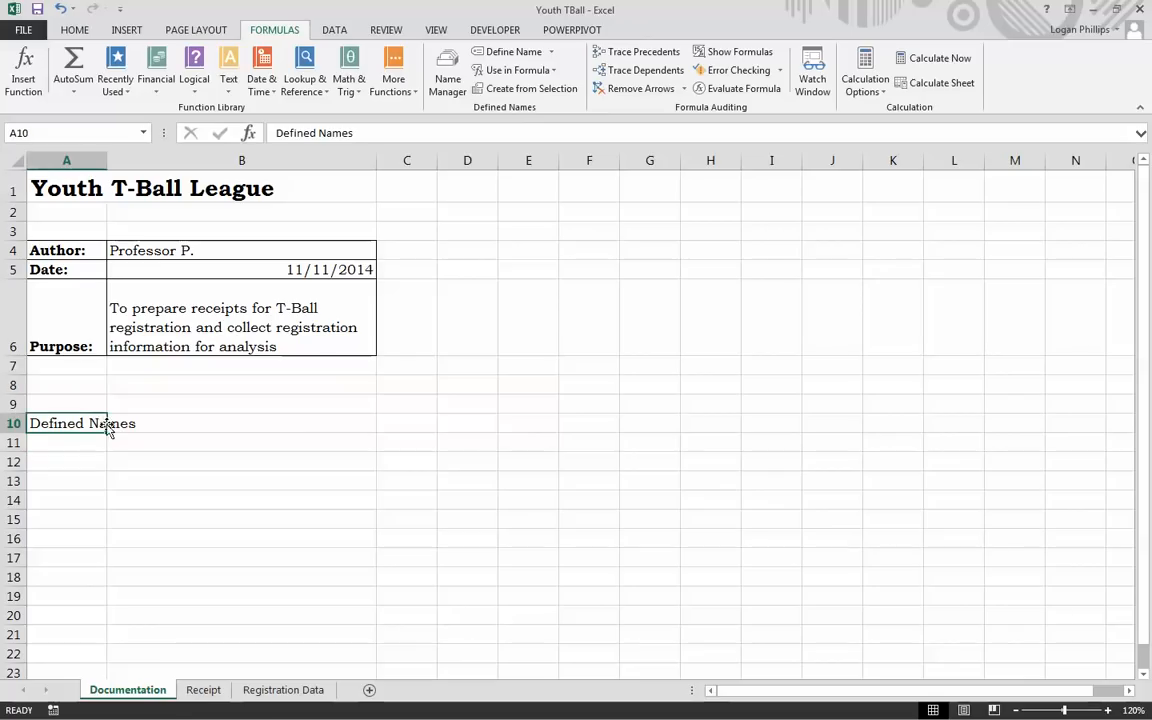
pyautogui.moveTo(110, 425); pyautogui.dragTo(148, 424)
pyautogui.click(177, 449)
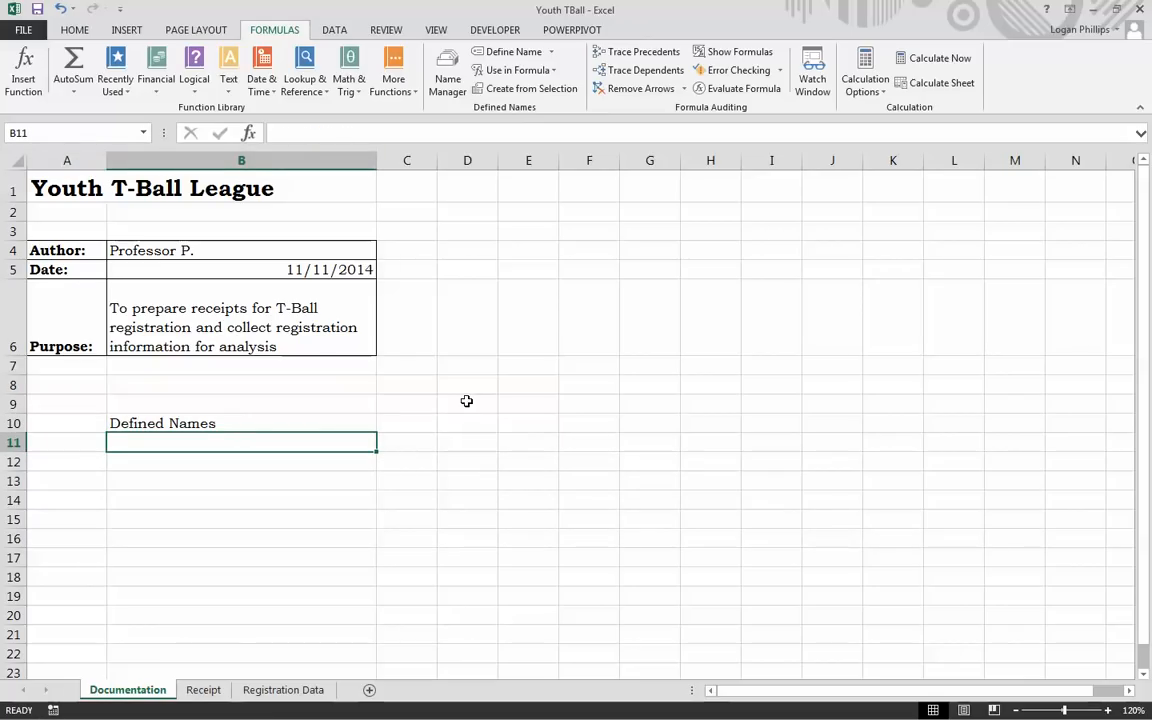
# Step: Paste the full list of defined names and references starting at B11
pyautogui.click(548, 71)
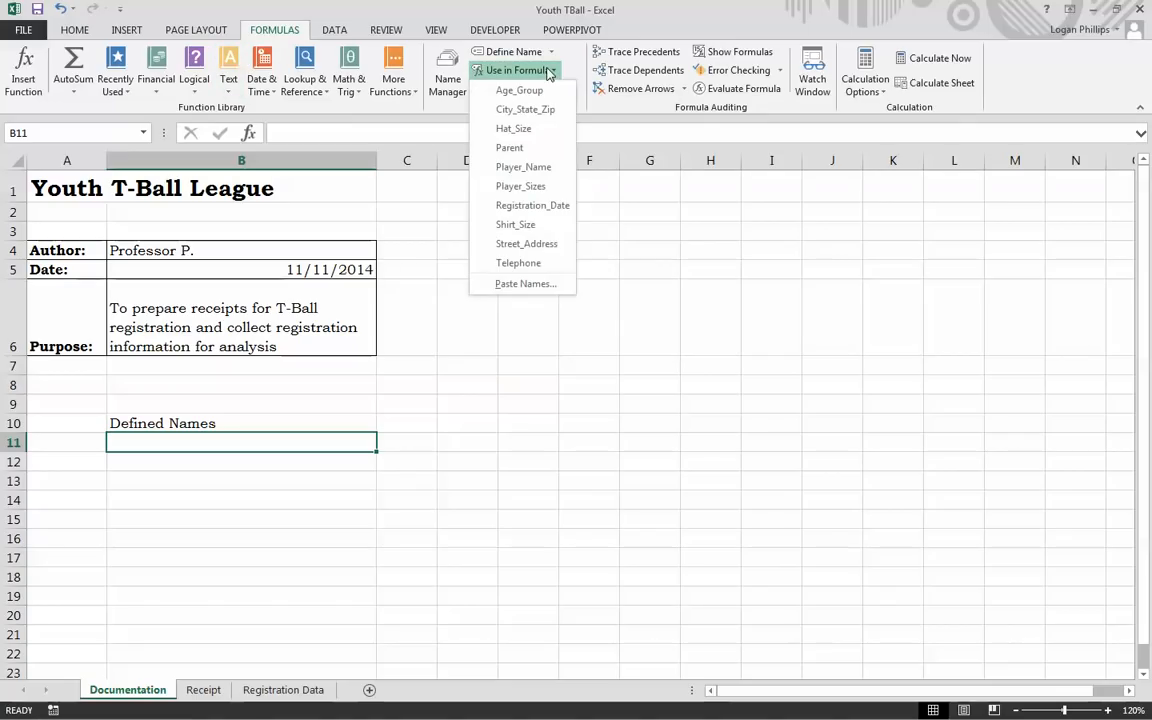
pyautogui.click(543, 287)
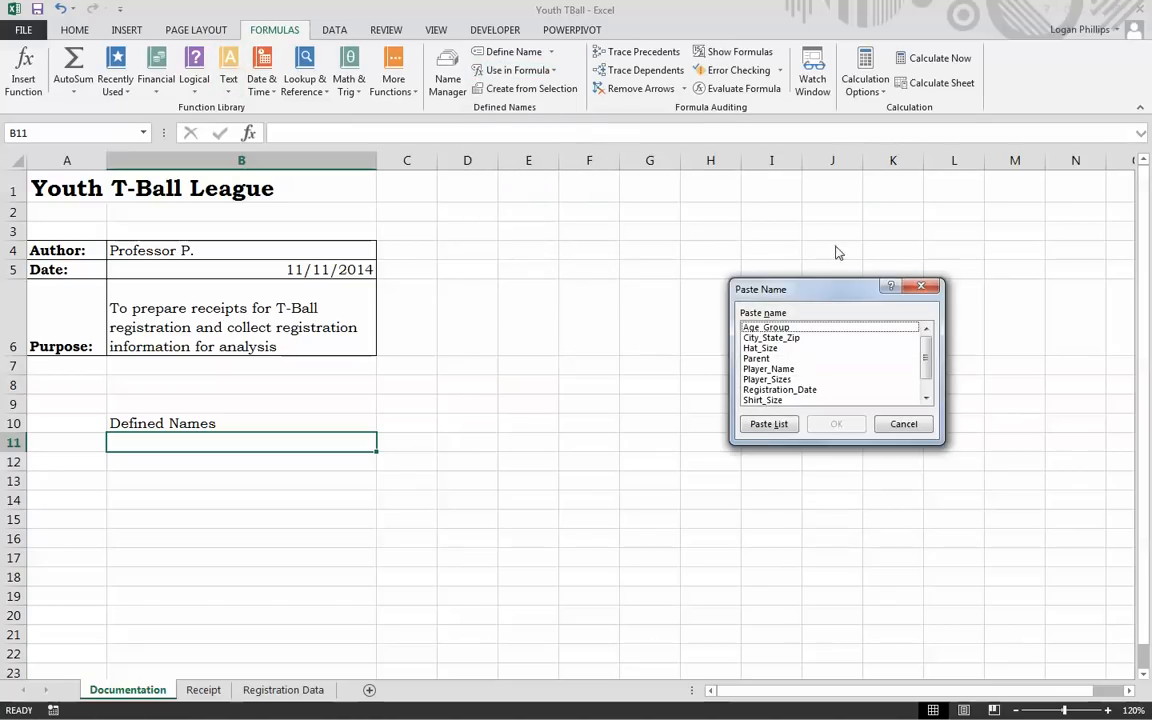
pyautogui.click(769, 425)
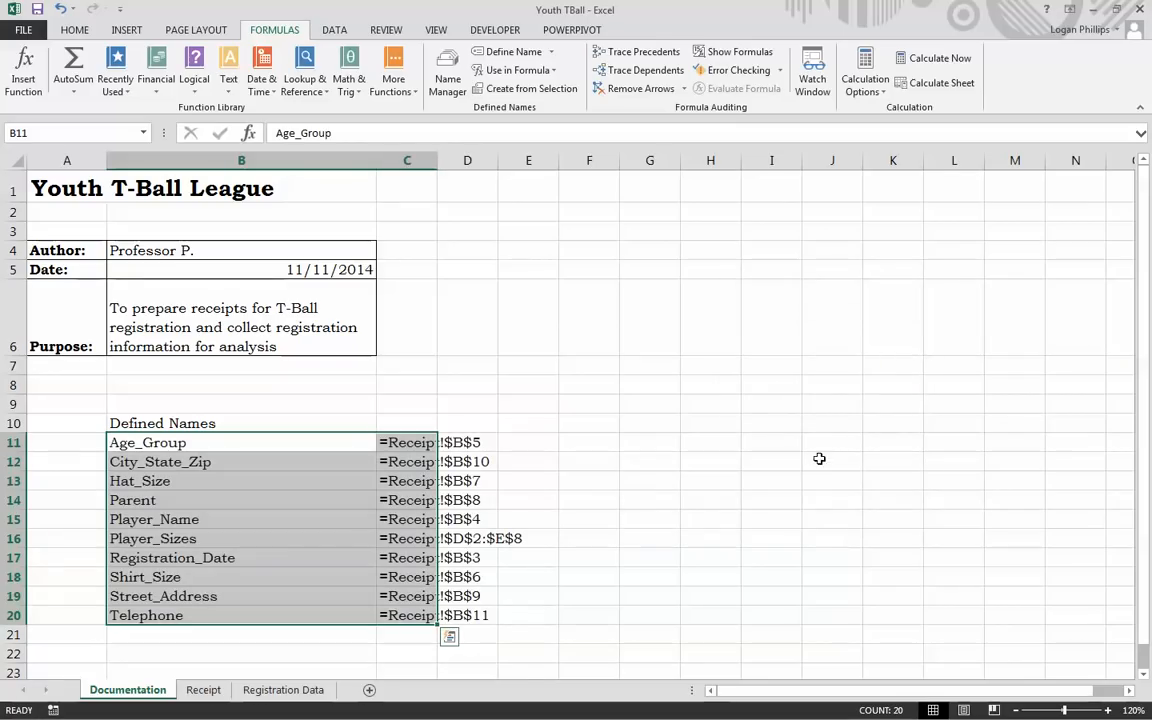
pyautogui.click(607, 537)
pyautogui.scroll(-1, 262, 491)
pyautogui.scroll(-2, 262, 491)
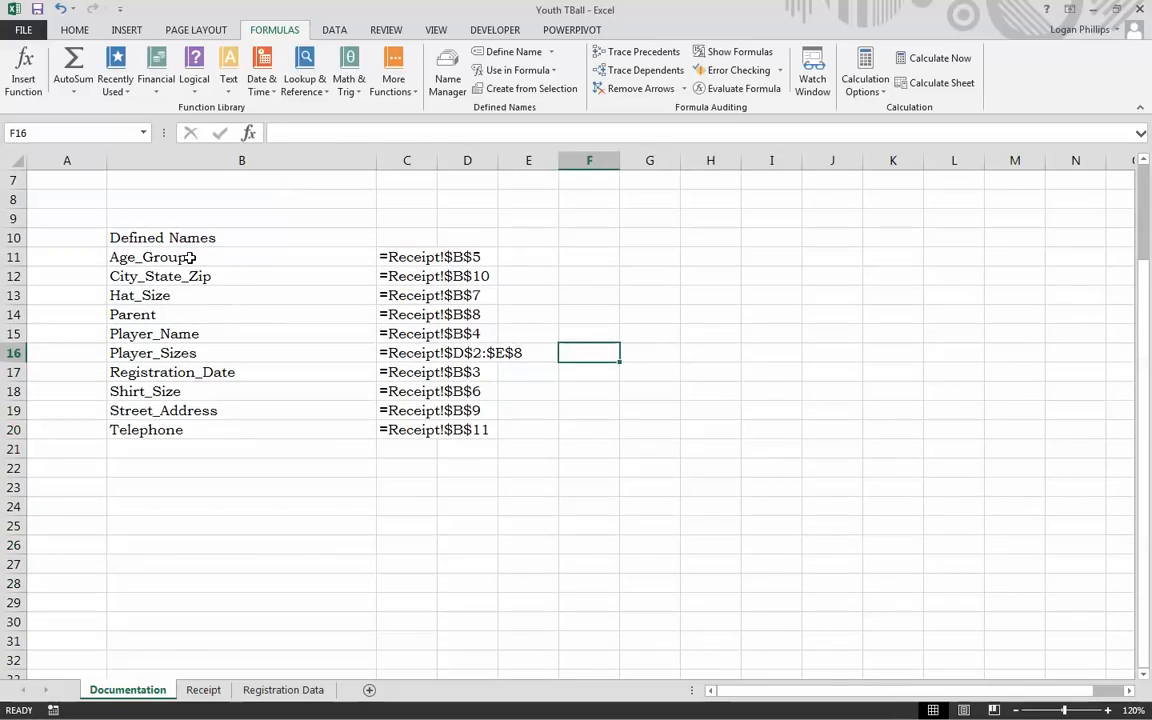
pyautogui.scroll(2, 355, 432)
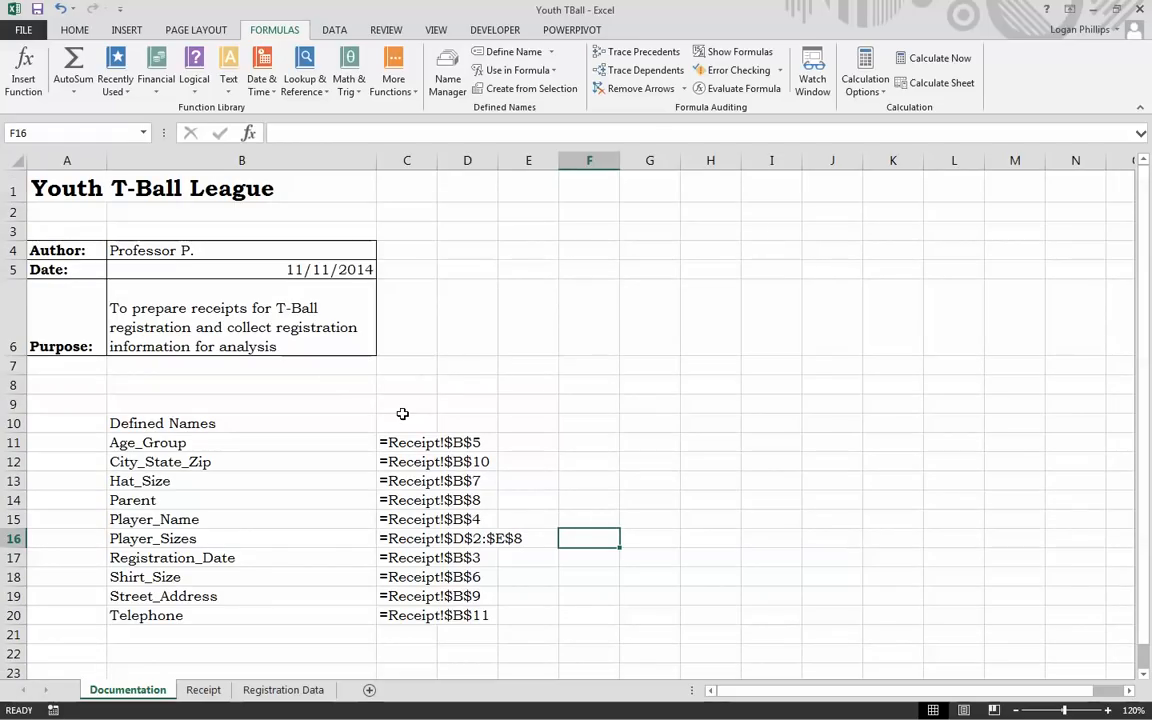
# Step: On the Receipt sheet, select Age Group cell B5 and show the DATA tab
pyautogui.click(203, 690)
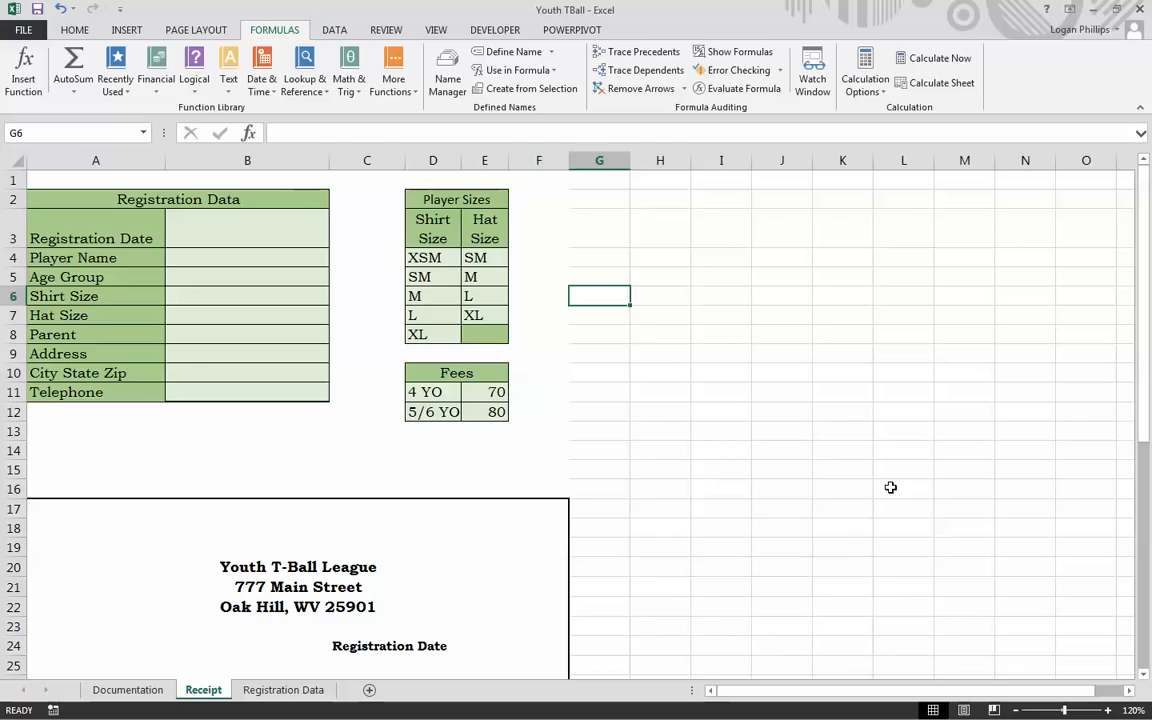
pyautogui.click(226, 228)
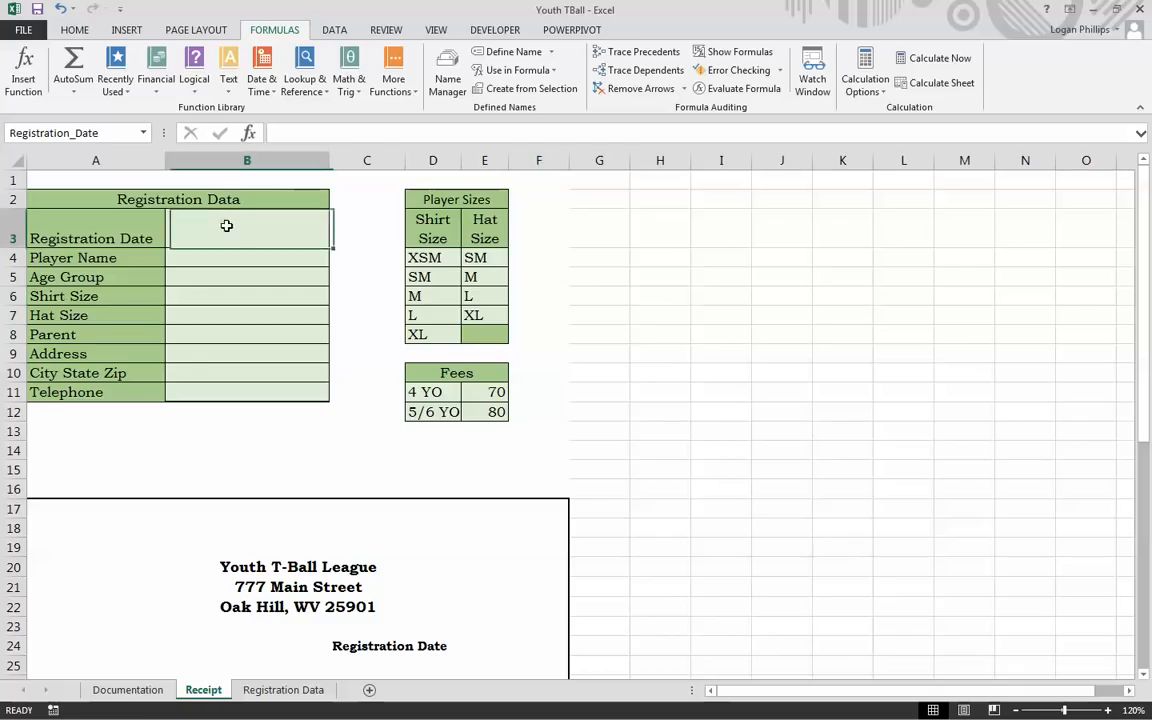
pyautogui.click(231, 278)
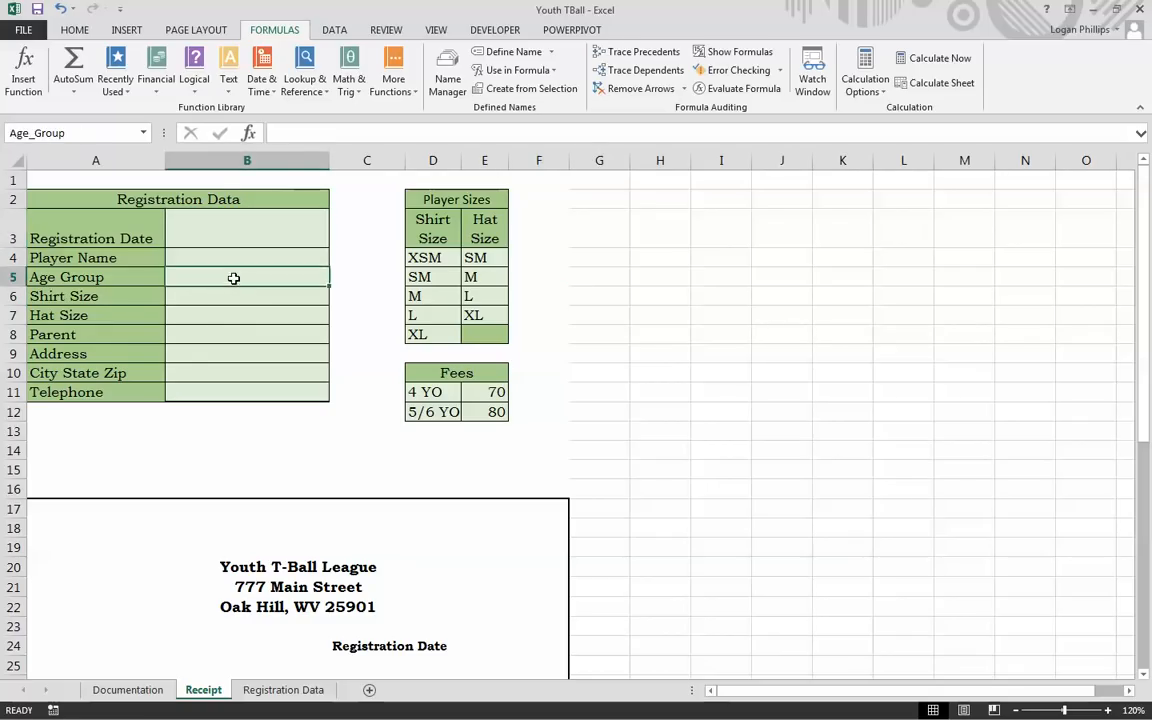
pyautogui.moveTo(233, 278); pyautogui.dragTo(245, 316)
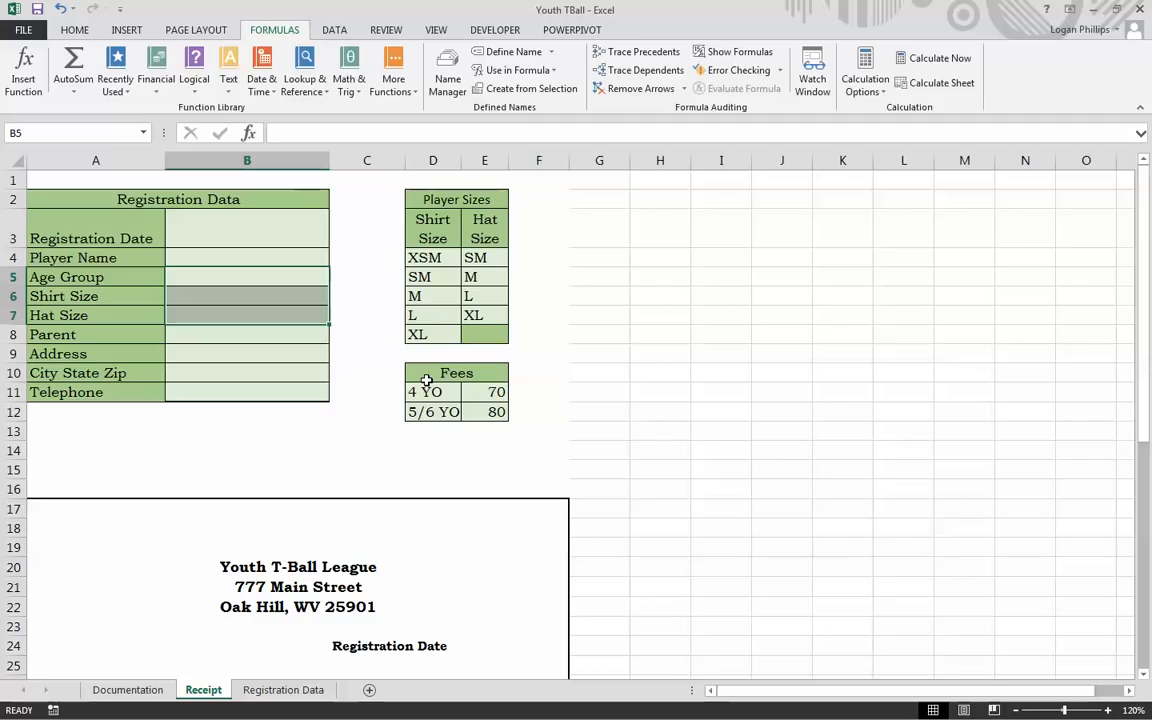
pyautogui.click(235, 277)
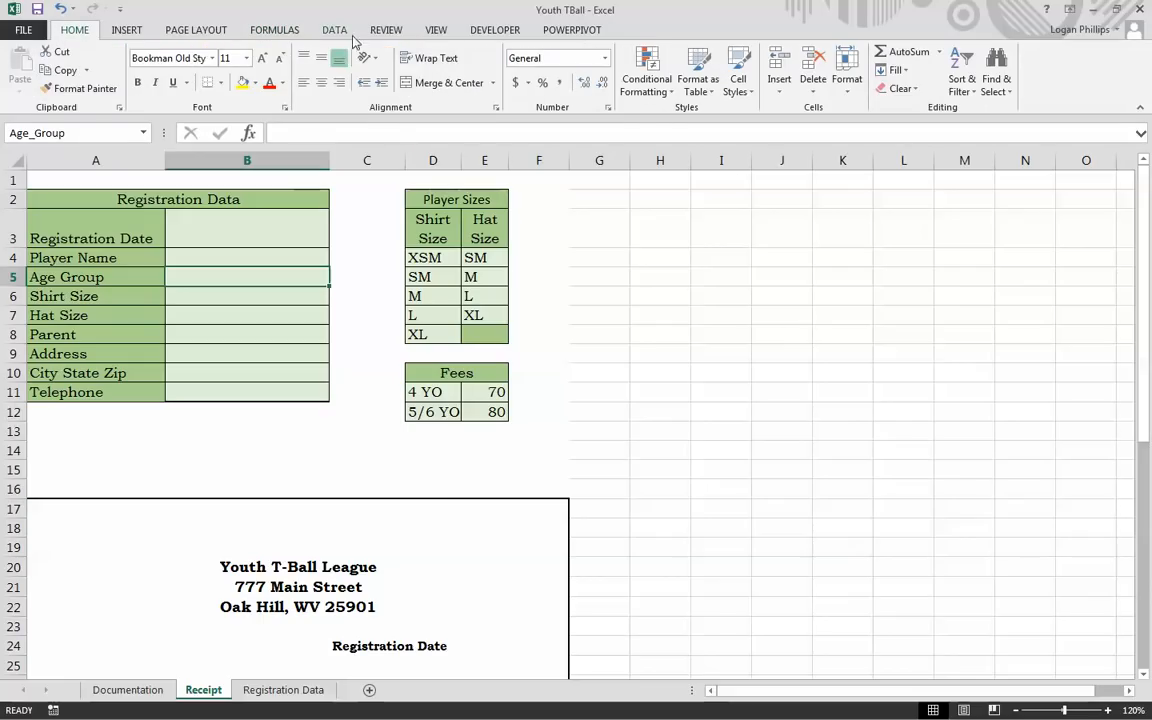
pyautogui.click(336, 31)
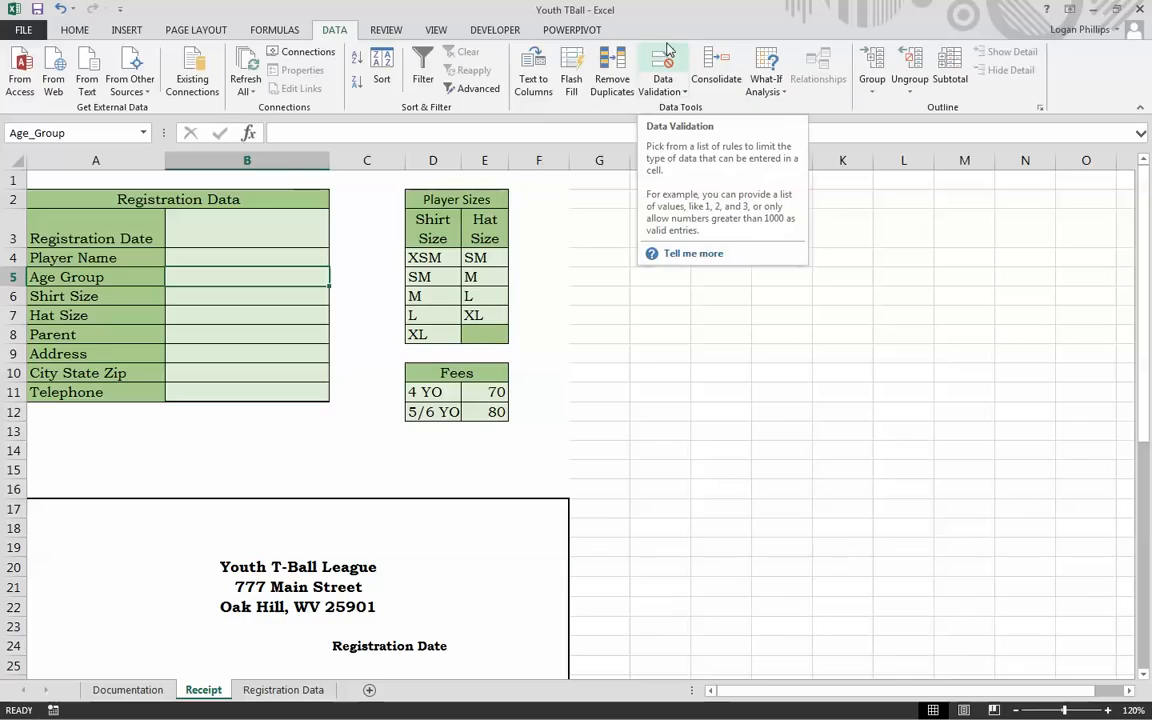
# Step: Restrict B5 to a list whose source is the 4 YO and 5/6 YO cells, $D$11:$D$12
pyautogui.click(667, 50)
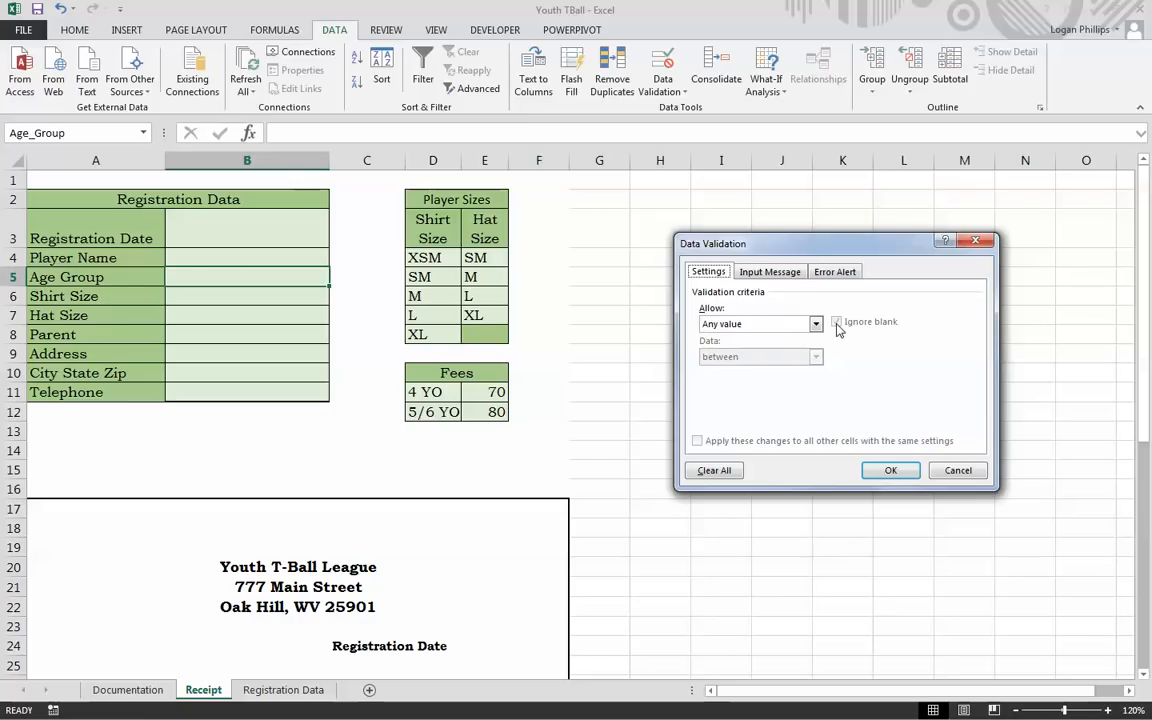
pyautogui.click(738, 331)
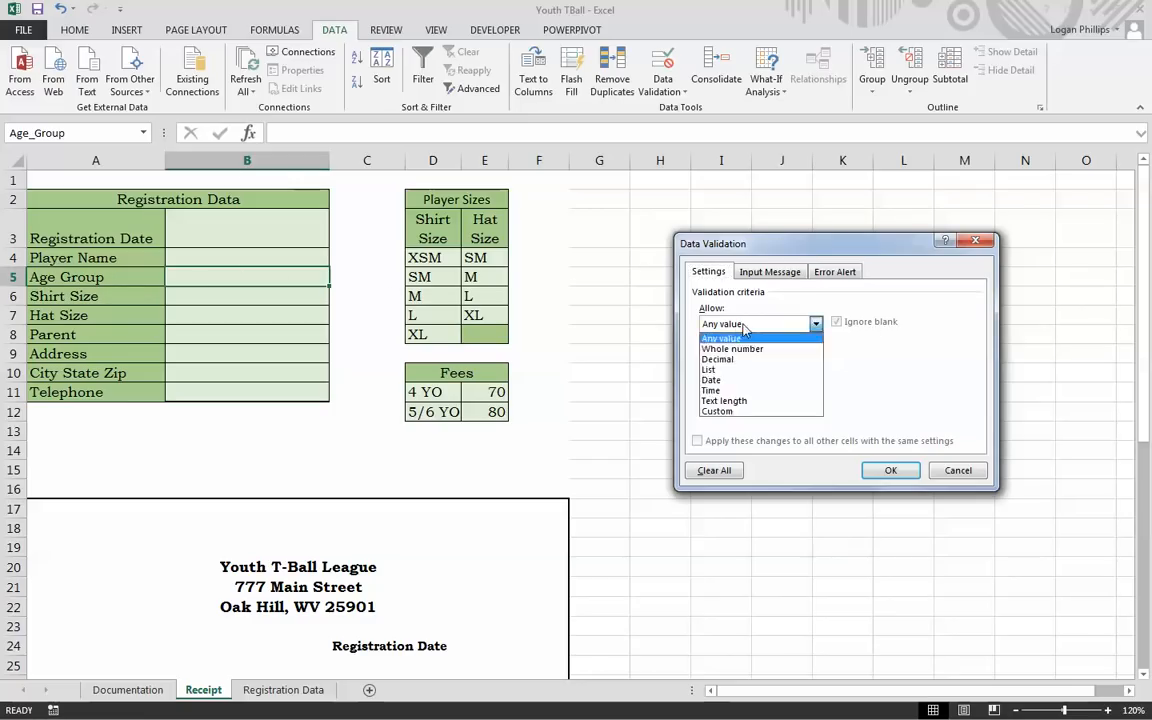
pyautogui.click(766, 369)
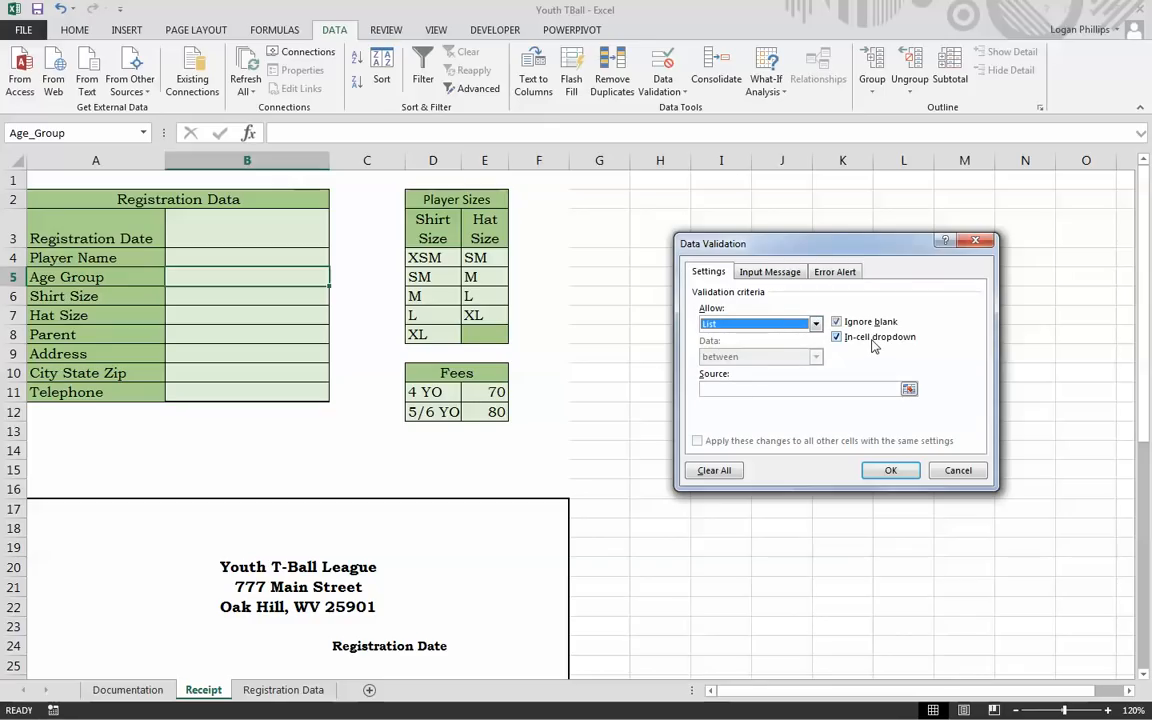
pyautogui.click(752, 389)
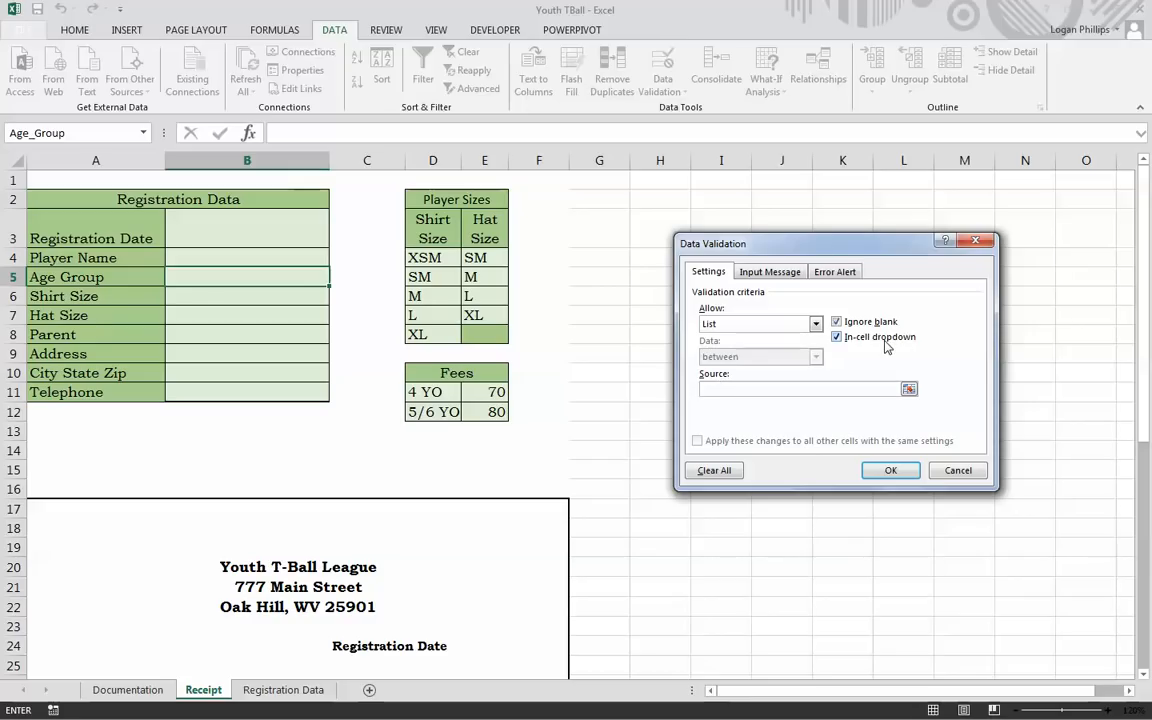
pyautogui.click(428, 392)
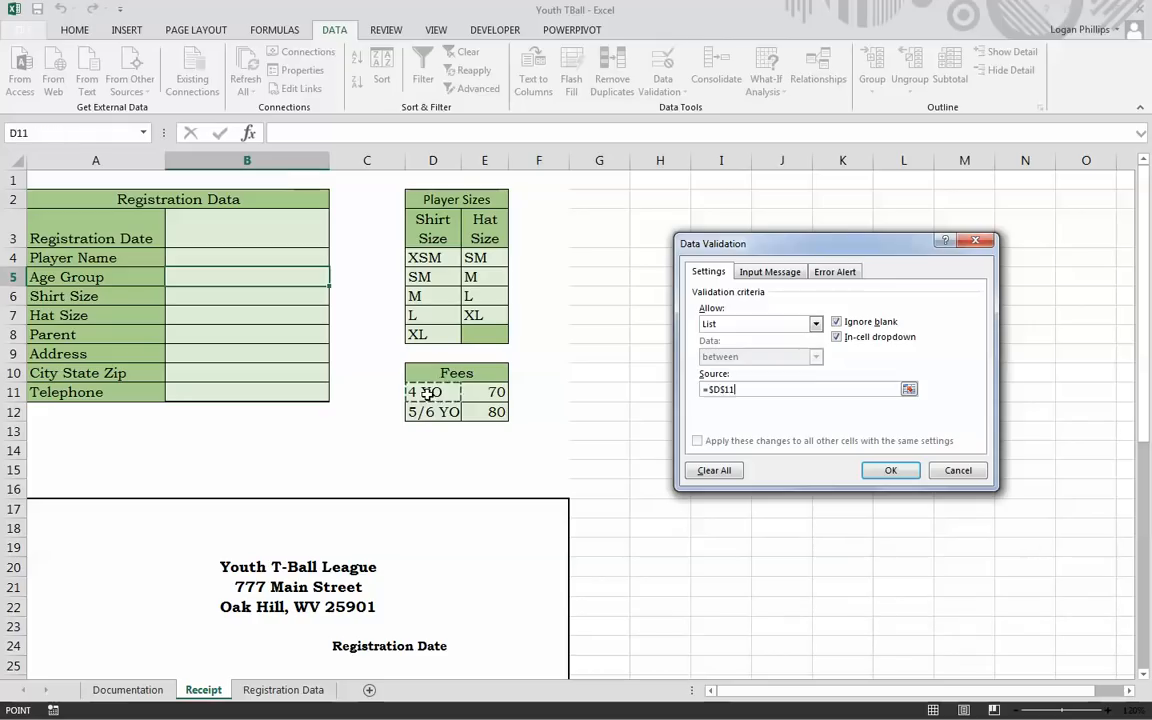
pyautogui.moveTo(428, 392); pyautogui.dragTo(424, 408)
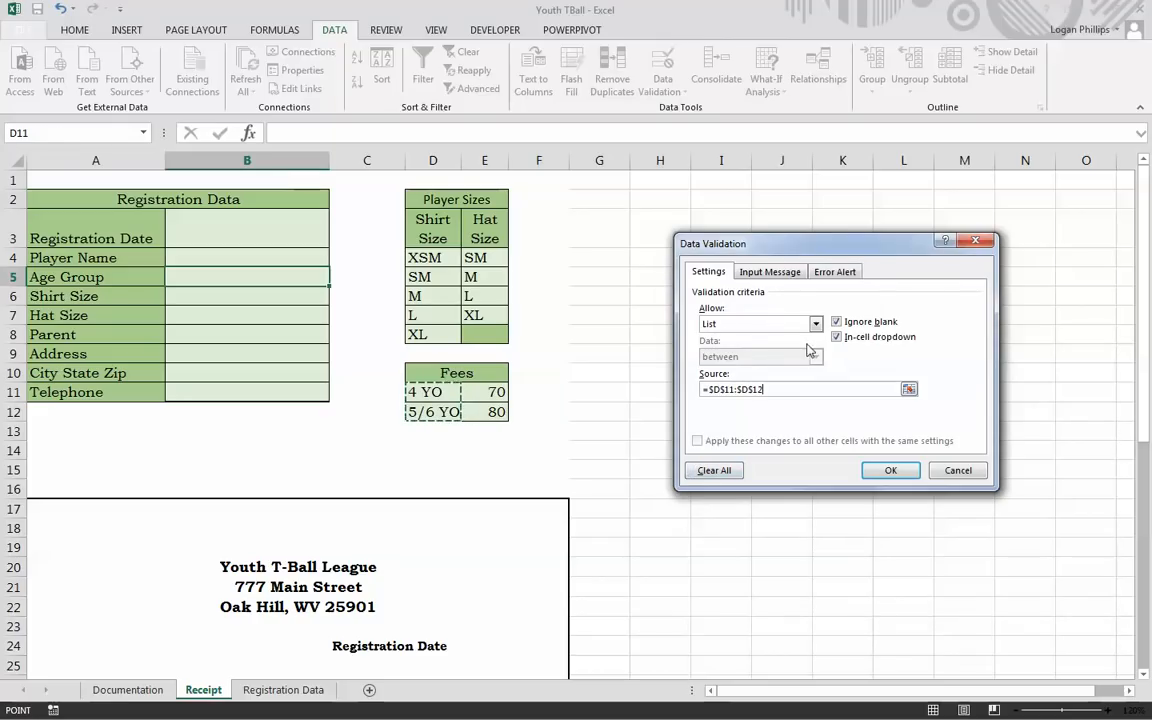
# Step: Add an 'Age Group' input message: 'Click arrow to select the players age group'
pyautogui.click(770, 271)
pyautogui.click(757, 343)
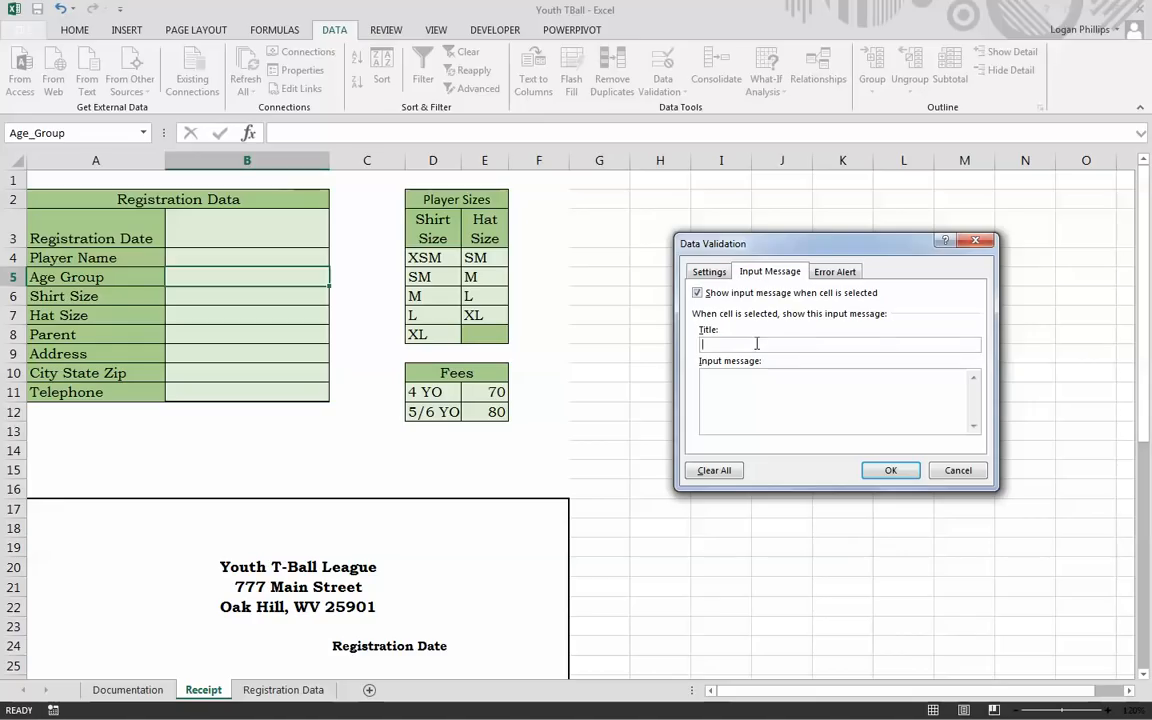
pyautogui.write('Age Group')
pyautogui.press('Tab')
pyautogui.write('Click arrow to select the players age group')
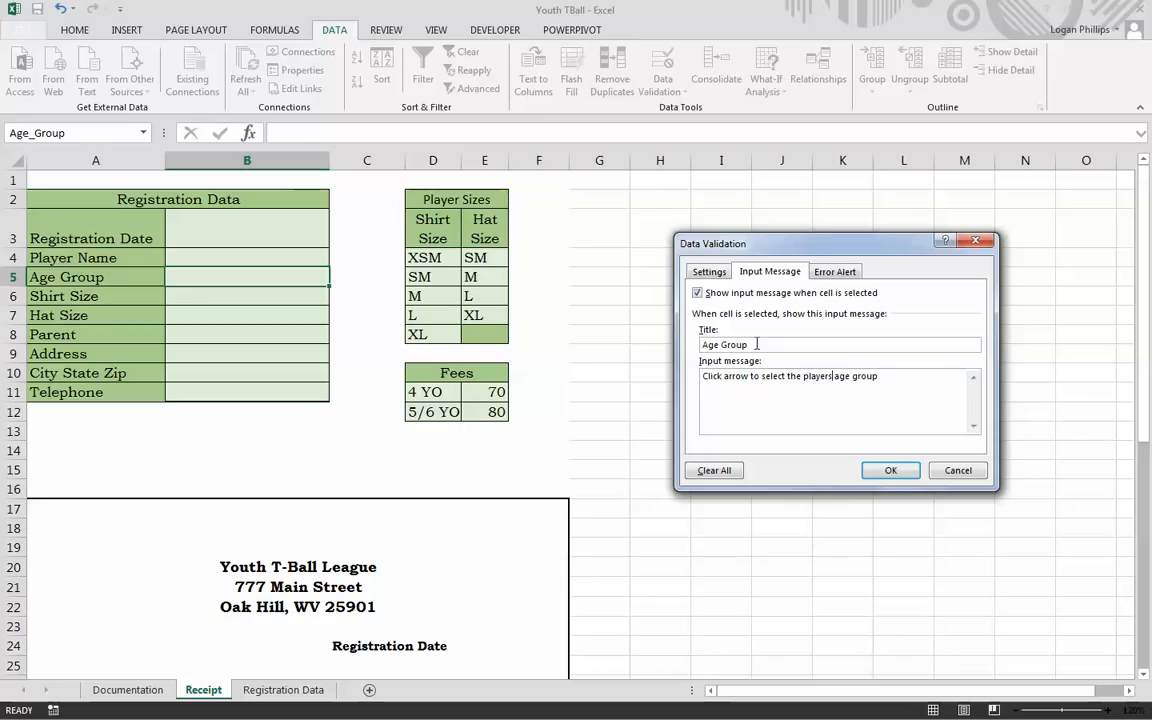
pyautogui.write("'")
# Step: Add a Stop alert 'Invalid age group': 'Invalid age group. Use arrow to select age group.'
pyautogui.click(836, 271)
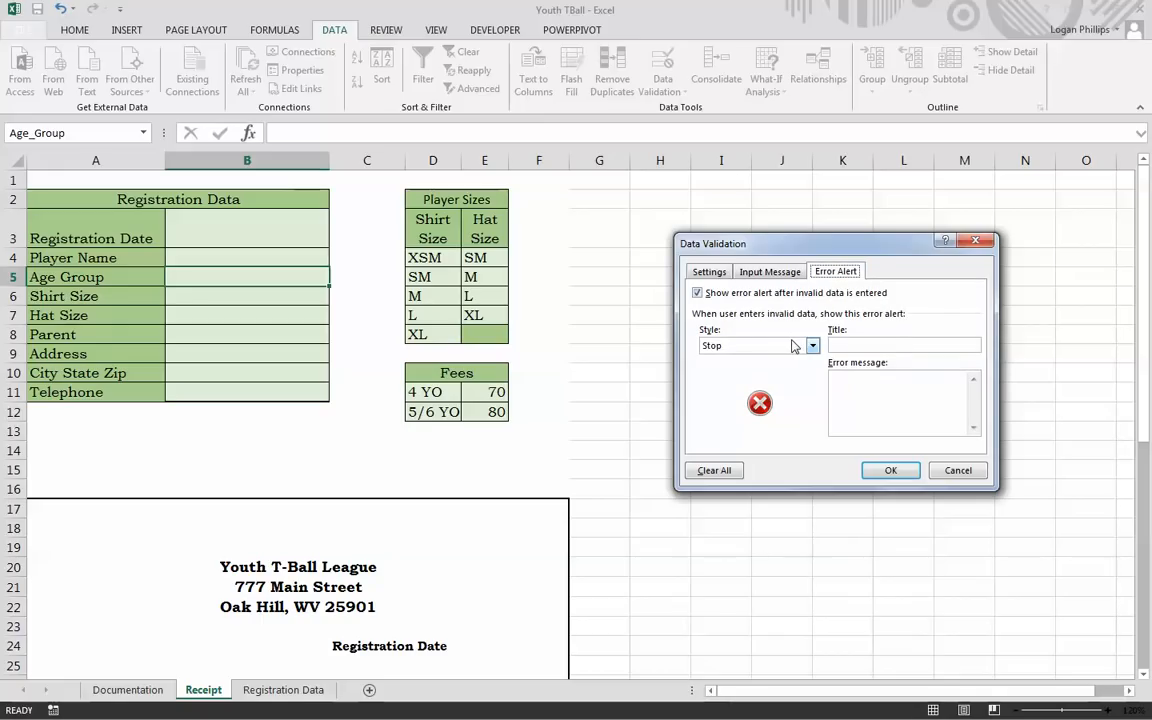
pyautogui.click(895, 342)
pyautogui.write('Invalid age grou')
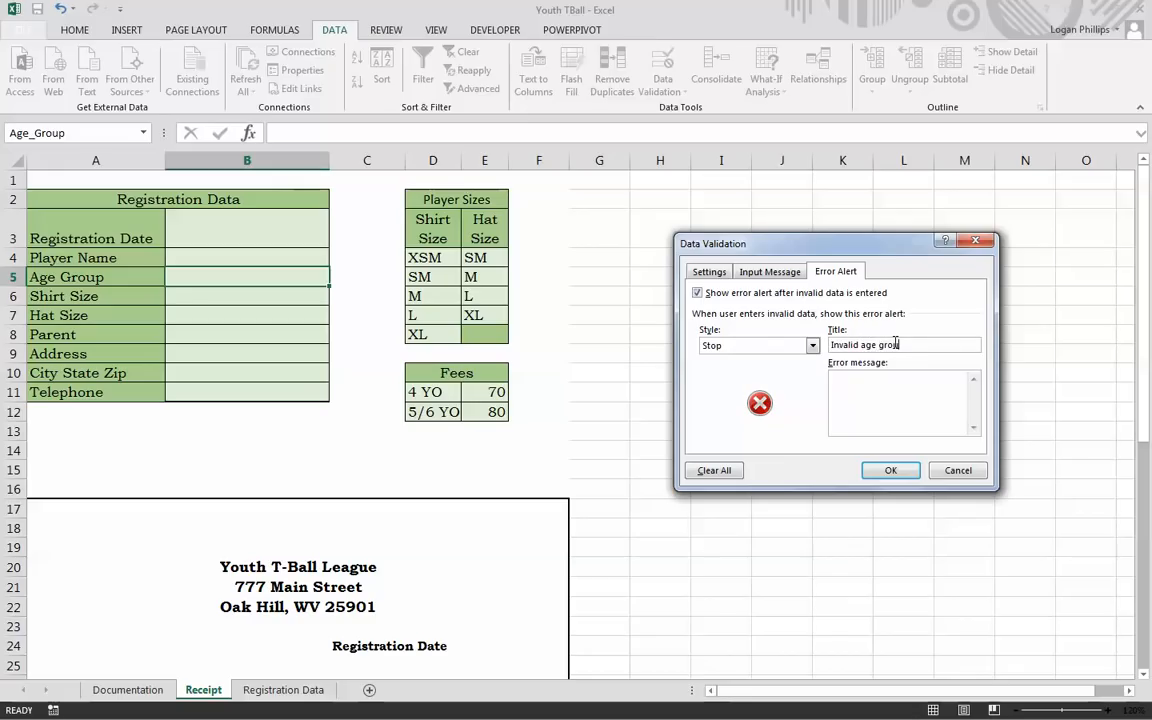
pyautogui.write('p')
pyautogui.click(897, 387)
pyautogui.write('Invalid age group. Use arrow to s')
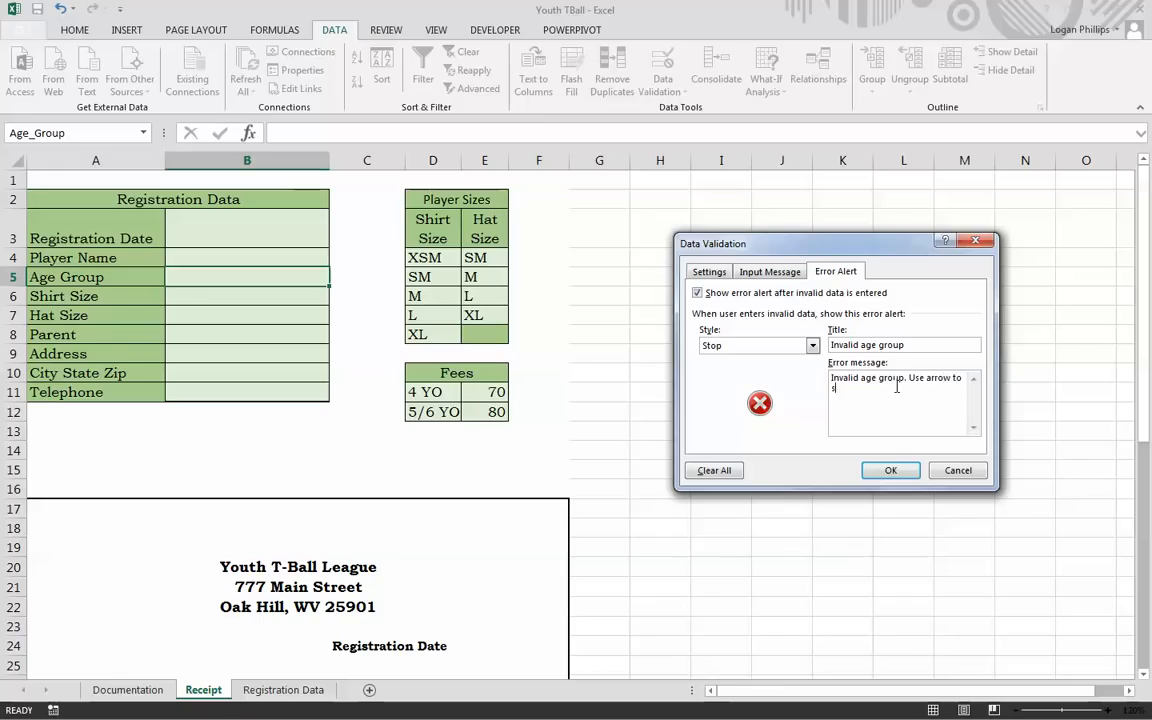
pyautogui.write('elect age group.')
pyautogui.click(900, 466)
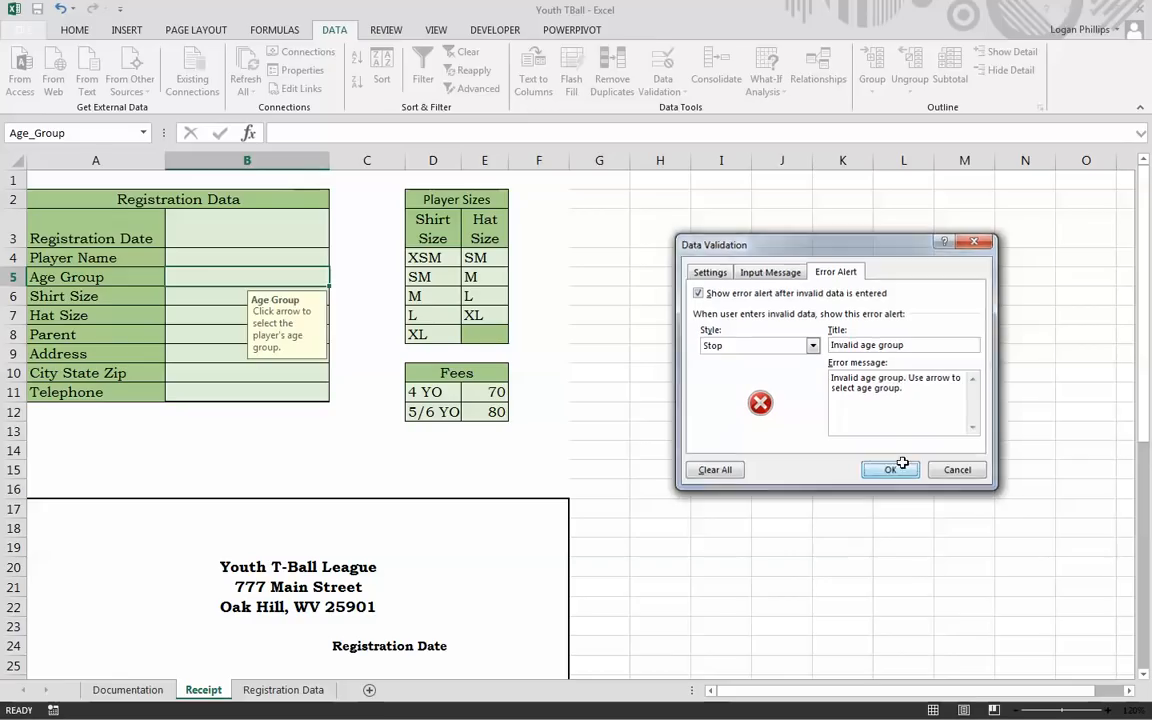
# Step: Check the new Age Group prompt and dropdown list on B5
pyautogui.click(663, 411)
pyautogui.click(267, 277)
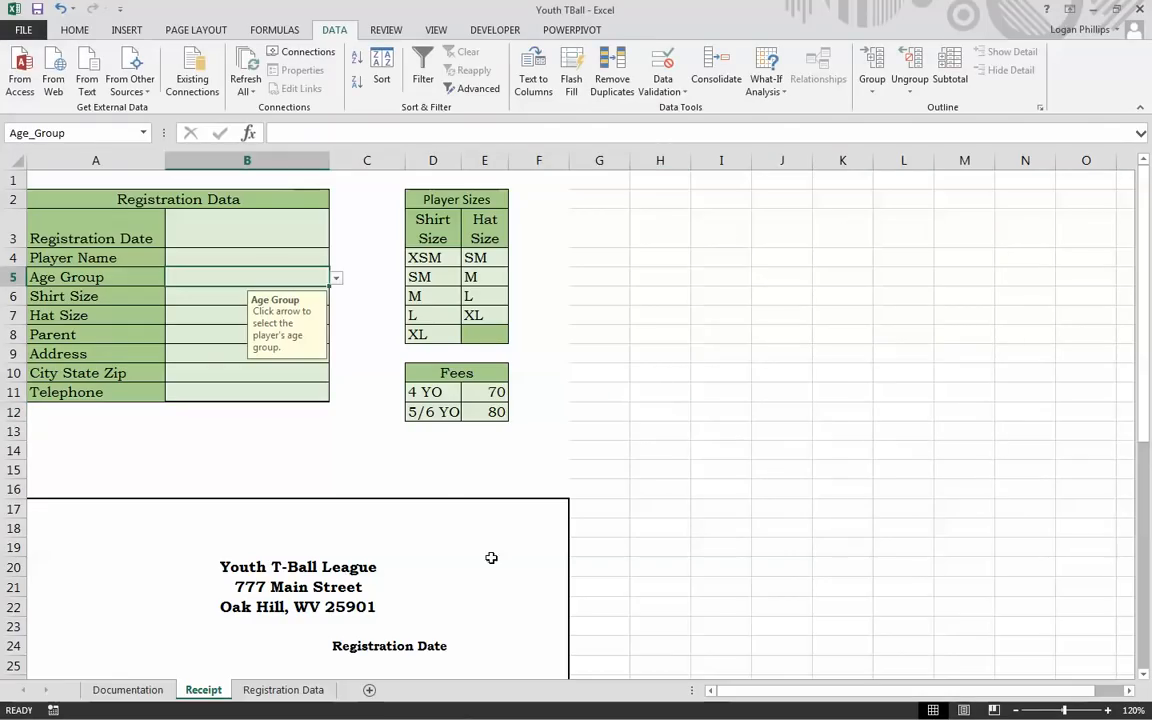
pyautogui.click(337, 278)
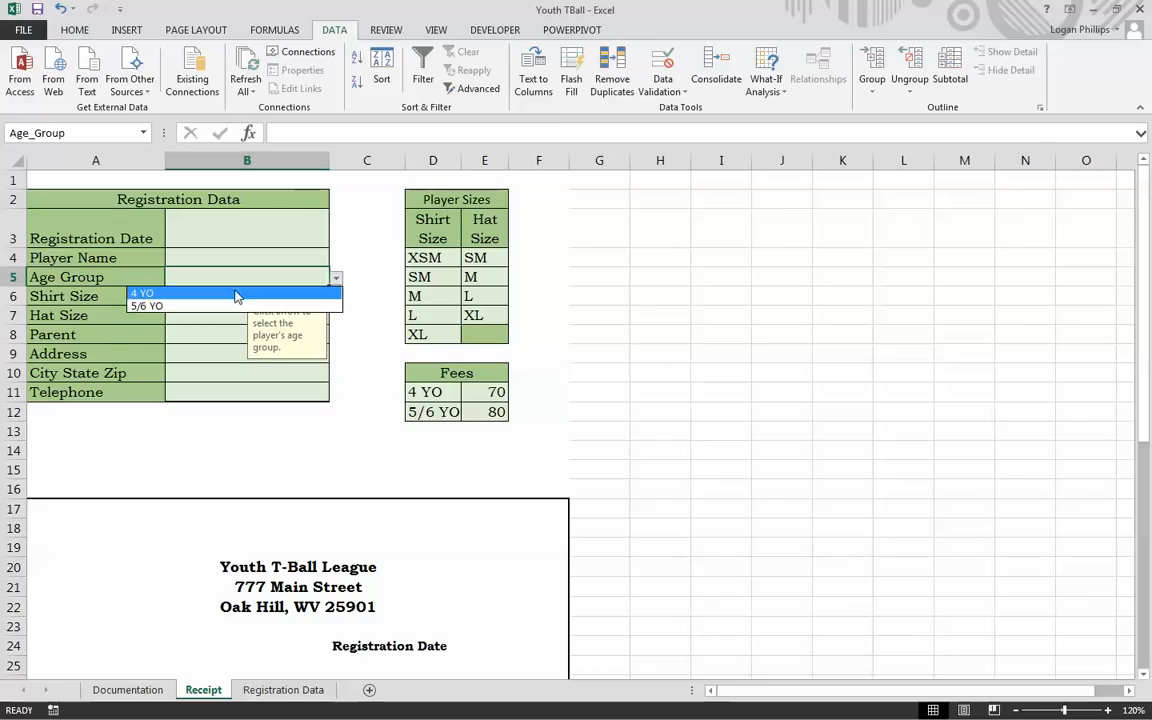
pyautogui.click(387, 337)
pyautogui.click(184, 294)
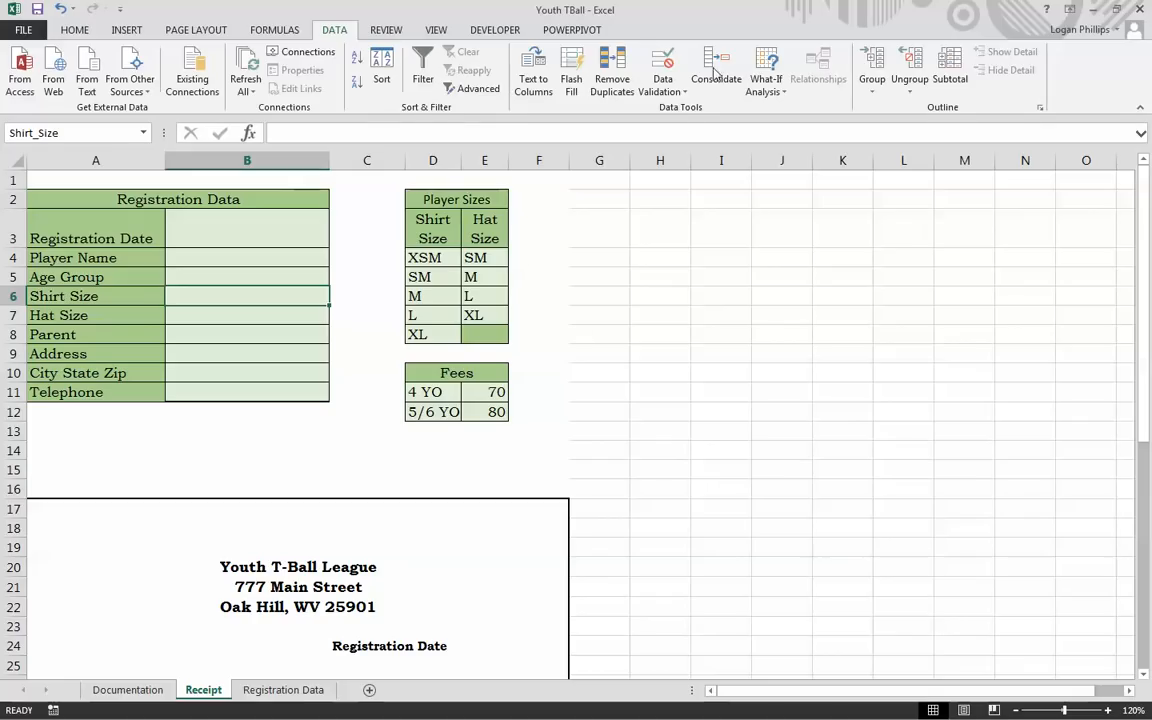
# Step: Restrict B6 to a list whose source is the shirt sizes, $D$4:$D$8
pyautogui.click(662, 68)
pyautogui.click(708, 271)
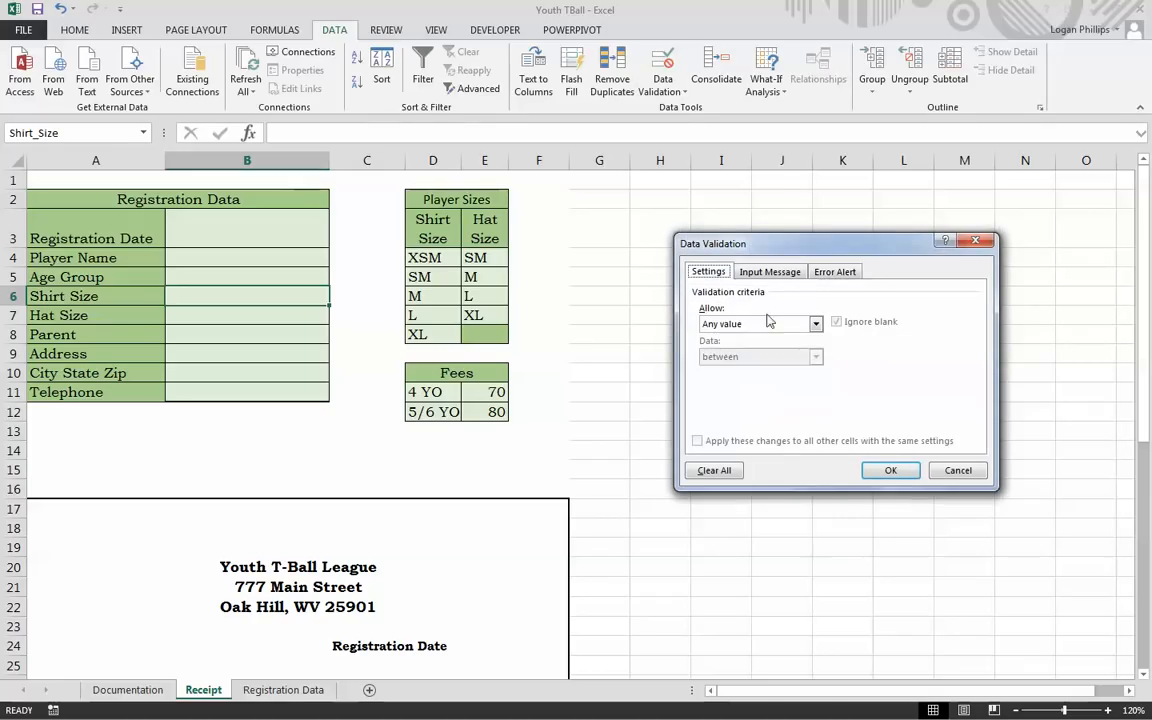
pyautogui.click(782, 324)
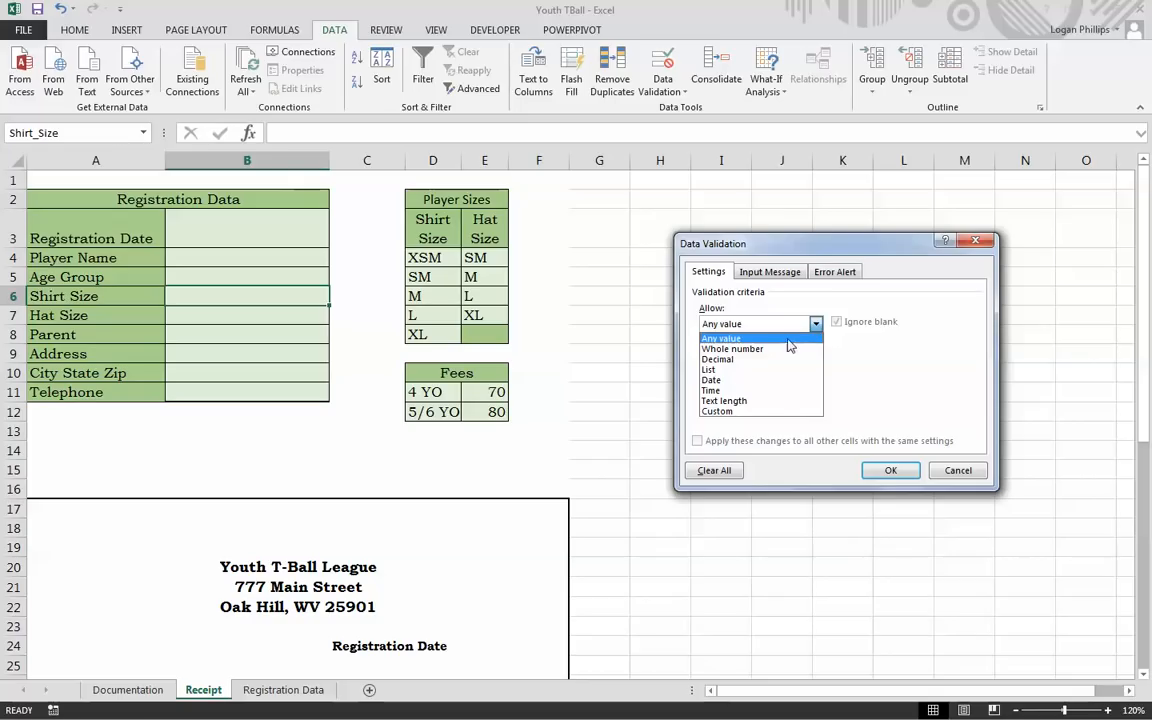
pyautogui.click(780, 369)
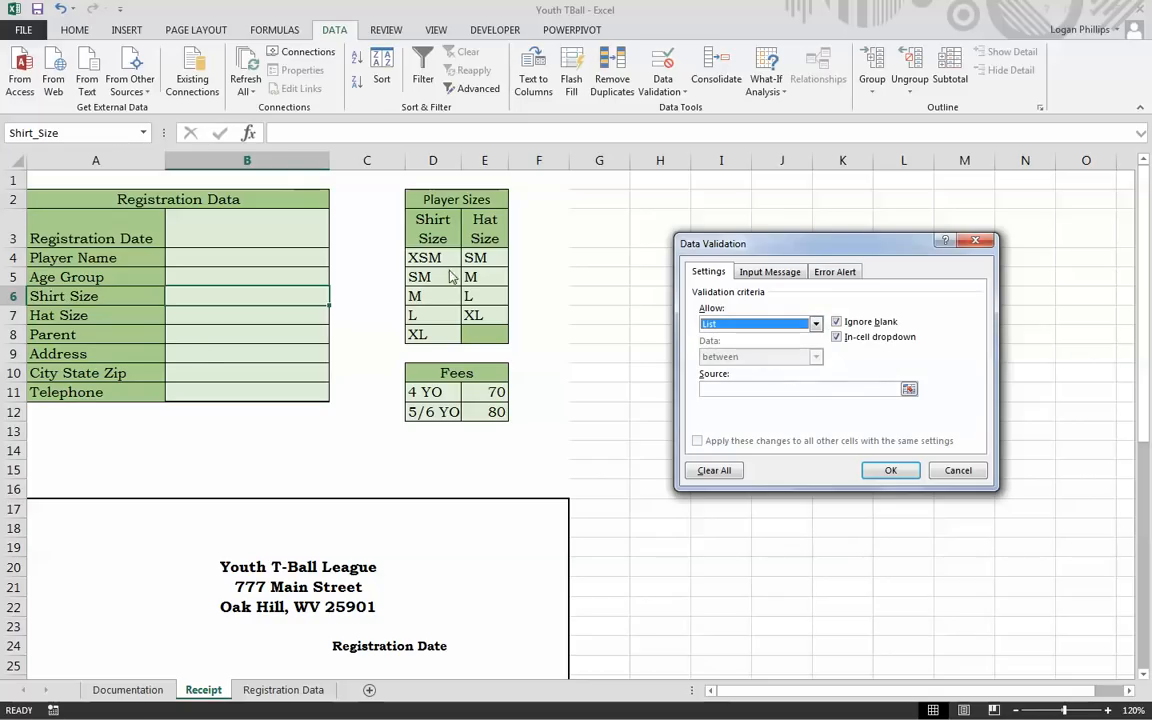
pyautogui.click(750, 389)
pyautogui.moveTo(432, 258); pyautogui.dragTo(442, 334)
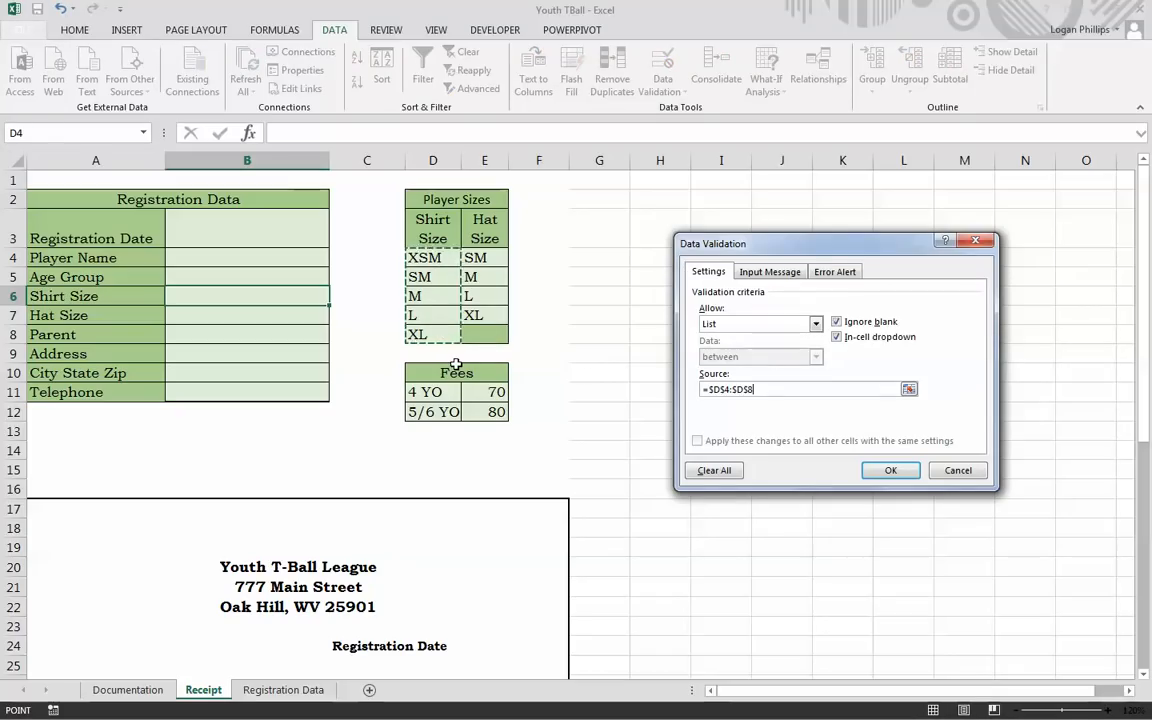
# Step: Add a 'Shirt Size' input message: 'Click arrow to select shirt size.'
pyautogui.click(775, 273)
pyautogui.click(805, 343)
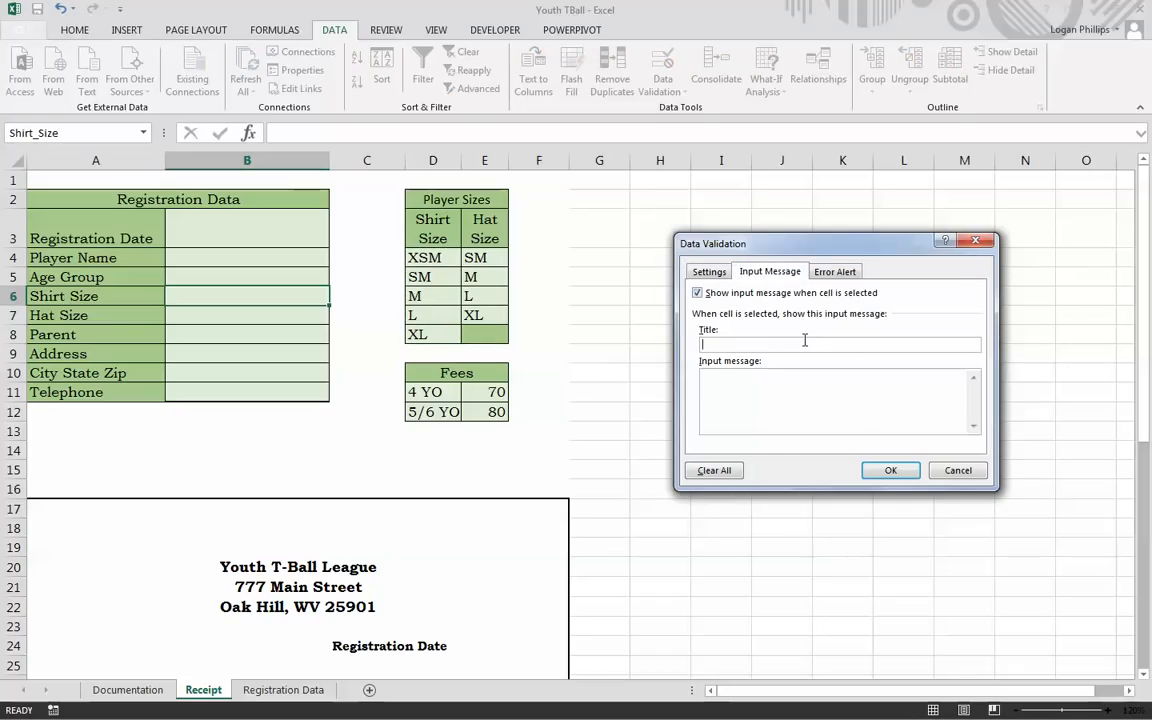
pyautogui.write('Shirt Si')
pyautogui.write('Click arrowt os')
pyautogui.write('elect shir')
pyautogui.write('t size.')
# Step: Add a Stop alert 'Invalid Shirt size': 'Invalid shirt size. Use arrow to select shirt size.'
pyautogui.click(835, 271)
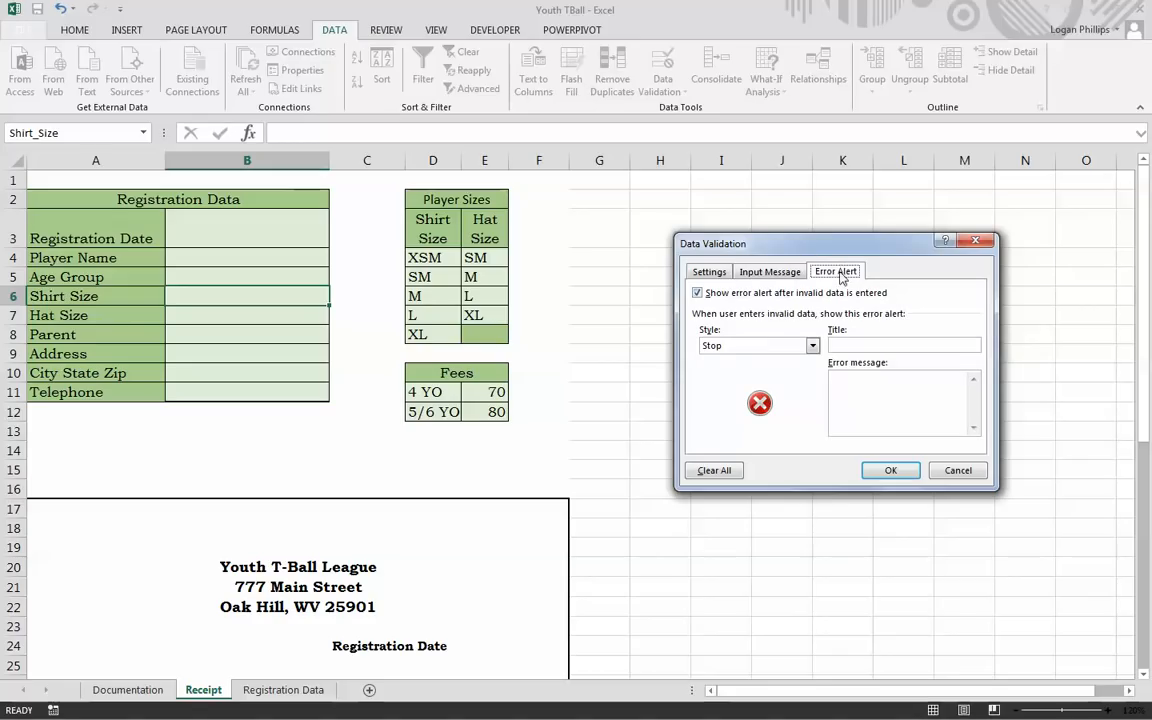
pyautogui.click(757, 345)
pyautogui.click(890, 345)
pyautogui.write('Stop')
pyautogui.press('Tab')
pyautogui.write('Invalid')
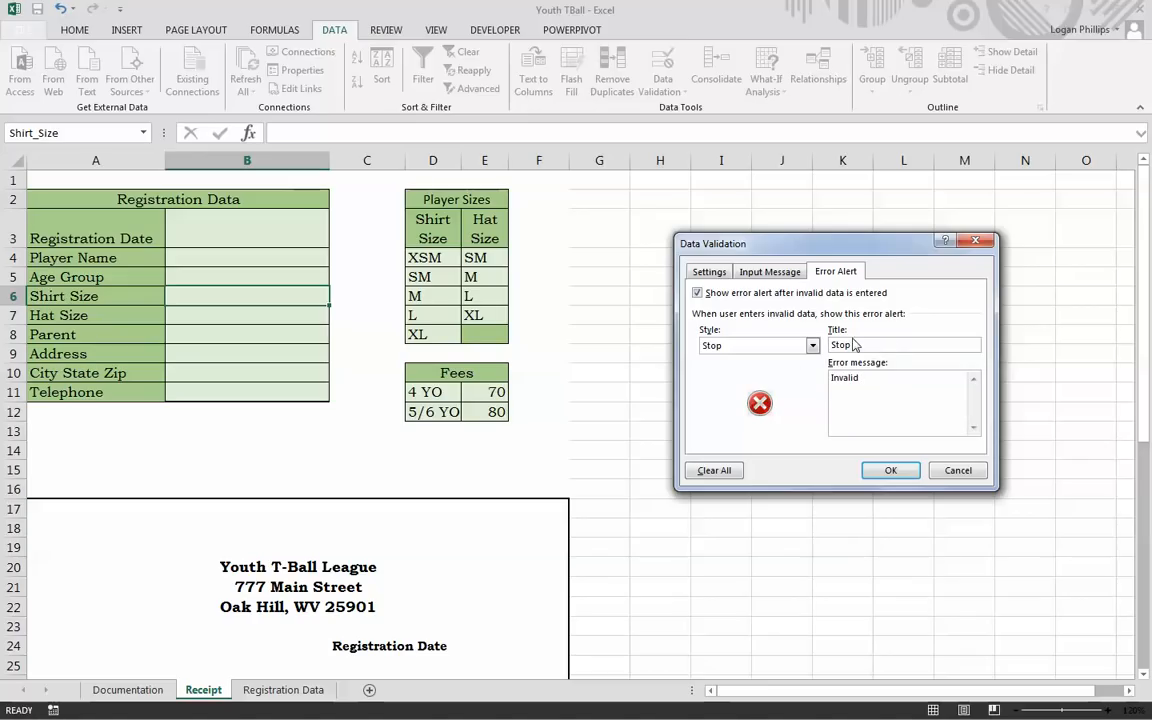
pyautogui.doubleClick(850, 345)
pyautogui.write('Invalid Shirt size')
pyautogui.press('Tab')
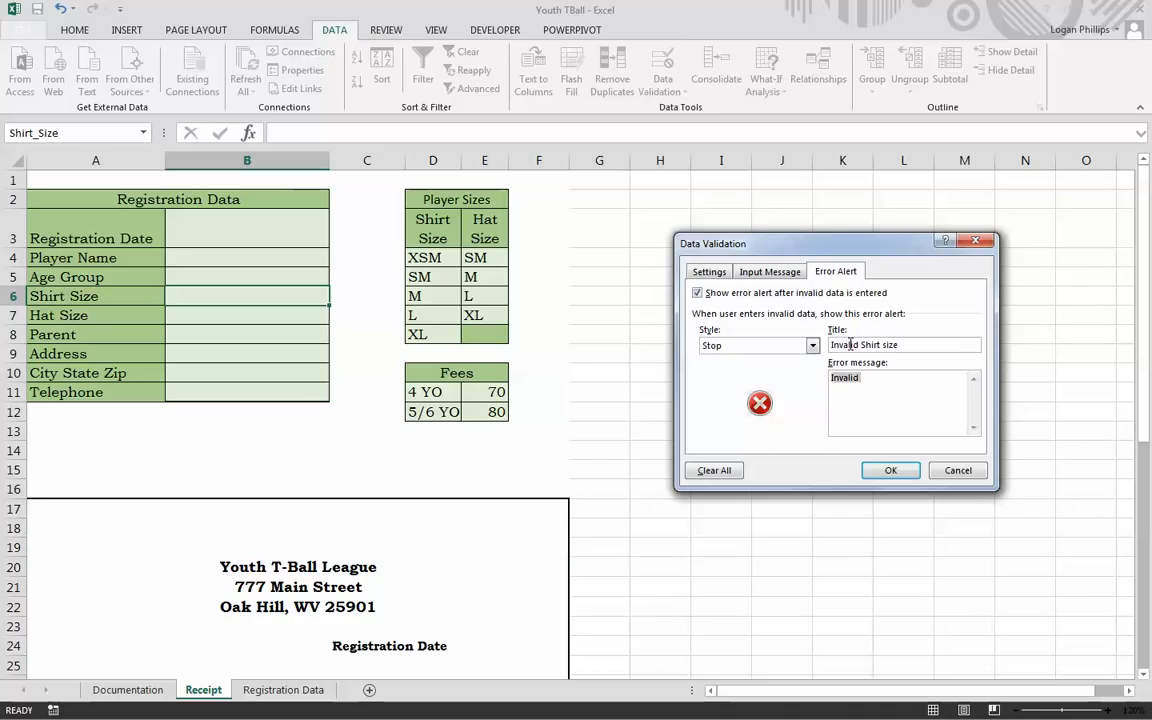
pyautogui.write('Invalid shirt size. Use ar')
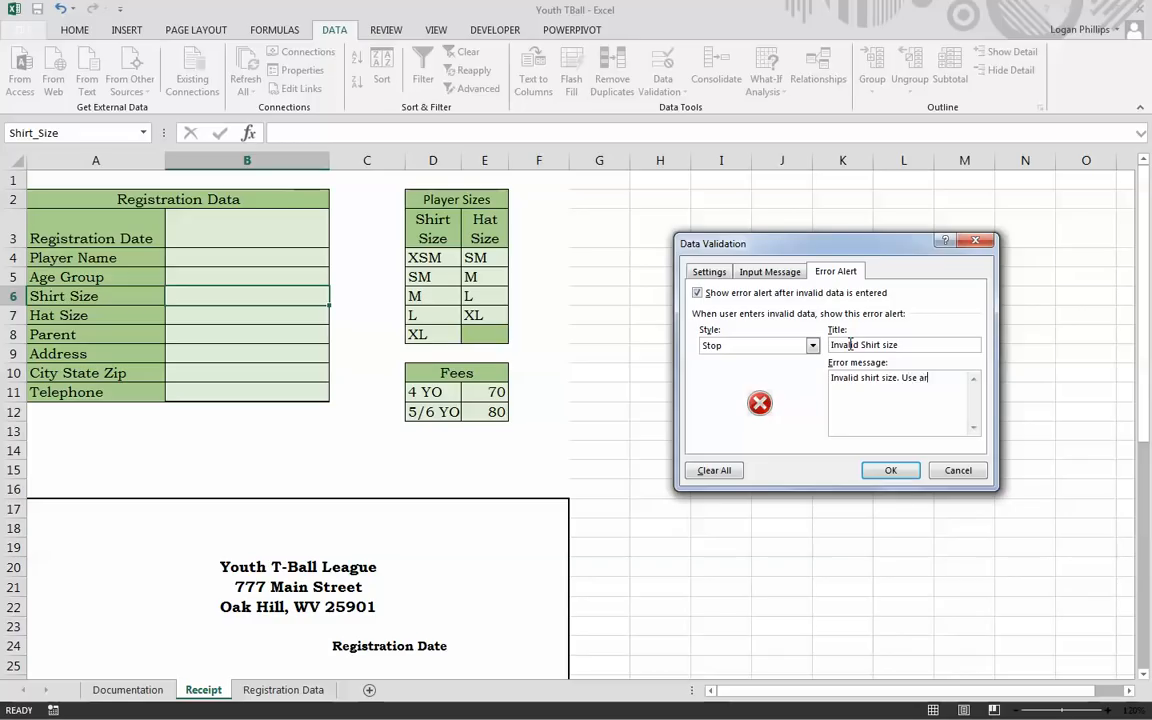
pyautogui.write('row to select shirt size.')
pyautogui.click(890, 470)
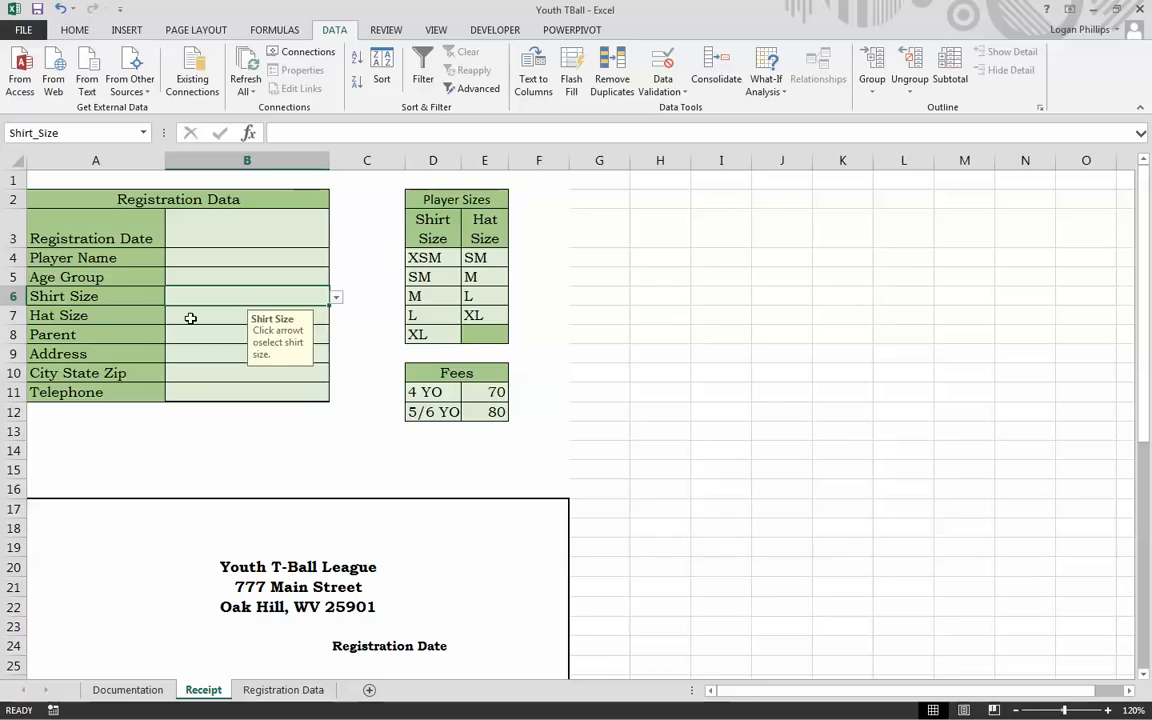
pyautogui.click(190, 318)
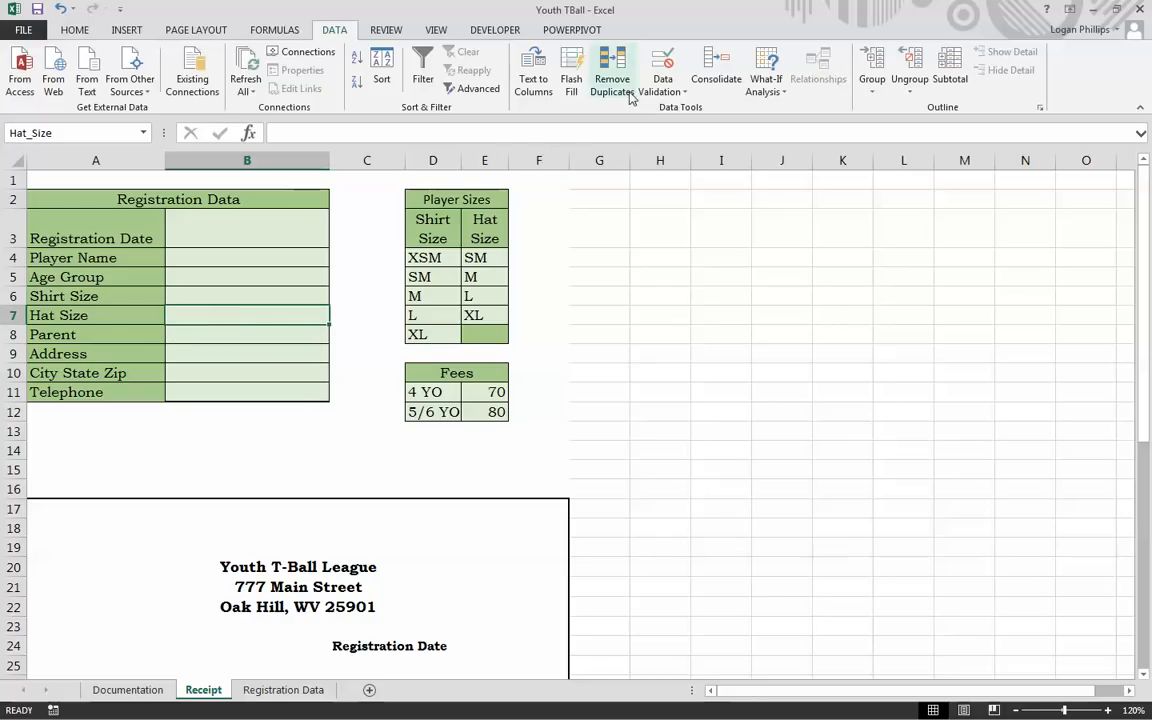
# Step: Restrict B7 to a list whose source is the hat sizes in E4:E7
pyautogui.click(662, 68)
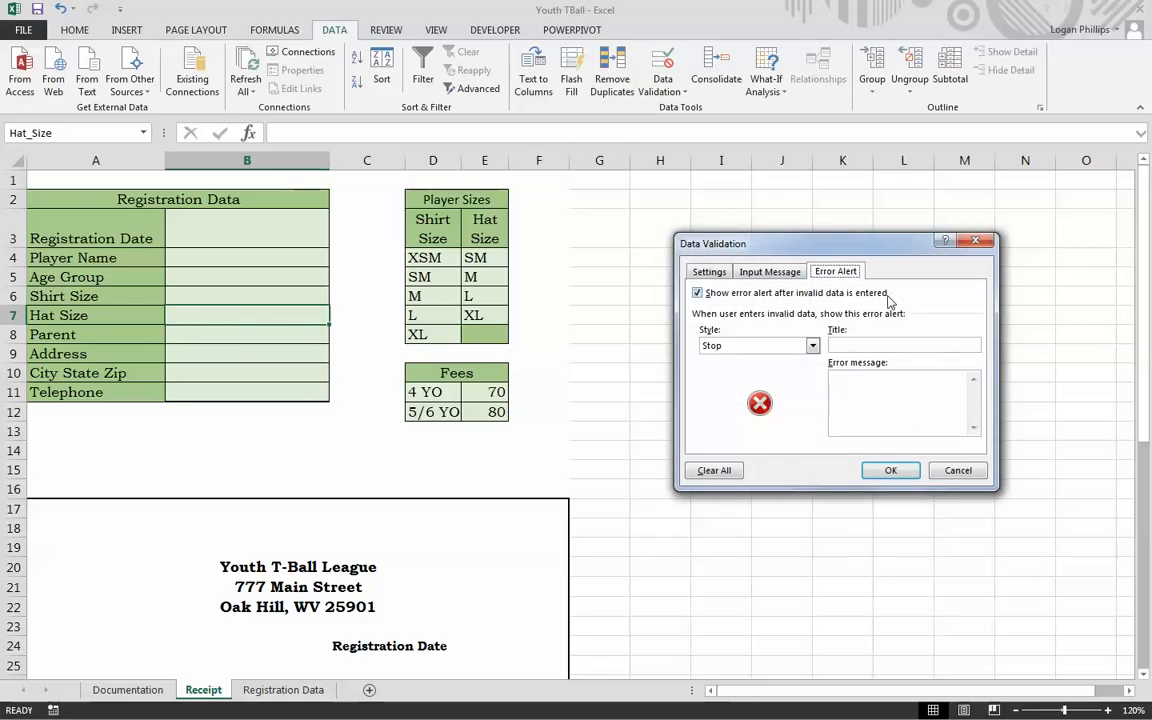
pyautogui.hotkey('ctrl', 'Tab')
pyautogui.click(803, 324)
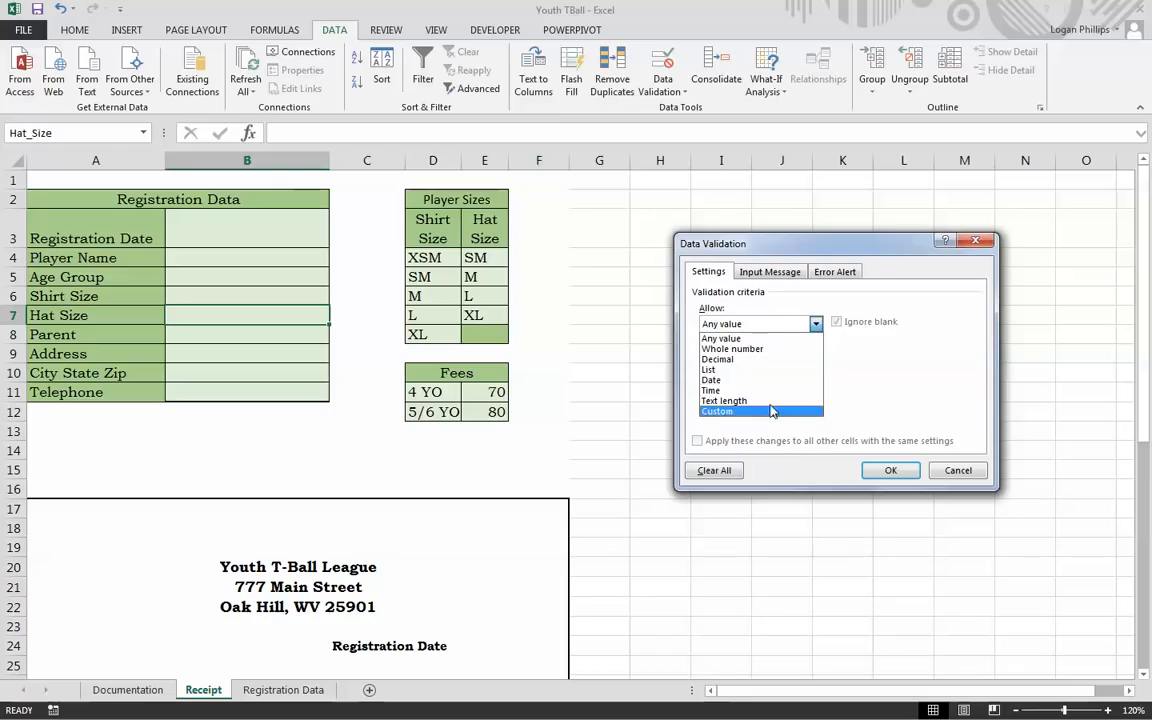
pyautogui.click(760, 369)
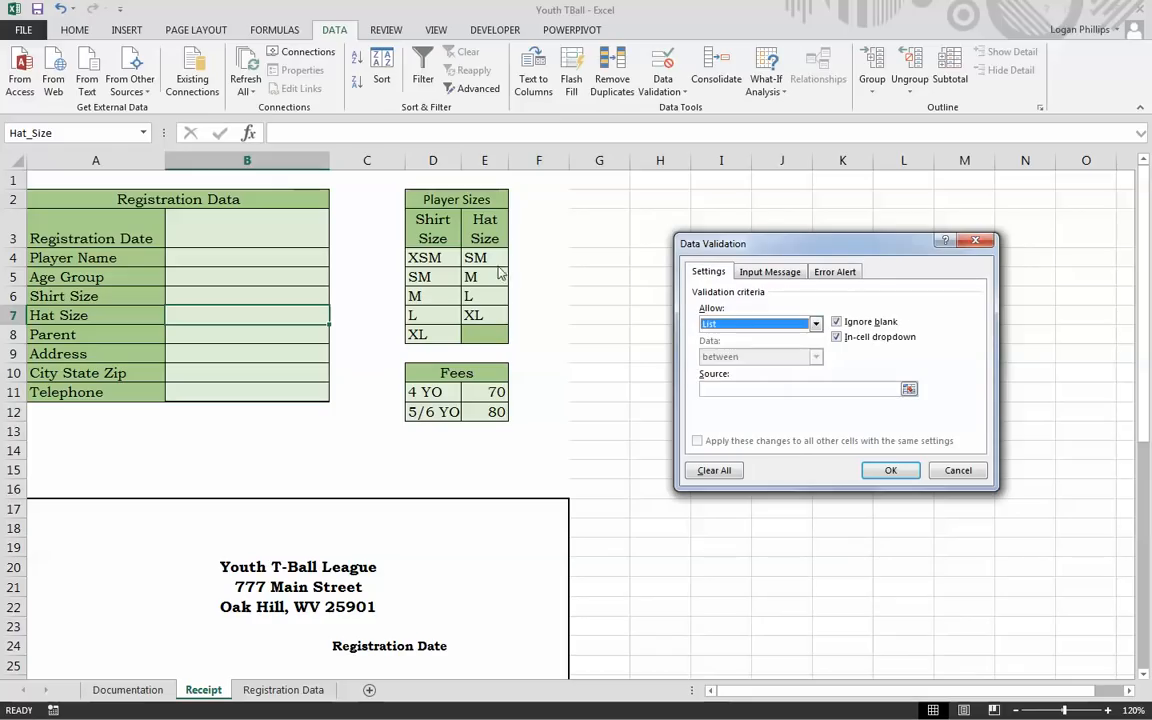
pyautogui.click(751, 389)
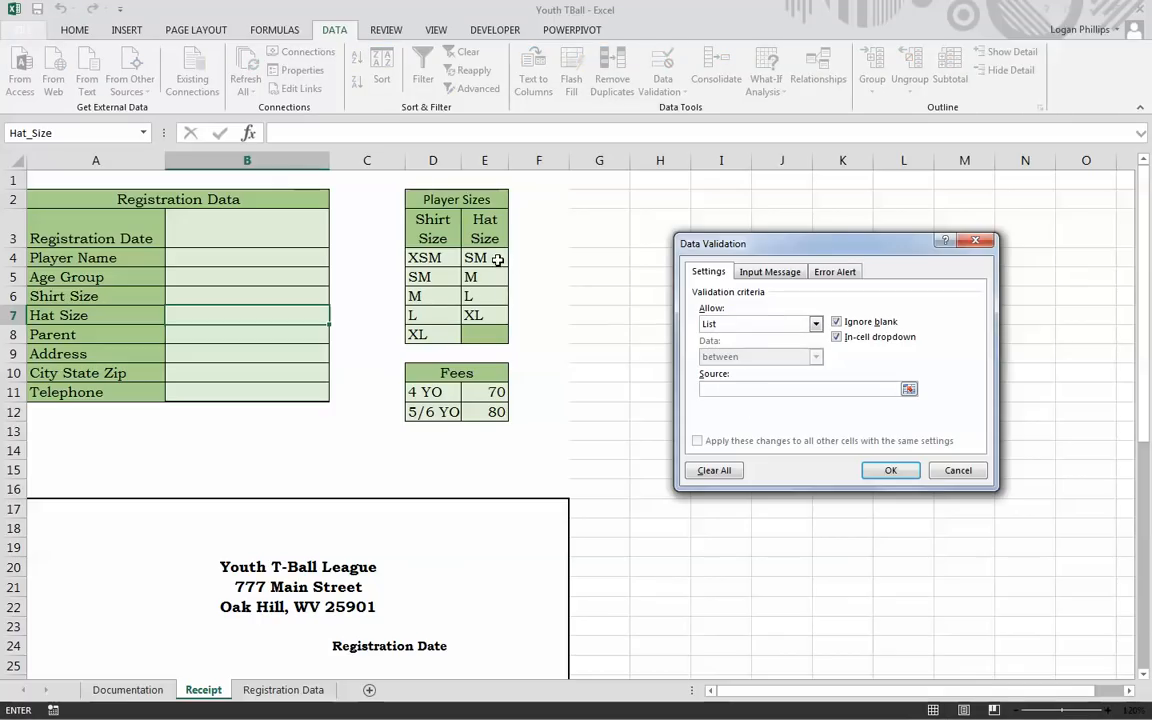
pyautogui.moveTo(497, 260); pyautogui.dragTo(483, 314)
# Step: Add a 'Hat Size' input message: 'Click arrow to select hat size'
pyautogui.click(785, 273)
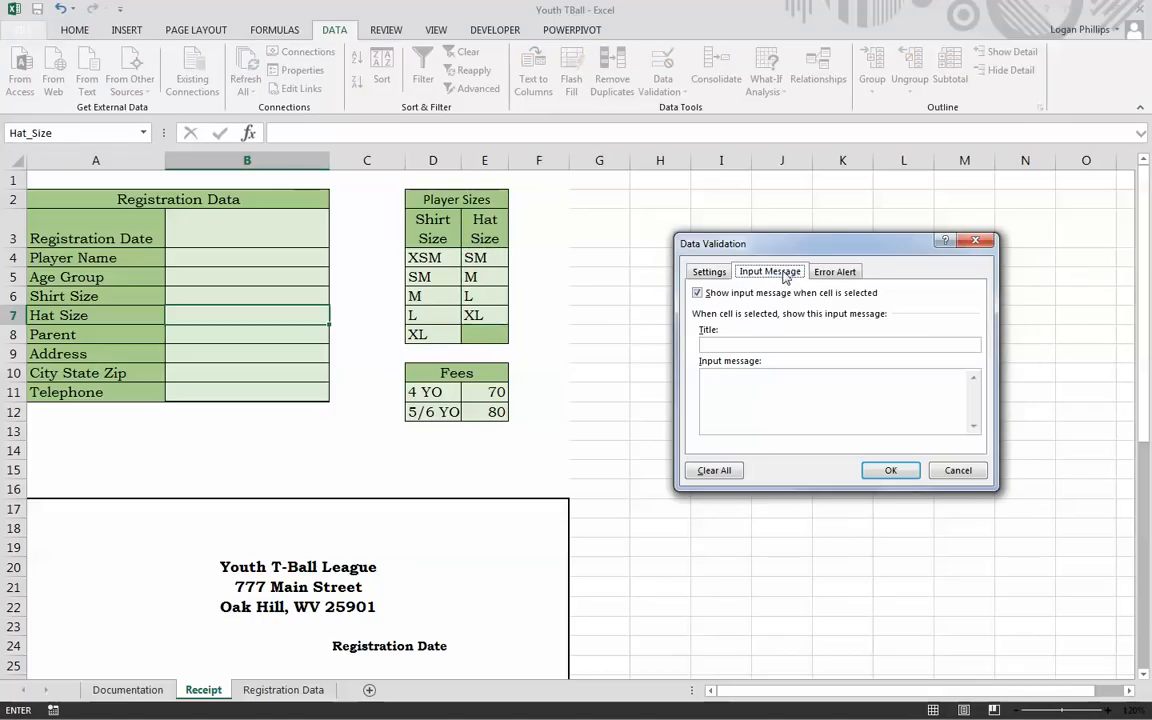
pyautogui.click(792, 345)
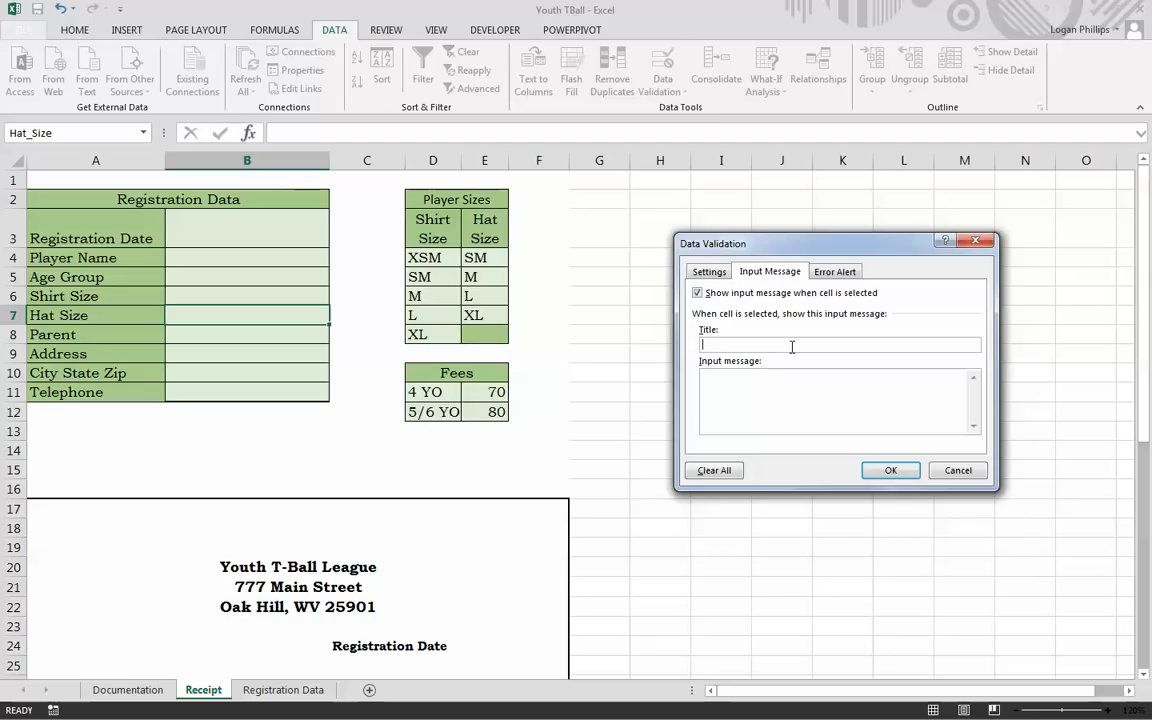
pyautogui.write('Ha')
pyautogui.write('Size')
pyautogui.press('Tab')
pyautogui.write('Click arrow to select hat size')
# Step: Add a Stop alert 'Invalid Hat Size': 'Invalid hat size. use arrow to select hat size.'
pyautogui.click(835, 271)
pyautogui.click(880, 343)
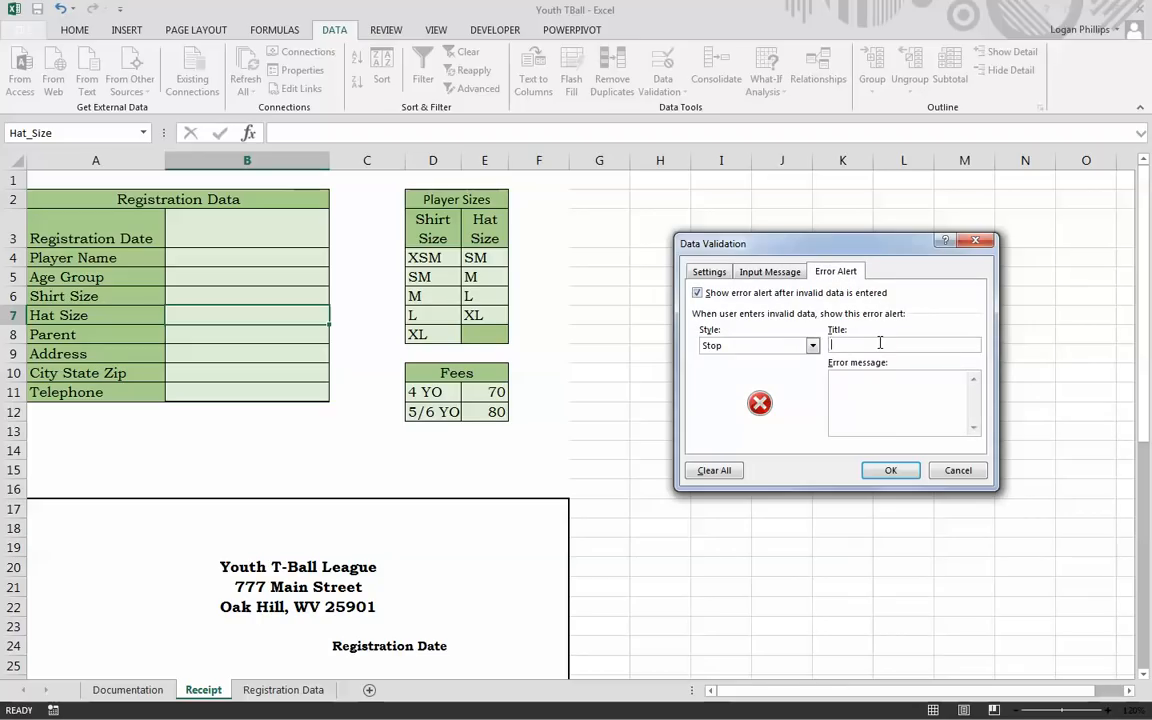
pyautogui.write('Invalid Hat Sizeze')
pyautogui.press('Tab')
pyautogui.write('Invalid hat size. use arrow to sele')
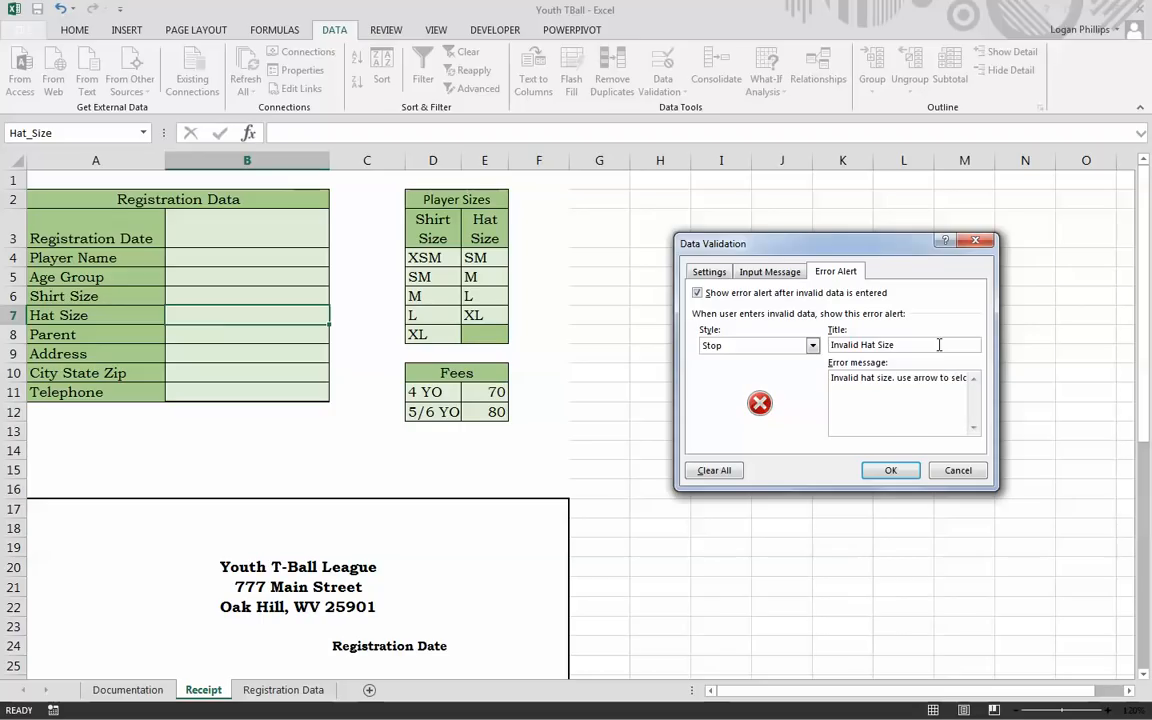
pyautogui.write('ct hat size.')
pyautogui.click(888, 469)
pyautogui.click(708, 350)
pyautogui.click(207, 297)
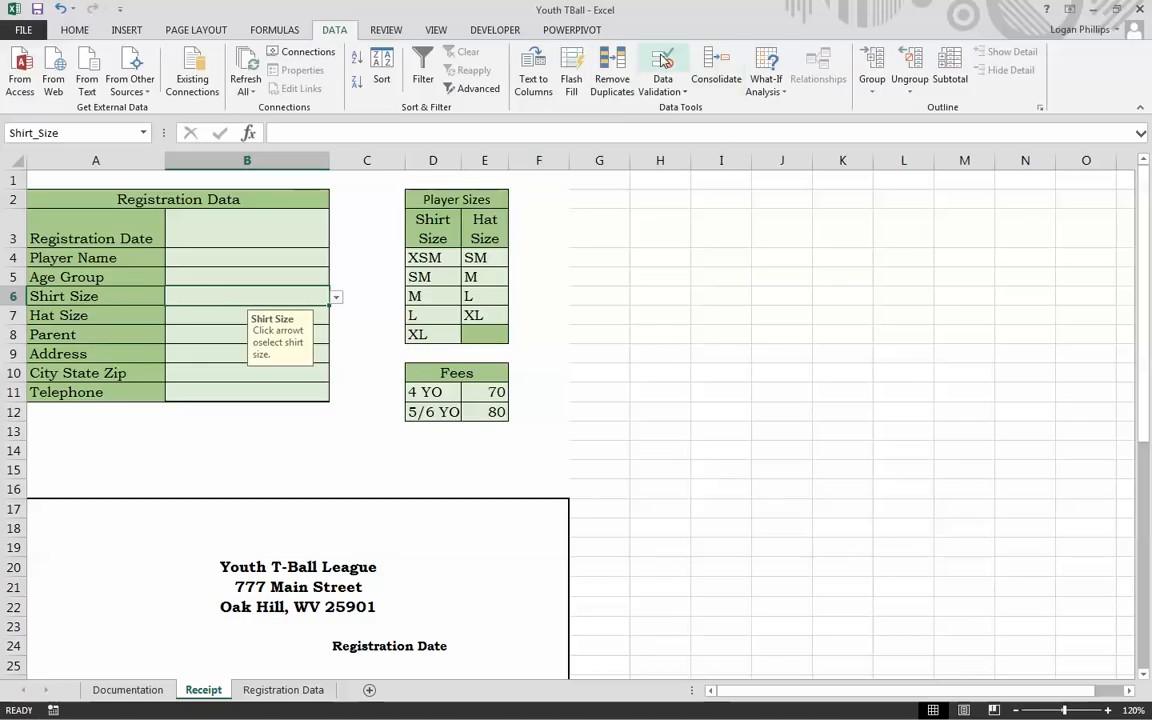
pyautogui.click(172, 274)
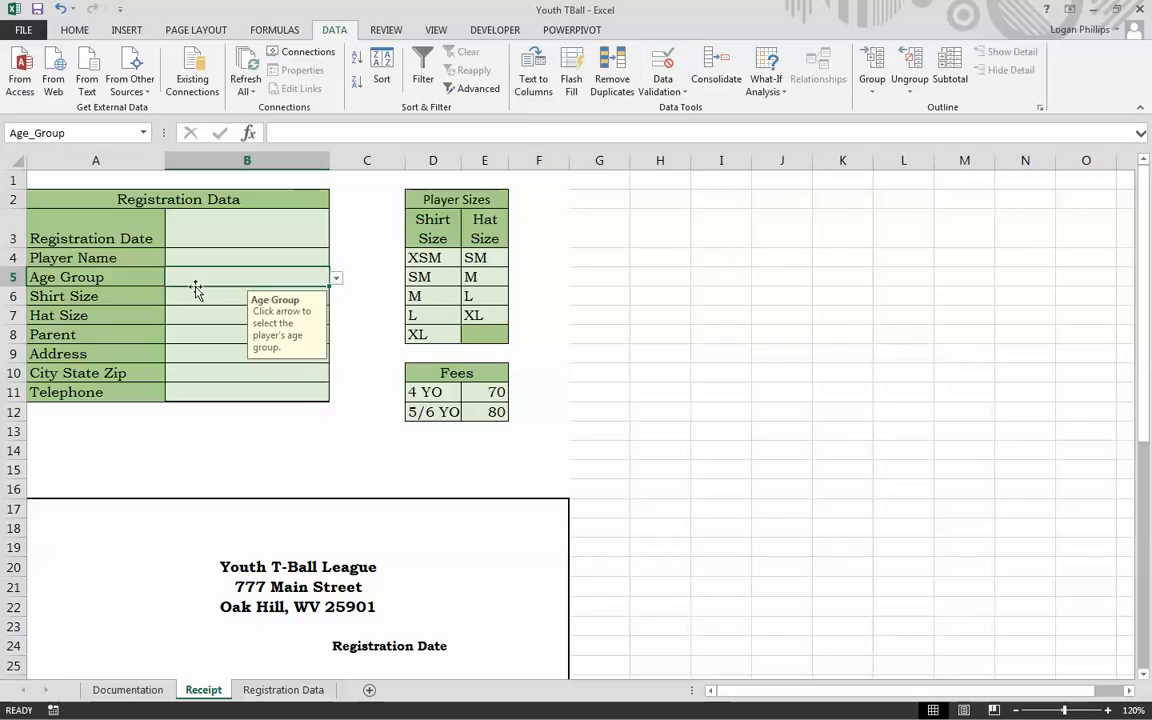
pyautogui.click(182, 298)
pyautogui.click(184, 314)
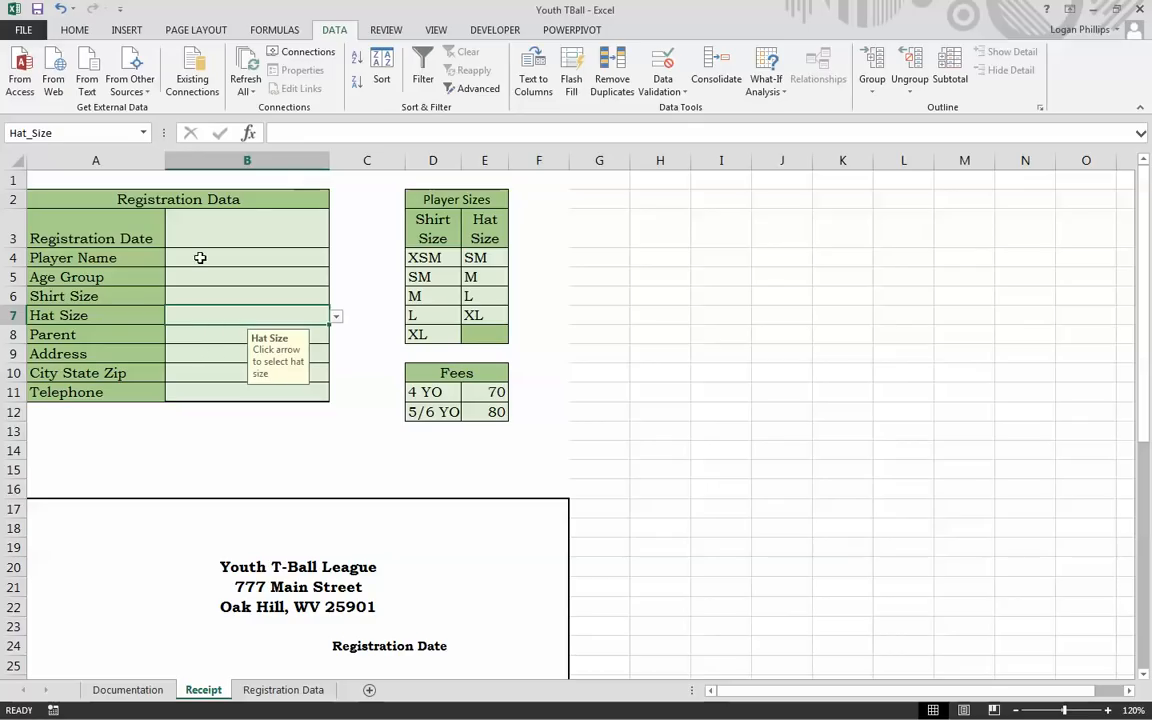
pyautogui.click(251, 227)
pyautogui.moveTo(226, 237); pyautogui.dragTo(234, 392)
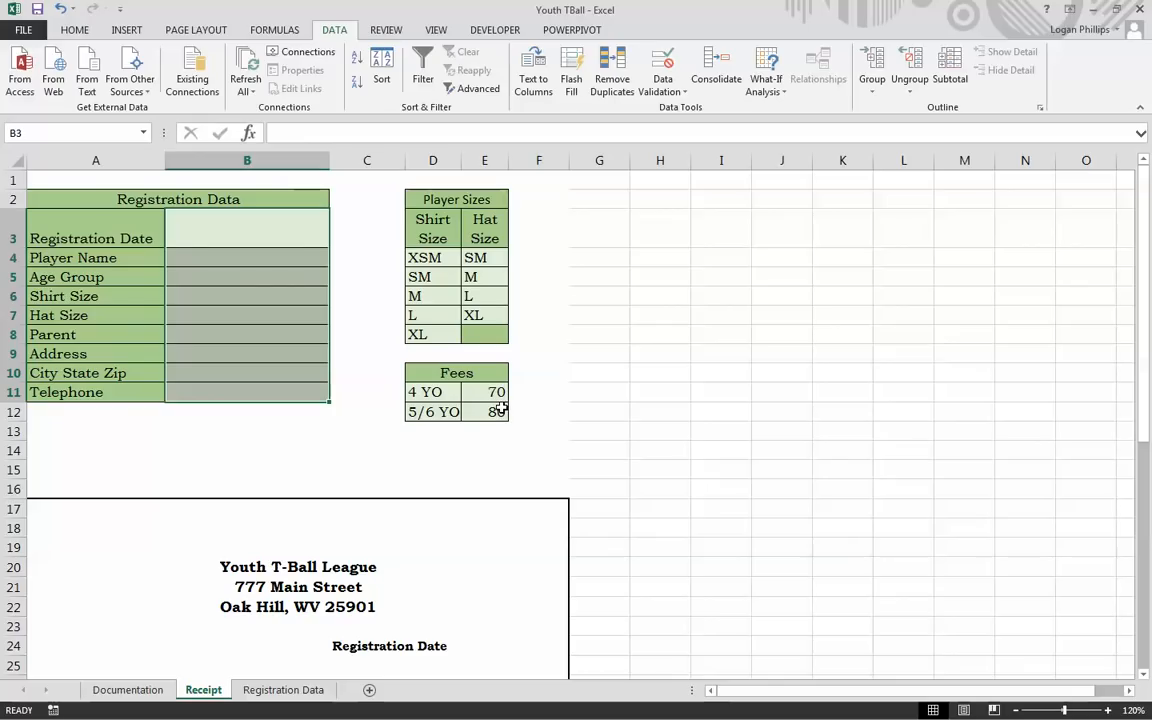
pyautogui.click(250, 450)
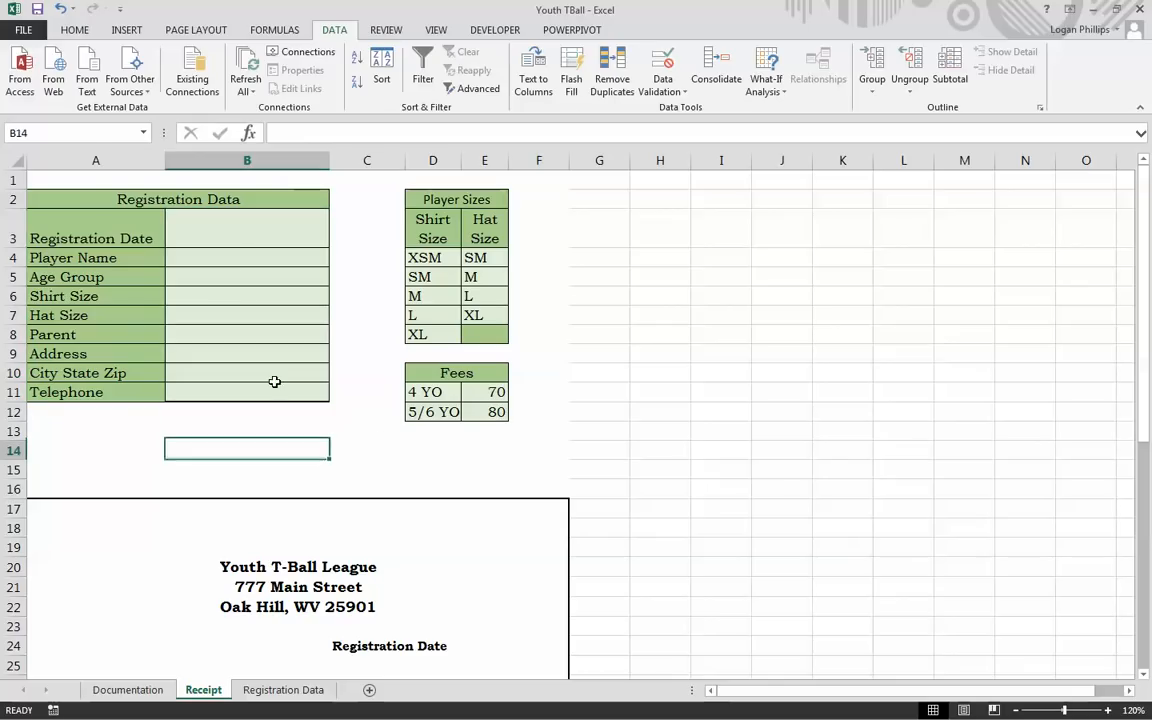
pyautogui.click(234, 240)
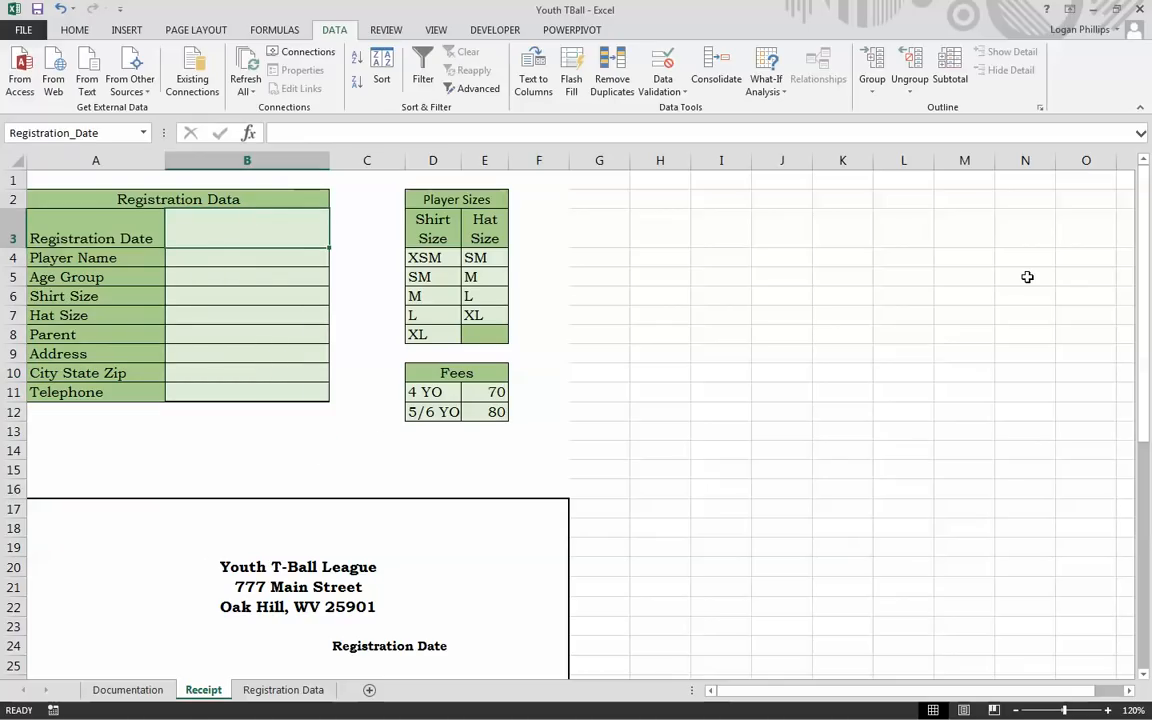
# Step: Enter the date 12/1/2016 and the player's first name in B4
pyautogui.write('12/1/20')
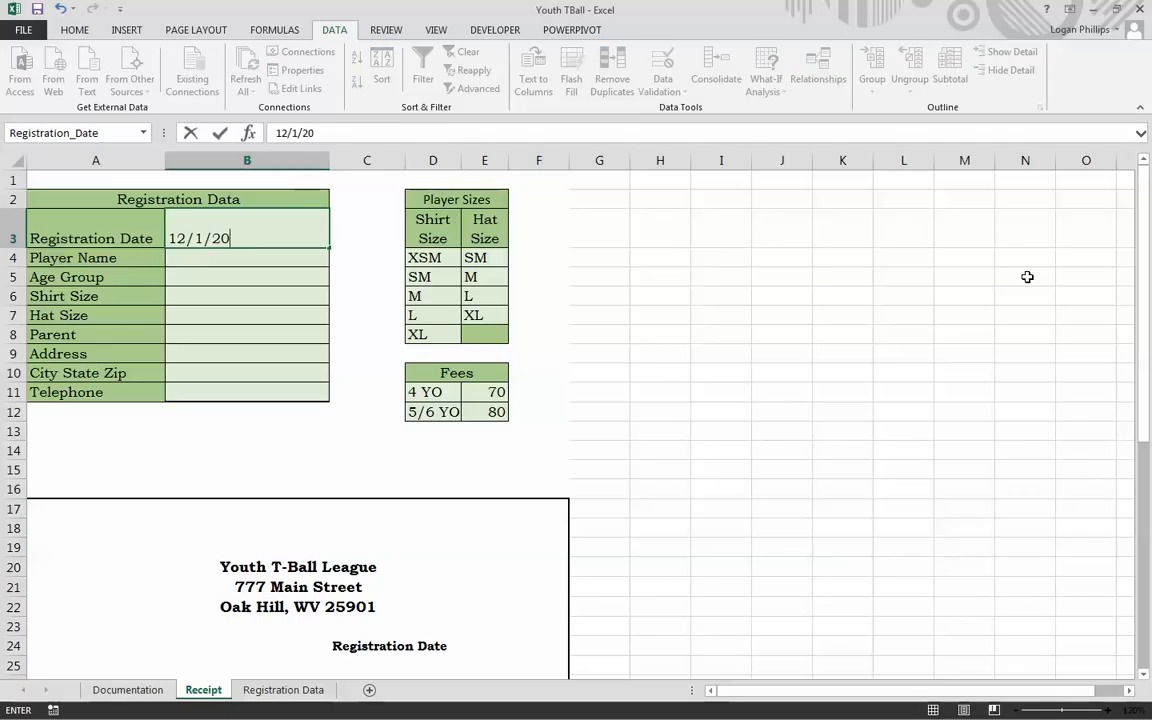
pyautogui.write('16')
pyautogui.press('Tab')
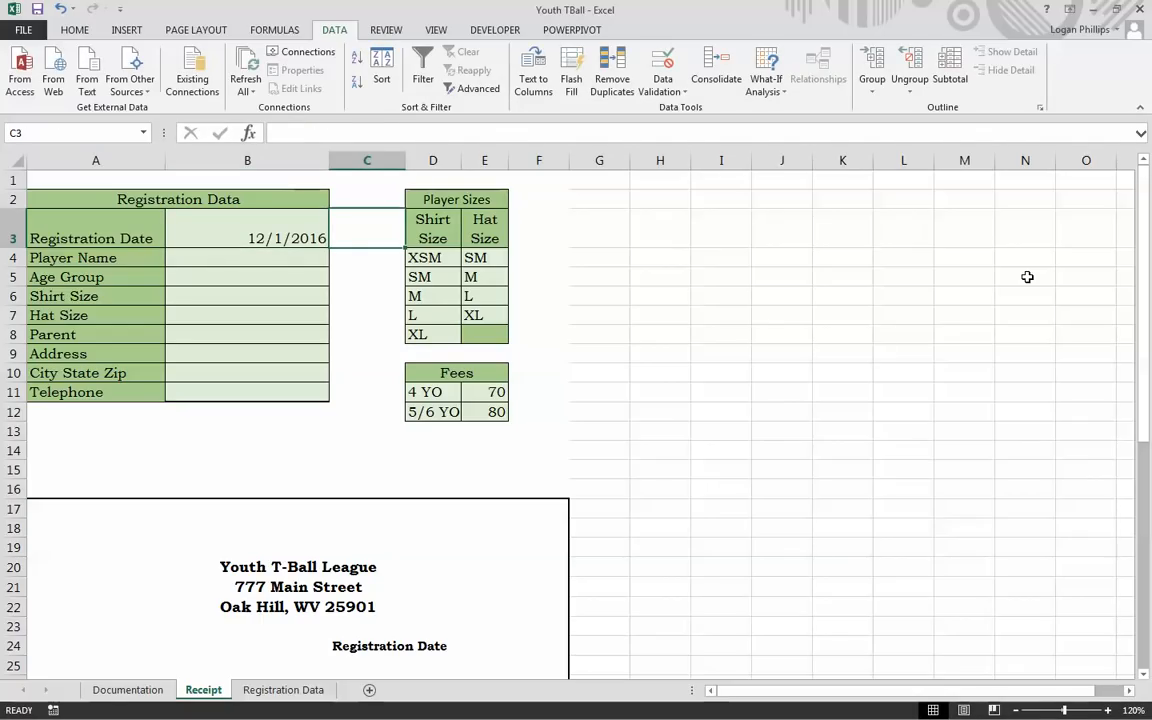
pyautogui.press('Return')
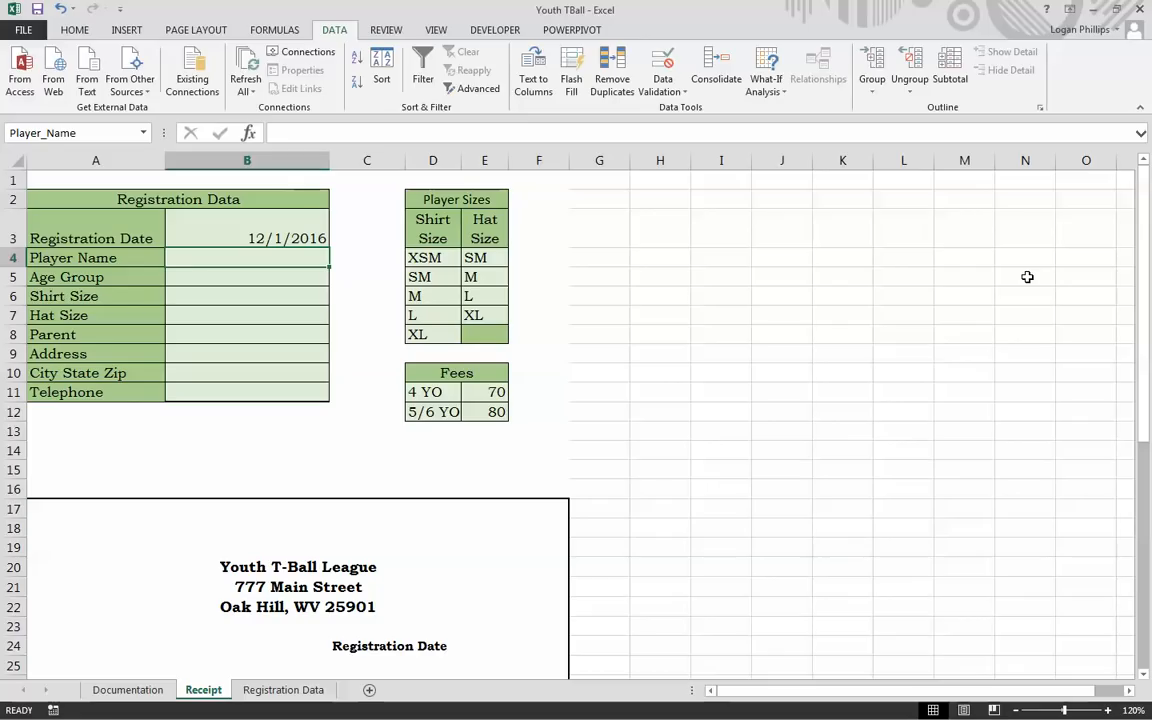
pyautogui.write('BNi')
pyautogui.press('BackSpace')
pyautogui.press('BackSpace')
pyautogui.press('BackSpace')
pyautogui.write('Nic')
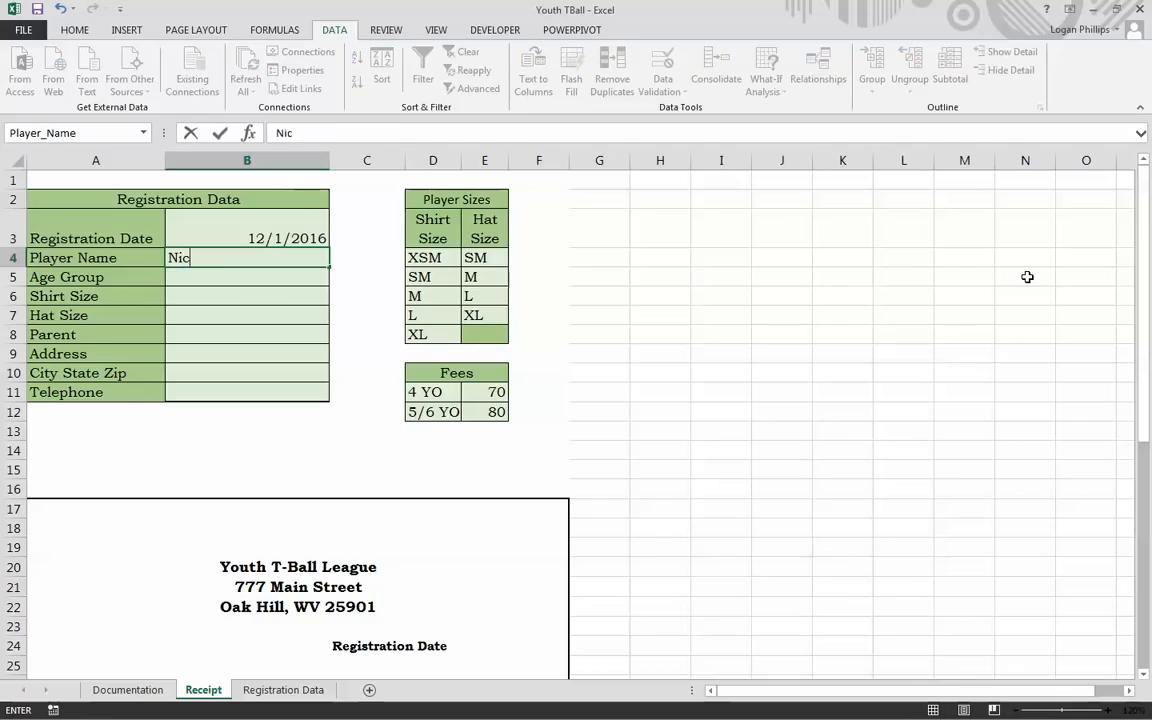
pyautogui.write('ole')
pyautogui.press('Return')
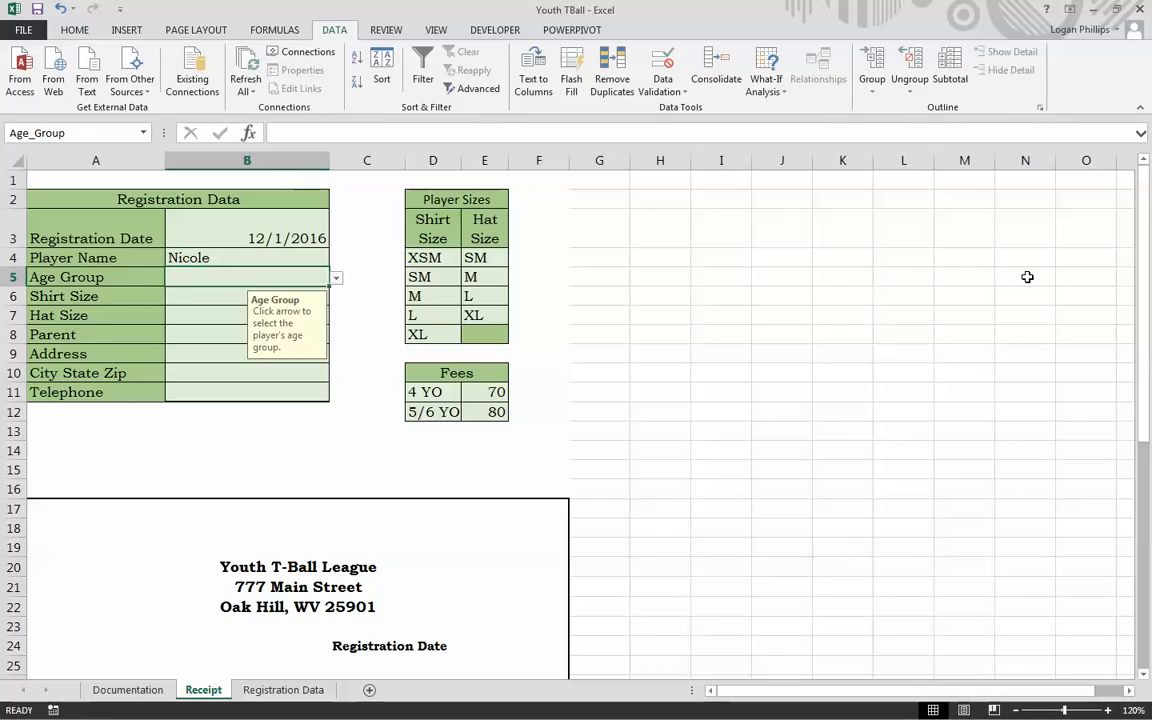
# Step: Pick age group 5/6 YO, shirt size SM and hat size SM from the dropdowns
pyautogui.click(336, 279)
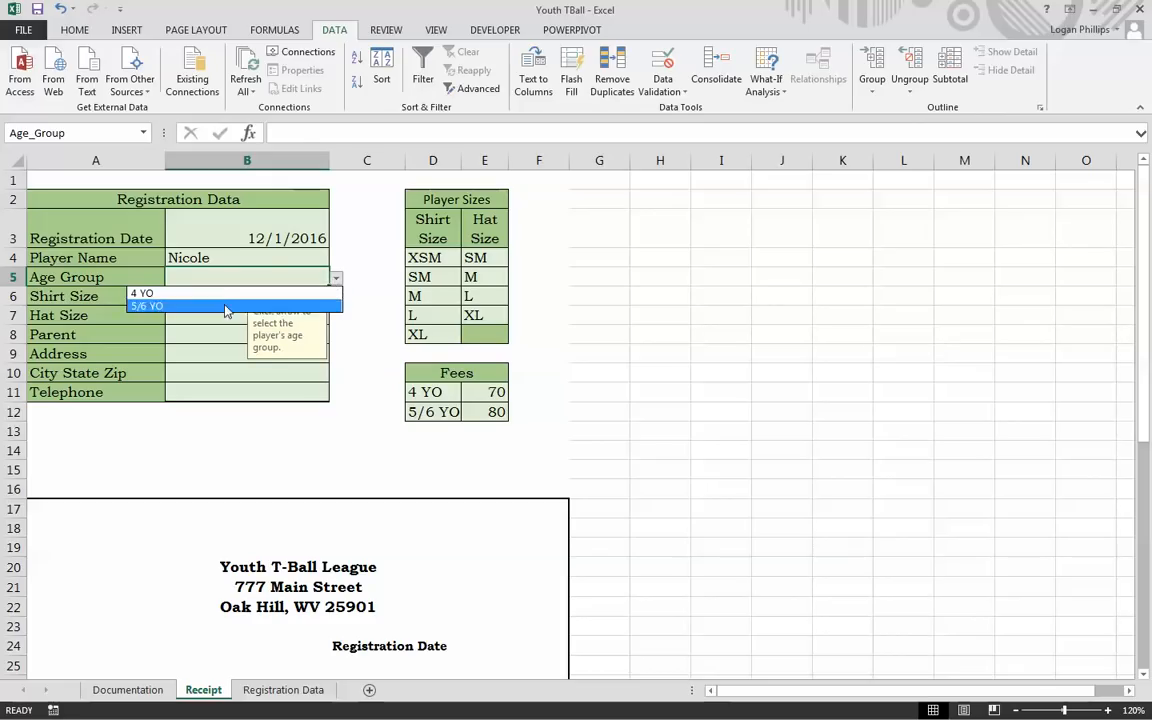
pyautogui.click(150, 306)
pyautogui.press('Return')
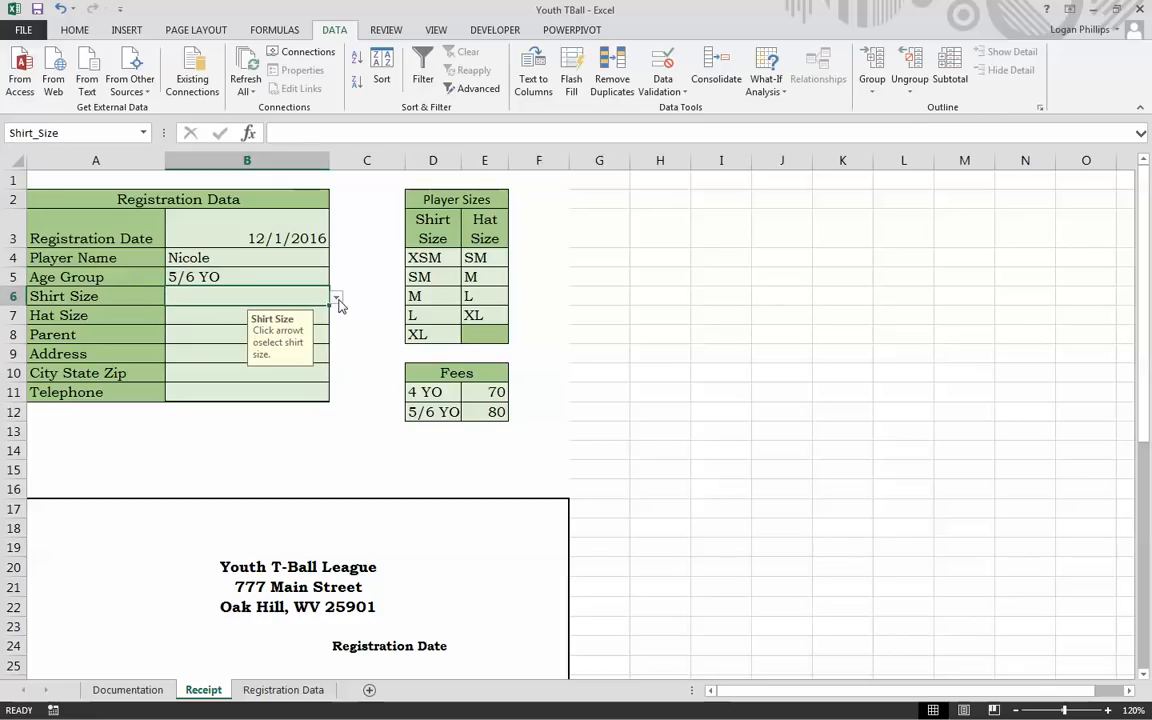
pyautogui.click(337, 298)
pyautogui.click(245, 321)
pyautogui.press('Return')
pyautogui.click(337, 317)
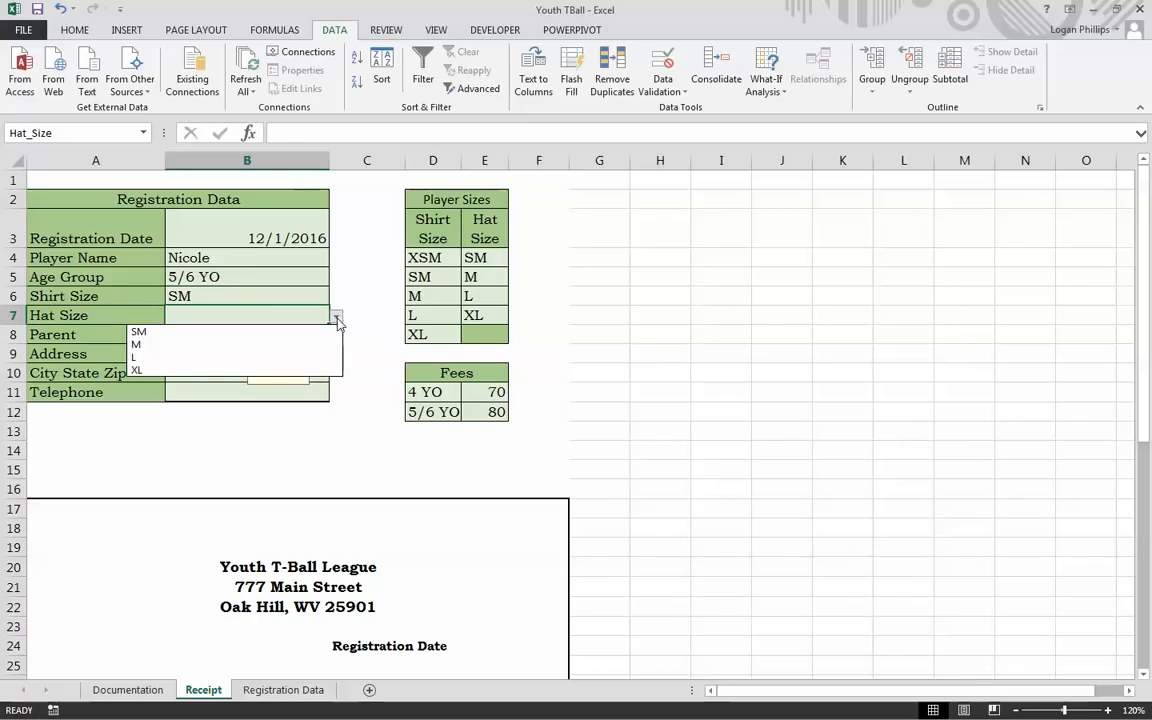
pyautogui.click(278, 336)
# Step: Enter the parent's full name and the street address
pyautogui.click(220, 342)
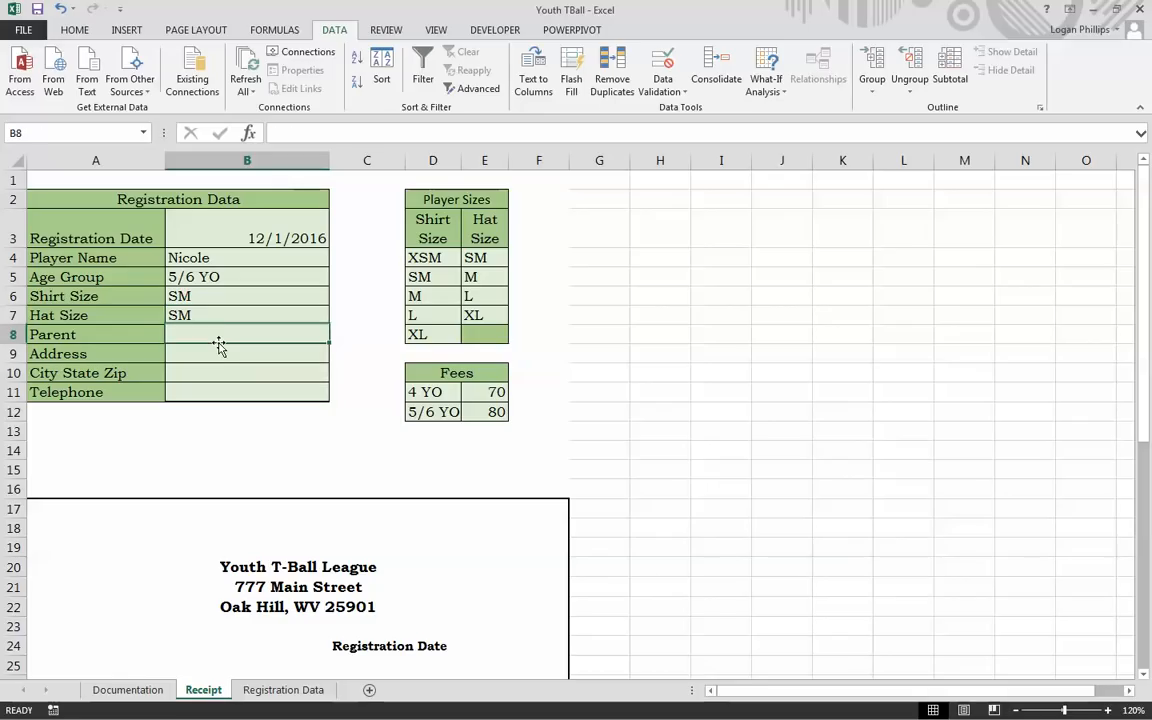
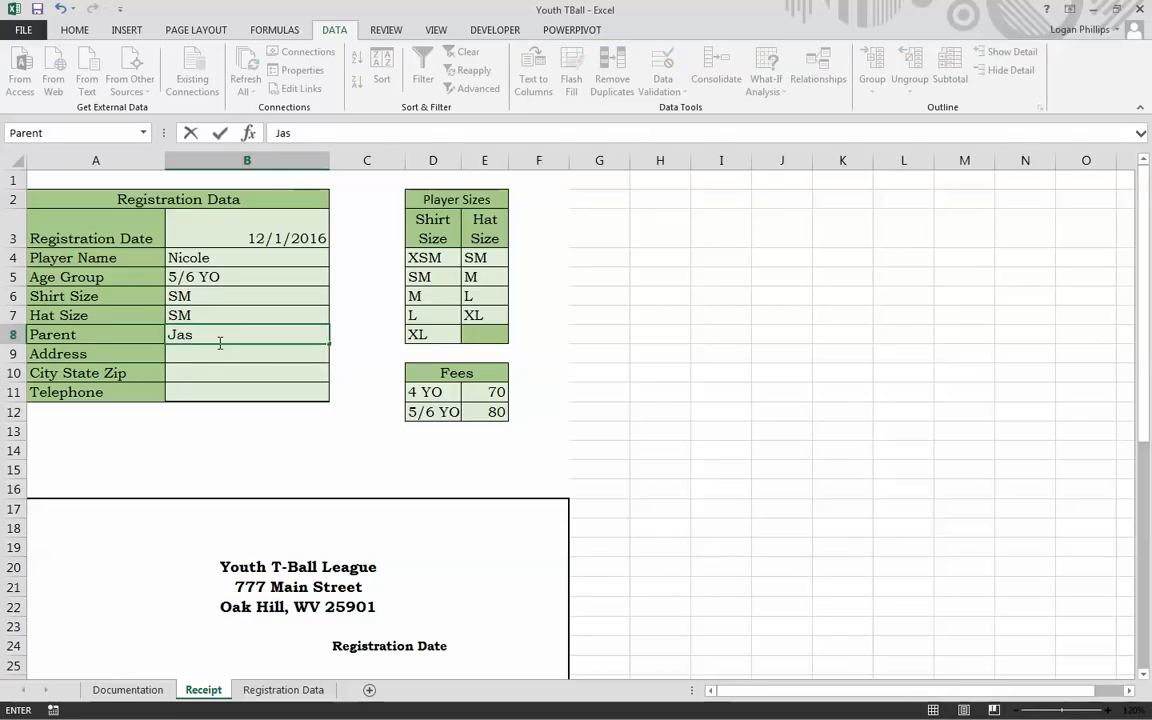
pyautogui.press('Tab')
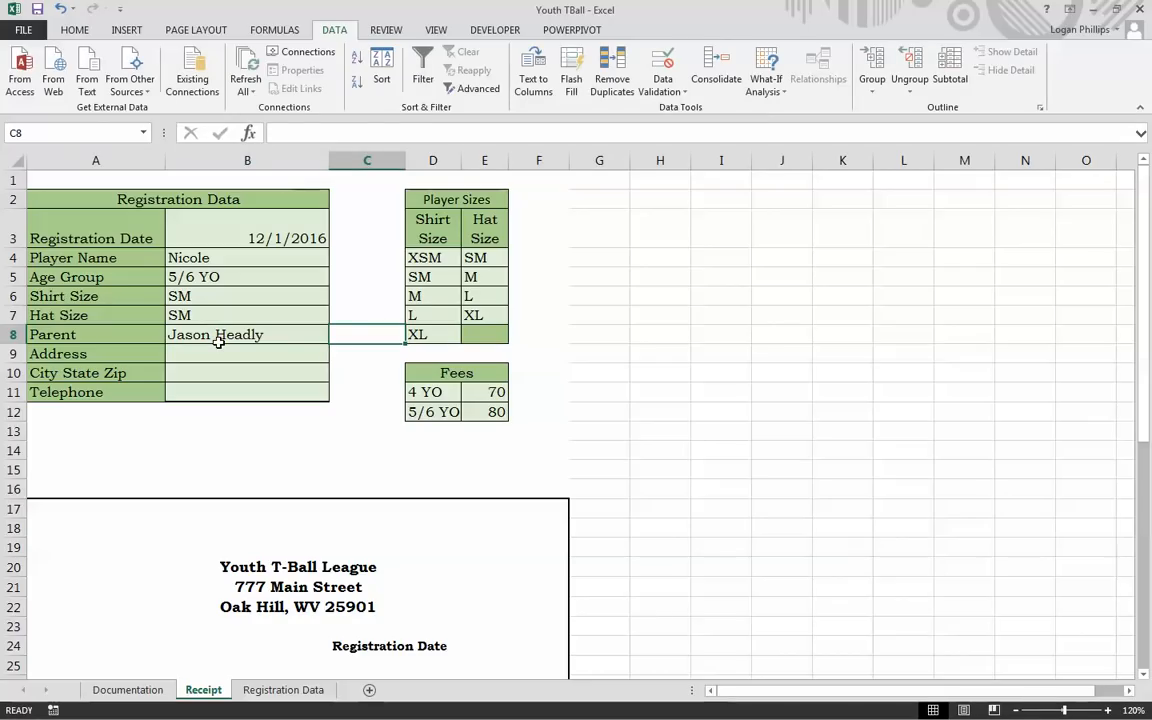
pyautogui.click(220, 348)
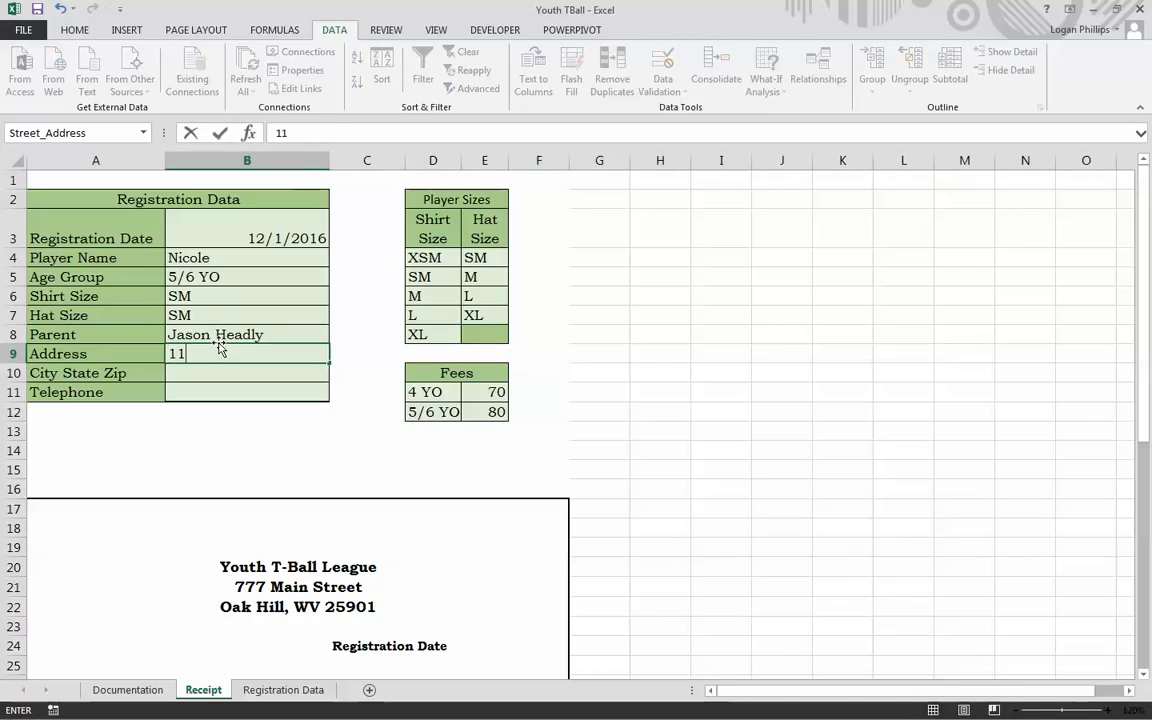
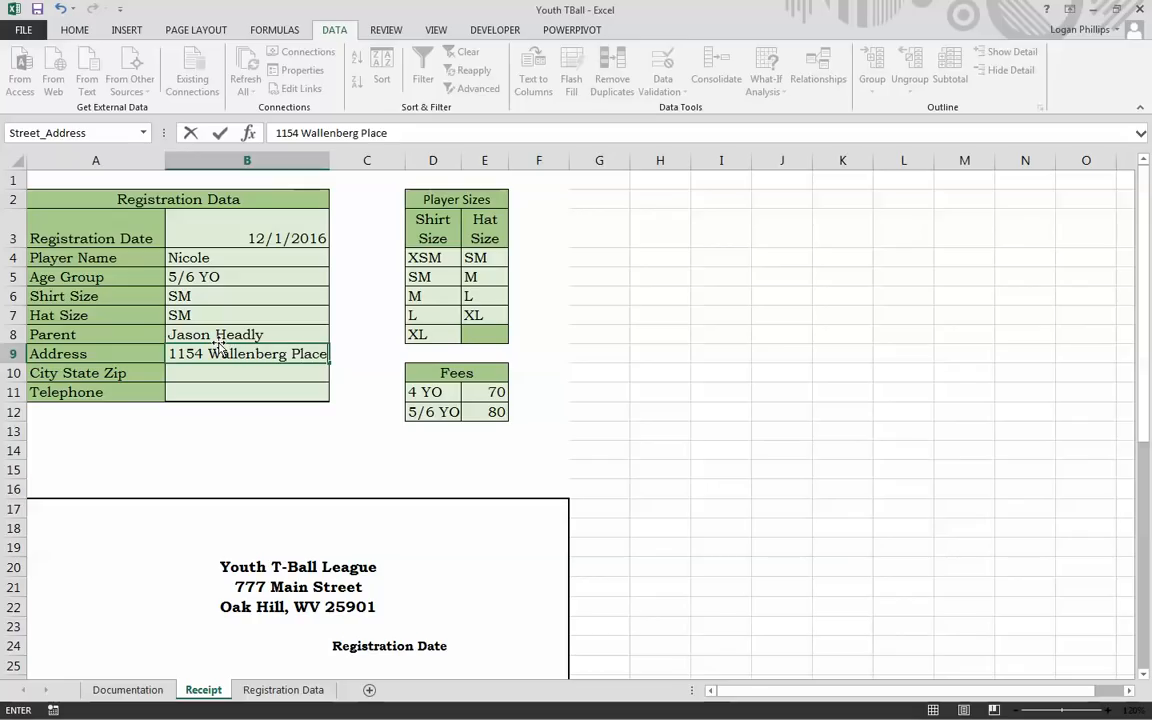
pyautogui.press('Return')
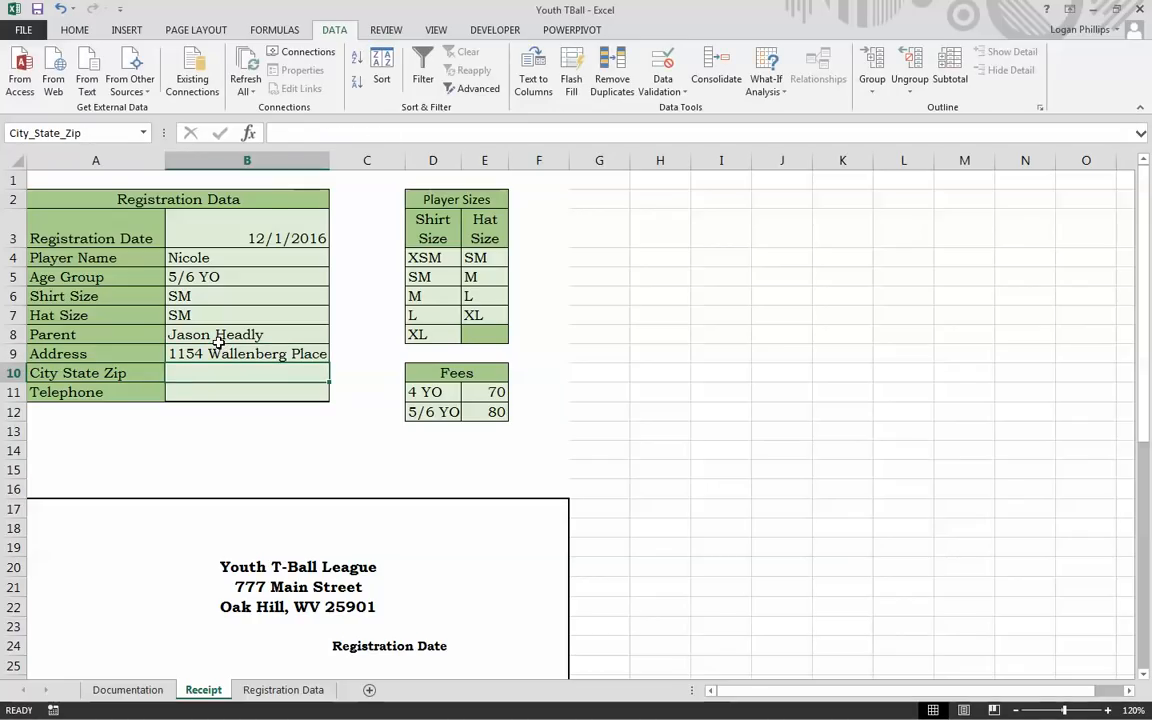
# Step: Enter the city, state and zip, then the telephone number
pyautogui.write('Oaj Hill')
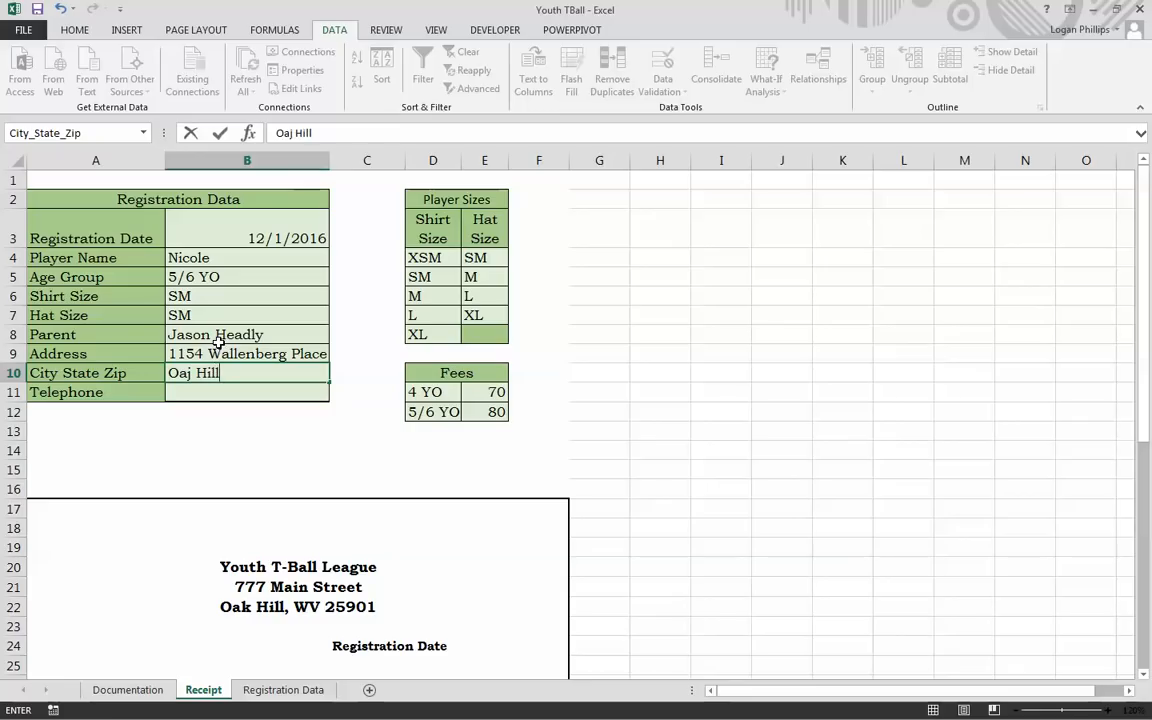
pyautogui.press('BackSpace')
pyautogui.press('BackSpace')
pyautogui.press('BackSpace')
pyautogui.press('BackSpace')
pyautogui.press('BackSpace')
pyautogui.press('BackSpace')
pyautogui.write('k Hill,')
pyautogui.press('BackSpace')
pyautogui.press('BackSpace')
pyautogui.write('l, WV')
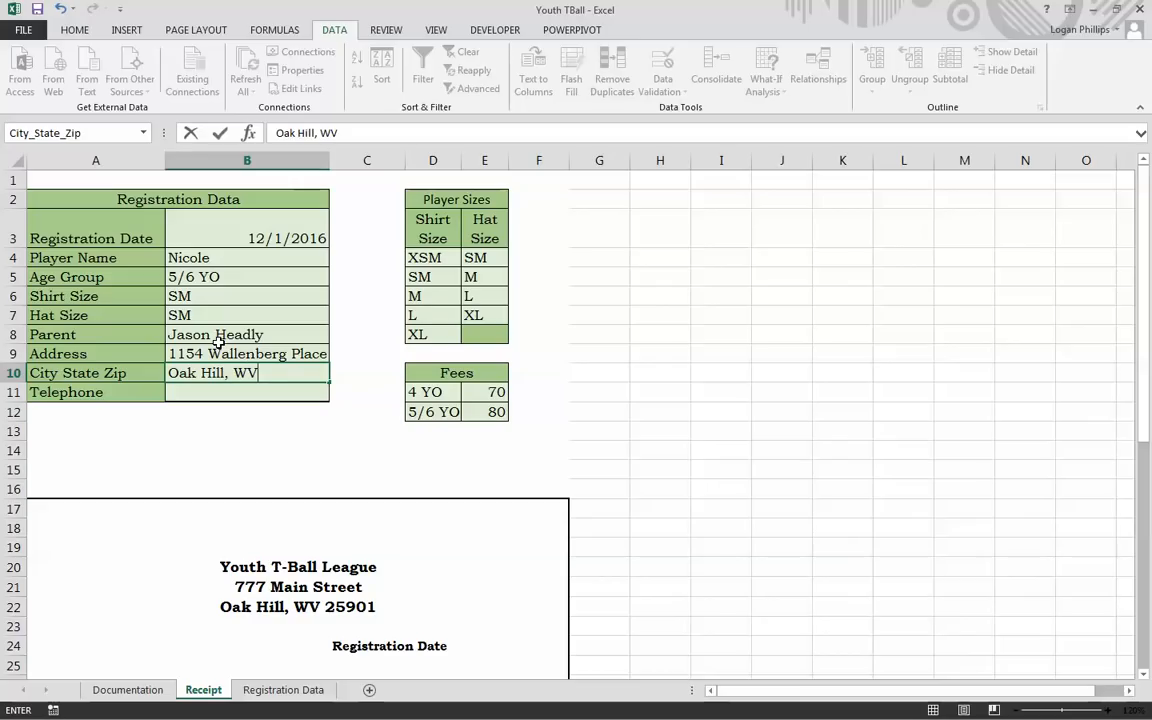
pyautogui.write(' 25901')
pyautogui.press('Return')
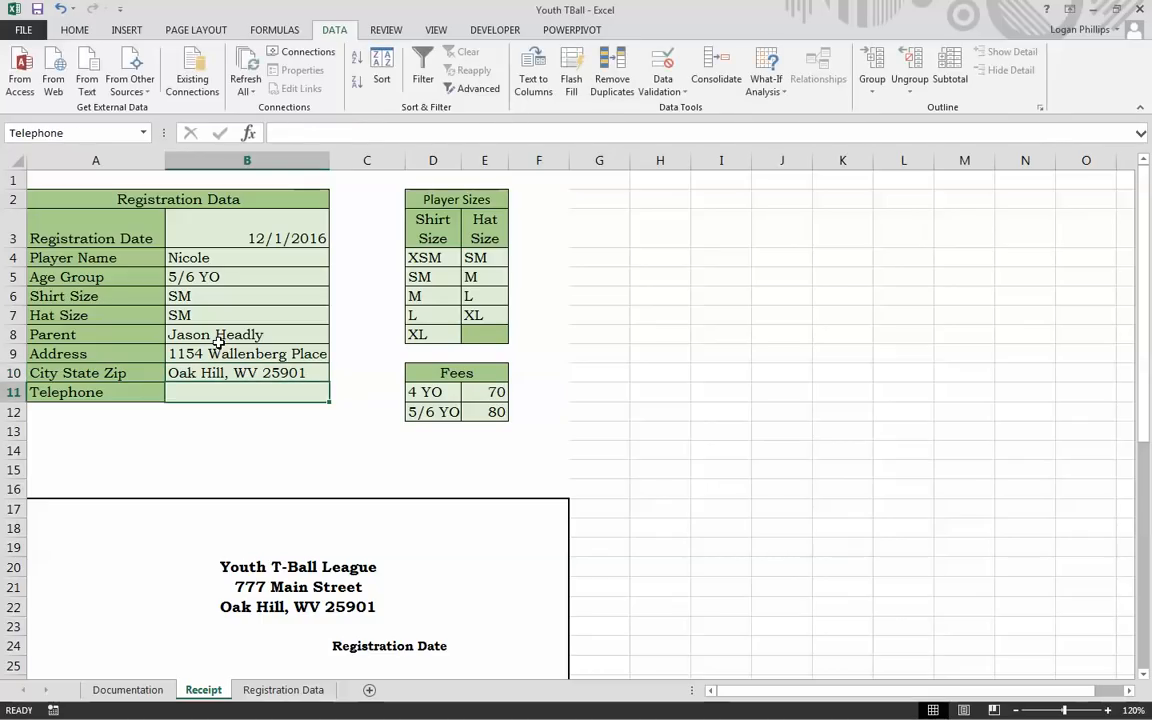
pyautogui.write('304-')
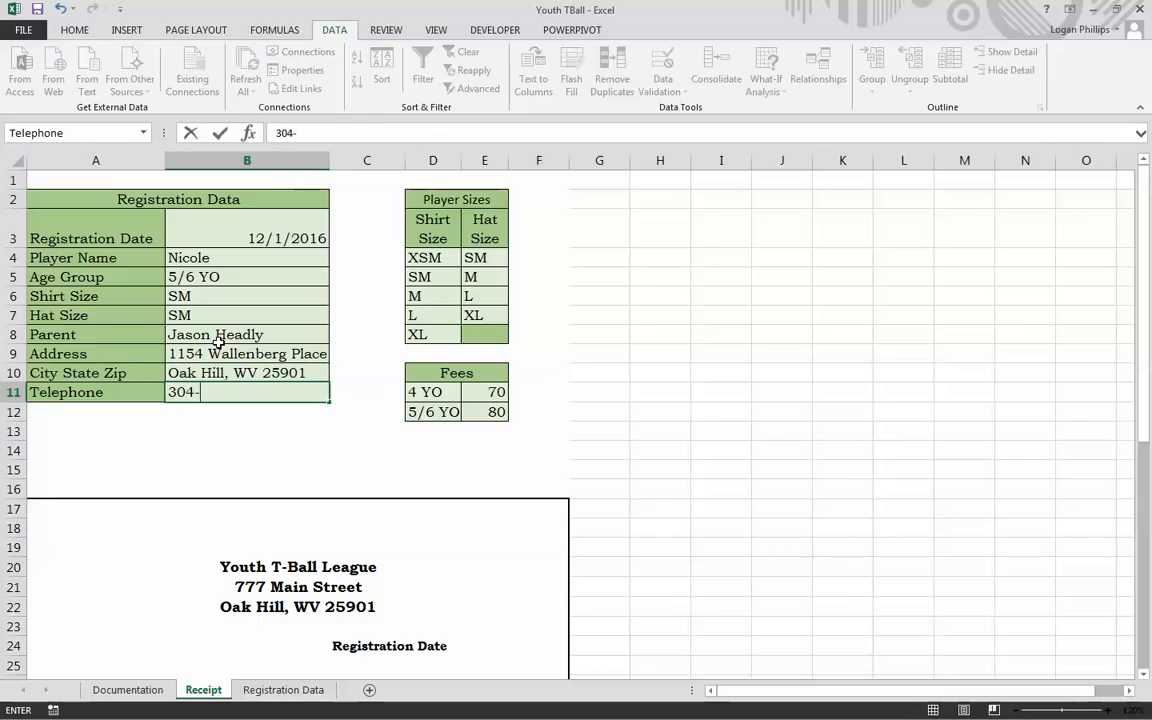
pyautogui.write('555-3456')
pyautogui.press('Return')
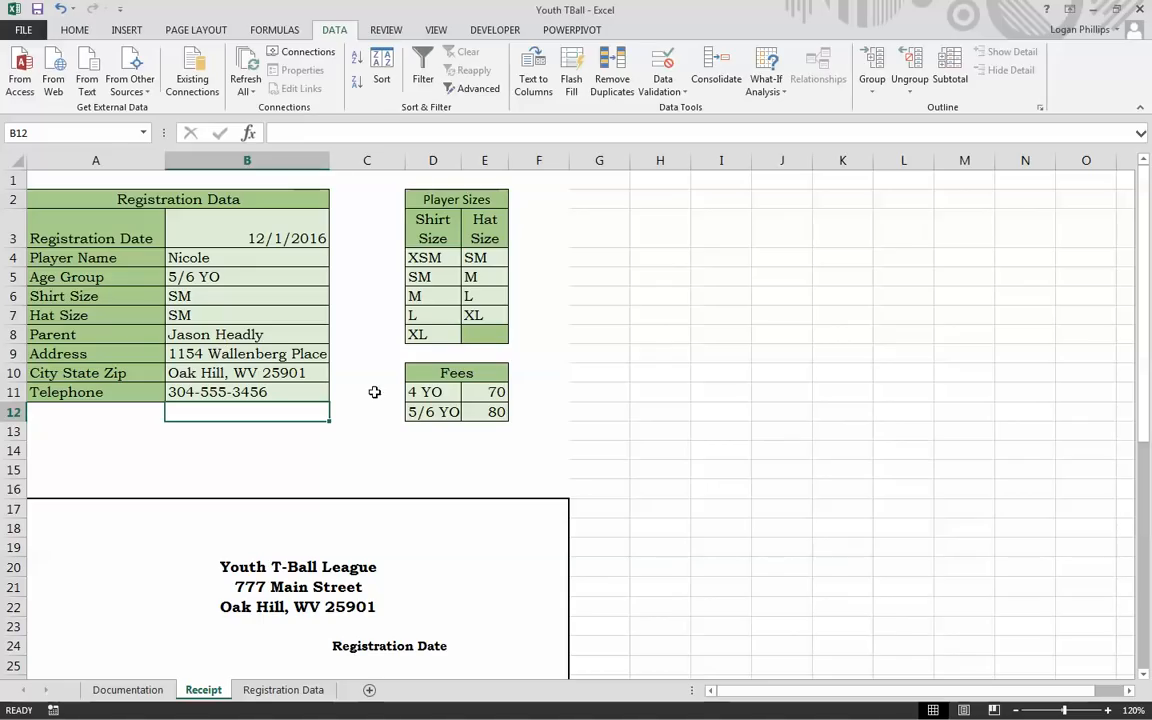
pyautogui.scroll(-5, 595, 362)
pyautogui.click(676, 437)
pyautogui.click(105, 590)
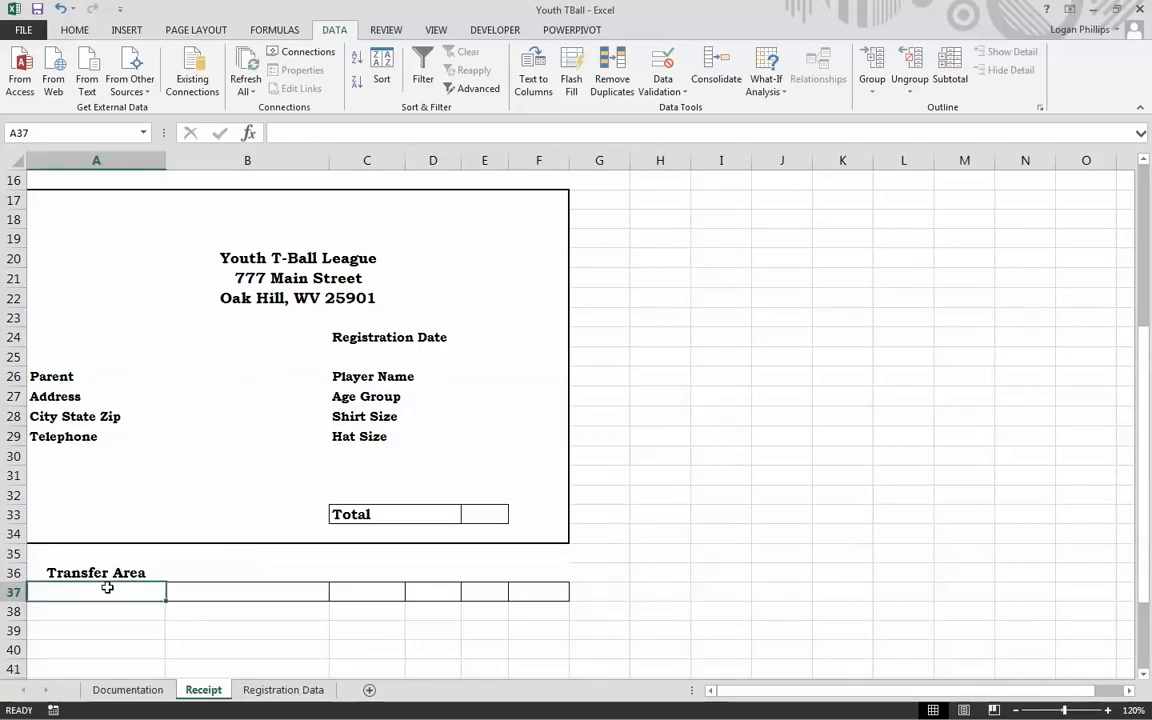
pyautogui.scroll(5, 355, 521)
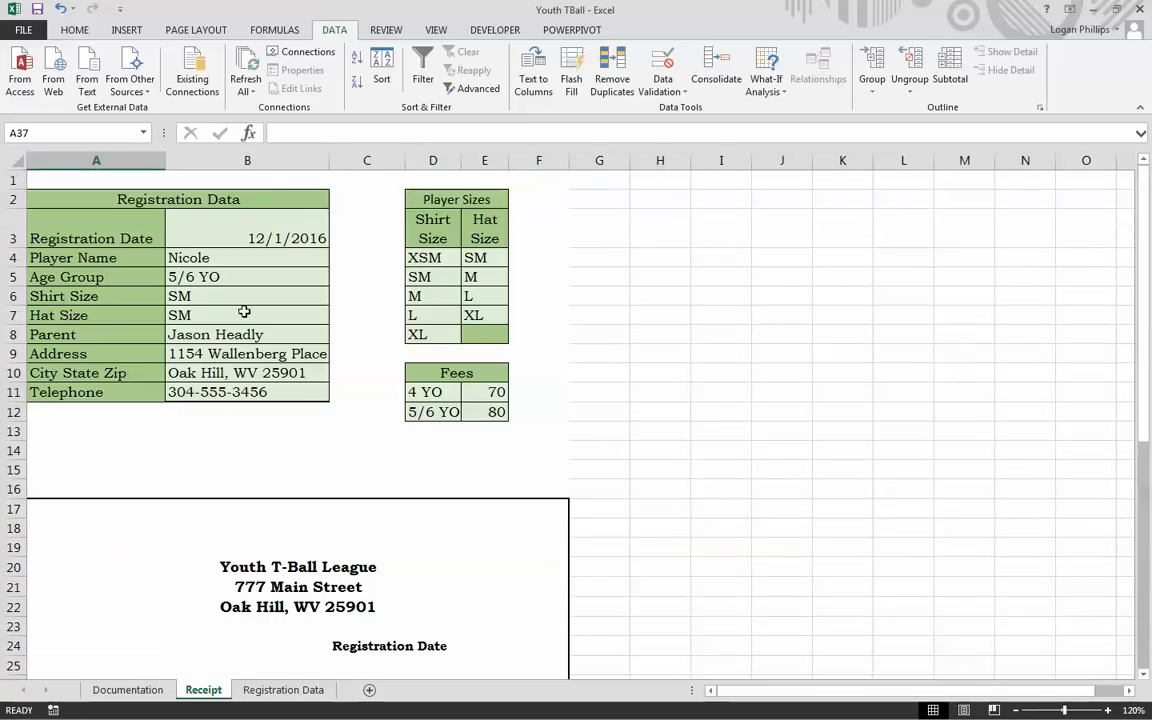
pyautogui.scroll(-6, 300, 290)
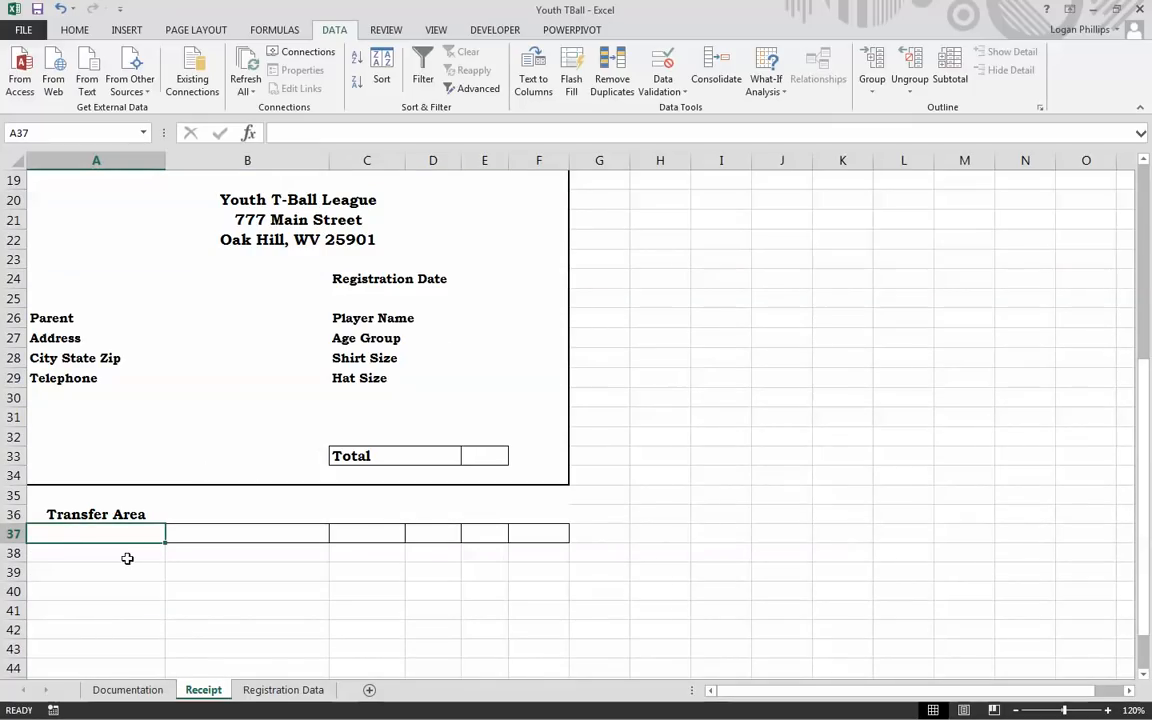
pyautogui.click(284, 690)
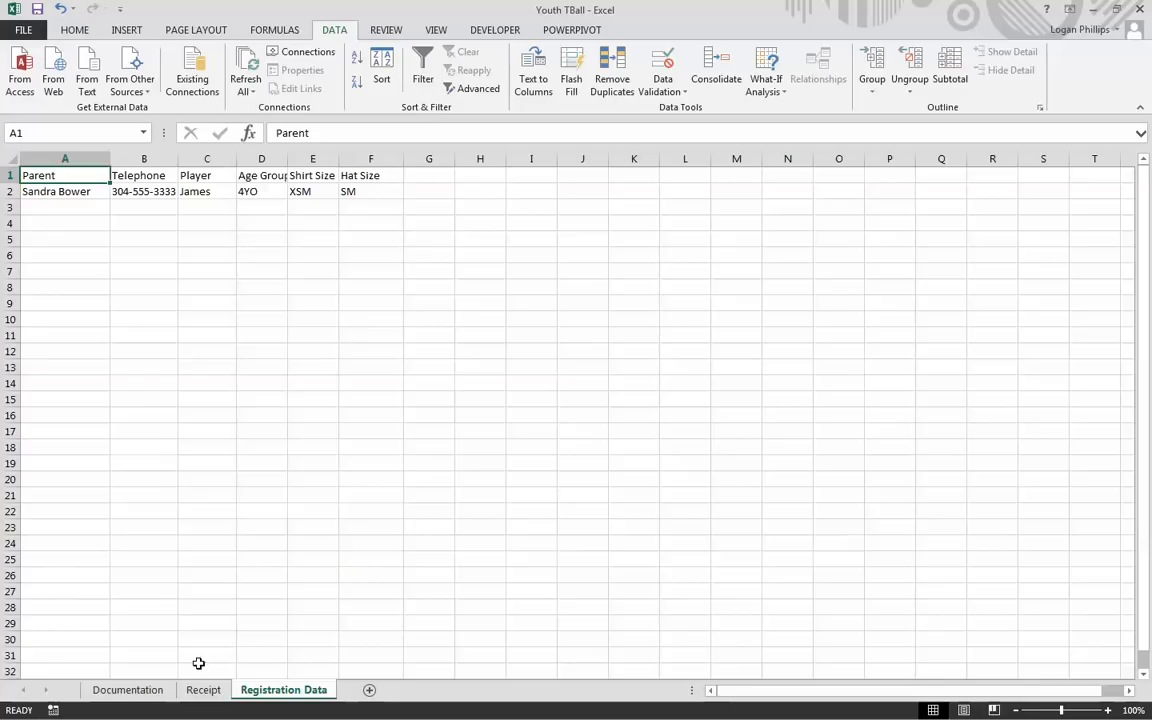
pyautogui.click(203, 690)
pyautogui.scroll(6, 420, 560)
pyautogui.scroll(-5, 440, 450)
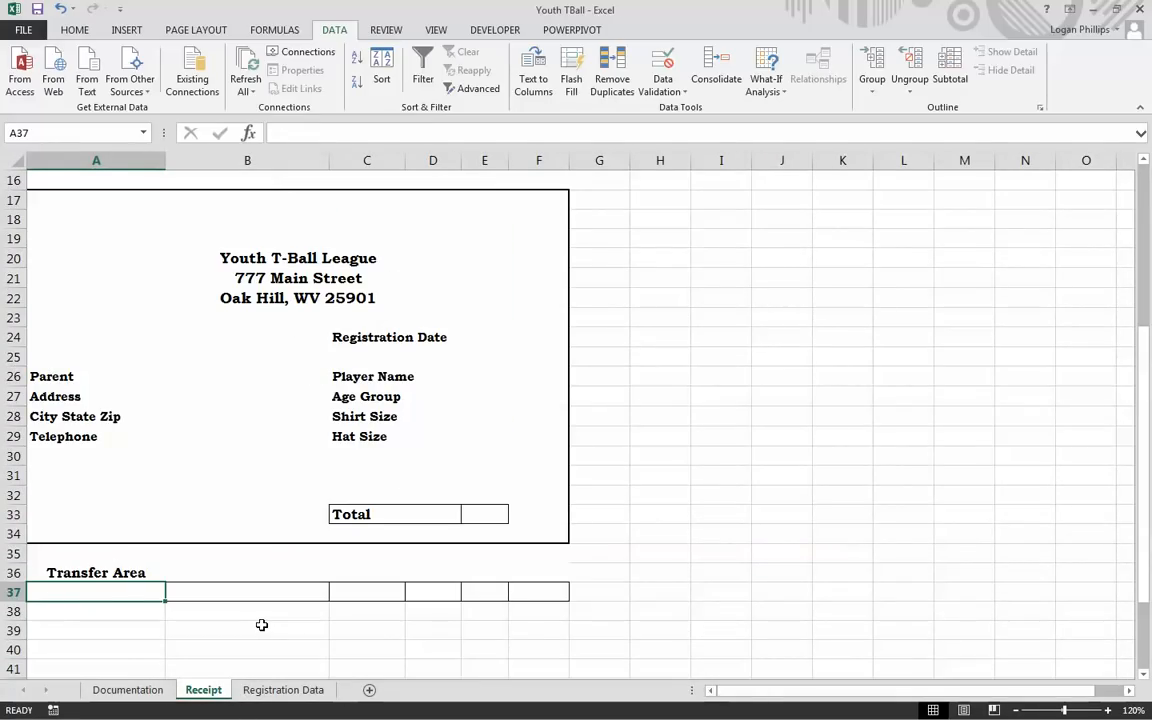
# Step: Enter =Parent, =Telephone and =Player_Name in A37:C37
pyautogui.write('=')
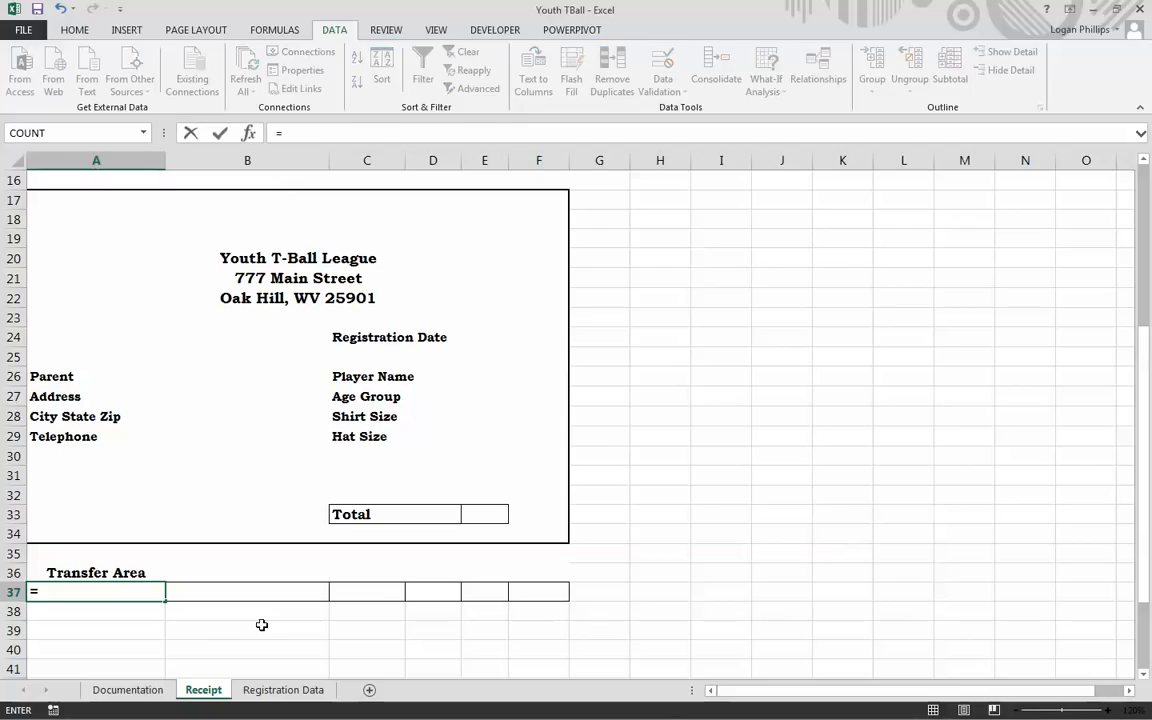
pyautogui.write('Pare')
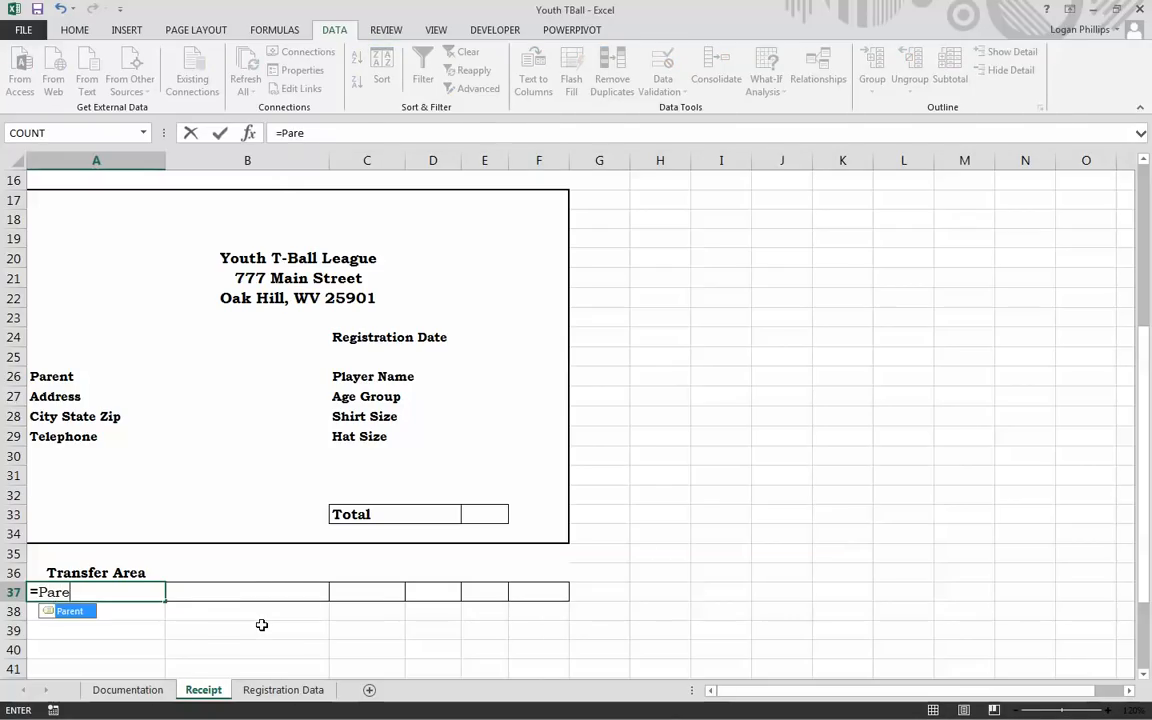
pyautogui.press('Tab')
pyautogui.press('Tab')
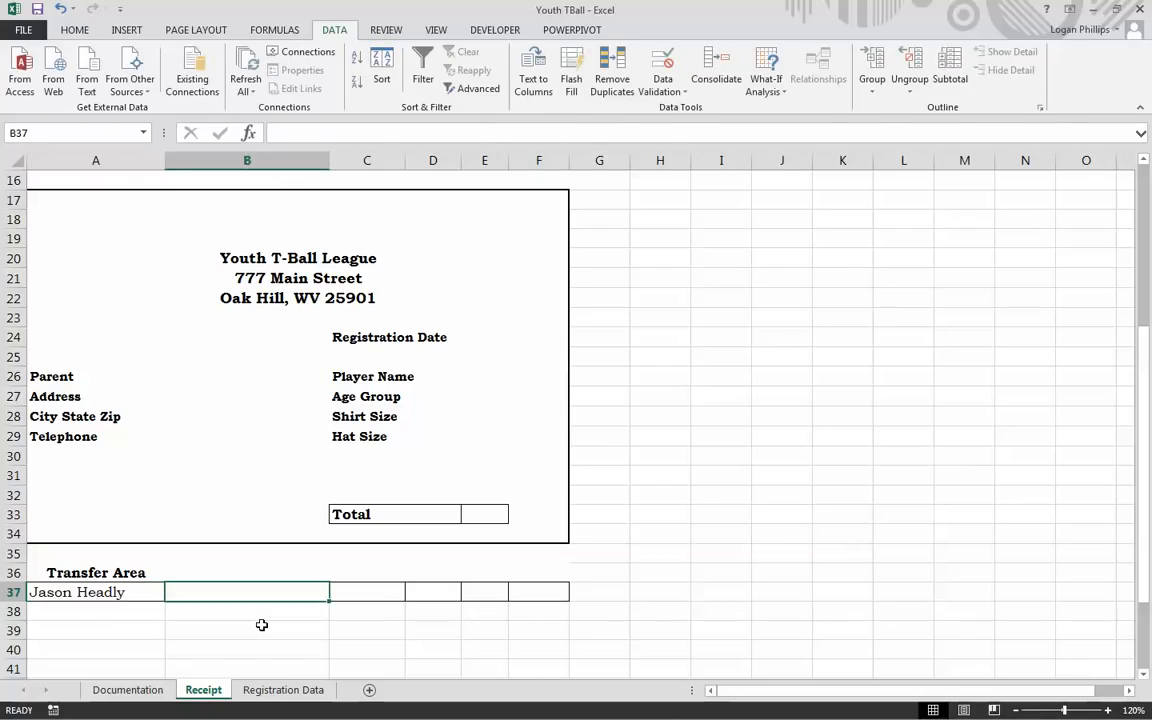
pyautogui.write('=')
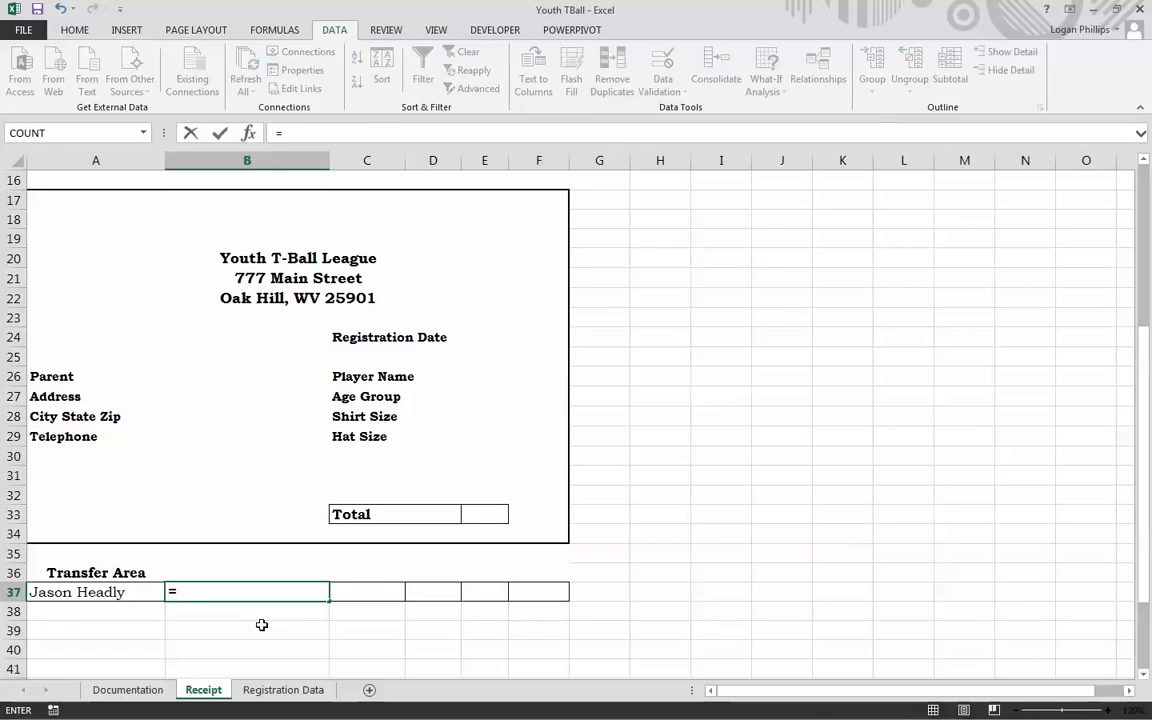
pyautogui.write('T')
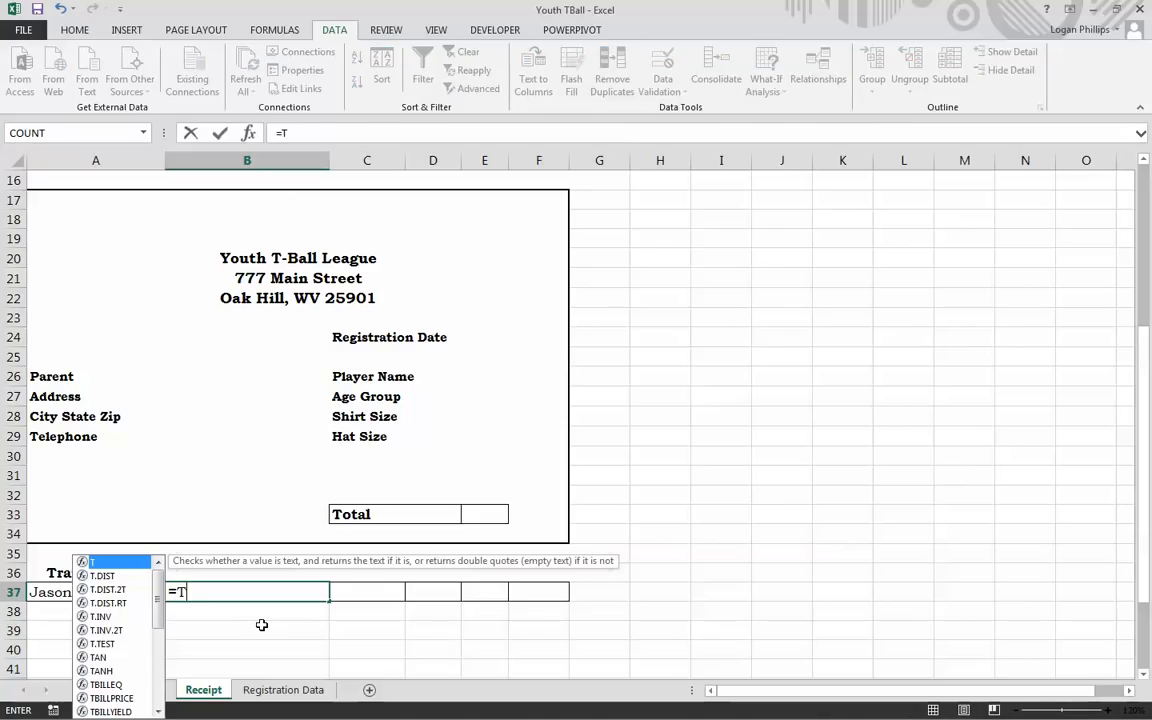
pyautogui.write('el')
pyautogui.press('Tab')
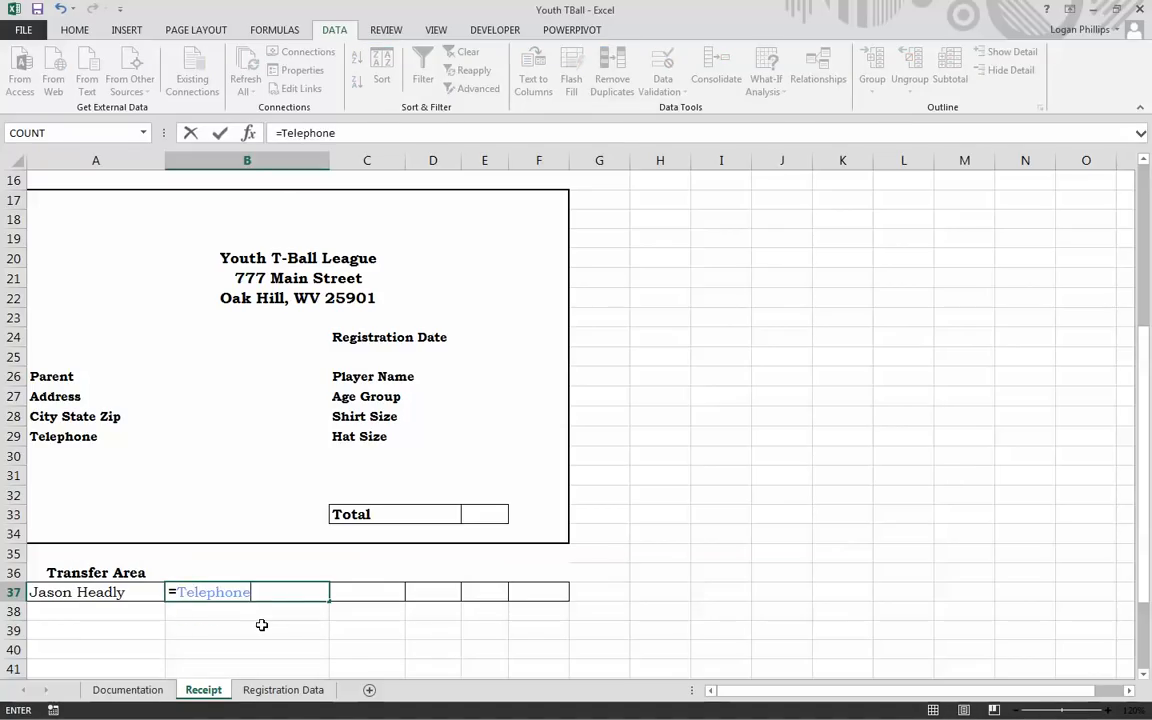
pyautogui.press('Tab')
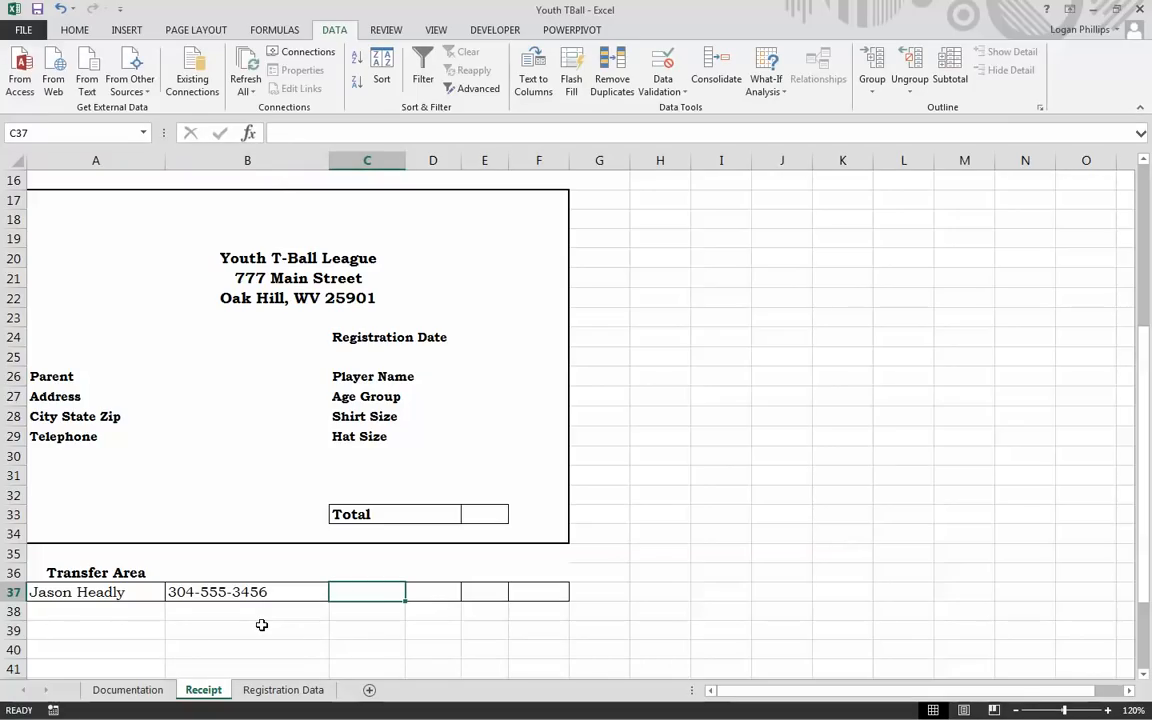
pyautogui.write('=Pla')
pyautogui.press('Tab')
pyautogui.press('Tab')
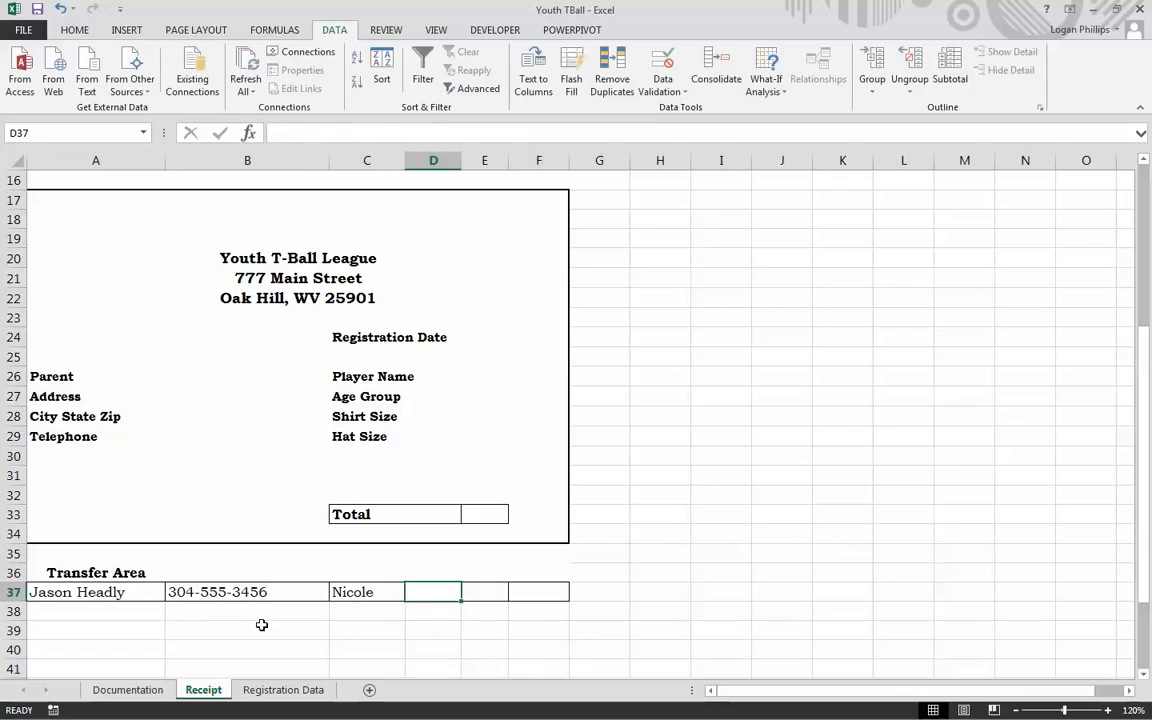
# Step: Enter =Age_Group, =Shirt_Size and =Hat_Size in D37:F37
pyautogui.write('=')
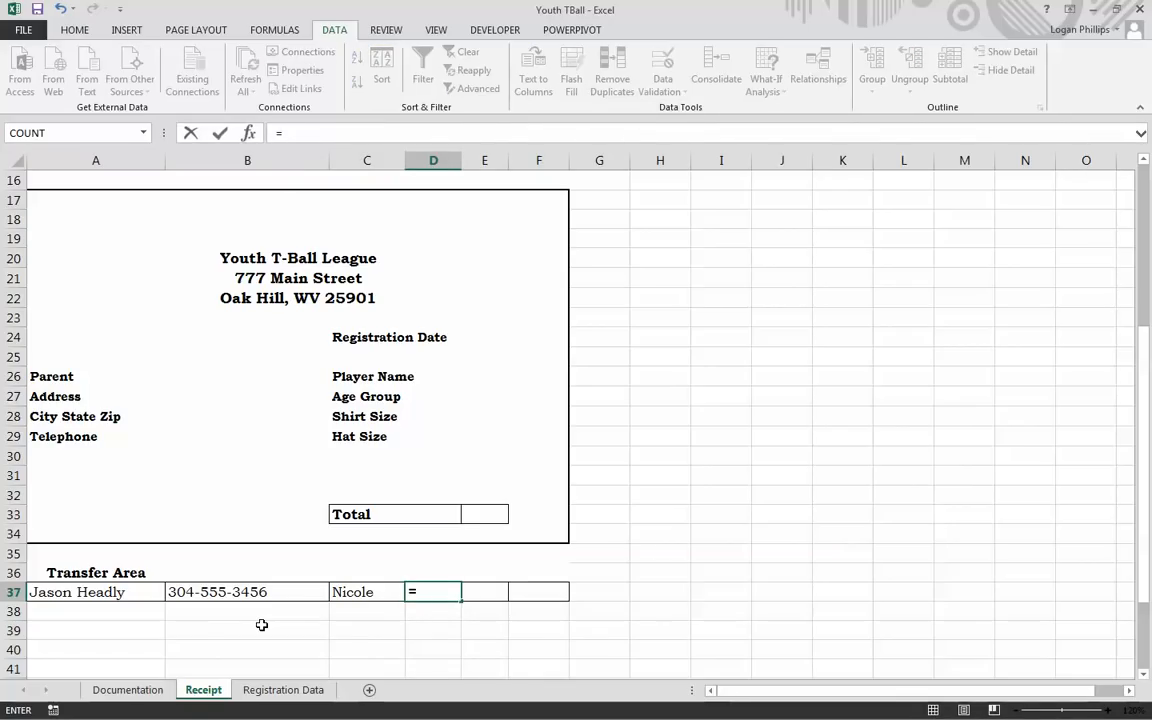
pyautogui.write('Age')
pyautogui.press('Tab')
pyautogui.press('Tab')
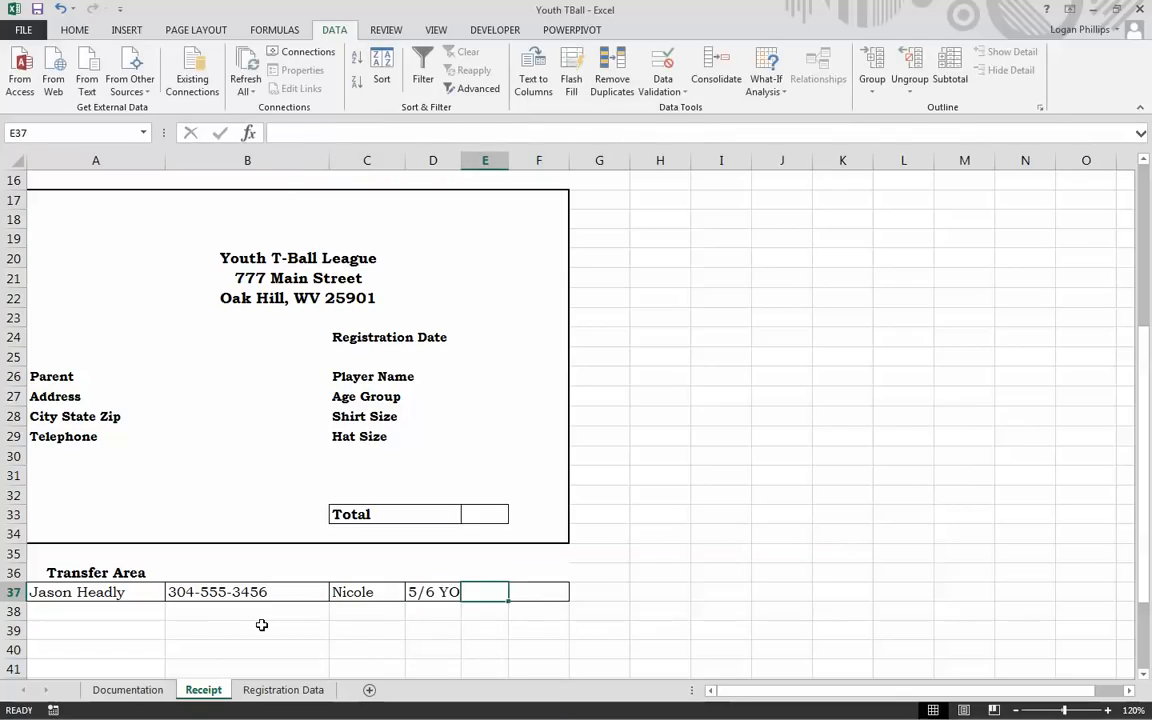
pyautogui.write('=')
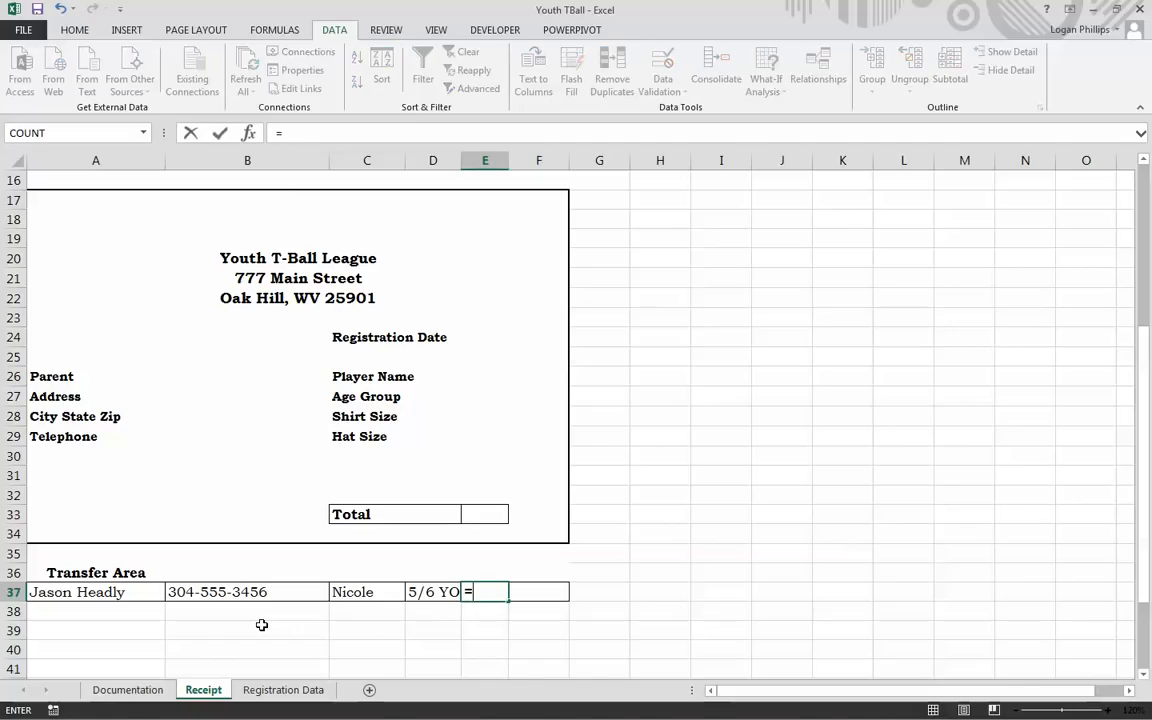
pyautogui.write('Shirt')
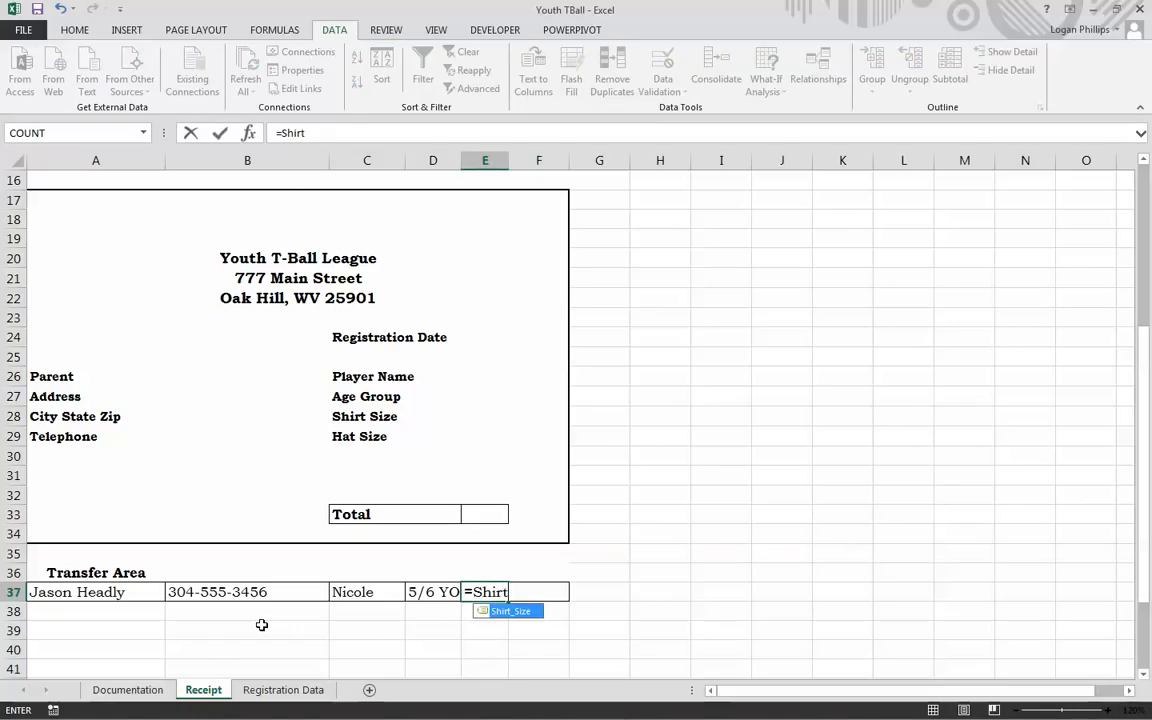
pyautogui.press('Tab')
pyautogui.press('Tab')
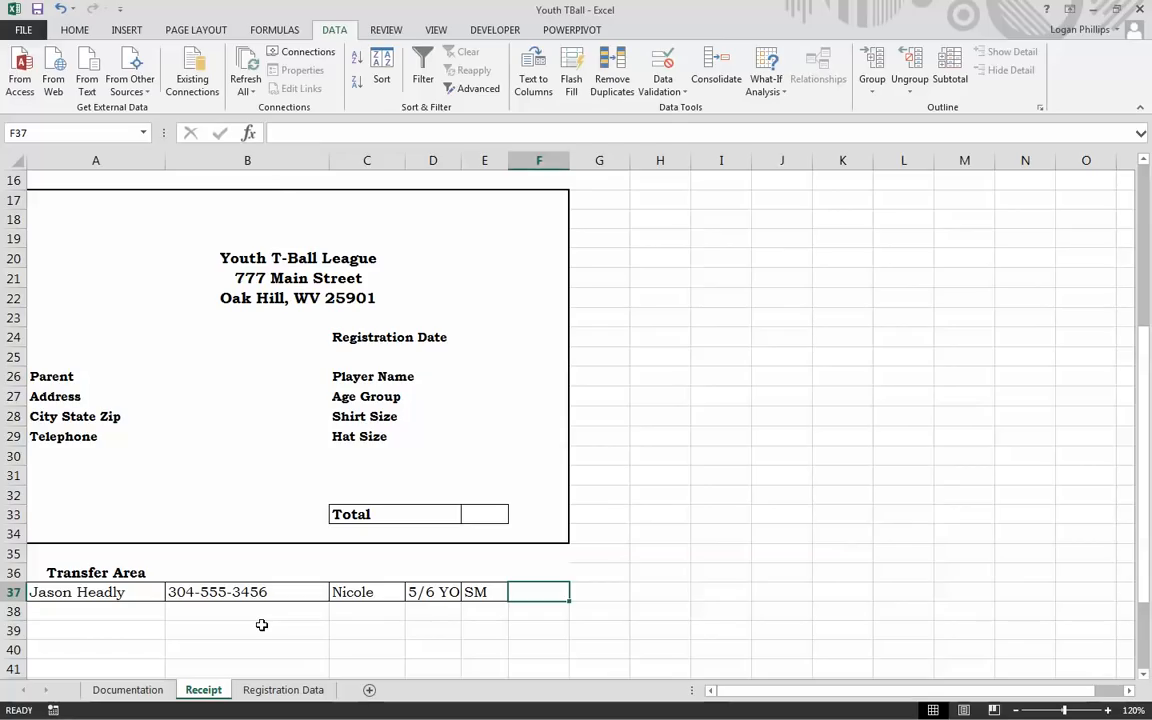
pyautogui.write('=Hat')
pyautogui.press('Tab')
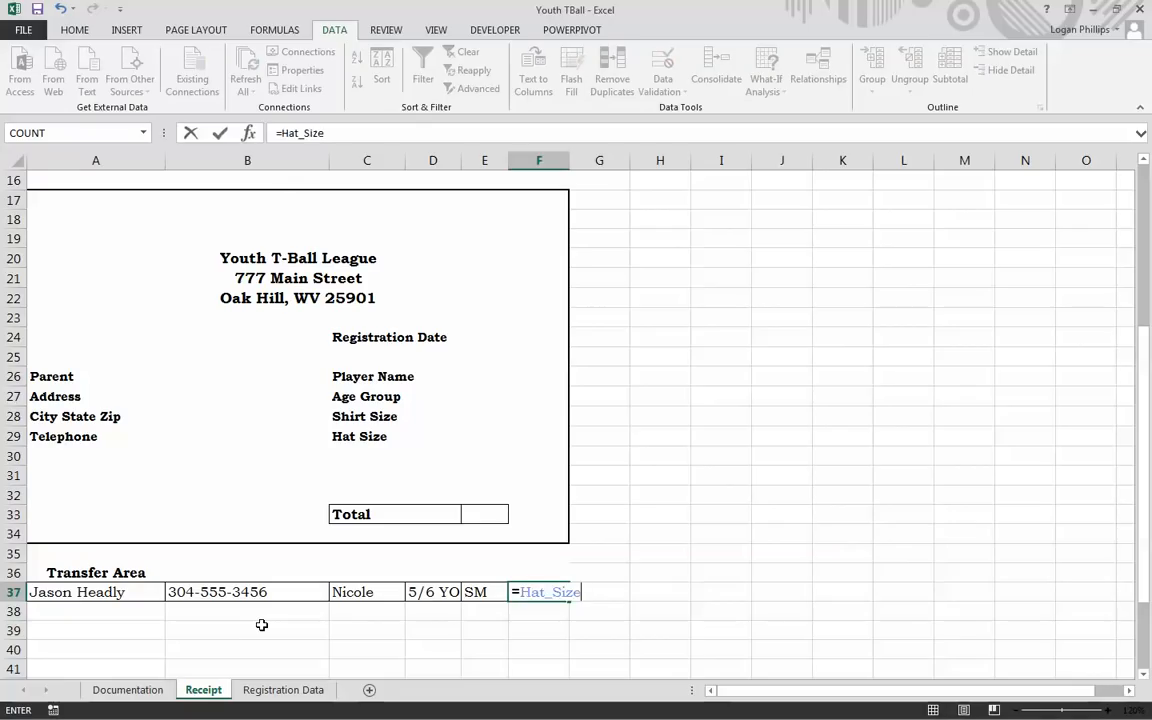
pyautogui.press('Tab')
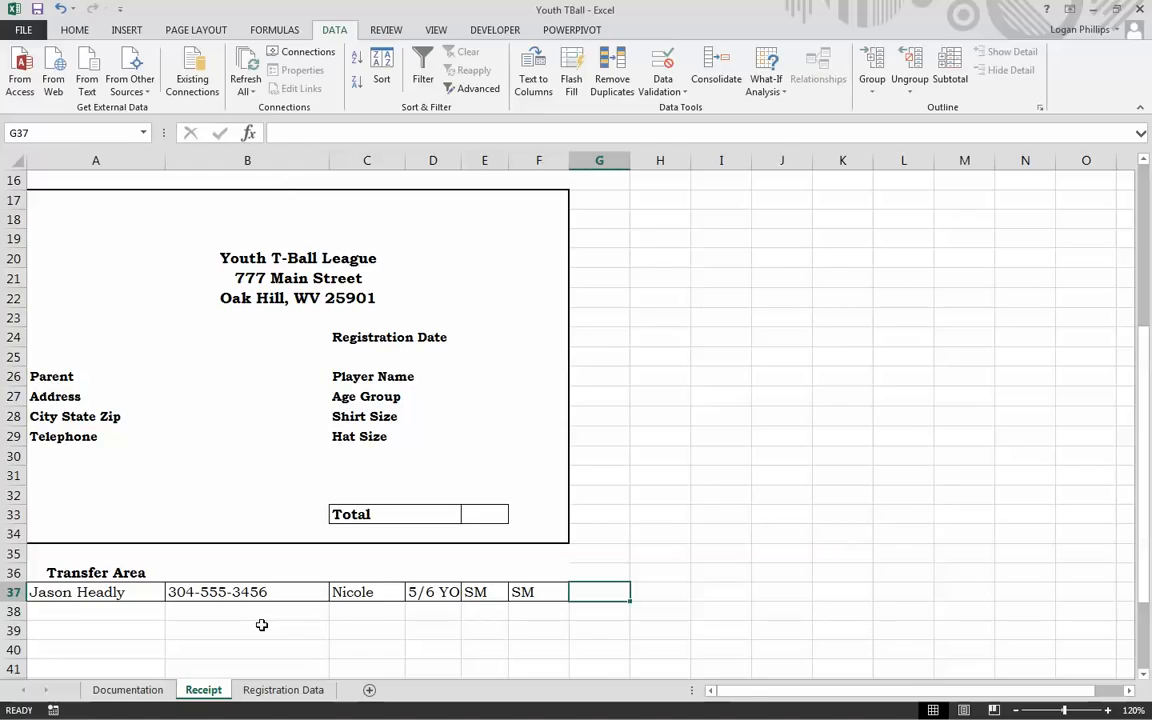
# Step: Clear the Locked protection setting on cells B3:B11 through Format Cells
pyautogui.click(720, 494)
pyautogui.scroll(5, 661, 542)
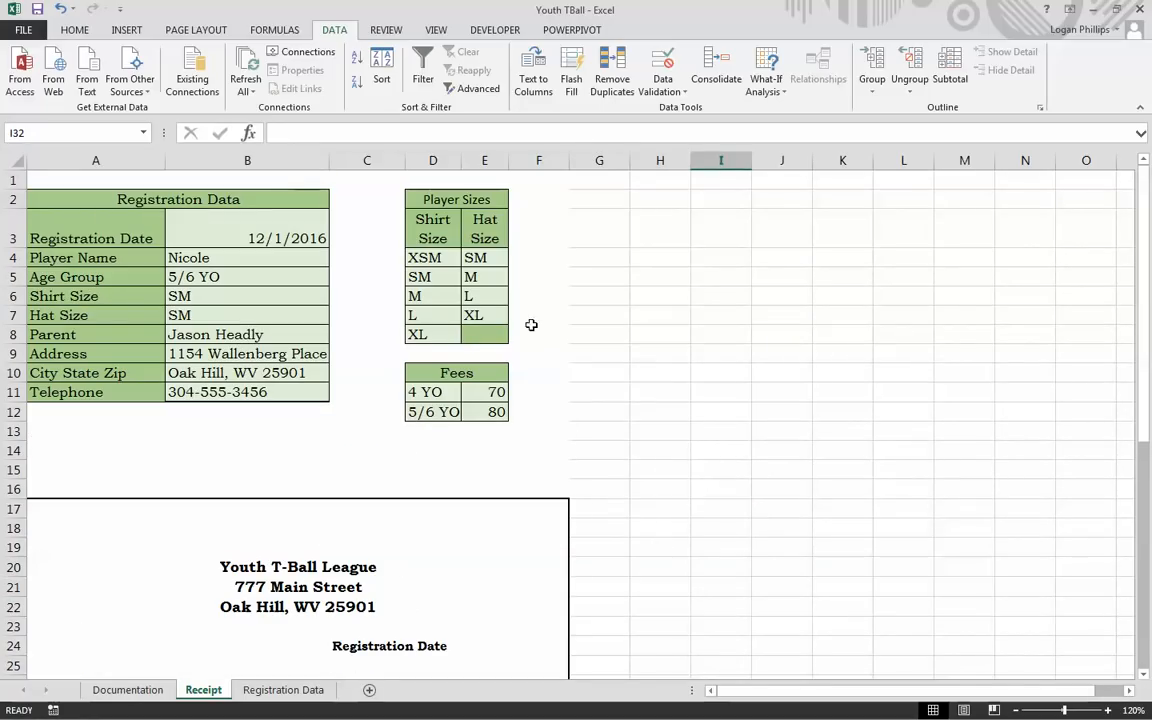
pyautogui.moveTo(252, 230); pyautogui.dragTo(266, 390)
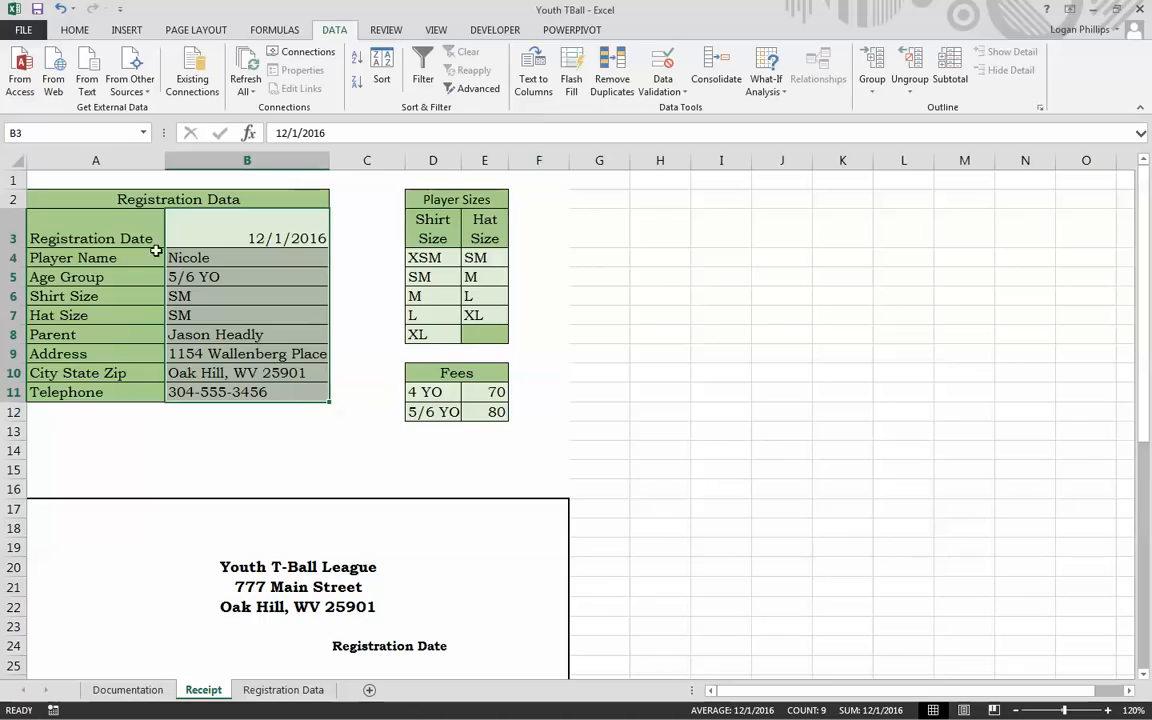
pyautogui.rightClick(302, 293)
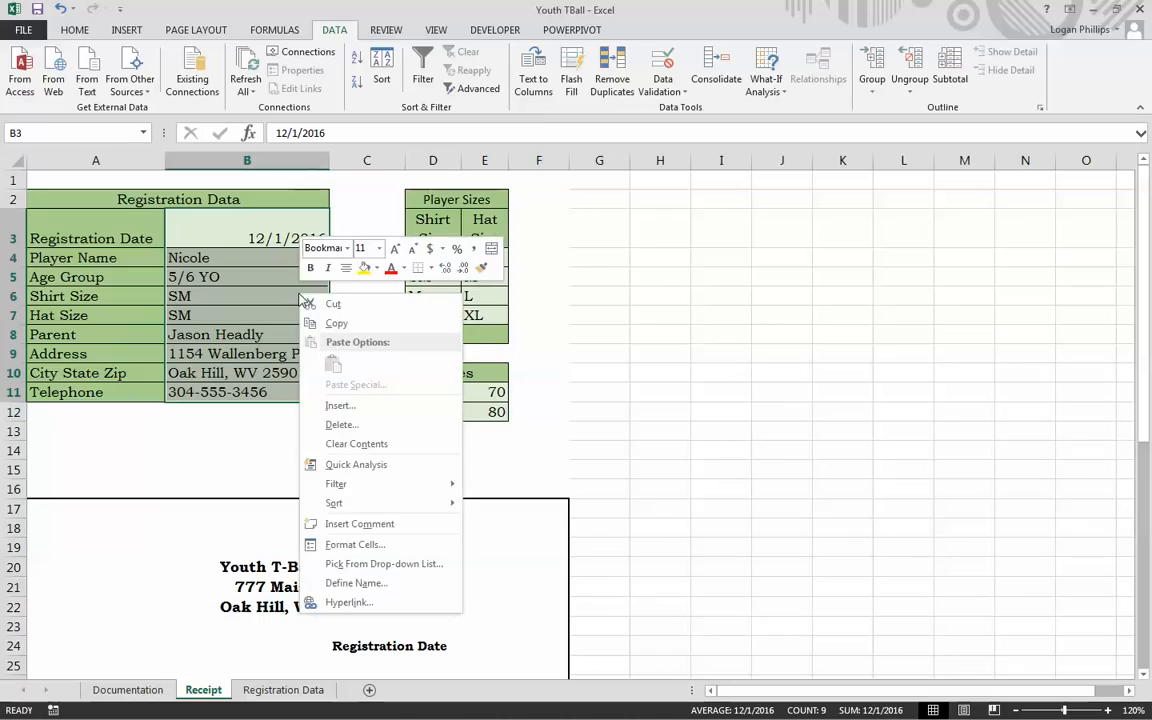
pyautogui.click(431, 545)
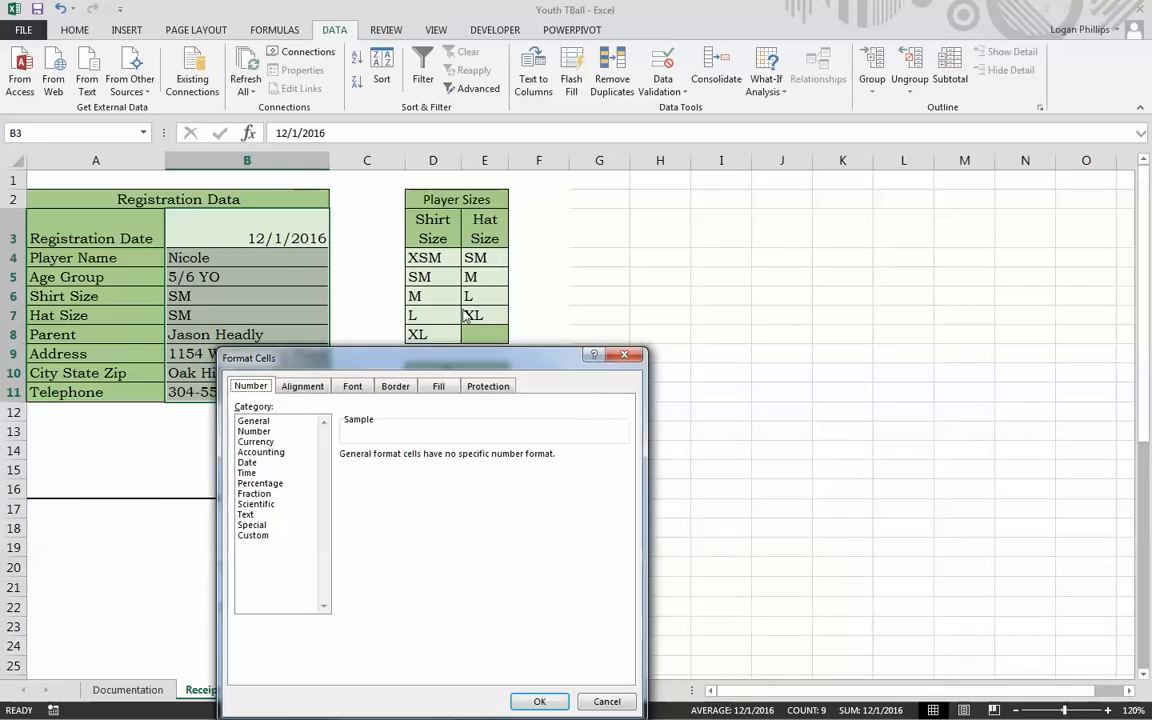
pyautogui.click(478, 388)
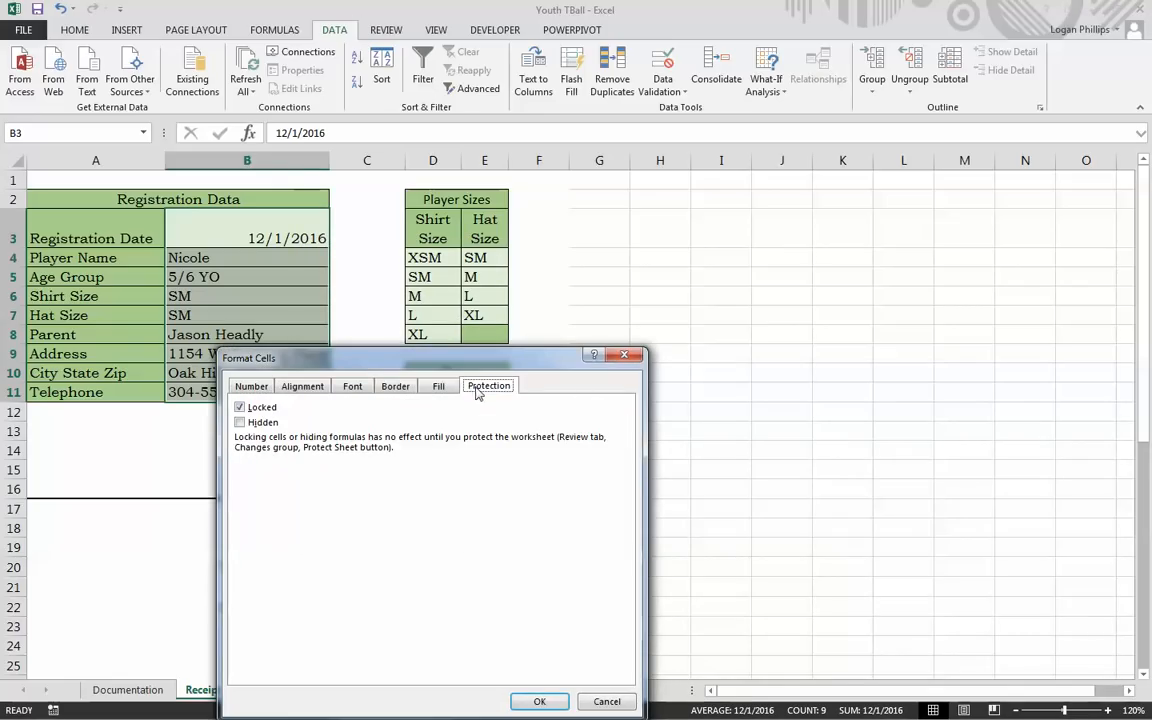
pyautogui.click(241, 407)
pyautogui.click(539, 702)
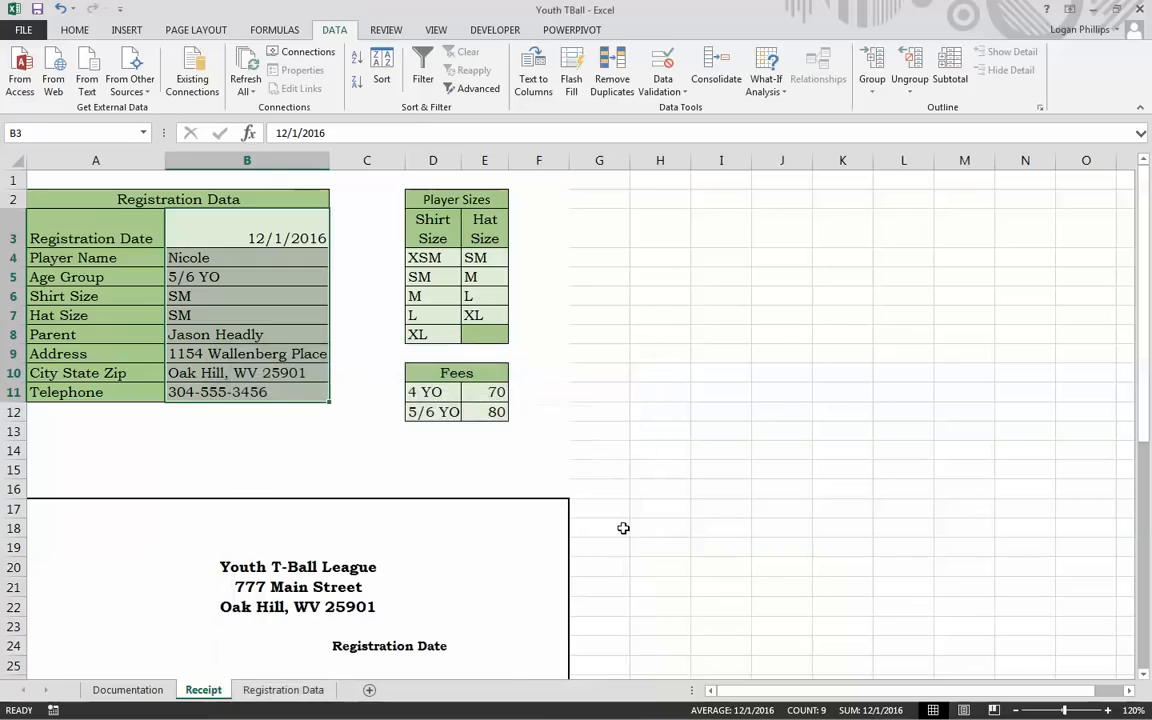
pyautogui.click(622, 527)
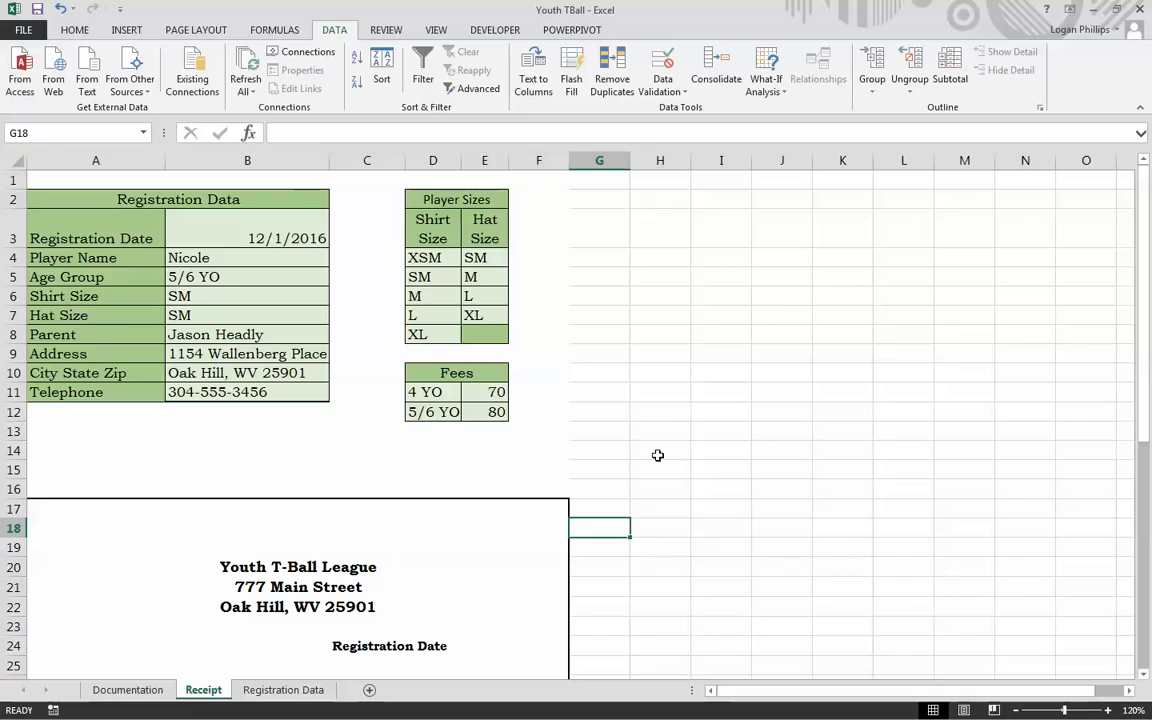
pyautogui.scroll(-7, 620, 462)
# Step: Fill B26 and B27 with the =Parent and =Street_Address named references
pyautogui.click(298, 335)
pyautogui.click(278, 257)
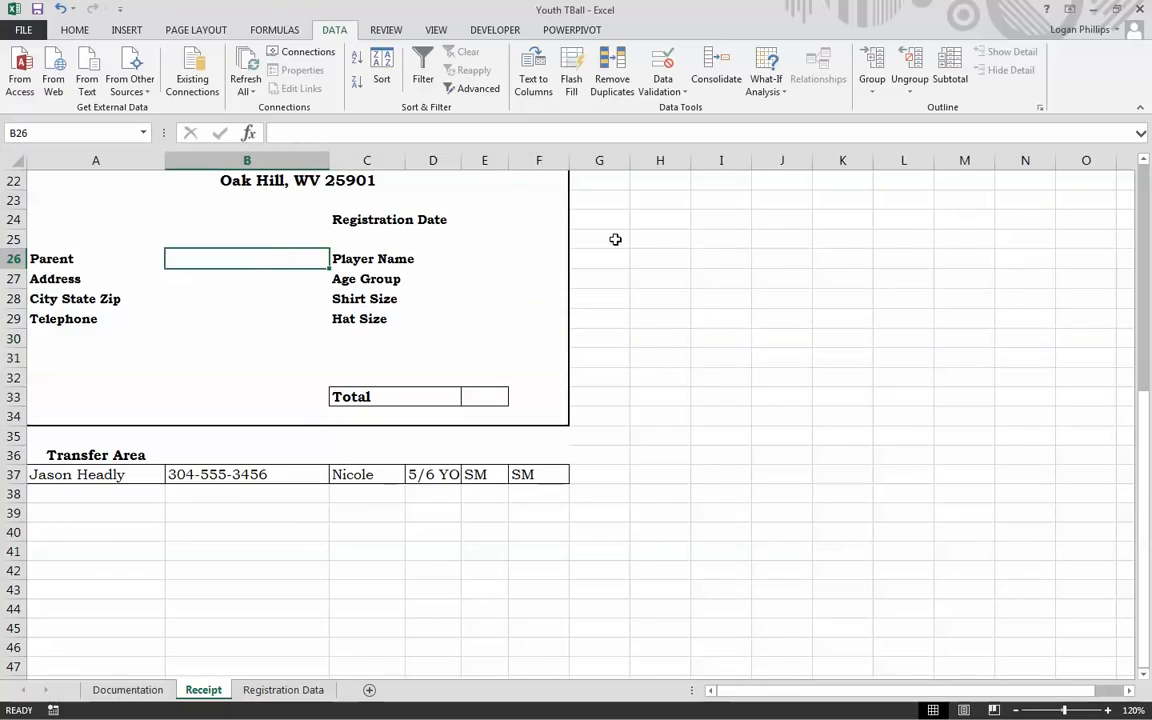
pyautogui.write('=p')
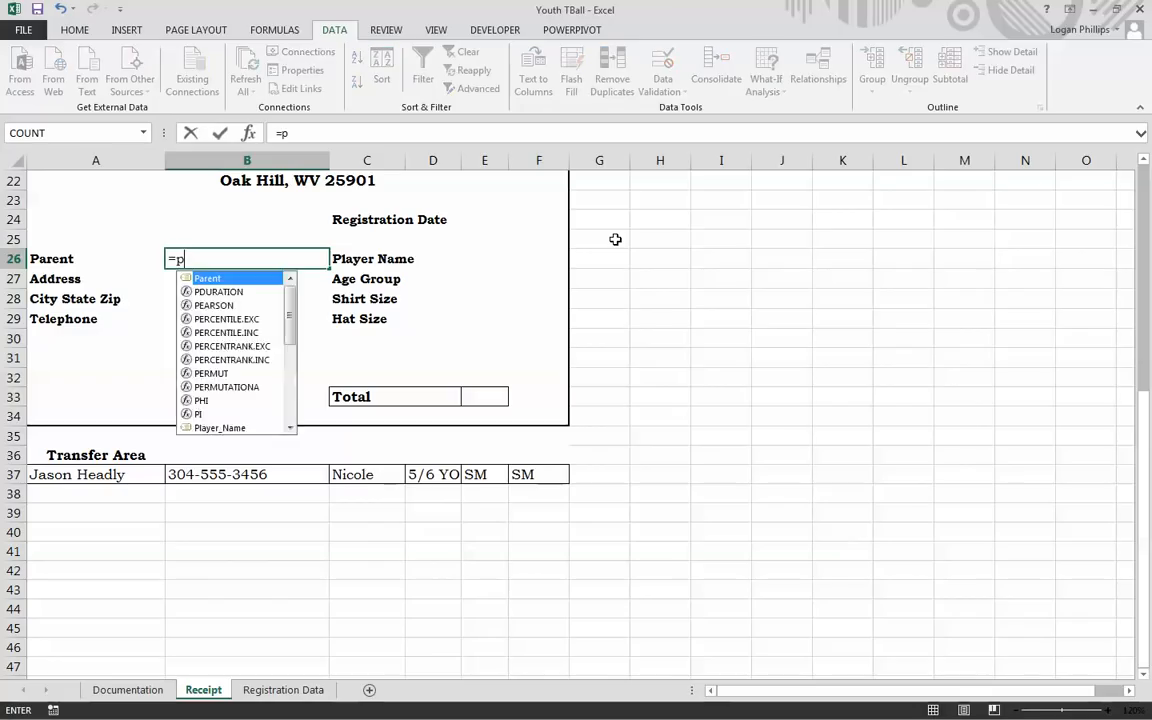
pyautogui.write('are')
pyautogui.press('Tab')
pyautogui.press('Return')
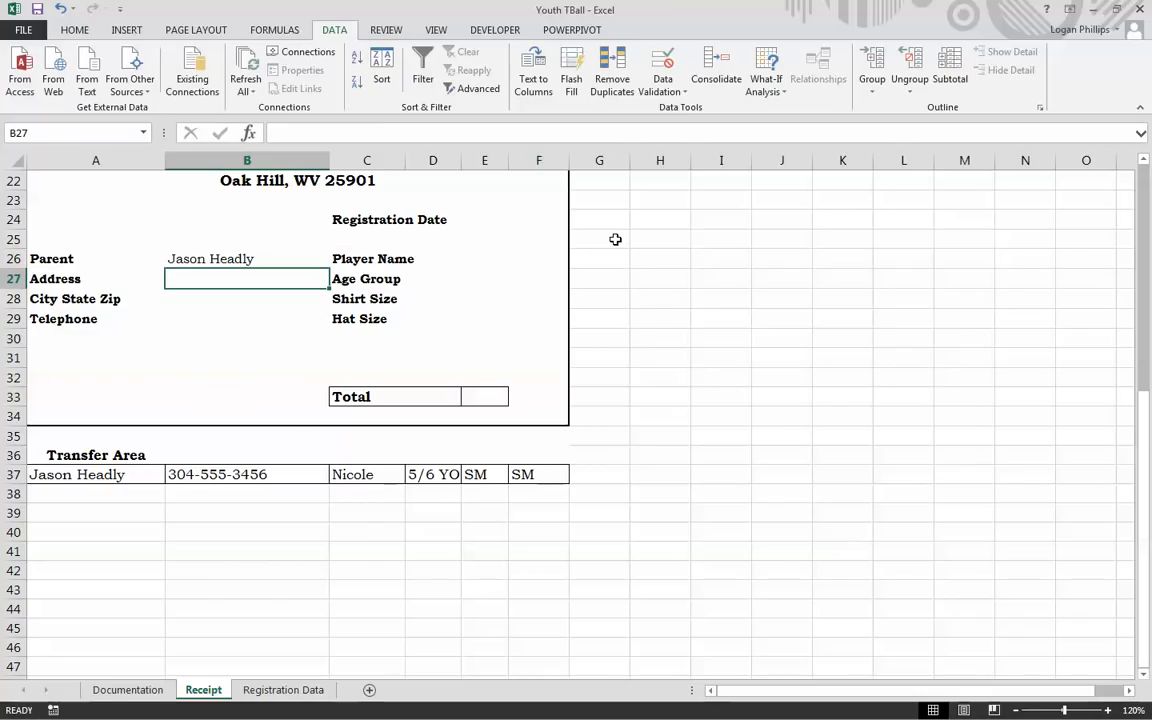
pyautogui.write('=S')
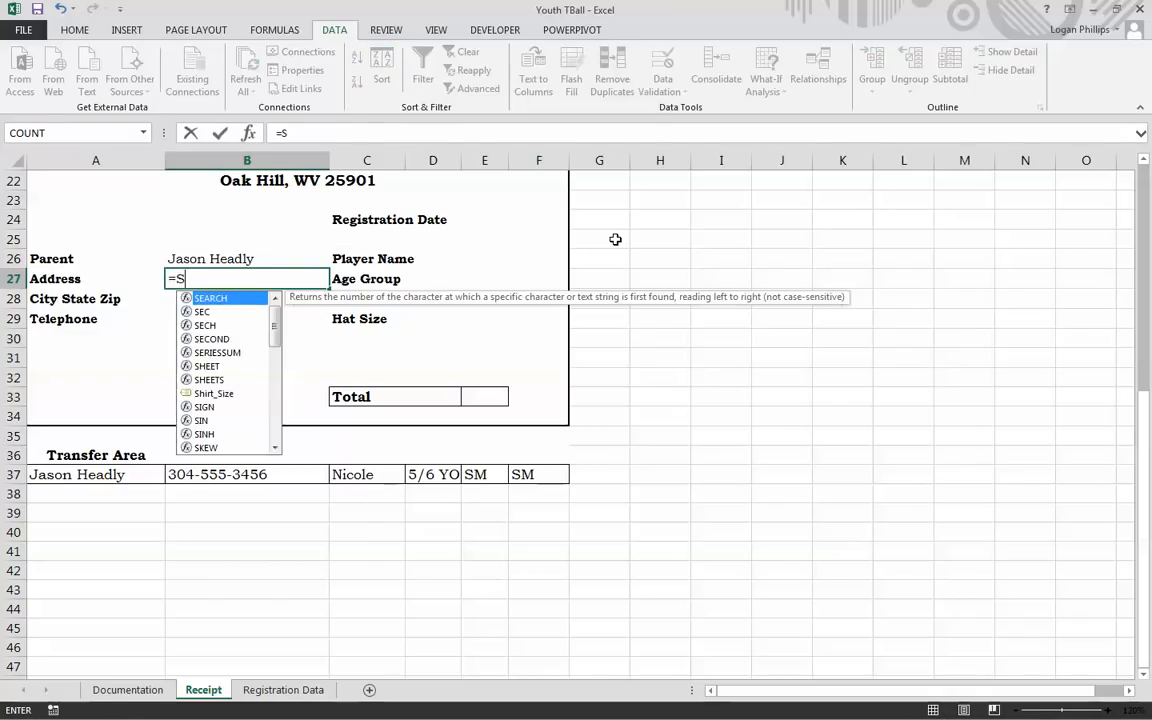
pyautogui.write('tre')
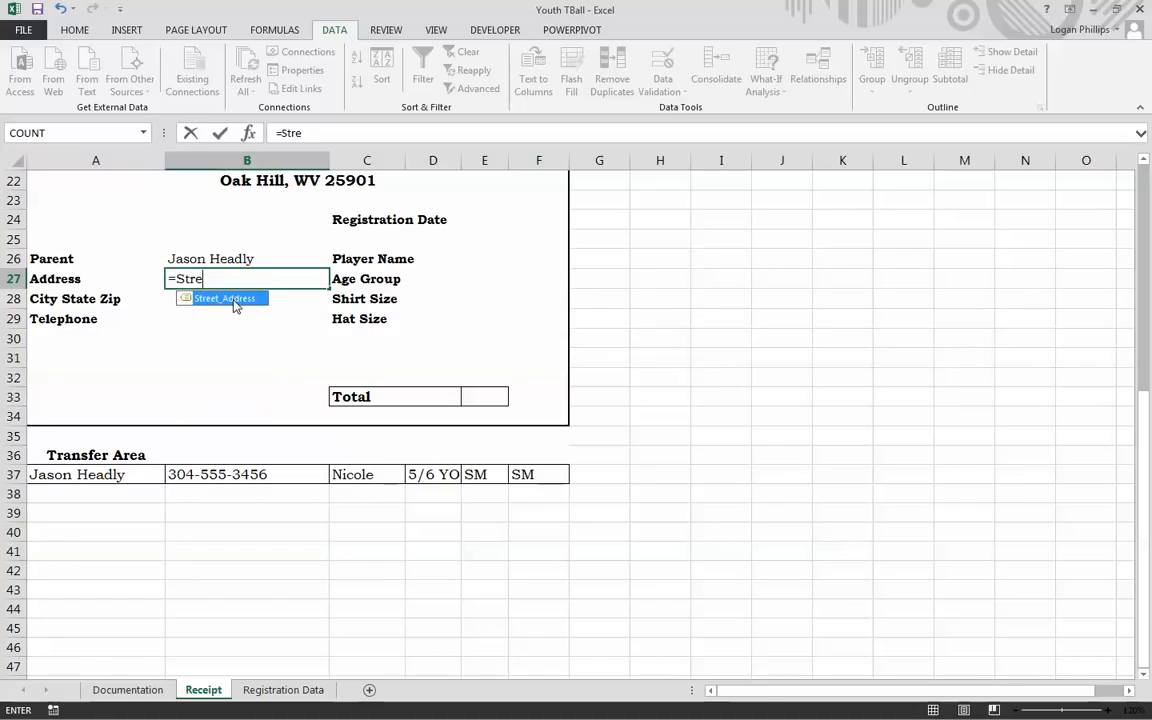
pyautogui.doubleClick(233, 299)
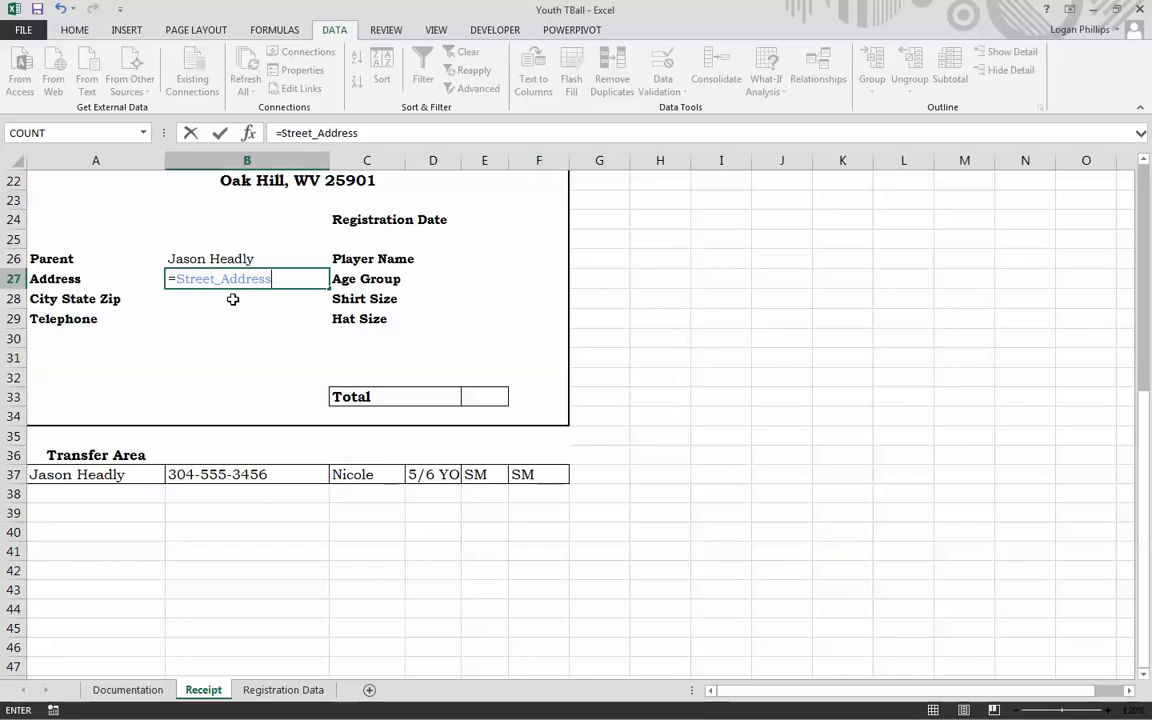
pyautogui.press('Return')
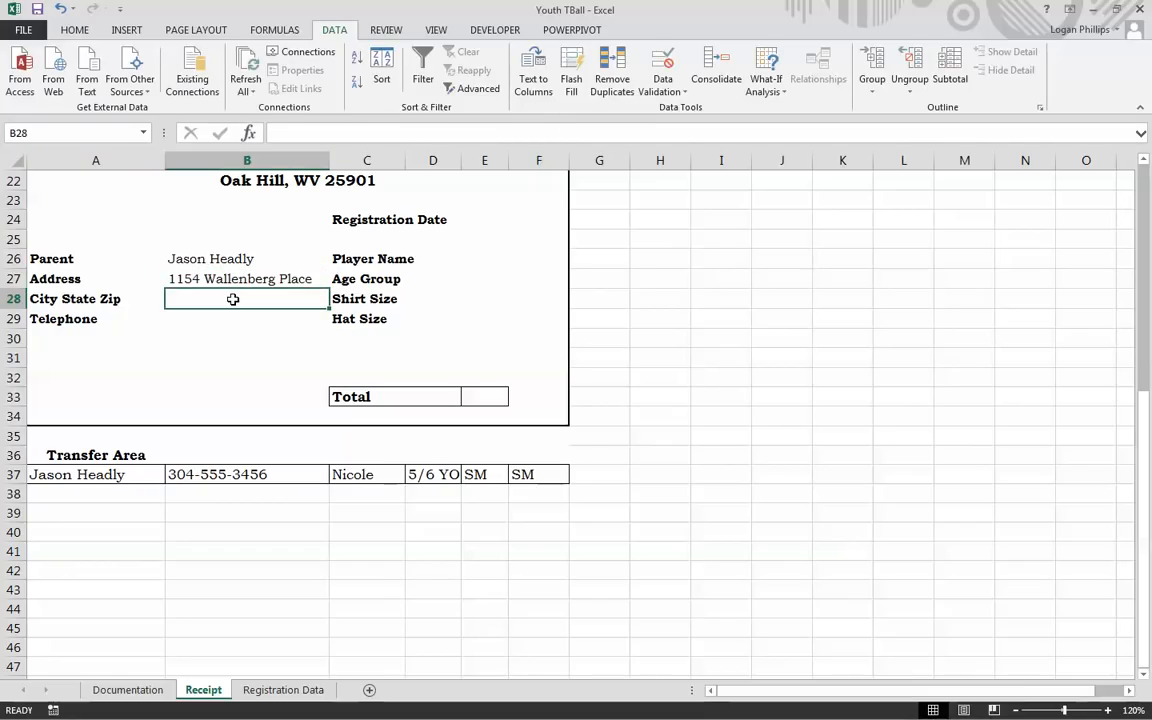
# Step: Fill B28 and B29 with the City/State/Zip and =Telephone named references
pyautogui.write('=')
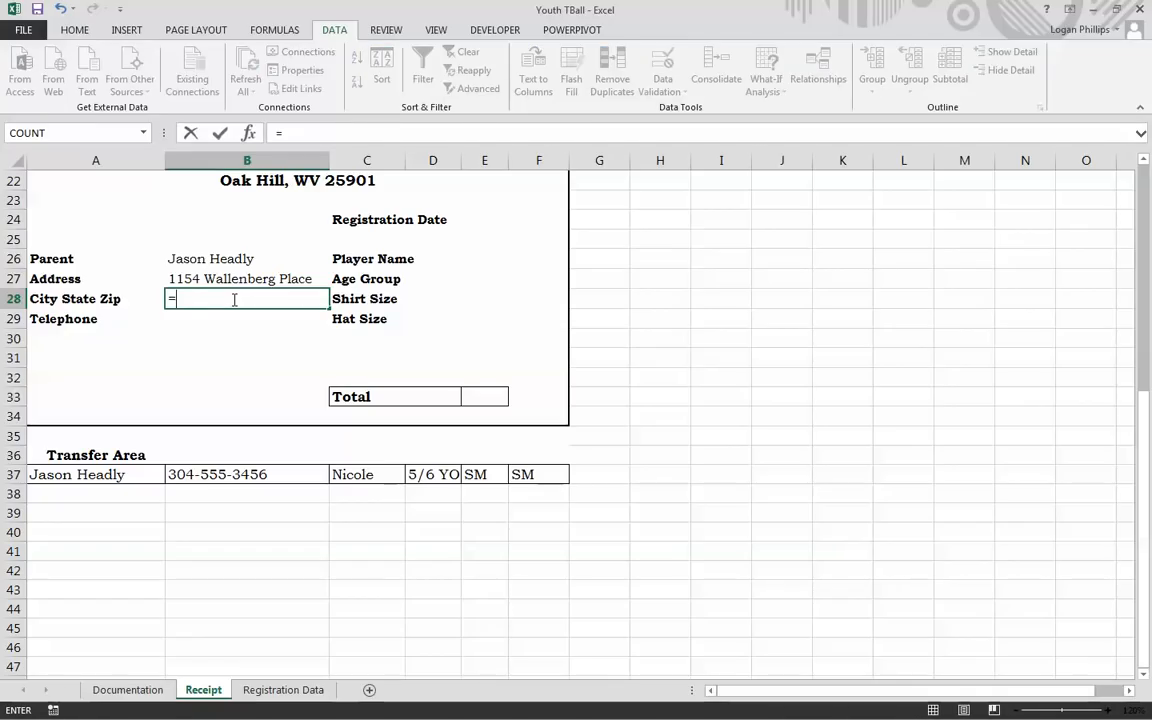
pyautogui.write('city')
pyautogui.press('Tab')
pyautogui.press('Tab')
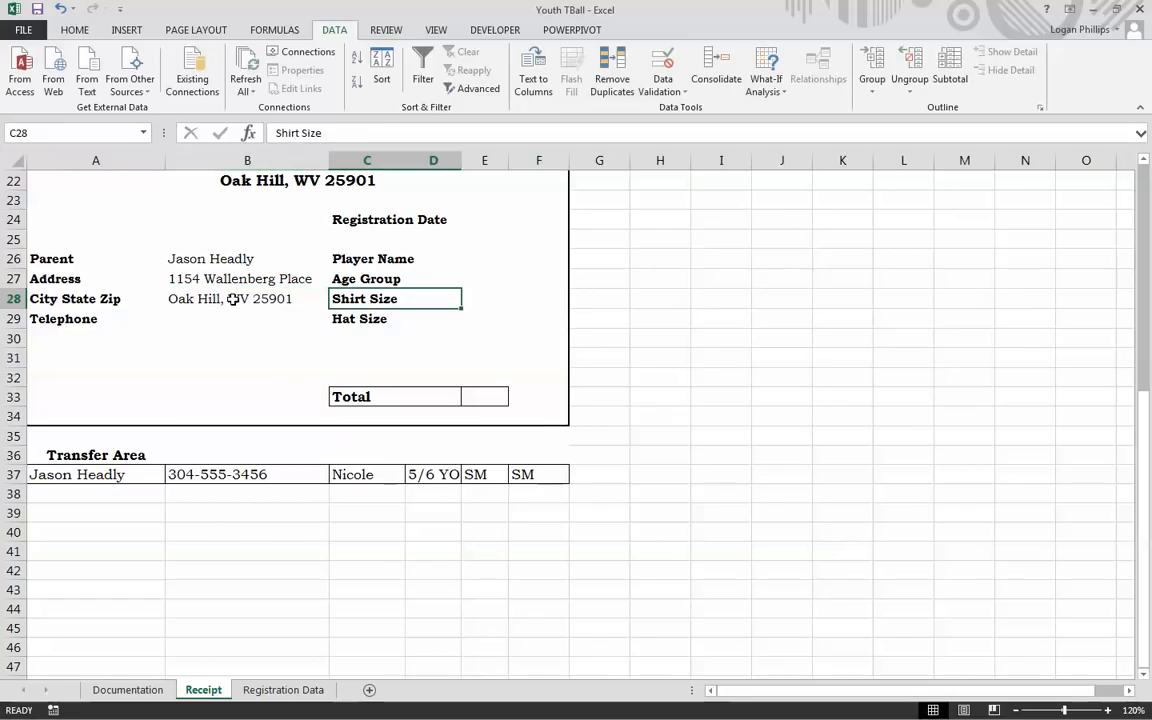
pyautogui.press('Down')
pyautogui.press('Left')
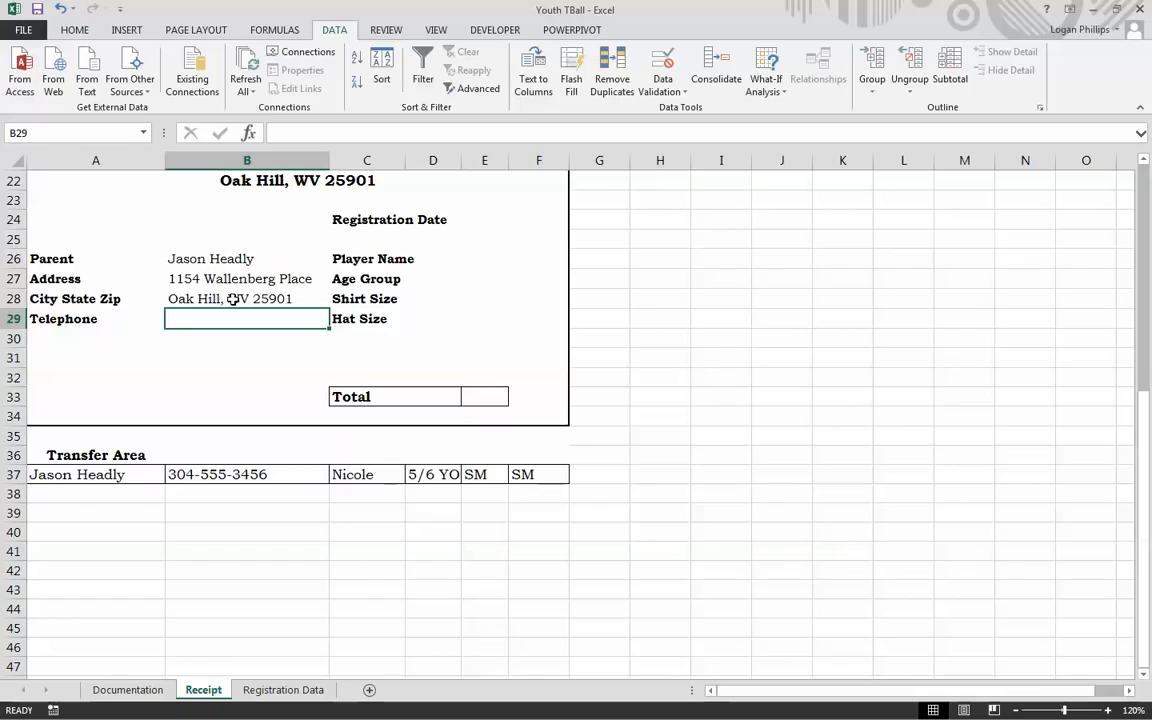
pyautogui.write('=tel')
pyautogui.press('Tab')
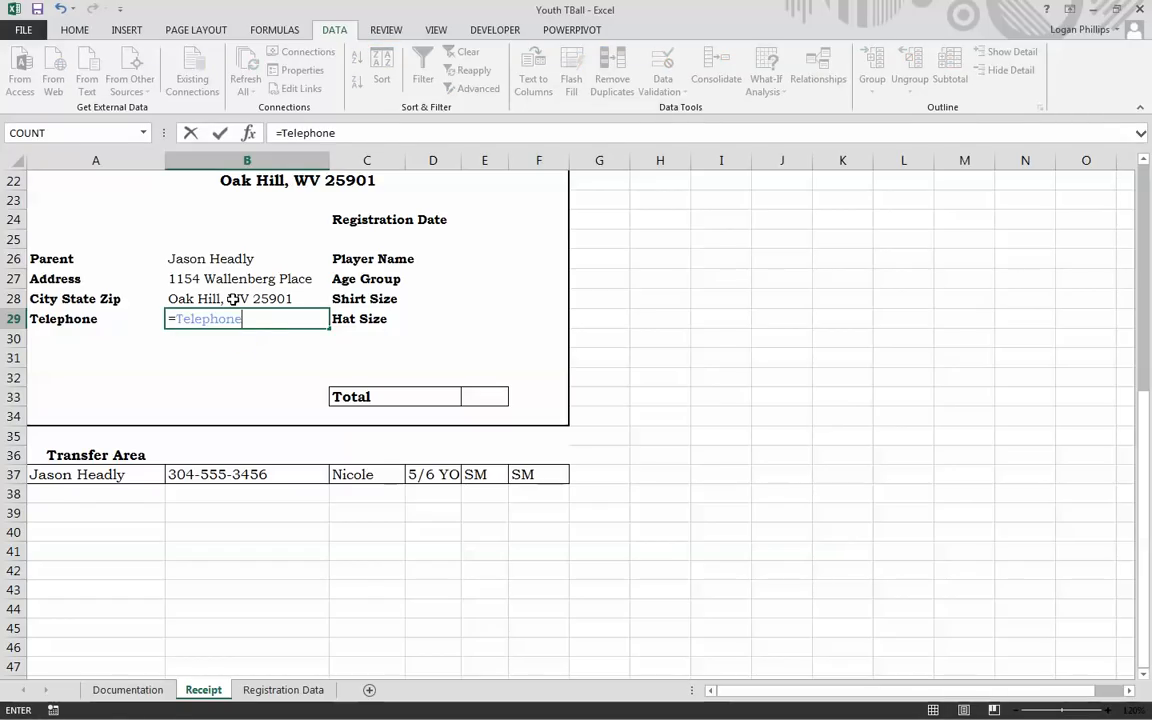
pyautogui.press('Return')
# Step: Enter =Player_Name in cell E26
pyautogui.press('Right')
pyautogui.press('Up')
pyautogui.press('Up')
pyautogui.press('Up')
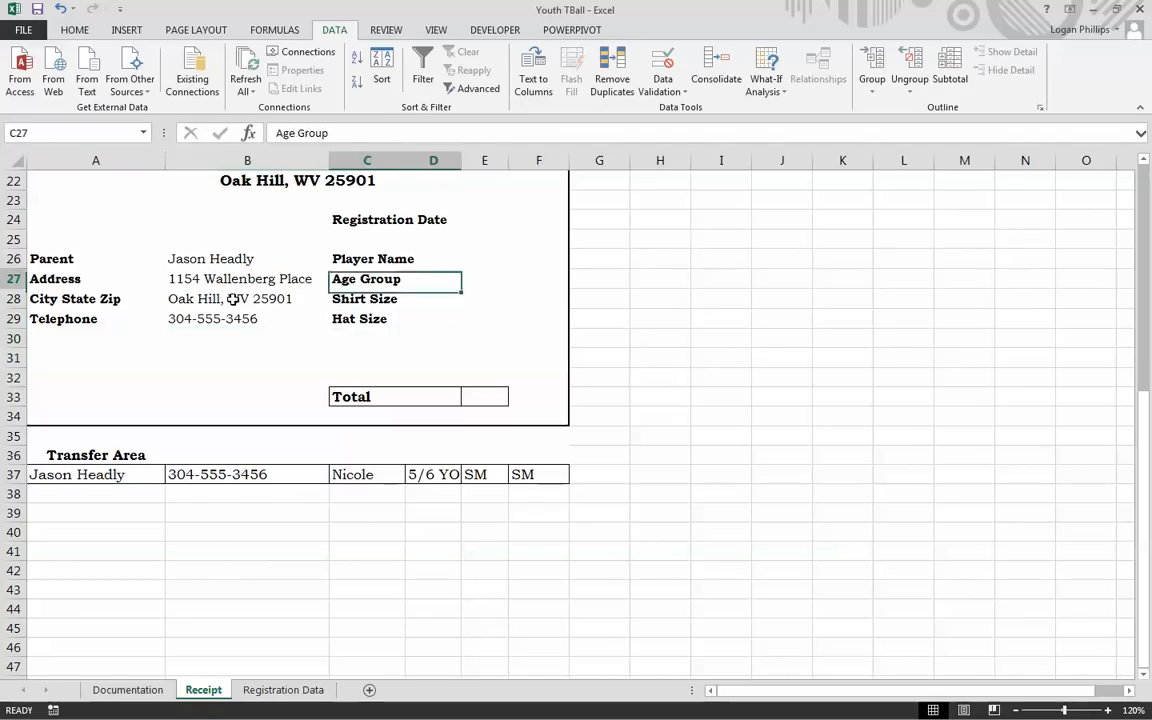
pyautogui.press('Up')
pyautogui.press('Right')
pyautogui.press('Left')
pyautogui.press('Down')
pyautogui.press('Right')
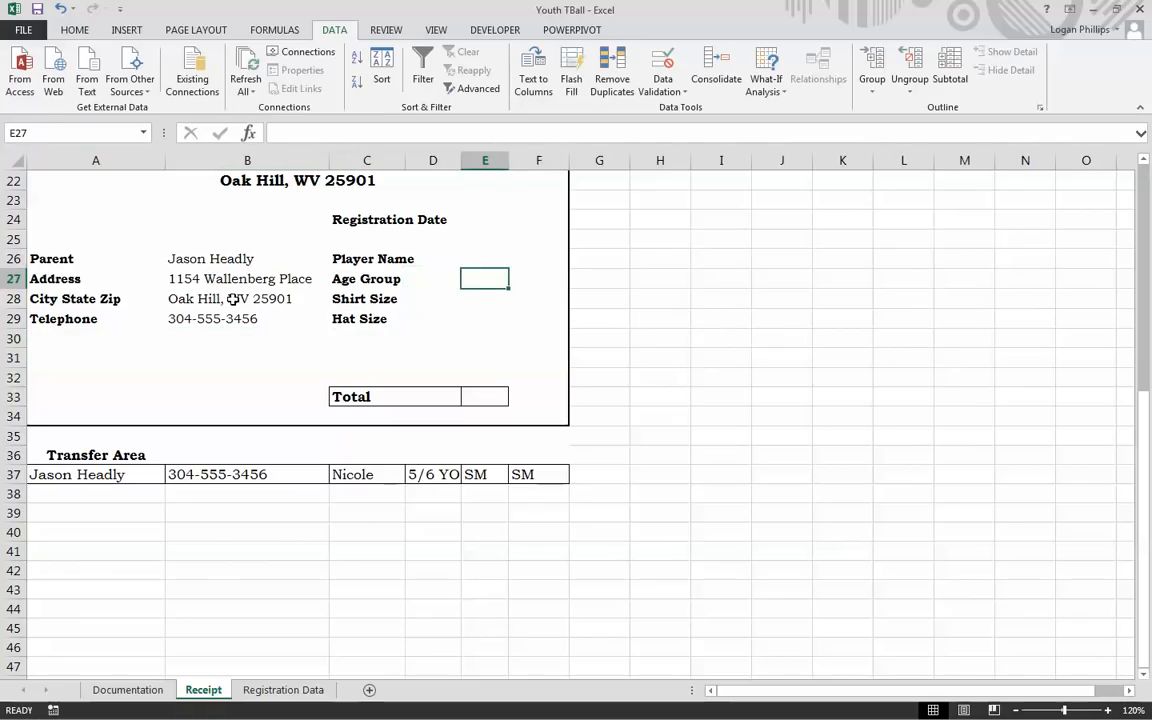
pyautogui.press('Up')
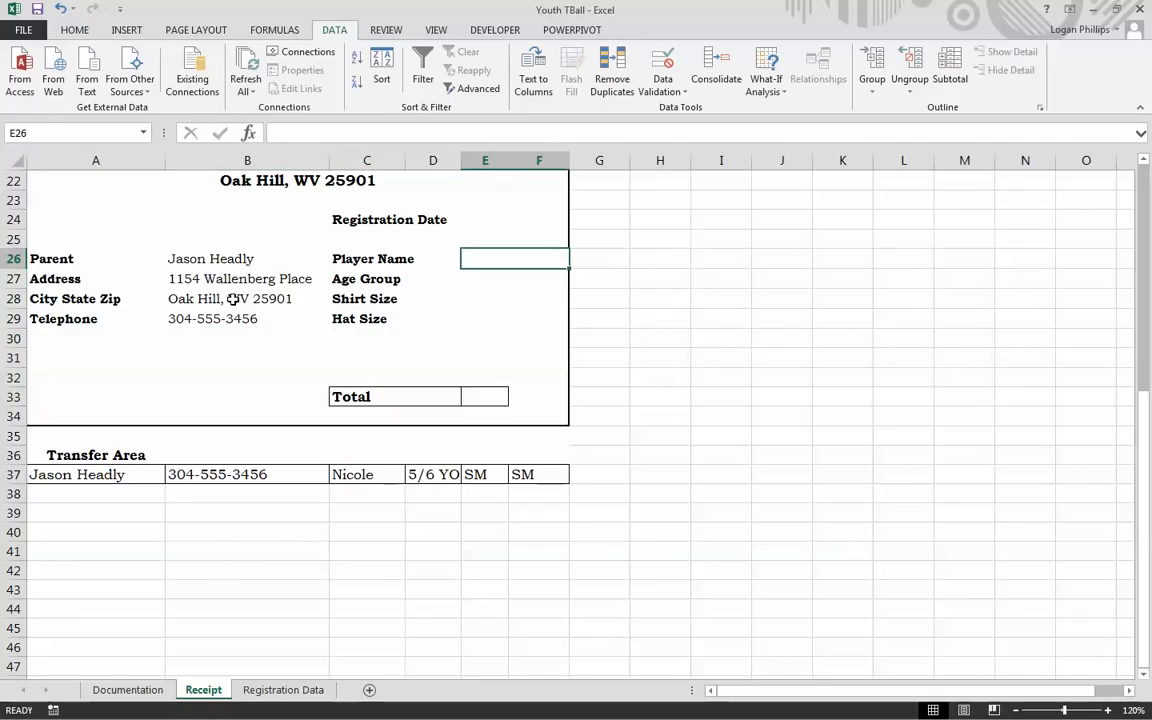
pyautogui.write('=pl')
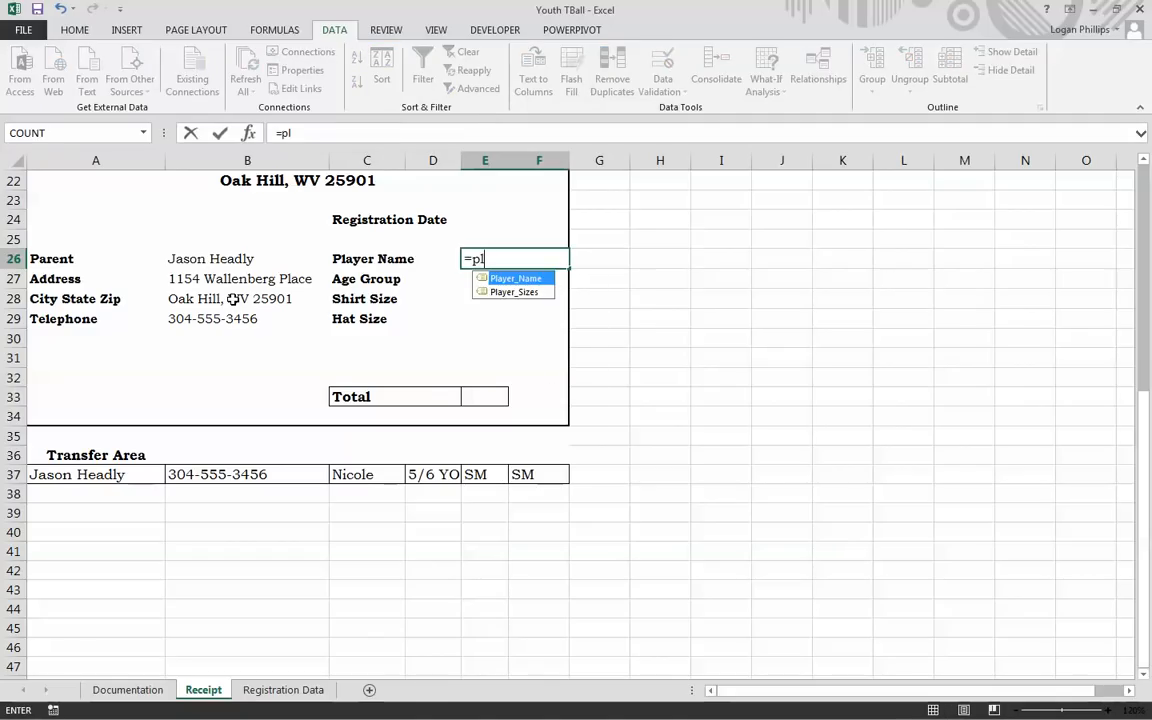
pyautogui.press('Tab')
pyautogui.press('Return')
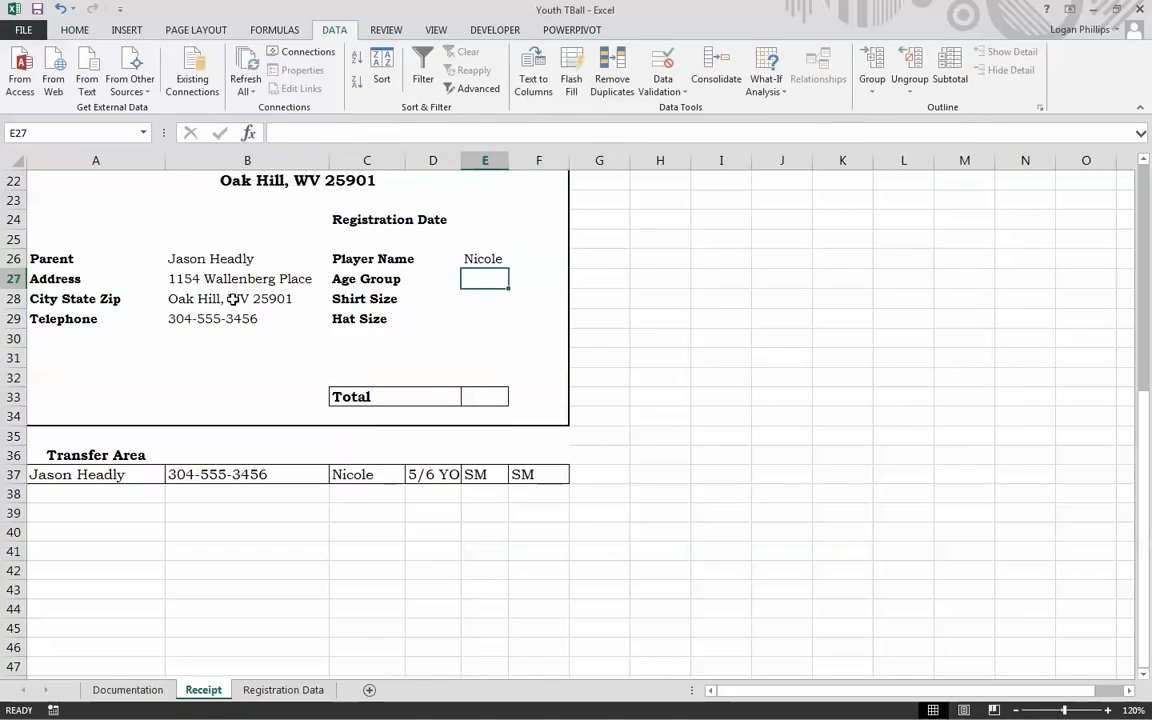
# Step: Enter =Age_Group in E27 and =Shirt_Size in E28
pyautogui.write('=age')
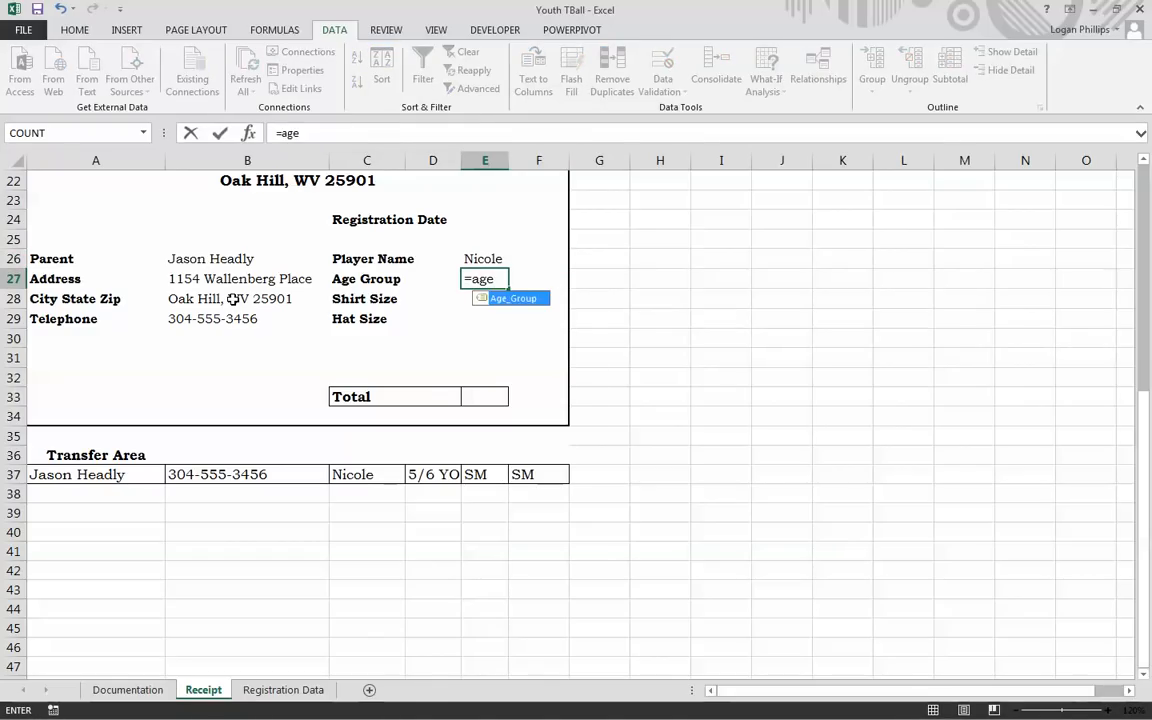
pyautogui.press('Tab')
pyautogui.press('Return')
pyautogui.write('=shi')
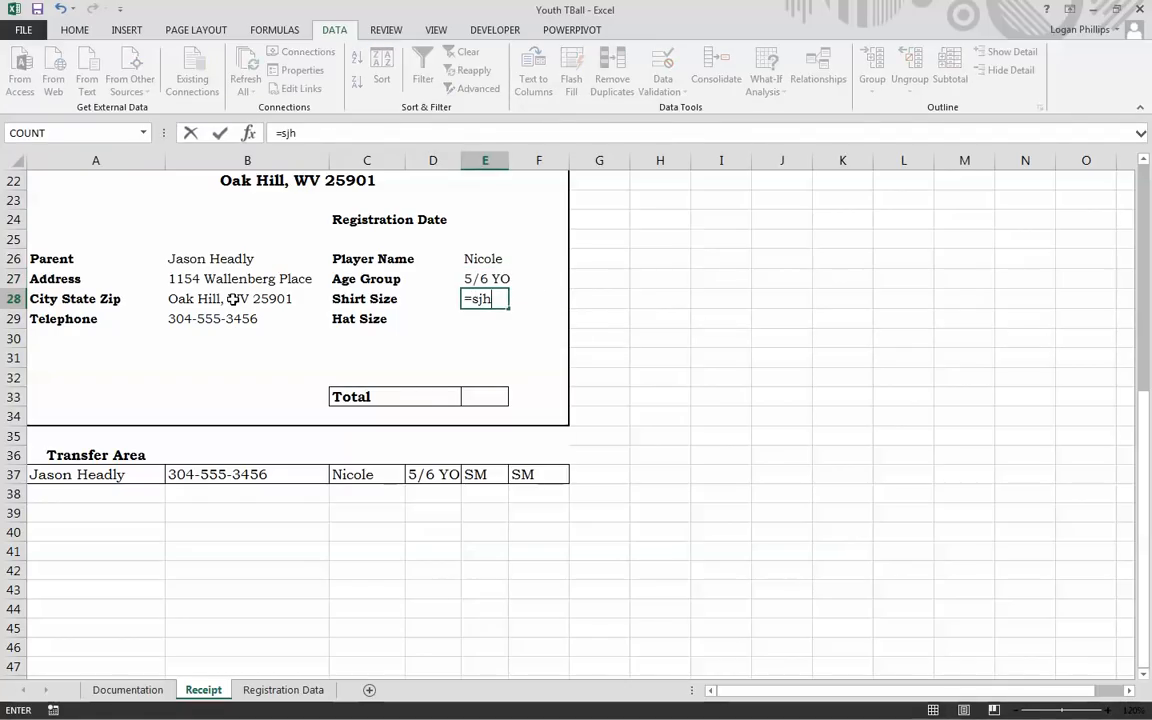
pyautogui.press('Tab')
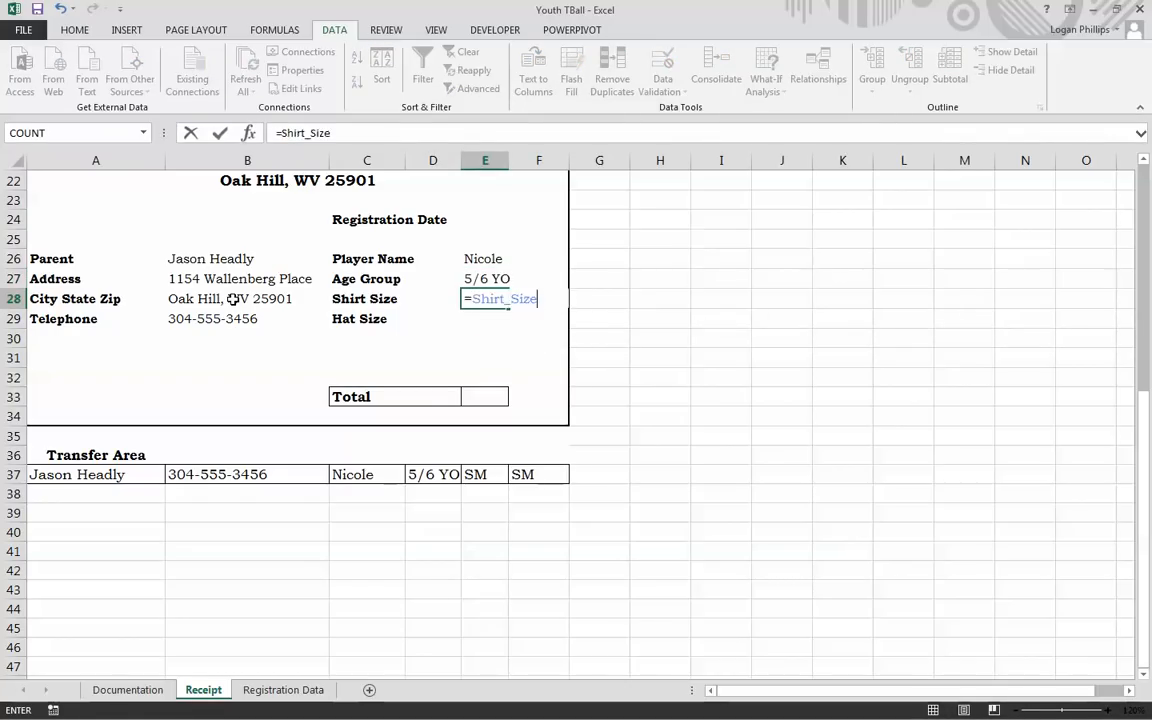
pyautogui.press('Return')
# Step: Enter =Hat_Size in E29, correcting the first attempt, then select Total cell E33
pyautogui.write('=ha')
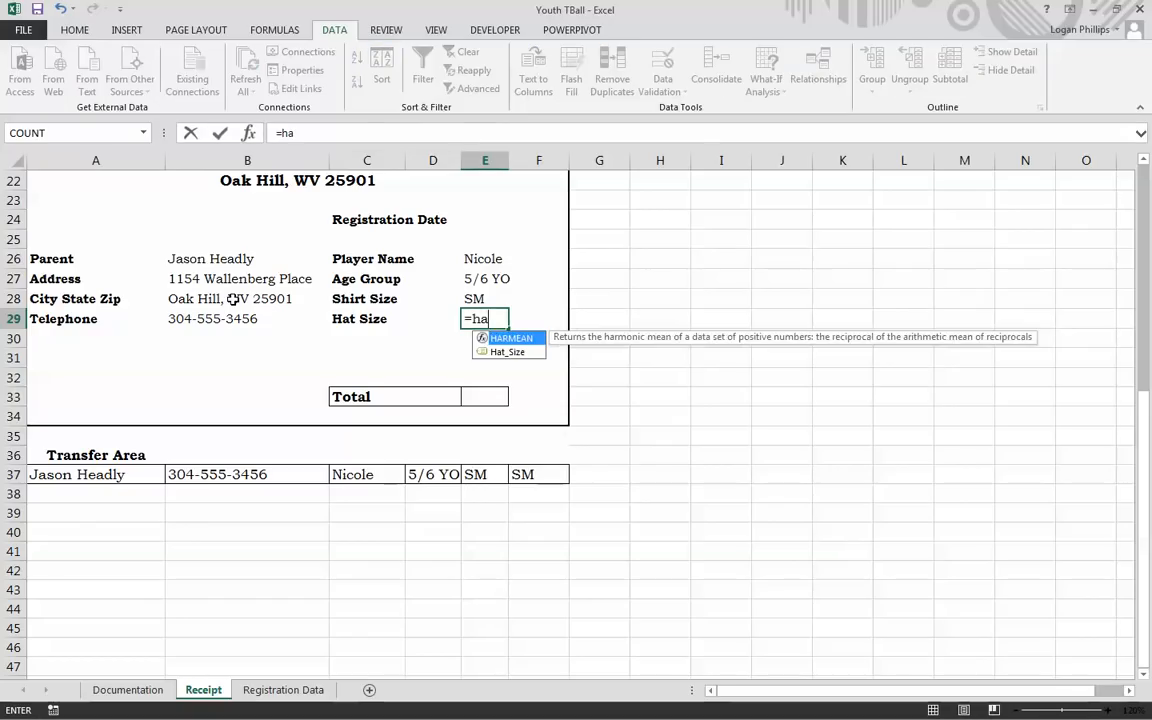
pyautogui.press('Down')
pyautogui.press('Return')
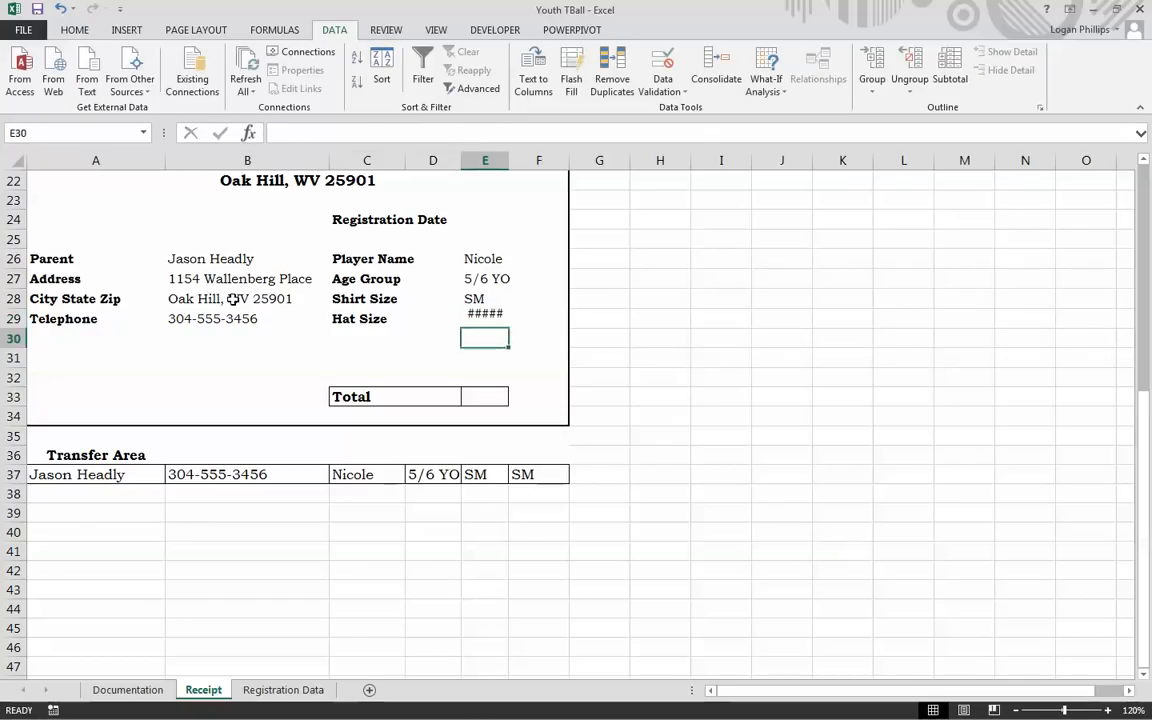
pyautogui.press('Up')
pyautogui.write('=hat')
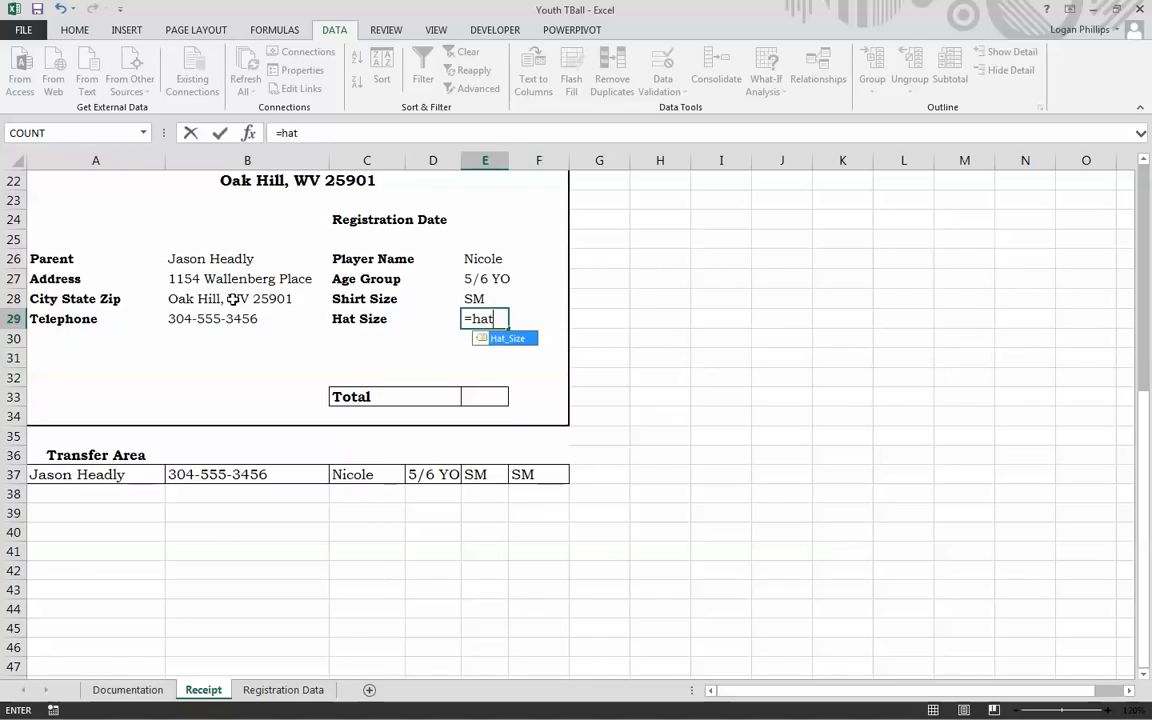
pyautogui.press('Tab')
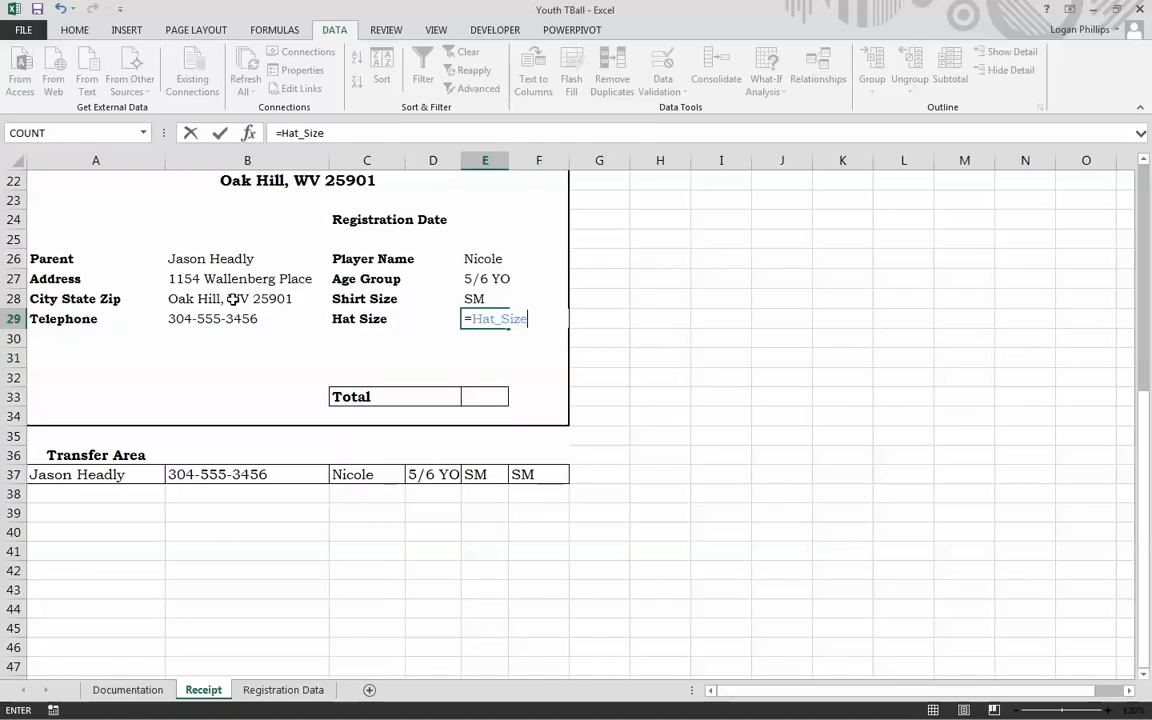
pyautogui.press('Return')
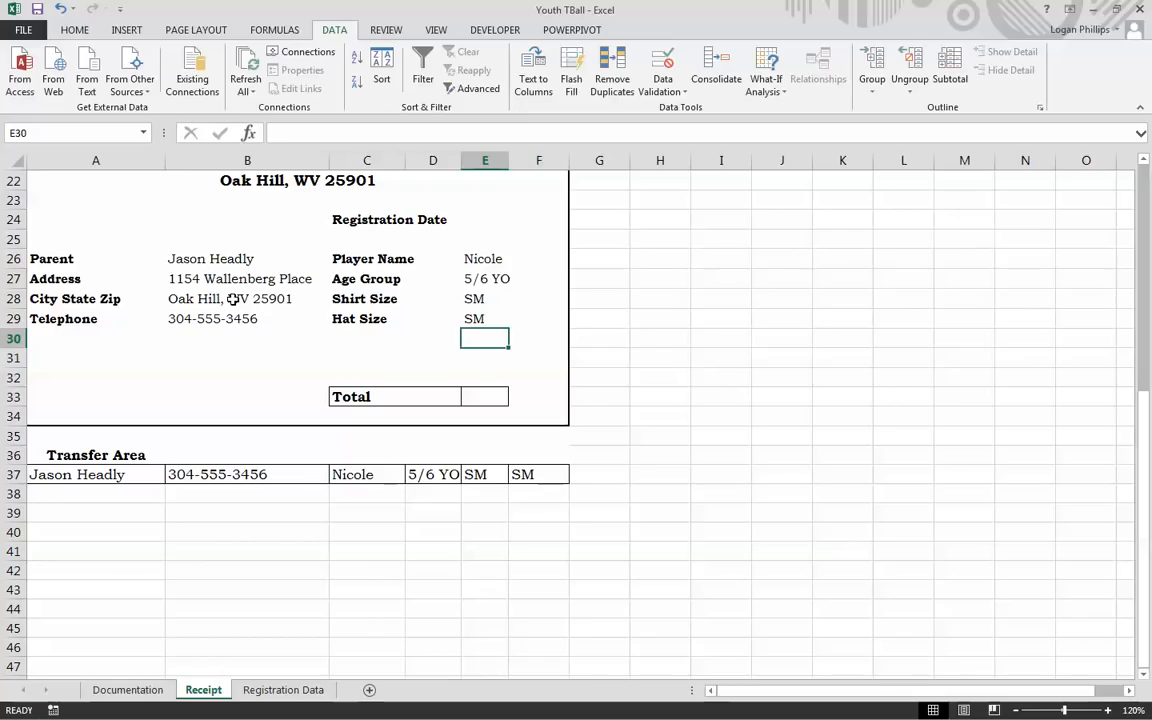
pyautogui.scroll(1, 706, 480)
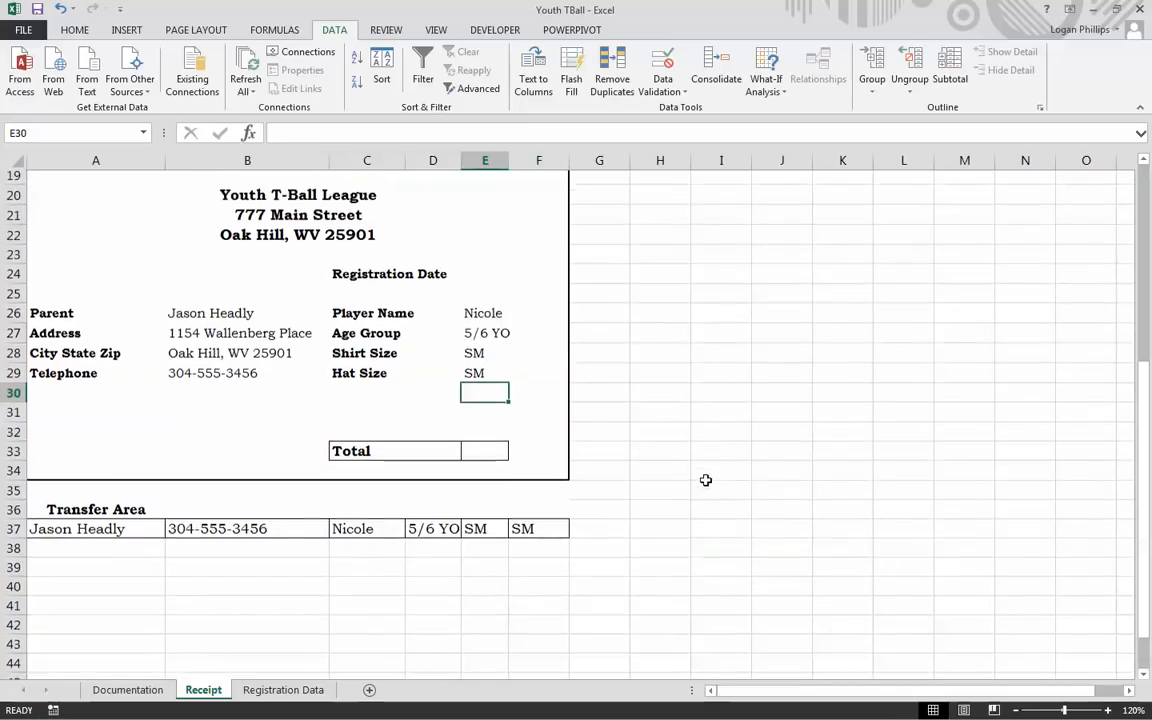
pyautogui.scroll(1, 706, 480)
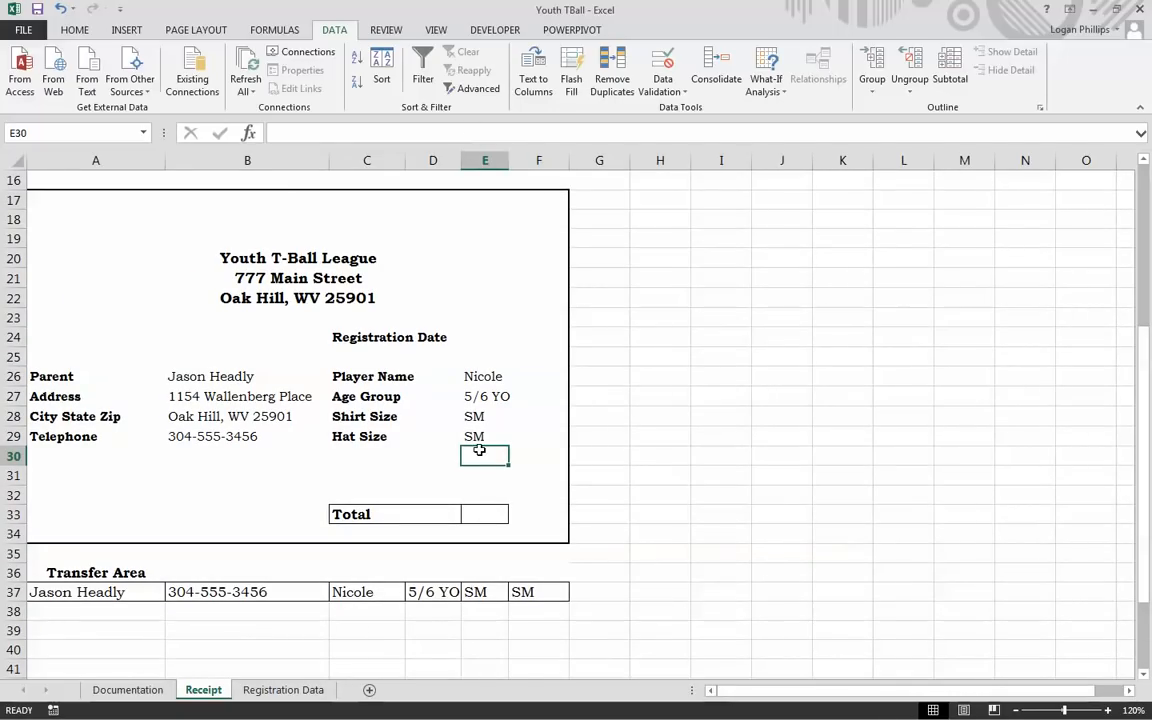
pyautogui.press('Down')
pyautogui.press('Down')
pyautogui.press('Down')
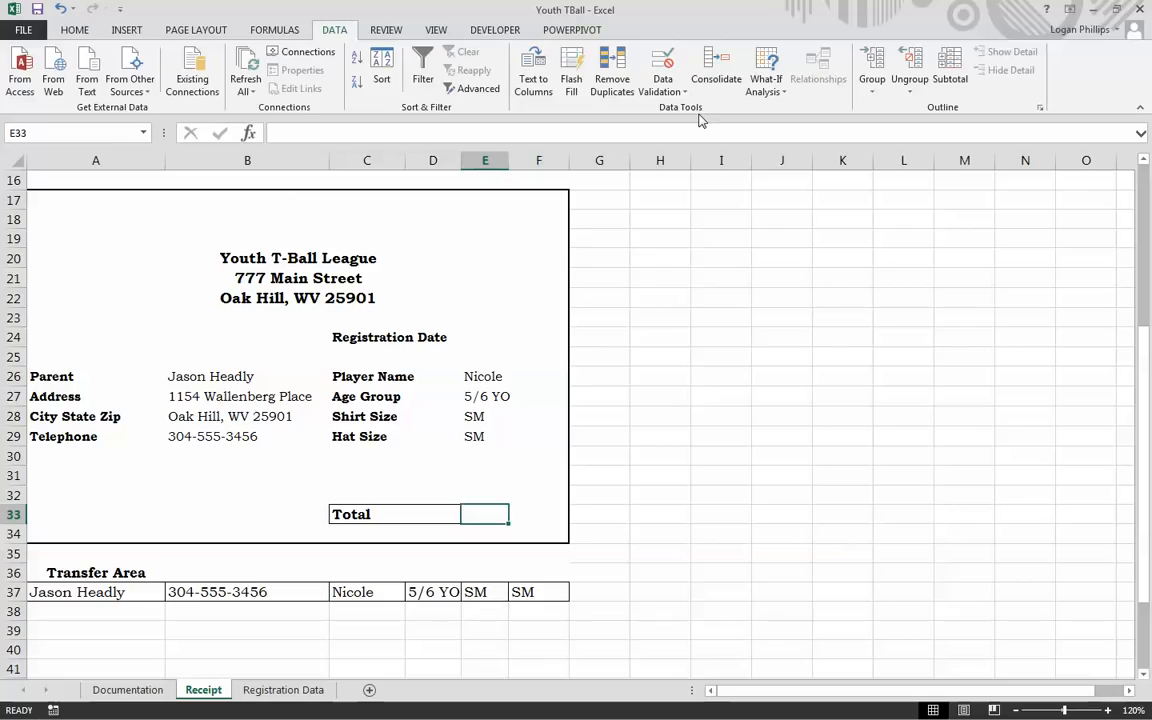
# Step: Check the What-If Analysis Scenario Manager, close it, and go to the Formulas tab
pyautogui.click(777, 65)
pyautogui.click(768, 65)
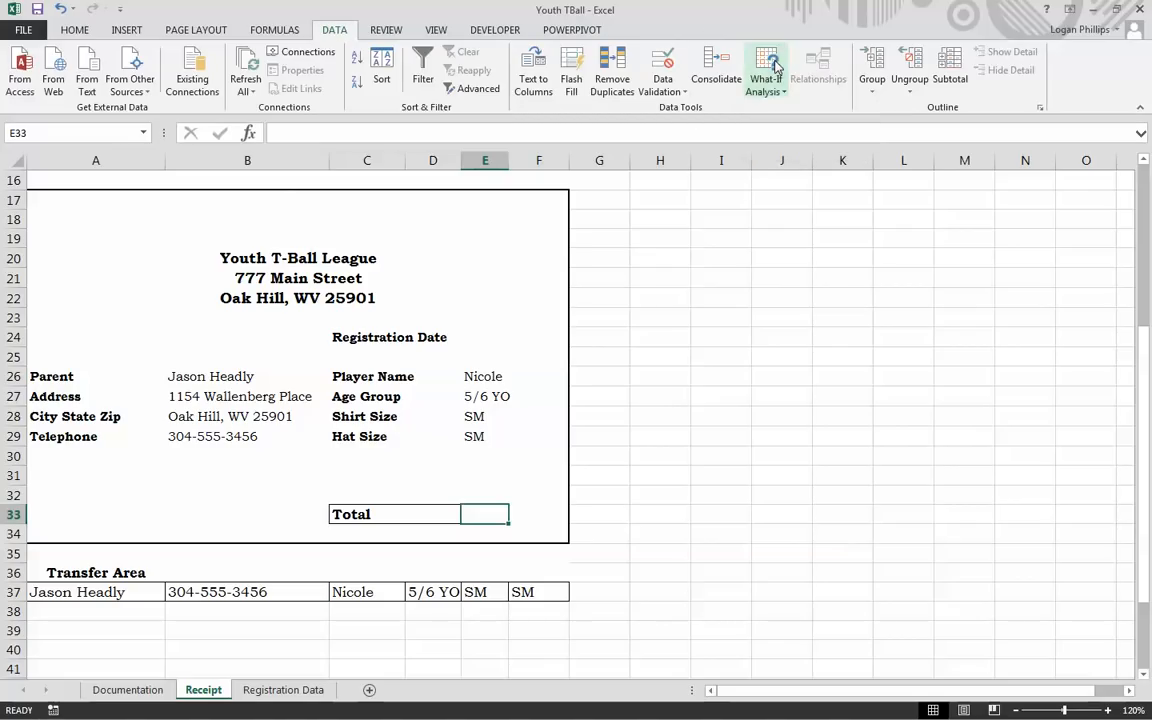
pyautogui.click(766, 68)
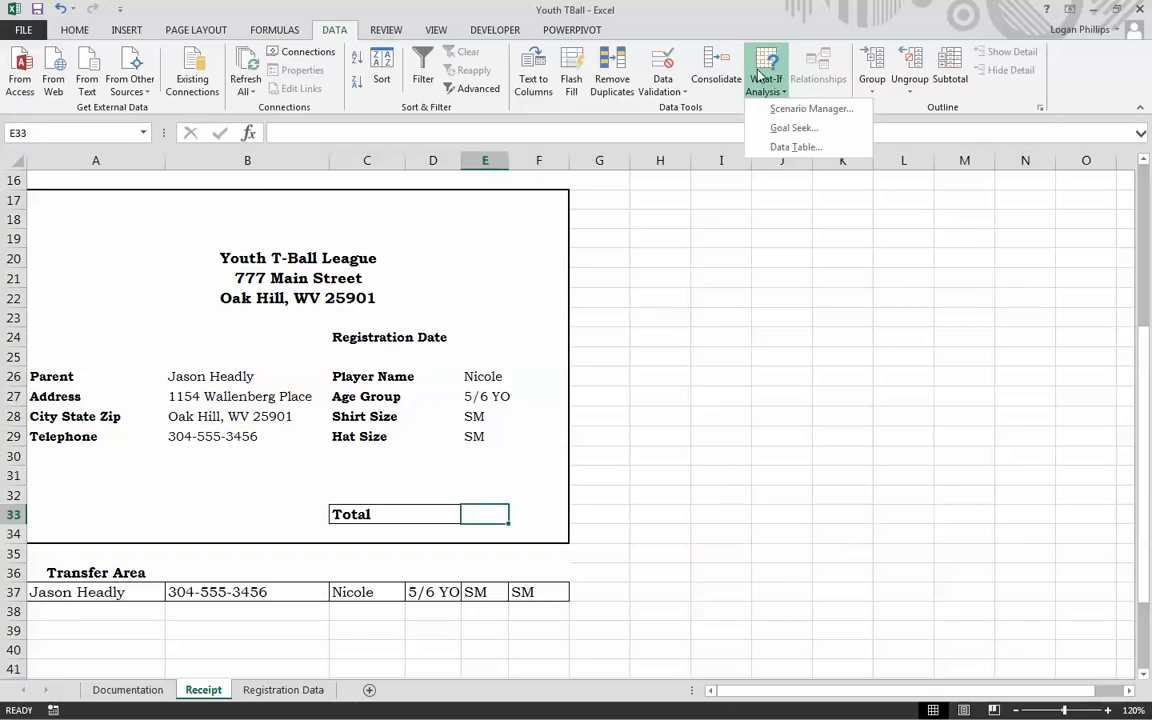
pyautogui.click(828, 110)
pyautogui.click(943, 487)
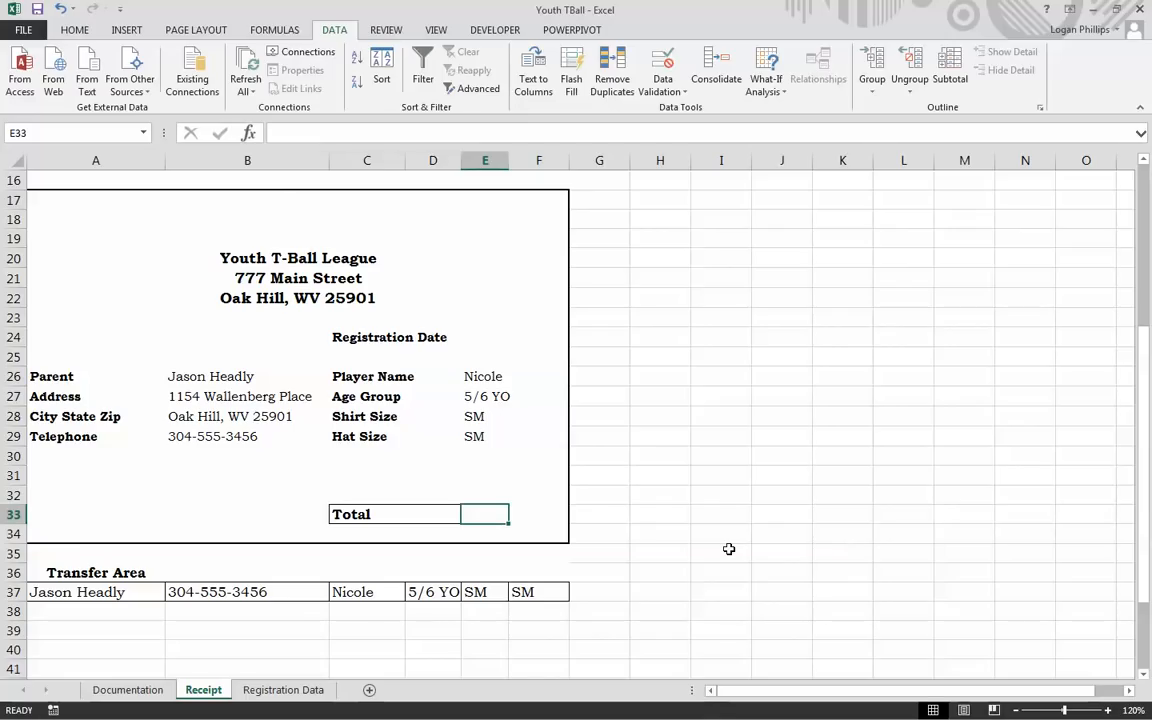
pyautogui.click(268, 30)
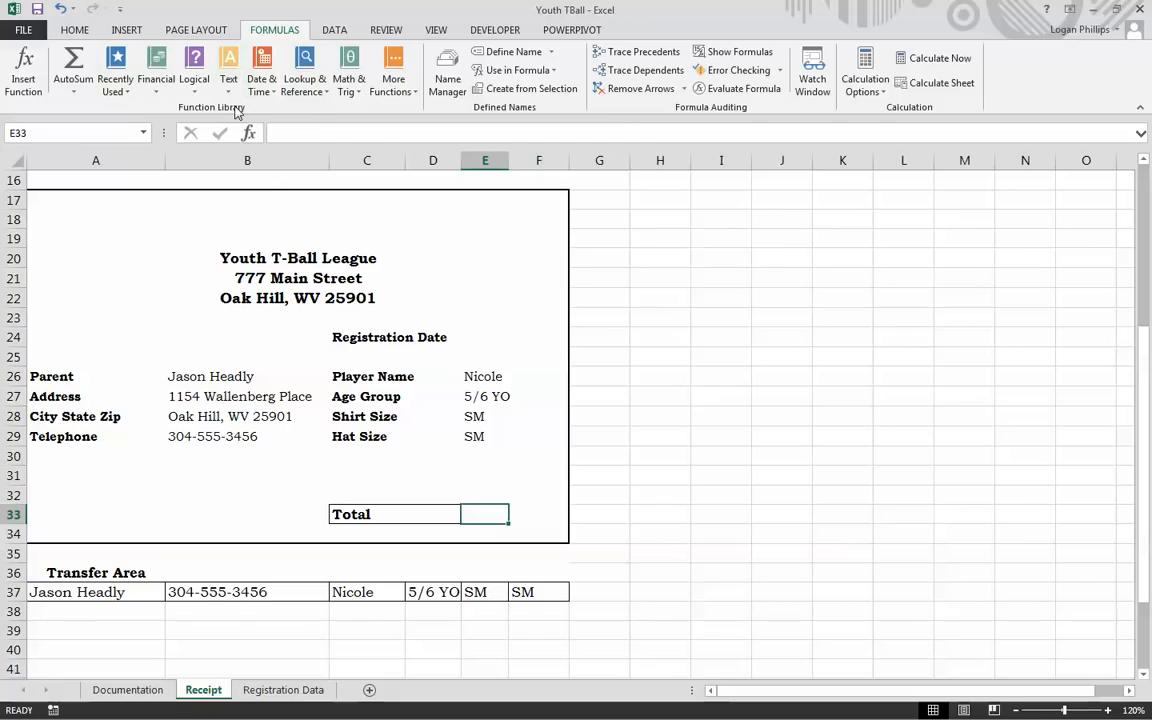
# Step: Insert an IF function into E33 from the Logical functions list
pyautogui.click(194, 80)
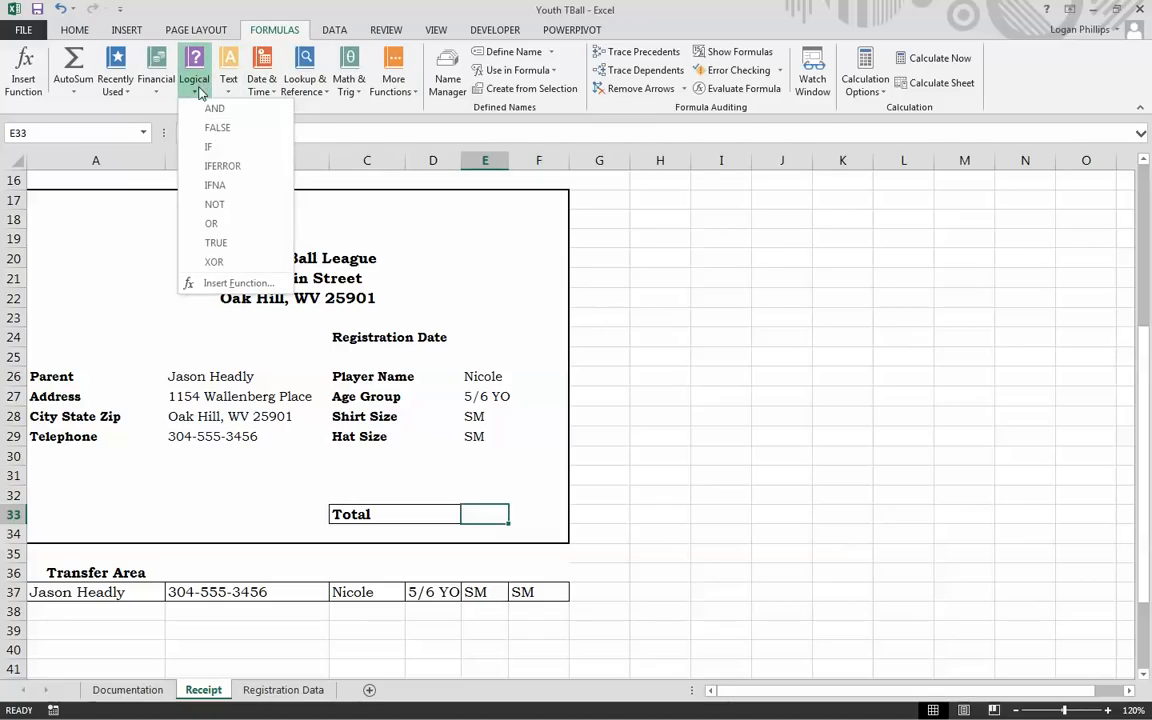
pyautogui.click(231, 152)
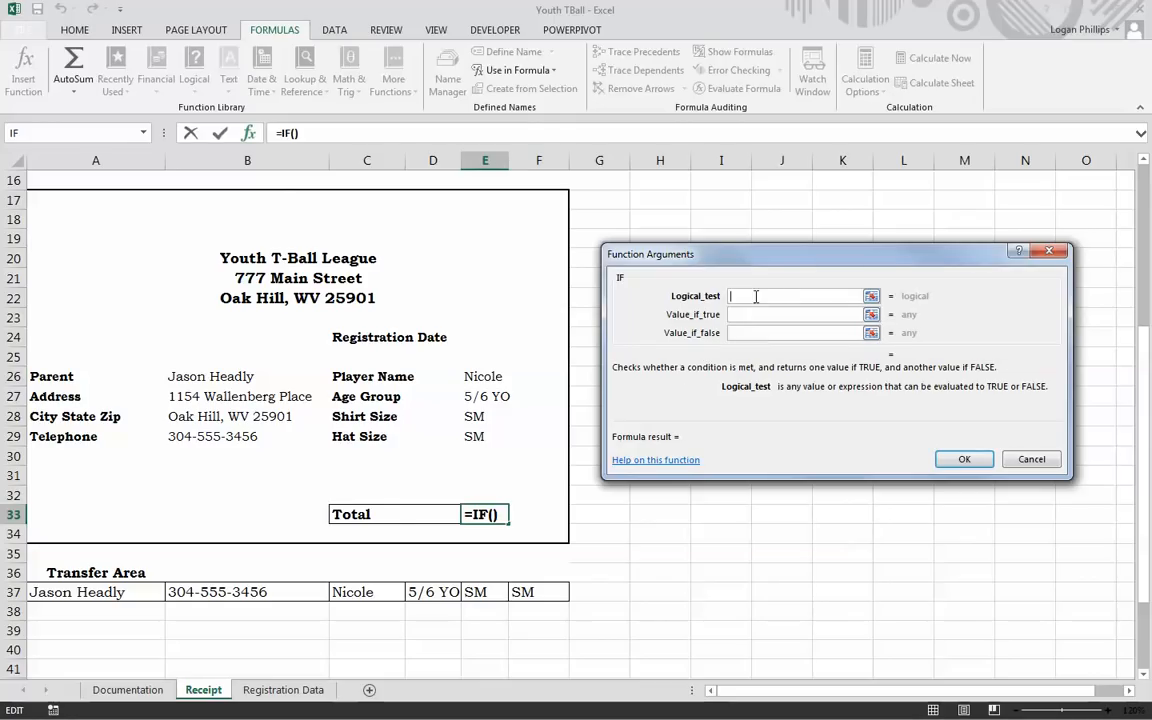
pyautogui.scroll(5, 412, 458)
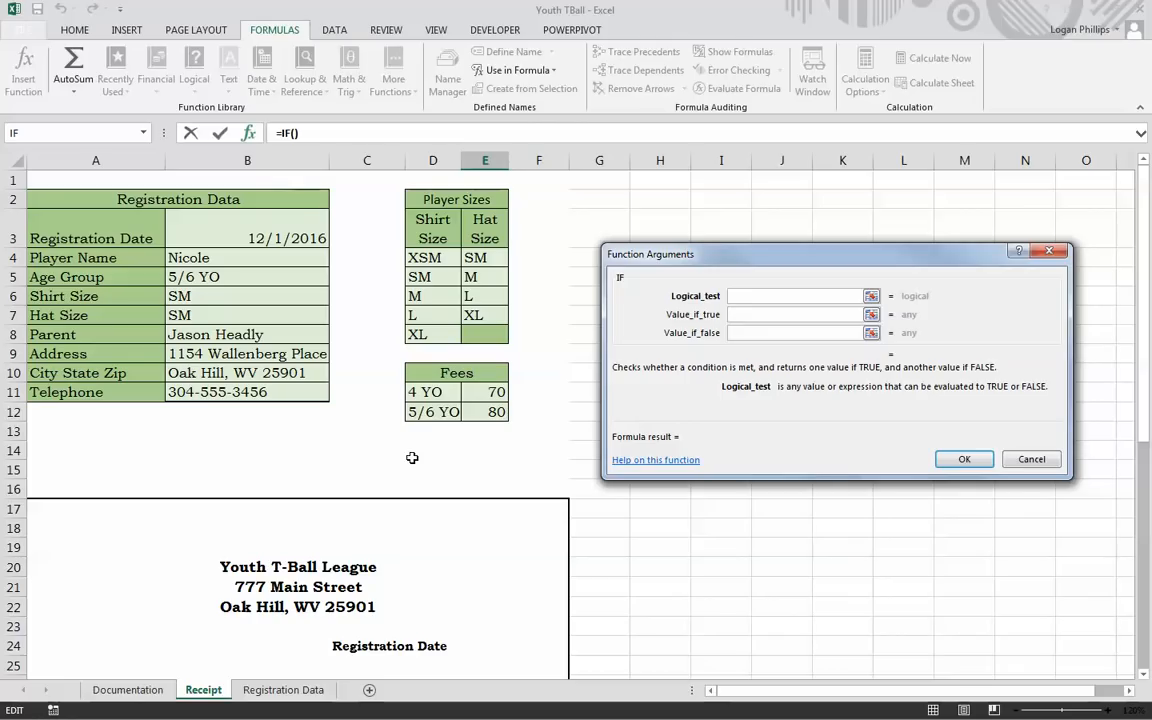
pyautogui.press('Escape')
pyautogui.click(195, 80)
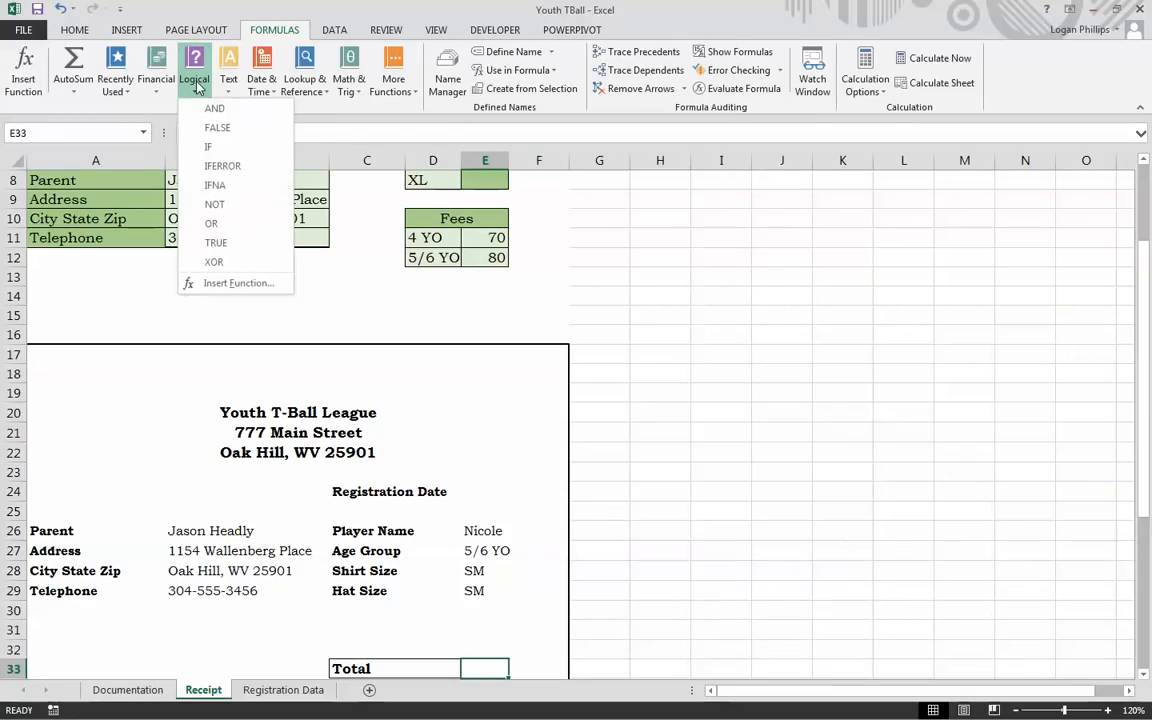
pyautogui.click(208, 147)
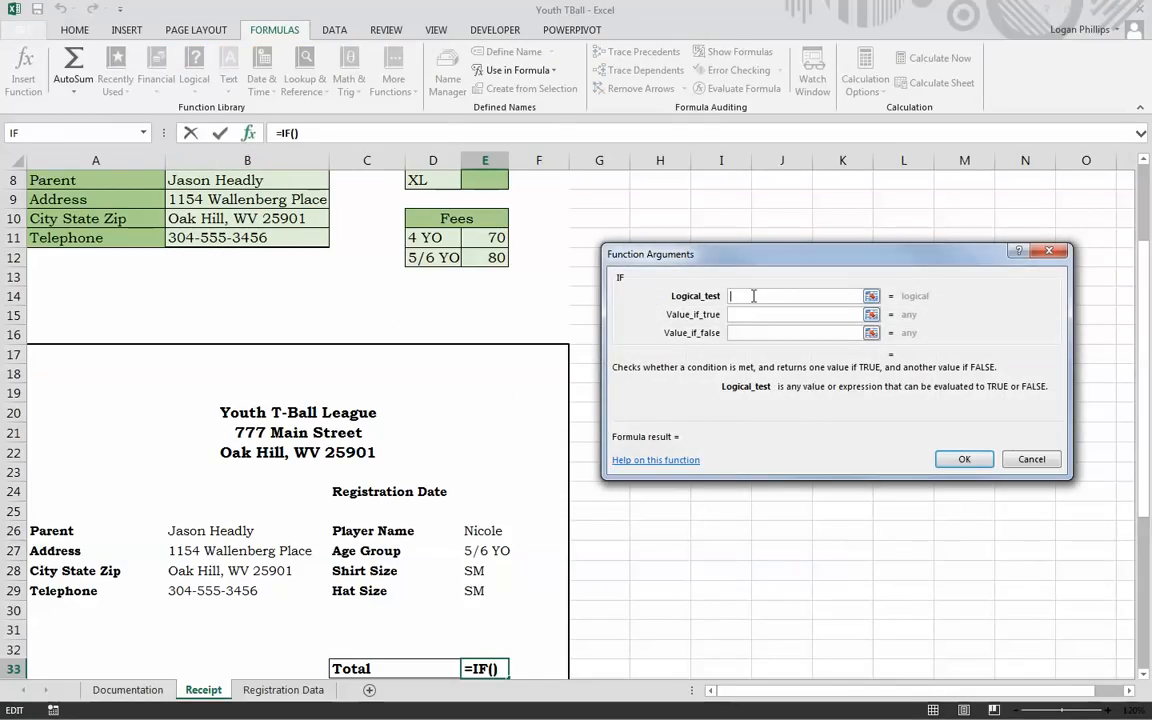
# Step: Set the IF arguments to test E27=D11, returning E11 if true, else E12
pyautogui.click(494, 549)
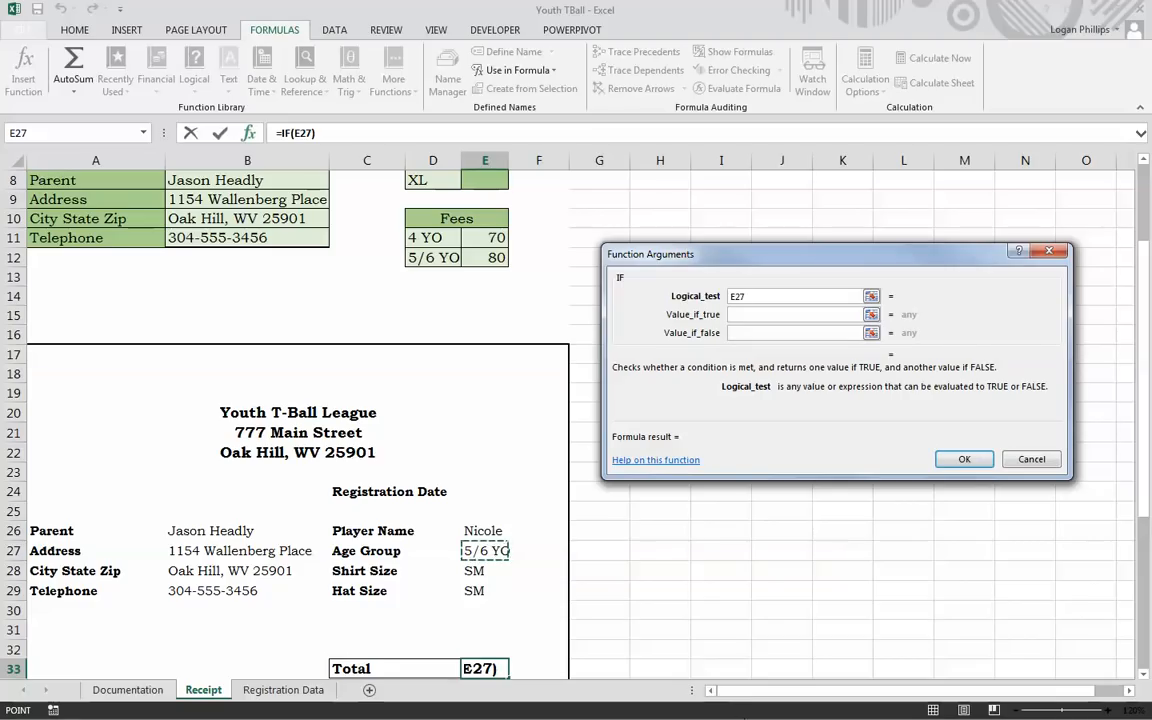
pyautogui.click(757, 296)
pyautogui.write('=')
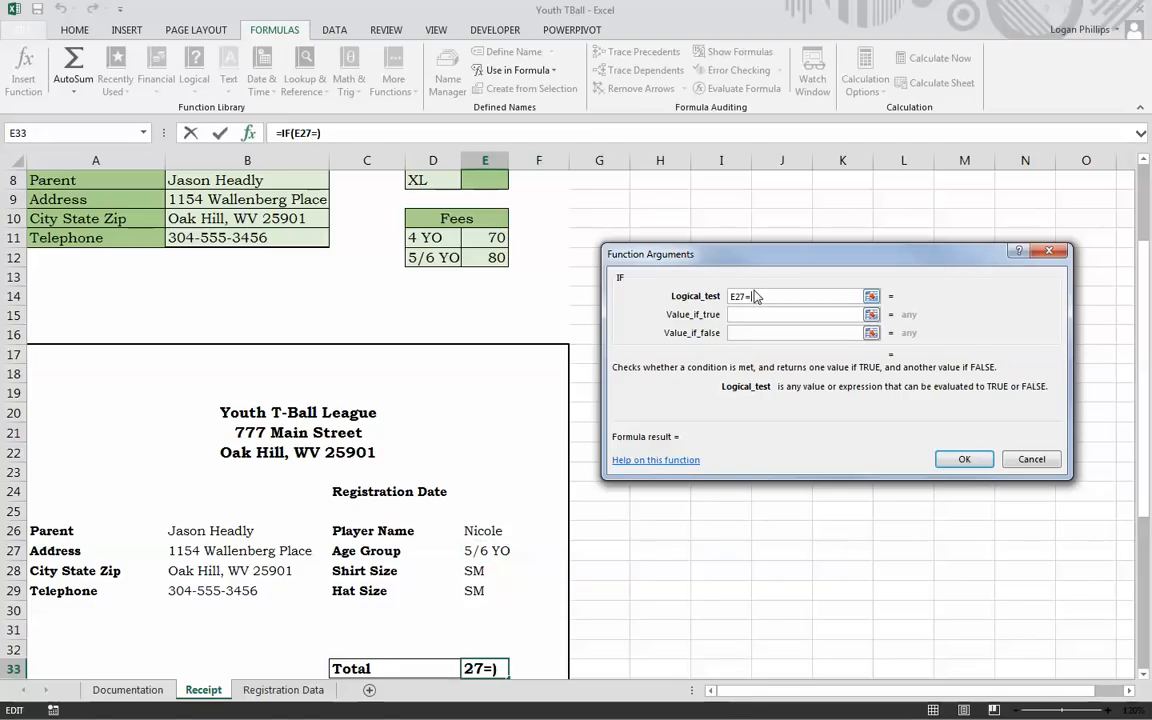
pyautogui.click(435, 237)
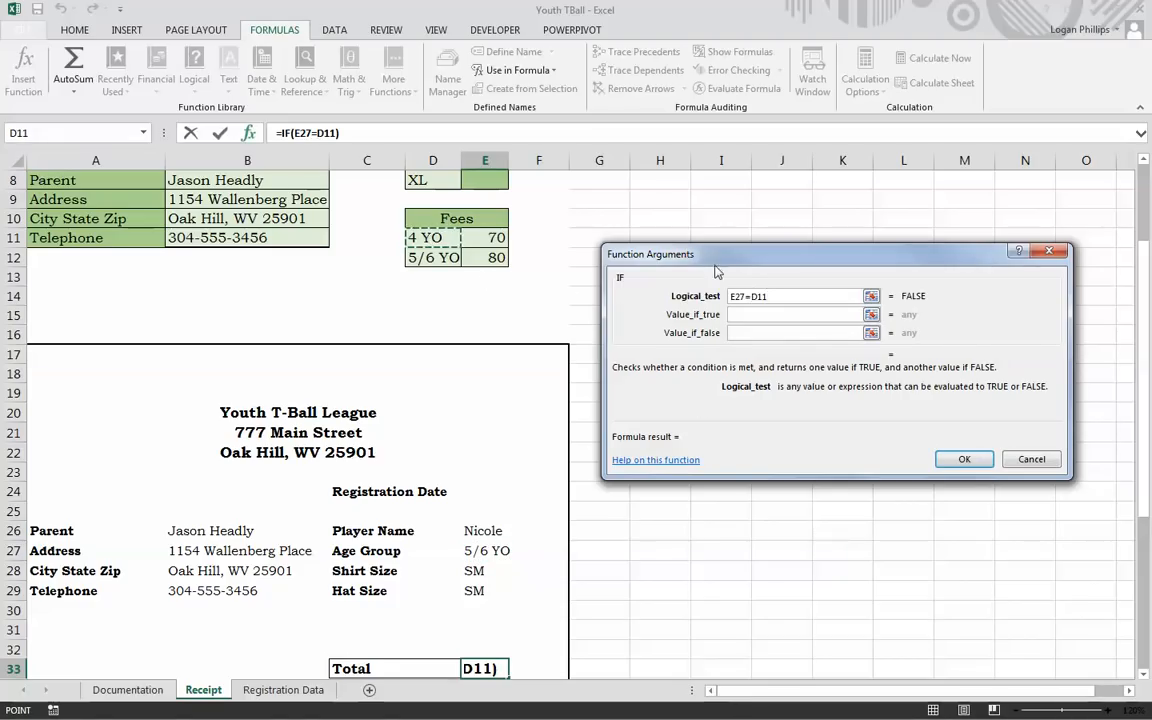
pyautogui.press('Tab')
pyautogui.click(488, 237)
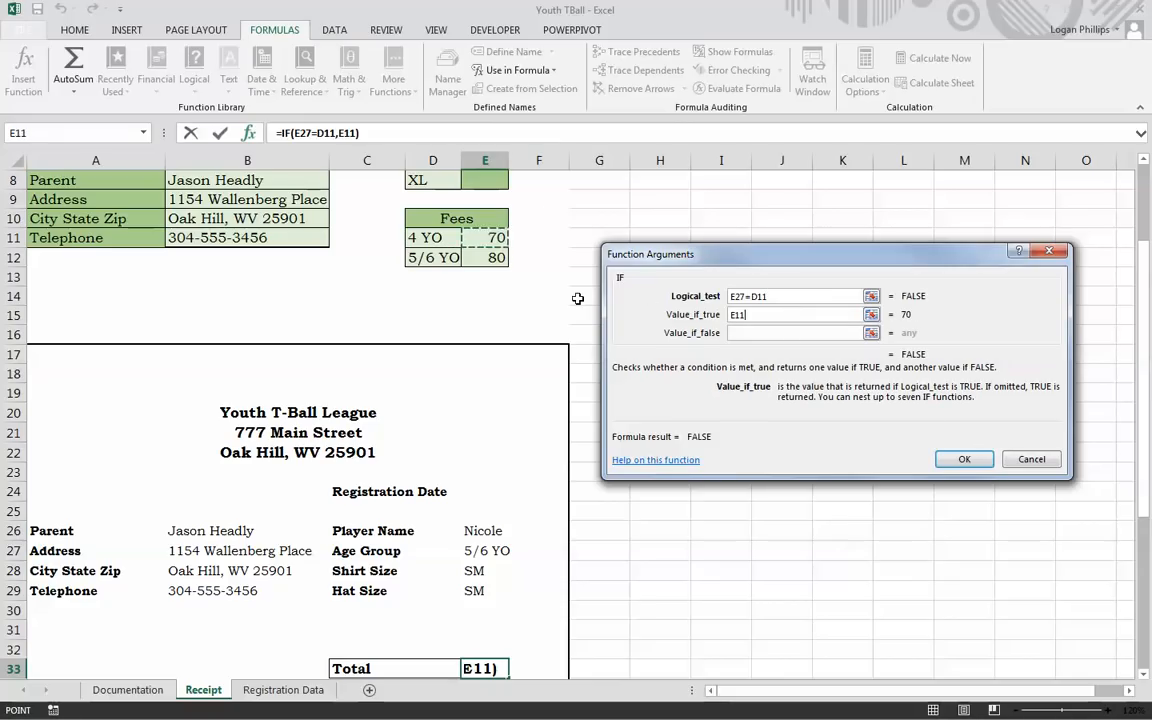
pyautogui.press('Tab')
pyautogui.click(485, 257)
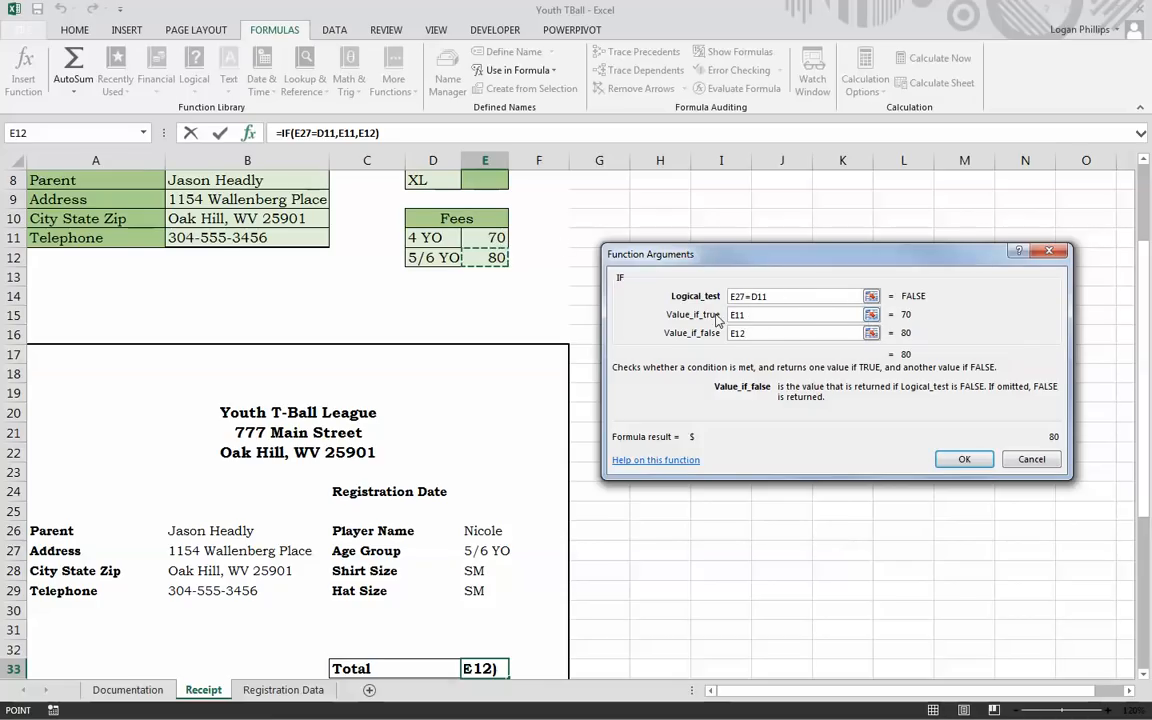
pyautogui.click(964, 459)
pyautogui.click(705, 593)
pyautogui.scroll(-3, 707, 600)
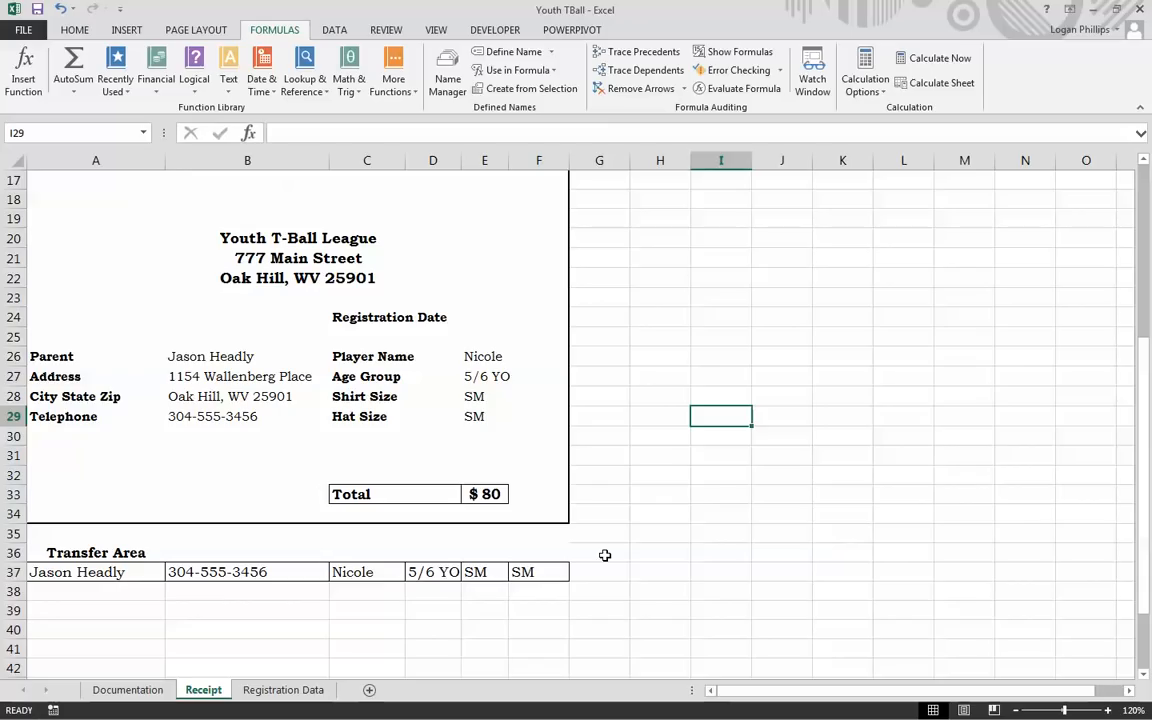
# Step: Protect the Documentation and Registration Data sheets without a password
pyautogui.click(126, 690)
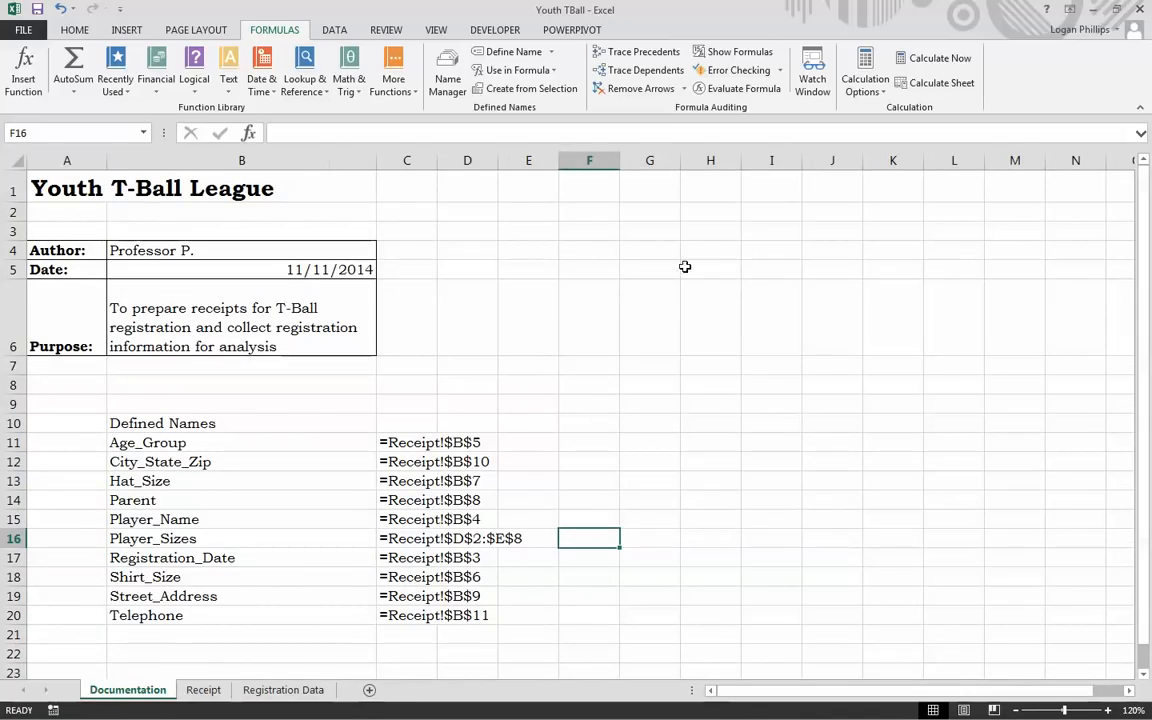
pyautogui.click(386, 30)
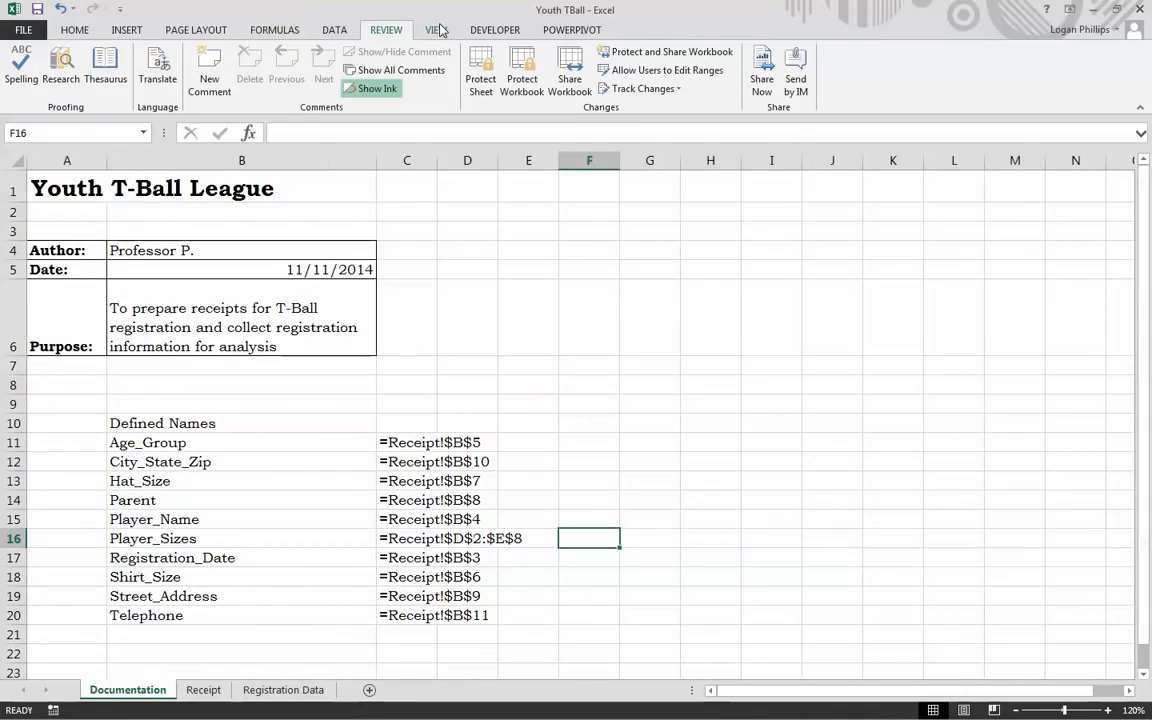
pyautogui.click(480, 72)
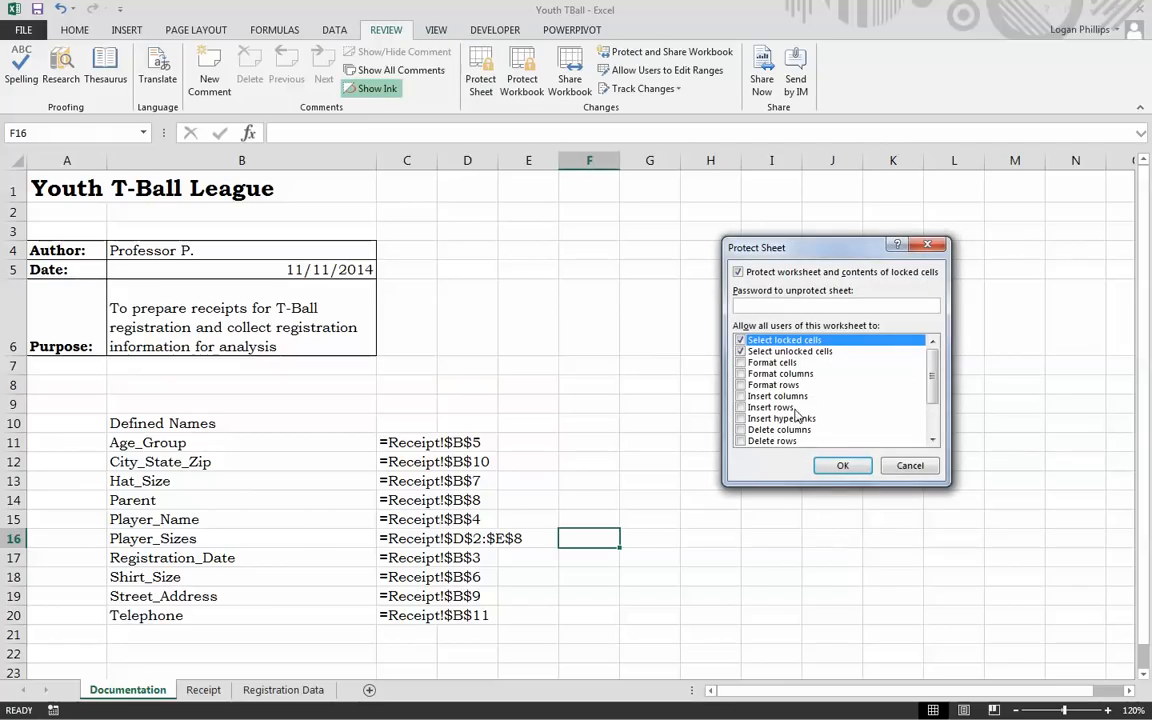
pyautogui.click(845, 465)
pyautogui.click(272, 697)
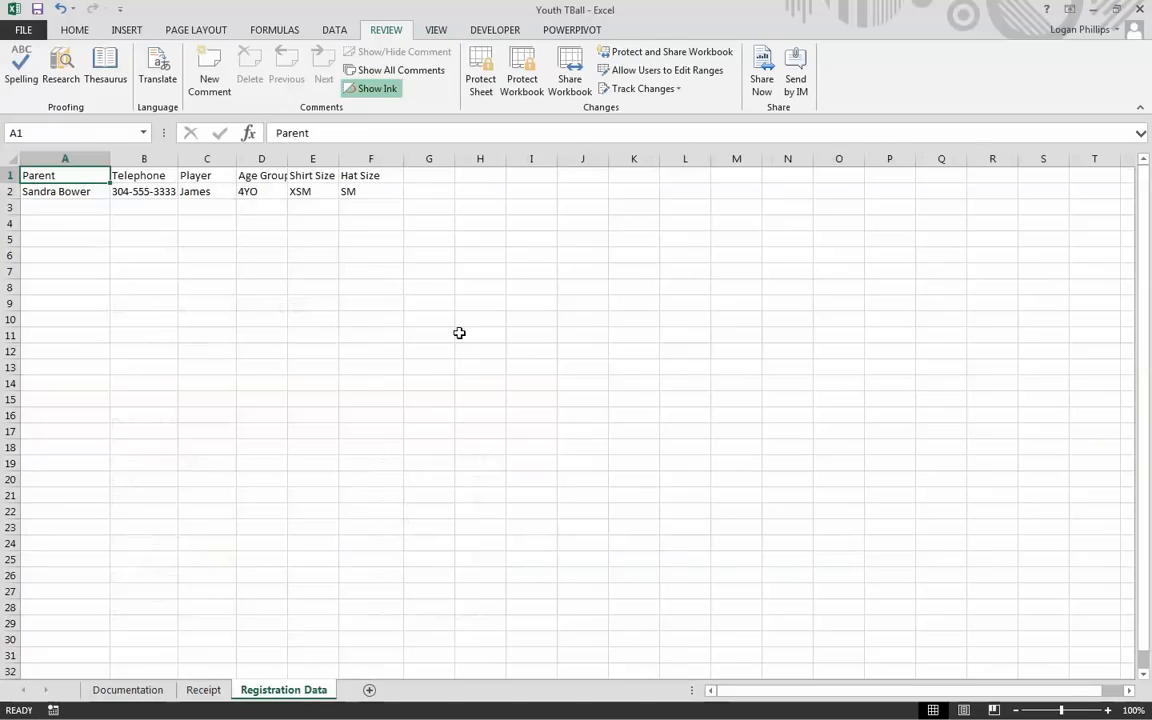
pyautogui.click(481, 80)
pyautogui.click(843, 466)
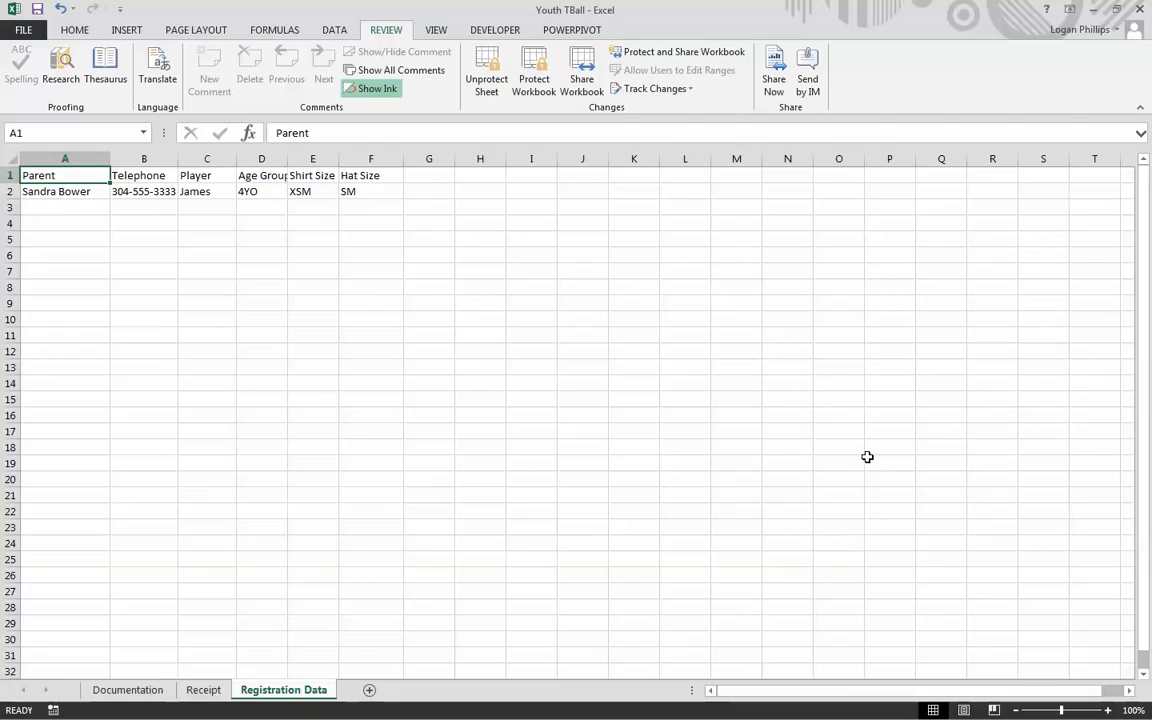
# Step: Test that cells on both protected sheets refuse edits, then return to Receipt
pyautogui.click(597, 480)
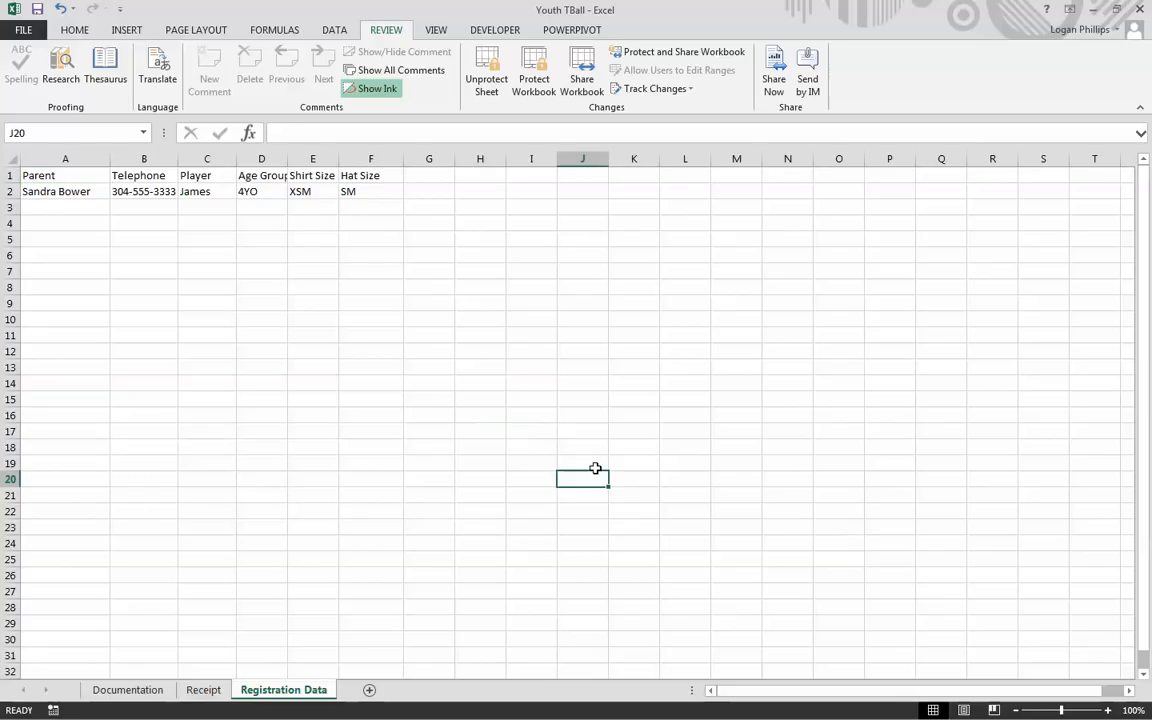
pyautogui.doubleClick(596, 478)
pyautogui.click(584, 414)
pyautogui.doubleClick(352, 337)
pyautogui.click(578, 412)
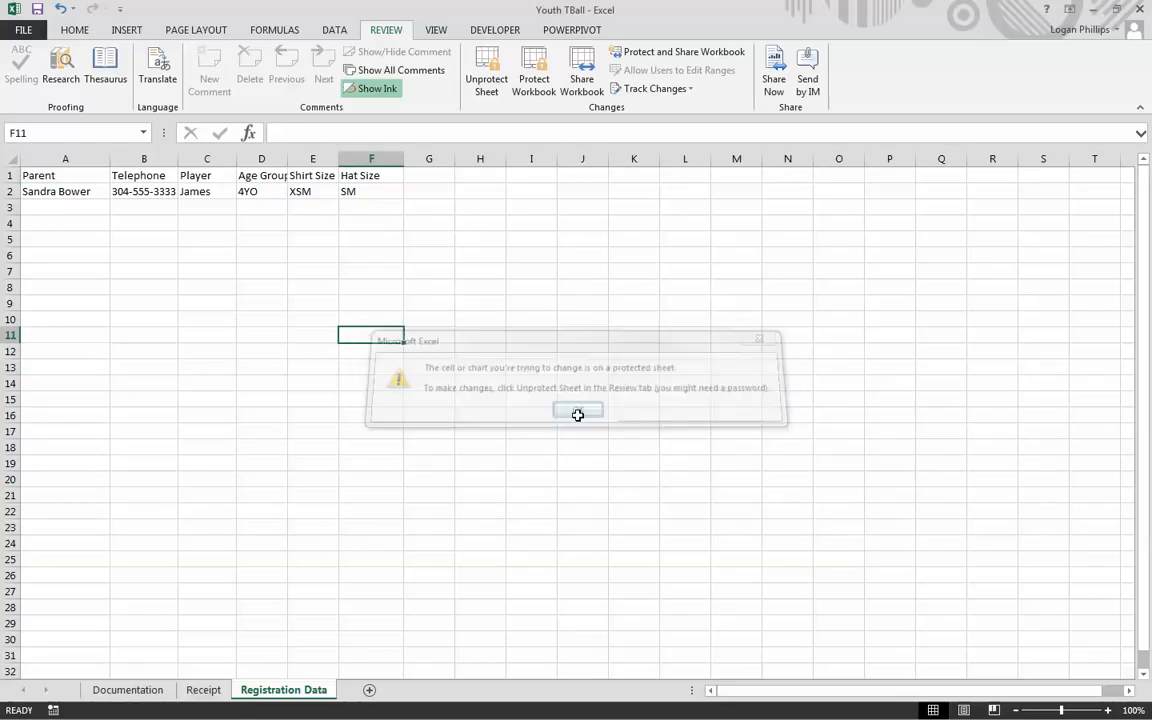
pyautogui.click(127, 690)
pyautogui.click(296, 440)
pyautogui.doubleClick(578, 313)
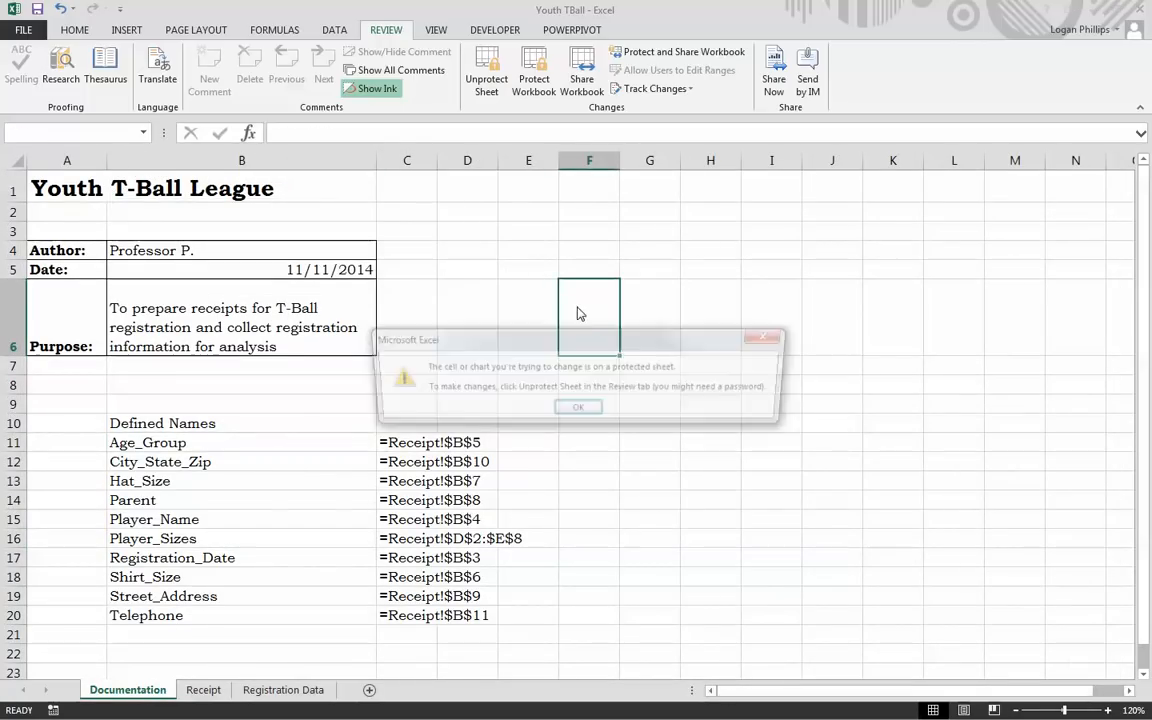
pyautogui.click(578, 407)
pyautogui.click(283, 690)
pyautogui.click(205, 691)
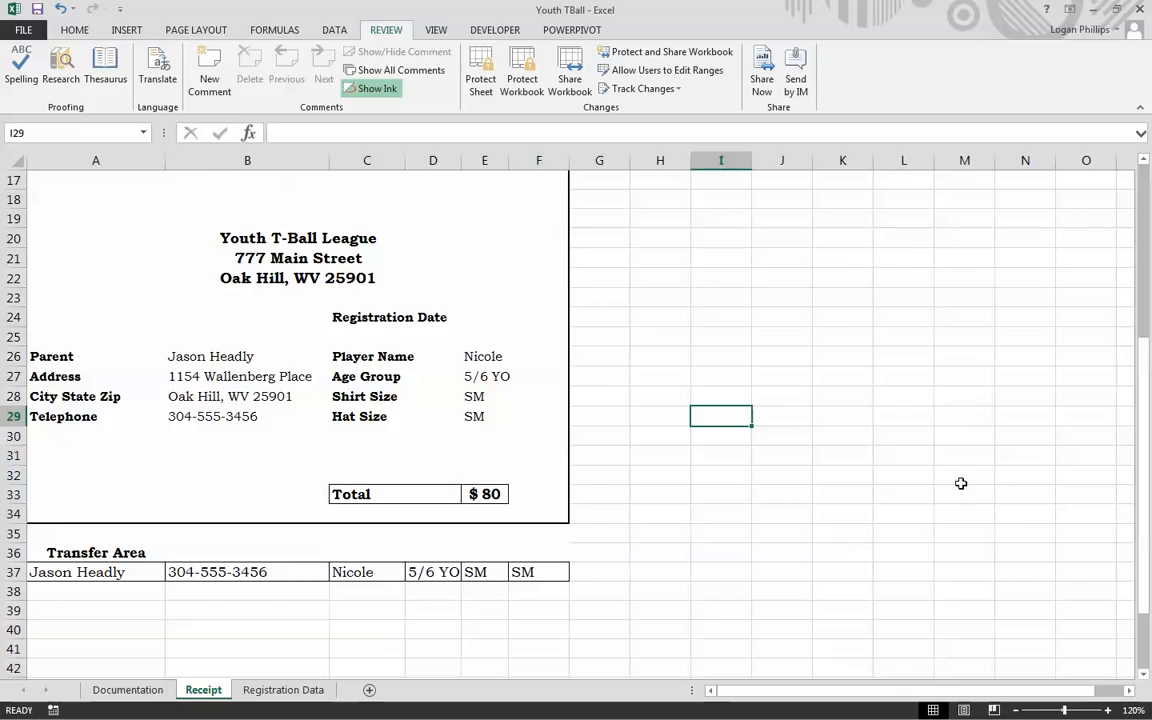
# Step: Review the Developer tab in Customize Ribbon options, then save the Youth TBall workbook
pyautogui.click(495, 30)
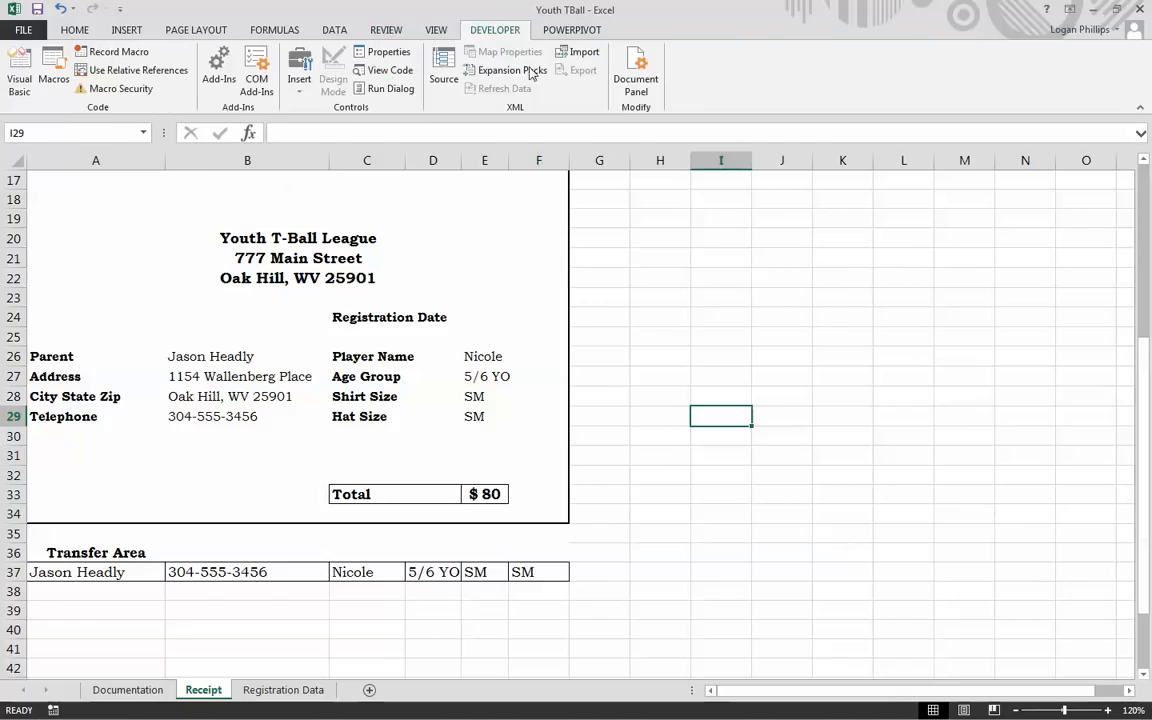
pyautogui.click(26, 32)
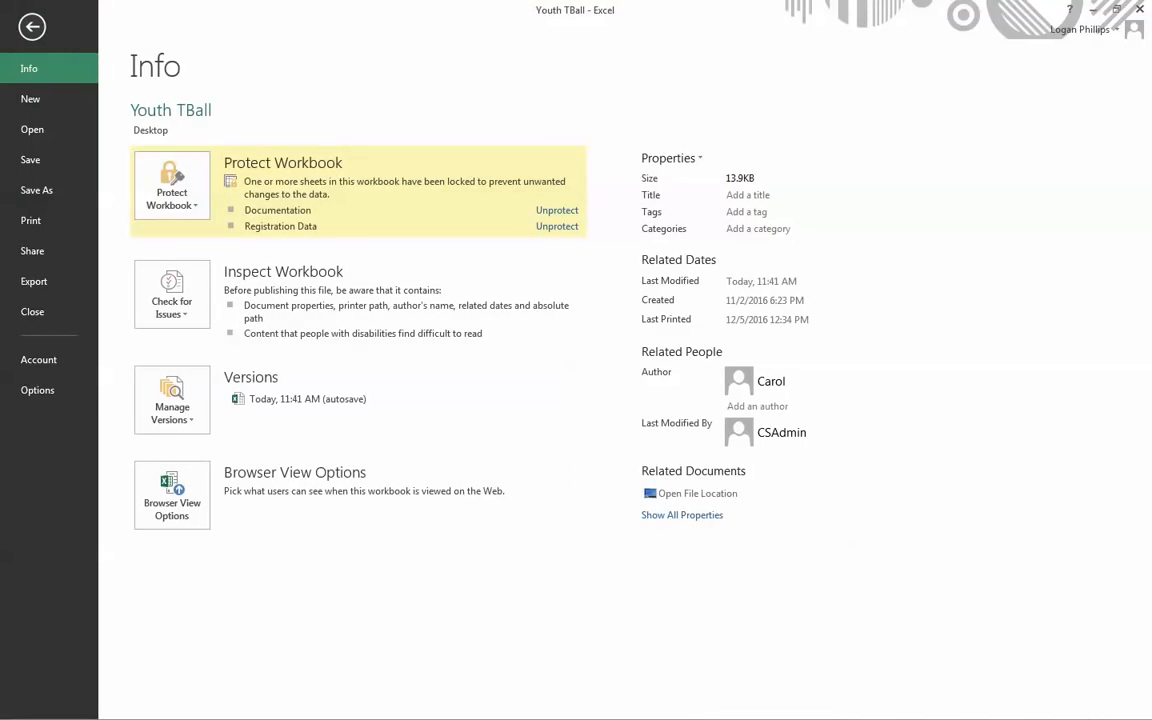
pyautogui.click(37, 390)
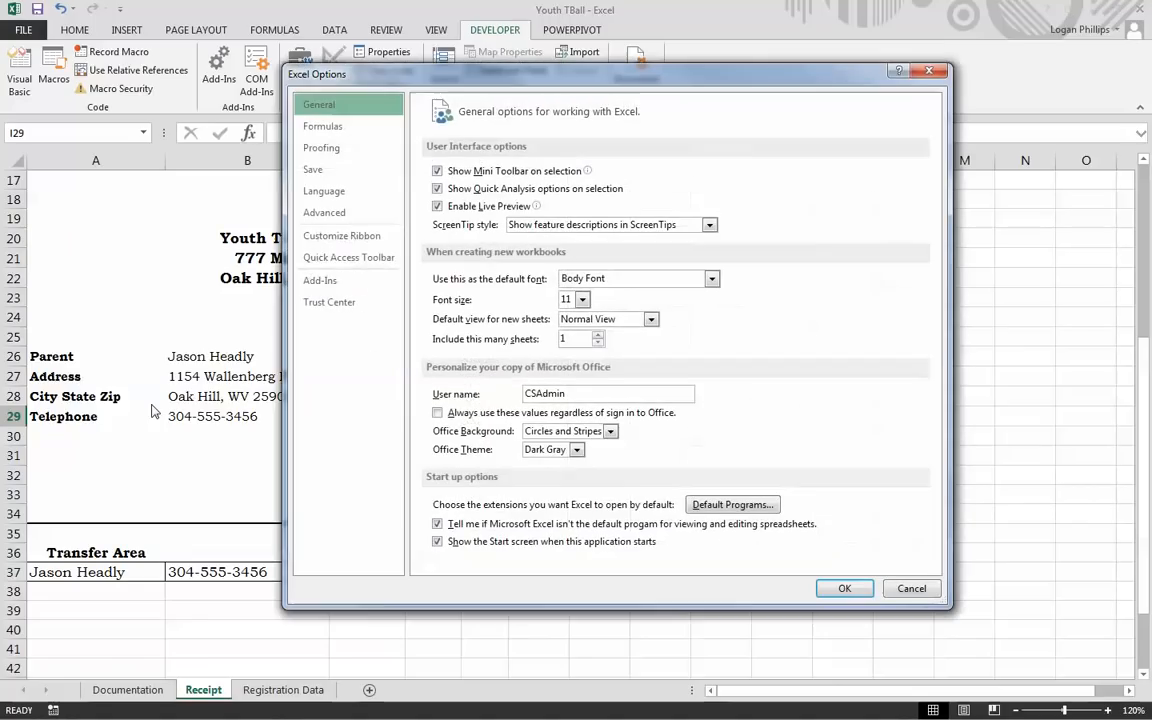
pyautogui.click(352, 236)
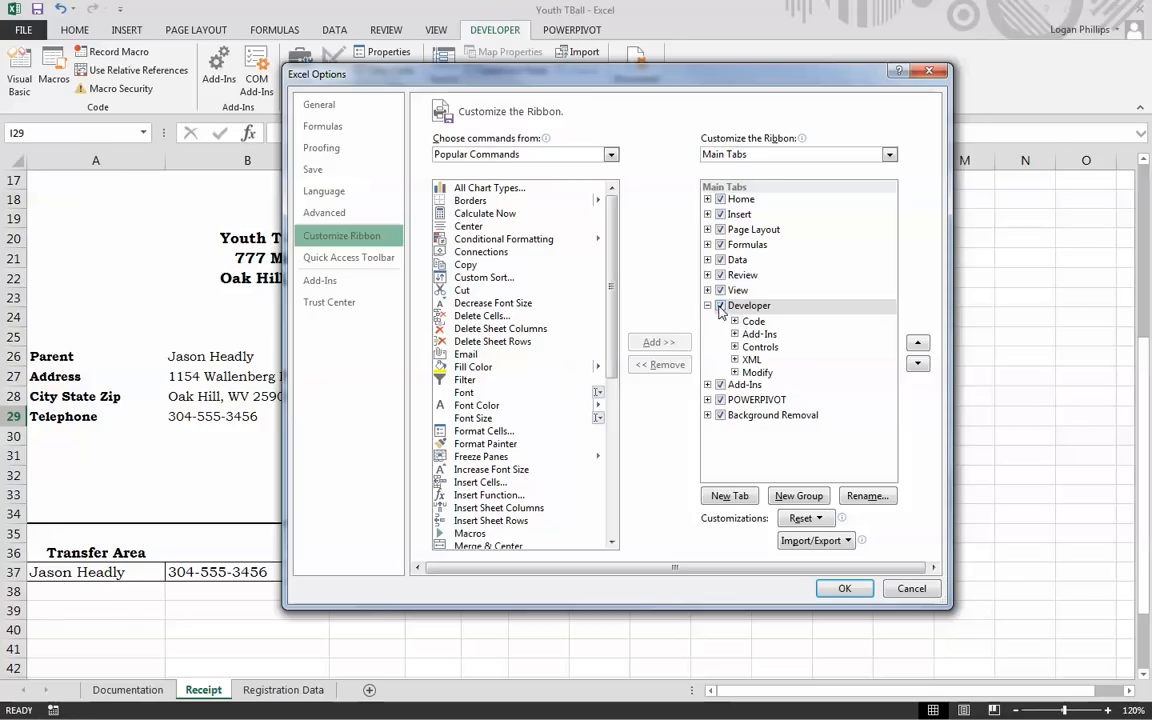
pyautogui.click(843, 588)
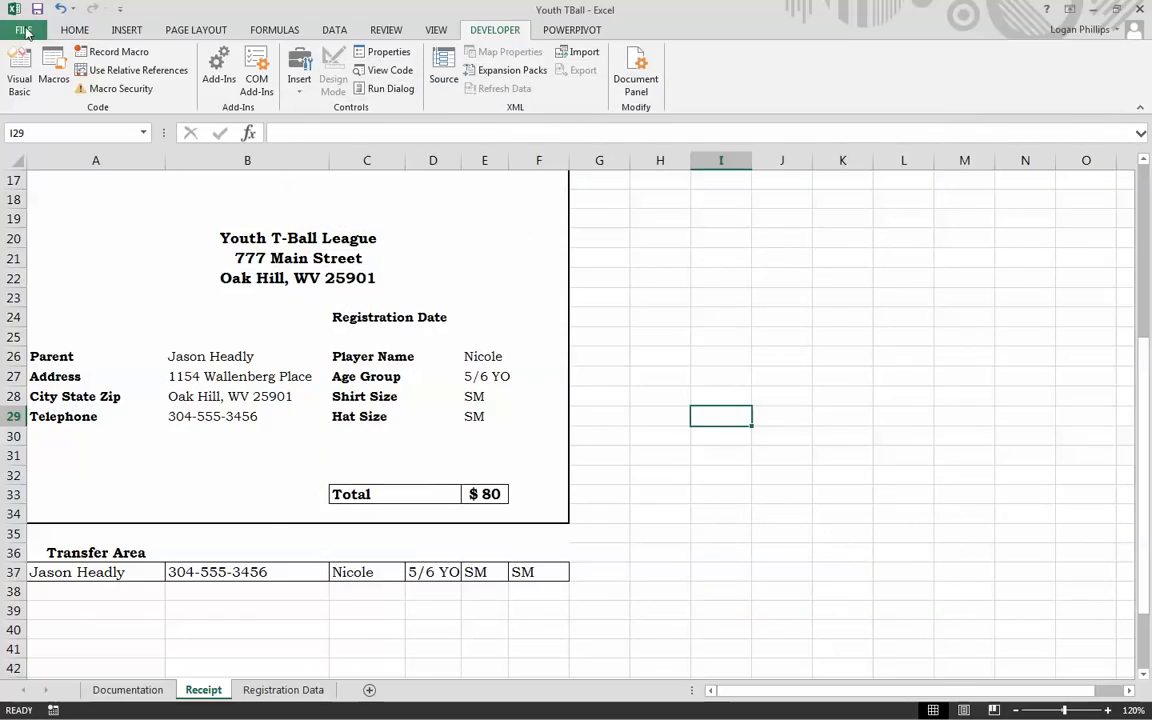
pyautogui.click(24, 30)
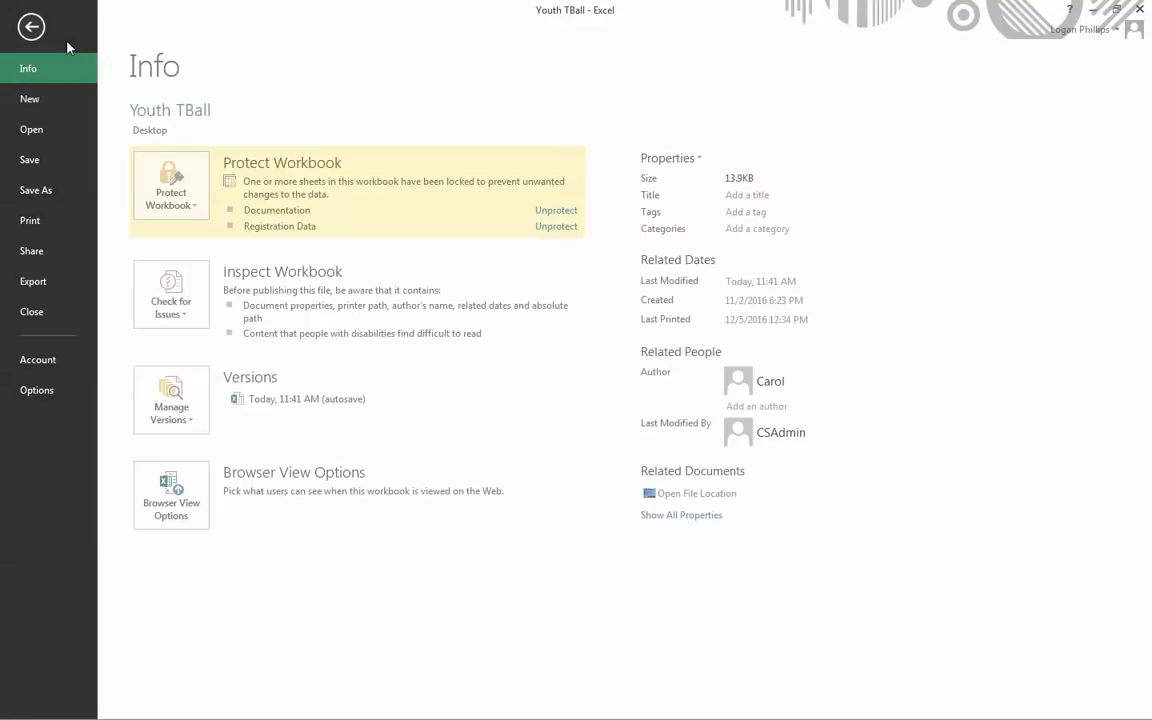
pyautogui.click(43, 173)
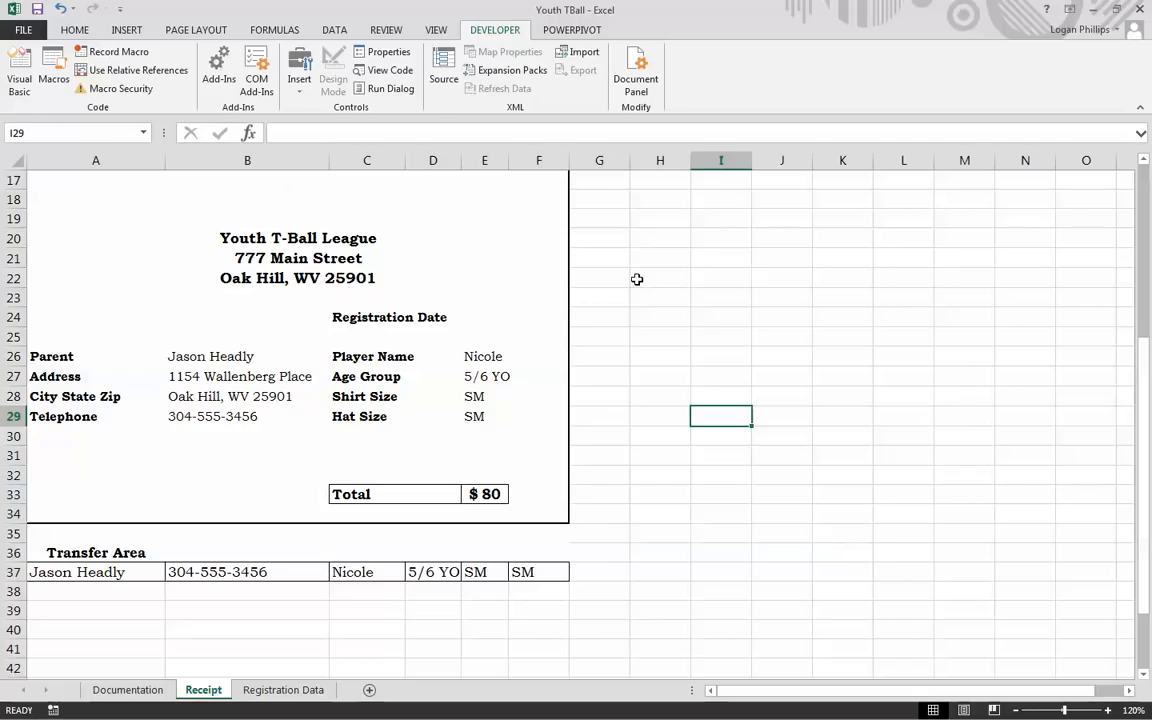
# Step: From H18, record macro PDF_TBRecipt with Ctrl+r and a description saving A17:F34 as PDF
pyautogui.scroll(5, 662, 532)
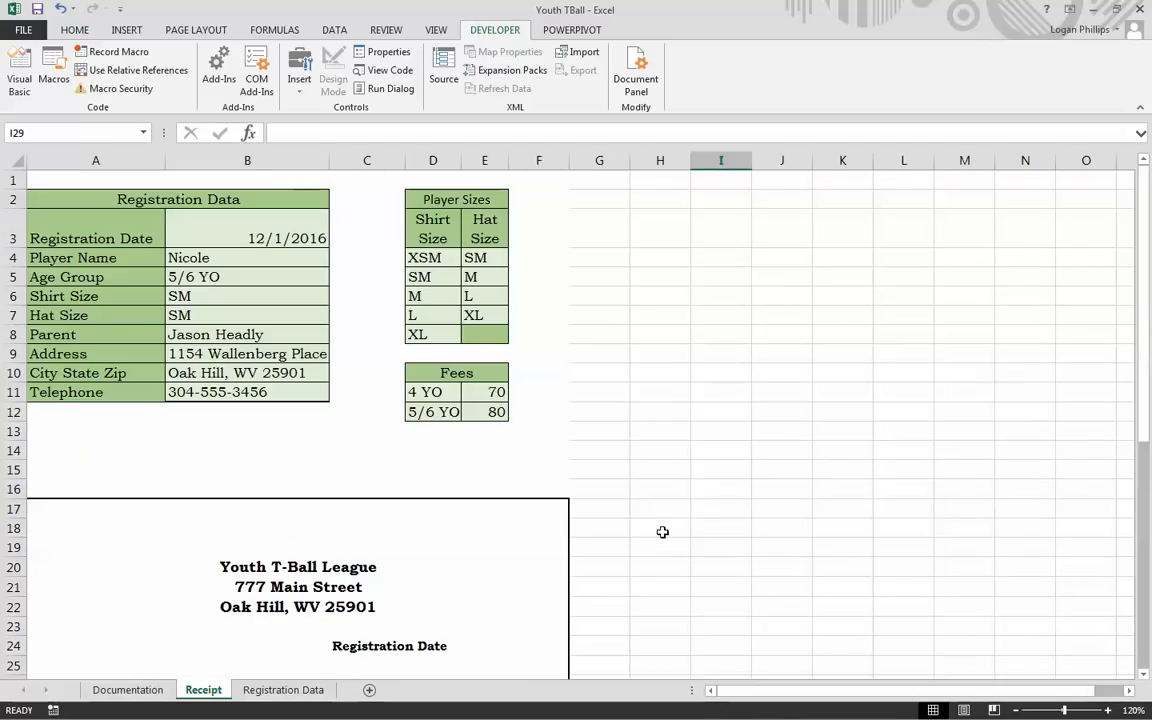
pyautogui.click(662, 532)
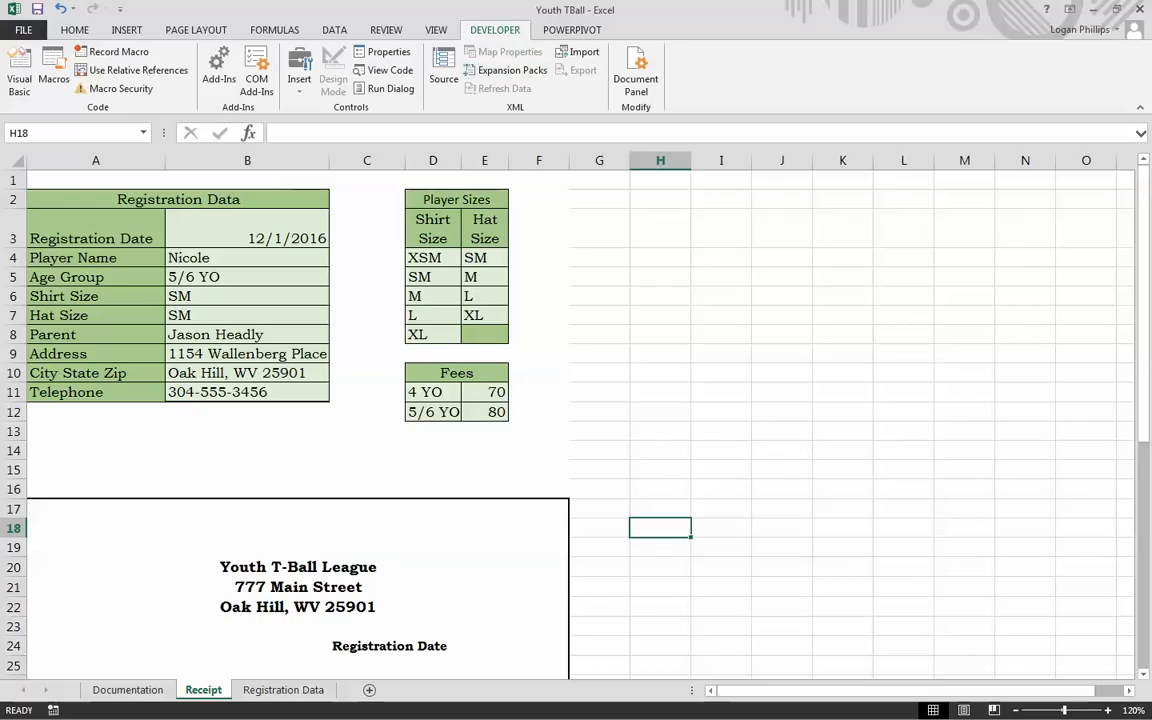
pyautogui.click(88, 46)
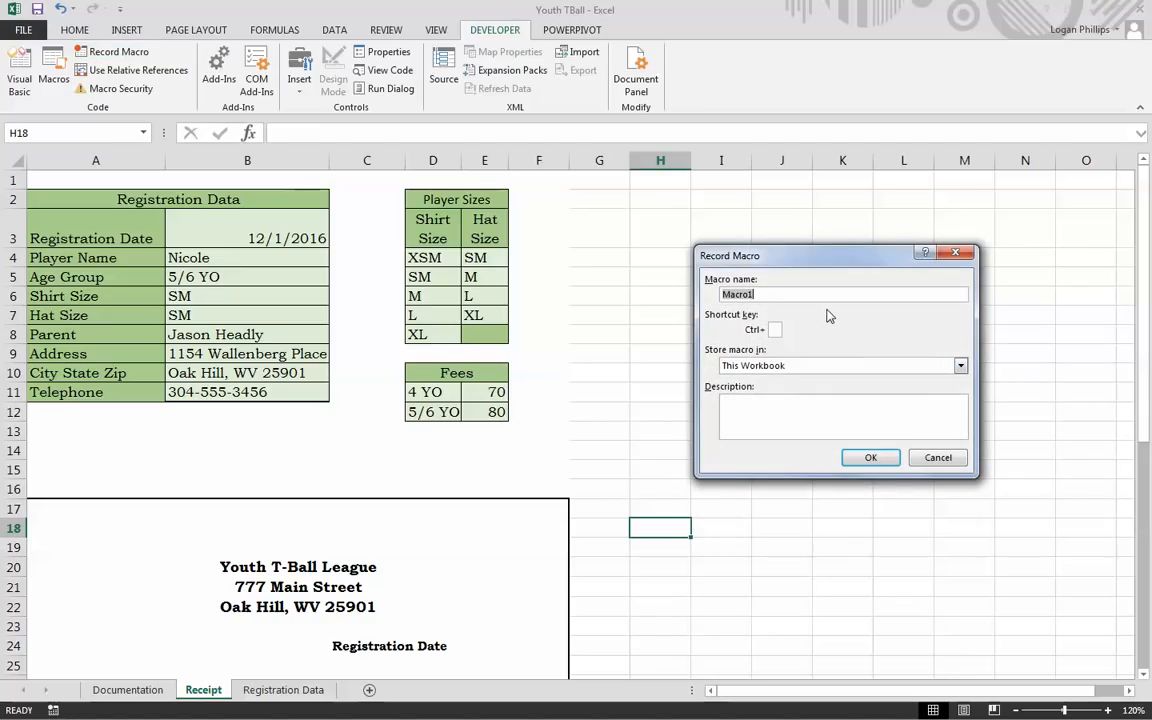
pyautogui.write('PDF_TBRecipt')
pyautogui.click(775, 329)
pyautogui.write('r')
pyautogui.click(778, 415)
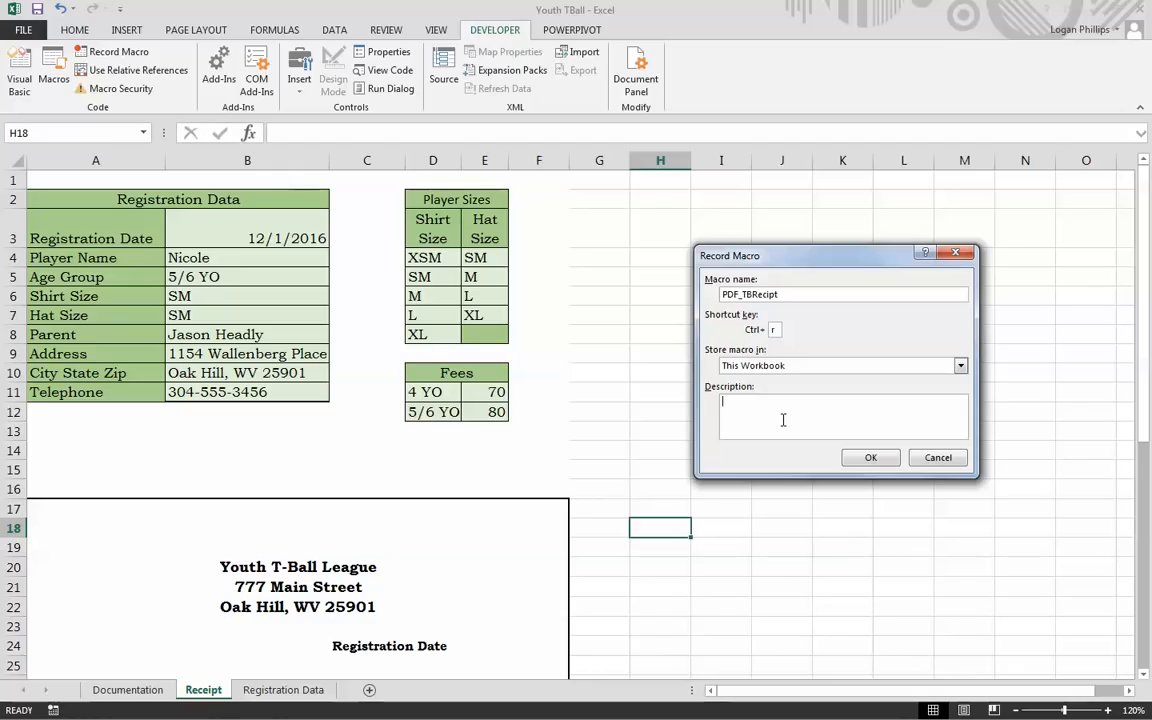
pyautogui.write('Created 12/1/2016. Save recipt are: range A17:F34 as PDF ')
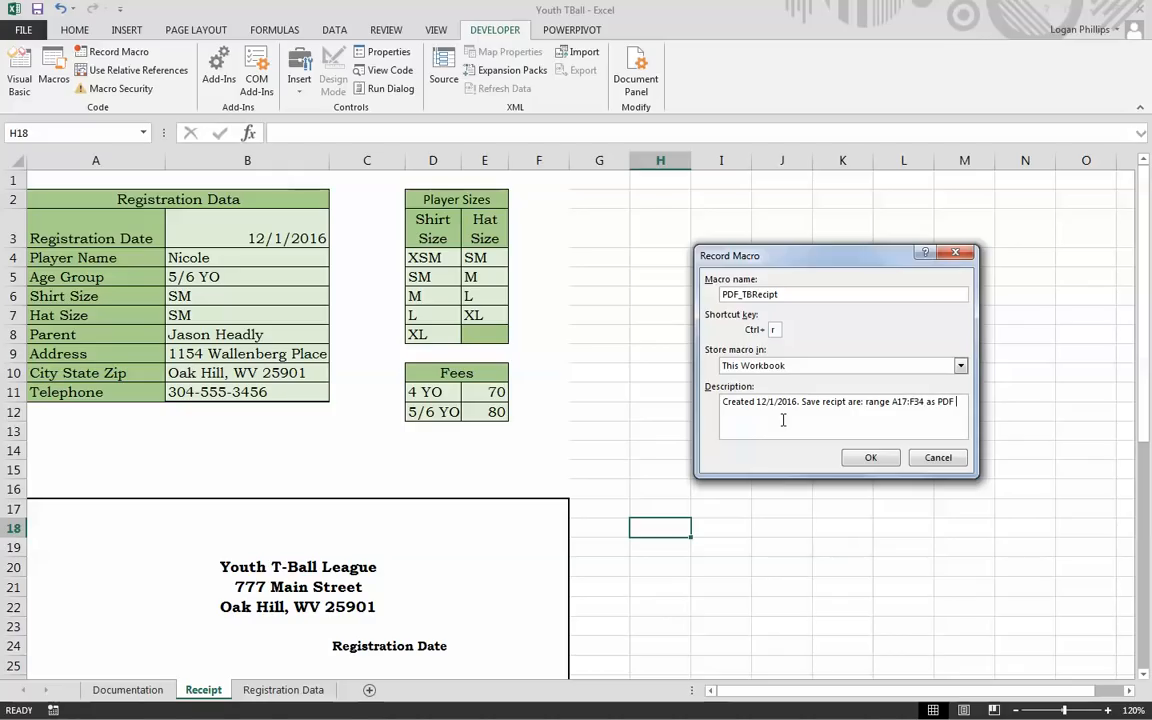
pyautogui.write('File')
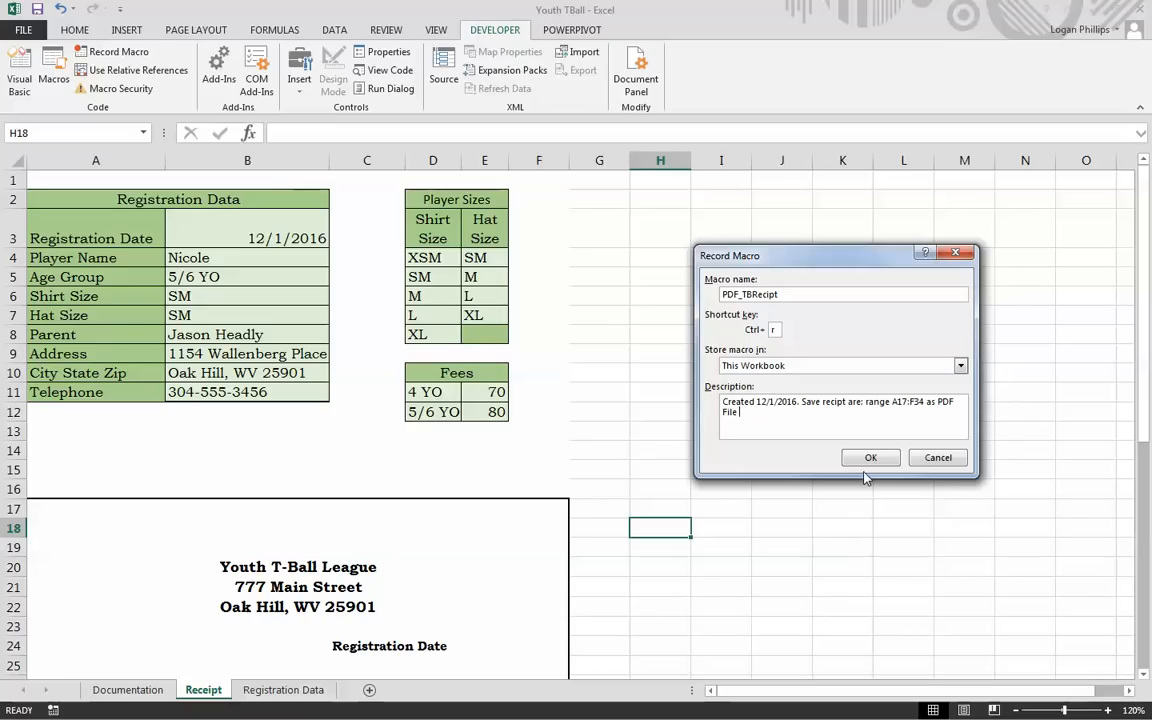
# Step: Confirm the Record Macro dialog to begin recording PDF_TBRecipt, stored in This Workbook with Ctrl+r
pyautogui.click(869, 457)
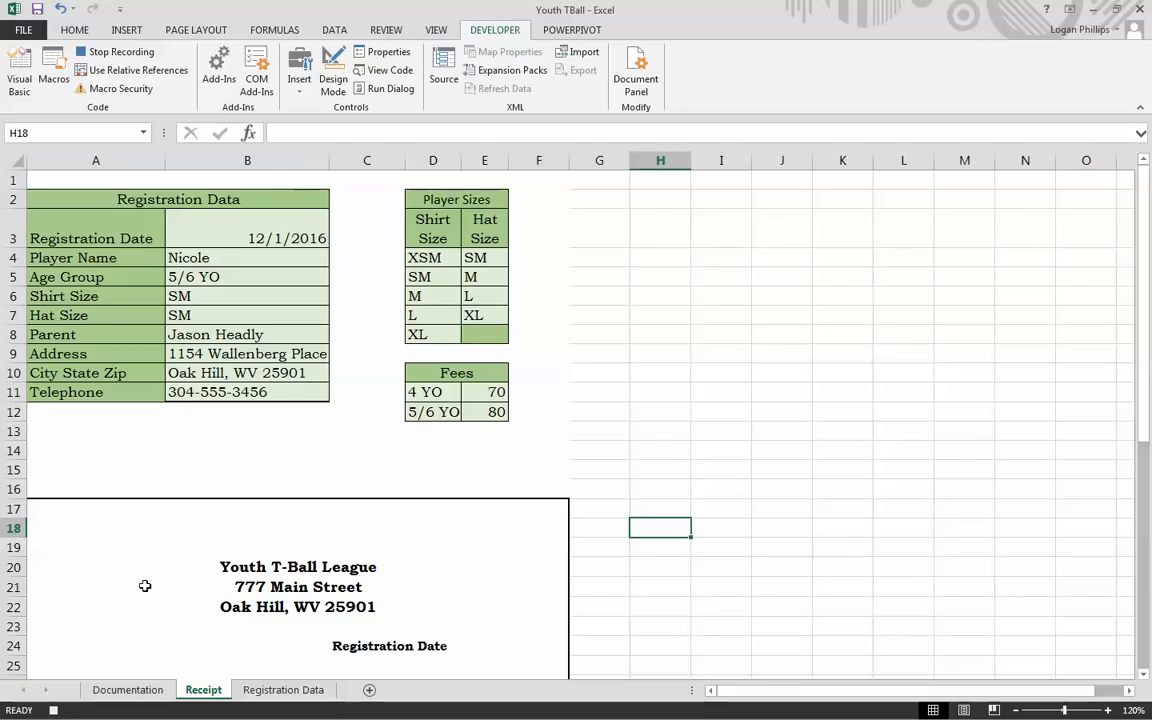
# Step: Starting from A1, select the receipt form A17:F34 and set it as the print area
pyautogui.click(95, 180)
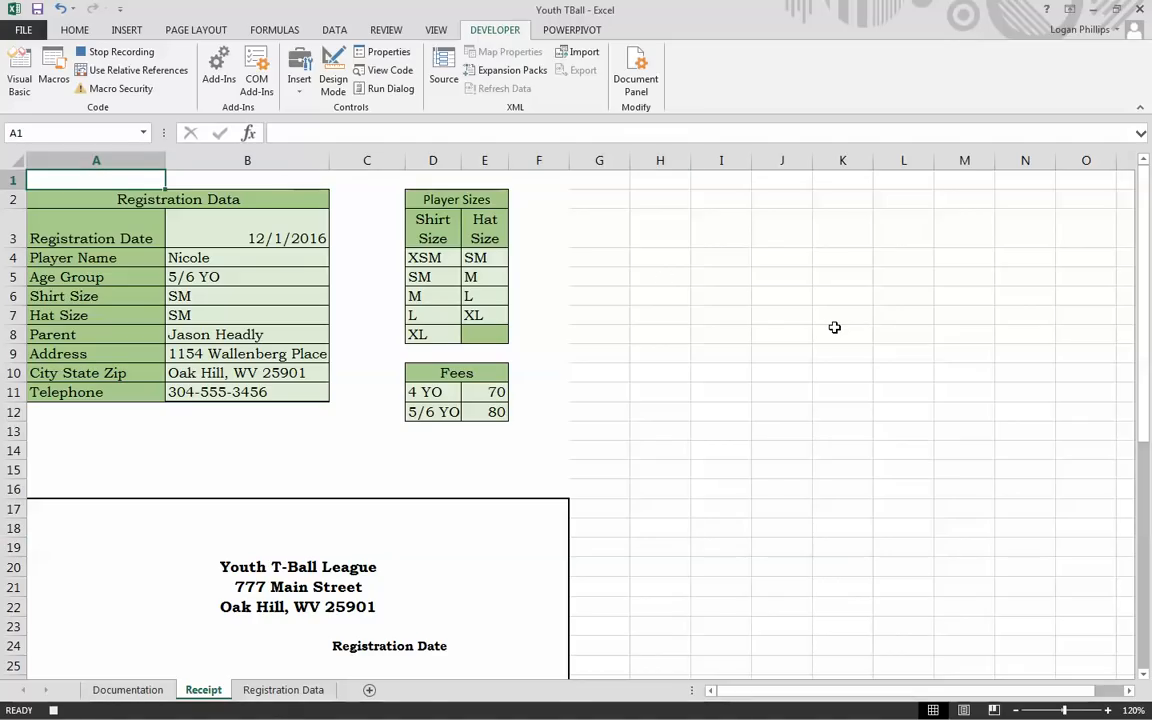
pyautogui.scroll(-5, 851, 434)
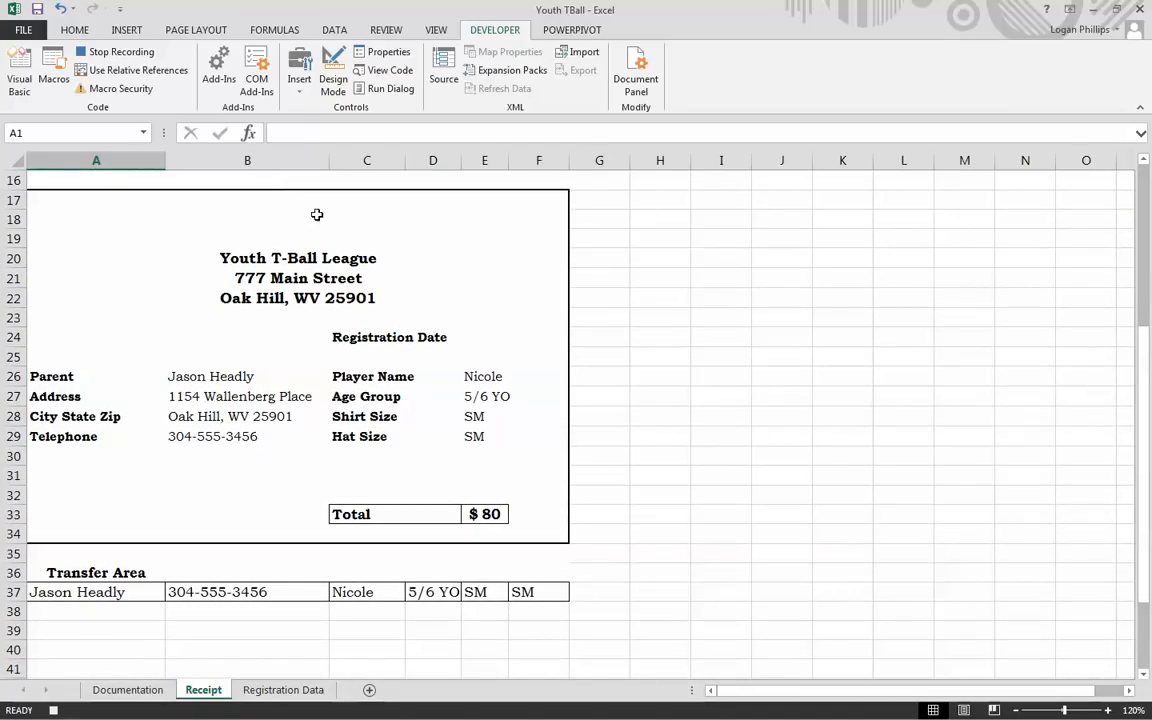
pyautogui.click(52, 197)
pyautogui.moveTo(54, 199); pyautogui.dragTo(486, 543)
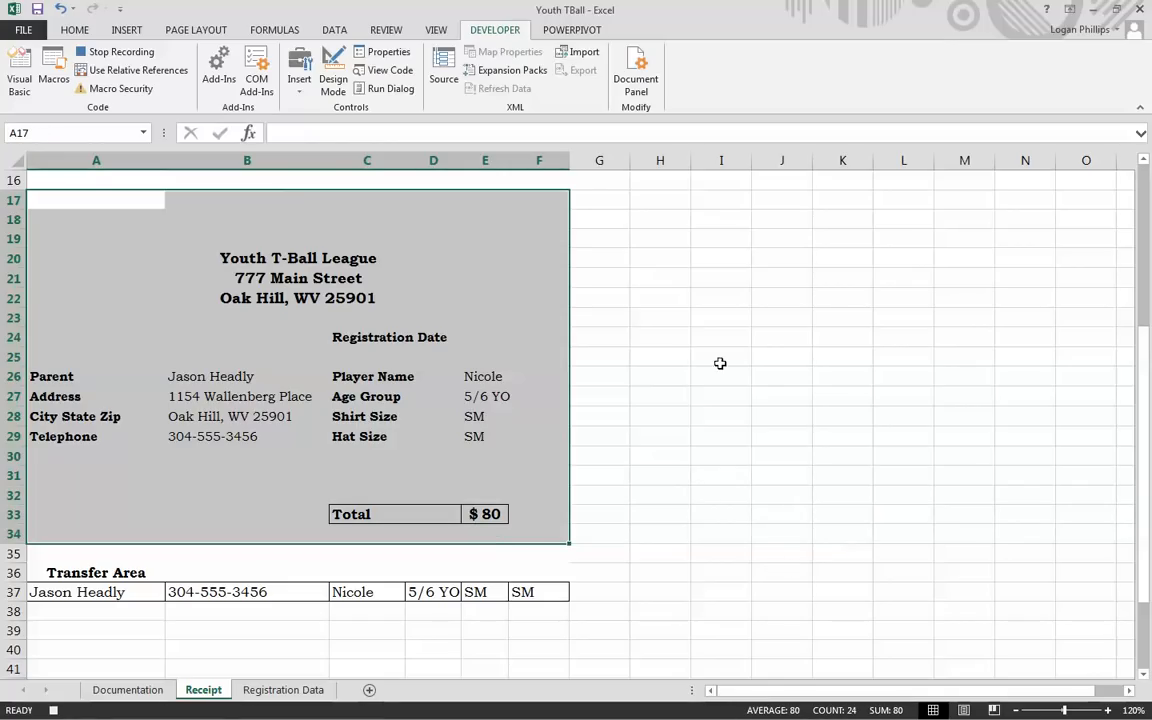
pyautogui.click(75, 30)
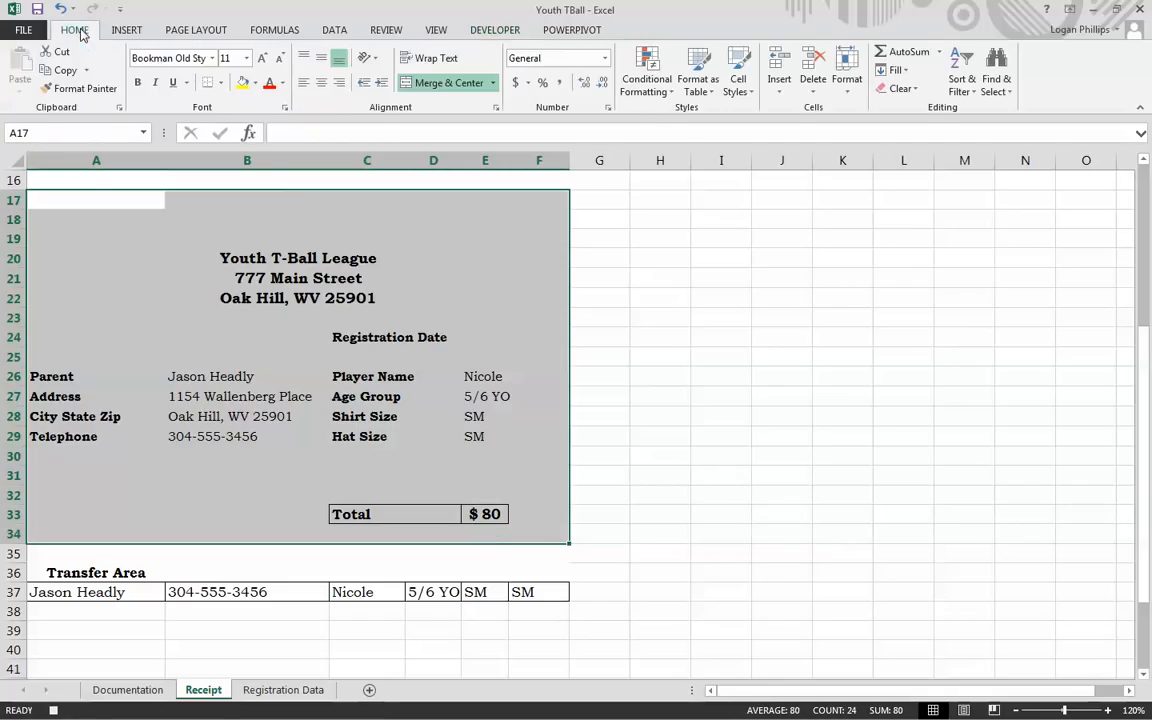
pyautogui.click(185, 31)
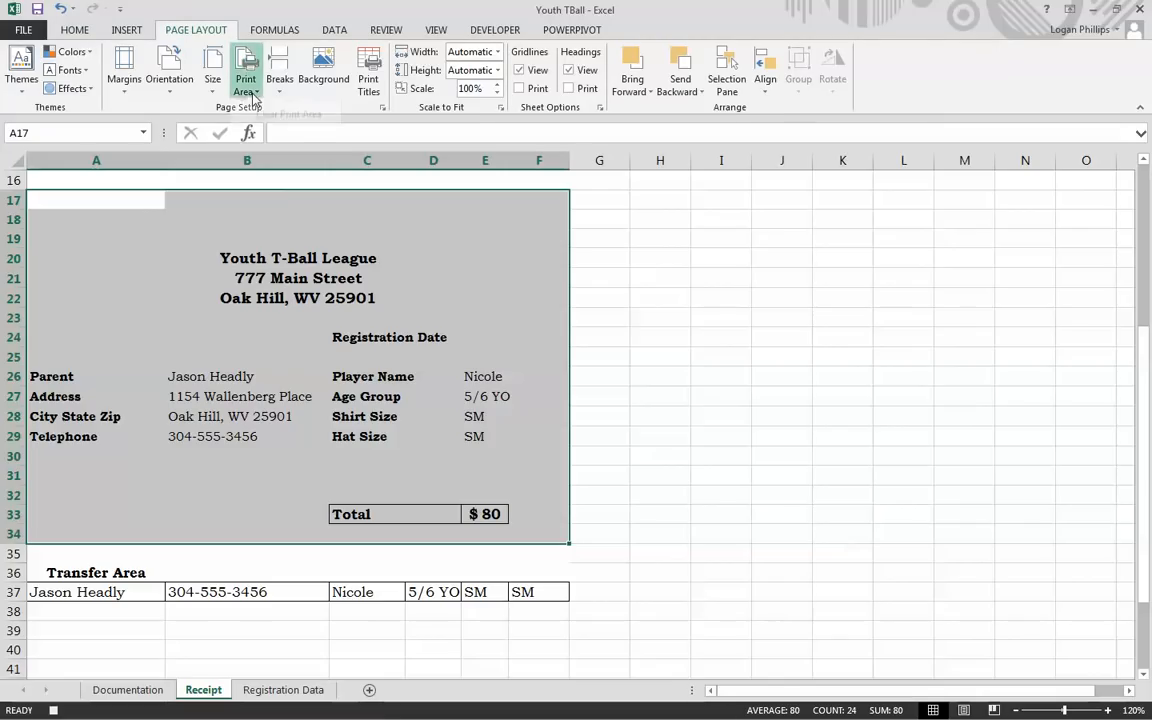
pyautogui.click(246, 88)
pyautogui.click(262, 108)
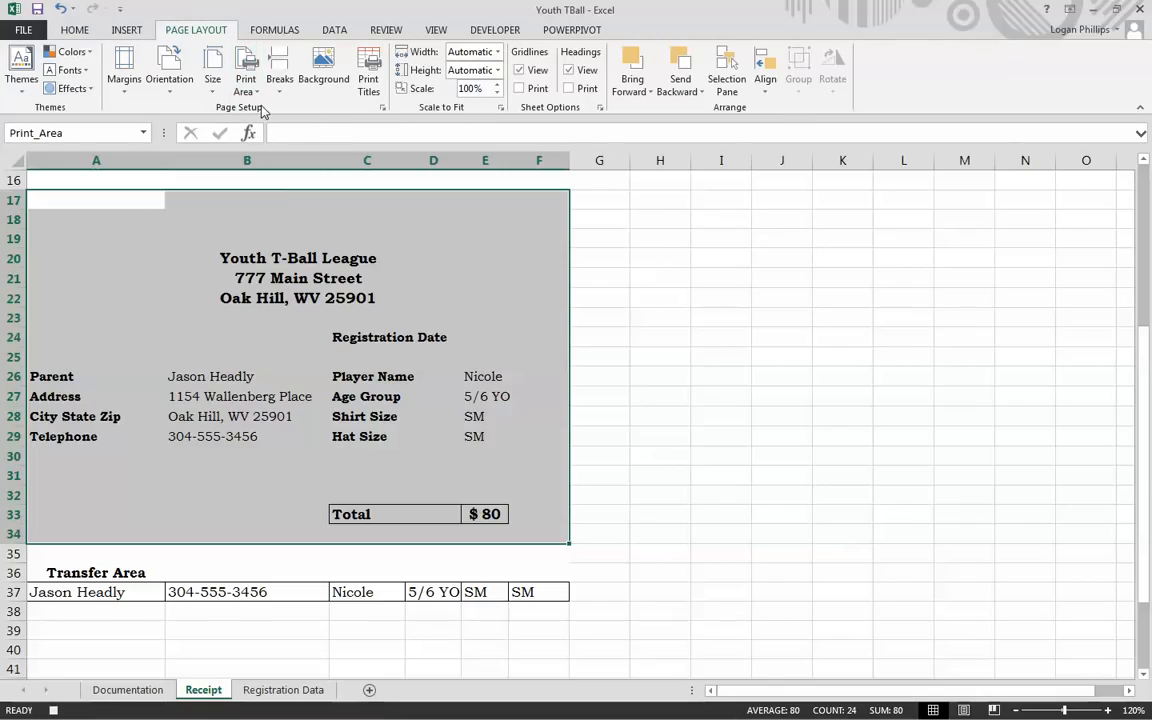
pyautogui.click(382, 107)
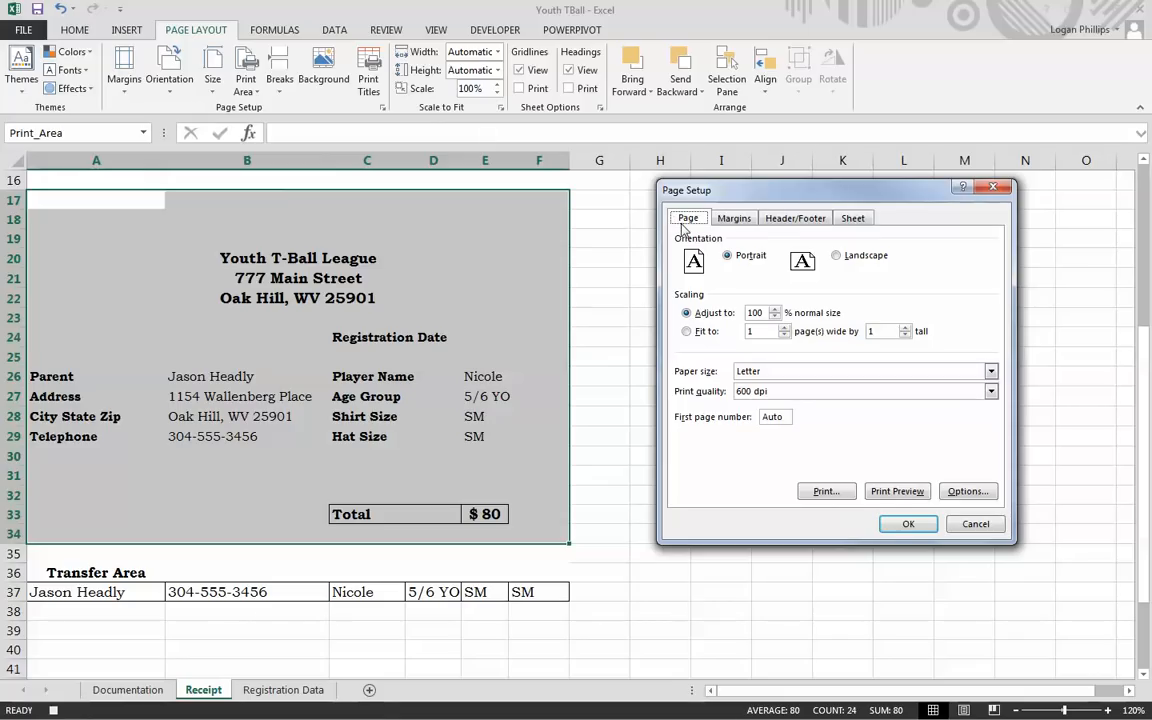
# Step: Add a custom centred page header 'T-Ball Registration Reciept' and close Page Setup
pyautogui.click(805, 219)
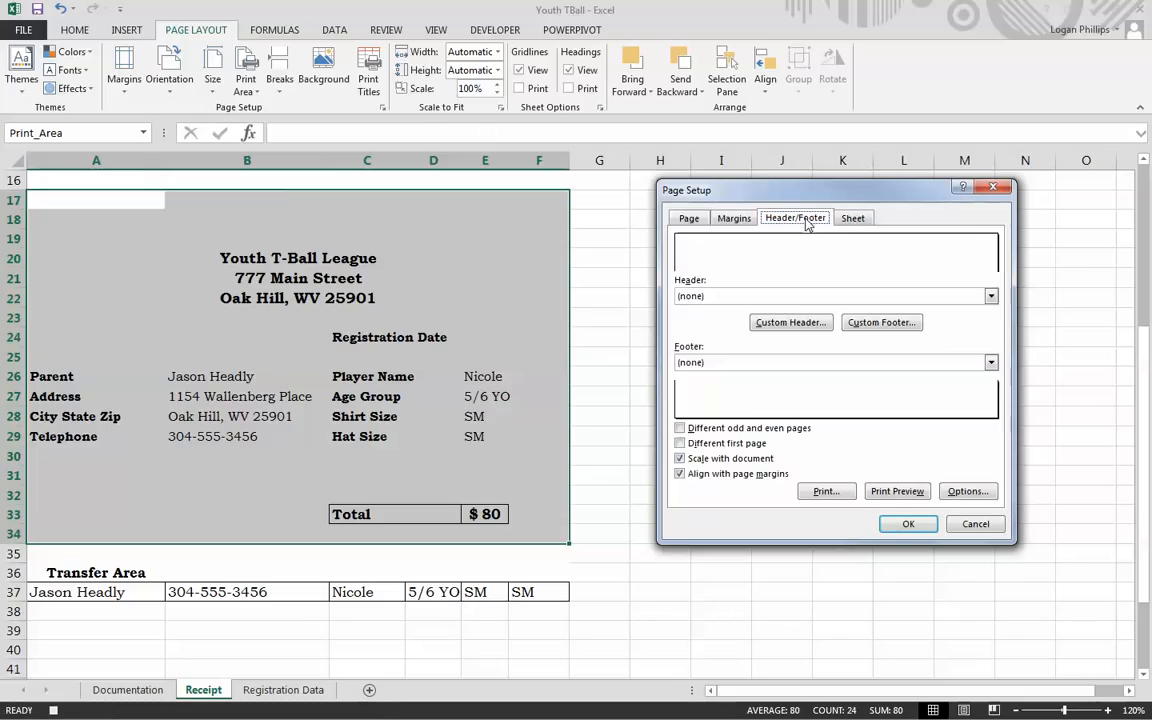
pyautogui.click(793, 322)
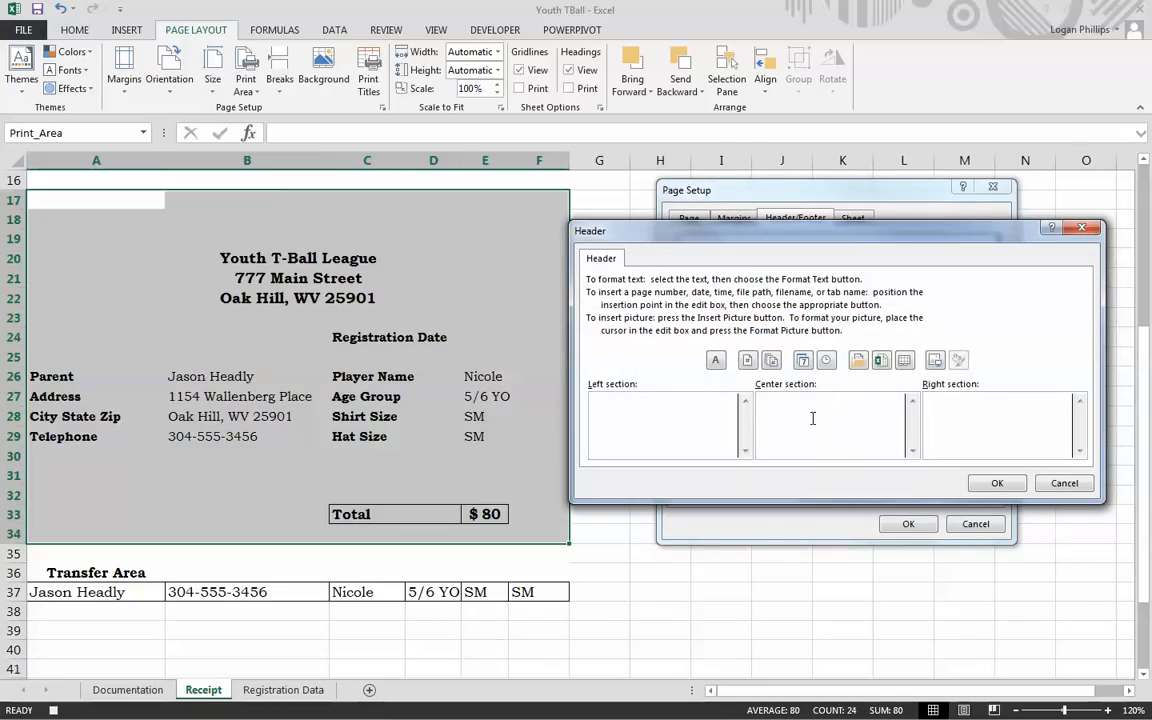
pyautogui.click(813, 418)
pyautogui.write('T-Ball Registration Reciept')
pyautogui.click(996, 485)
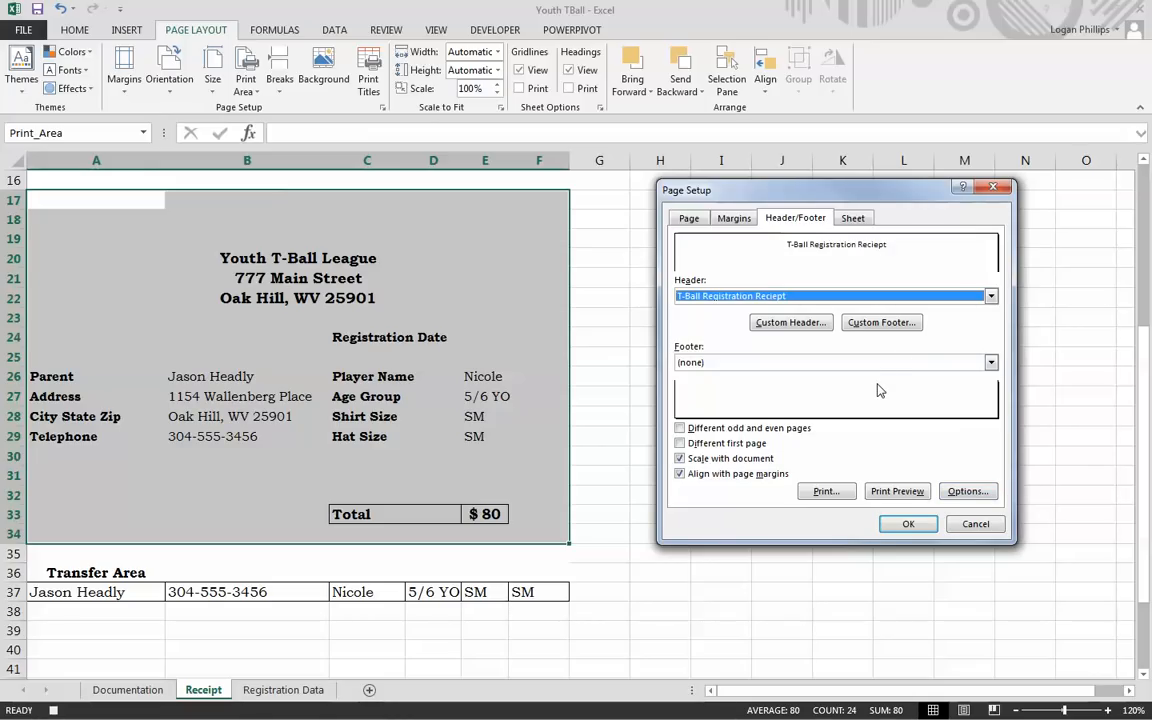
pyautogui.click(910, 524)
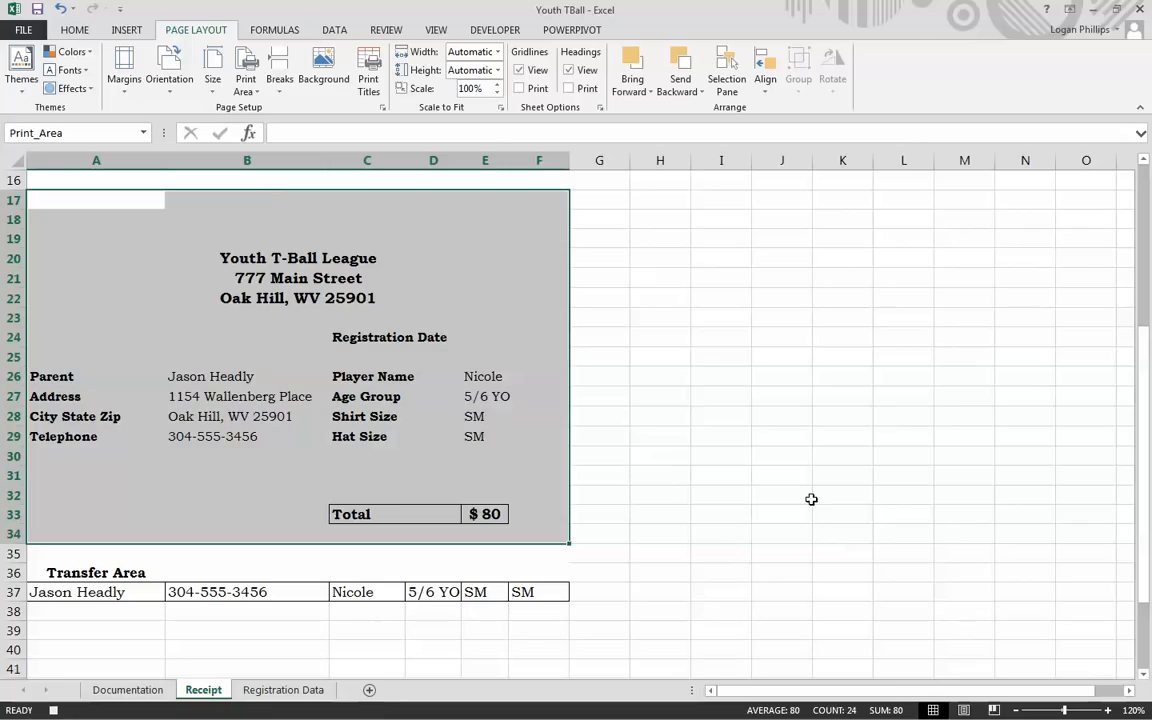
# Step: Export the receipt as PDF 'Reciept', replacing the existing reciept.pdf, and close the opened PDF
pyautogui.click(27, 33)
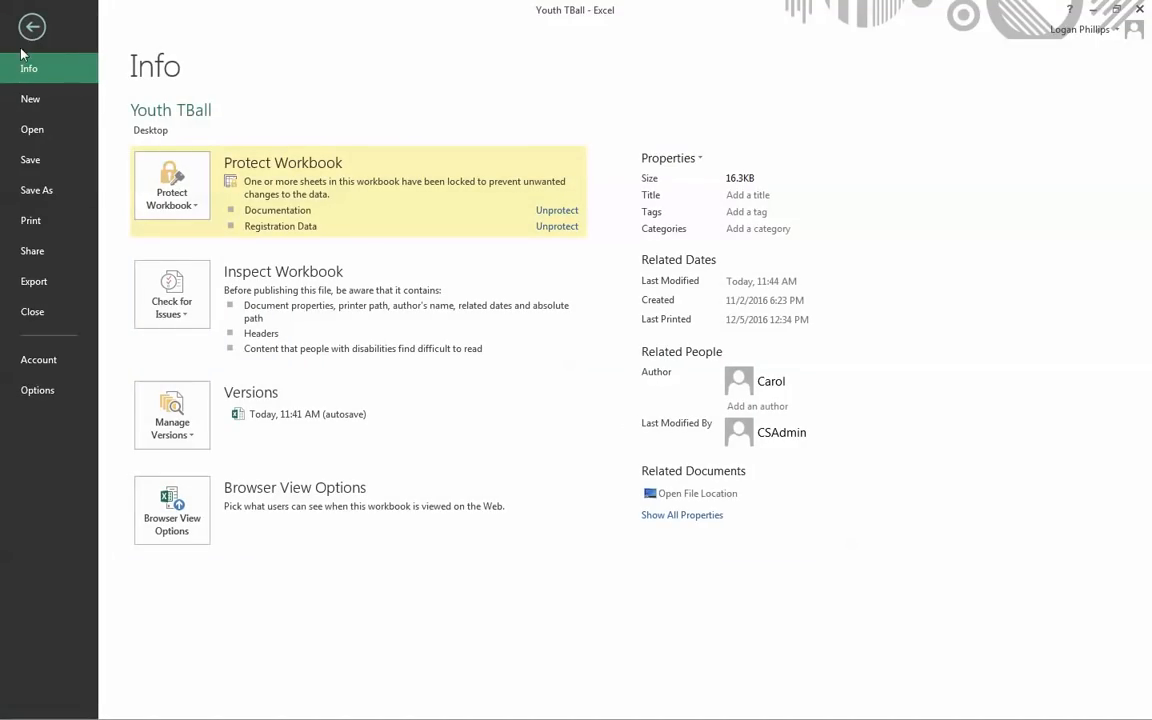
pyautogui.click(59, 294)
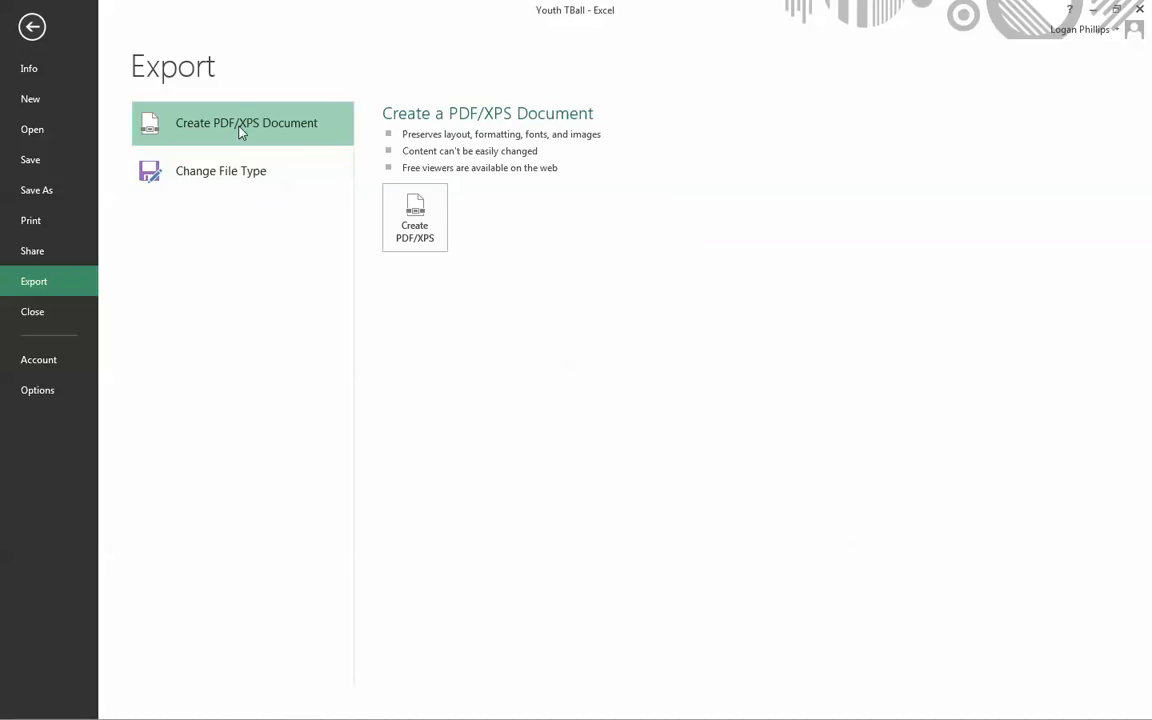
pyautogui.click(416, 222)
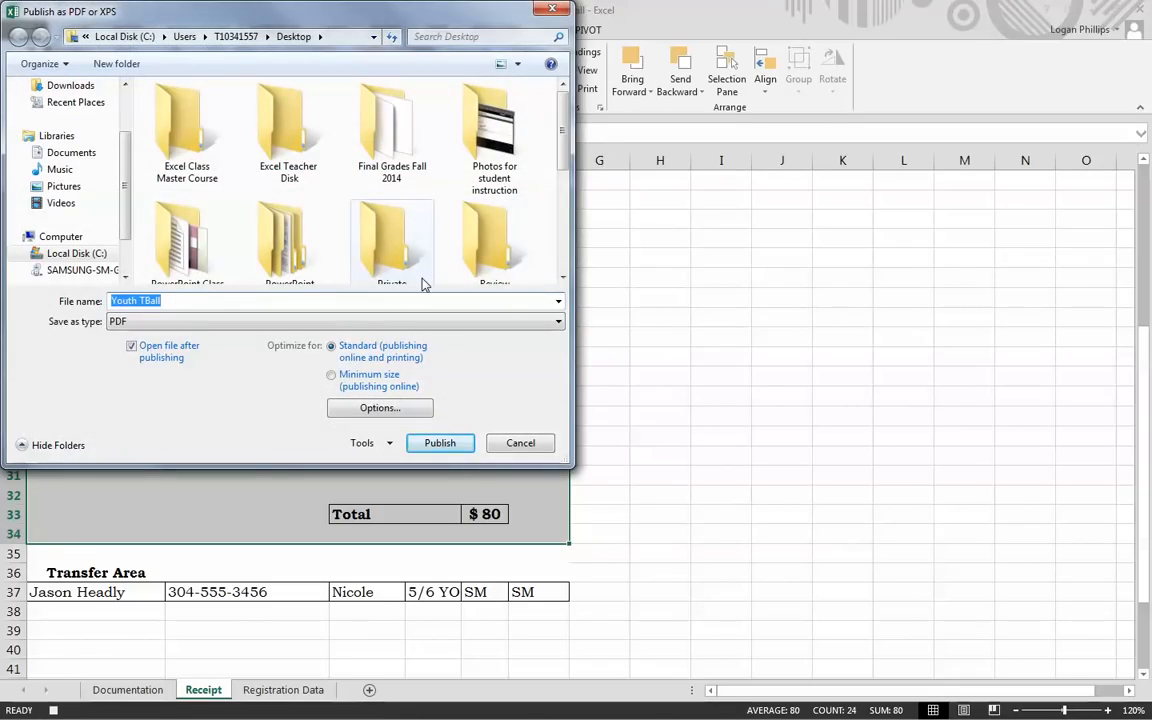
pyautogui.write('Re')
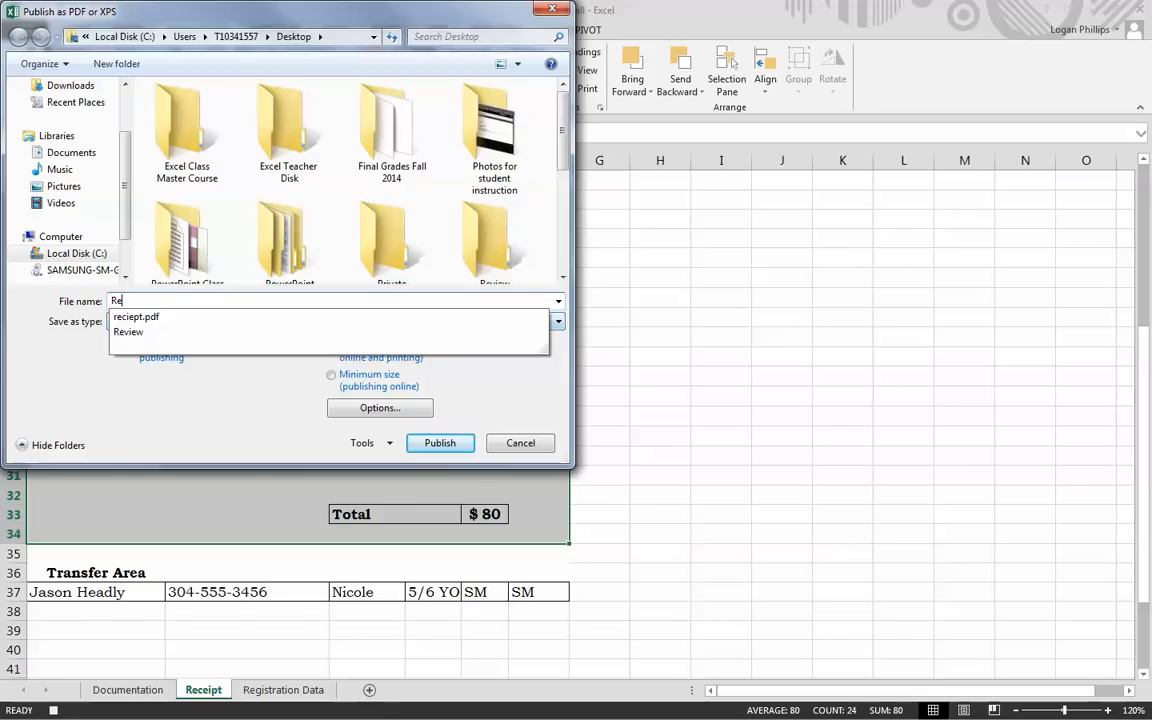
pyautogui.write('ciept')
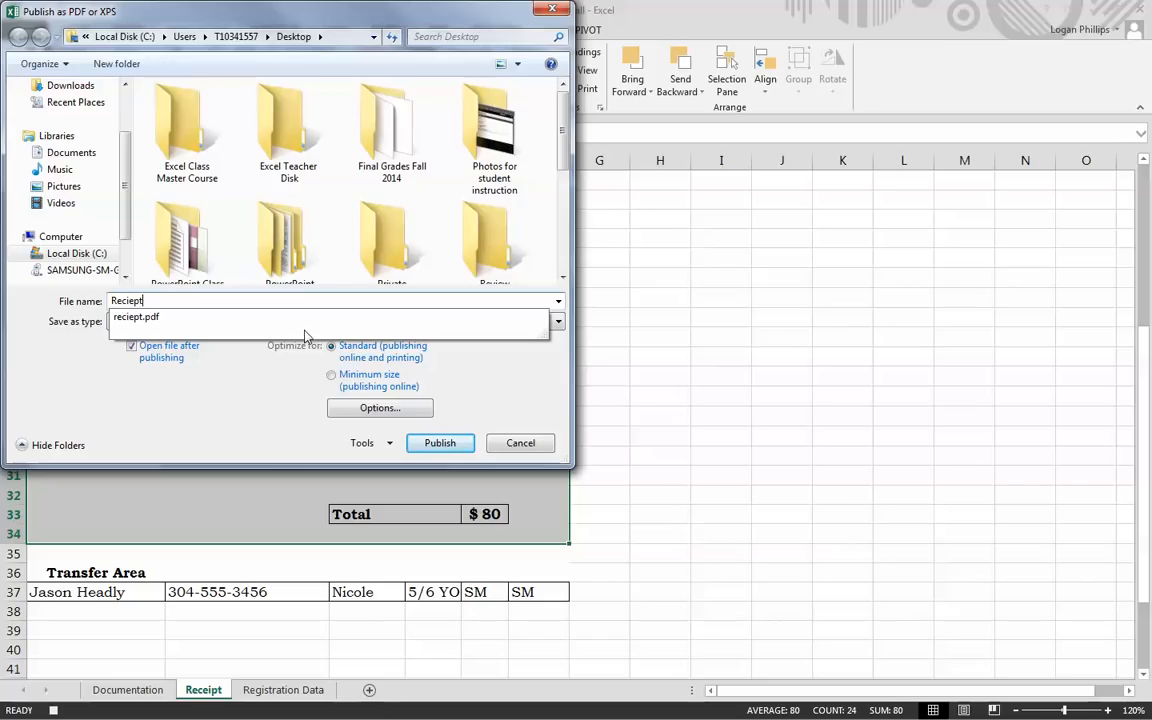
pyautogui.click(290, 422)
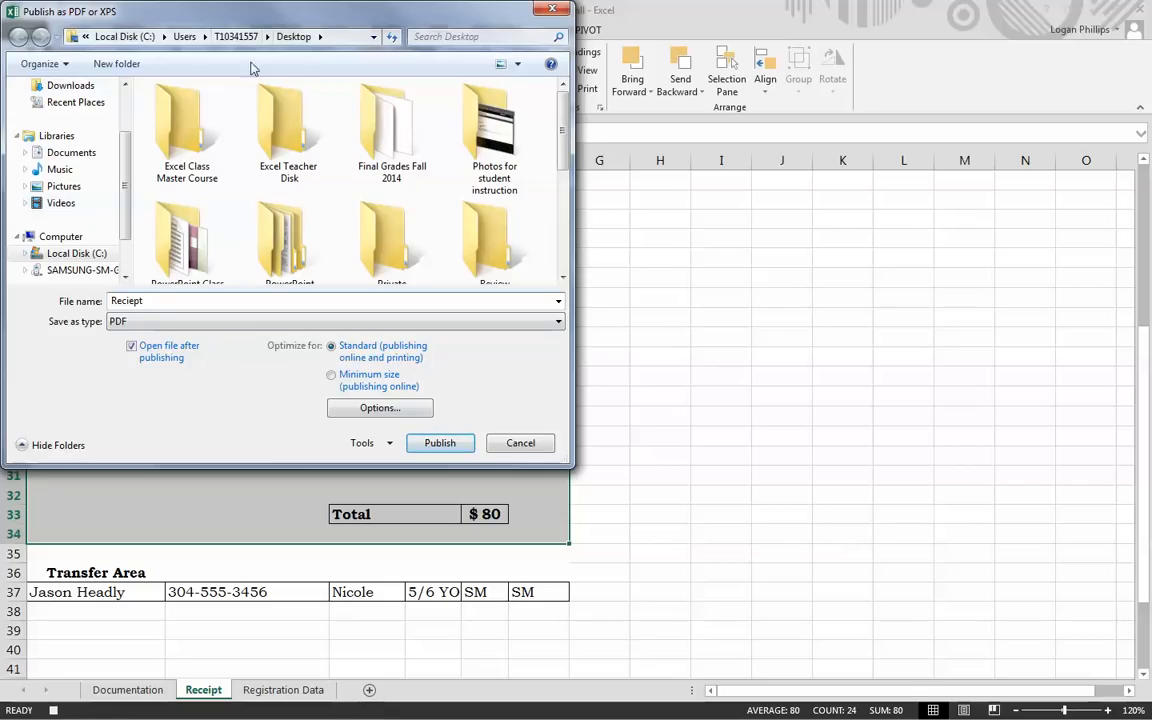
pyautogui.click(438, 446)
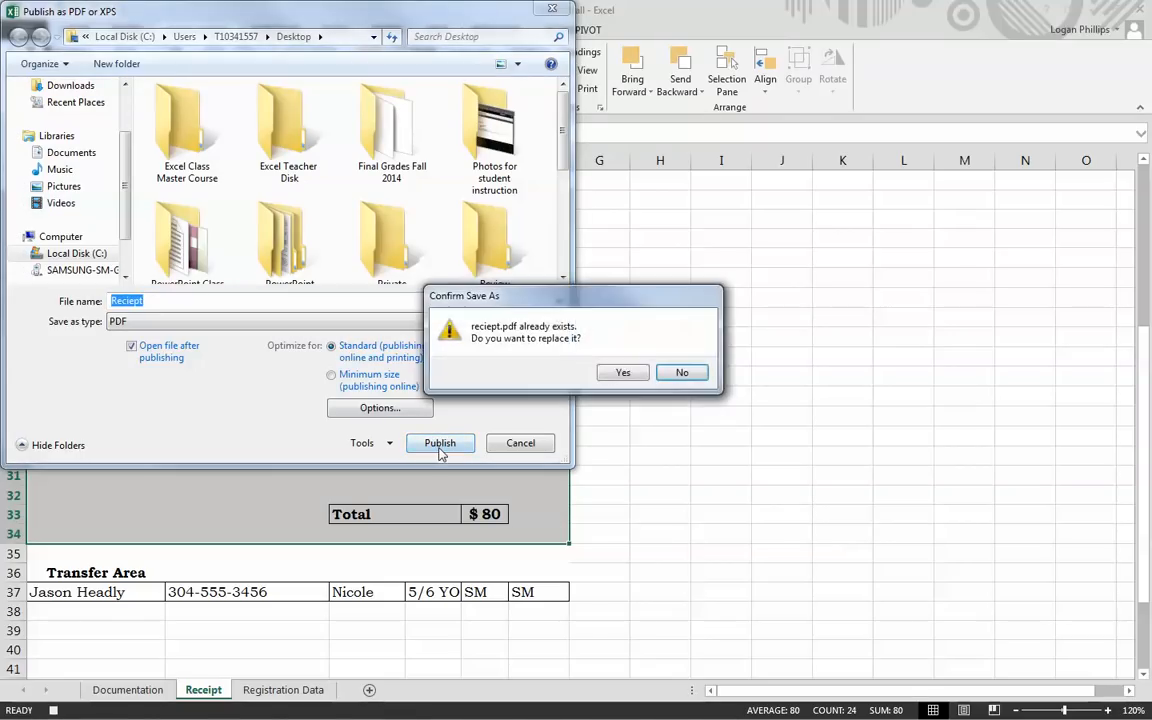
pyautogui.click(621, 372)
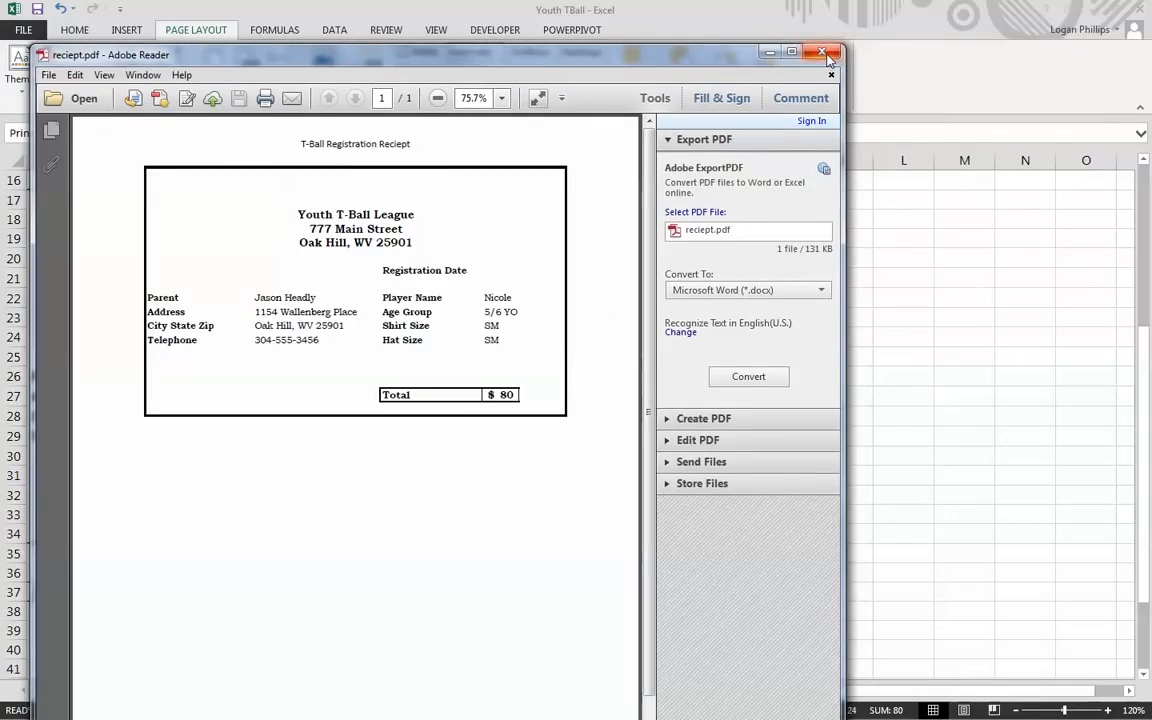
pyautogui.click(823, 52)
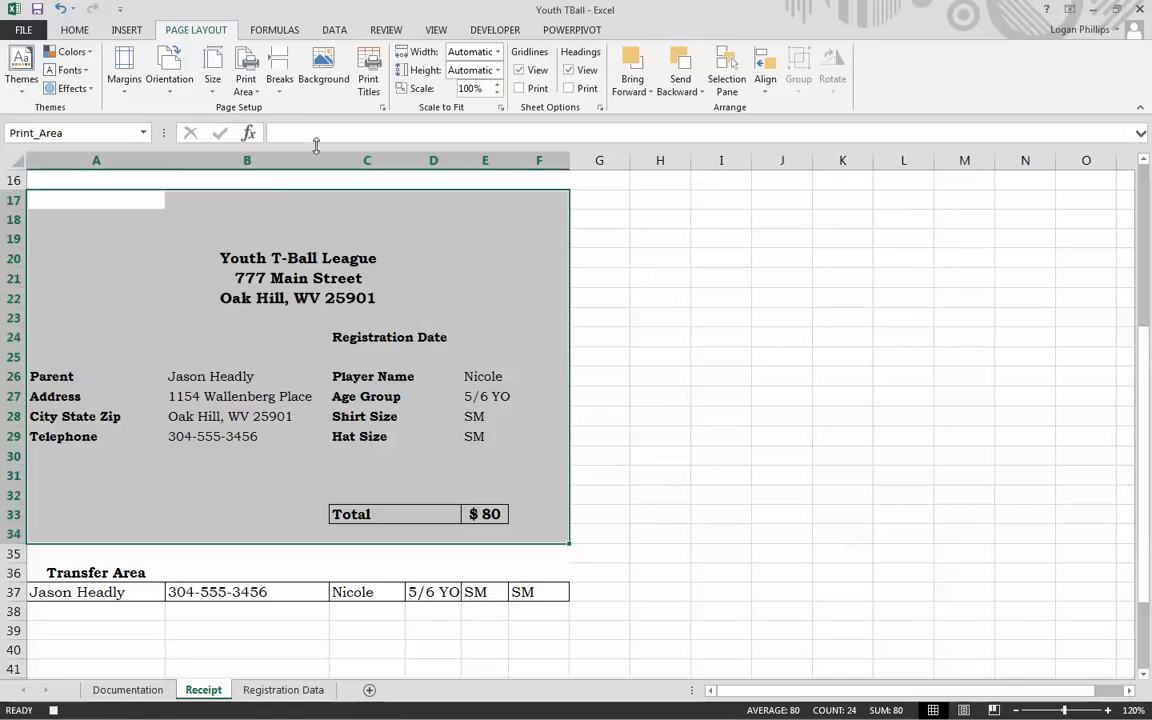
# Step: Clear the print area and delete the centre header text so no page header remains
pyautogui.click(250, 96)
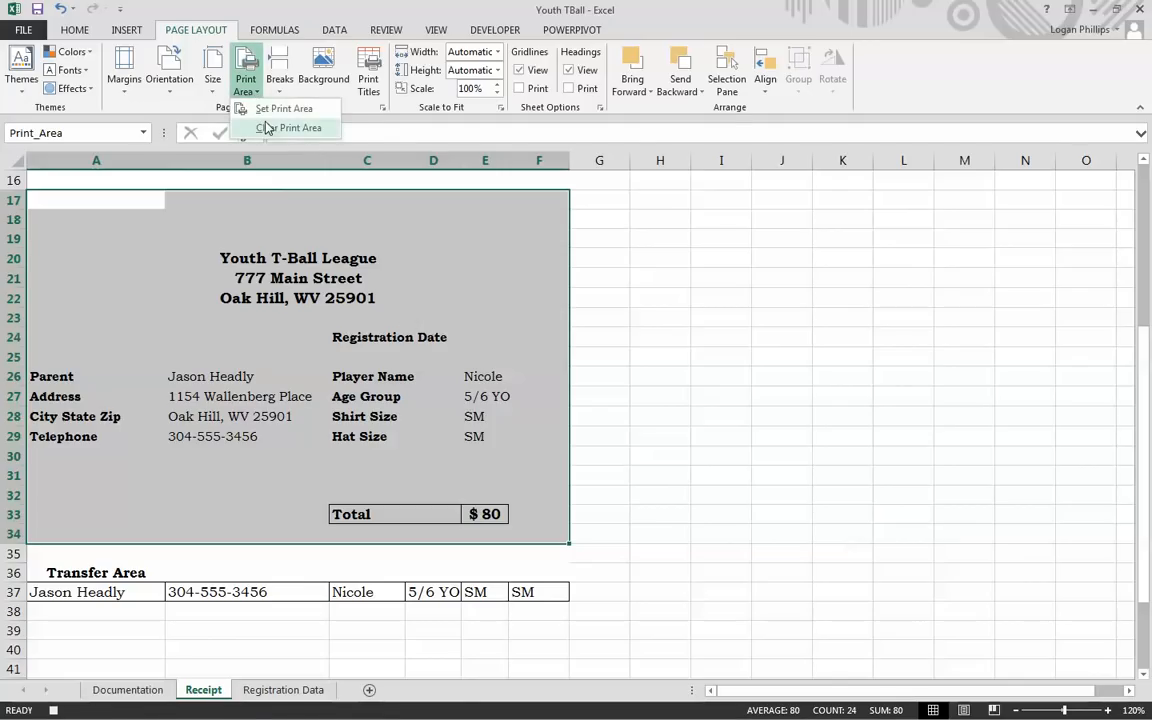
pyautogui.click(268, 126)
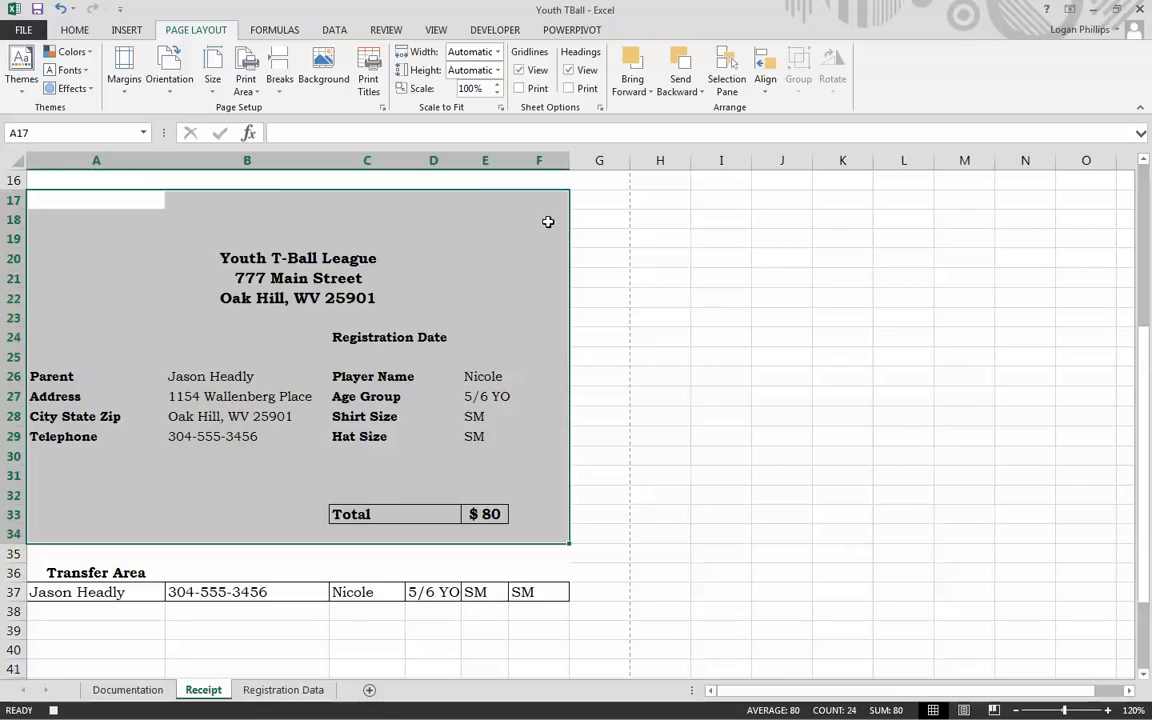
pyautogui.click(382, 107)
pyautogui.click(798, 218)
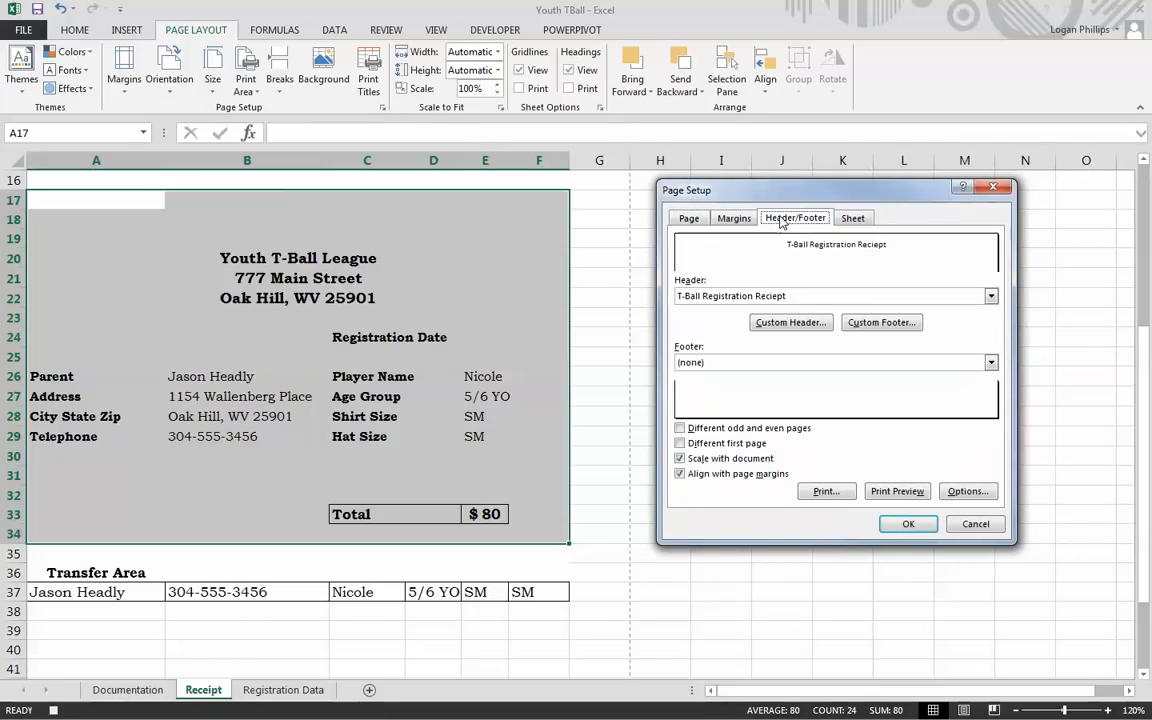
pyautogui.click(800, 323)
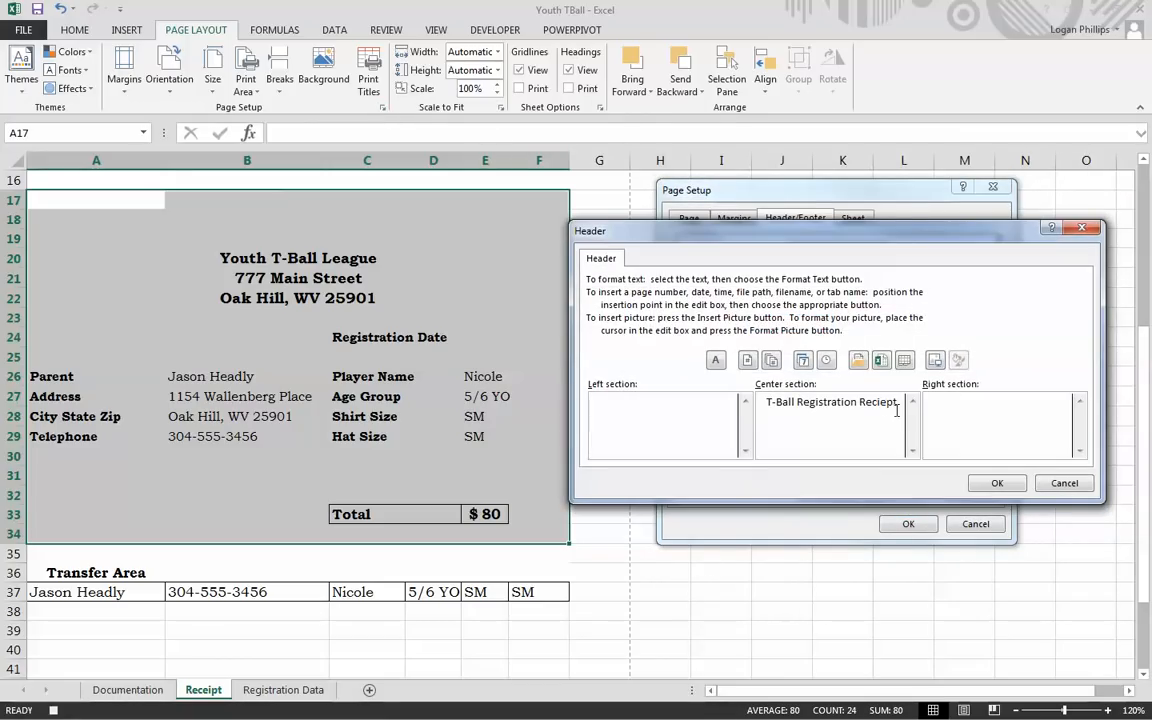
pyautogui.moveTo(897, 403); pyautogui.dragTo(753, 405)
pyautogui.press('Delete')
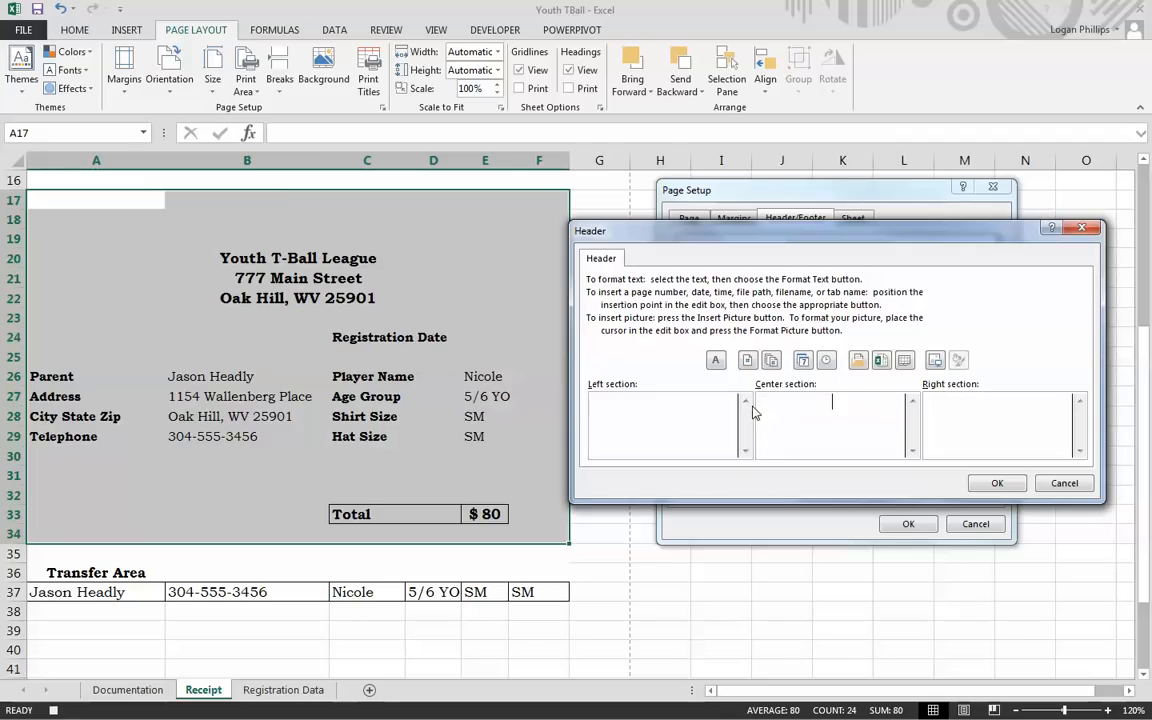
pyautogui.press('Return')
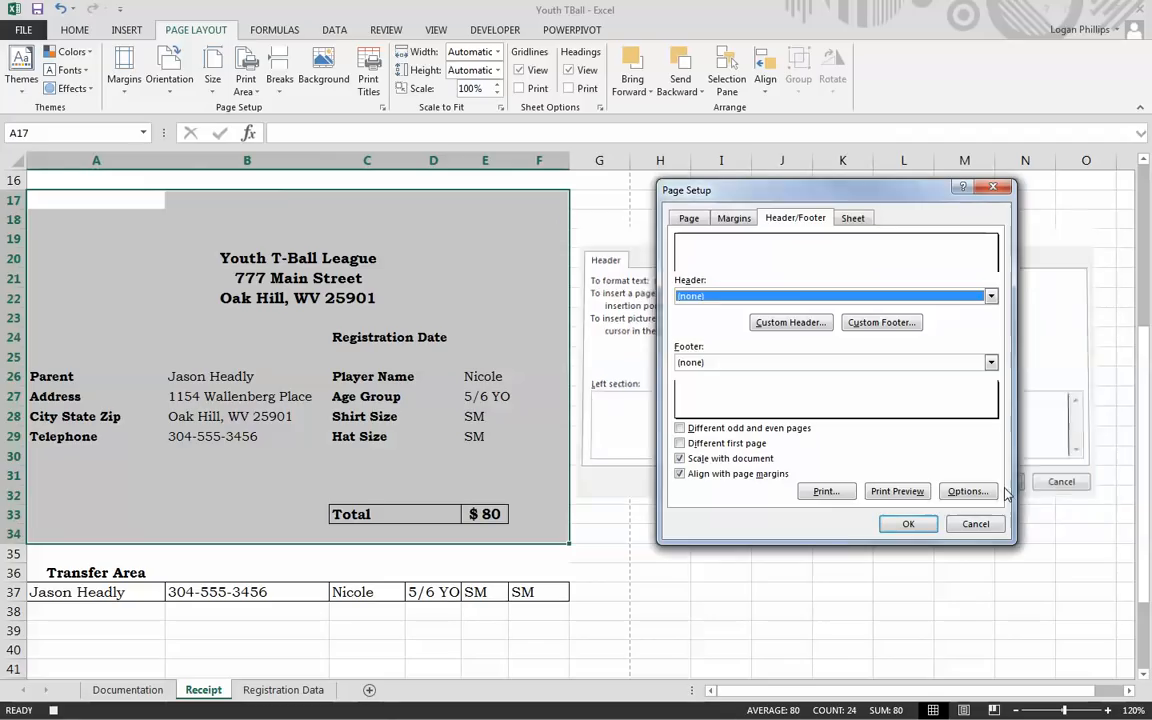
pyautogui.click(903, 524)
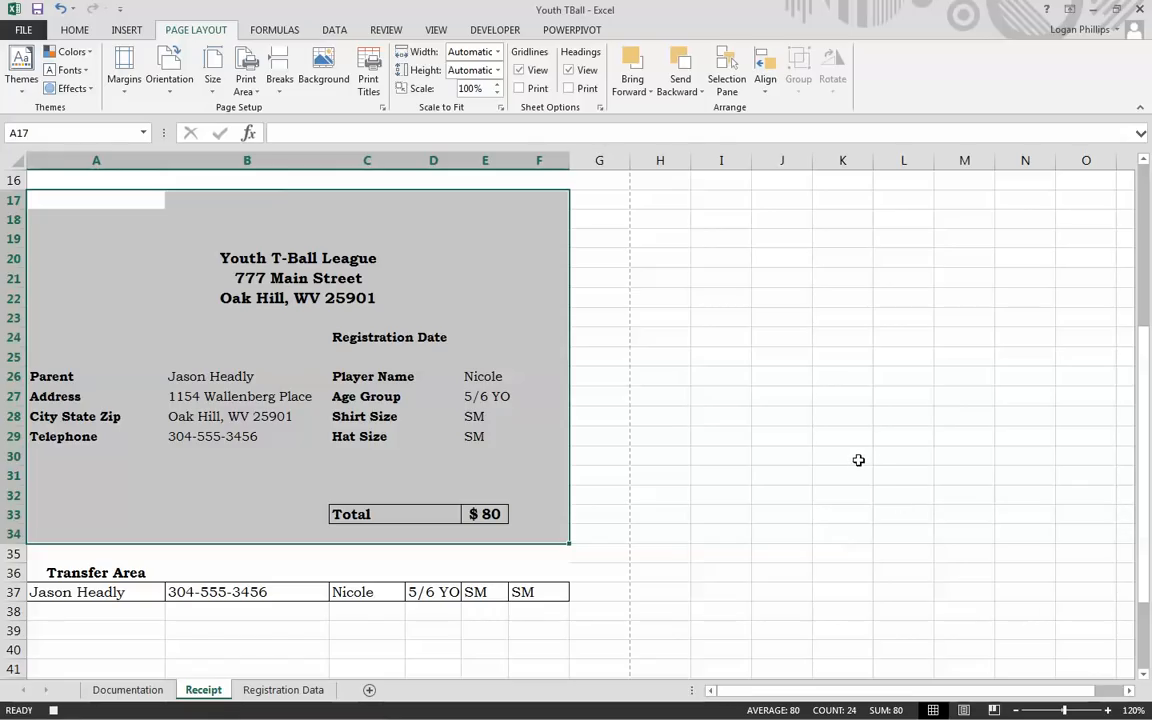
# Step: Select the registration date in B3, then unprotect the Registration Data sheet
pyautogui.scroll(5, 122, 280)
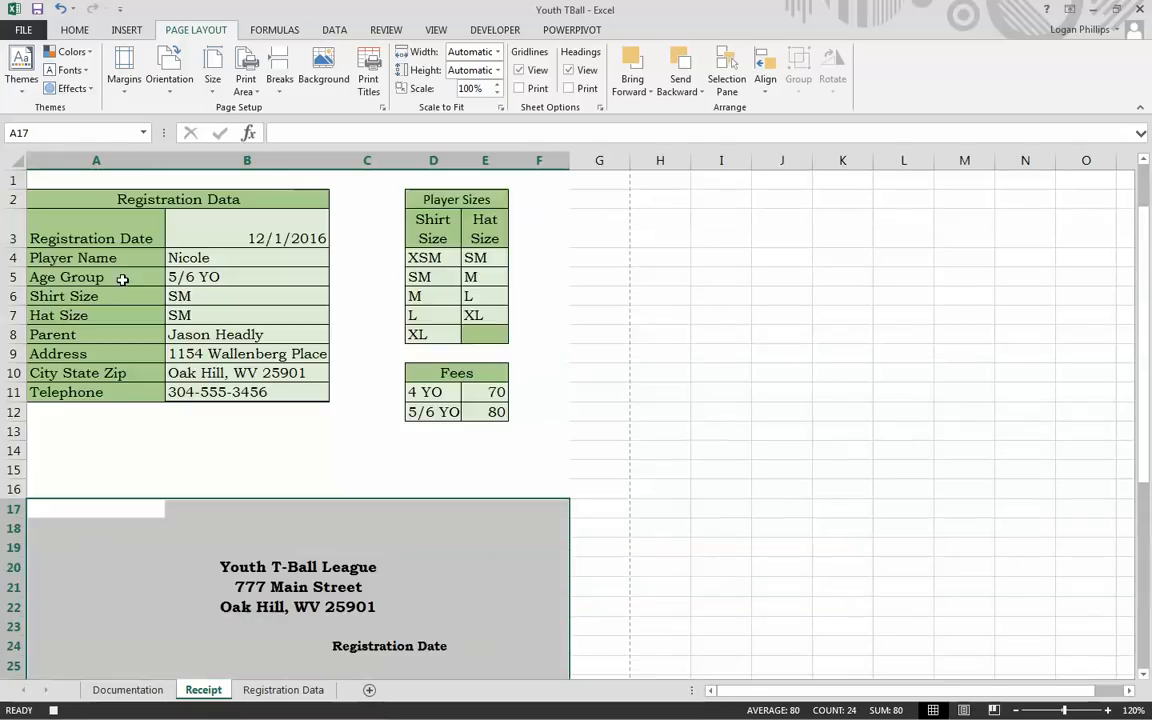
pyautogui.click(246, 235)
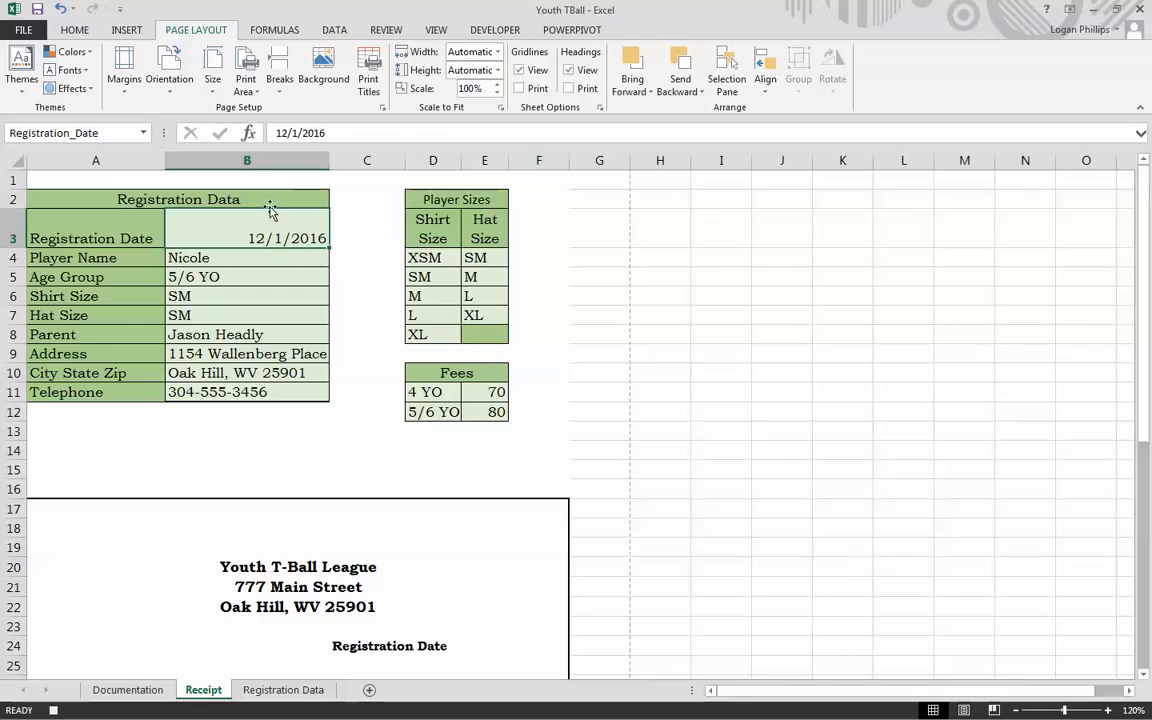
pyautogui.click(284, 690)
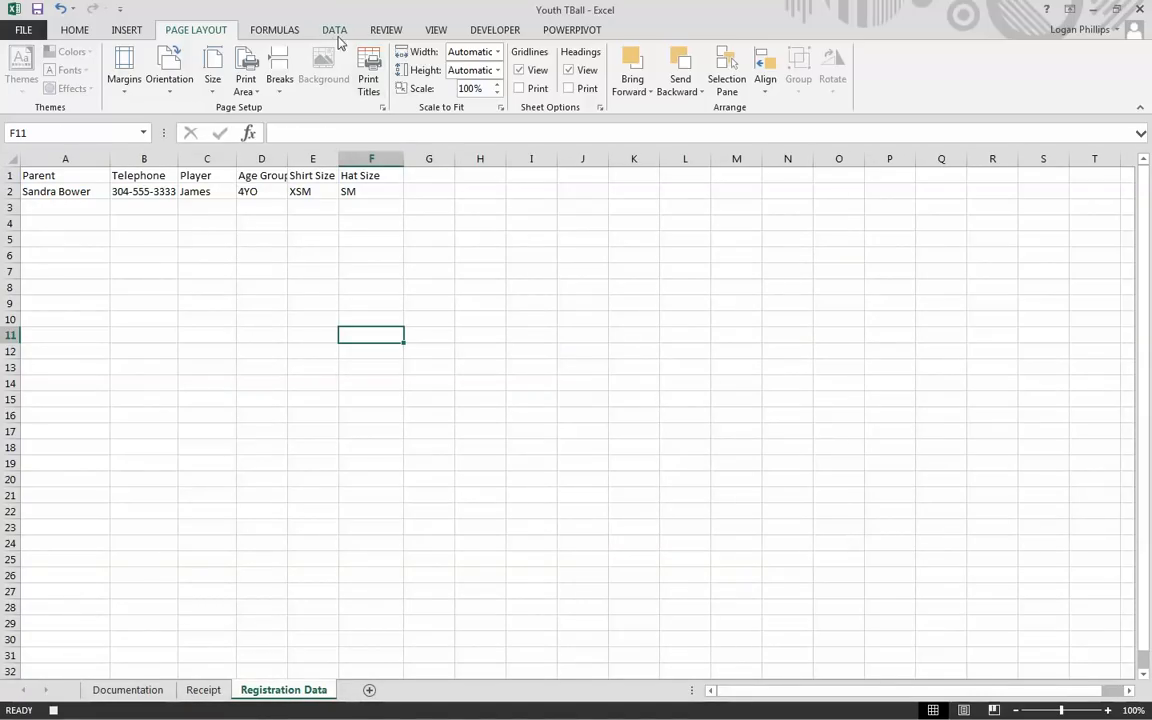
pyautogui.click(390, 37)
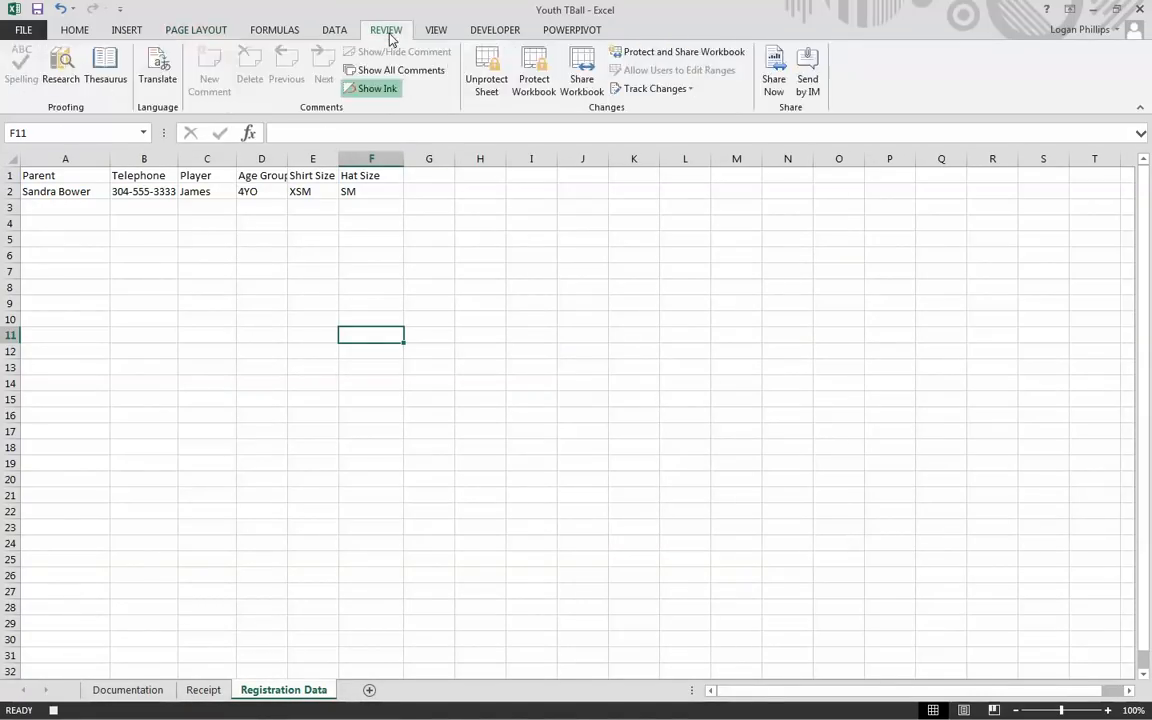
pyautogui.click(487, 90)
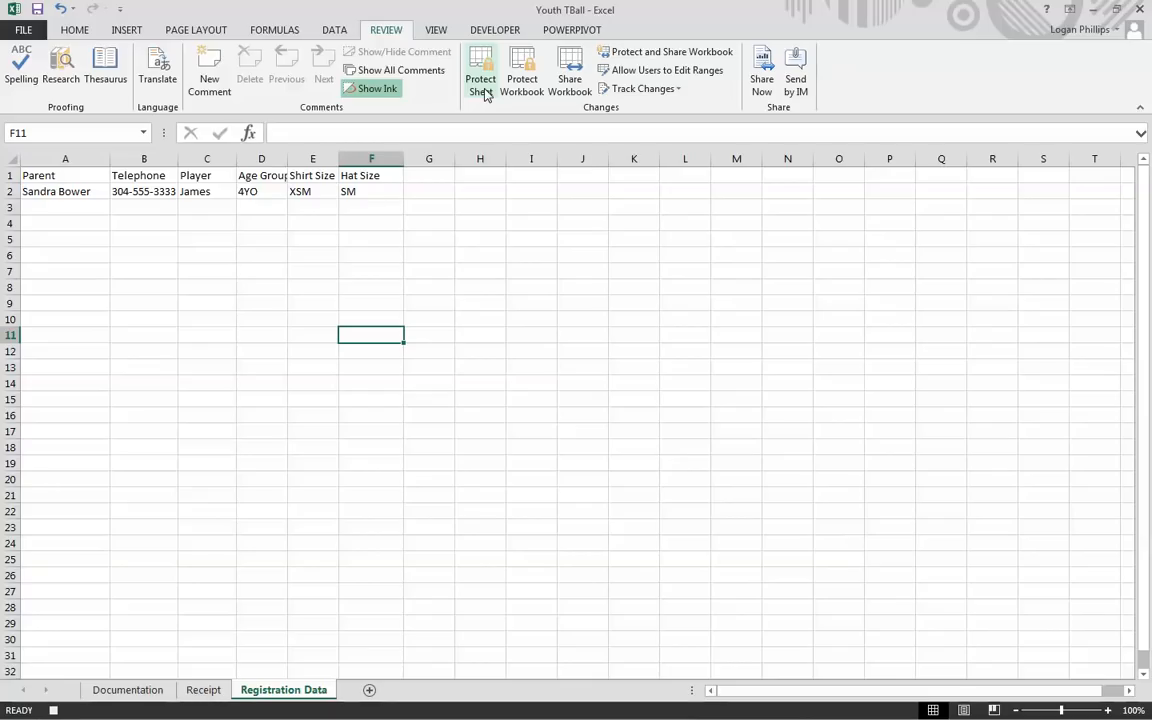
pyautogui.click(497, 32)
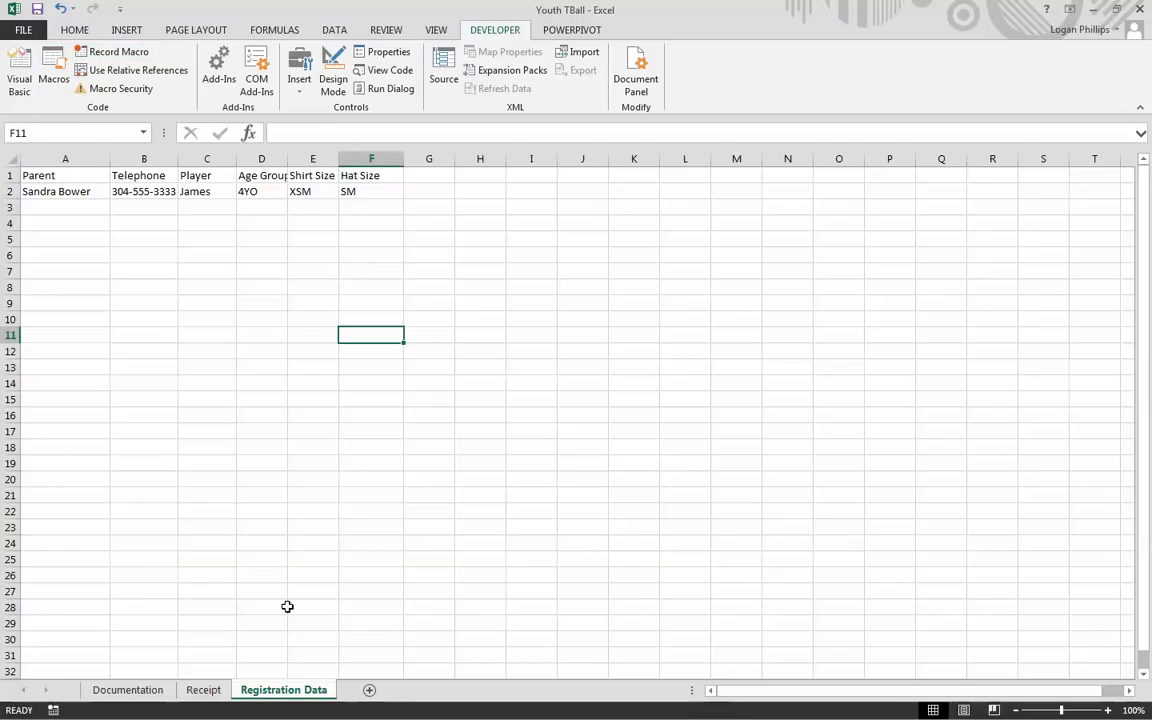
# Step: Run the PDF_TBRecipt macro from the Receipt sheet and close the generated PDF
pyautogui.click(202, 690)
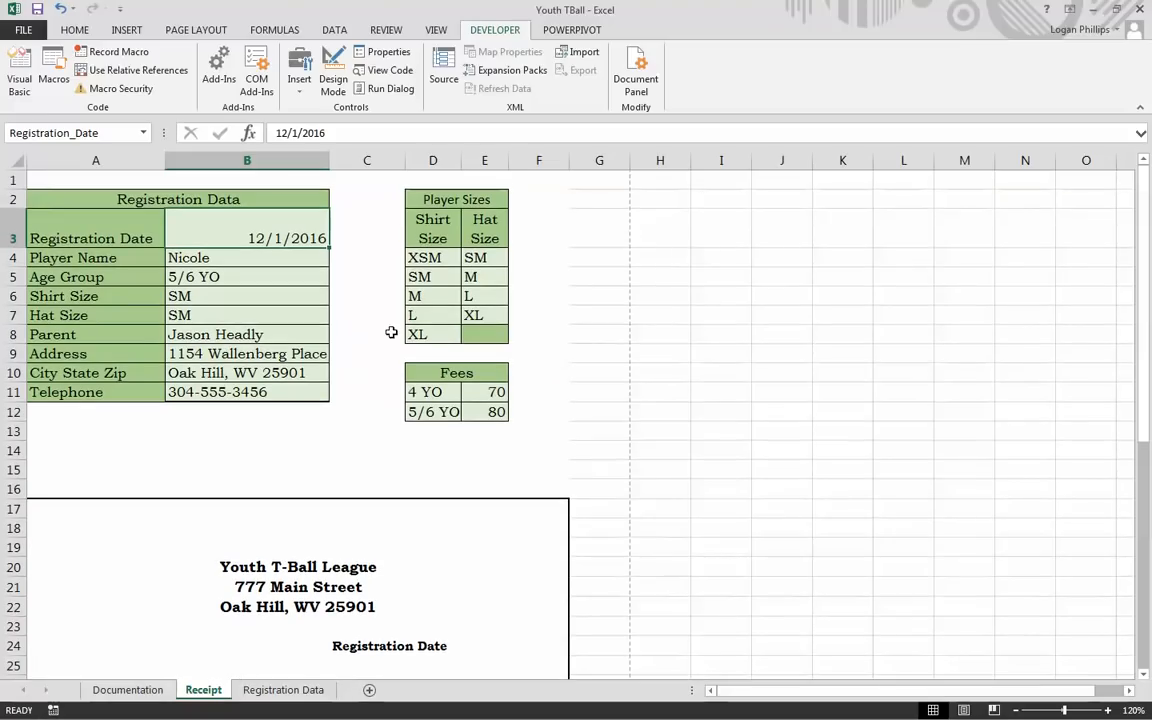
pyautogui.click(54, 76)
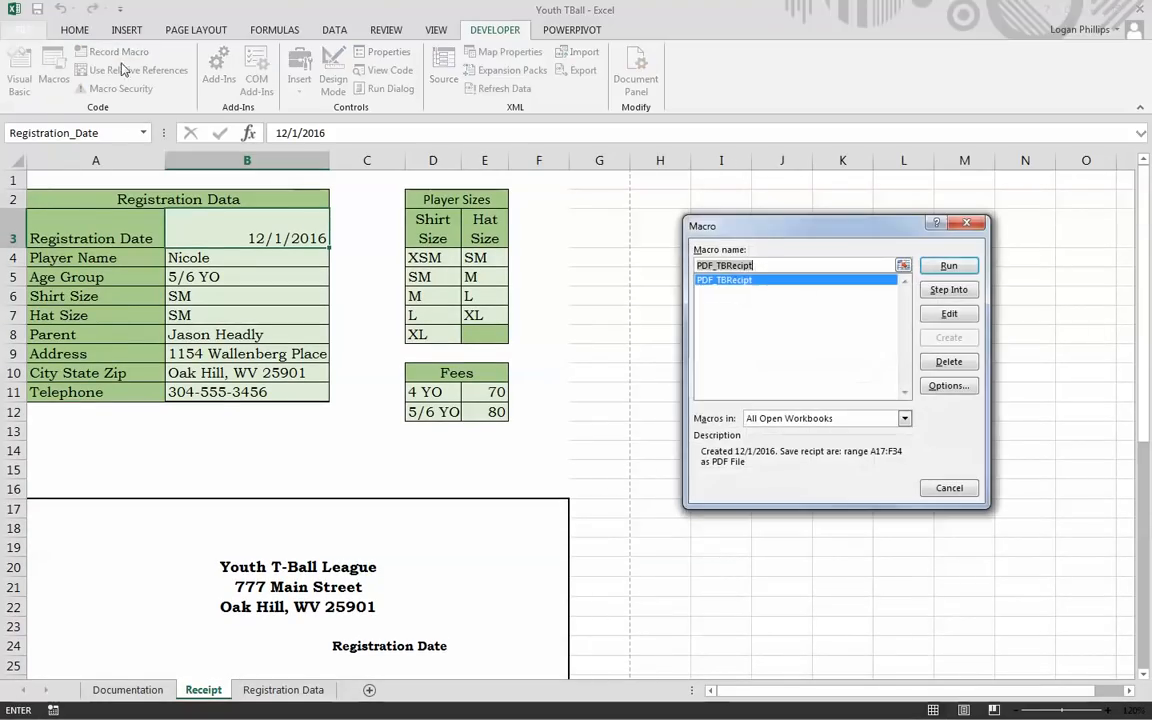
pyautogui.click(940, 265)
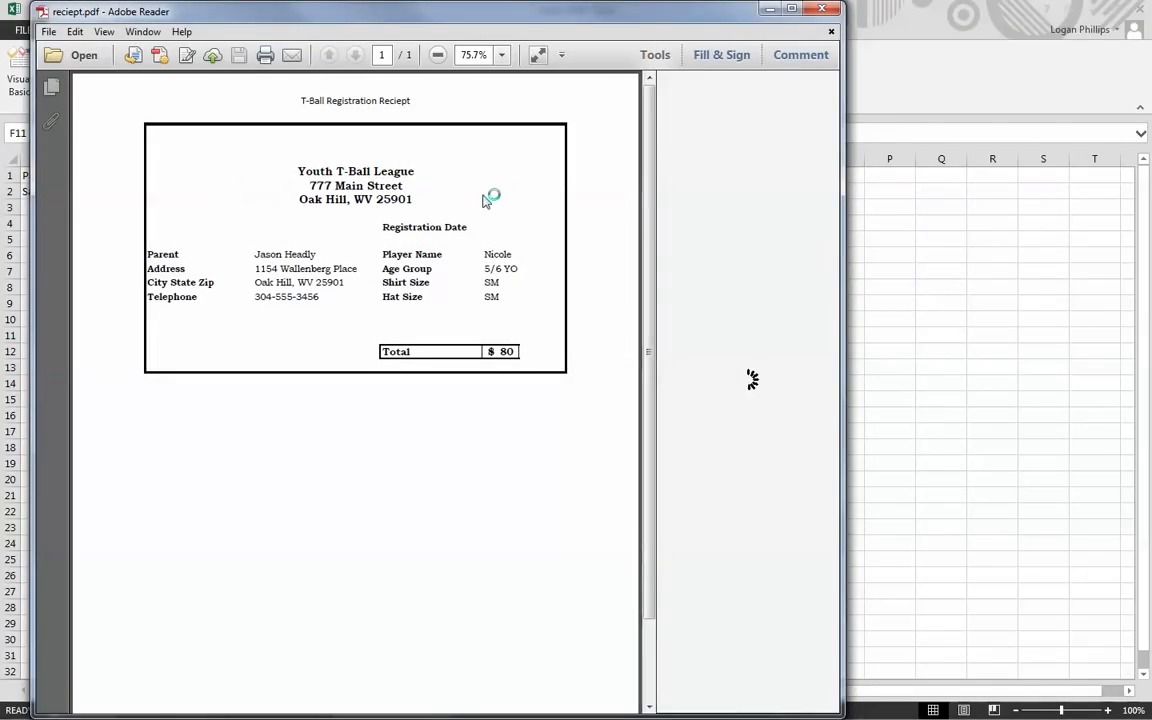
pyautogui.click(823, 9)
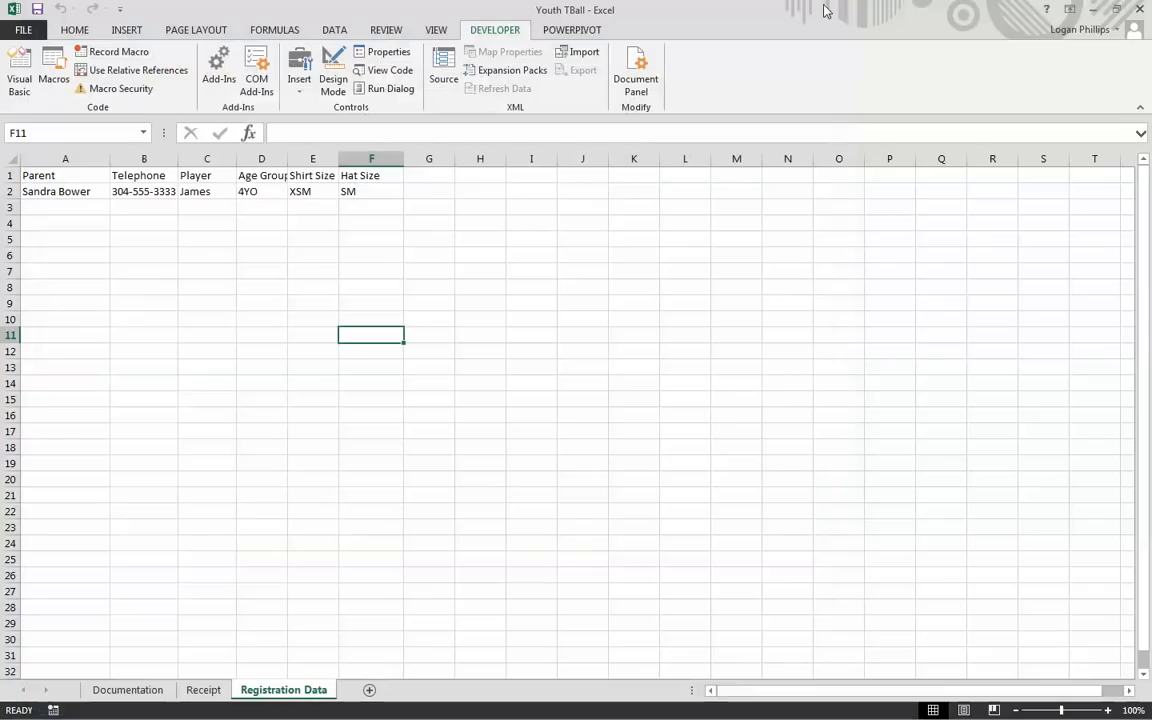
# Step: Check the entries on the Receipt sheet, then return to the Registration Data sheet
pyautogui.click(200, 690)
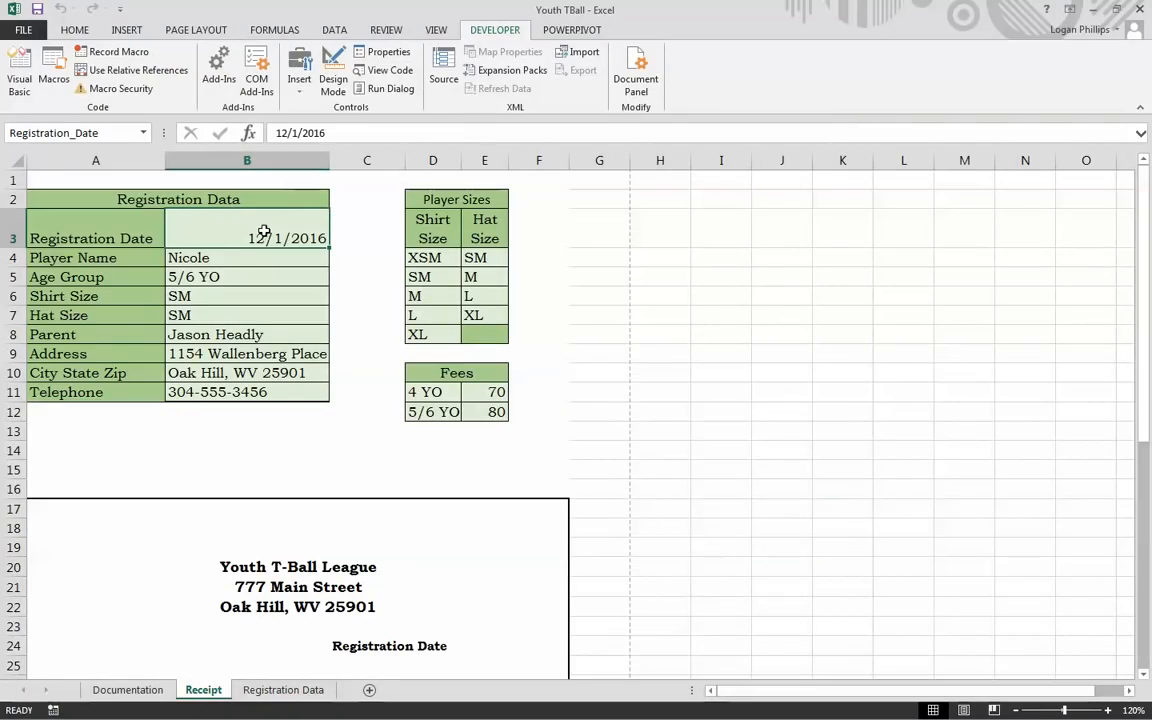
pyautogui.click(368, 431)
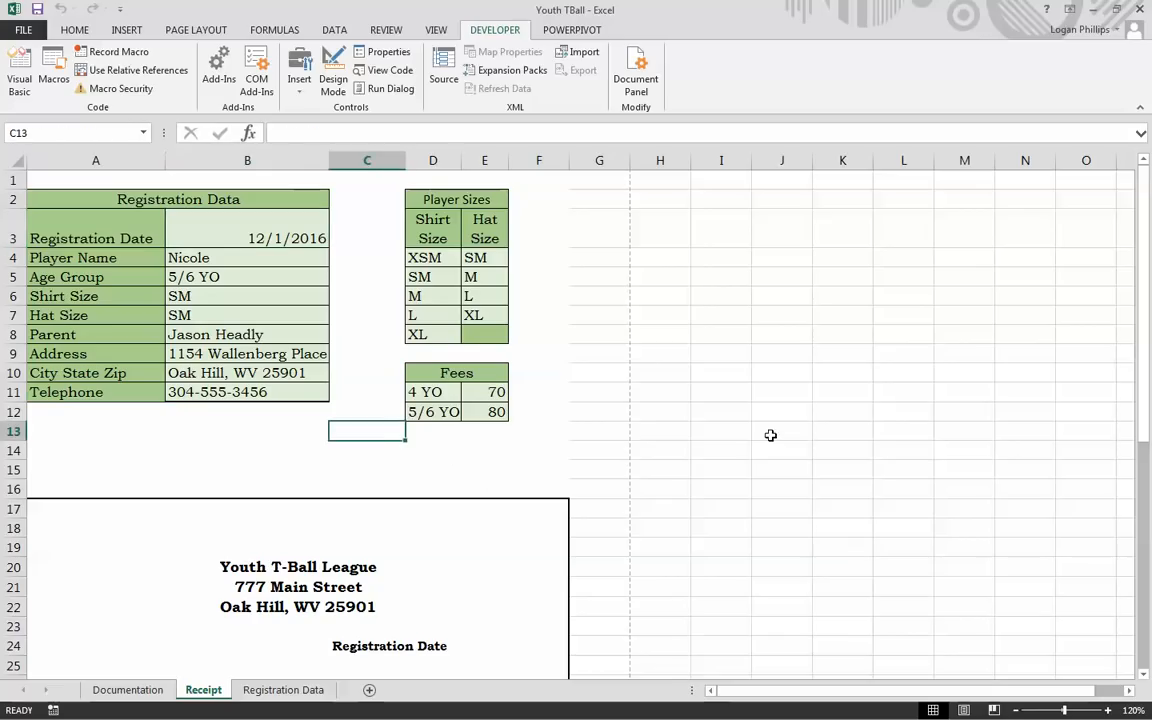
pyautogui.click(782, 431)
pyautogui.click(247, 469)
pyautogui.click(367, 452)
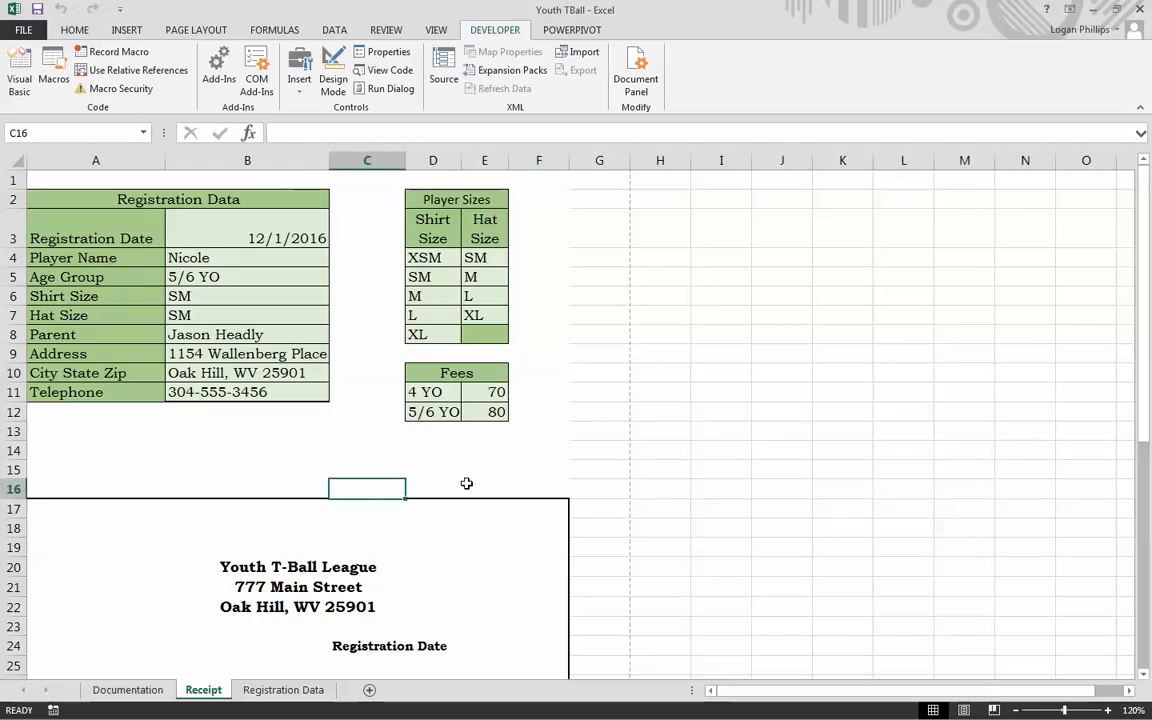
pyautogui.click(696, 466)
pyautogui.scroll(-6, 580, 470)
pyautogui.scroll(6, 565, 468)
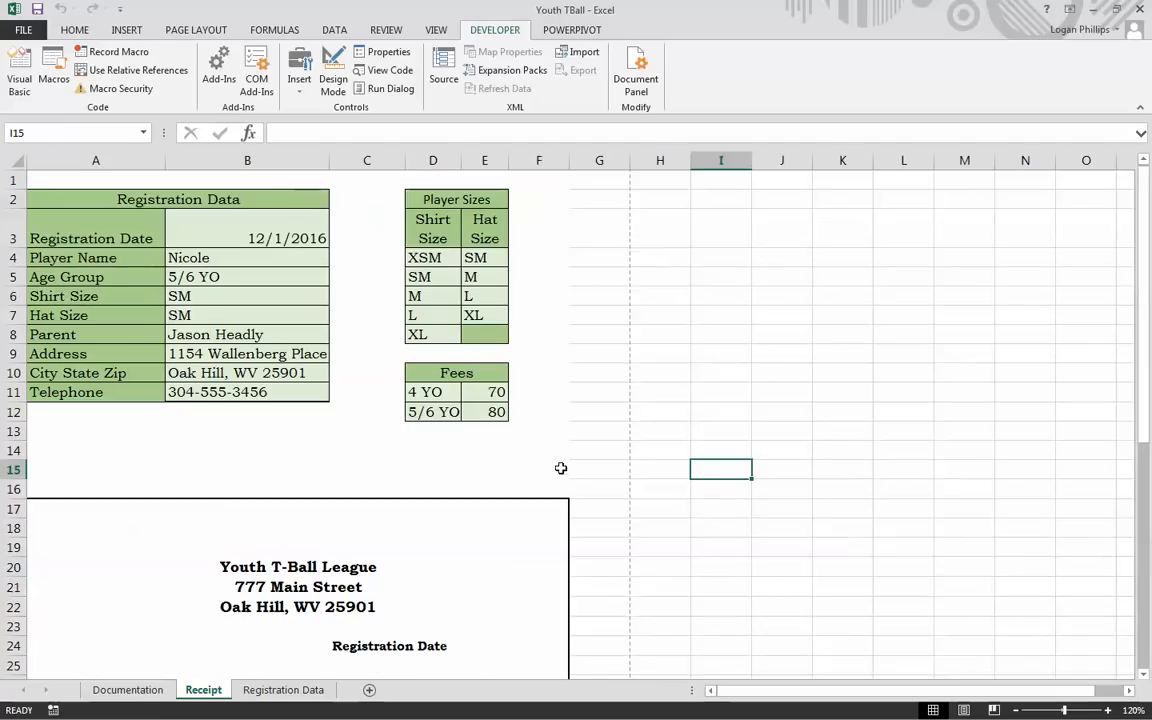
pyautogui.click(280, 692)
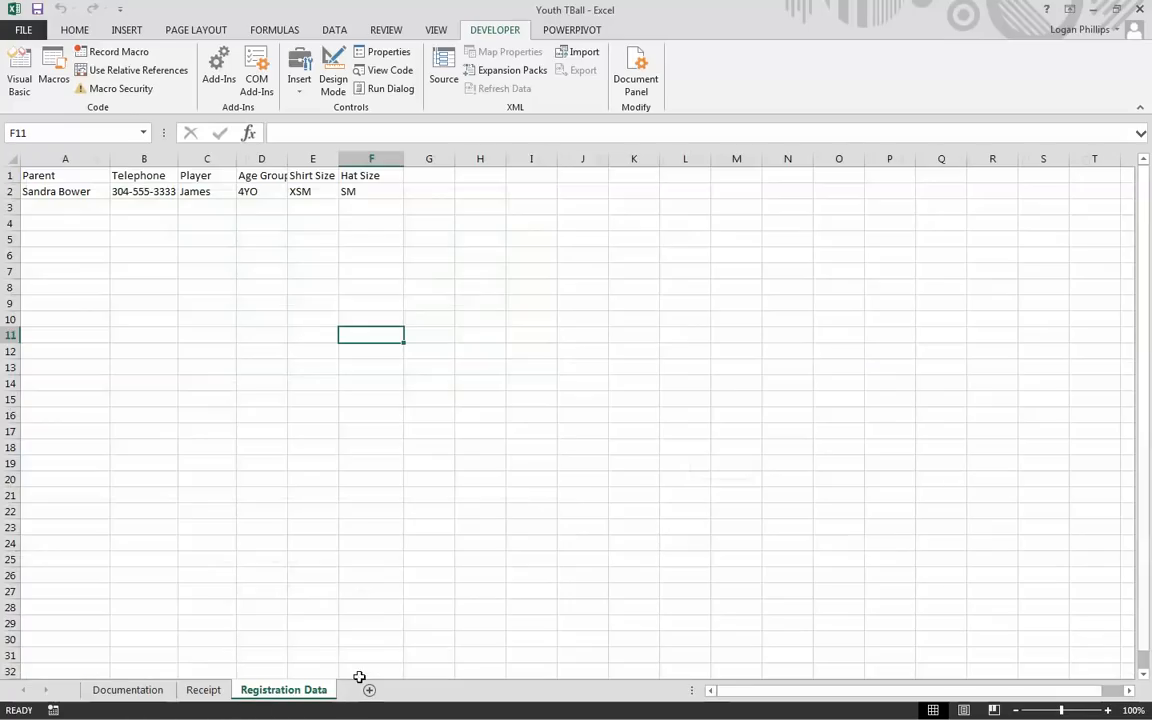
pyautogui.click(292, 332)
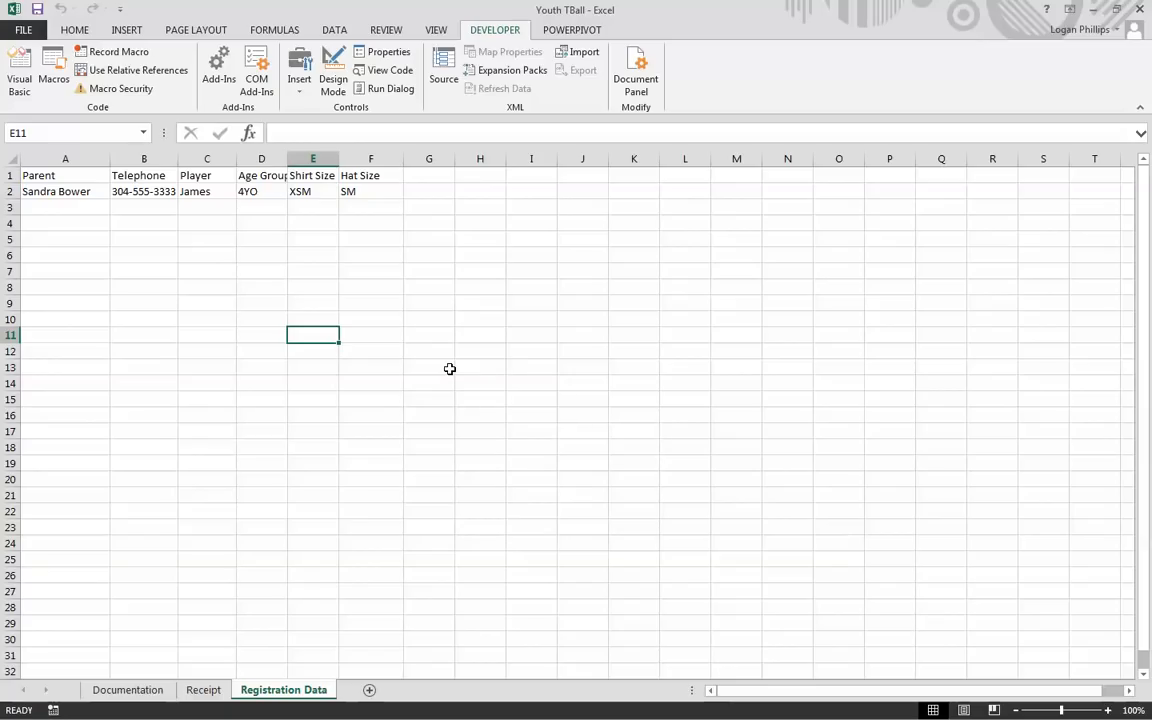
# Step: Protect the Registration Data sheet again with default settings and go back to Receipt
pyautogui.click(203, 318)
pyautogui.click(205, 689)
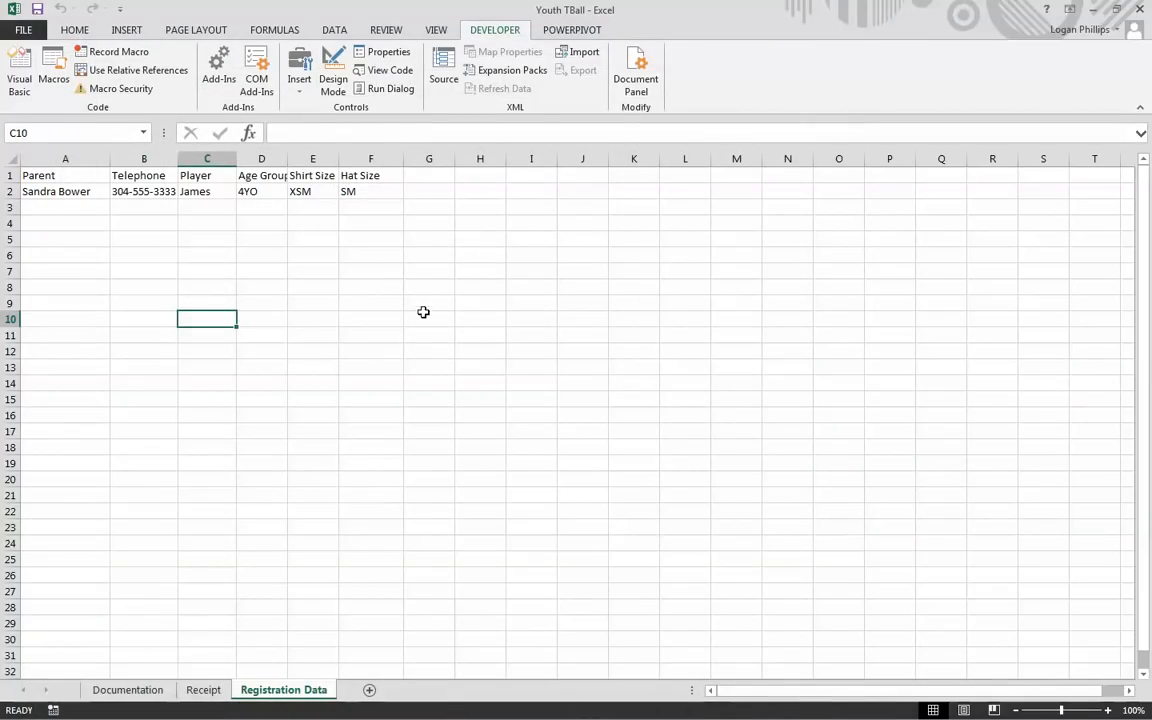
pyautogui.click(395, 348)
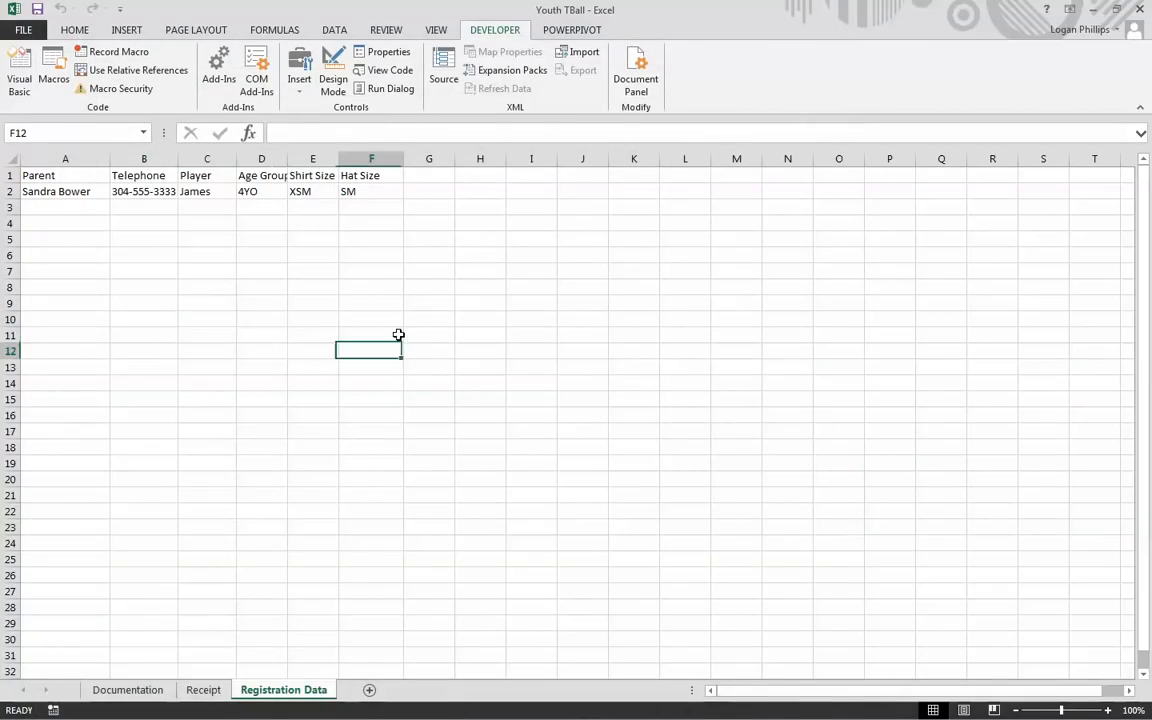
pyautogui.click(387, 30)
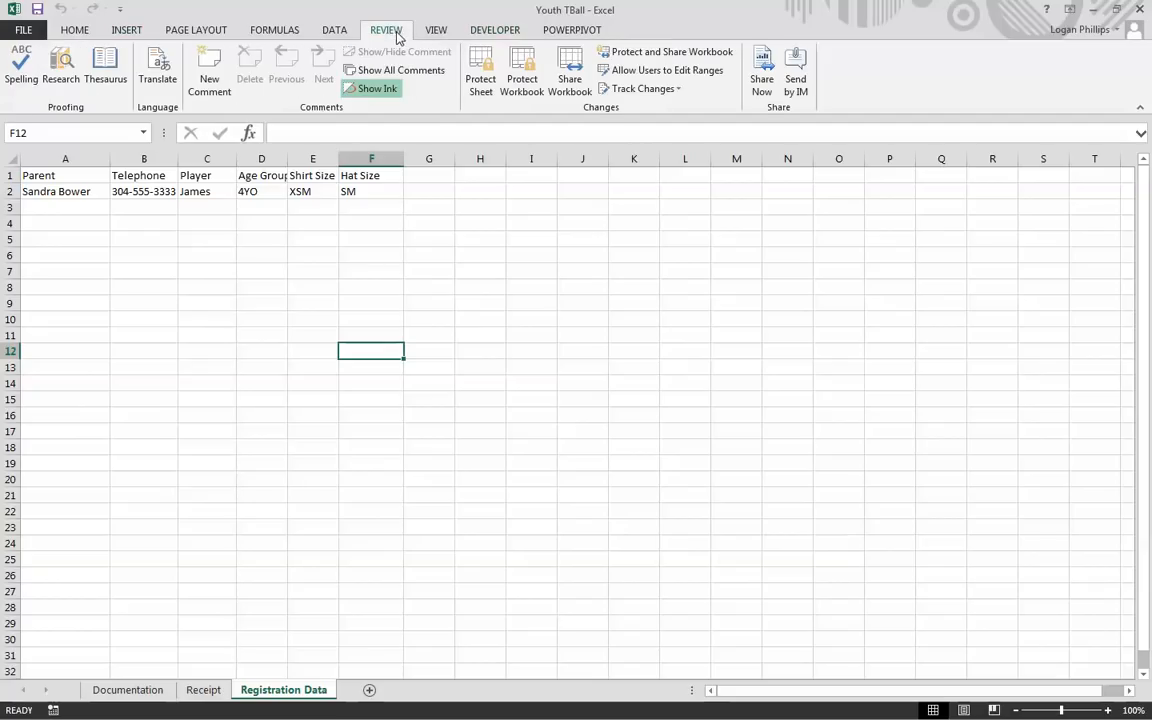
pyautogui.click(480, 78)
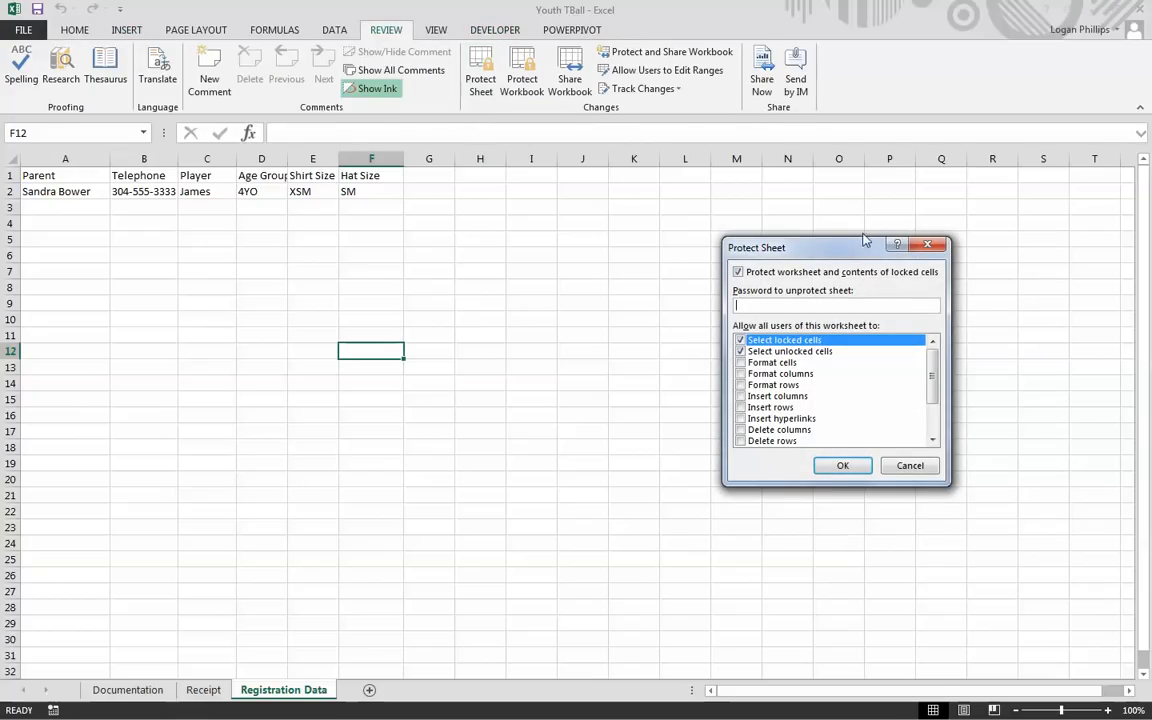
pyautogui.click(862, 473)
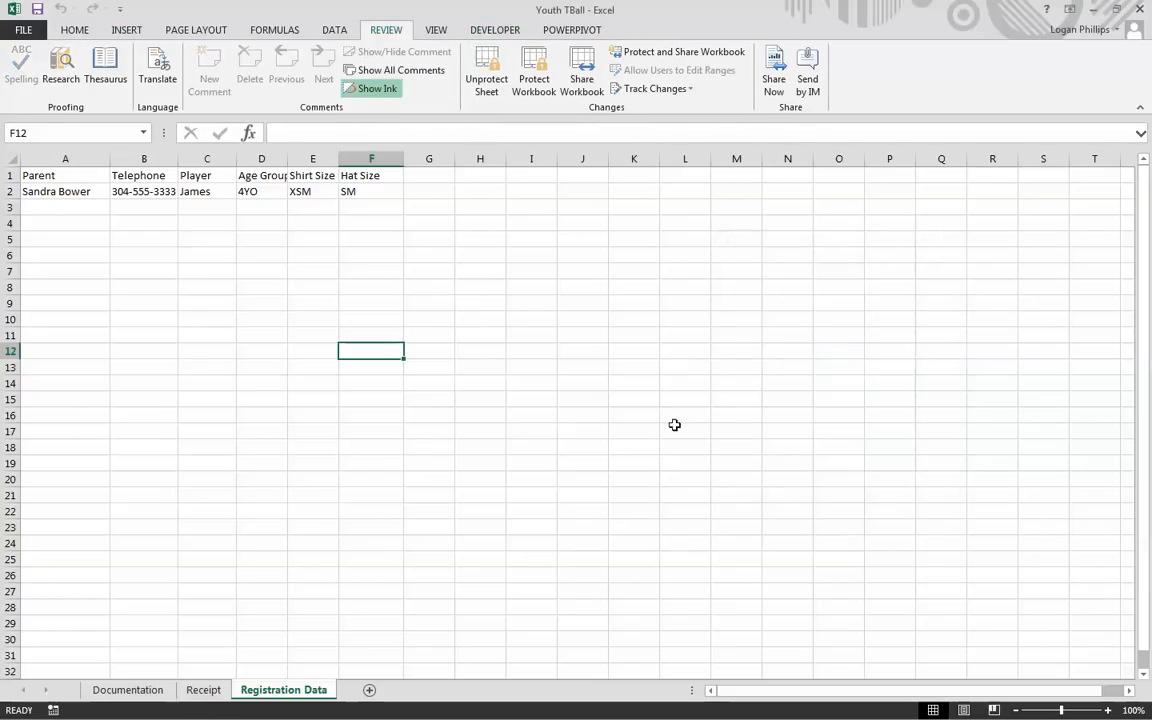
pyautogui.click(480, 415)
pyautogui.click(209, 699)
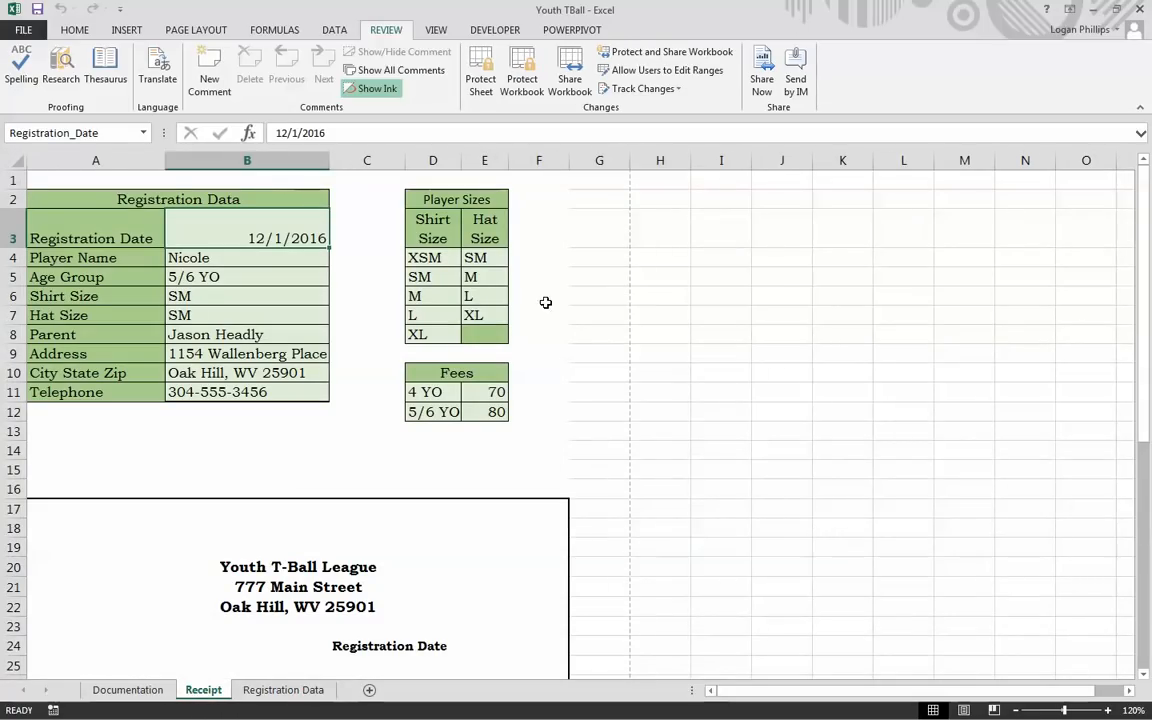
# Step: Delete the PDF_TBRecipt macro from the Macros list and select cell A1
pyautogui.click(660, 334)
pyautogui.click(493, 30)
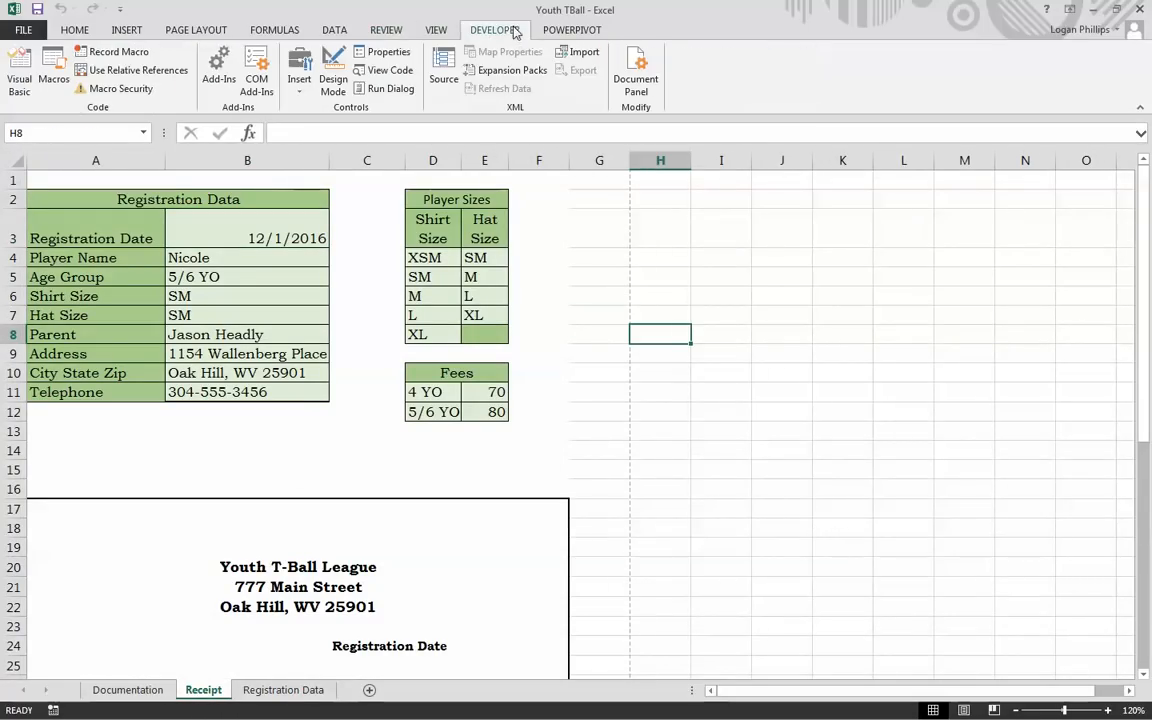
pyautogui.click(54, 72)
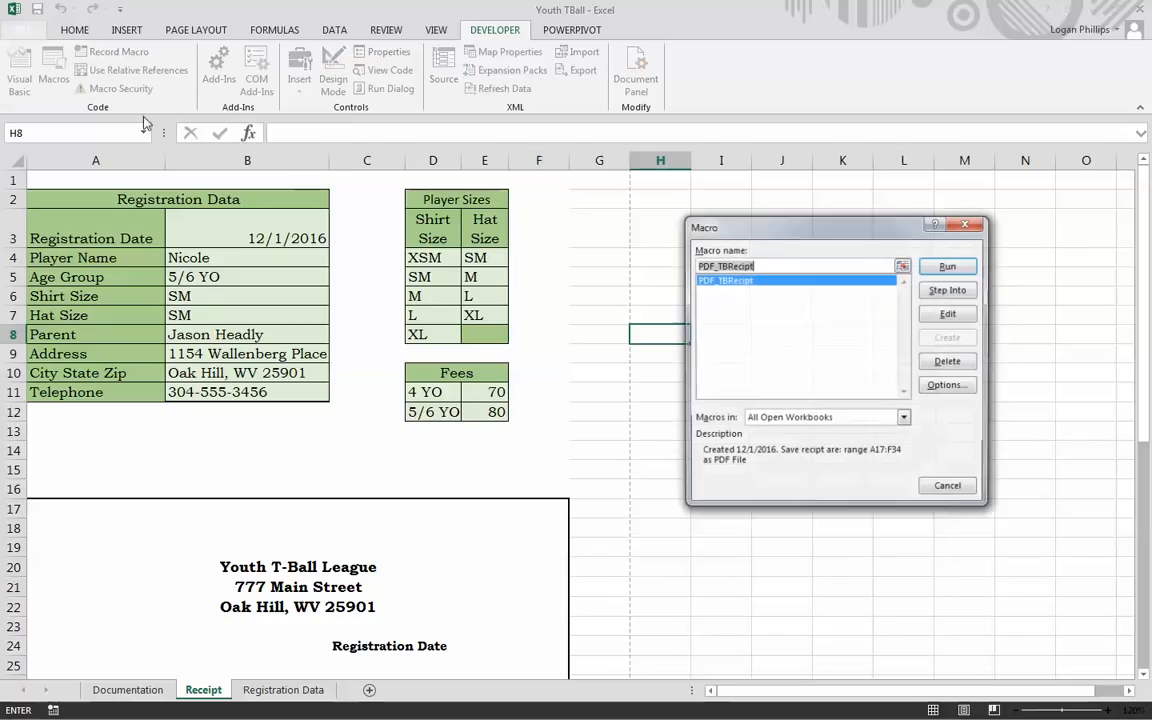
pyautogui.click(949, 361)
pyautogui.click(553, 396)
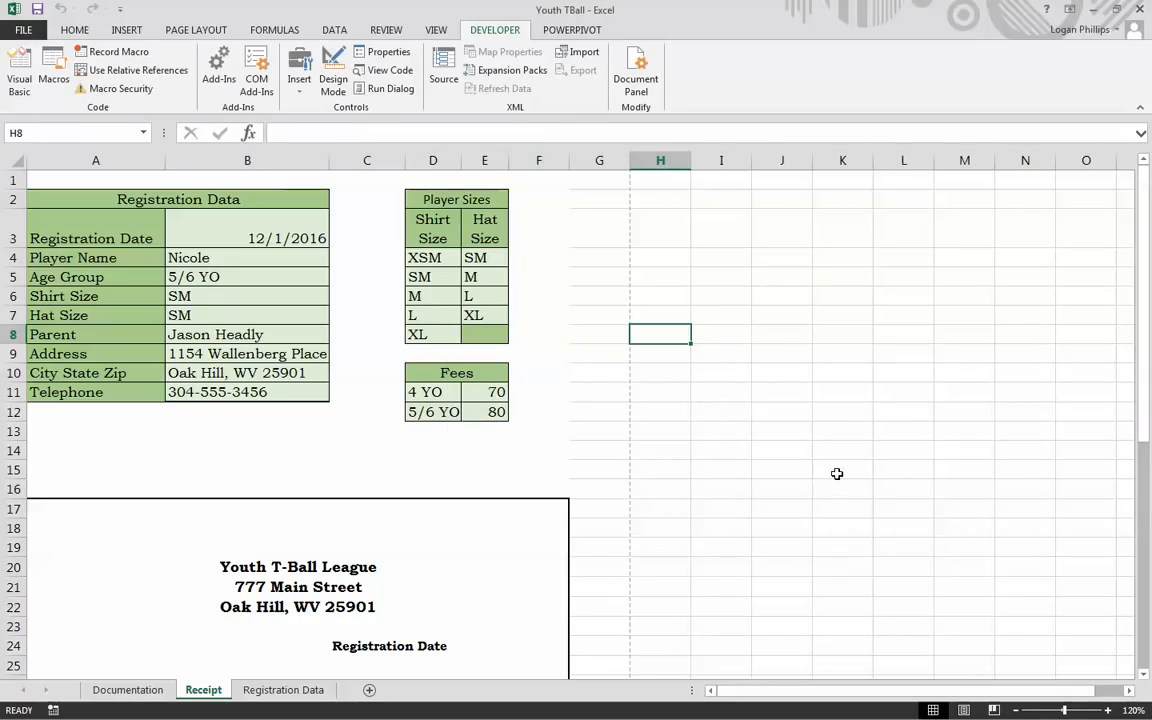
pyautogui.click(784, 458)
pyautogui.click(92, 179)
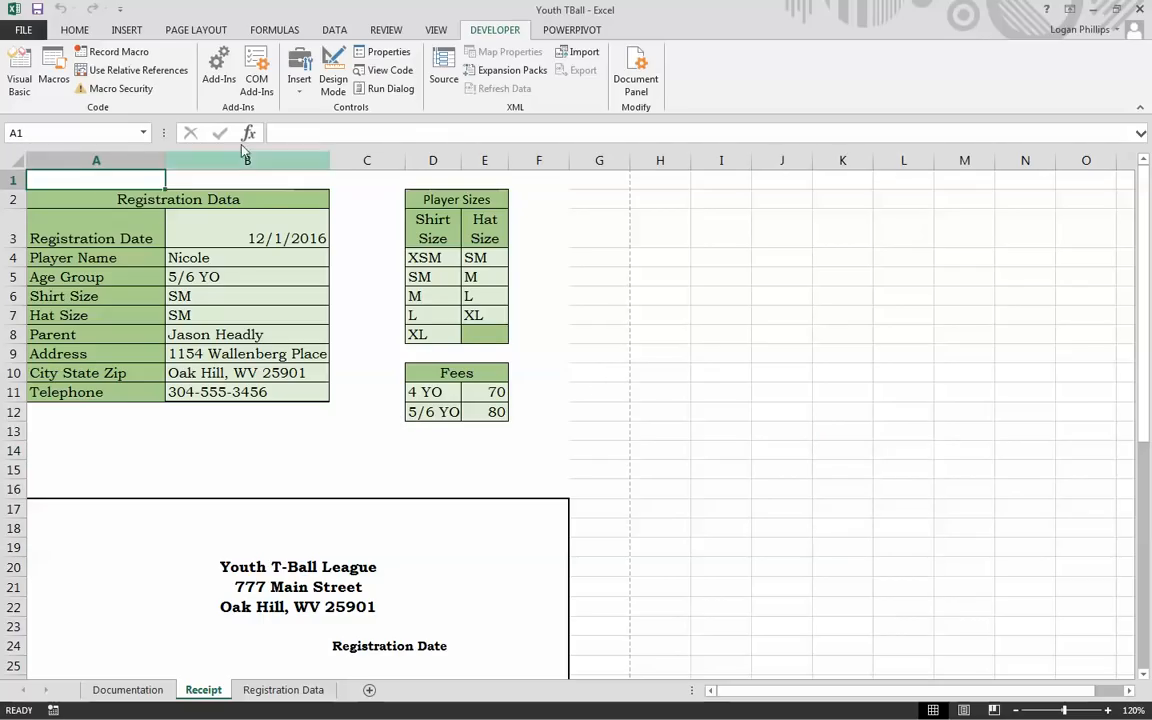
# Step: Record new macro PDF_TBReciept with Ctrl+r, described 'Save reciept area: range A17:F34 as a PDF File.'
pyautogui.click(116, 51)
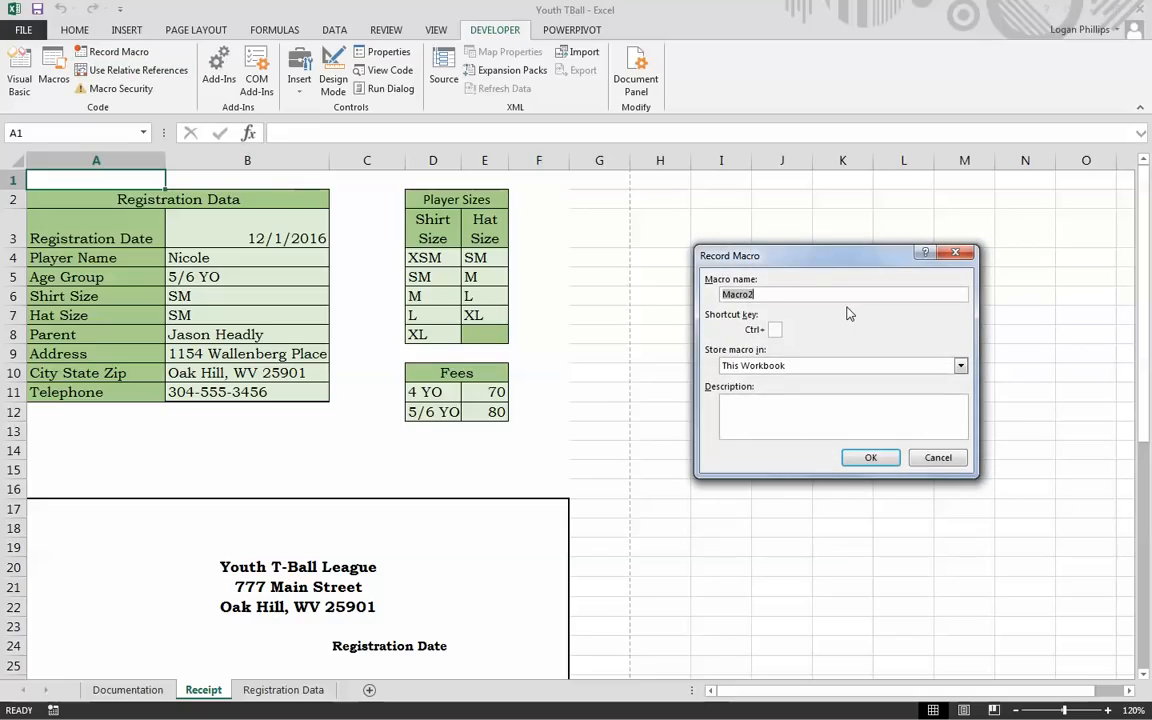
pyautogui.write('PDF_TBReciept')
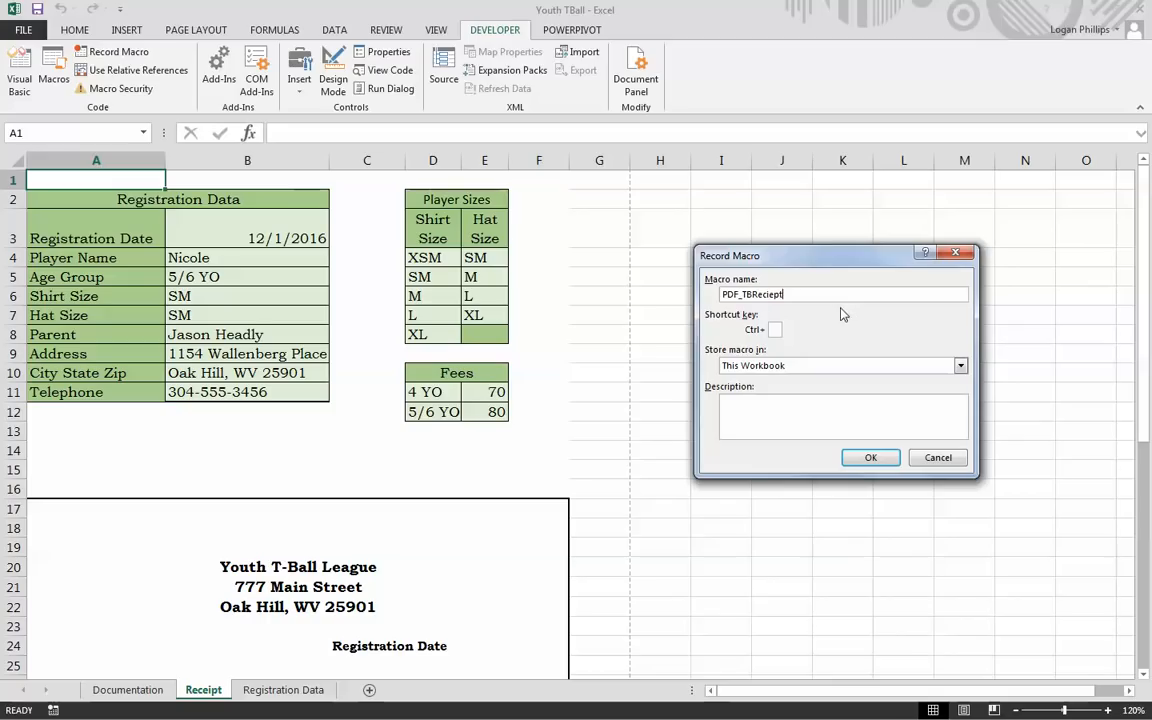
pyautogui.click(775, 330)
pyautogui.write('r')
pyautogui.click(770, 416)
pyautogui.write('Save reciept area')
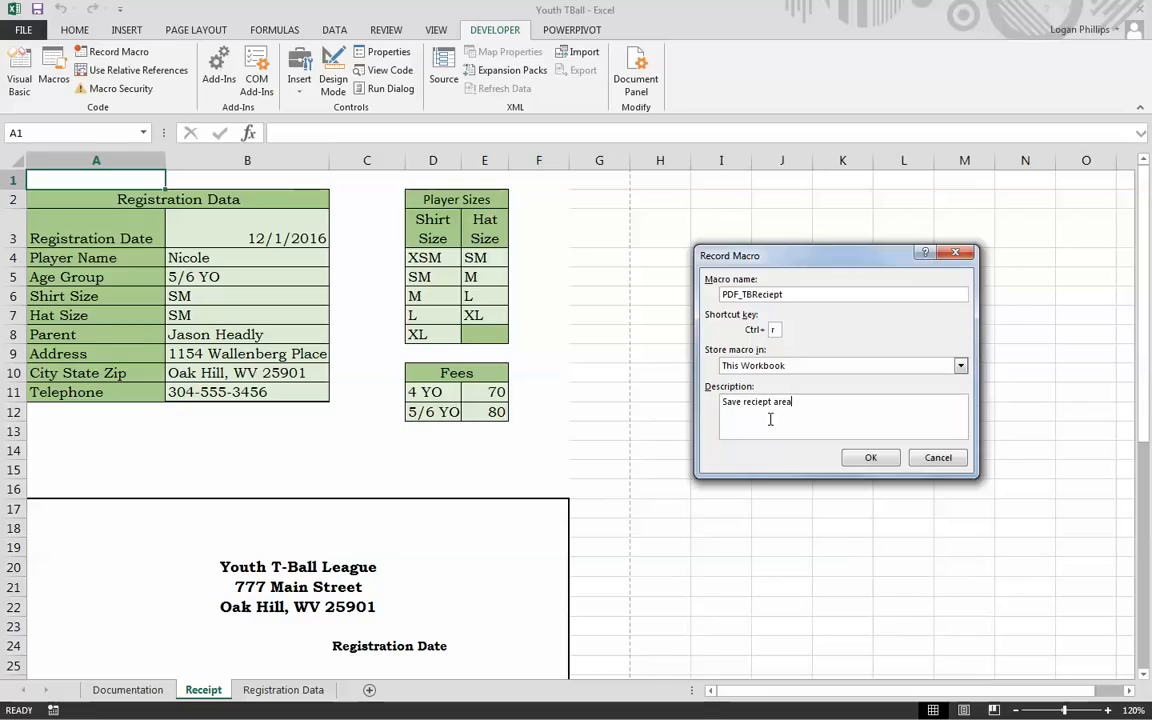
pyautogui.write(': range A17:F34 as a PDF File.')
pyautogui.click(885, 465)
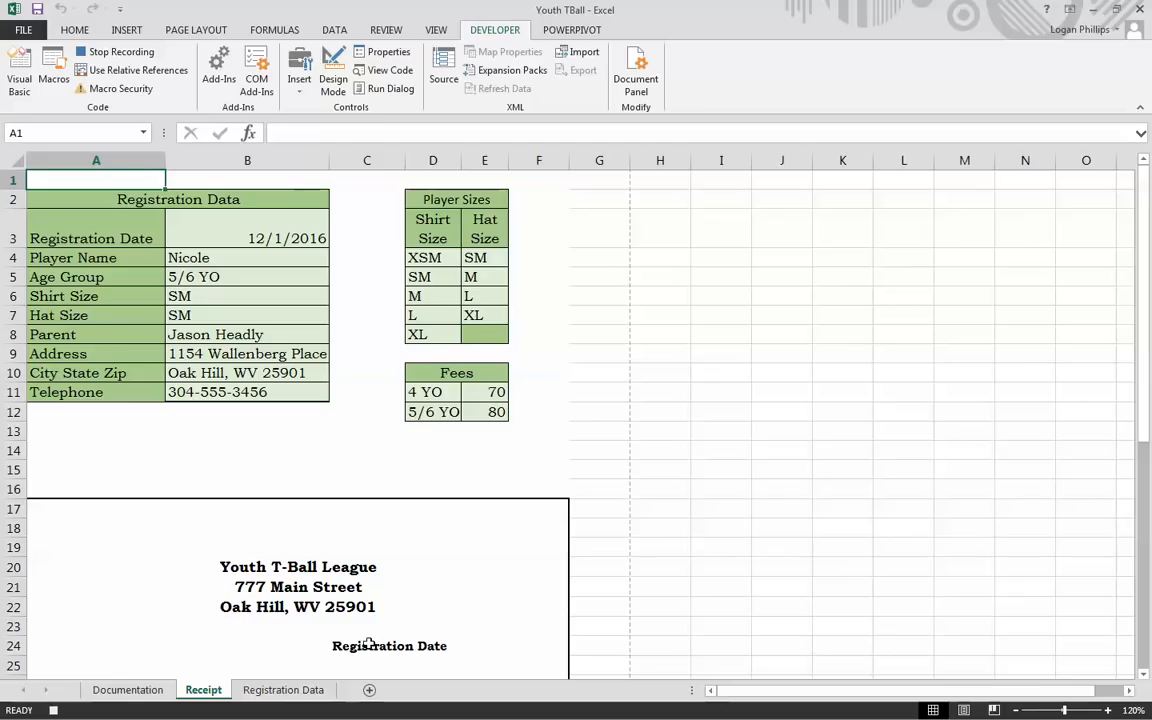
# Step: Set the receipt block A17:F34 as the Receipt sheet's print area
pyautogui.scroll(-5, 100, 518)
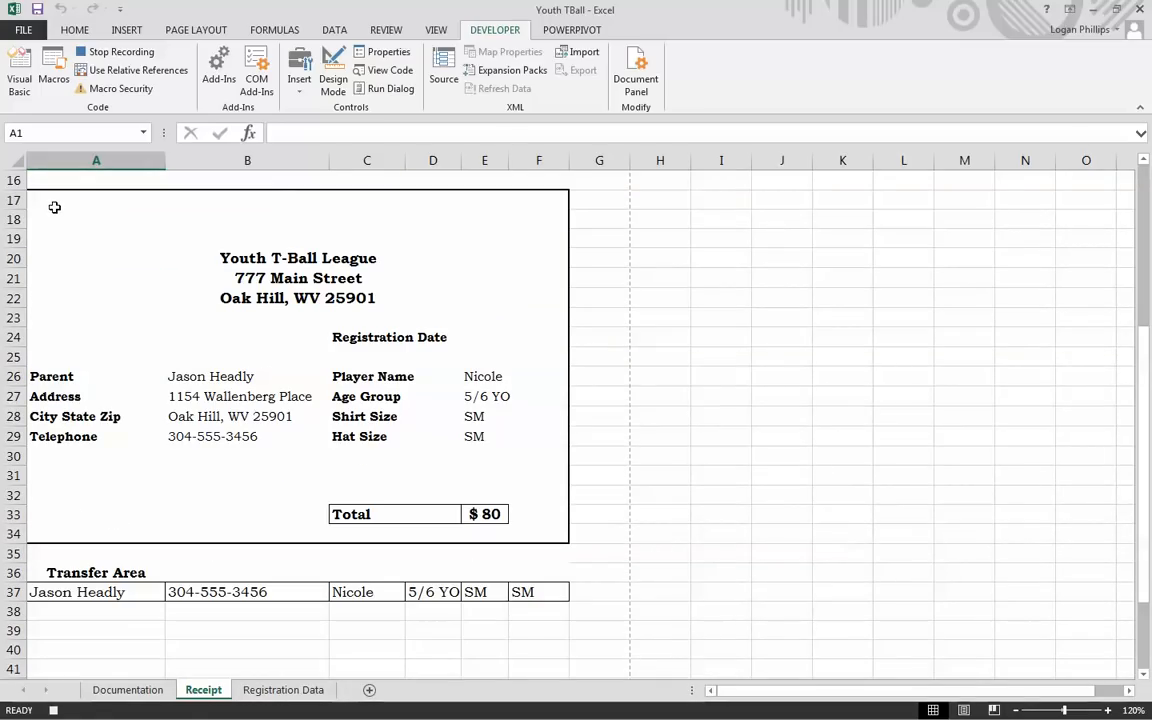
pyautogui.moveTo(58, 196)
pyautogui.mouseDown()
pyautogui.moveTo(337, 357)
pyautogui.moveTo(499, 514)
pyautogui.moveTo(504, 535)
pyautogui.moveTo(514, 529)
pyautogui.mouseUp()
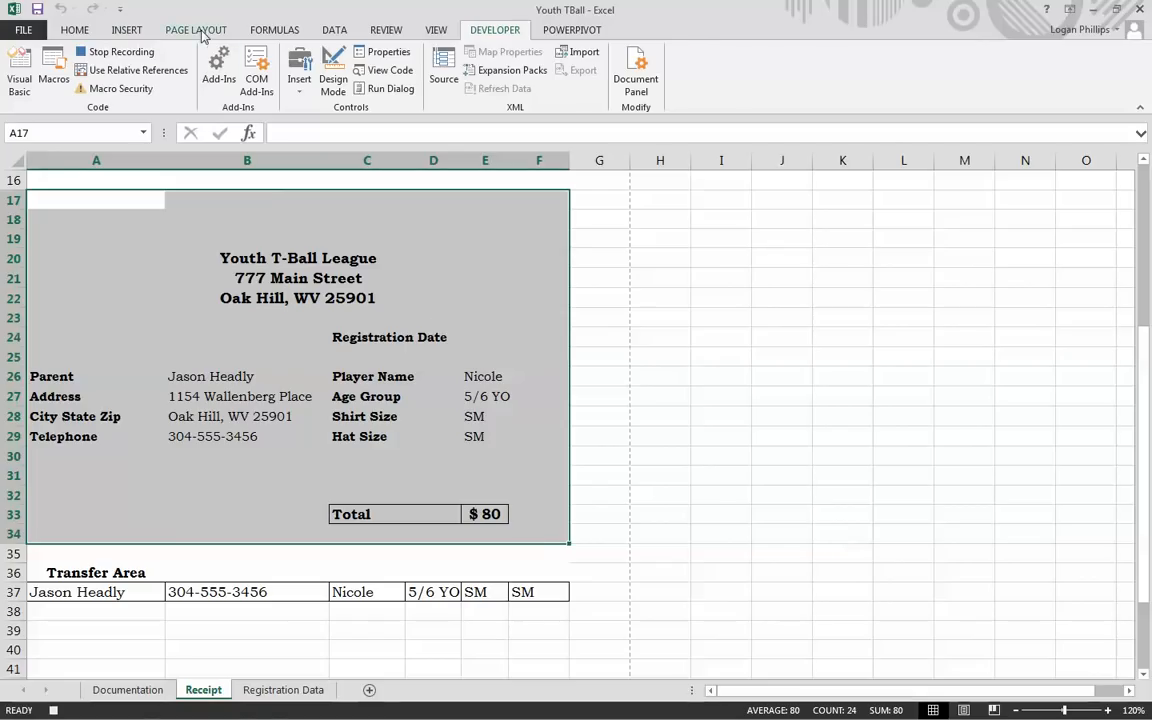
pyautogui.click(196, 30)
pyautogui.click(245, 82)
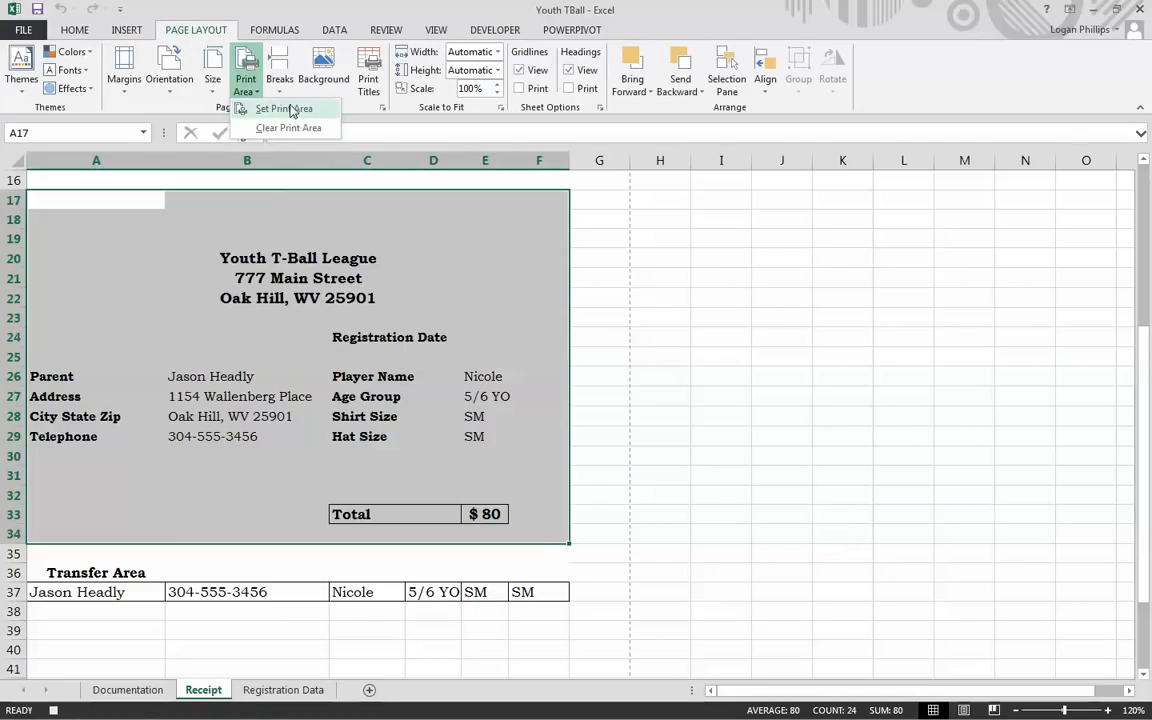
pyautogui.click(287, 109)
# Step: Change the centre page header to 'T-BallRegistation Reciept' and apply the page setup
pyautogui.click(381, 107)
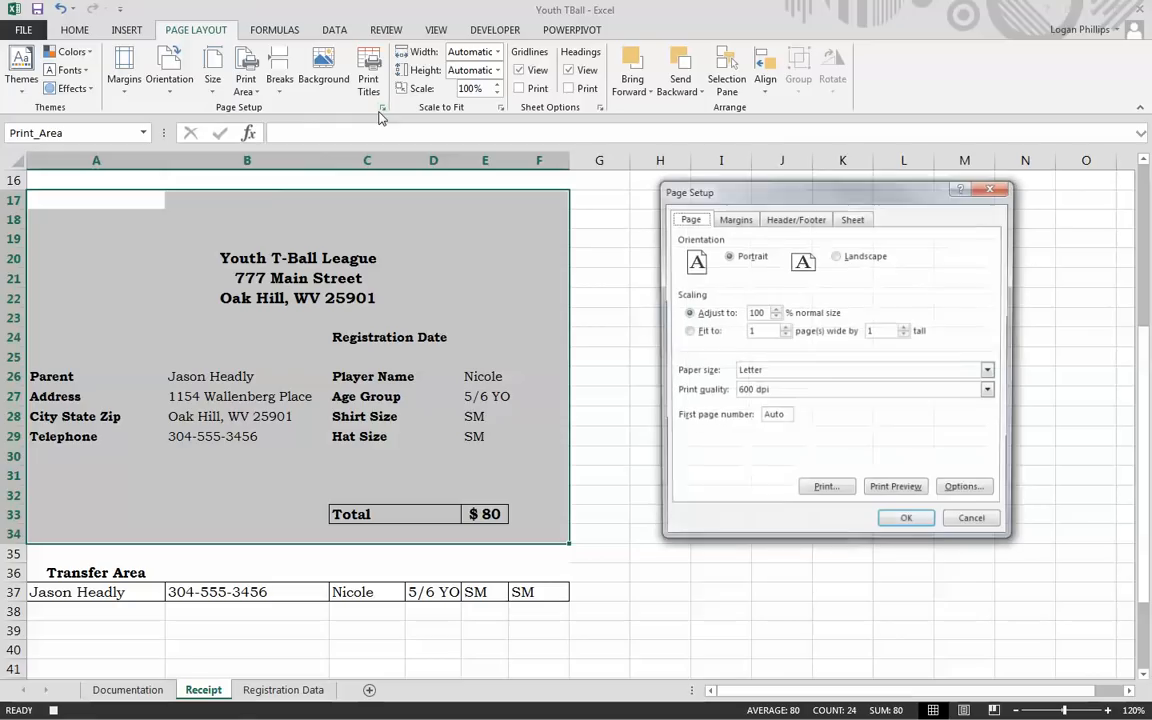
pyautogui.click(795, 218)
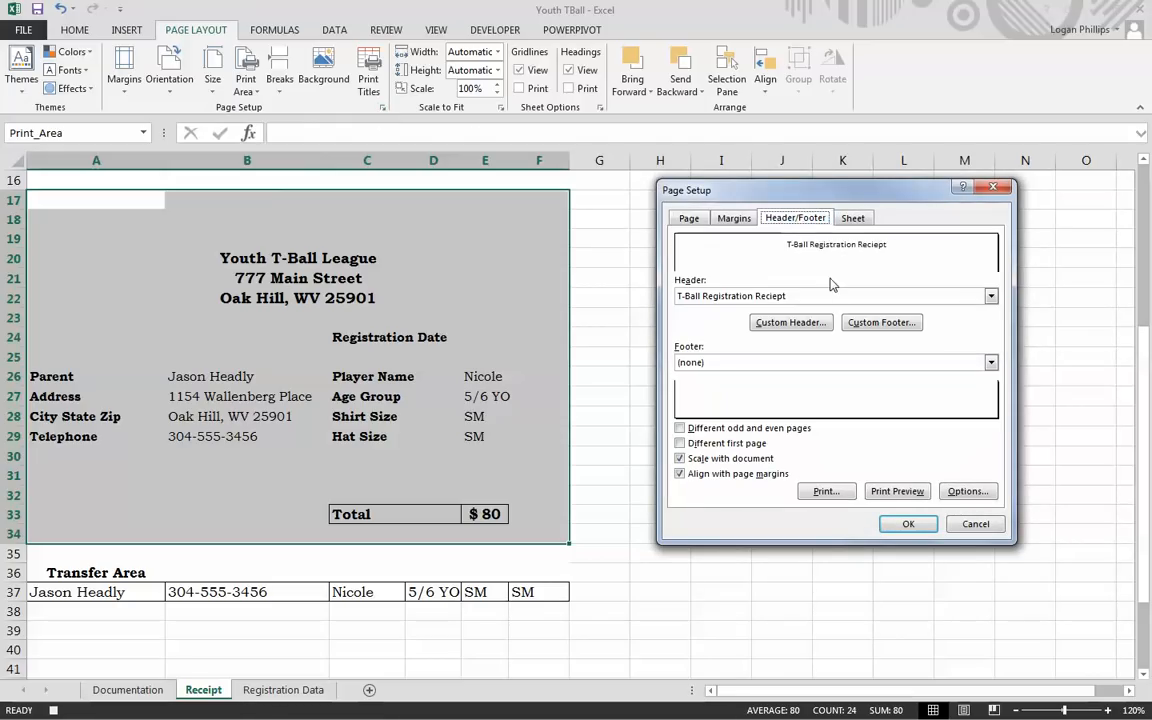
pyautogui.click(787, 322)
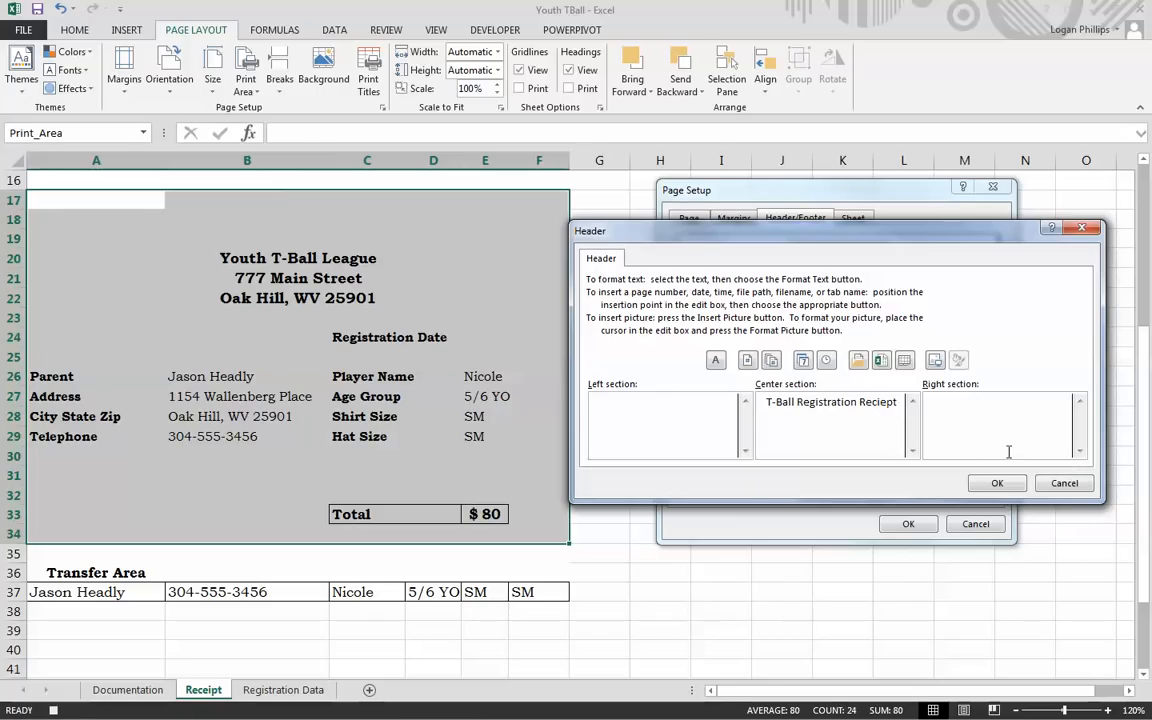
pyautogui.moveTo(899, 407); pyautogui.dragTo(689, 404)
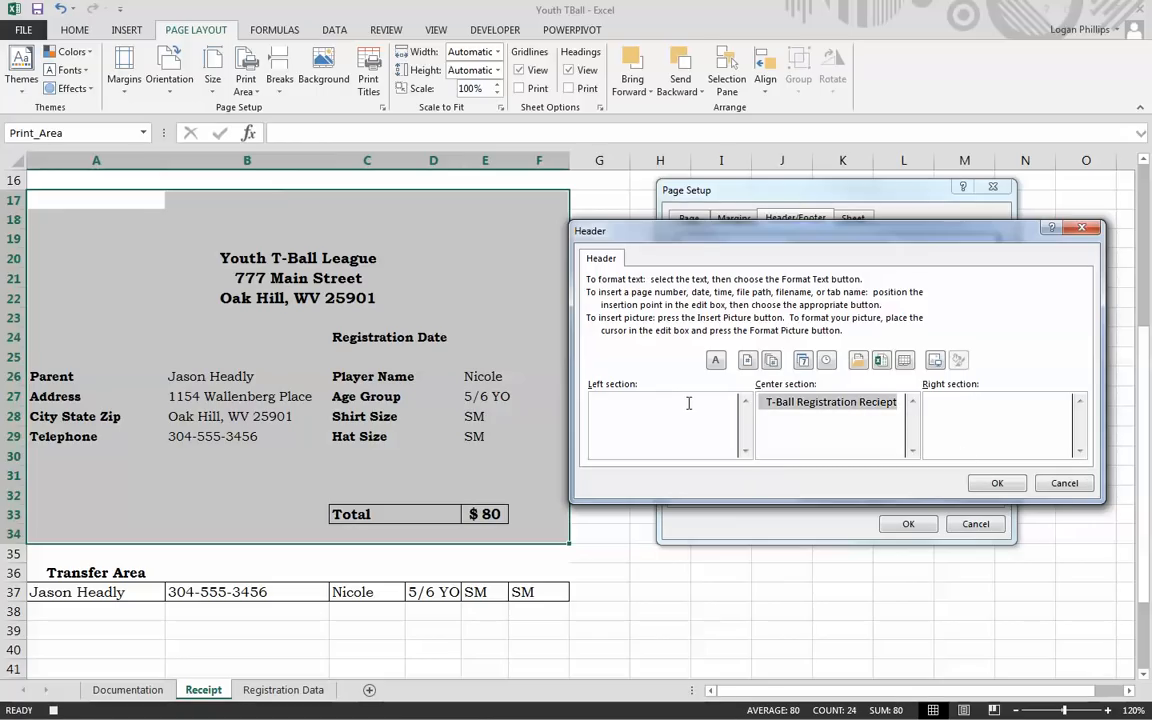
pyautogui.write('T-Ba')
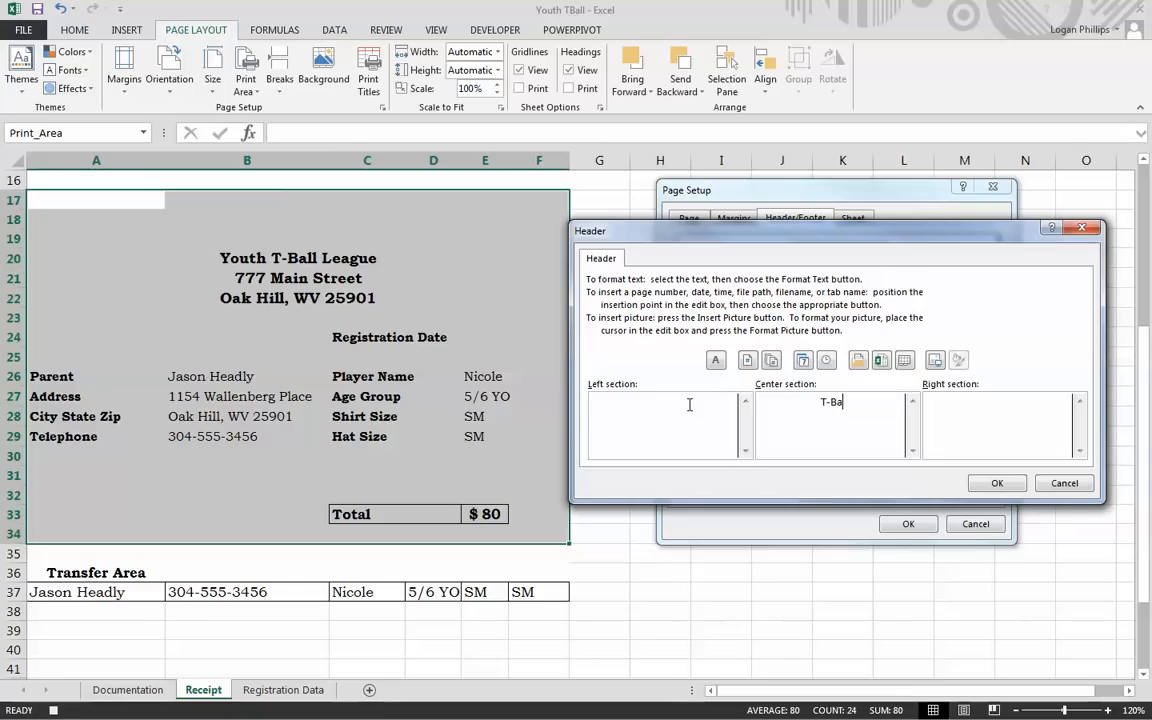
pyautogui.write('llRegistation Reciept')
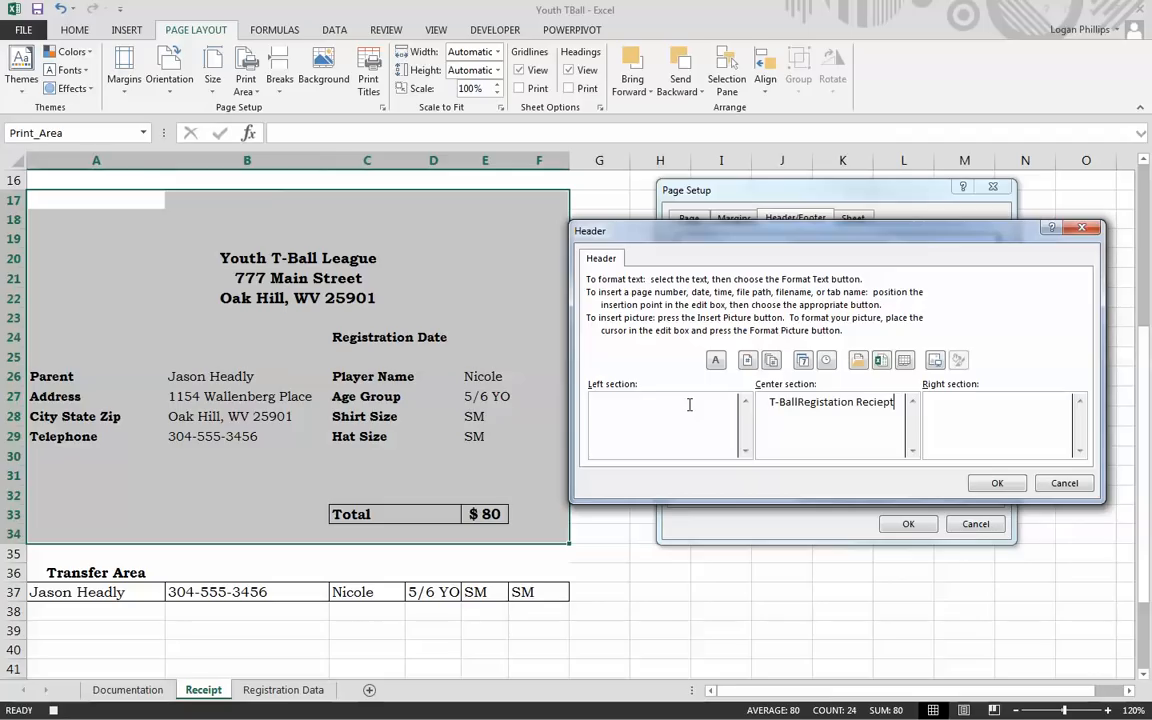
pyautogui.click(996, 484)
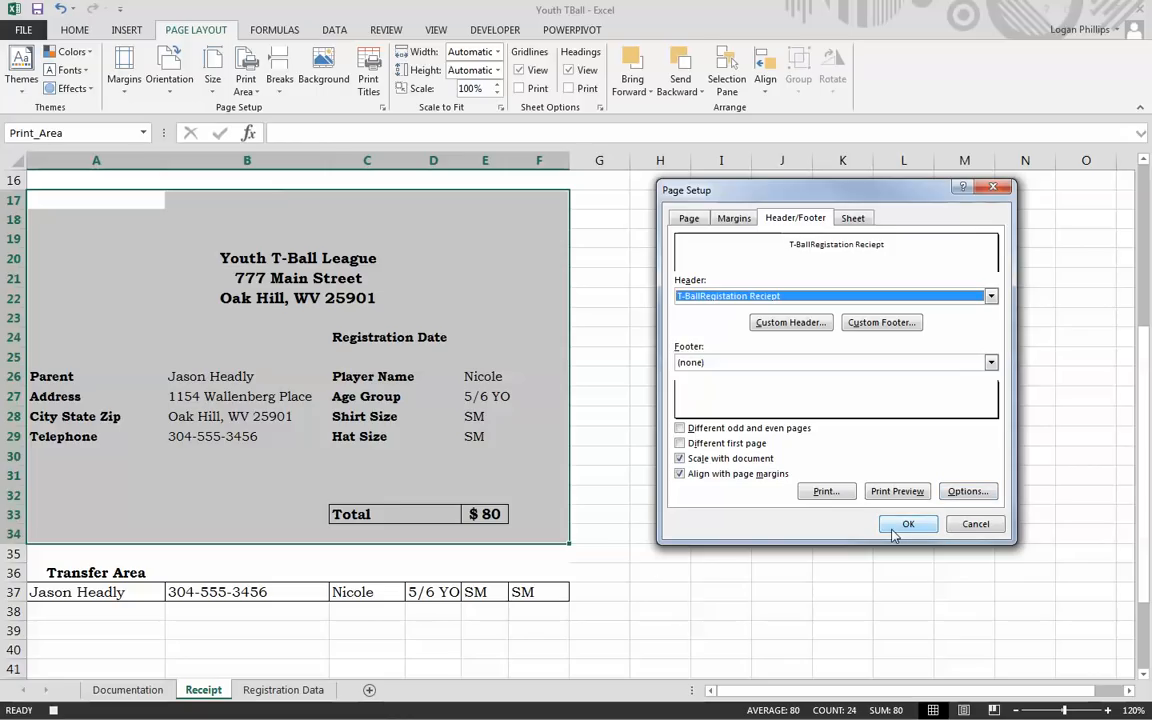
pyautogui.click(907, 525)
# Step: Start exporting the receipt as a PDF, beginning with the suggested name reciept.pdf
pyautogui.click(25, 29)
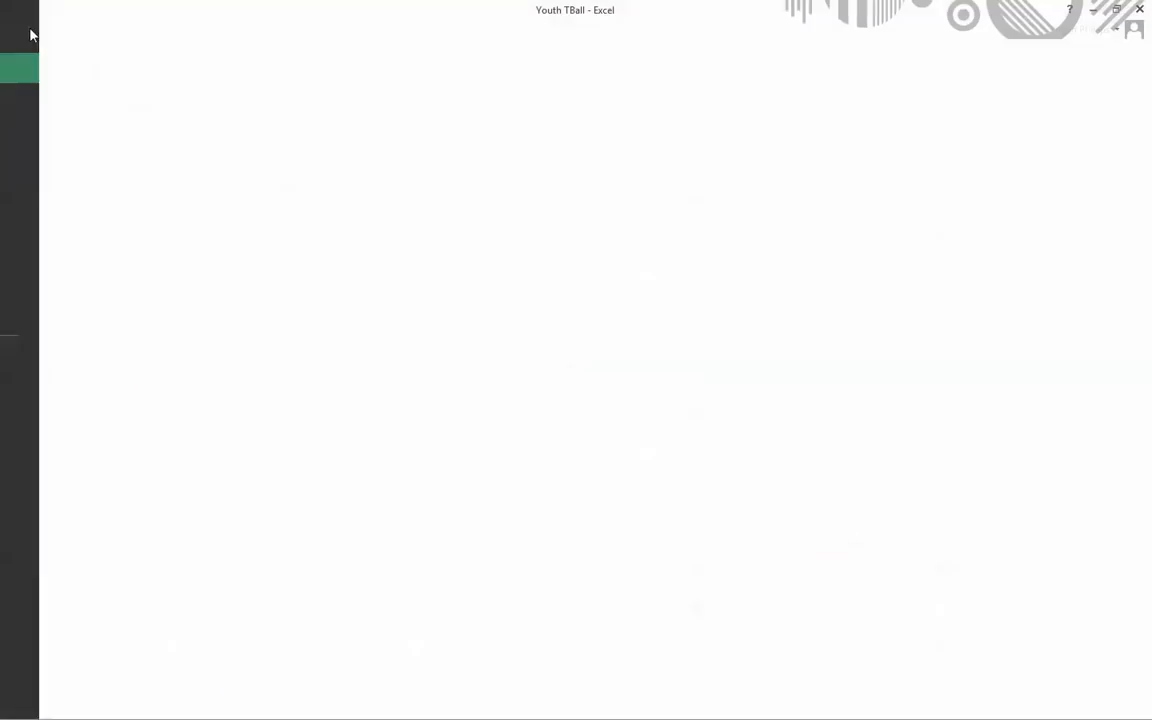
pyautogui.click(38, 283)
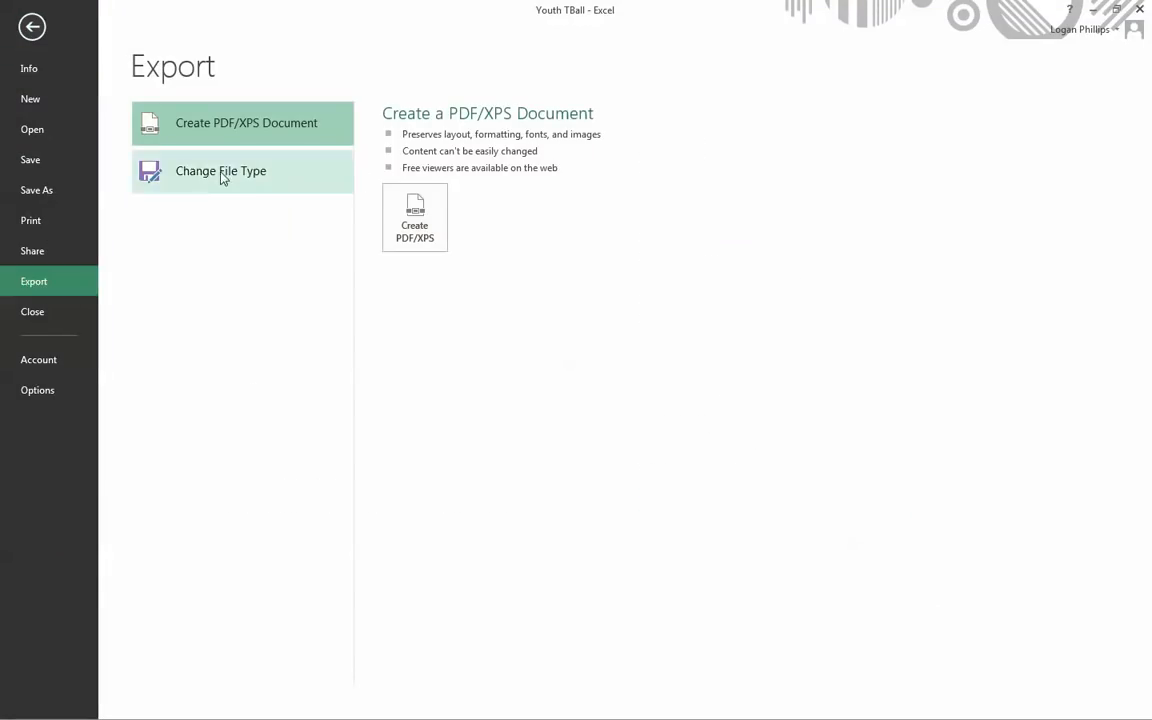
pyautogui.click(415, 215)
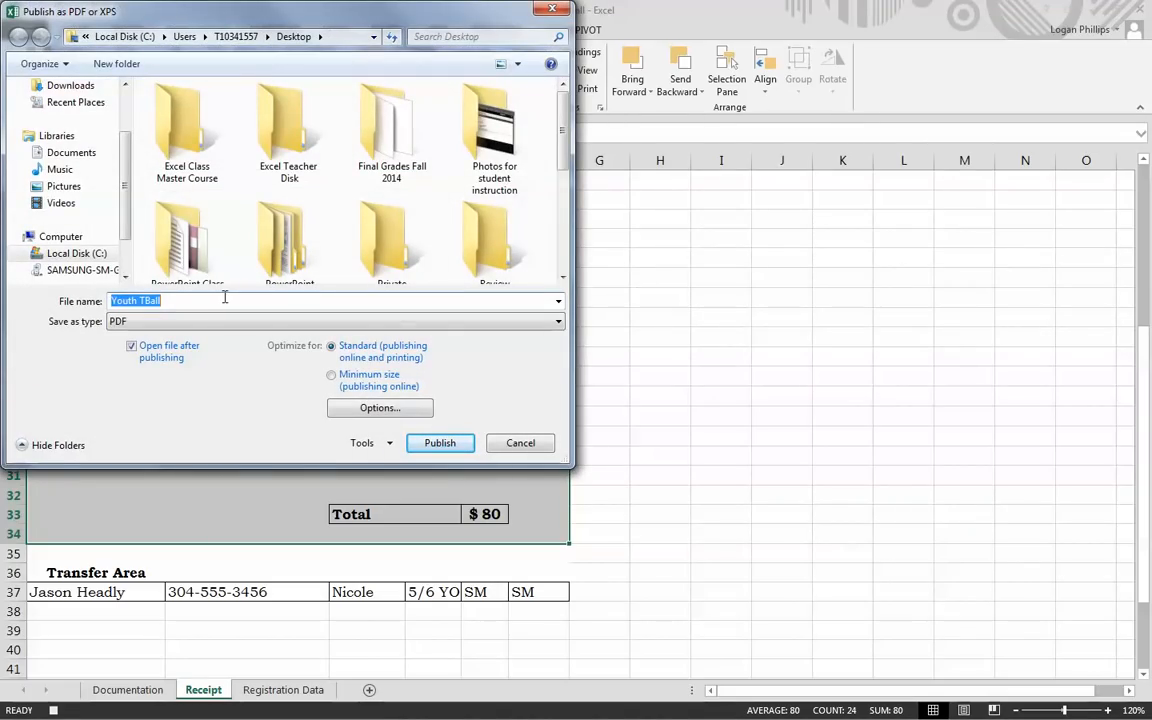
pyautogui.write('Rec')
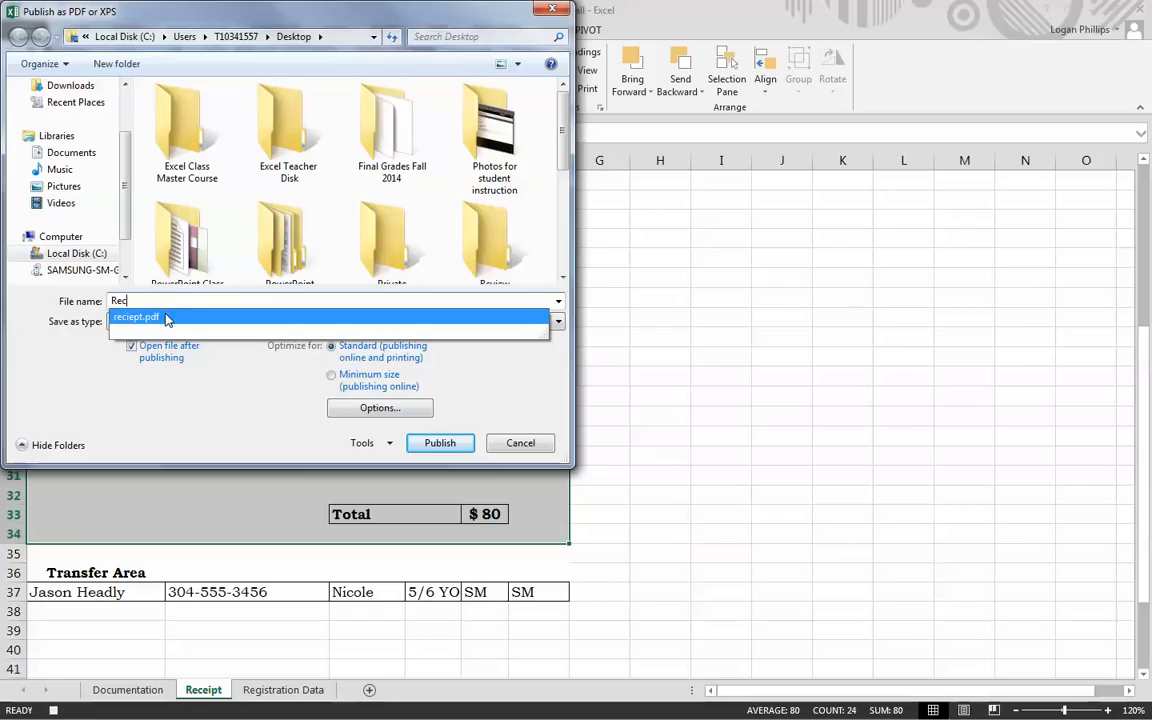
pyautogui.click(136, 318)
# Step: Rename the PDF to reciepttball.pdf, publish it, and close Adobe Reader
pyautogui.click(158, 320)
pyautogui.click(146, 301)
pyautogui.click(142, 301)
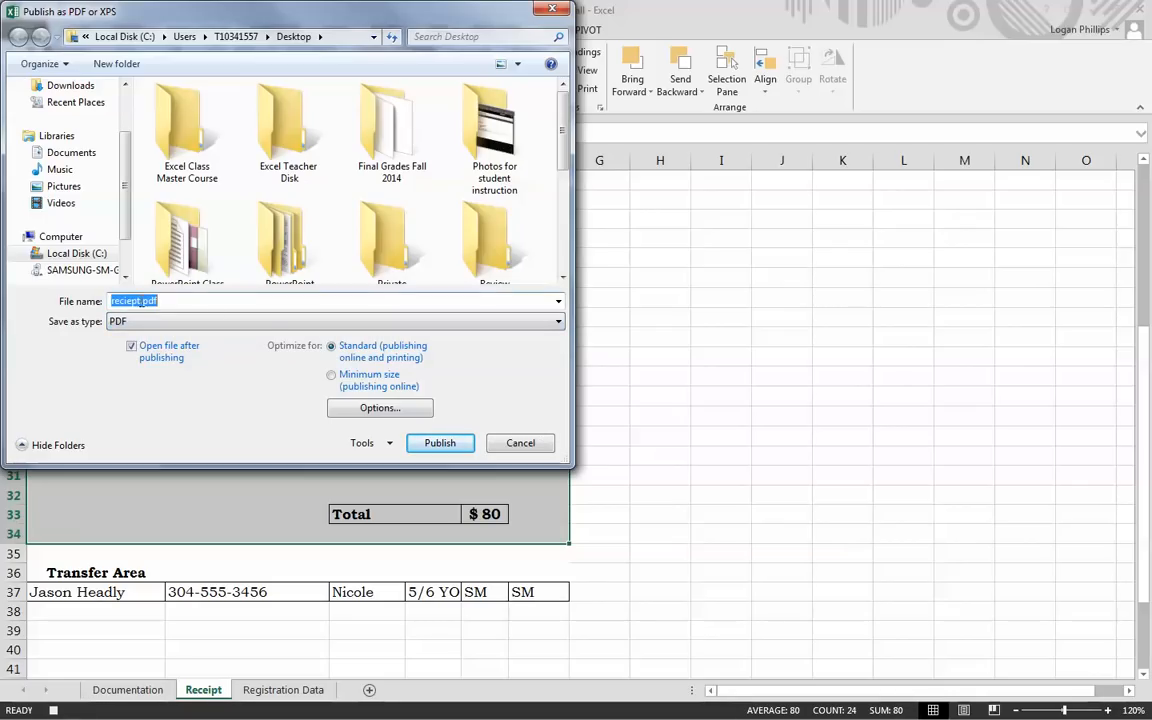
pyautogui.press('Left')
pyautogui.press('Left')
pyautogui.press('Left')
pyautogui.press('Left')
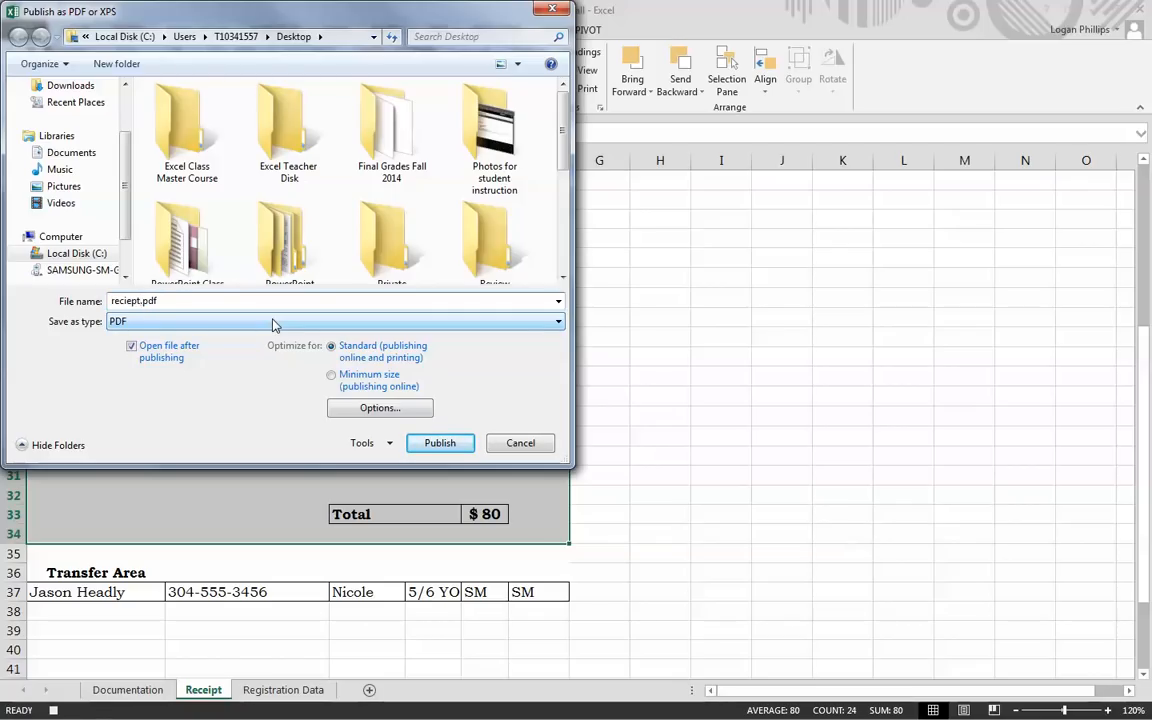
pyautogui.write('ball')
pyautogui.click(462, 445)
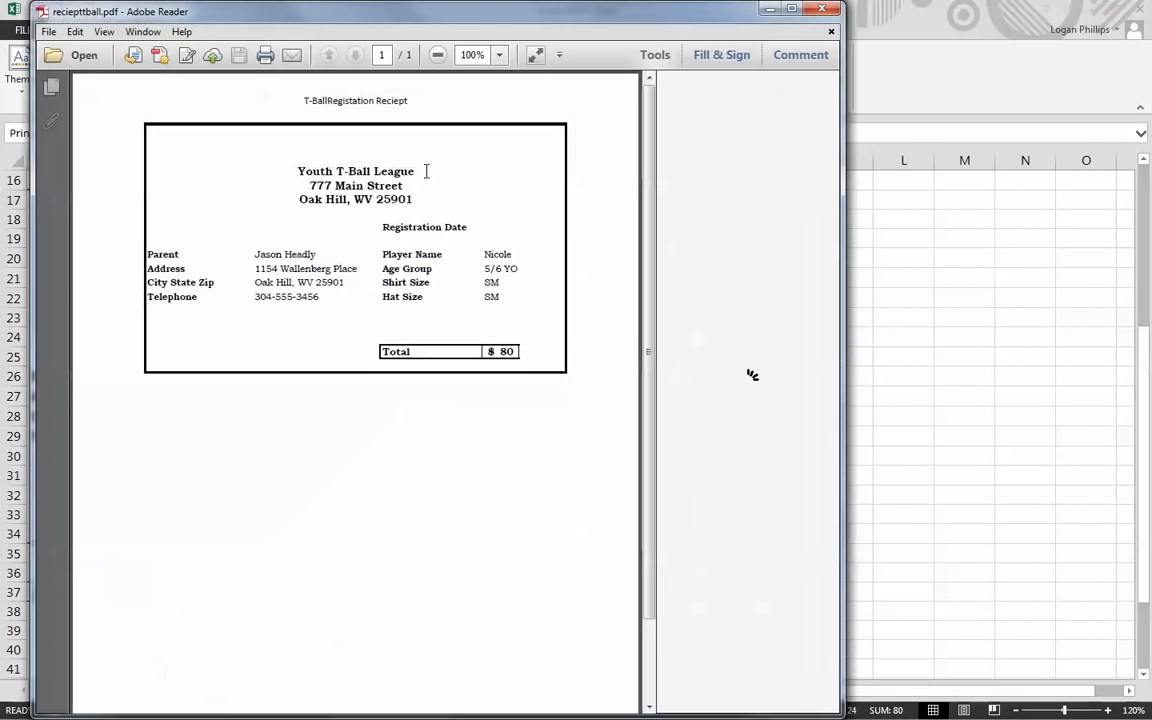
pyautogui.click(822, 8)
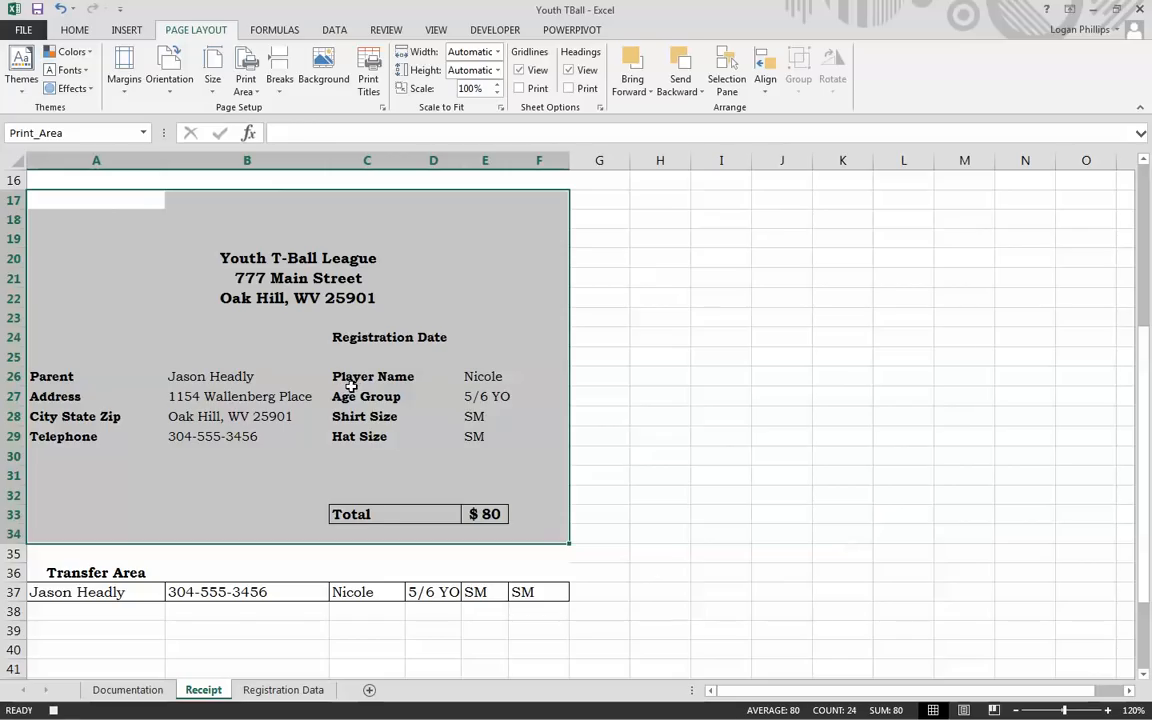
# Step: Clear the Receipt print area and delete the centre page header text so it reads (none)
pyautogui.click(245, 78)
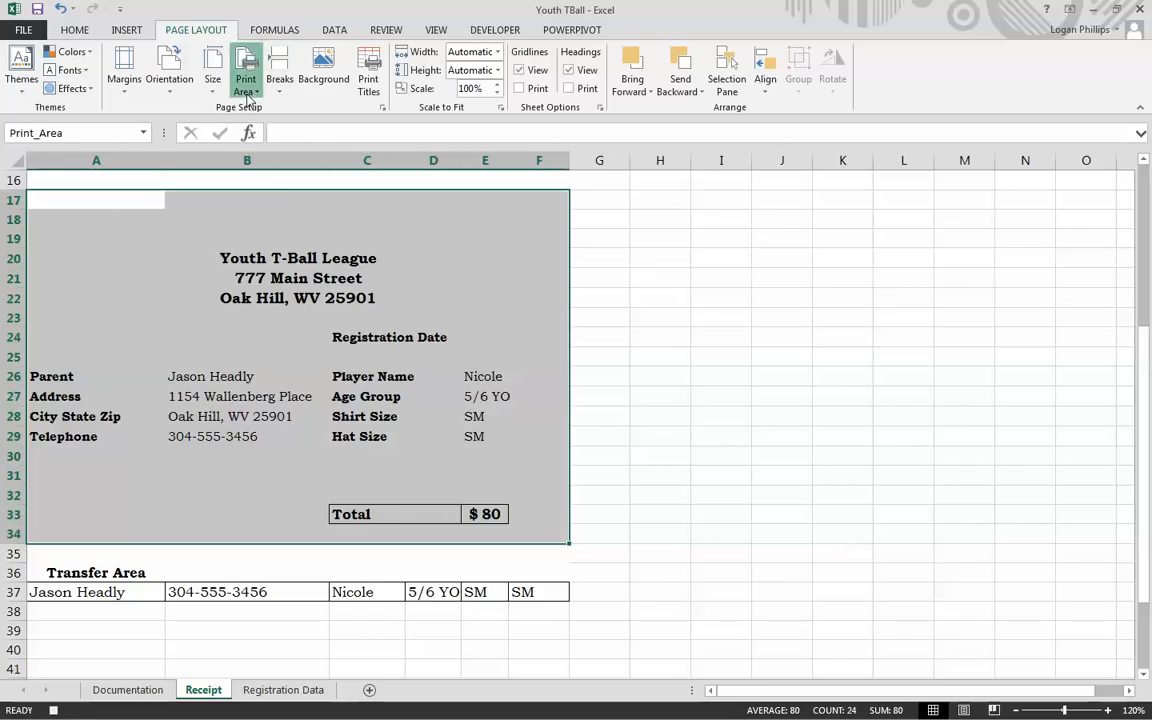
pyautogui.click(279, 128)
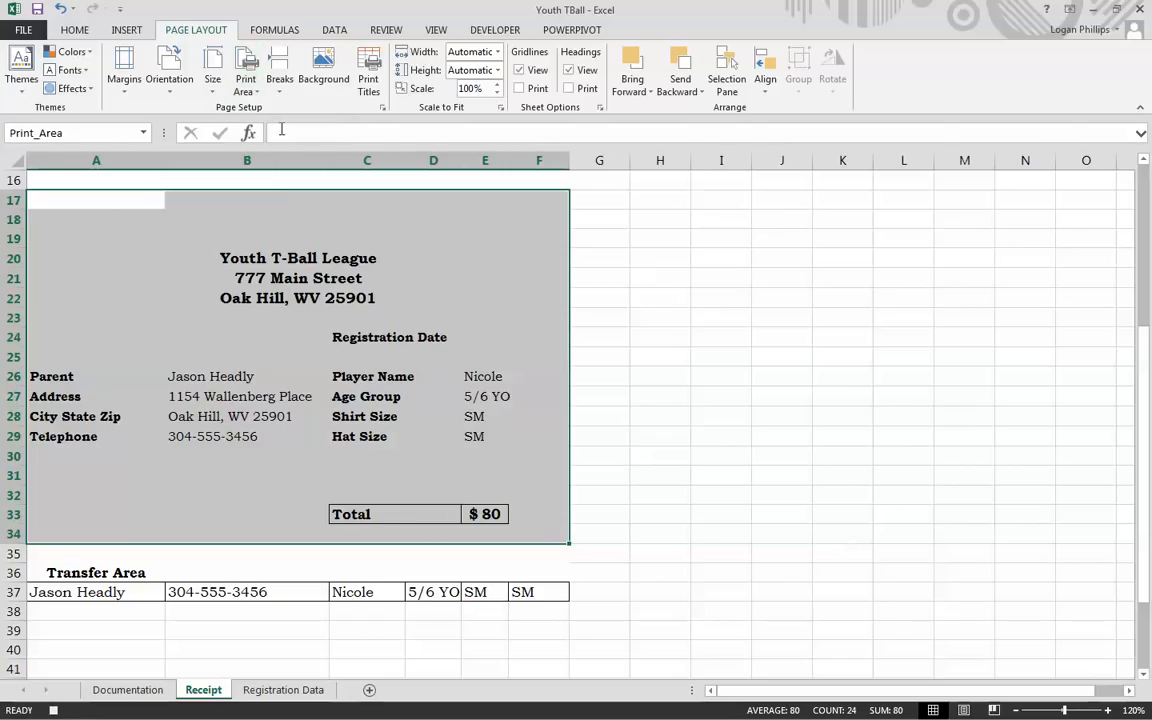
pyautogui.click(382, 107)
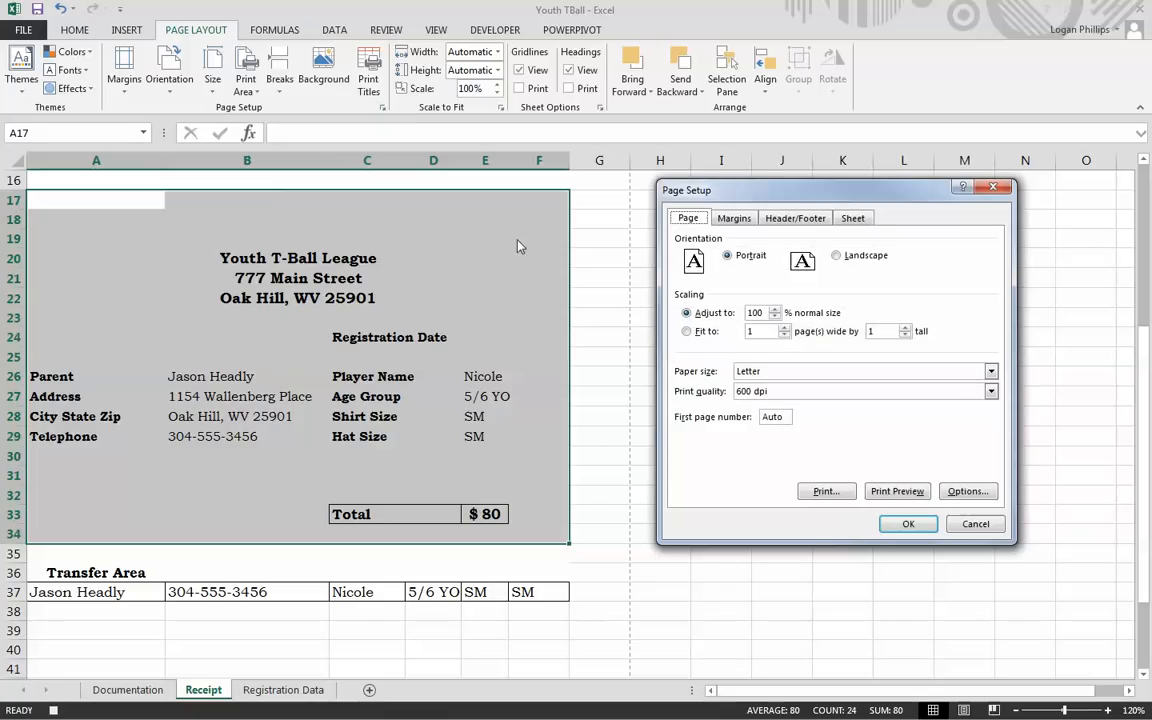
pyautogui.click(796, 220)
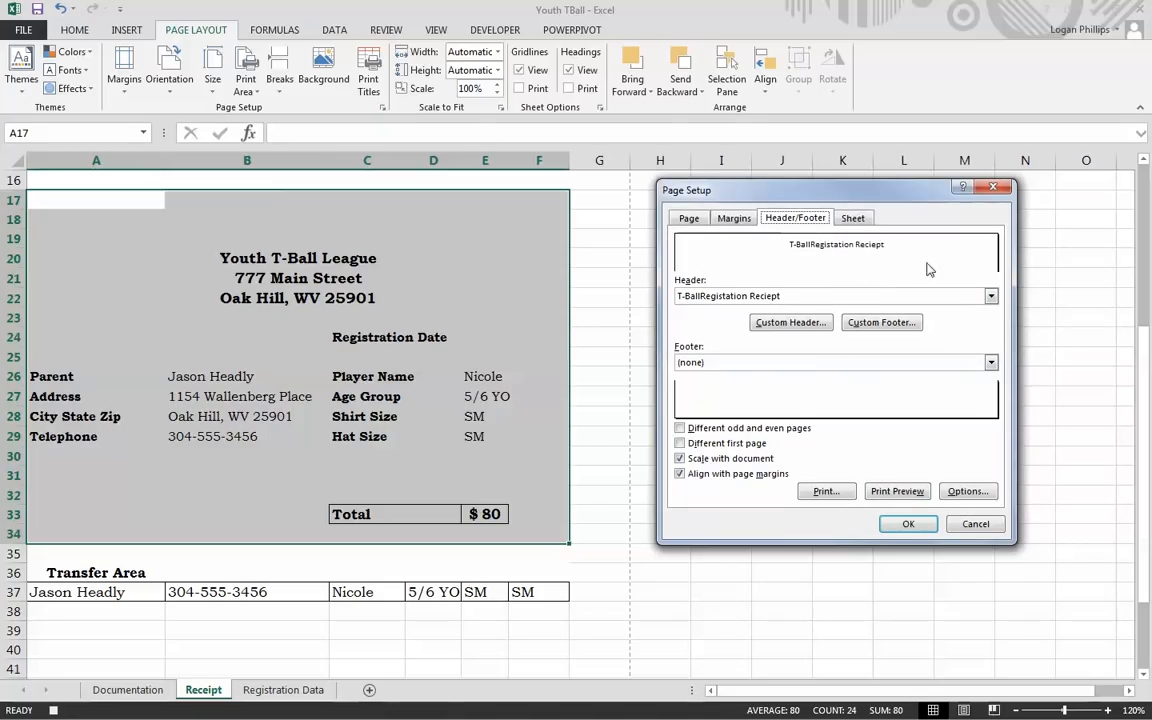
pyautogui.click(793, 322)
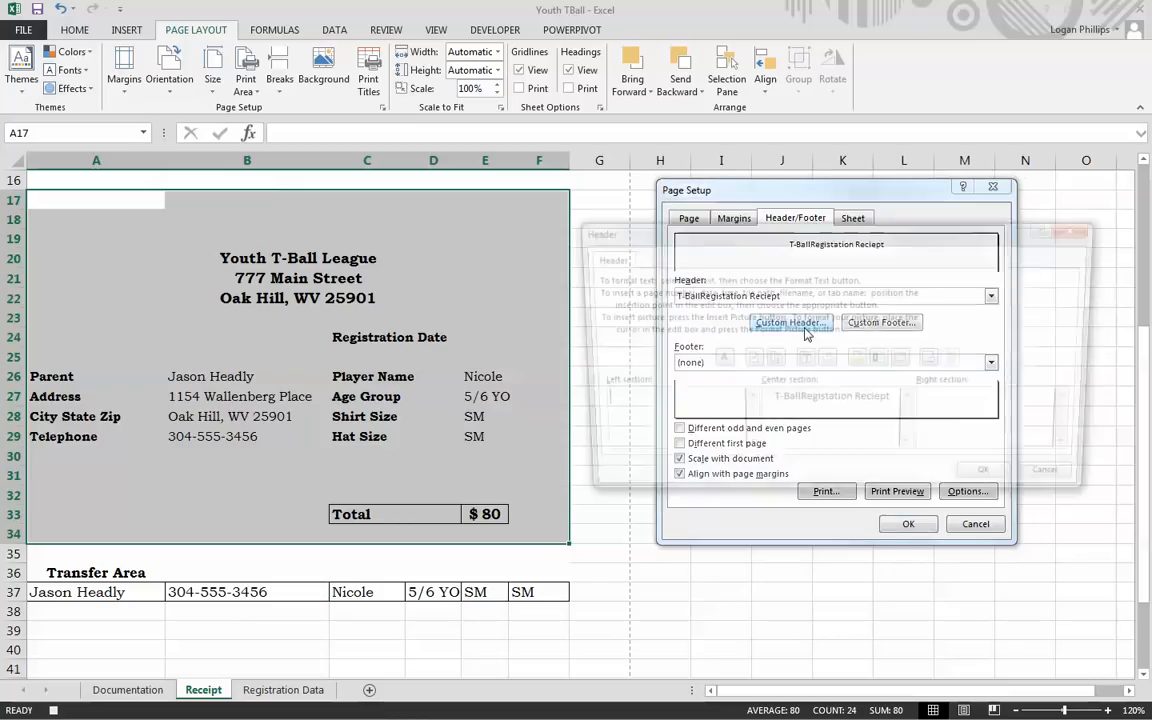
pyautogui.moveTo(898, 400); pyautogui.dragTo(645, 395)
pyautogui.press('BackSpace')
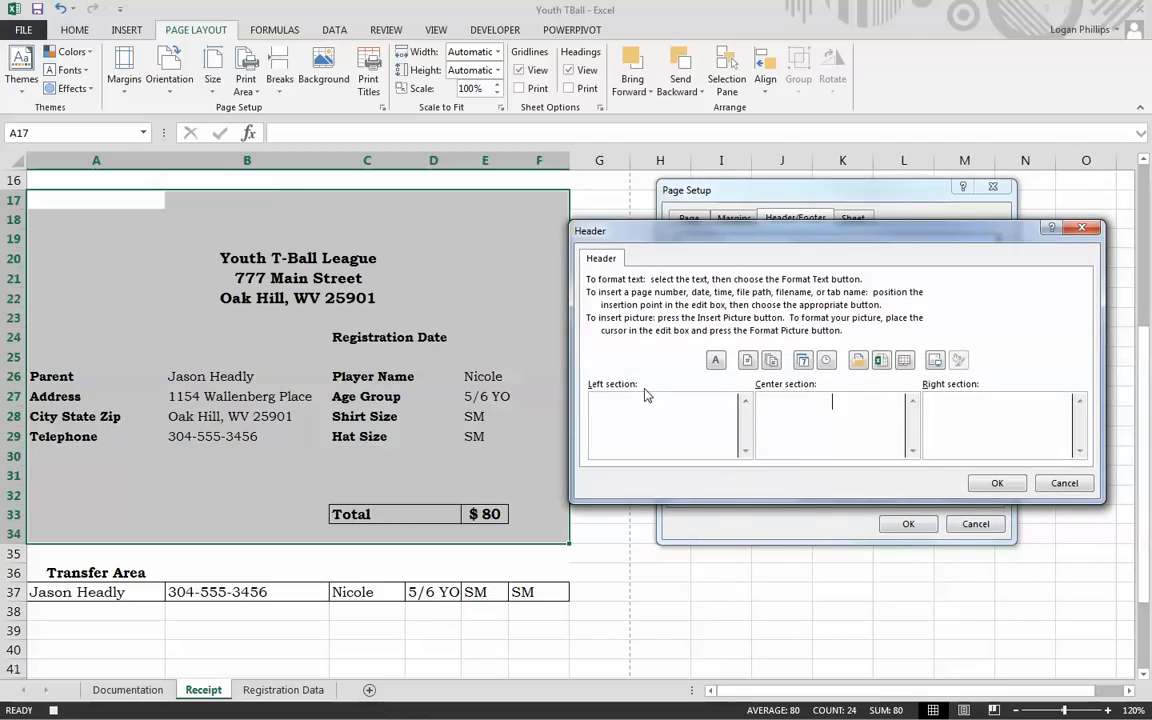
pyautogui.click(992, 483)
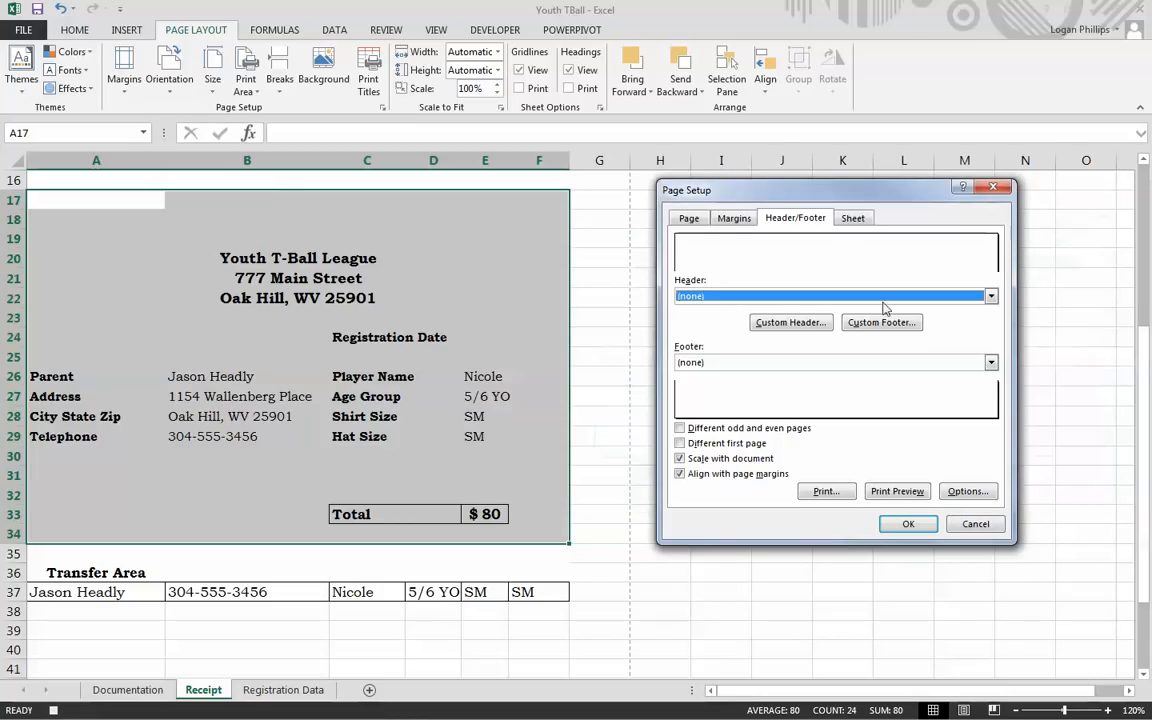
pyautogui.click(907, 524)
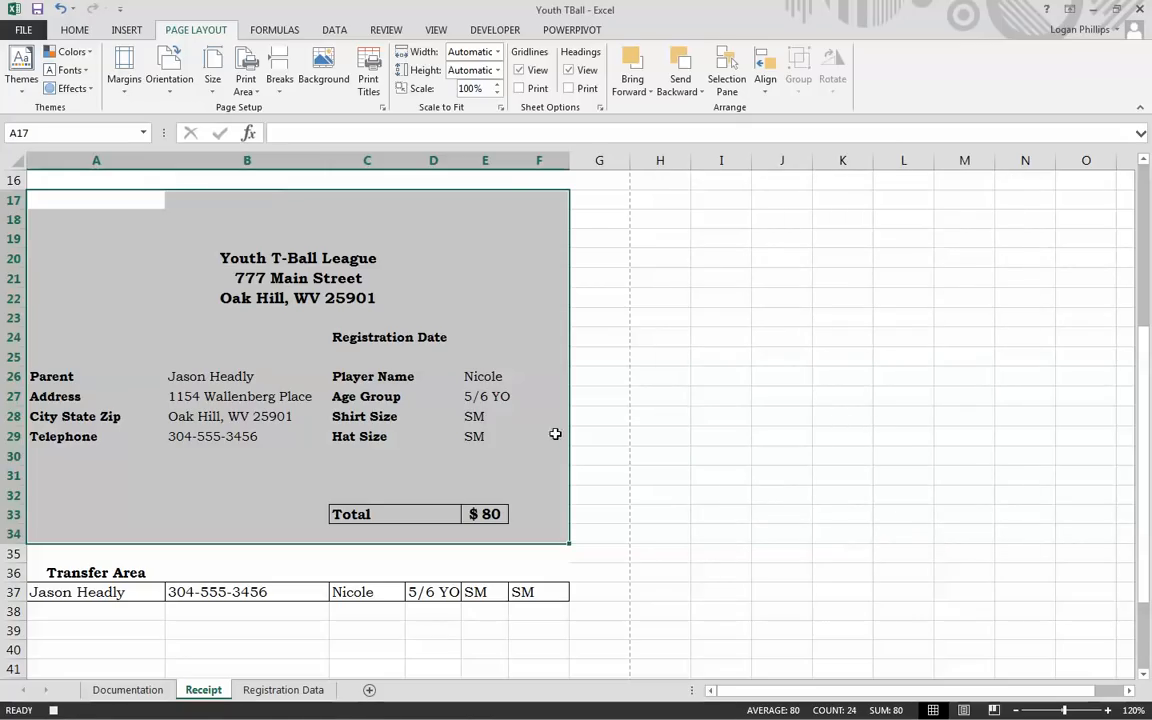
# Step: Scroll back to the top of the Receipt sheet and select registration date cell B3
pyautogui.scroll(4, 130, 334)
pyautogui.scroll(1, 130, 334)
pyautogui.click(290, 236)
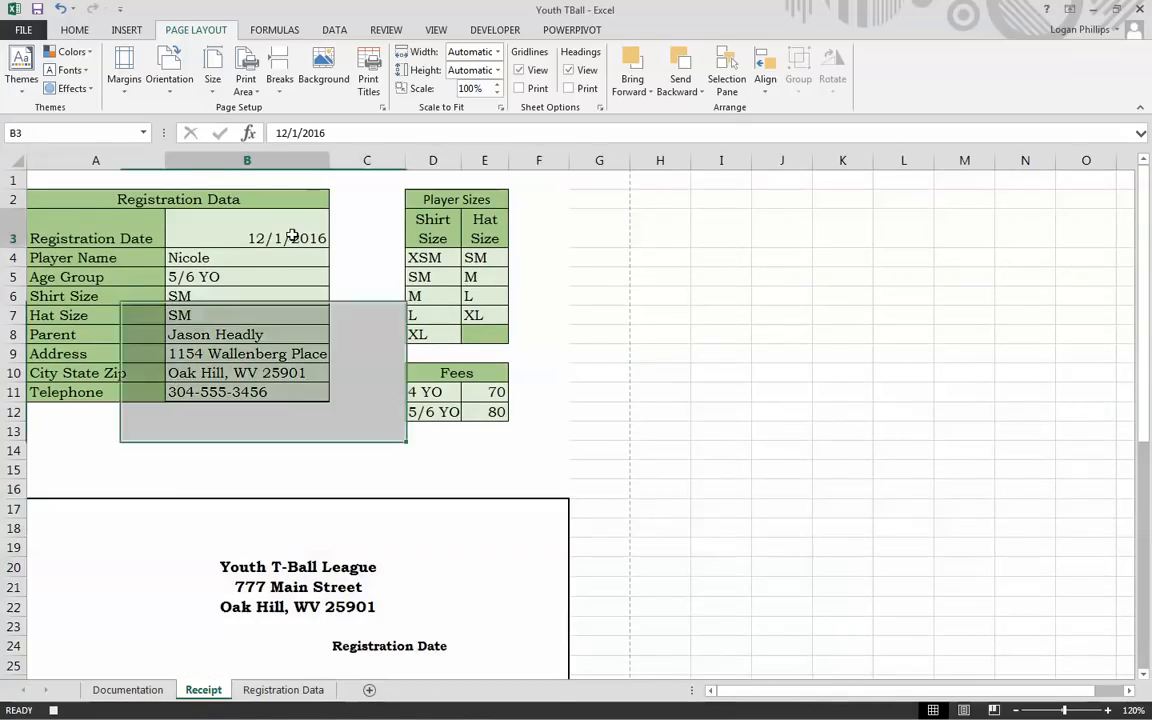
pyautogui.click(495, 32)
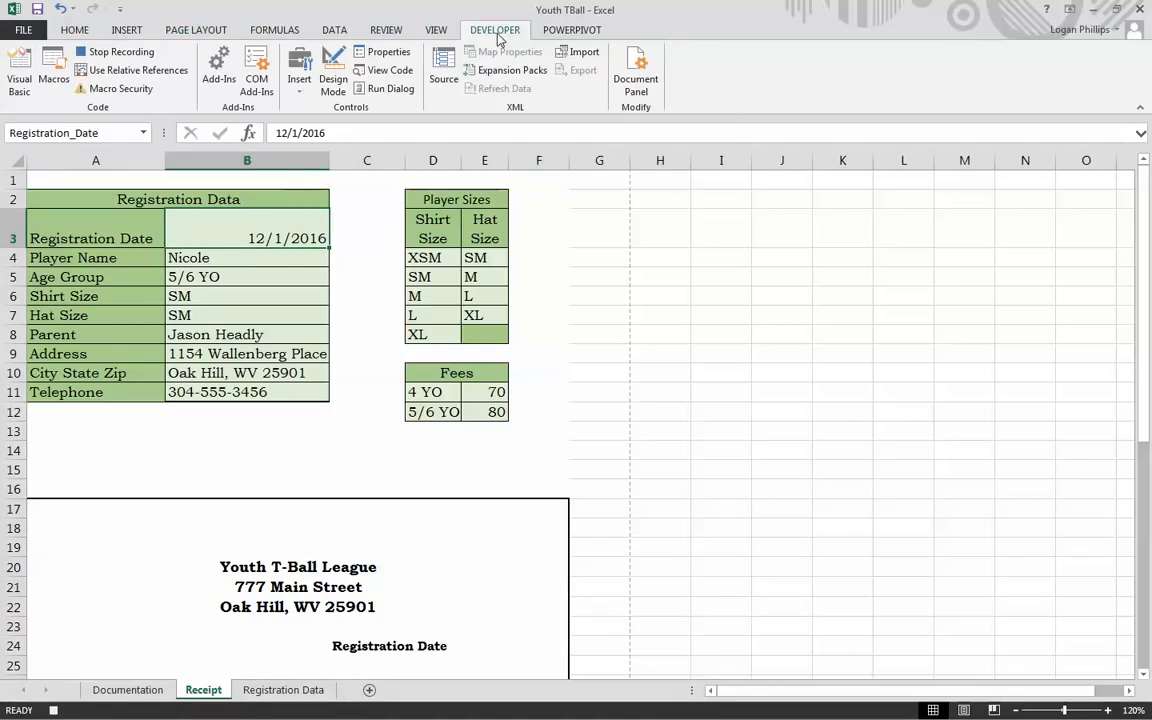
# Step: Stop recording PDF_TBReciept, run it to regenerate reciepttball.pdf, then close Adobe Reader
pyautogui.click(141, 54)
pyautogui.click(775, 452)
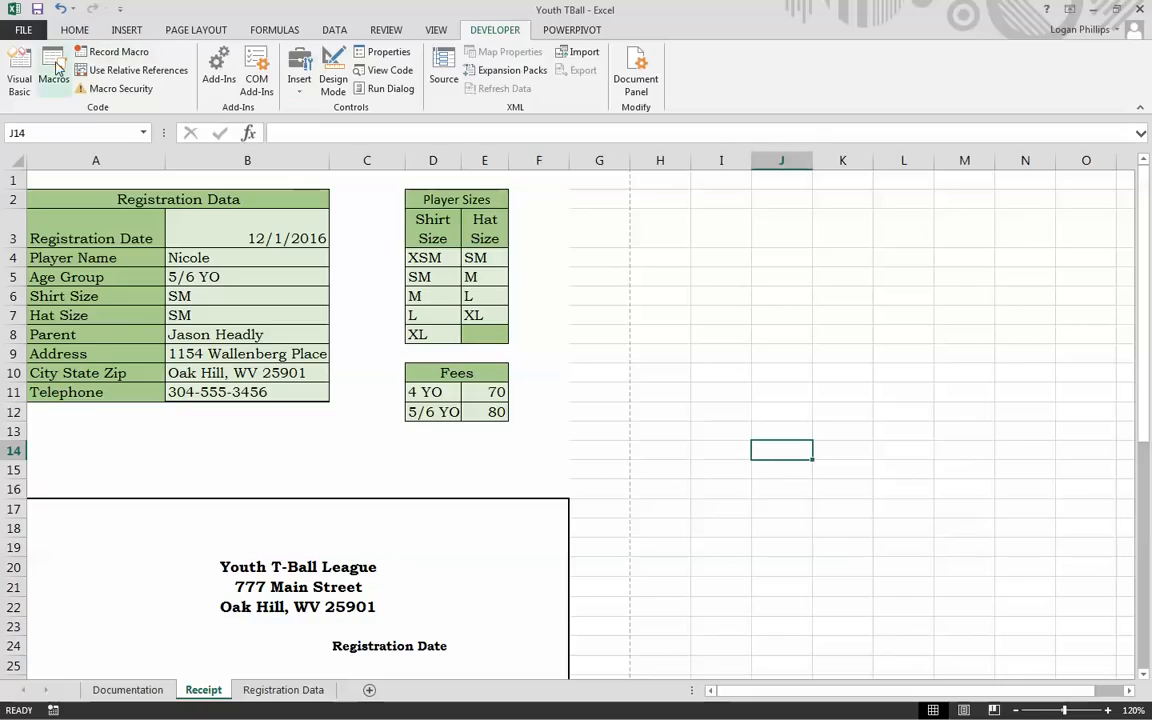
pyautogui.click(54, 72)
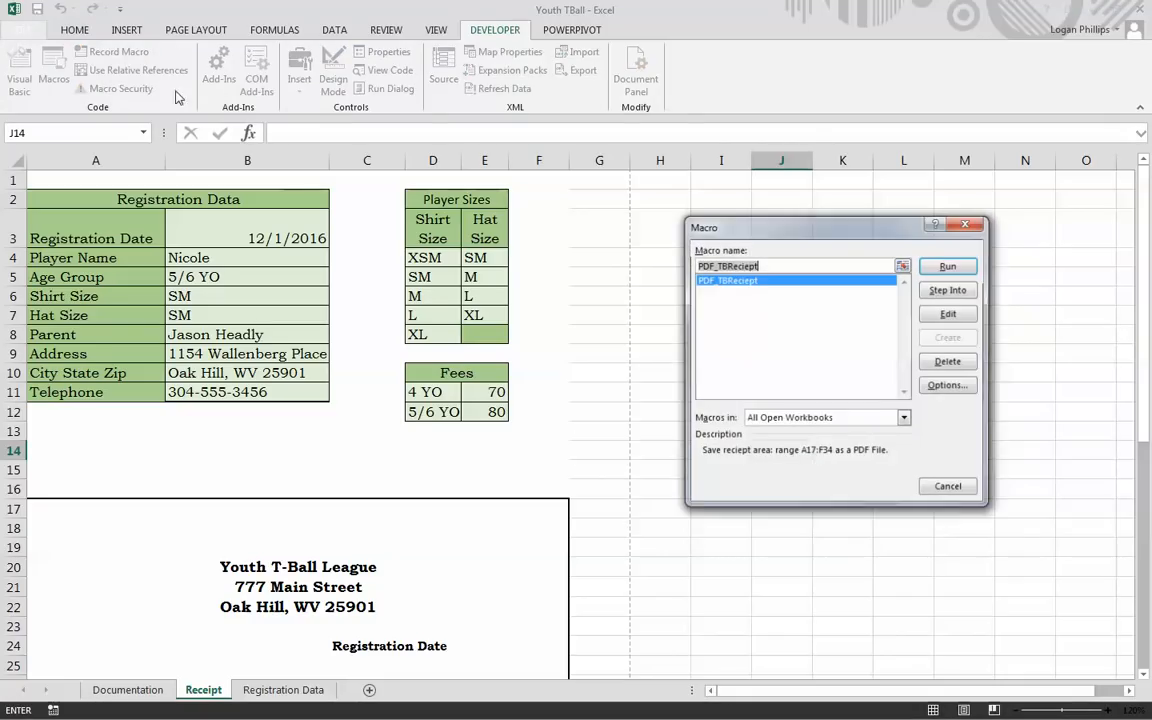
pyautogui.click(948, 267)
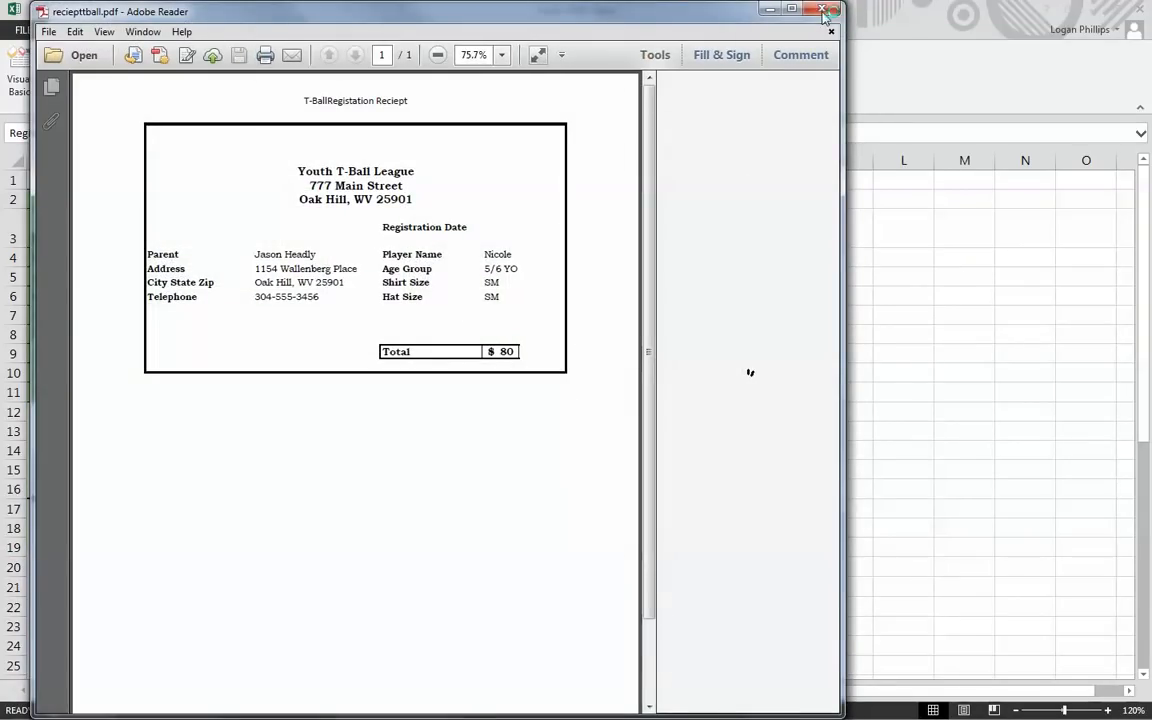
pyautogui.click(822, 17)
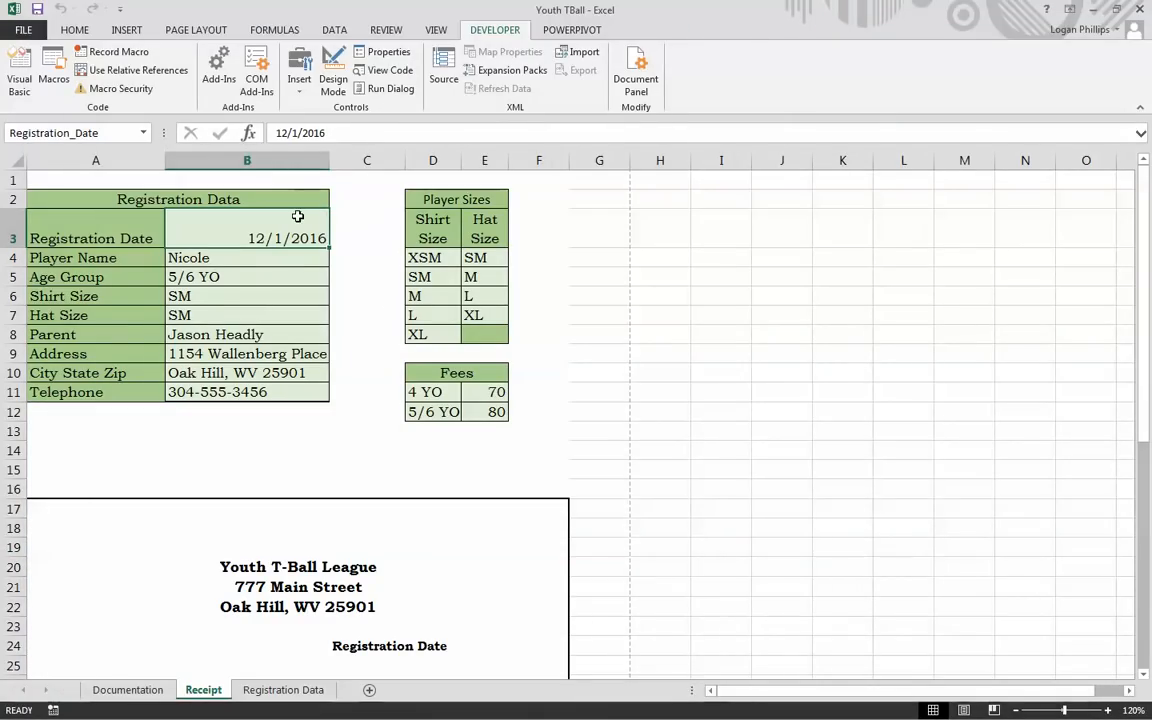
pyautogui.click(810, 458)
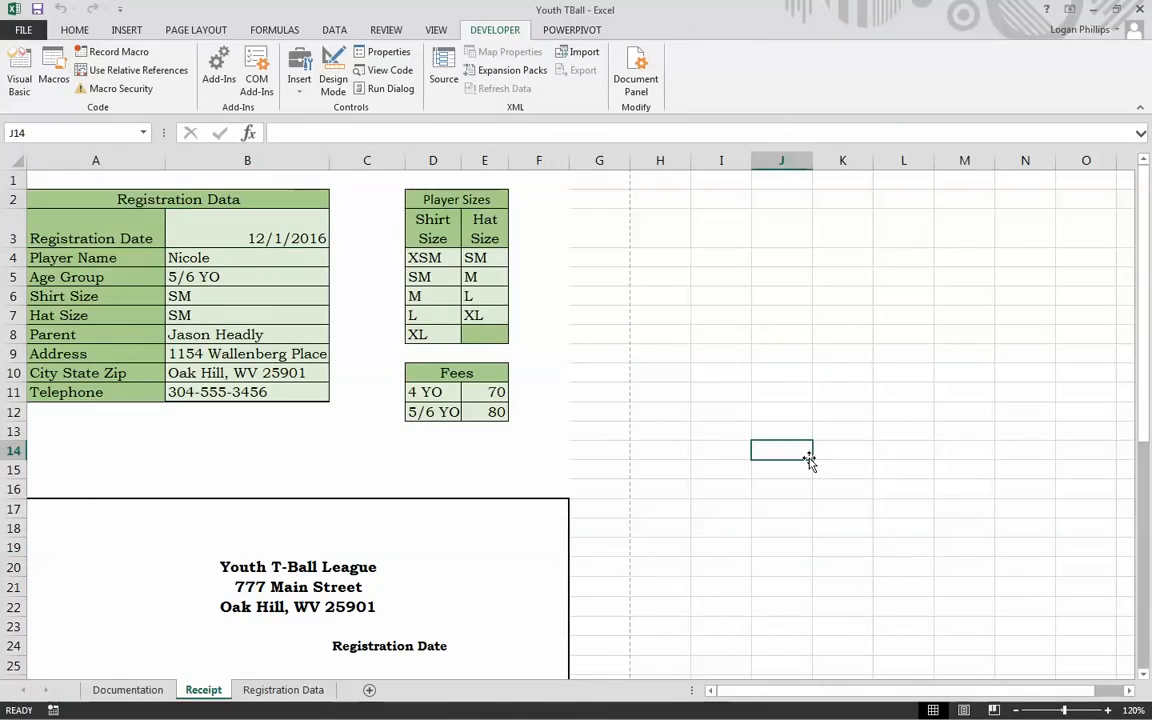
pyautogui.click(284, 690)
# Step: Unprotect the Registration Data sheet from the Review tab
pyautogui.click(313, 383)
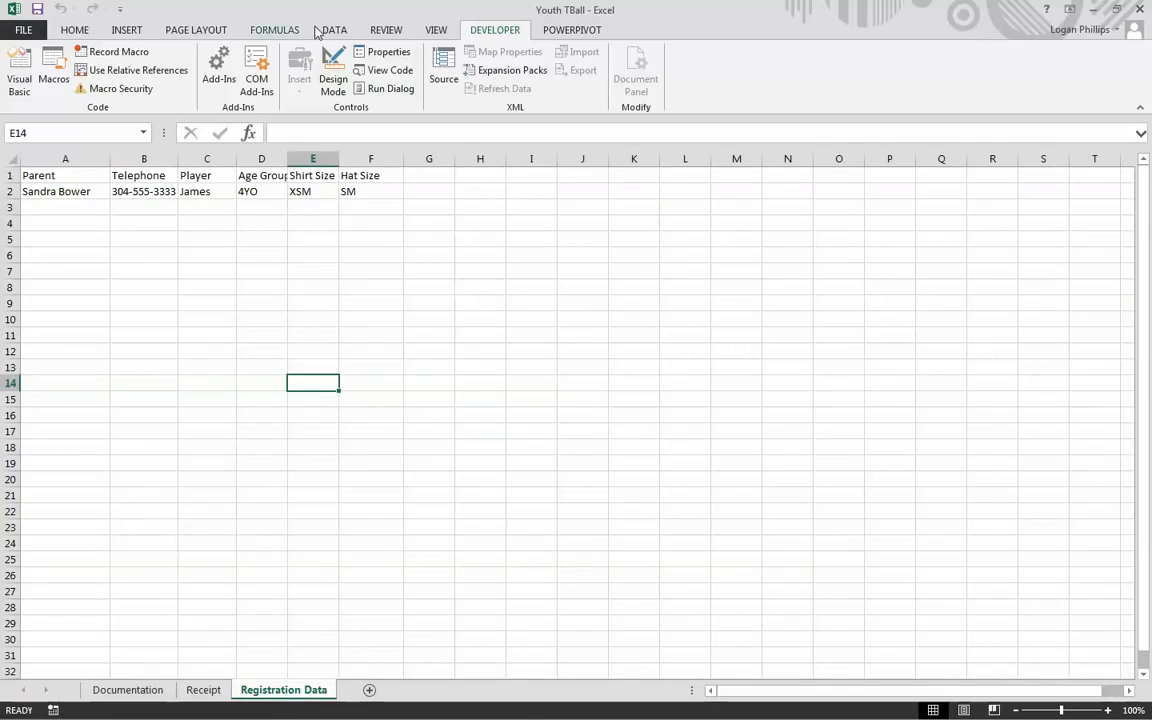
pyautogui.click(382, 32)
pyautogui.click(486, 75)
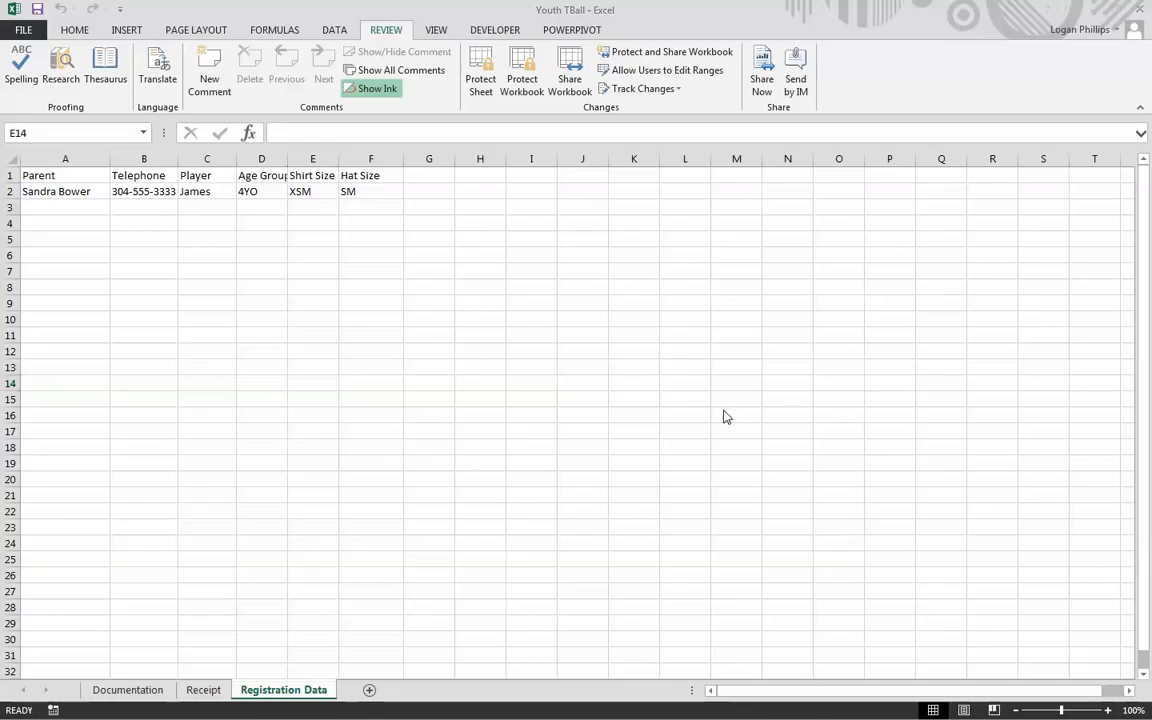
pyautogui.click(495, 30)
# Step: Name the new macro TransferData with shortcut Ctrl+t and a transfer-area copying description
pyautogui.click(111, 55)
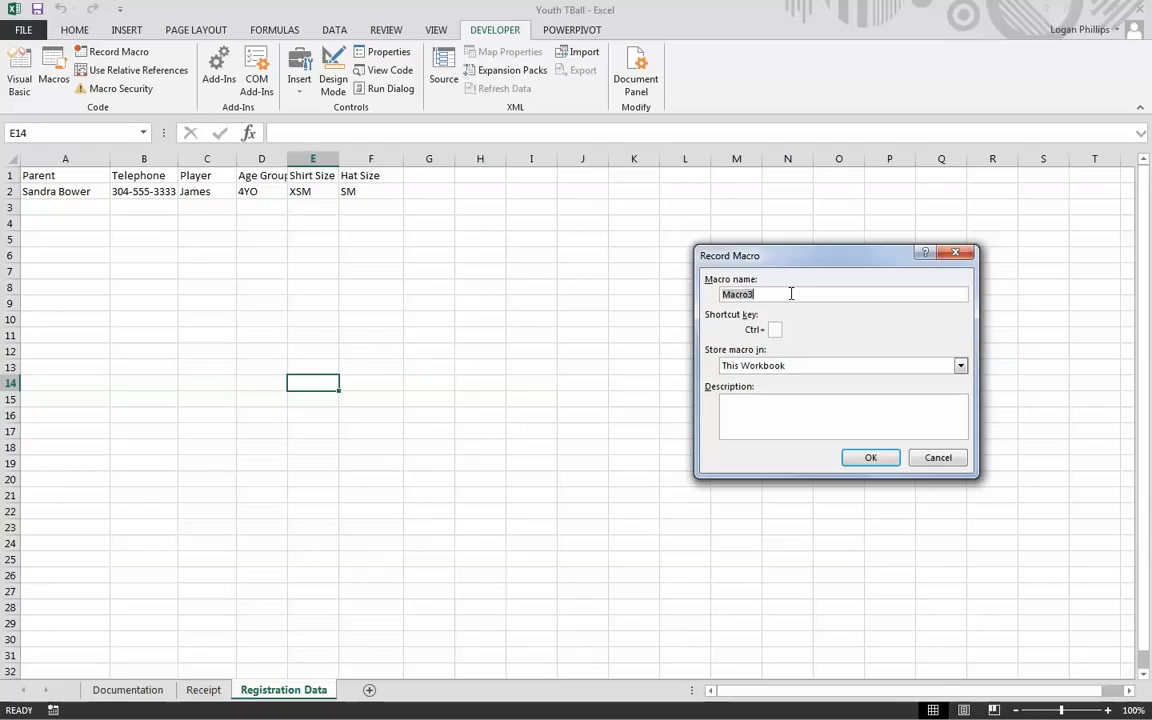
pyautogui.write('Tr')
pyautogui.write('t')
pyautogui.click(776, 401)
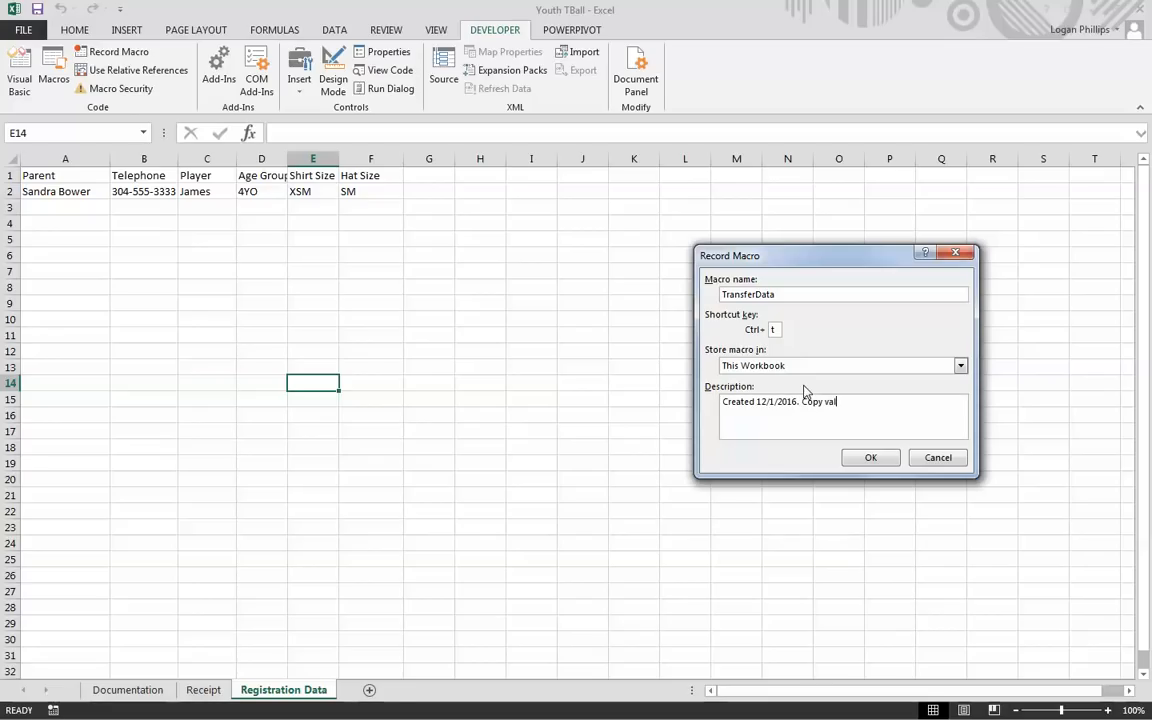
pyautogui.write('in the transfer area of the reciept worksheet to teh')
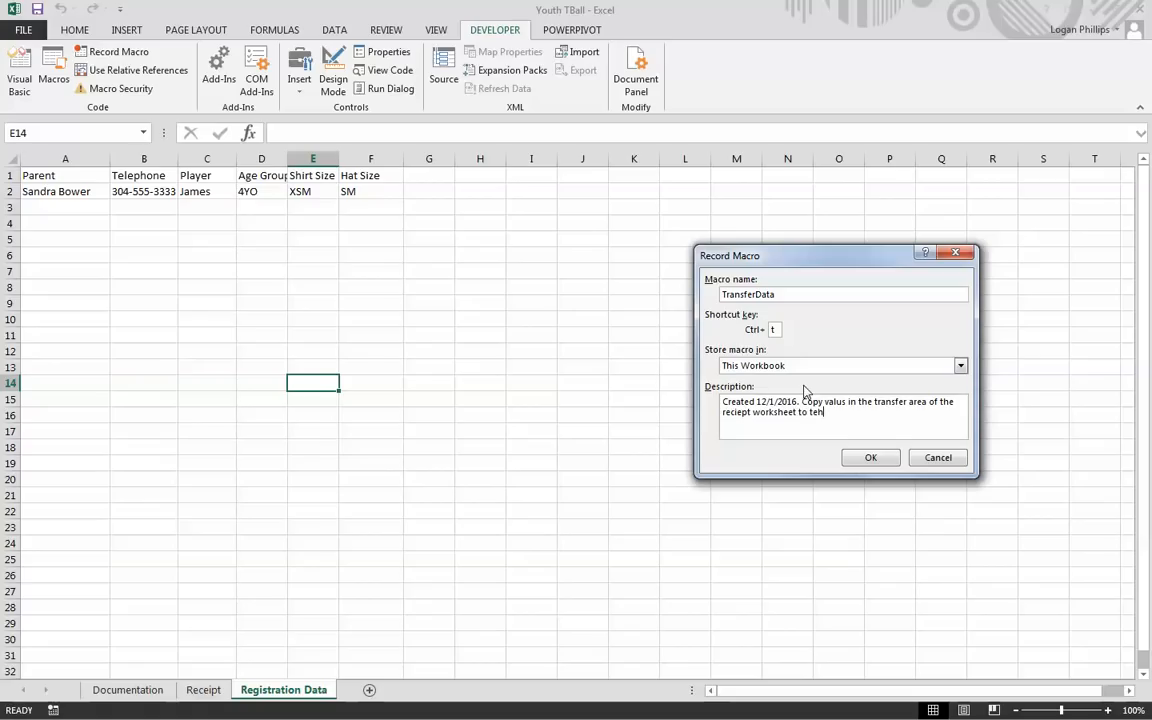
pyautogui.write(' registration data worksheet.')
# Step: Begin recording, copy the Receipt sheet's Transfer Area row A37:F37, and return to Registration Data
pyautogui.click(870, 457)
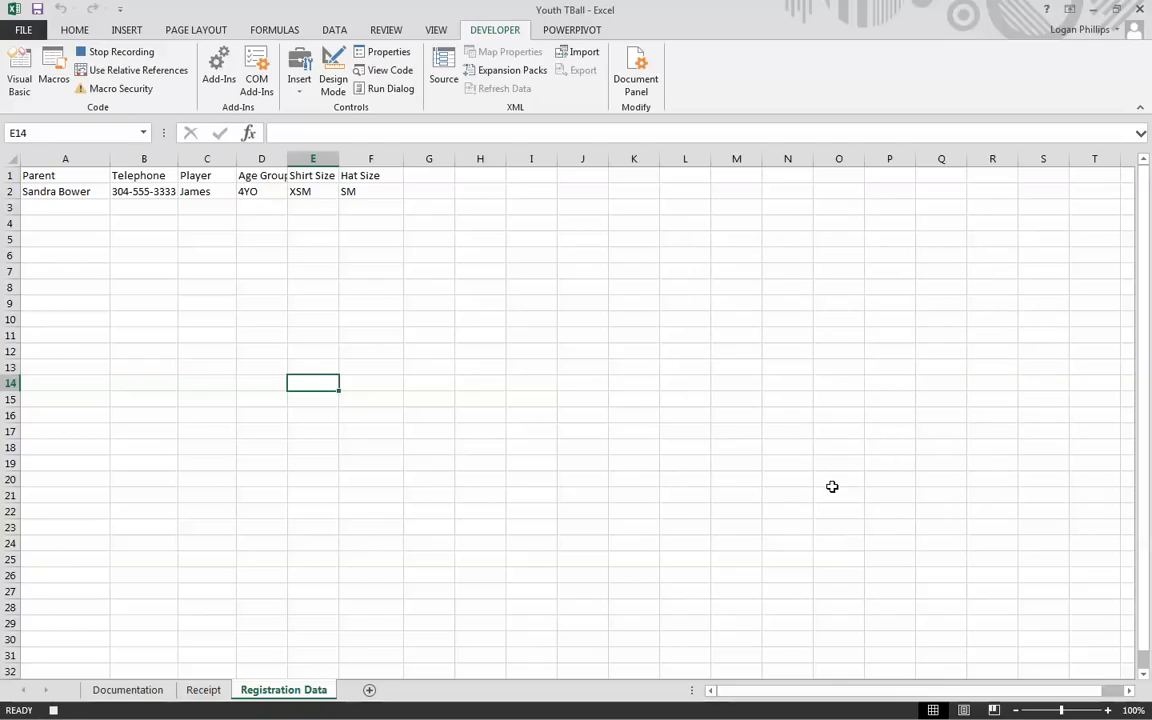
pyautogui.click(205, 689)
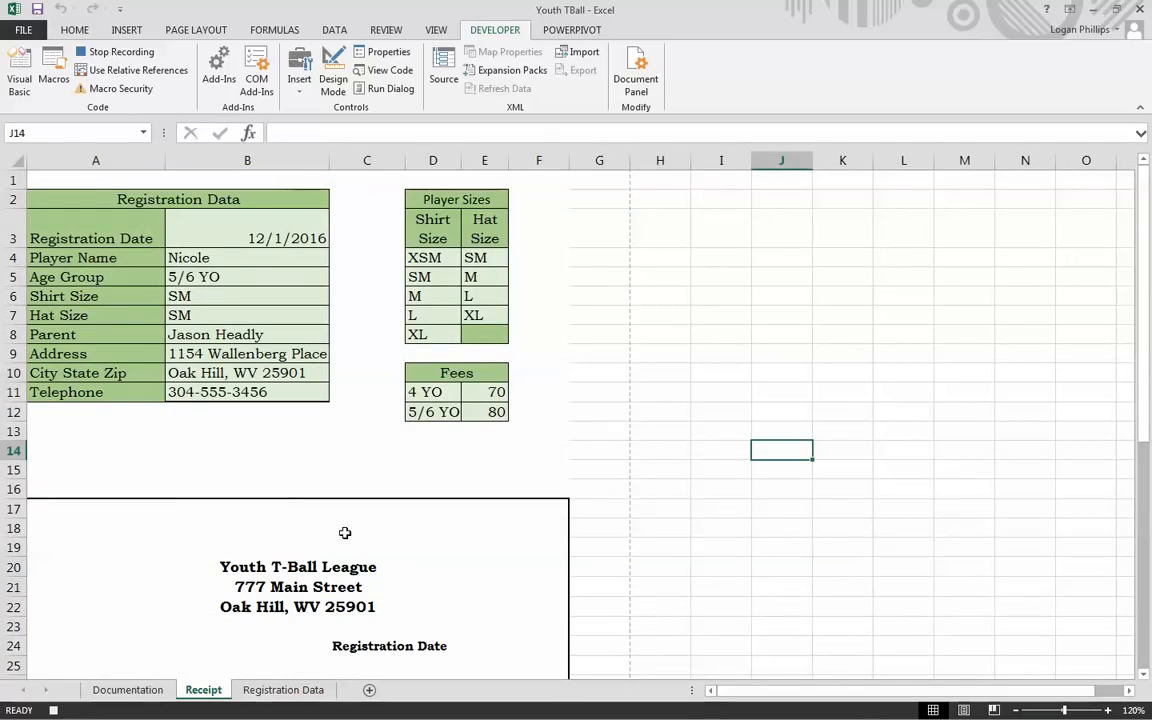
pyautogui.scroll(-8, 405, 430)
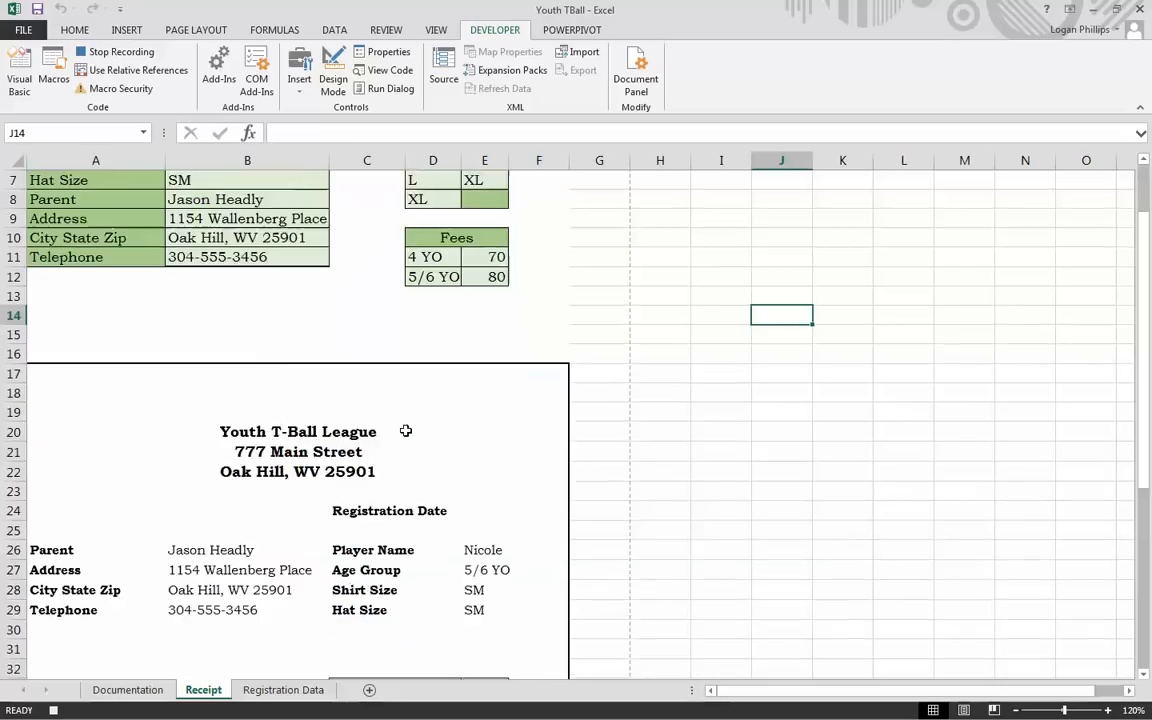
pyautogui.moveTo(87, 415); pyautogui.dragTo(528, 412)
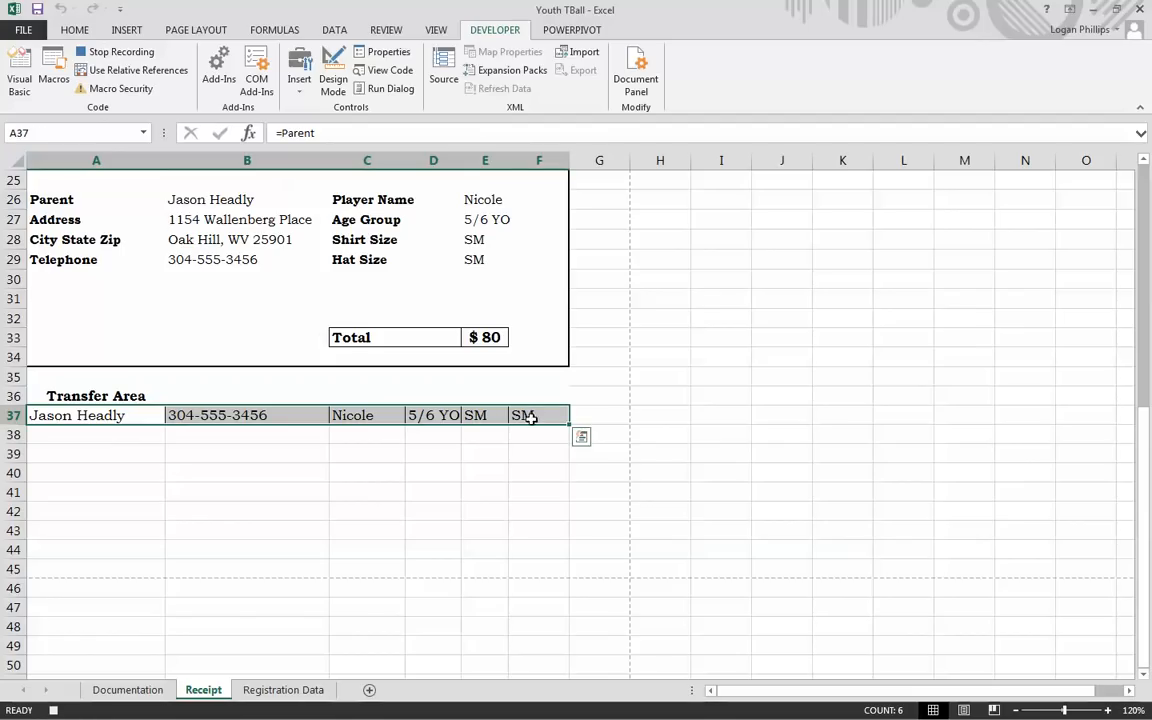
pyautogui.click(75, 31)
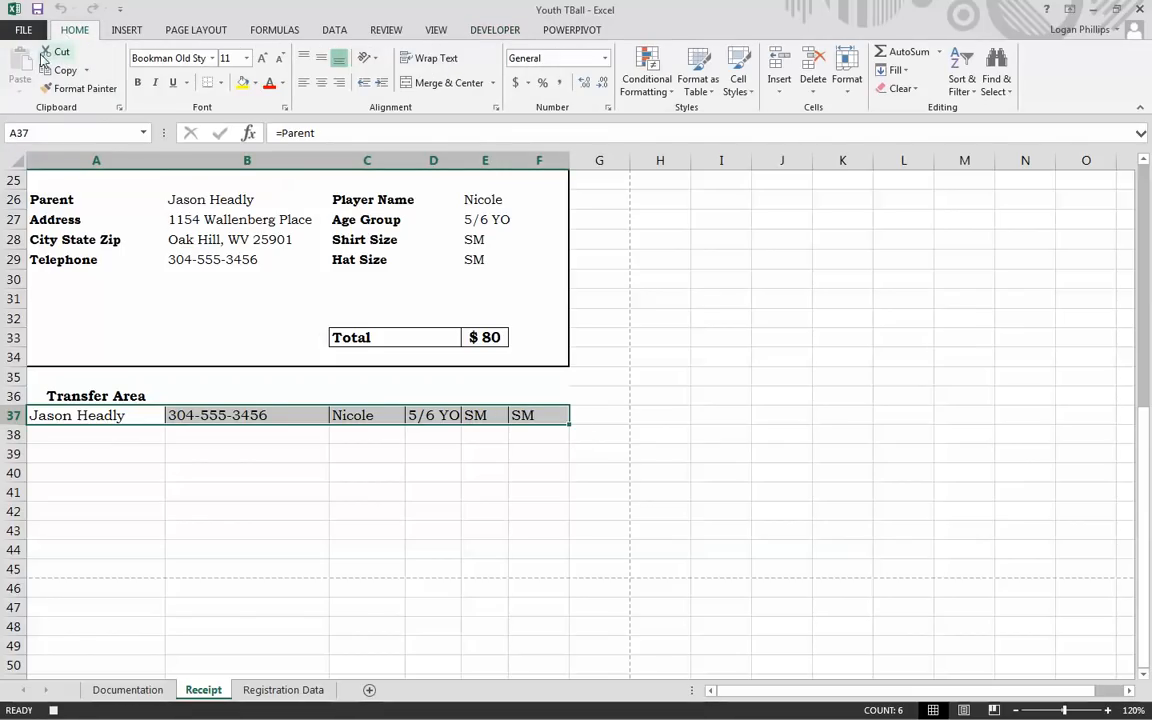
pyautogui.click(62, 70)
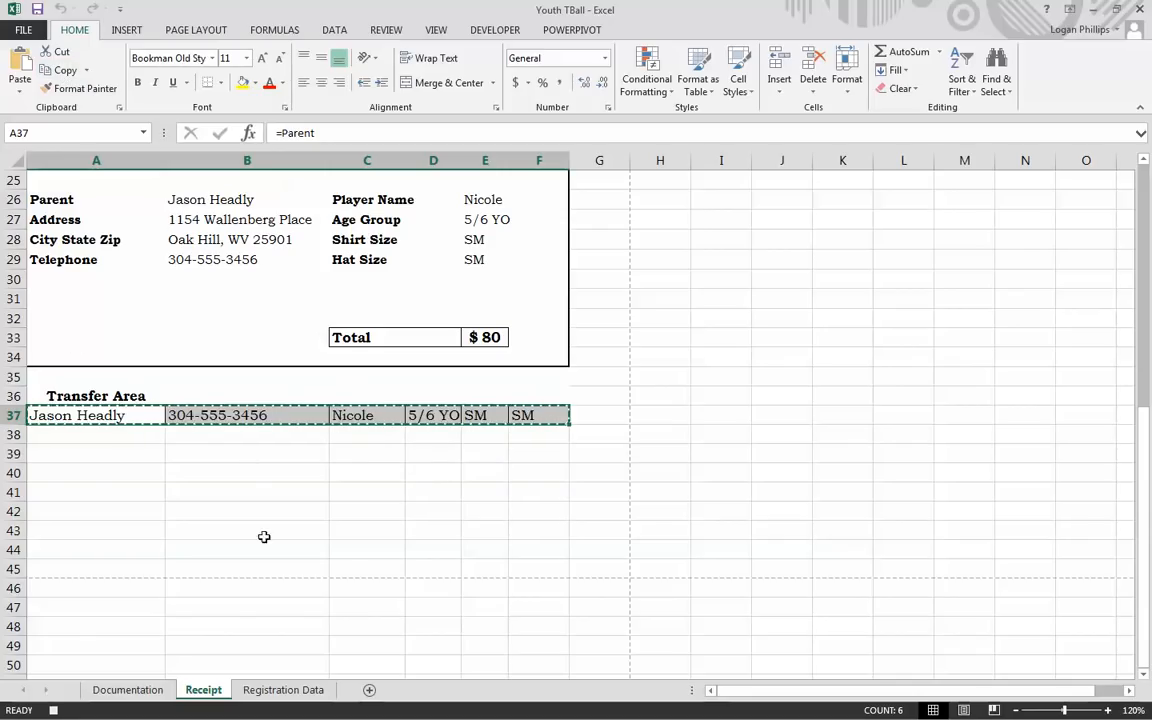
pyautogui.click(252, 689)
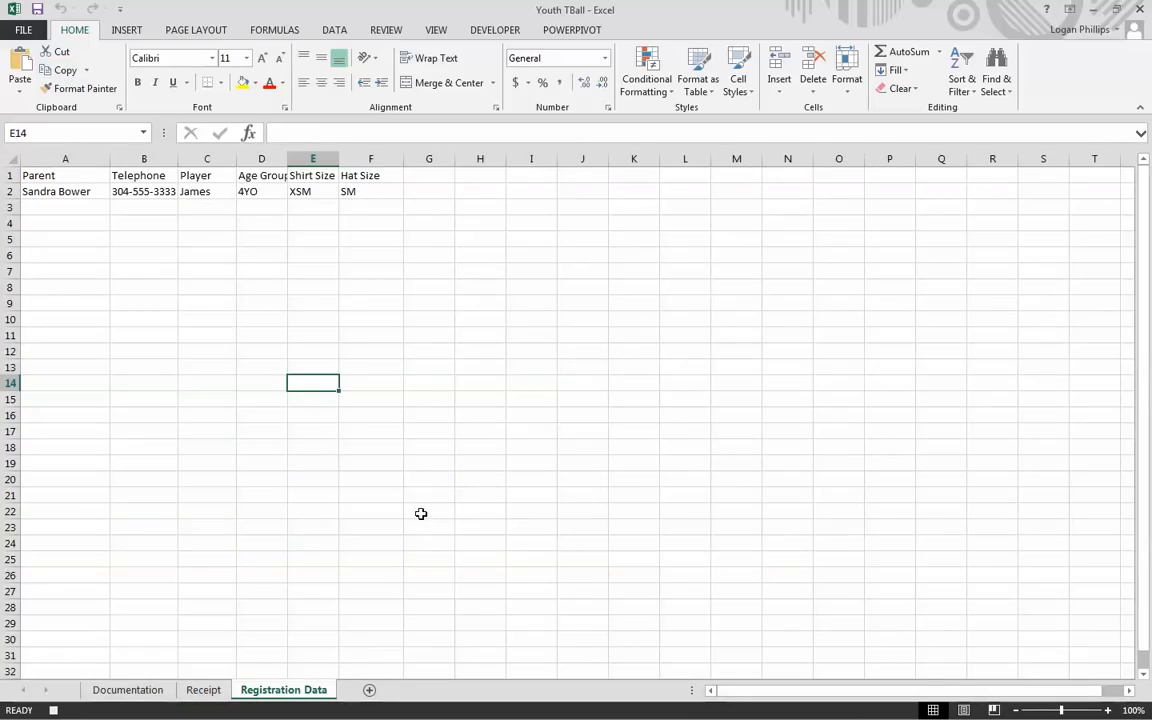
# Step: Using relative references, paste the copied registration as values into row 3, then reselect A1
pyautogui.click(48, 177)
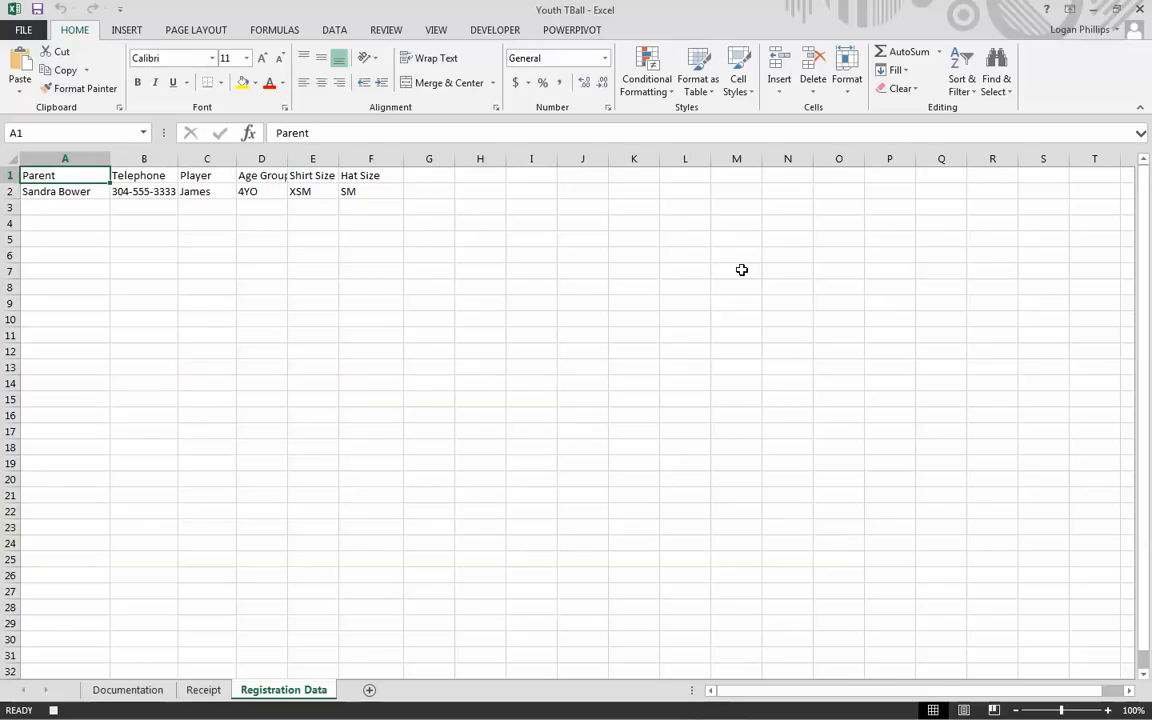
pyautogui.press('Down')
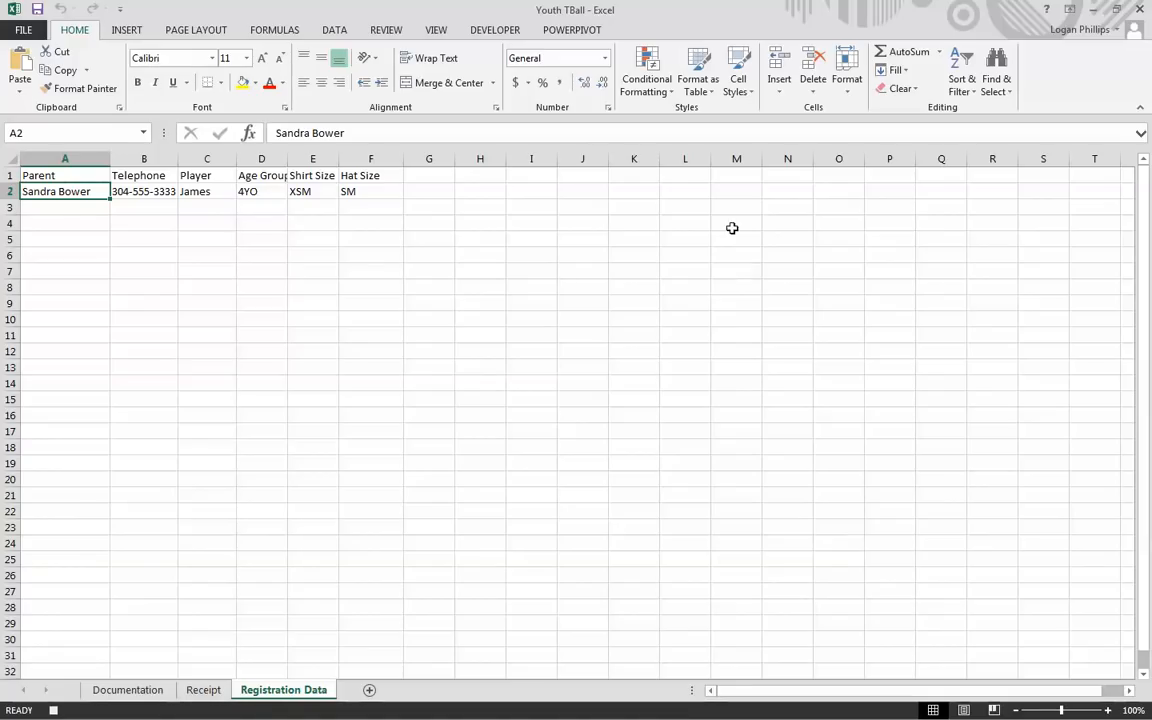
pyautogui.click(496, 32)
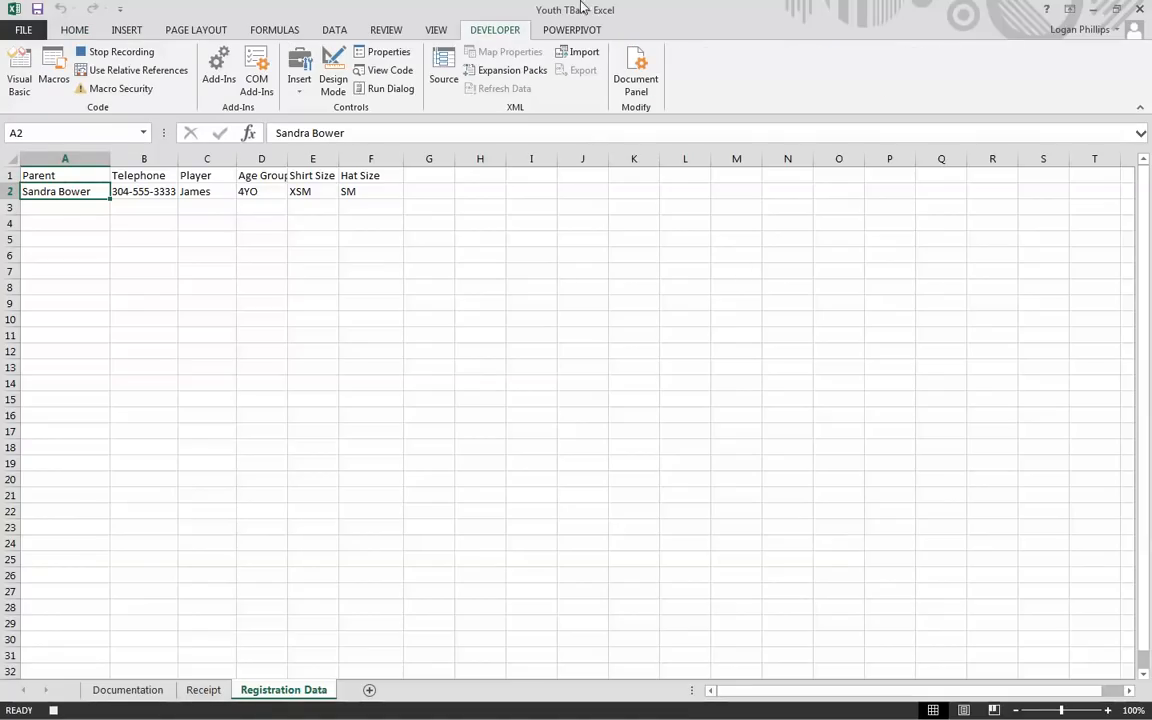
pyautogui.click(146, 74)
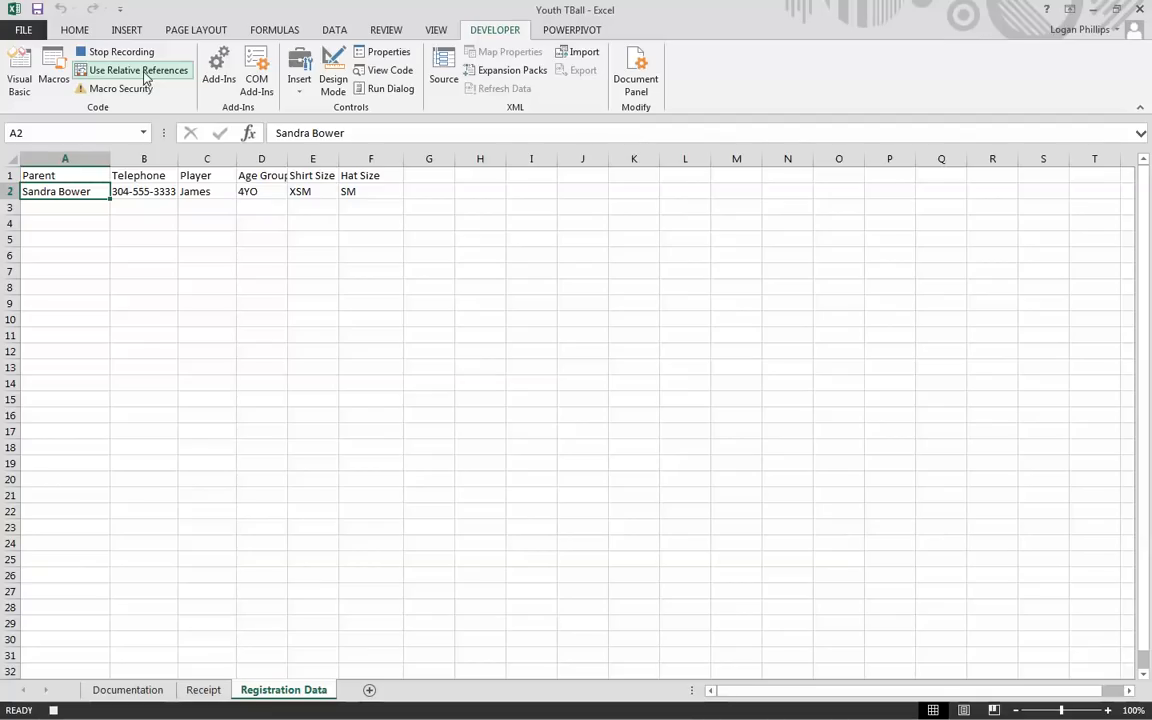
pyautogui.press('Down')
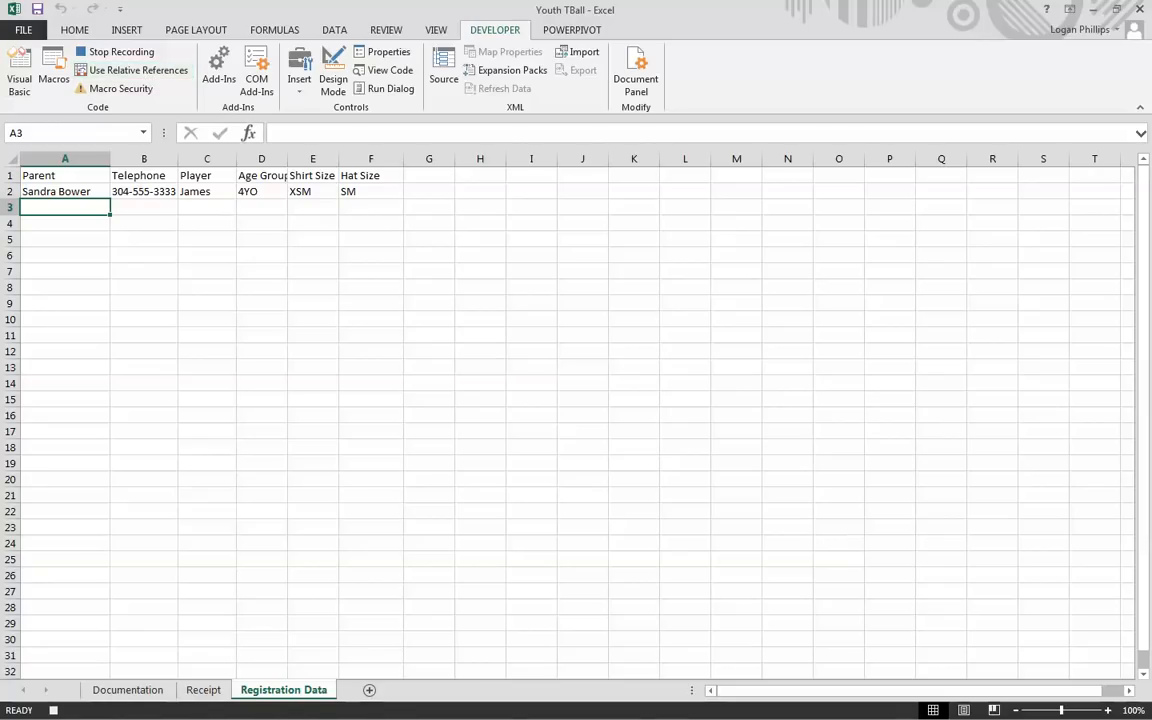
pyautogui.click(76, 31)
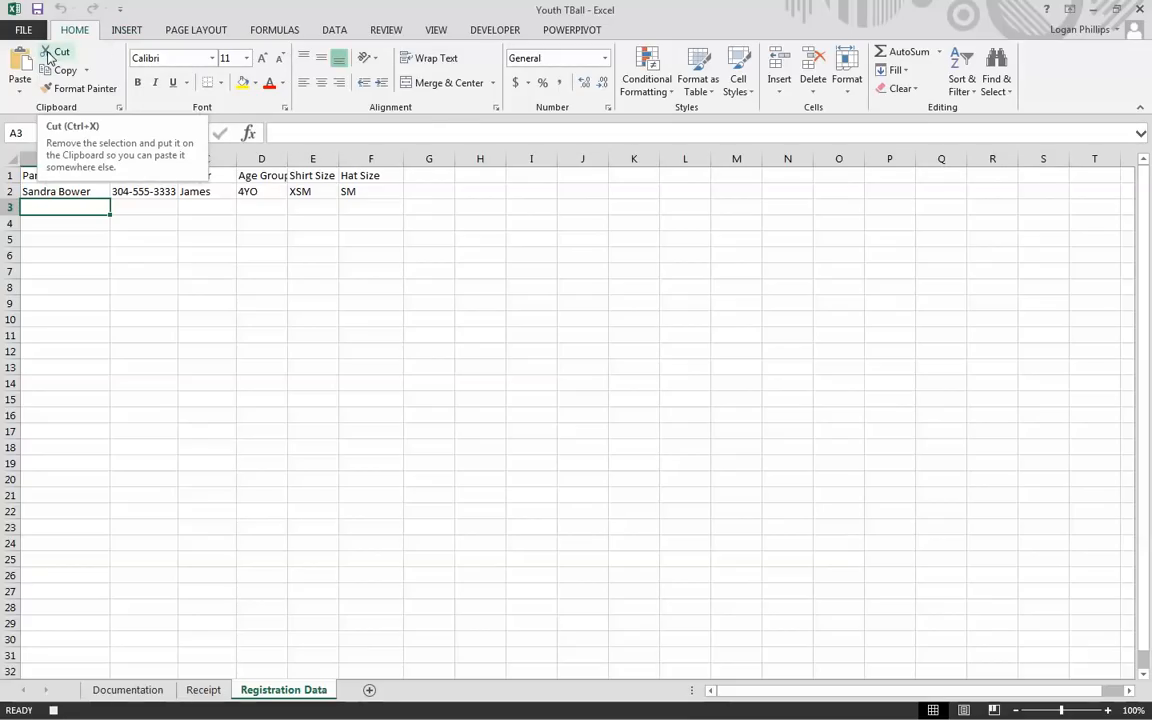
pyautogui.click(19, 91)
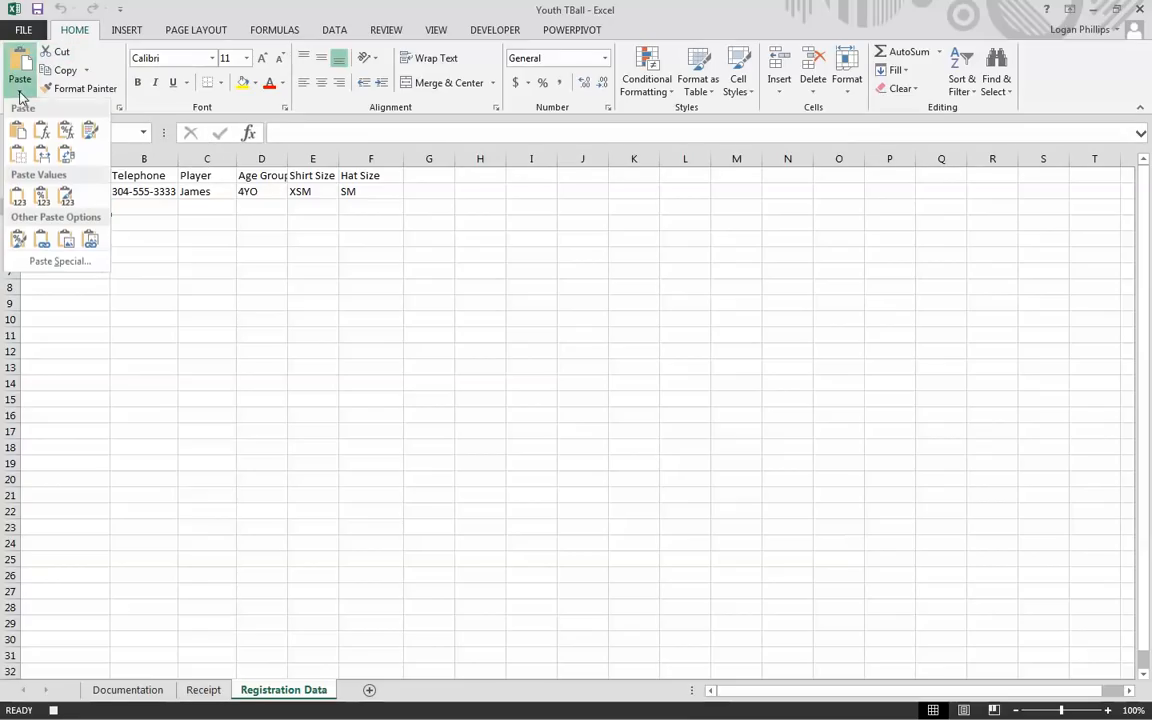
pyautogui.click(19, 197)
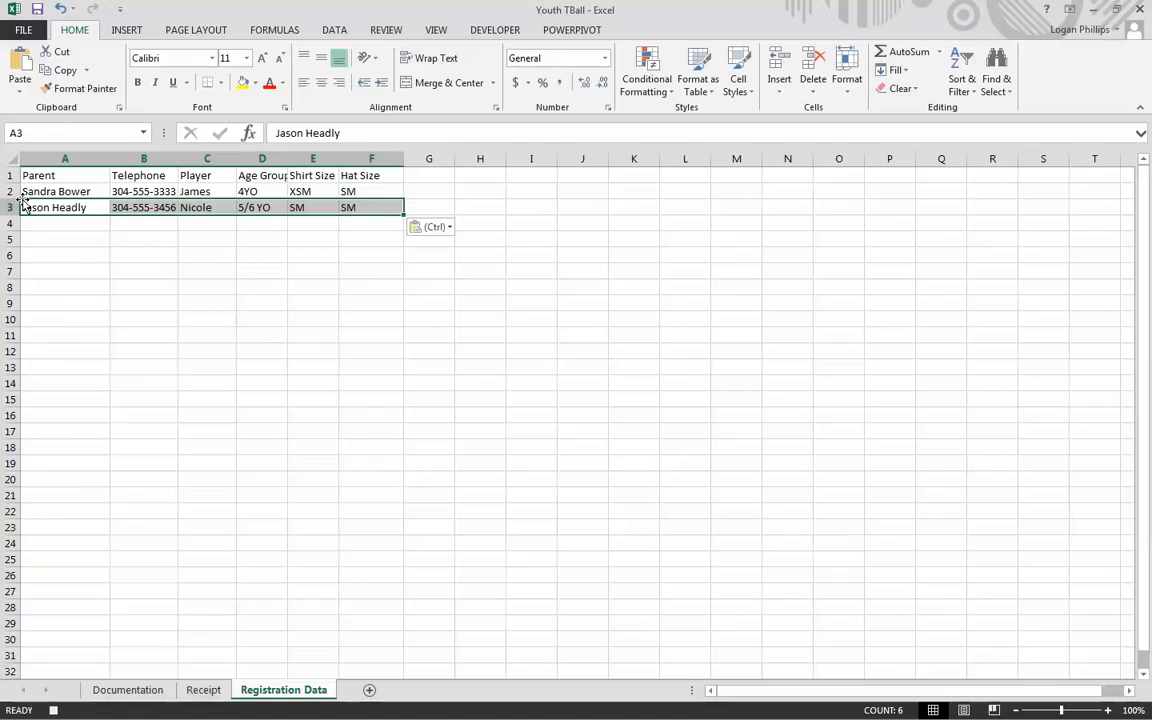
pyautogui.click(69, 173)
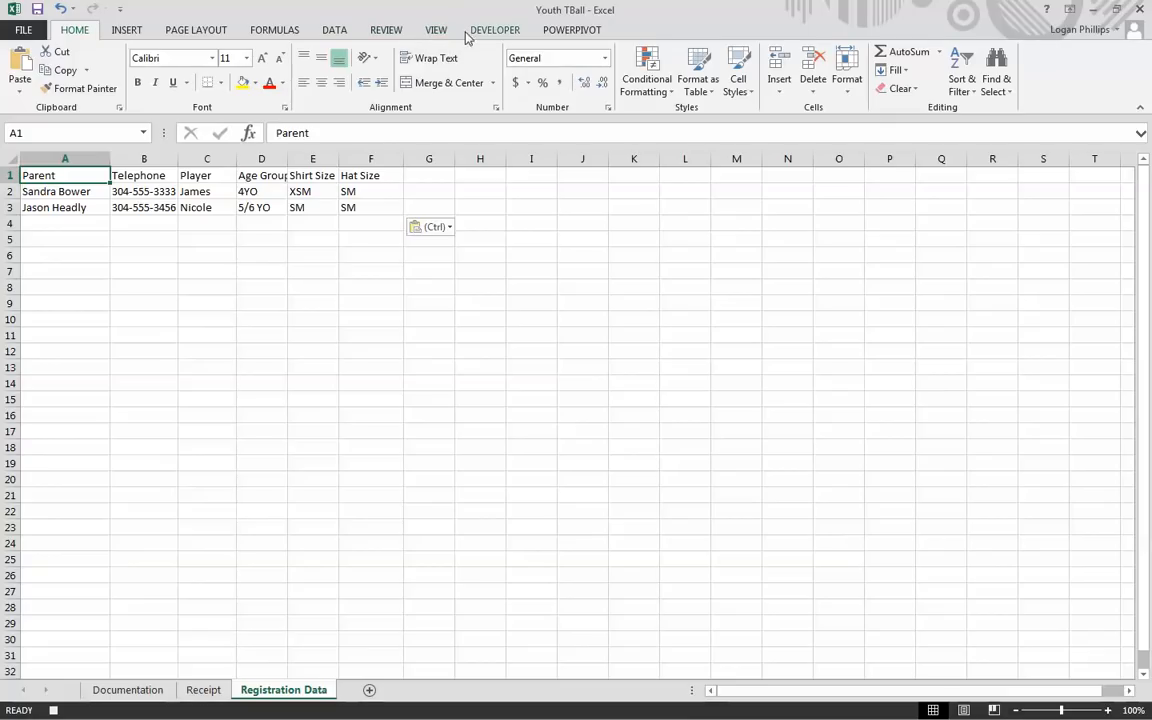
# Step: Protect the Registration Data sheet again
pyautogui.click(388, 33)
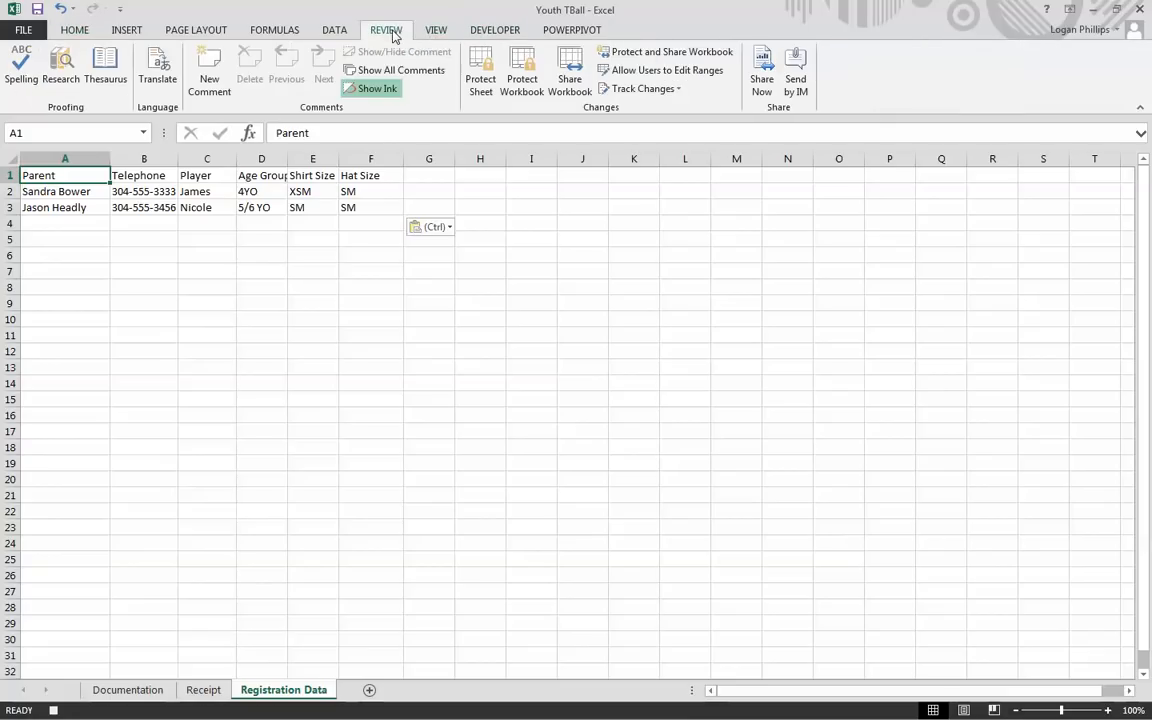
pyautogui.click(481, 85)
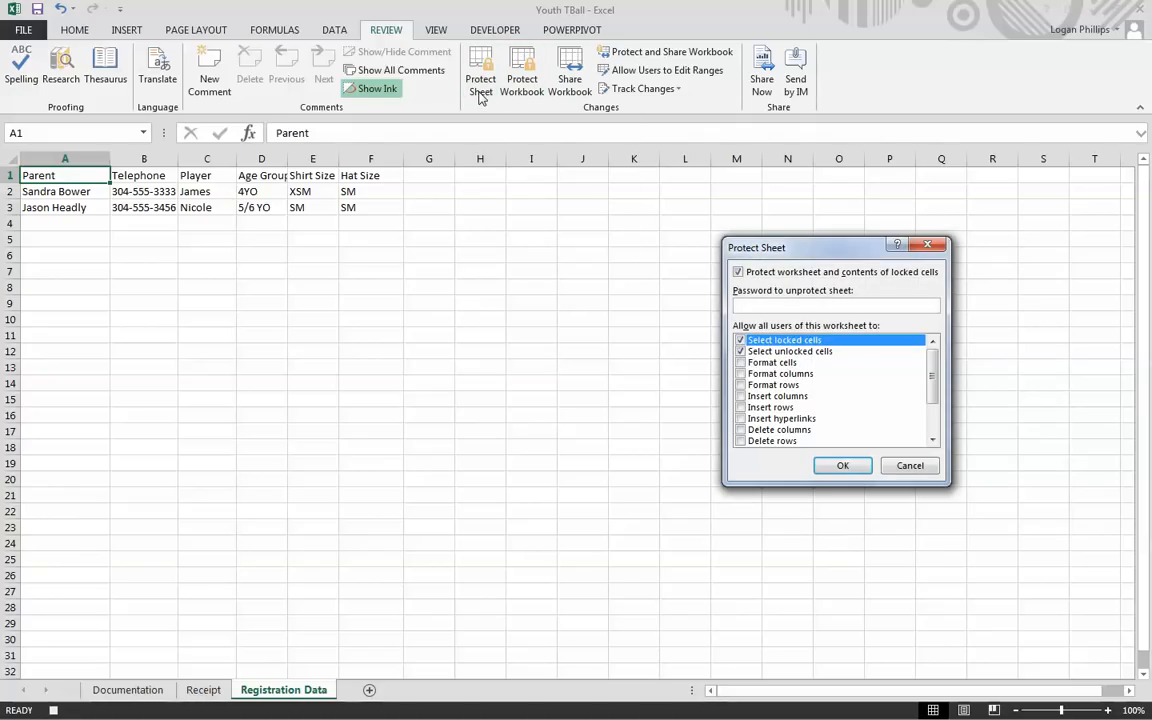
pyautogui.click(845, 466)
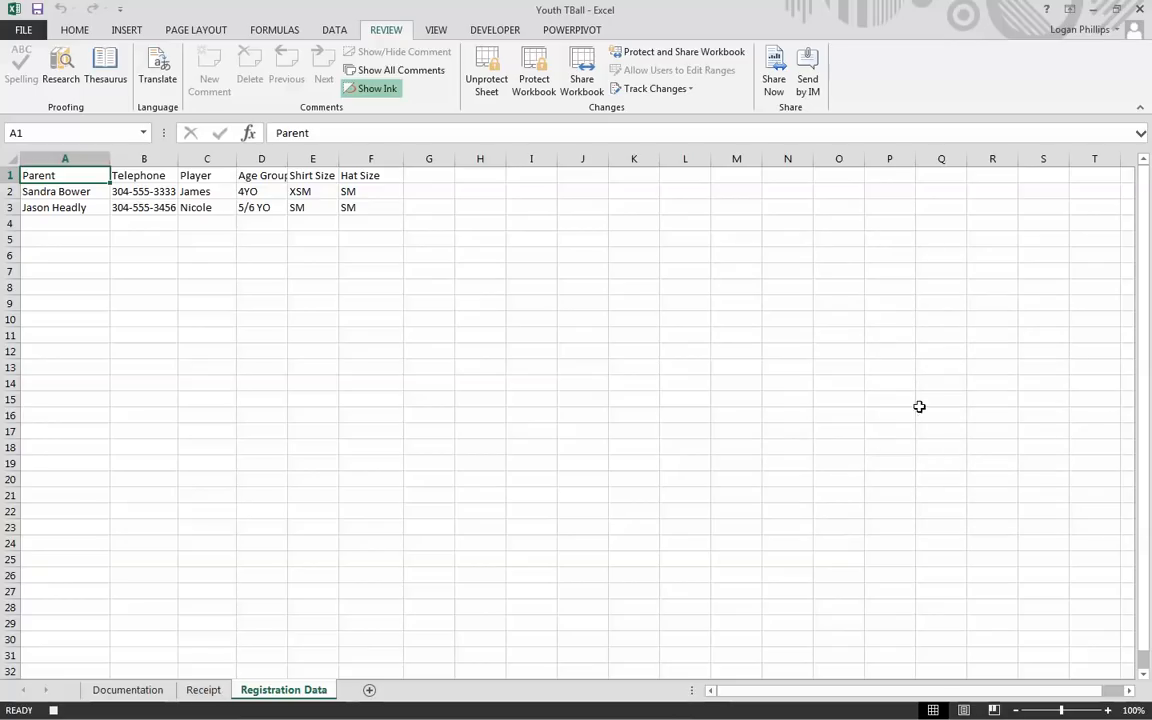
# Step: Return to the top of the Receipt sheet and select Registration Date cell B3
pyautogui.click(199, 690)
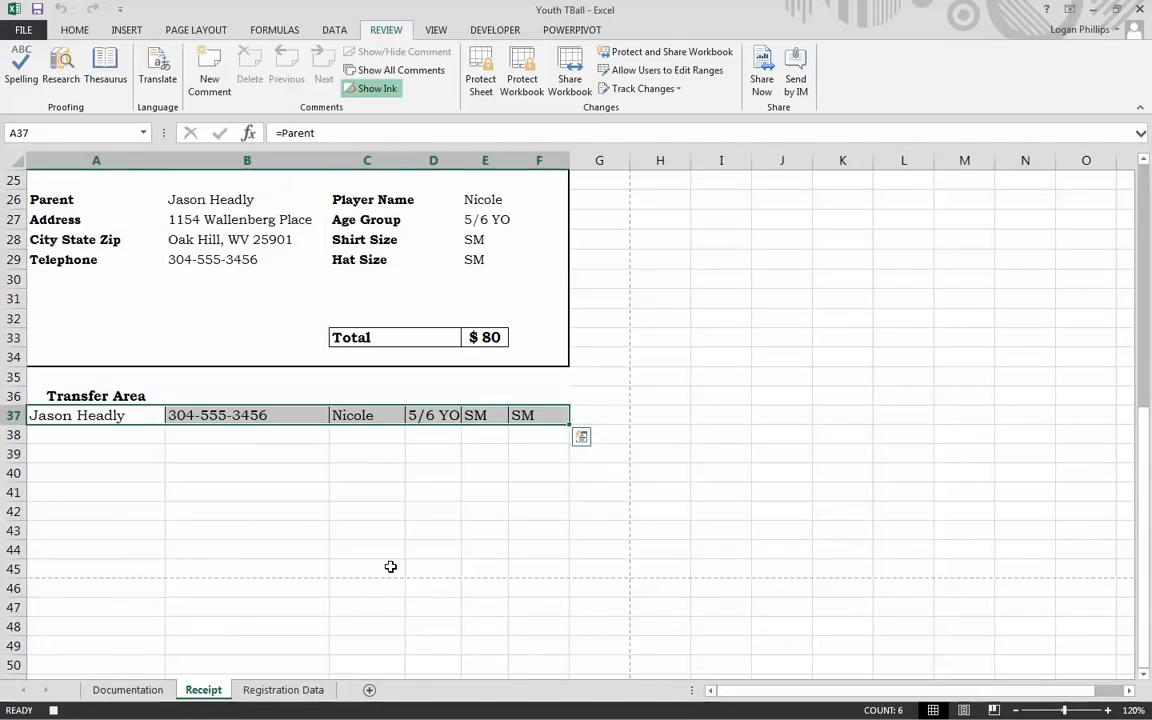
pyautogui.scroll(6, 397, 563)
pyautogui.scroll(2, 397, 563)
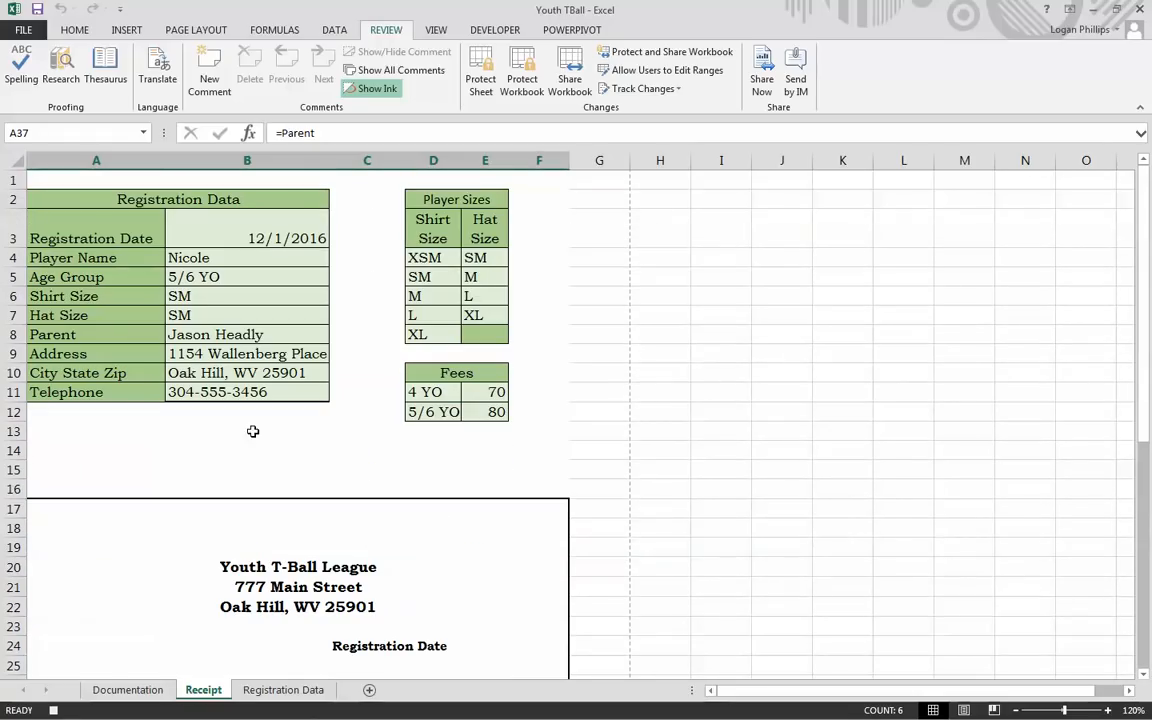
pyautogui.click(252, 230)
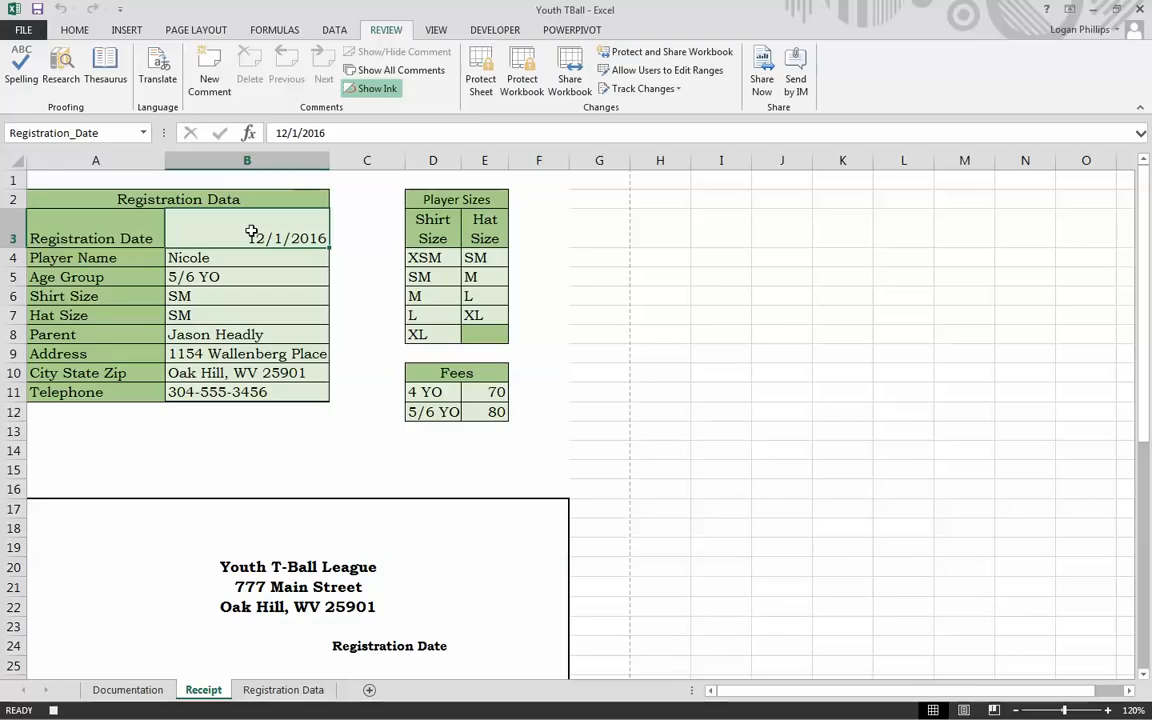
pyautogui.click(492, 30)
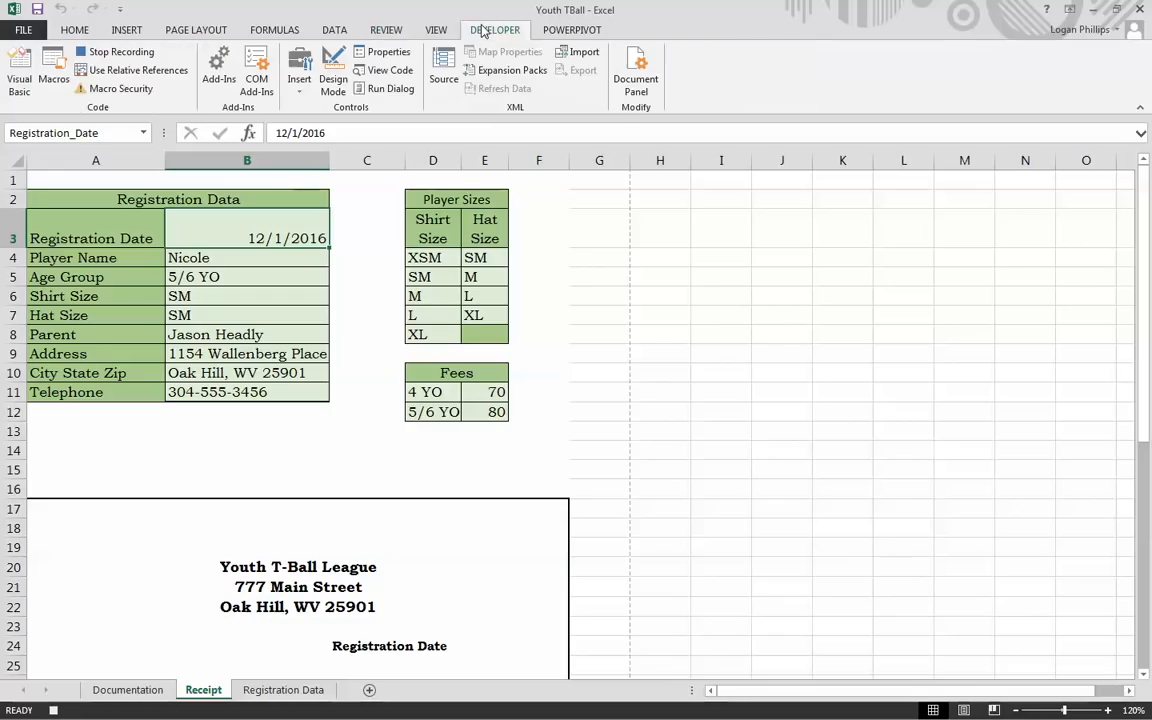
# Step: Stop recording TransferData and test it with Ctrl+t, which fails with run-time error 1004
pyautogui.click(112, 52)
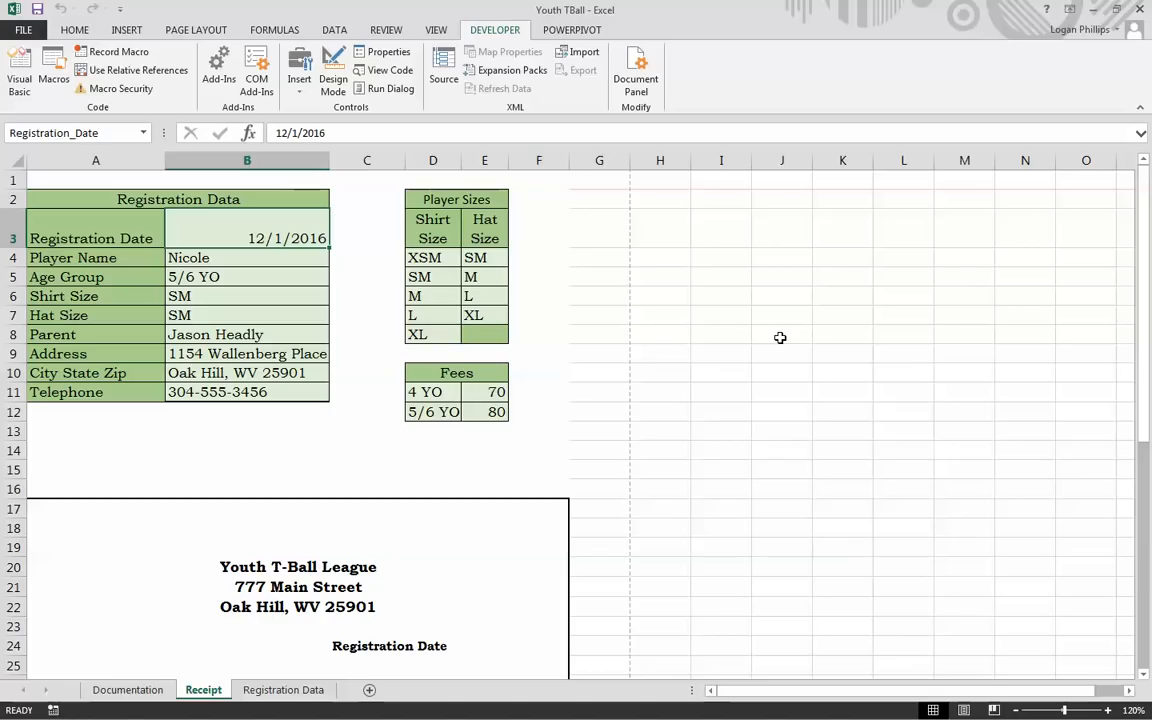
pyautogui.hotkey('ctrl', 't')
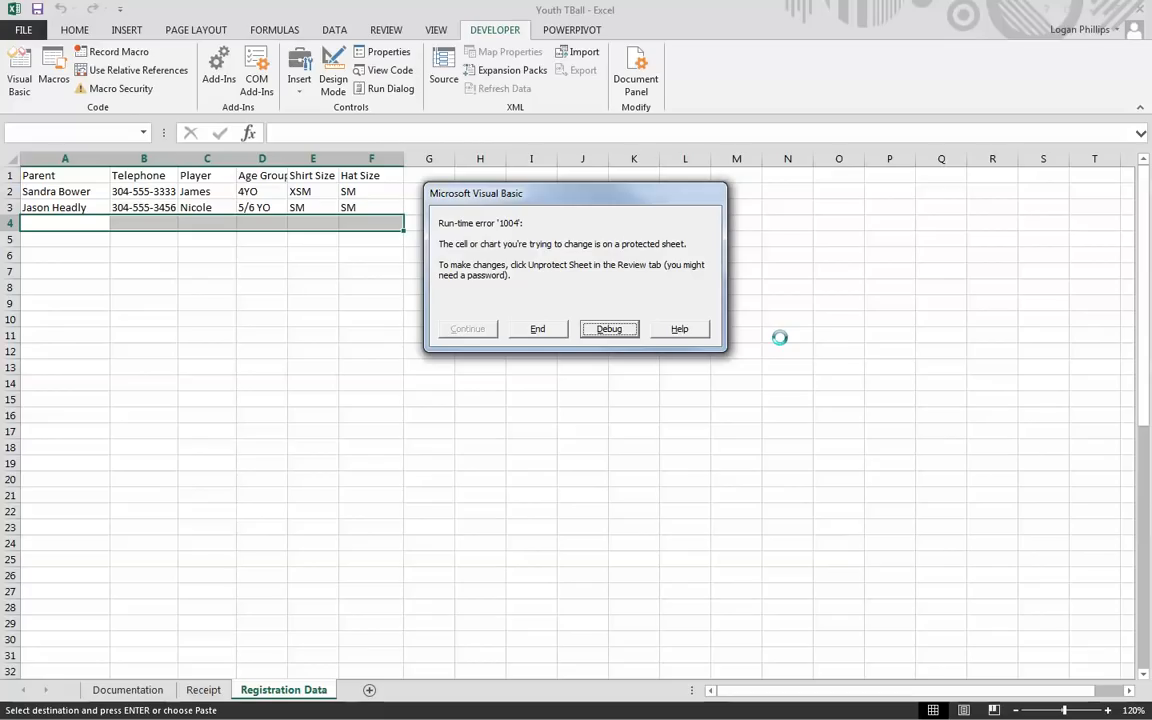
# Step: Dismiss the run-time error and delete the TransferData macro
pyautogui.click(601, 333)
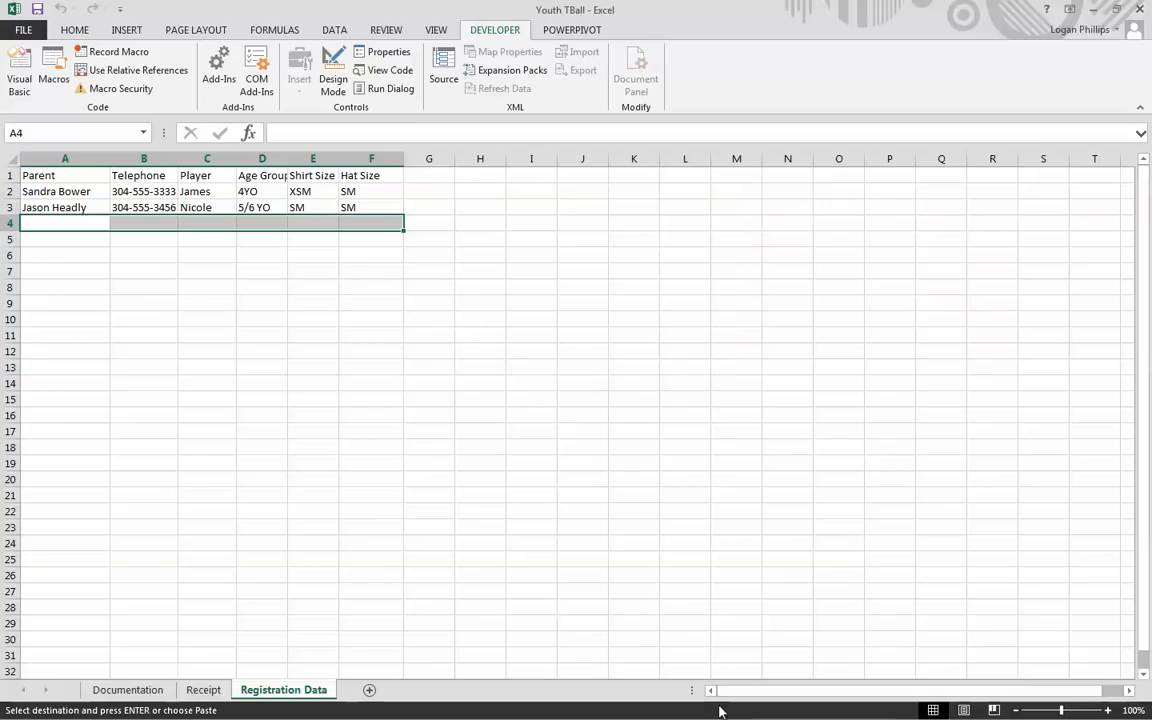
pyautogui.click(53, 68)
pyautogui.click(722, 290)
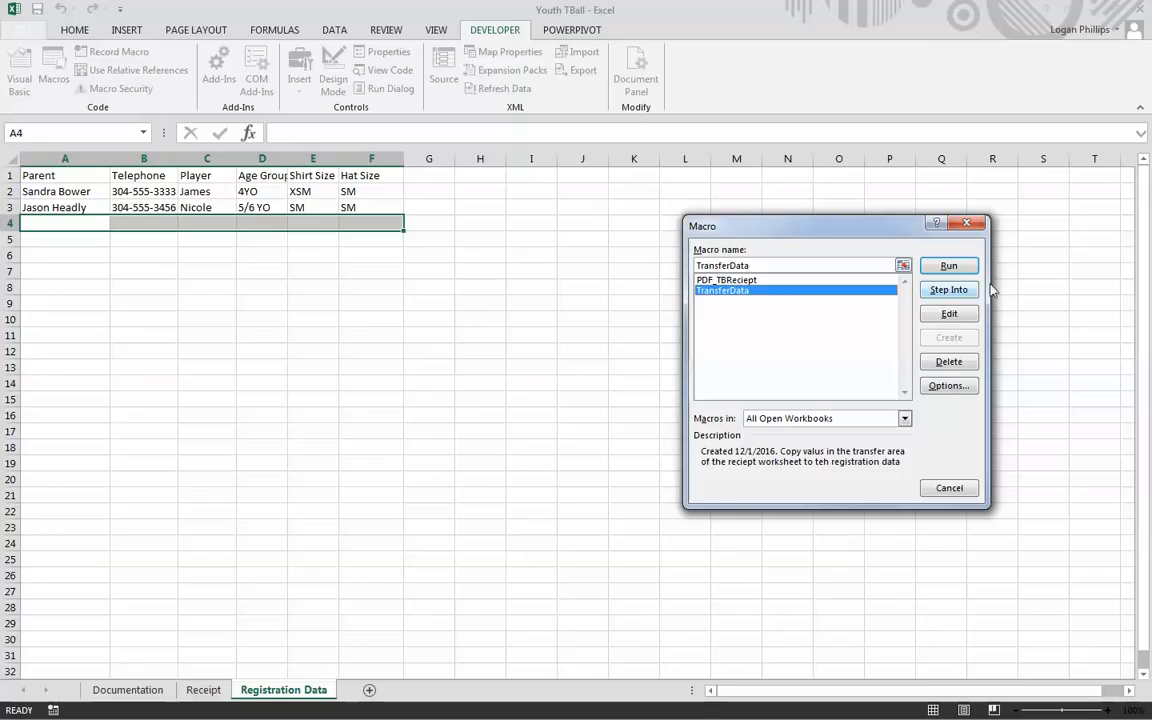
pyautogui.click(950, 363)
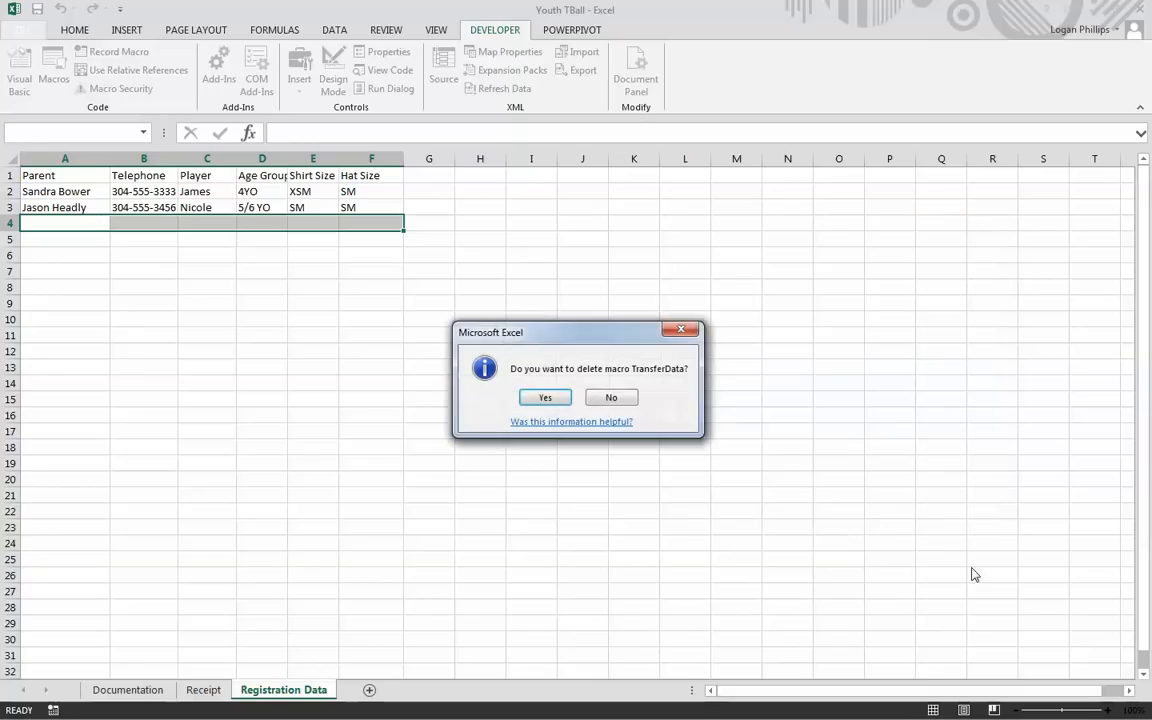
pyautogui.click(544, 397)
# Step: Clear the test registration in A3:F3 of Registration Data and return to A1
pyautogui.click(357, 403)
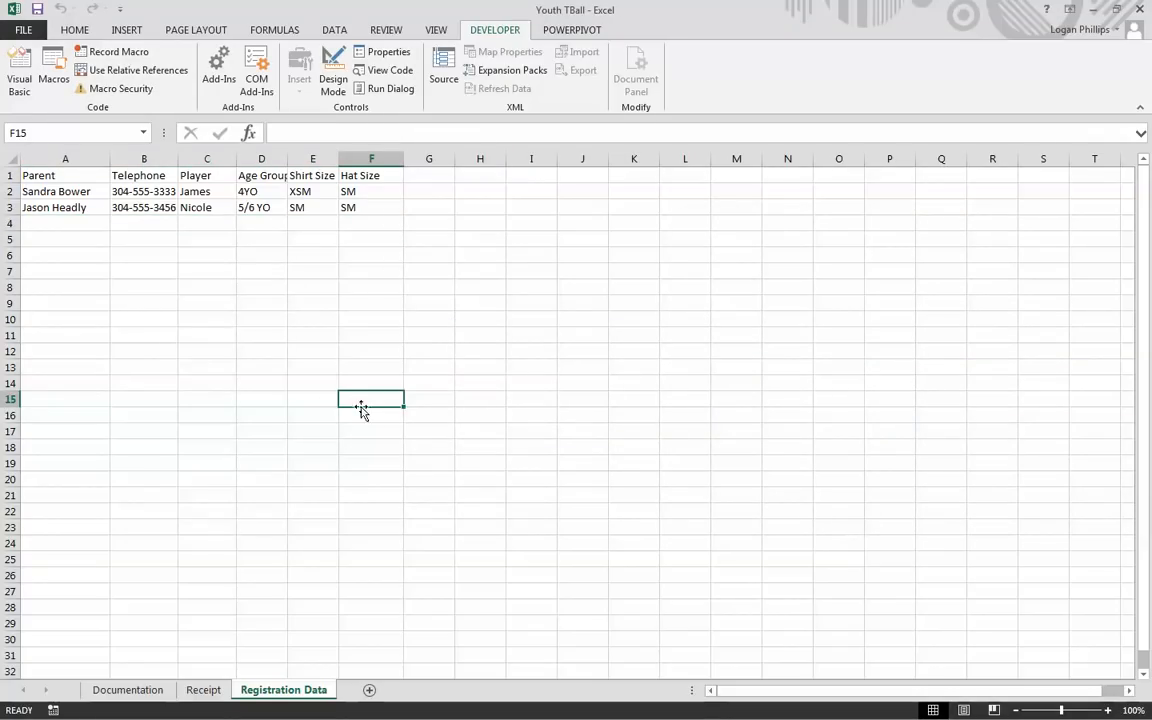
pyautogui.click(231, 356)
pyautogui.moveTo(357, 206); pyautogui.dragTo(72, 203)
pyautogui.click(383, 32)
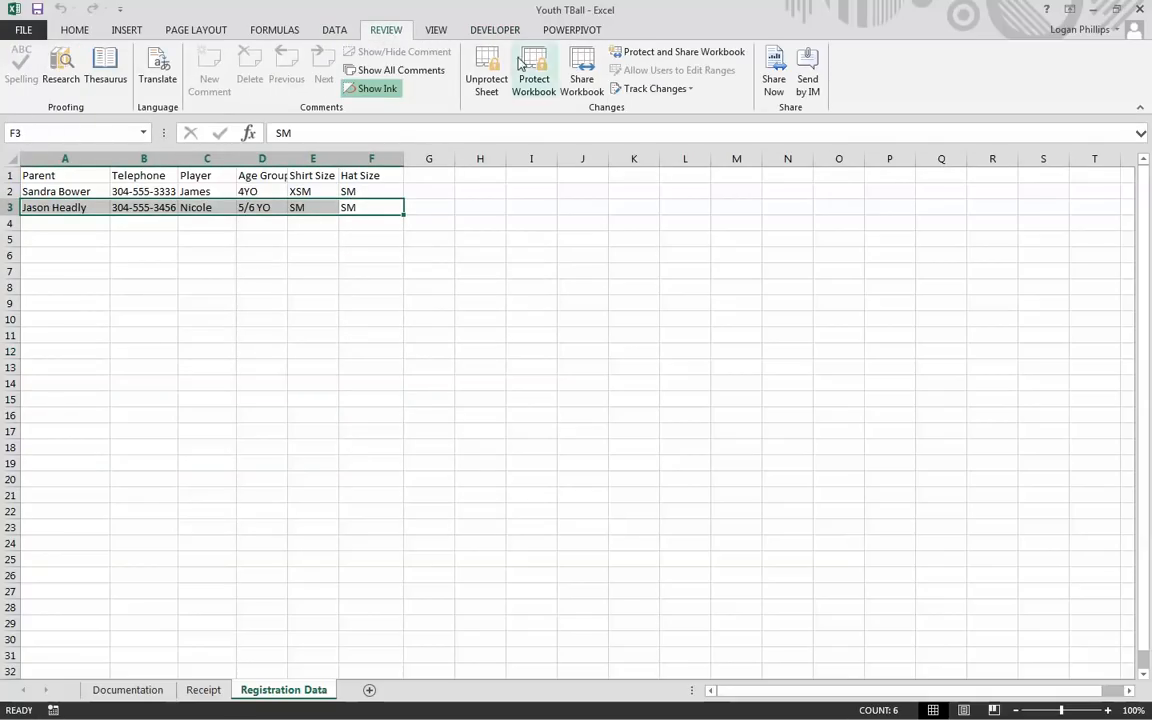
pyautogui.press('Delete')
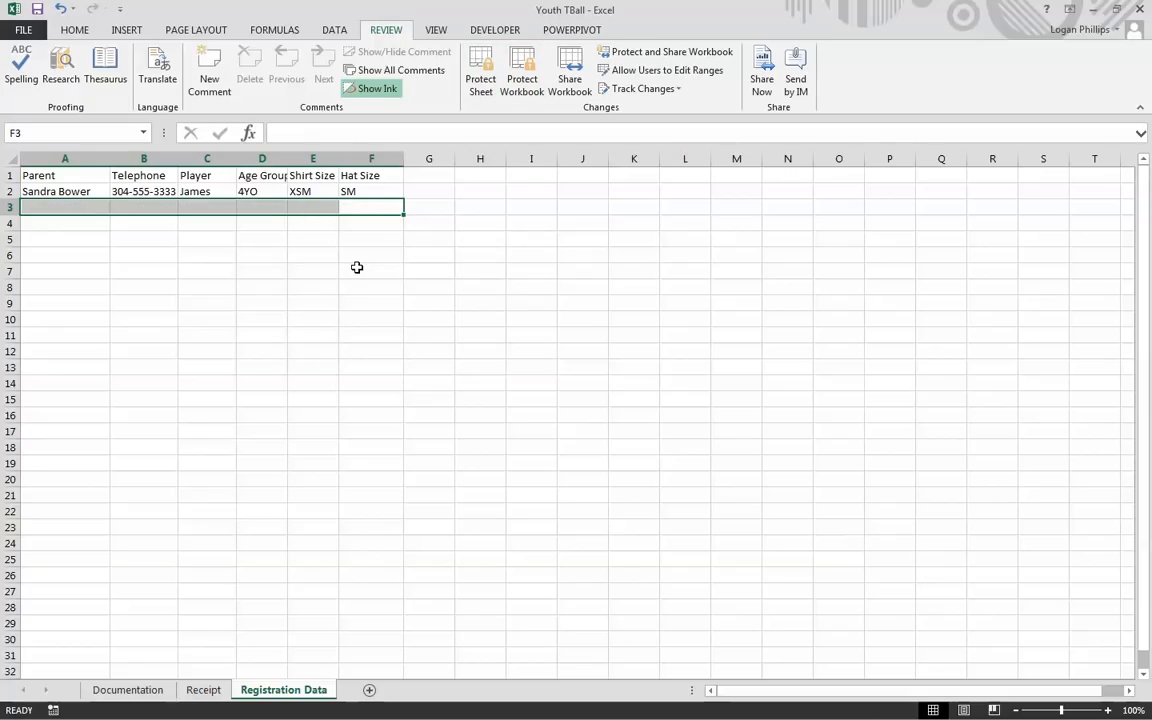
pyautogui.click(313, 655)
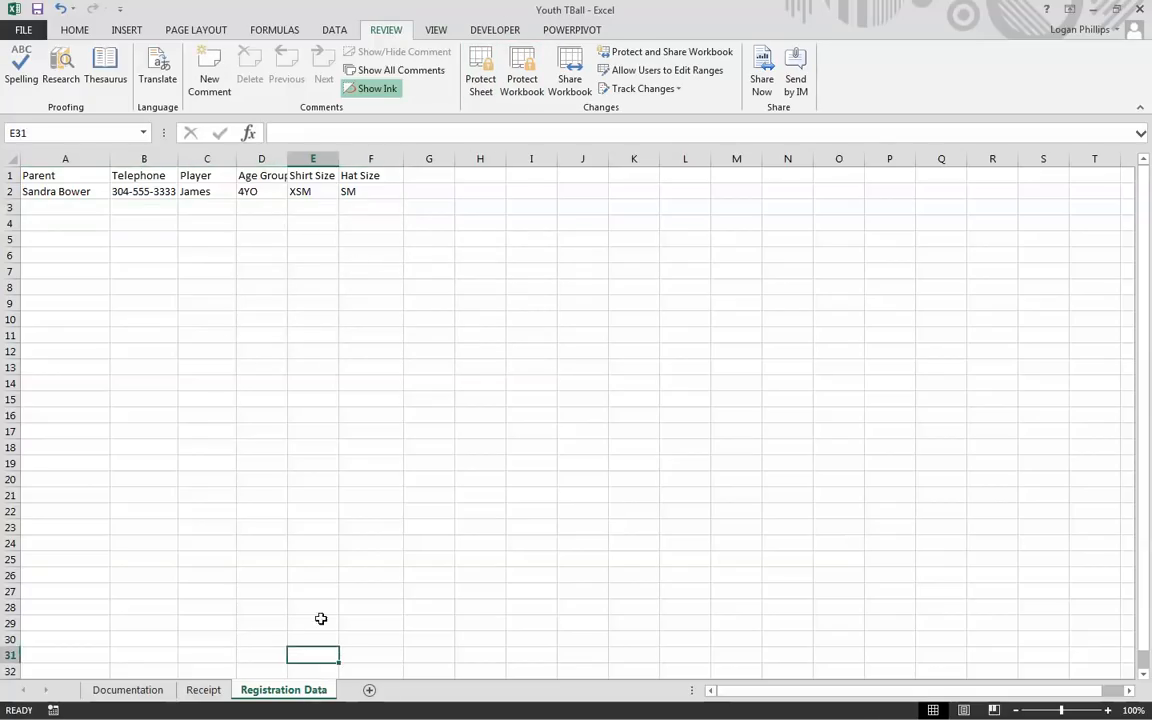
pyautogui.click(118, 300)
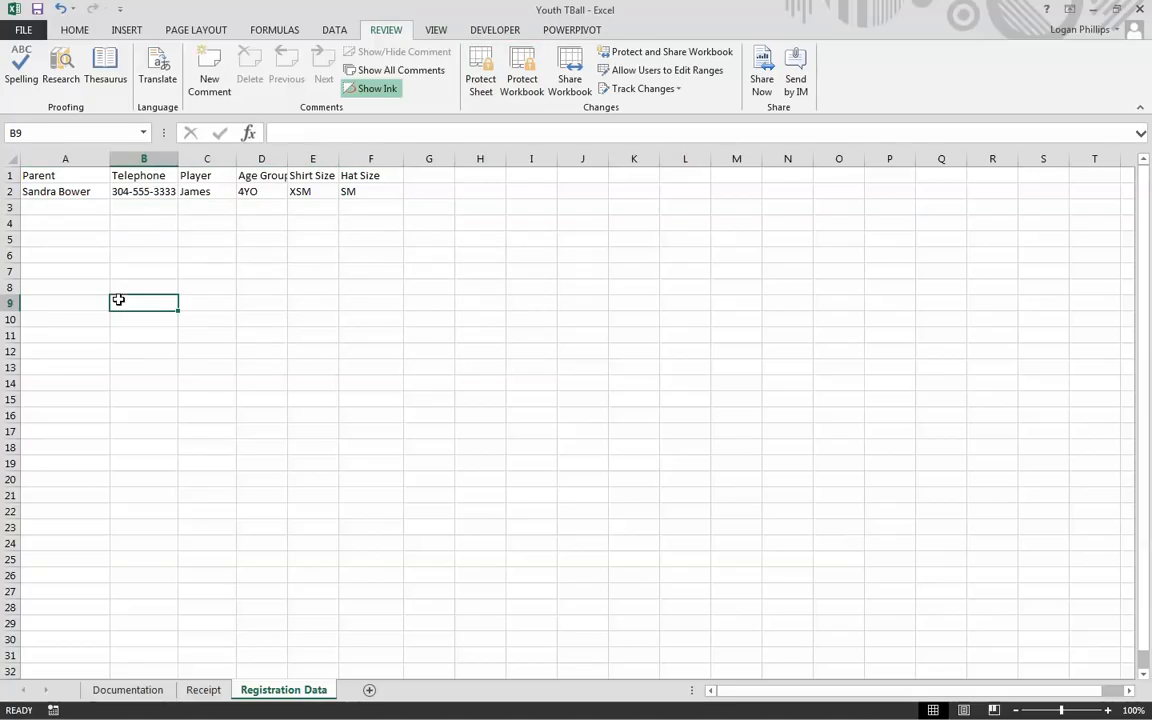
pyautogui.click(57, 175)
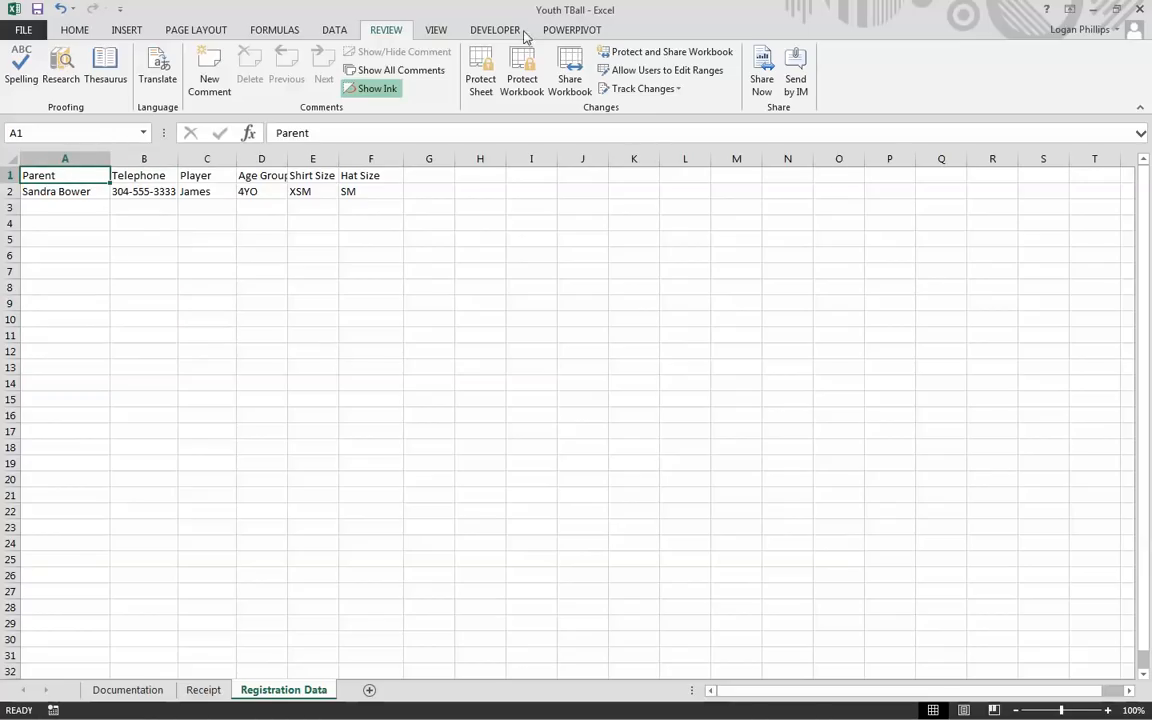
# Step: Protect the Registration Data sheet with the default permissions
pyautogui.click(480, 30)
pyautogui.click(112, 52)
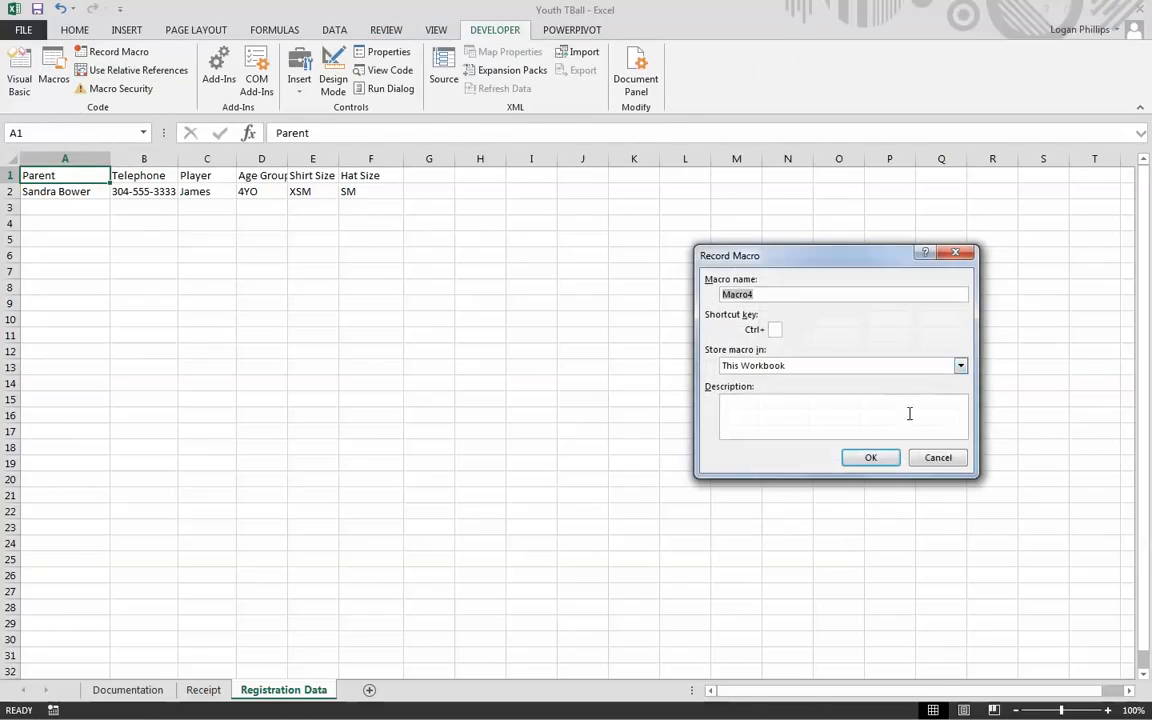
pyautogui.click(938, 457)
pyautogui.click(262, 207)
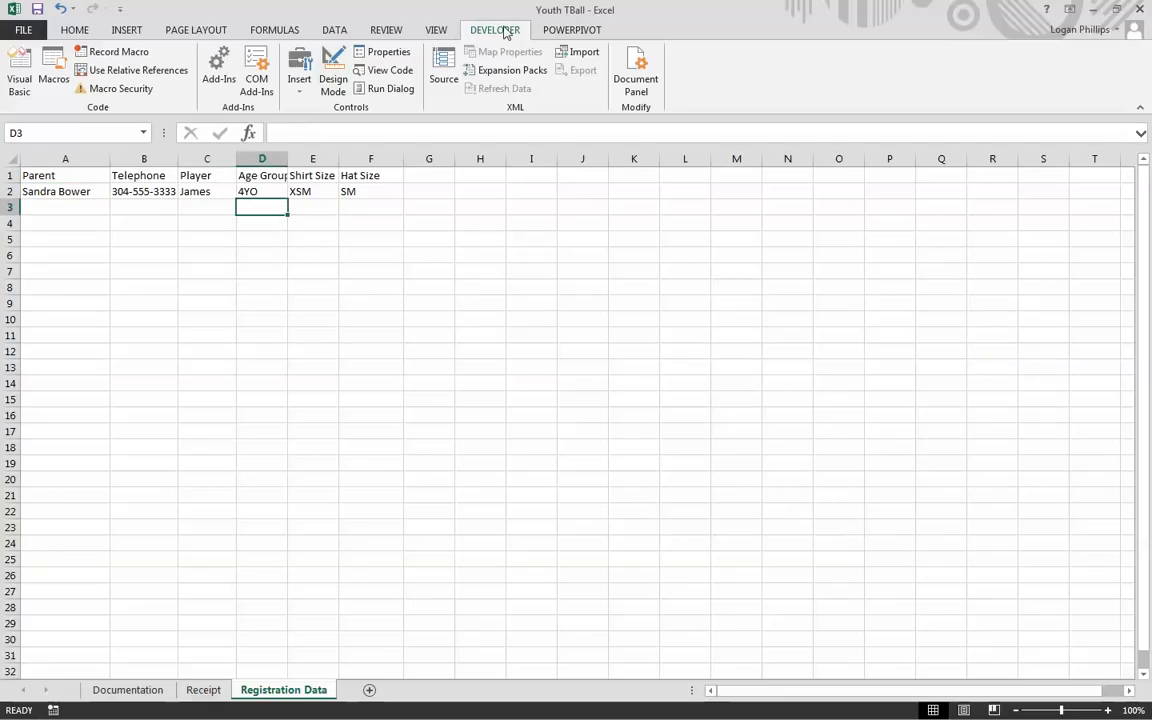
pyautogui.click(385, 30)
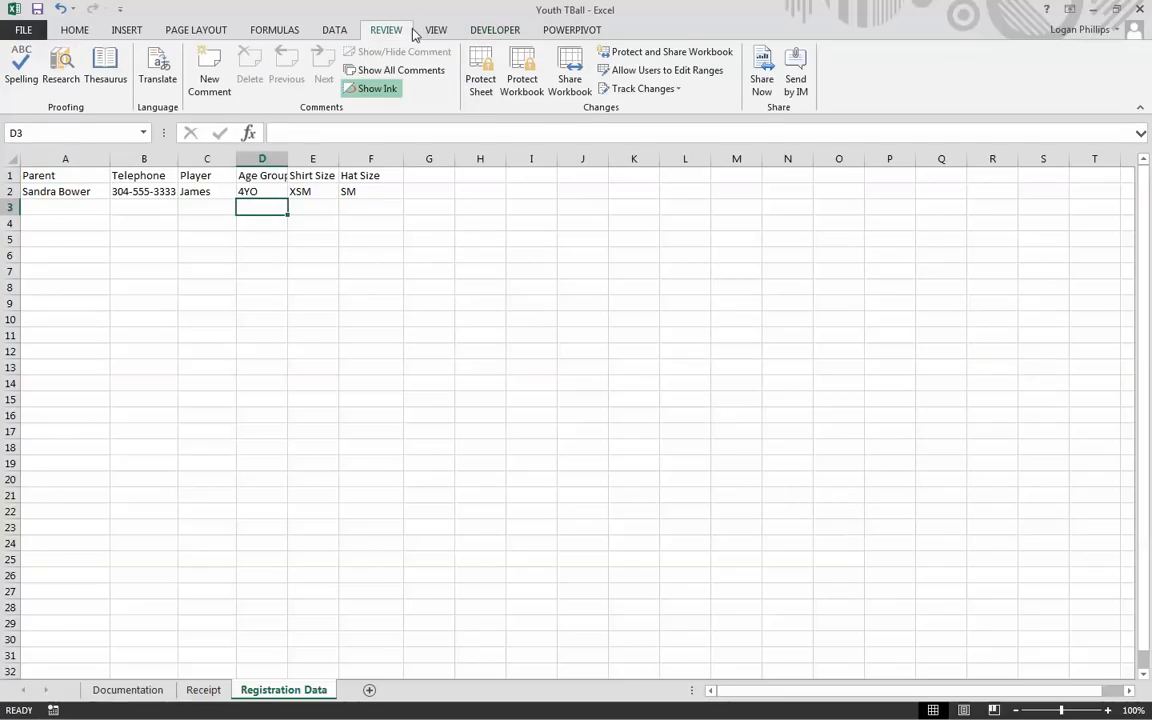
pyautogui.click(480, 80)
pyautogui.click(842, 461)
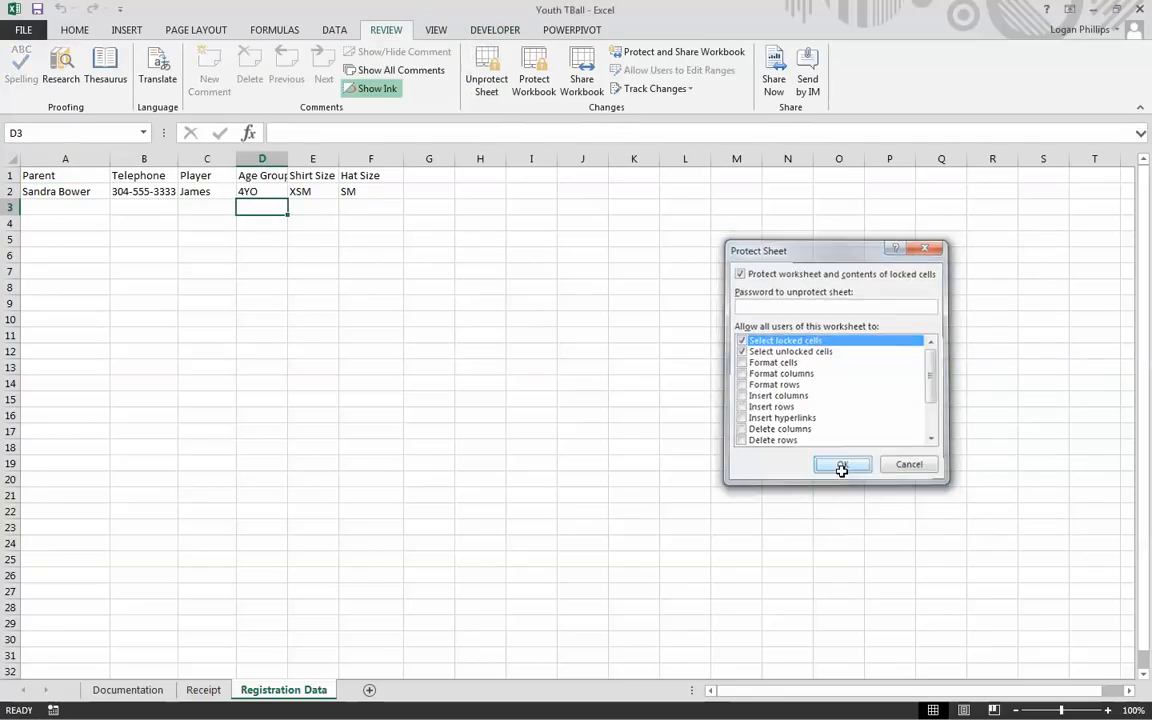
pyautogui.click(140, 291)
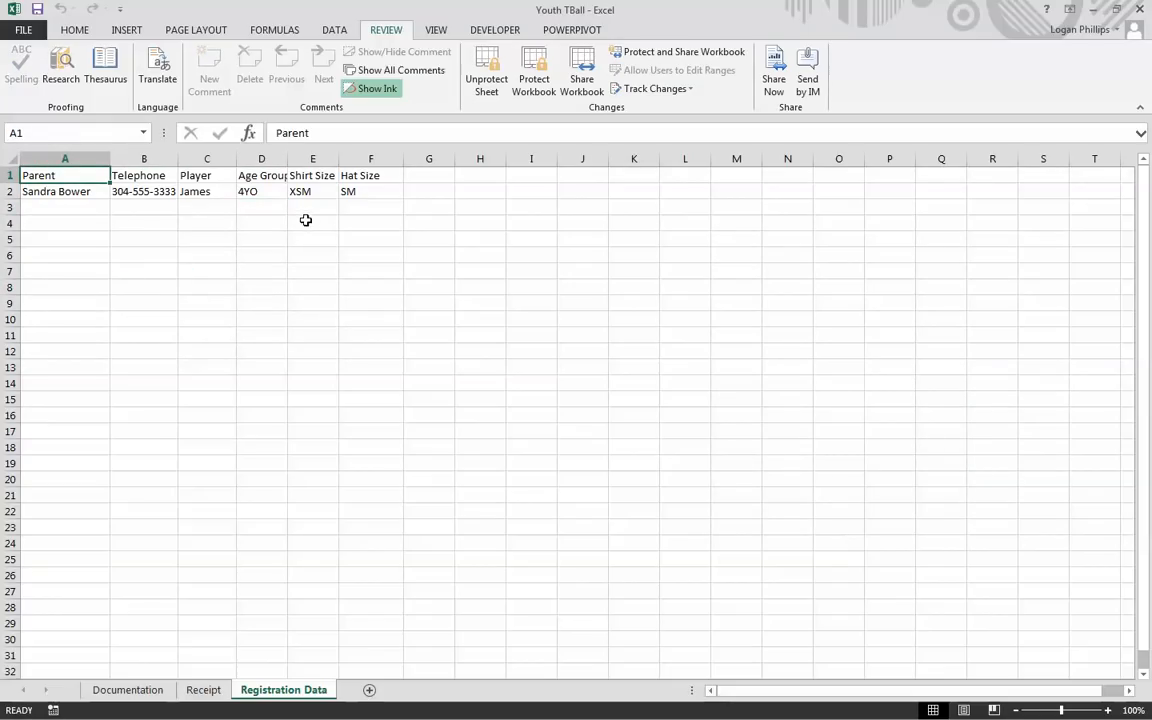
# Step: Set up a new macro named transferData with shortcut Ctrl+t
pyautogui.click(496, 30)
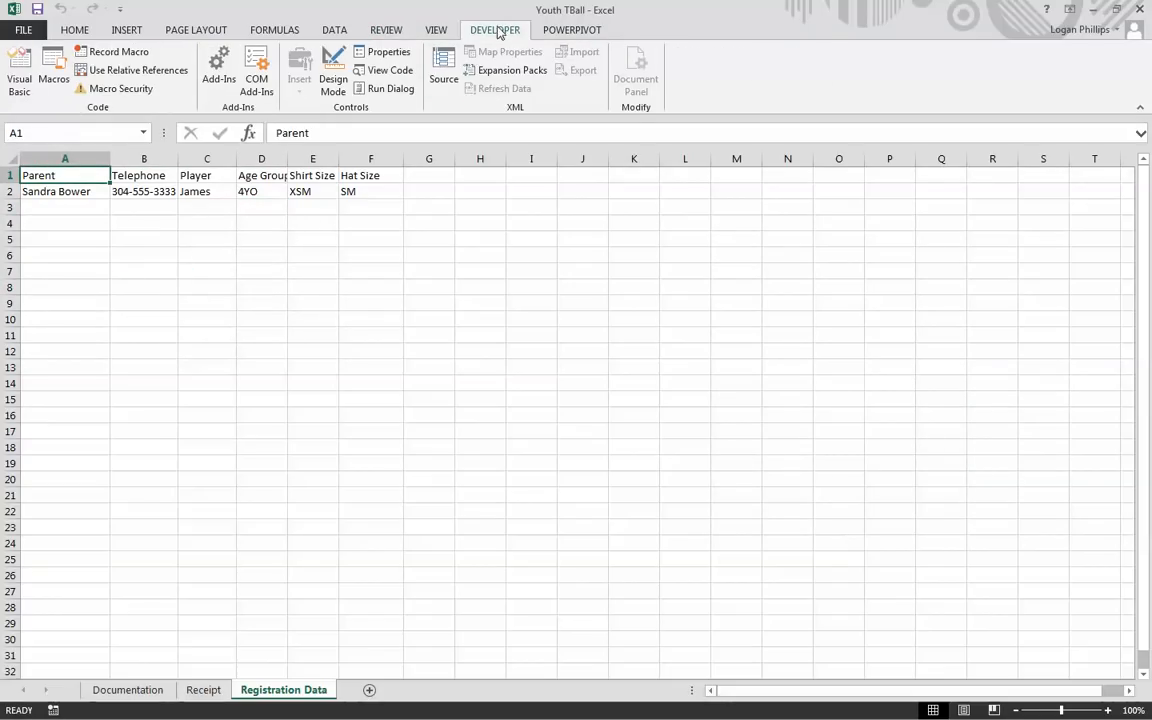
pyautogui.click(112, 51)
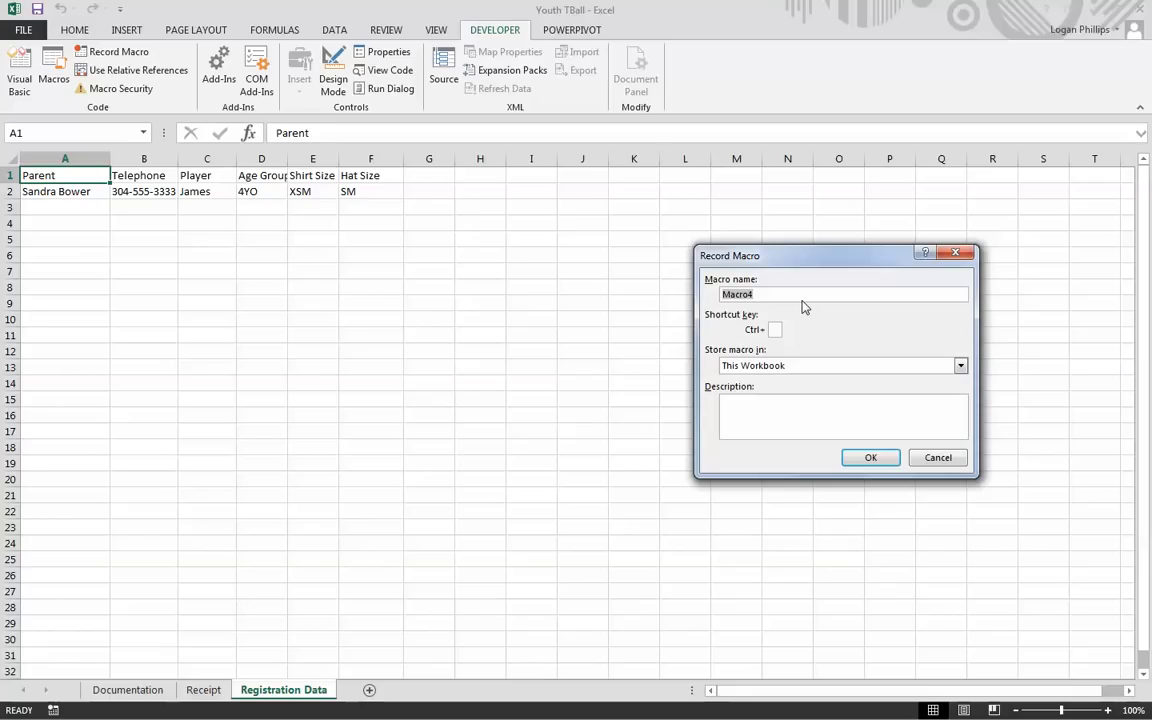
pyautogui.write('transferDataT')
pyautogui.click(777, 330)
pyautogui.write('T')
pyautogui.click(807, 293)
pyautogui.press('BackSpace')
pyautogui.click(772, 329)
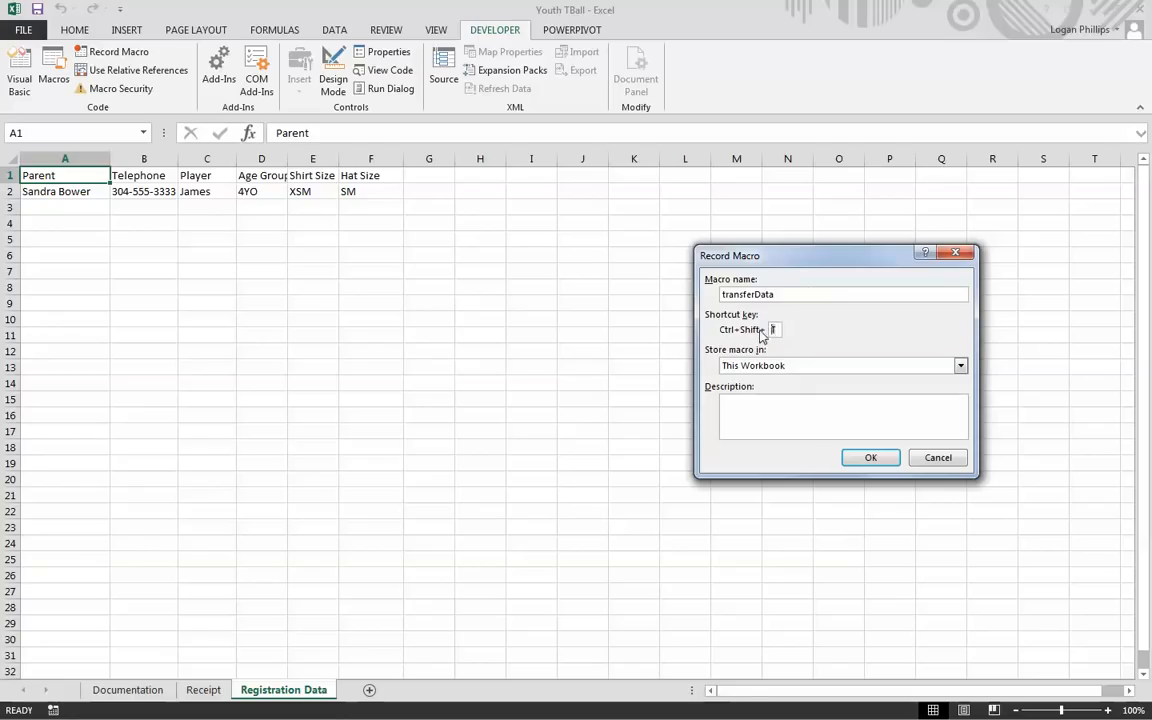
pyautogui.write('t')
# Step: Describe it as copying Receipt transfer-area values to the registration worksheet, then start recording
pyautogui.click(788, 408)
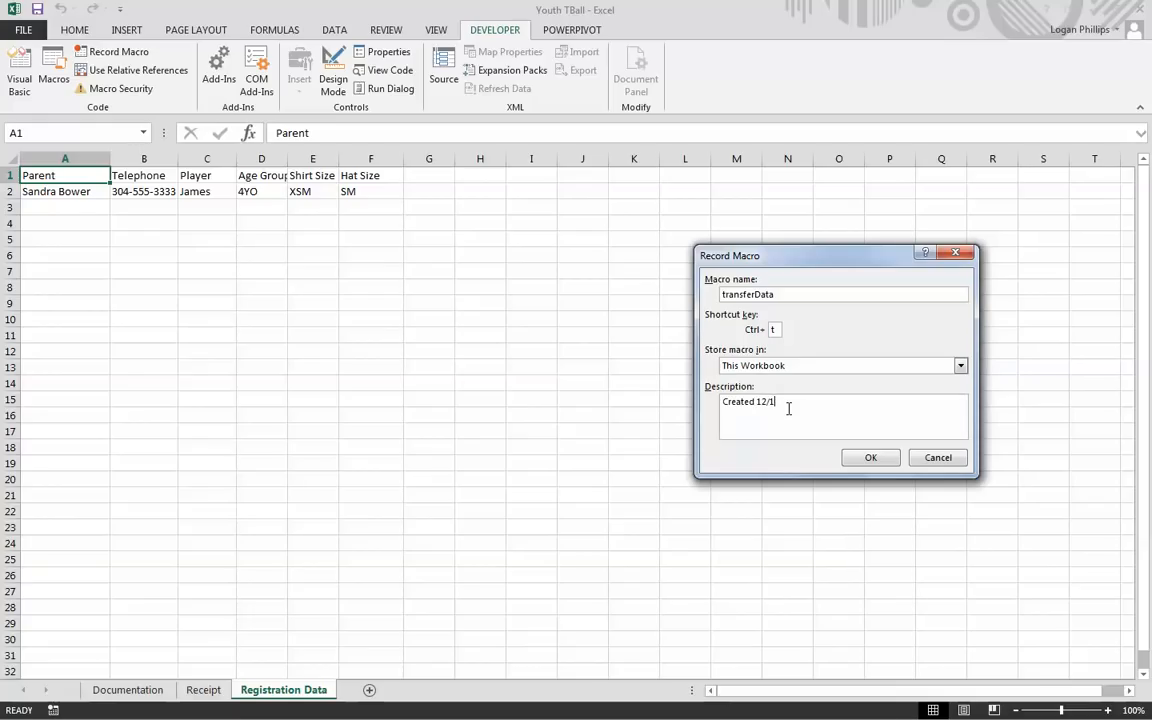
pyautogui.write('/2016 . Copy Values in teh transfer area of the reciept. ')
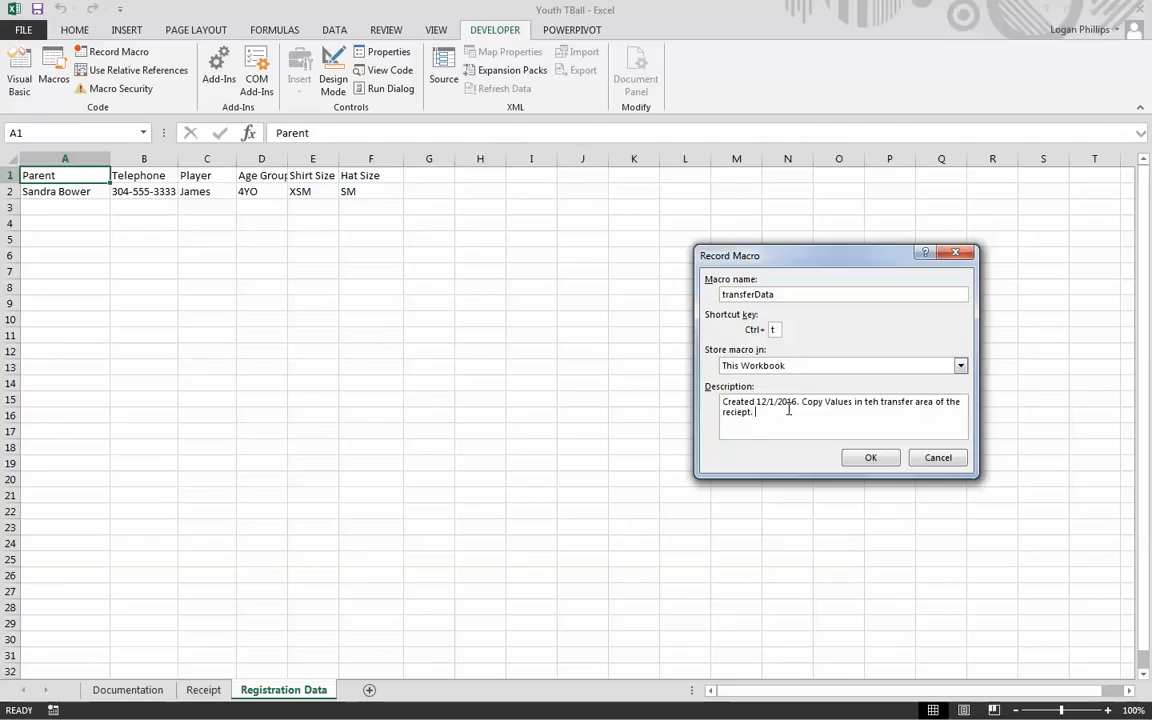
pyautogui.write('Worksheets to the registration data works')
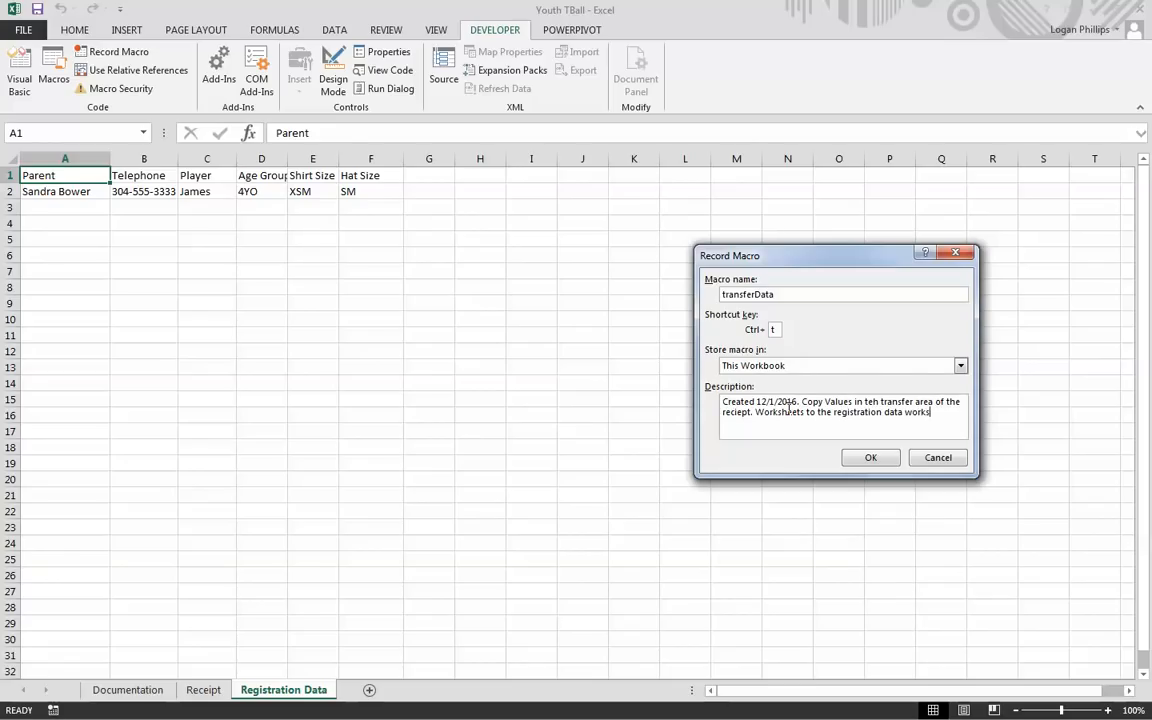
pyautogui.write('het')
pyautogui.press('BackSpace')
pyautogui.write('et.')
pyautogui.click(886, 463)
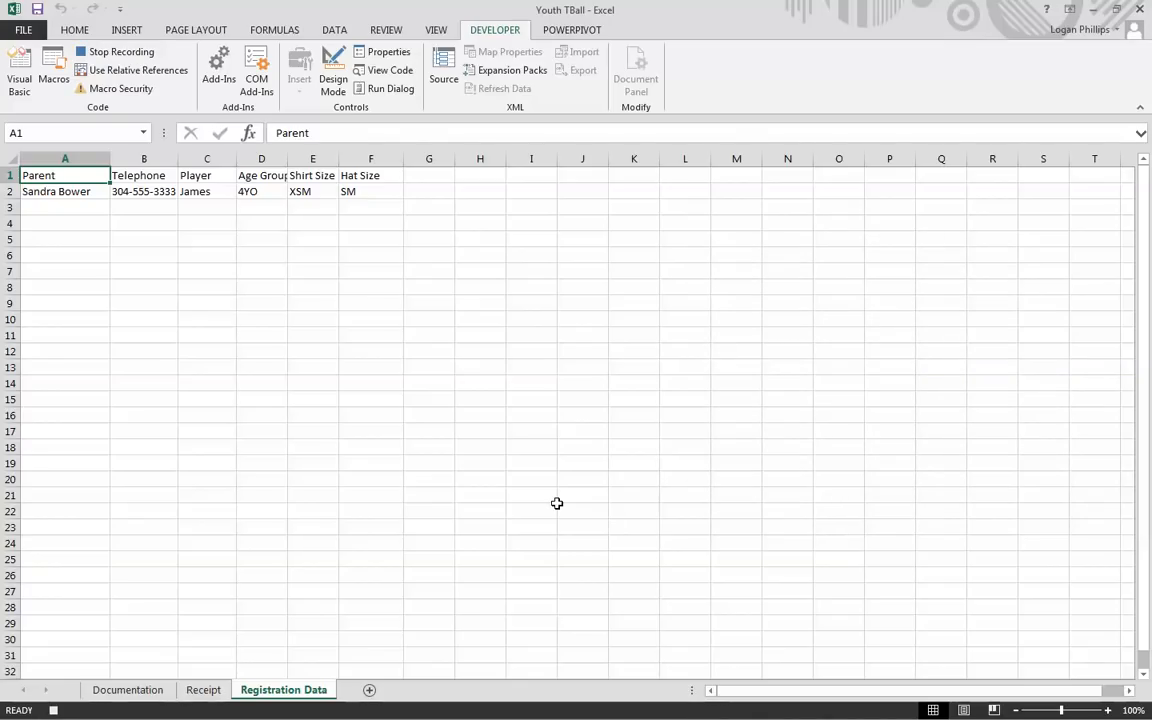
# Step: Unprotect Registration Data and copy the Receipt transfer area A37:F37
pyautogui.click(388, 30)
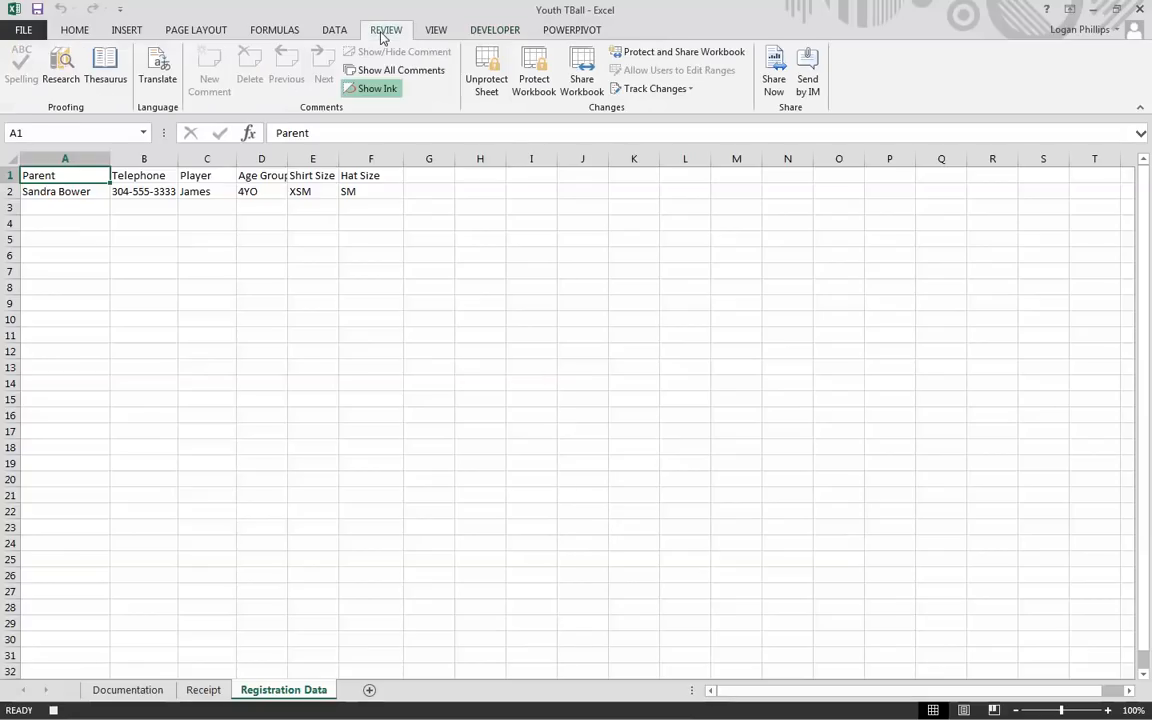
pyautogui.click(492, 66)
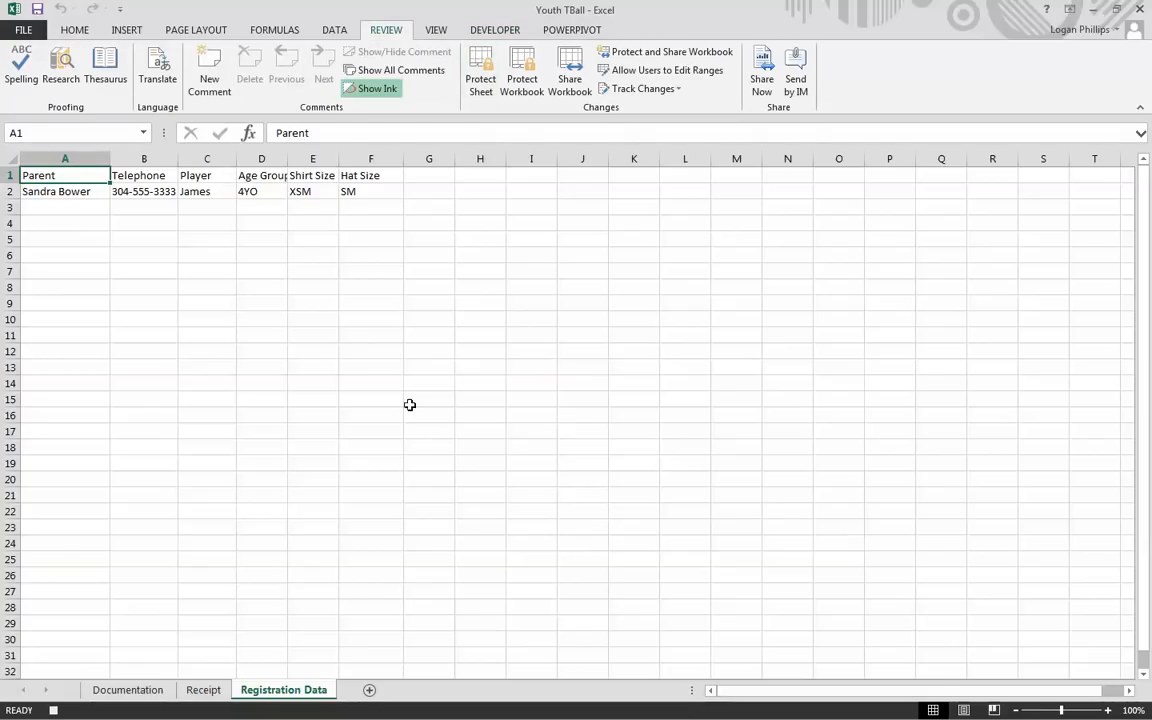
pyautogui.click(203, 690)
pyautogui.scroll(7, 182, 306)
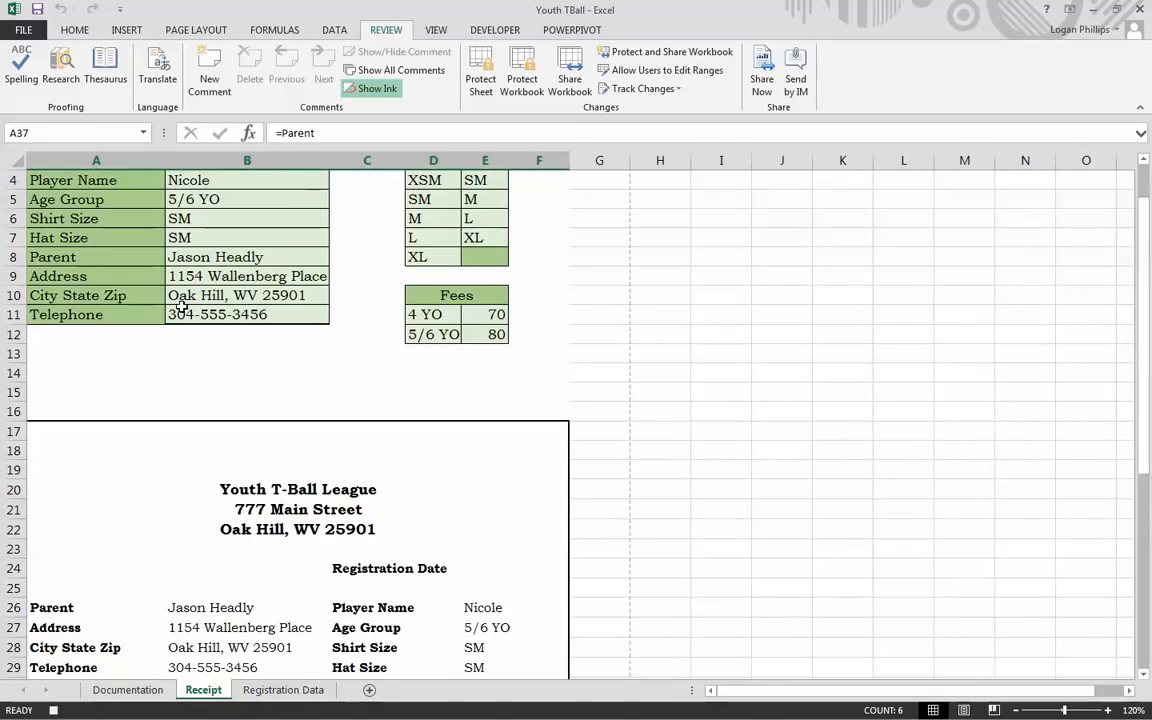
pyautogui.scroll(-4, 124, 351)
pyautogui.moveTo(116, 591); pyautogui.dragTo(535, 596)
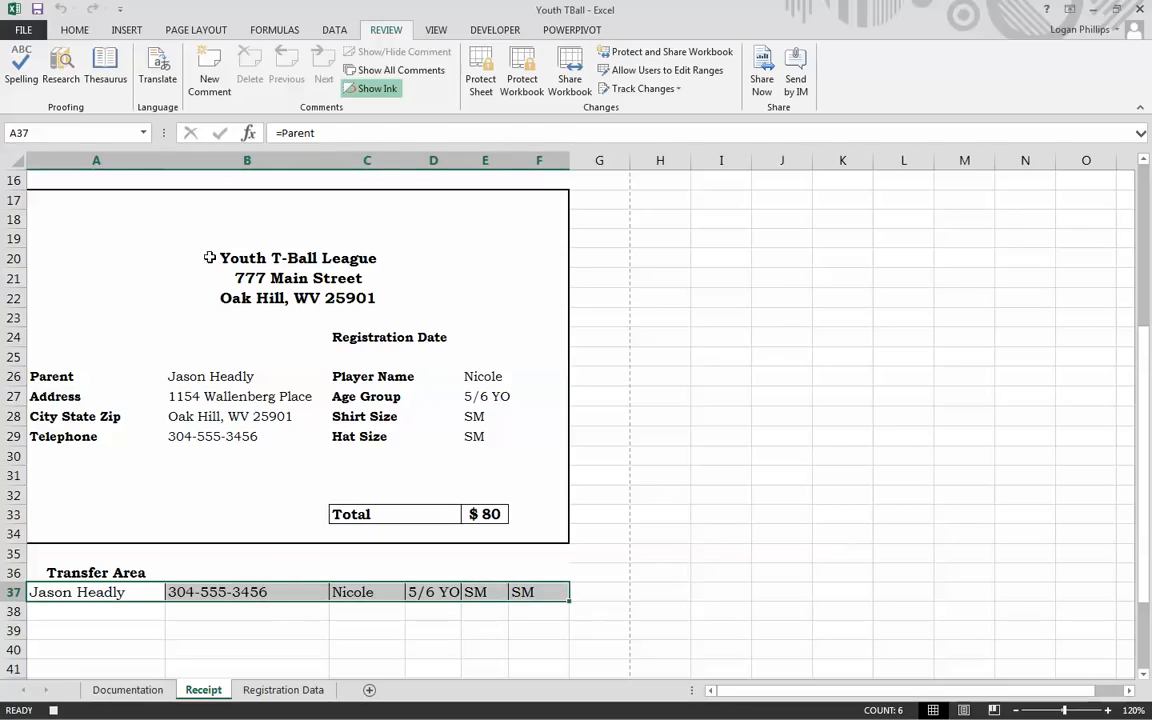
pyautogui.click(75, 30)
pyautogui.click(66, 71)
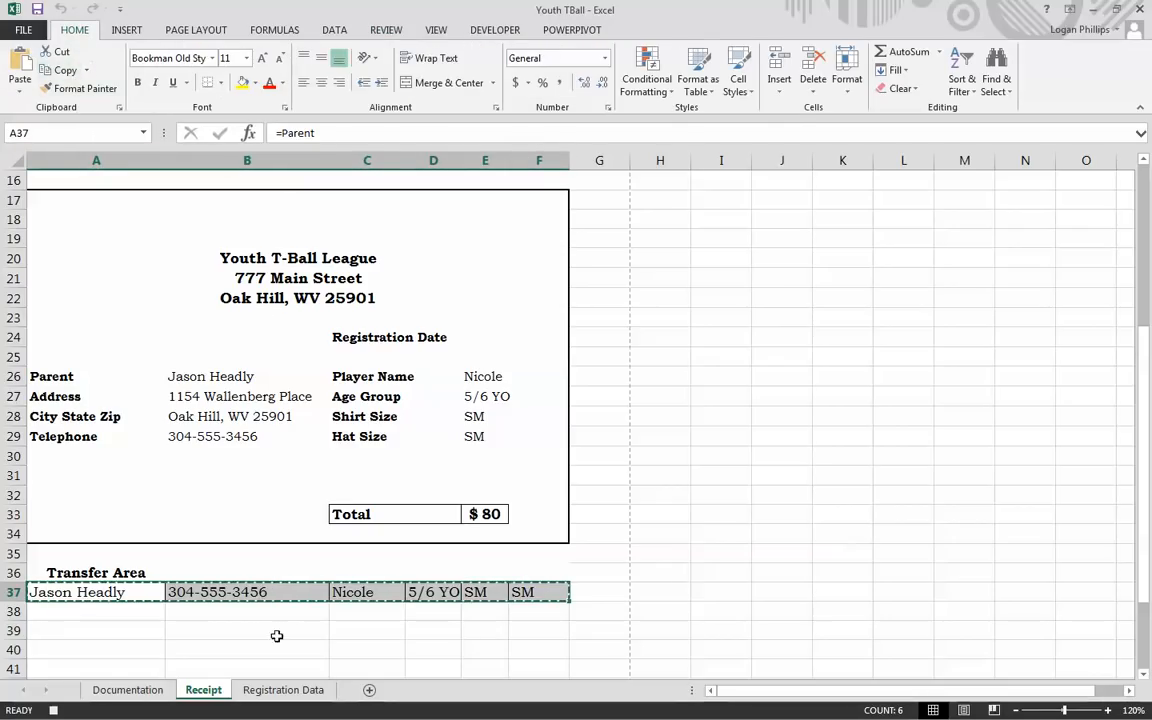
# Step: Paste the copied values into Registration Data row 3, using relative references to reach A3
pyautogui.click(285, 690)
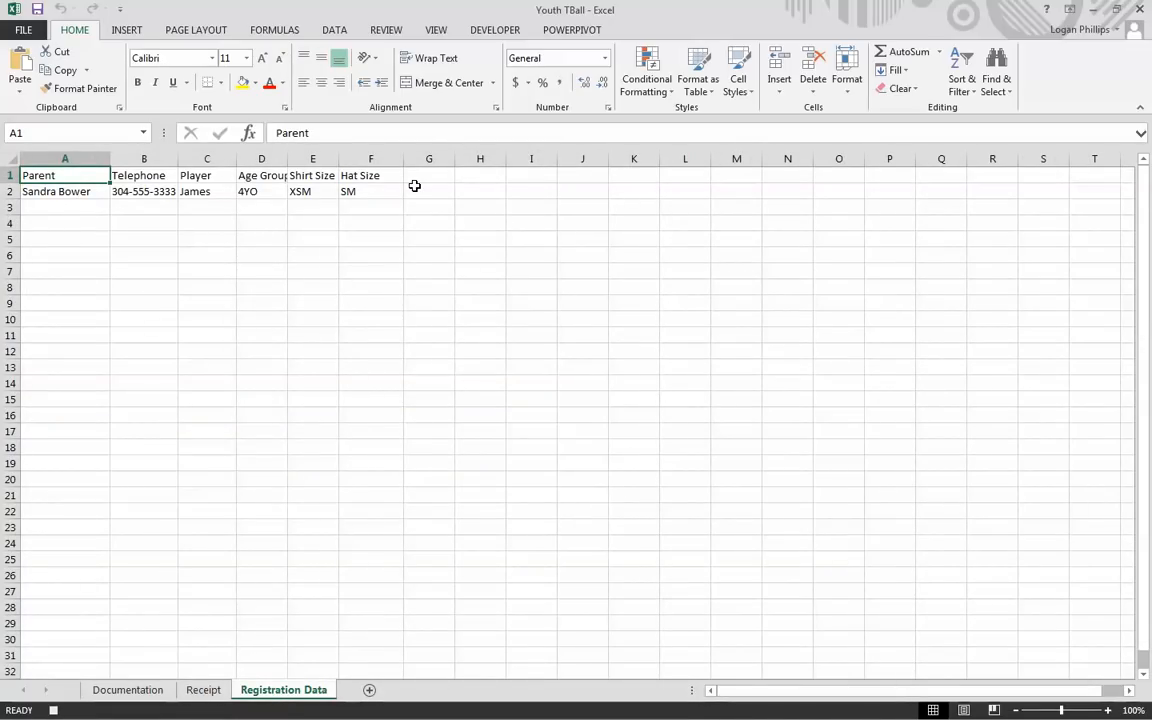
pyautogui.press('Down')
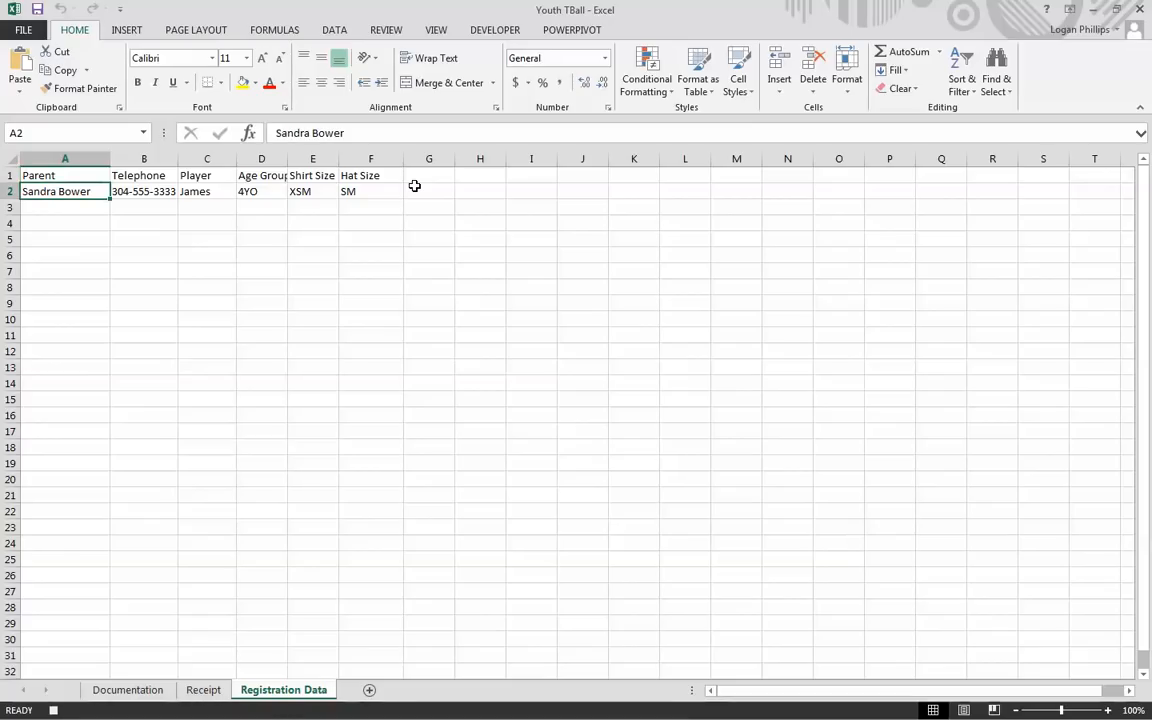
pyautogui.click(481, 34)
pyautogui.click(138, 72)
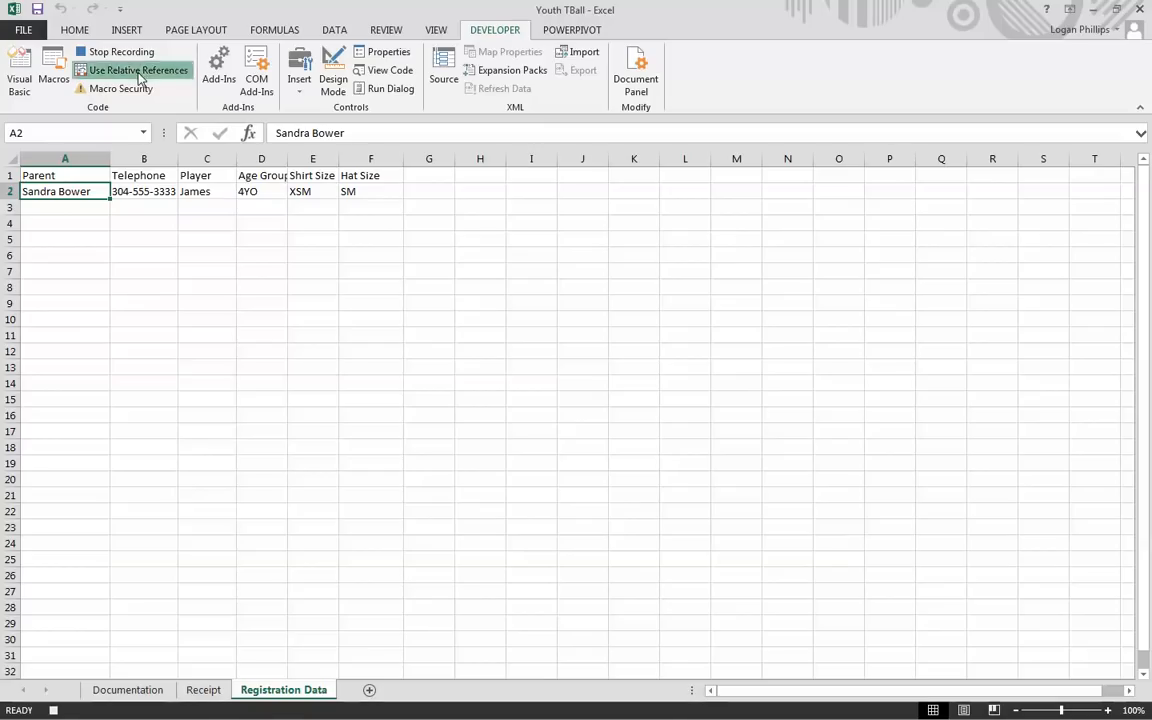
pyautogui.click(84, 203)
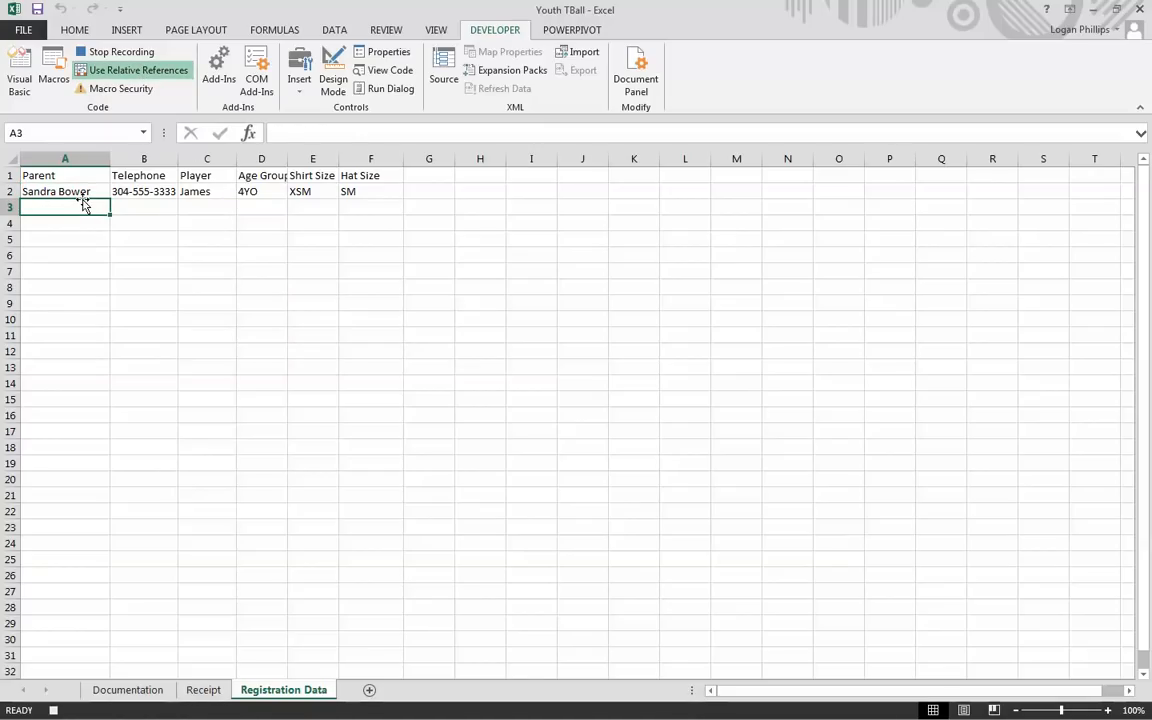
pyautogui.click(148, 74)
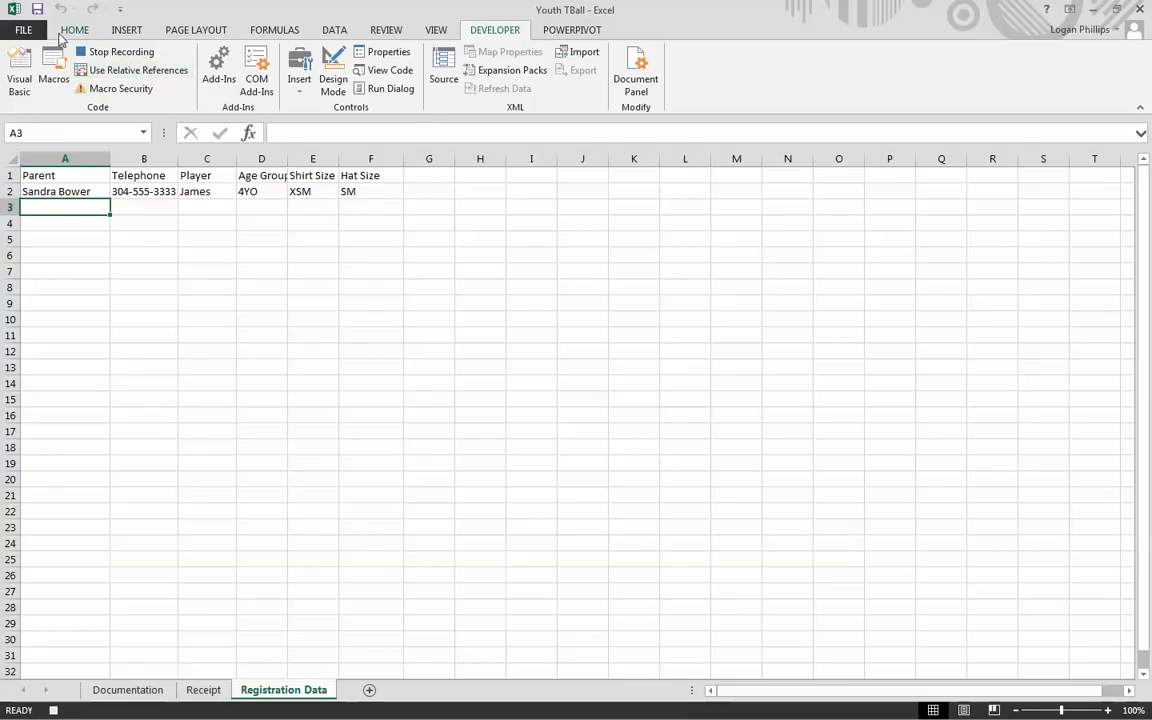
pyautogui.click(77, 31)
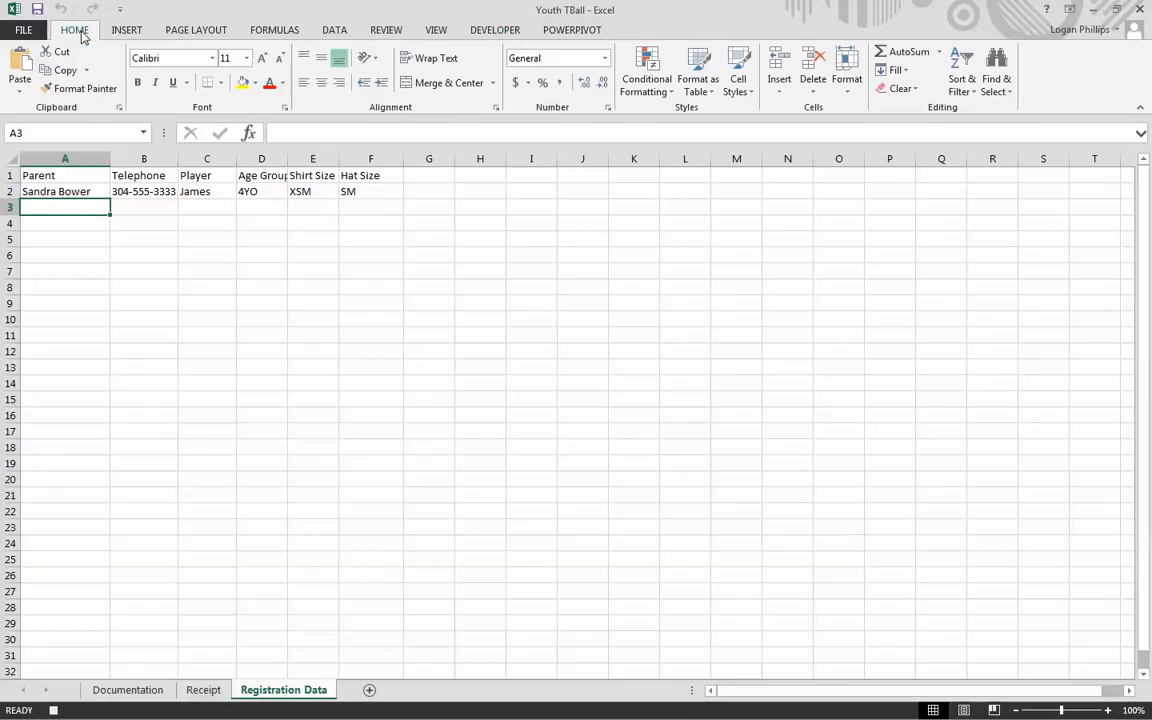
pyautogui.click(20, 88)
pyautogui.click(20, 198)
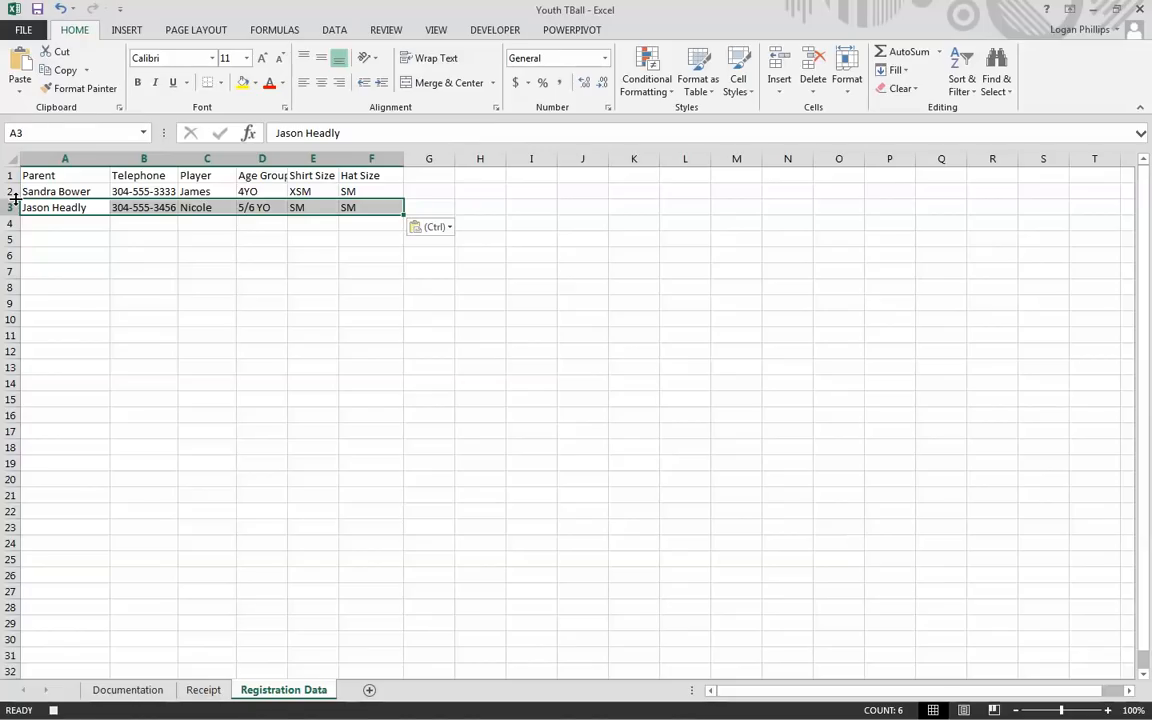
pyautogui.click(66, 180)
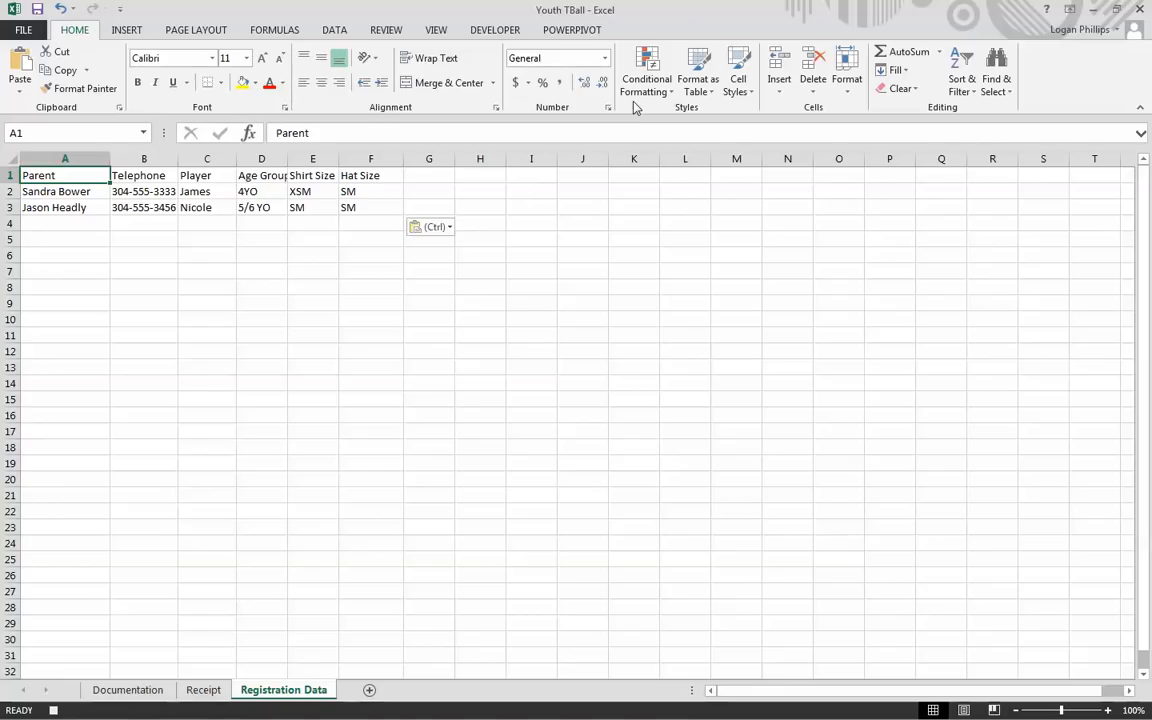
# Step: Protect Registration Data again and return to the Receipt sheet
pyautogui.click(386, 31)
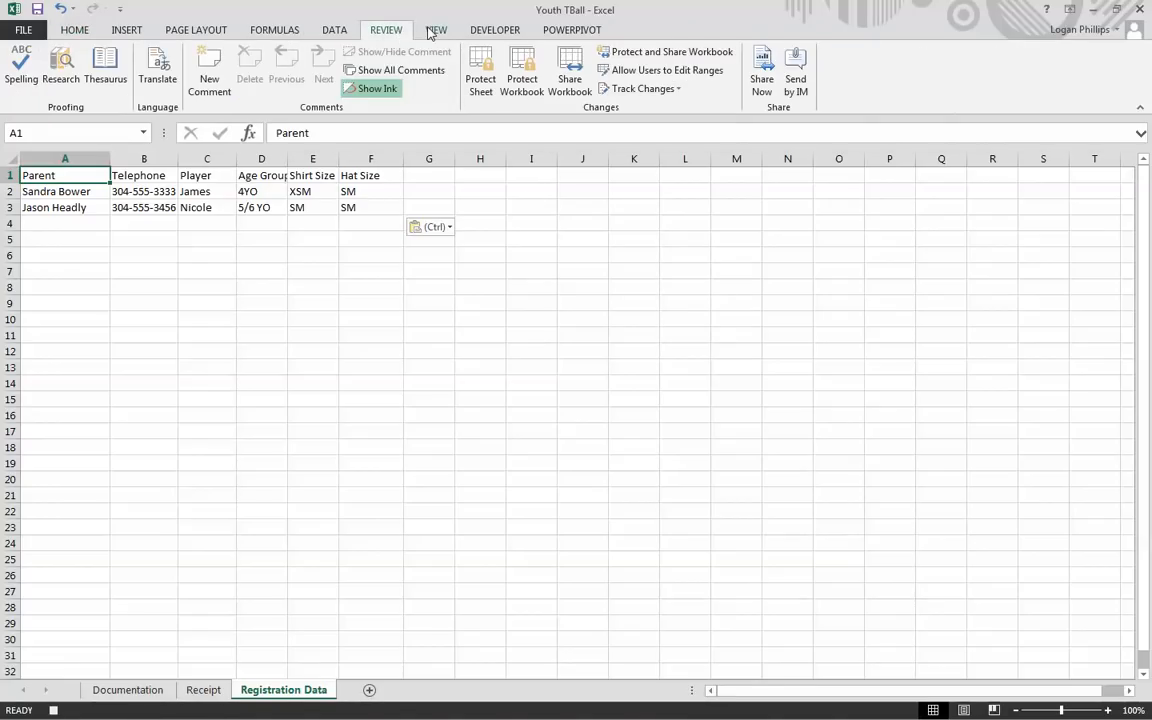
pyautogui.click(487, 98)
pyautogui.click(841, 465)
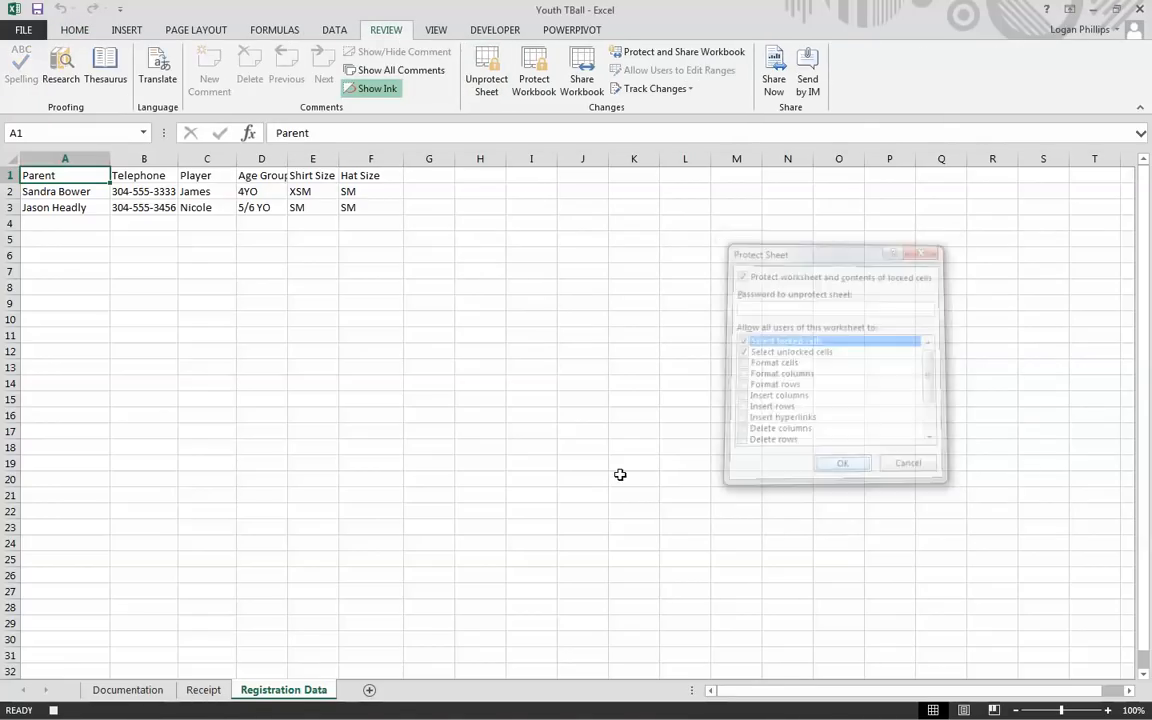
pyautogui.click(206, 692)
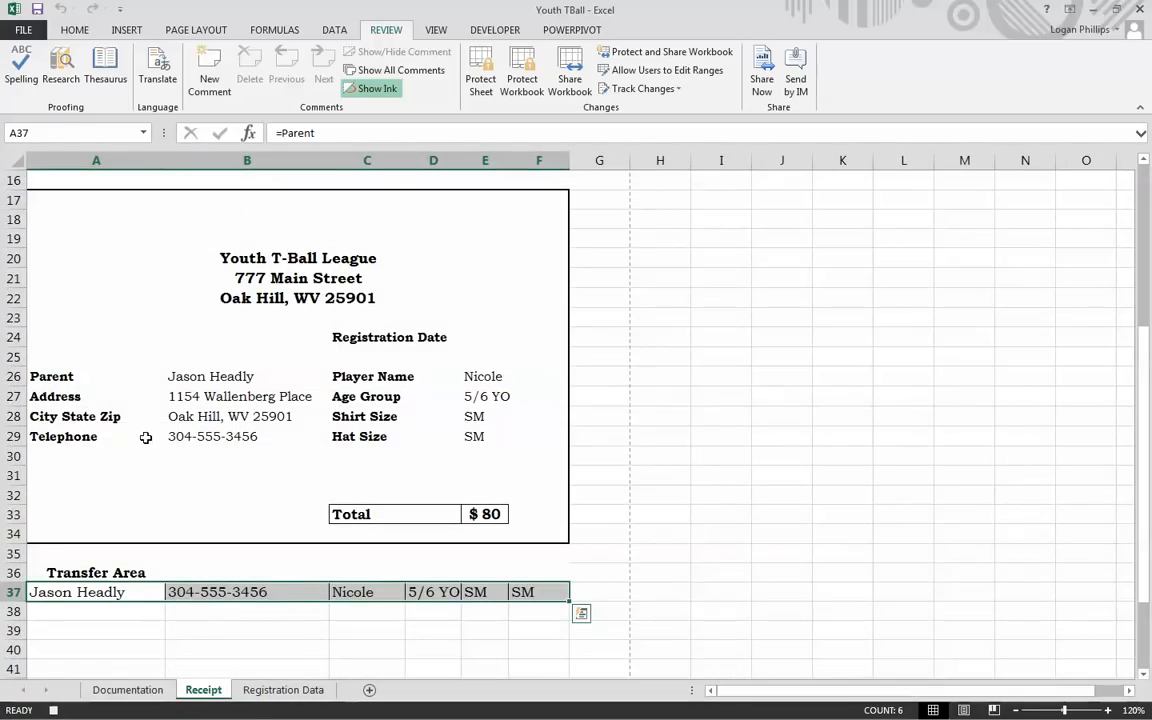
# Step: Stop recording the transfer macro and test it with Ctrl+t
pyautogui.scroll(8, 166, 438)
pyautogui.click(239, 238)
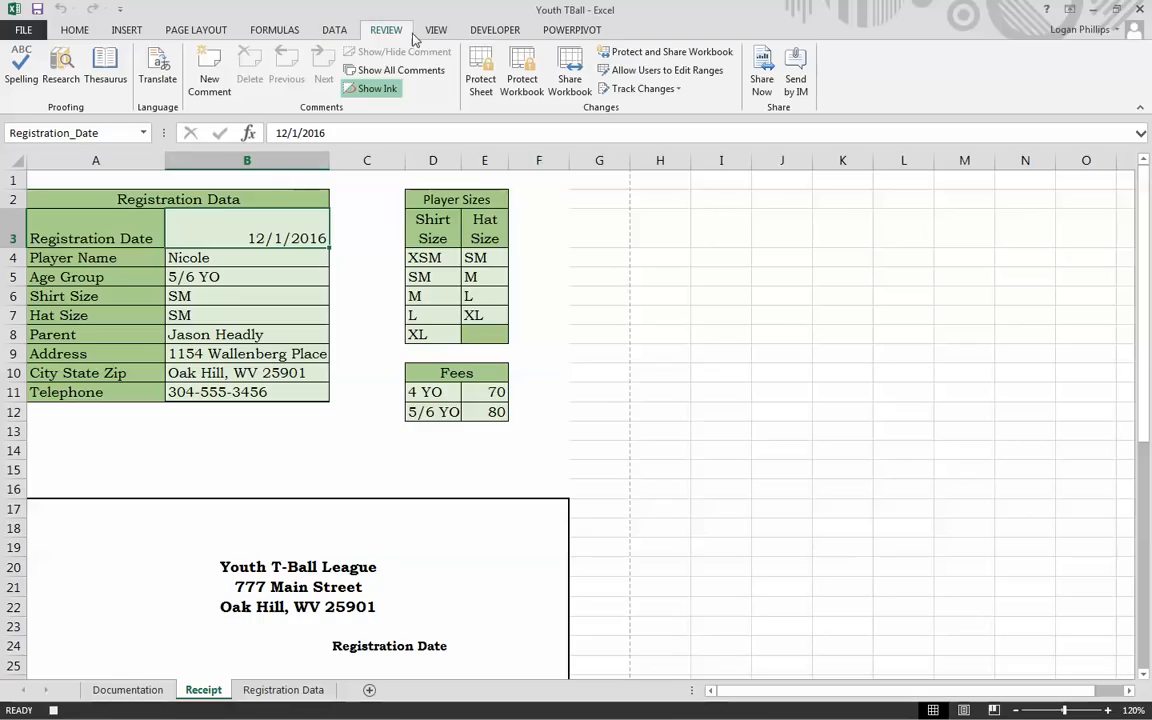
pyautogui.click(482, 29)
pyautogui.click(115, 51)
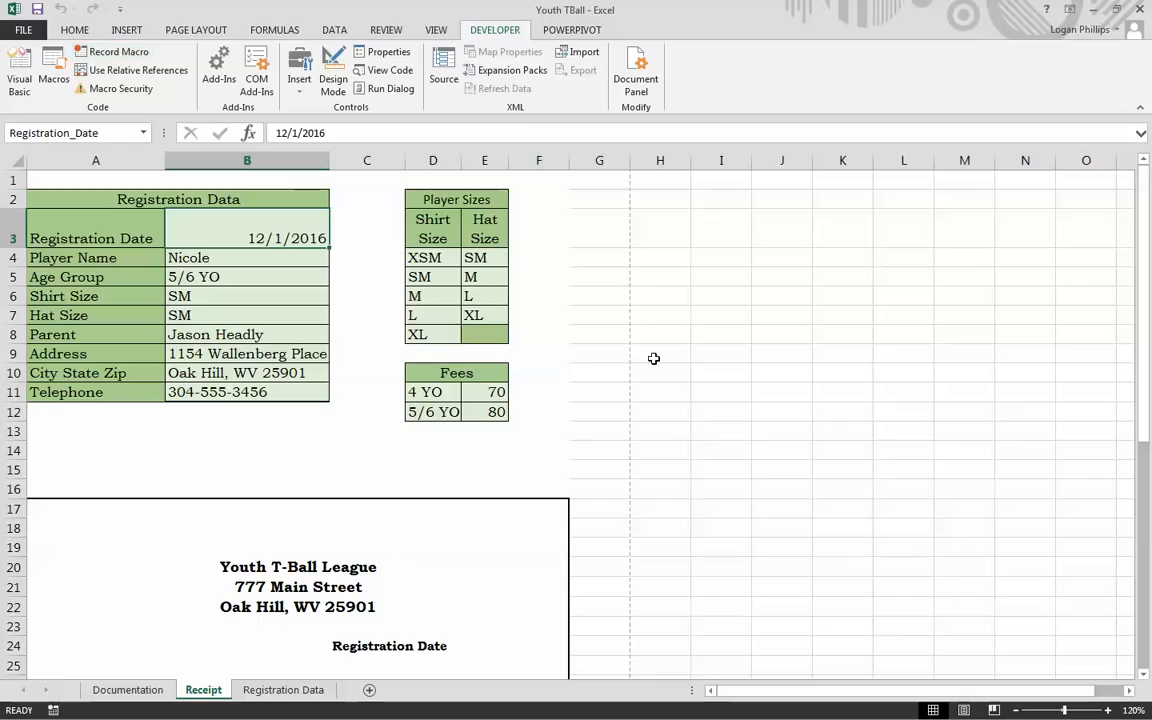
pyautogui.click(659, 397)
pyautogui.click(385, 467)
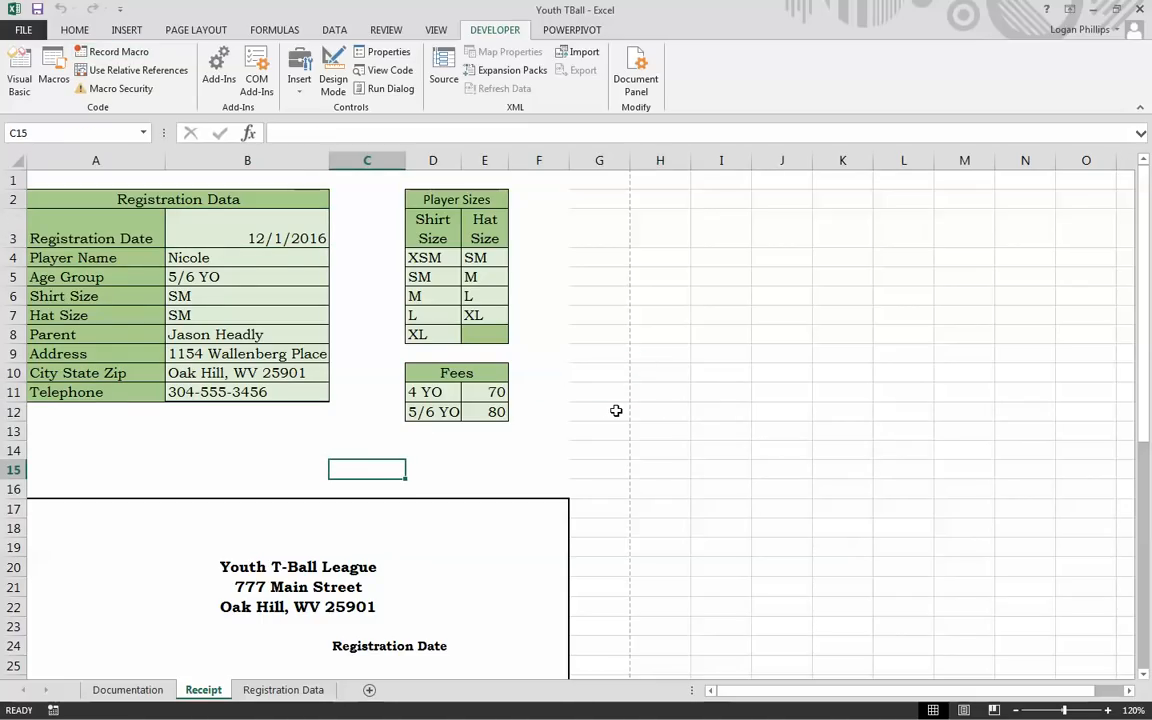
pyautogui.hotkey('ctrl', 't')
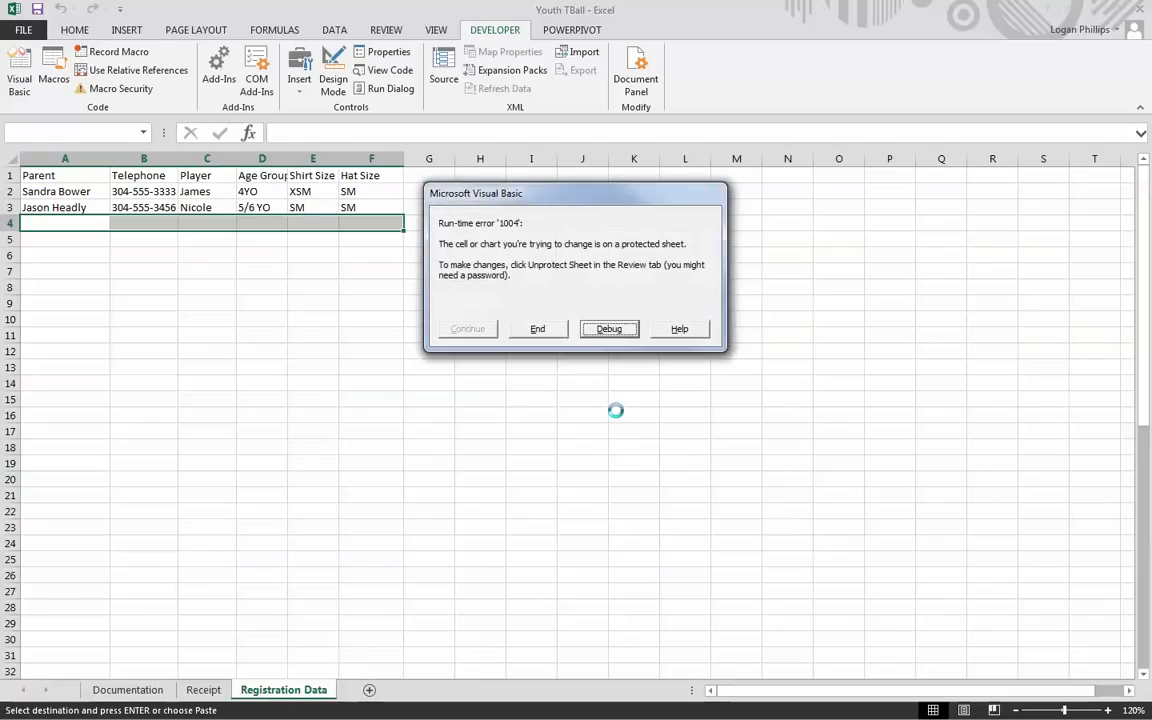
# Step: Check the new registration entries in B4–B10 and run the transfer macro with Ctrl+t
pyautogui.click(713, 371)
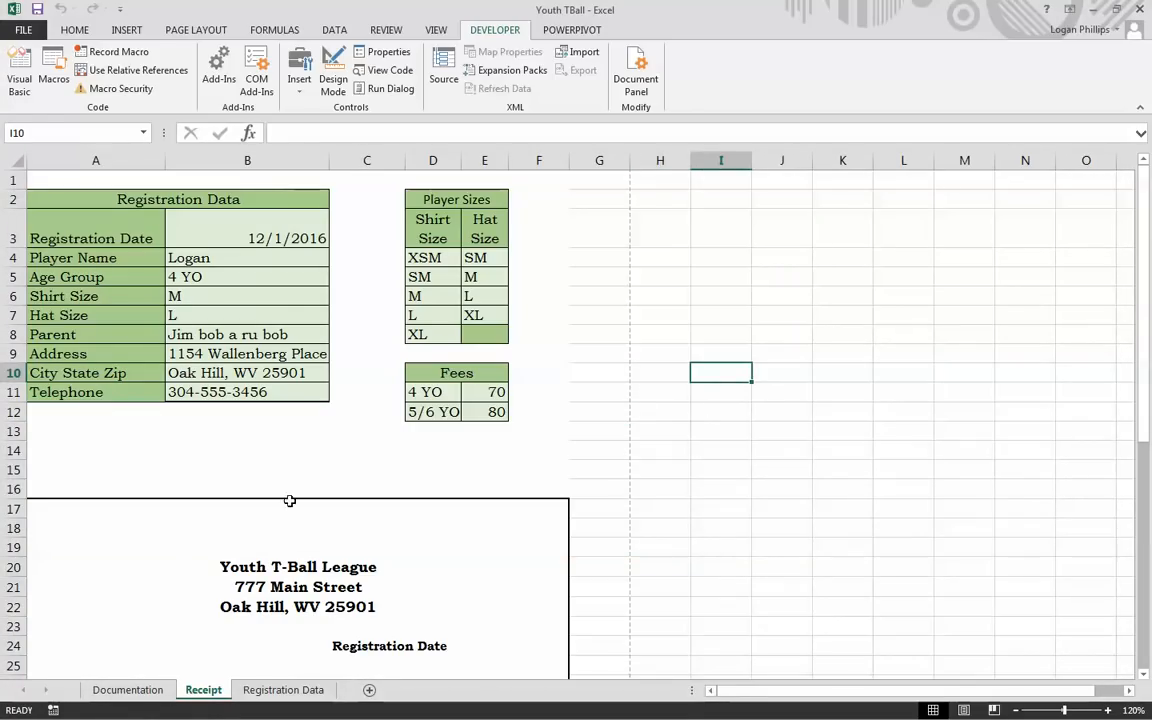
pyautogui.click(287, 470)
pyautogui.click(283, 257)
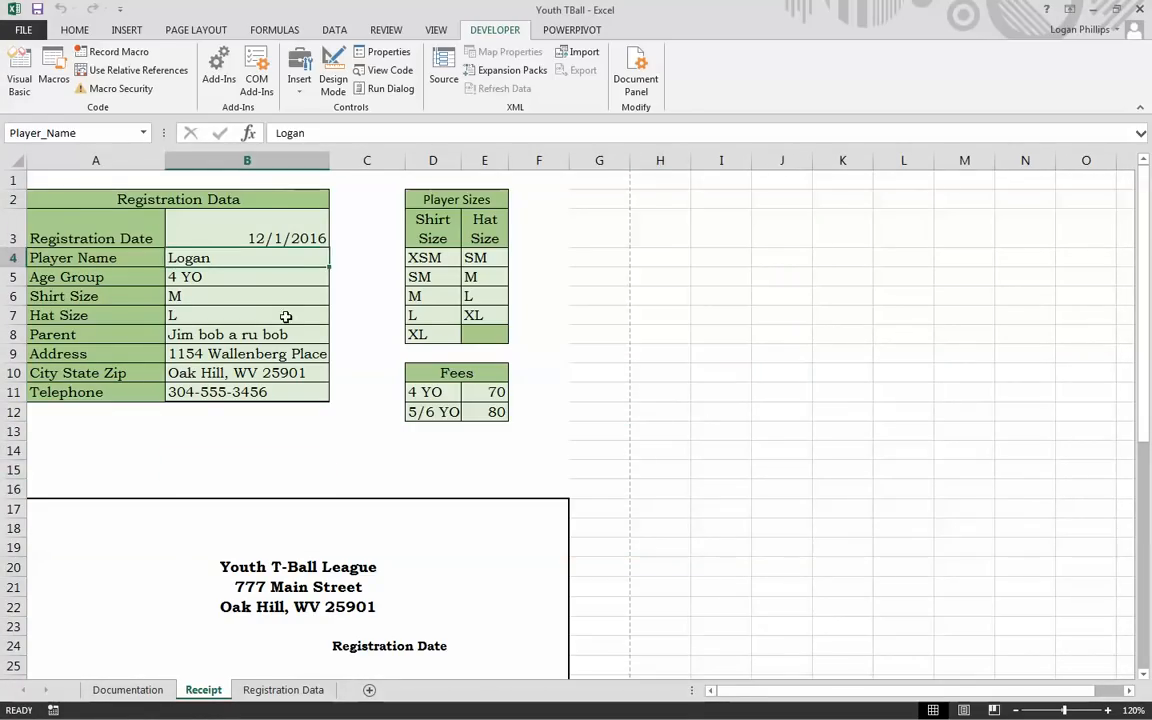
pyautogui.click(292, 299)
pyautogui.click(210, 334)
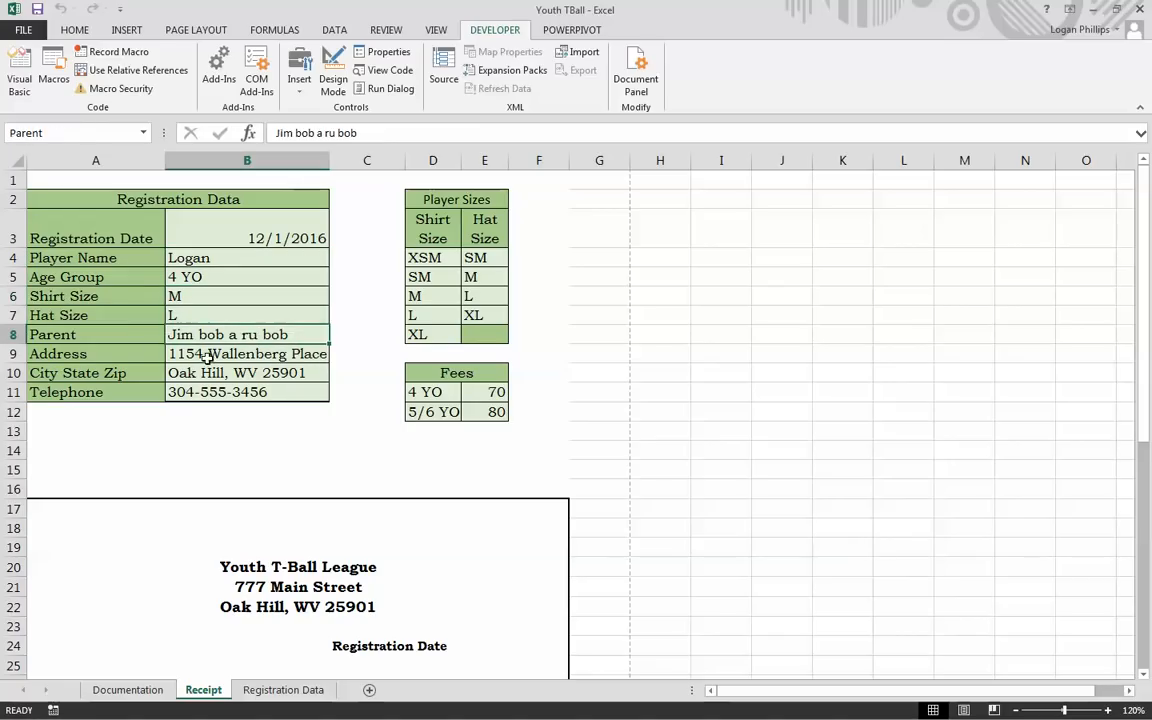
pyautogui.click(213, 374)
pyautogui.click(213, 433)
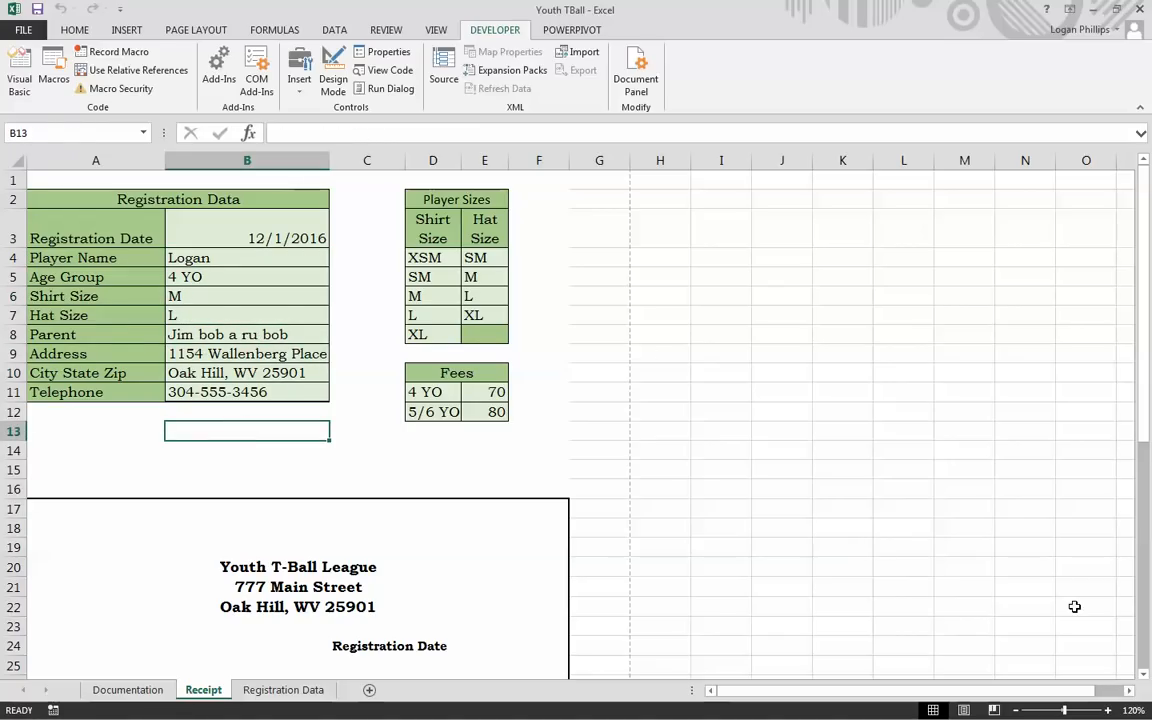
pyautogui.scroll(-2, 921, 559)
pyautogui.scroll(-3, 921, 559)
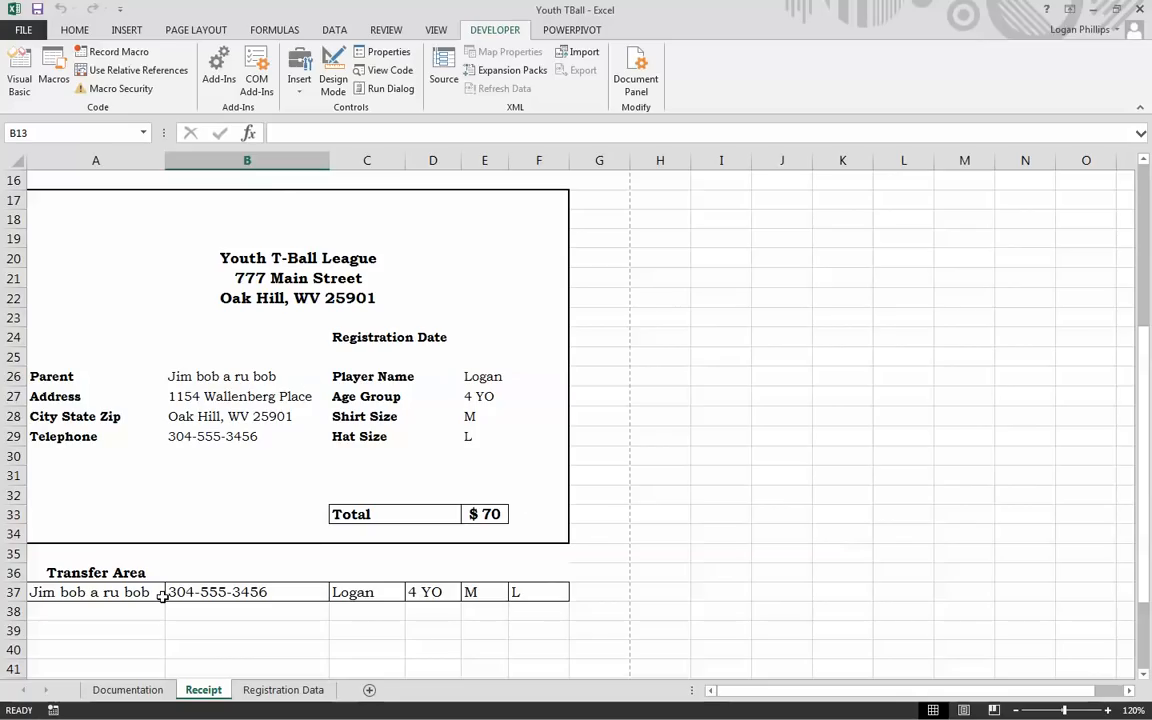
pyautogui.scroll(5, 735, 380)
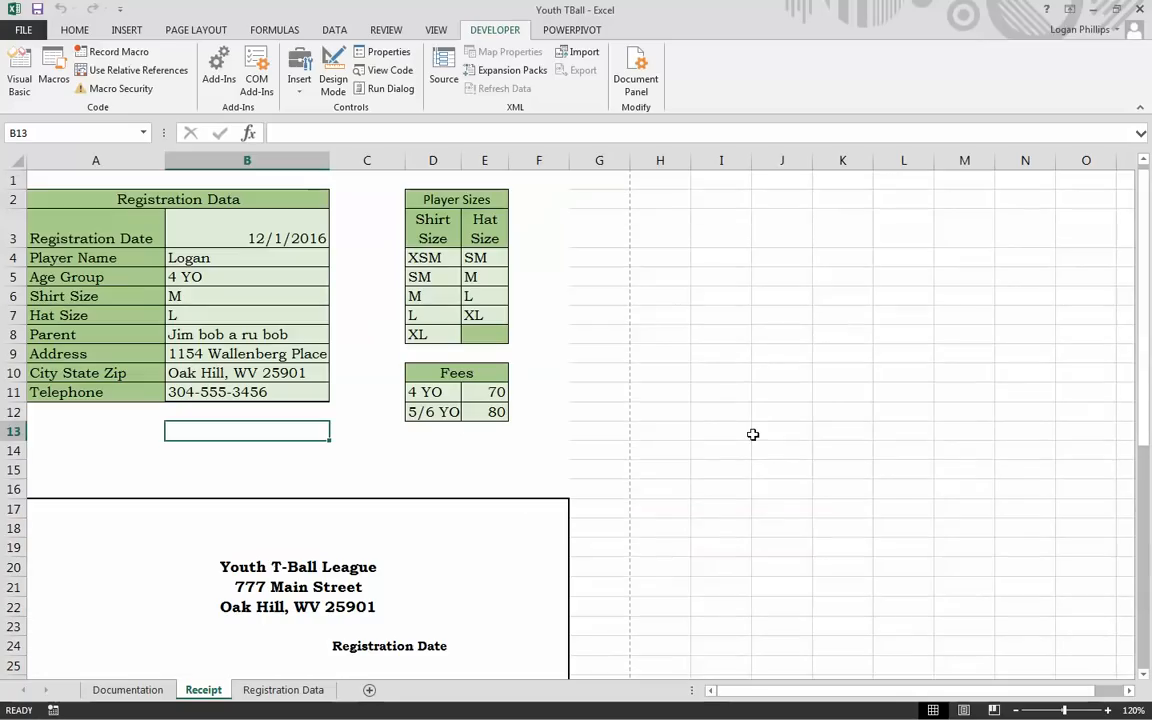
pyautogui.click(428, 488)
pyautogui.hotkey('ctrl', 't')
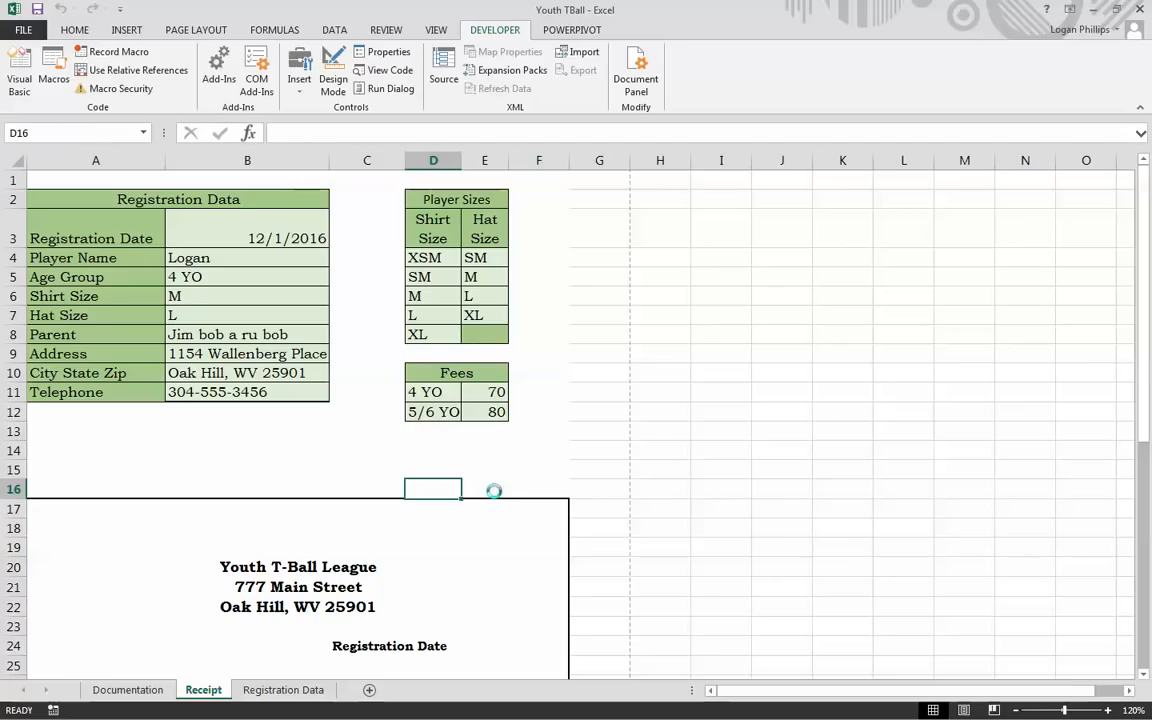
# Step: Verify the transferred record in Registration Data row 3, then return to Receipt
pyautogui.click(283, 689)
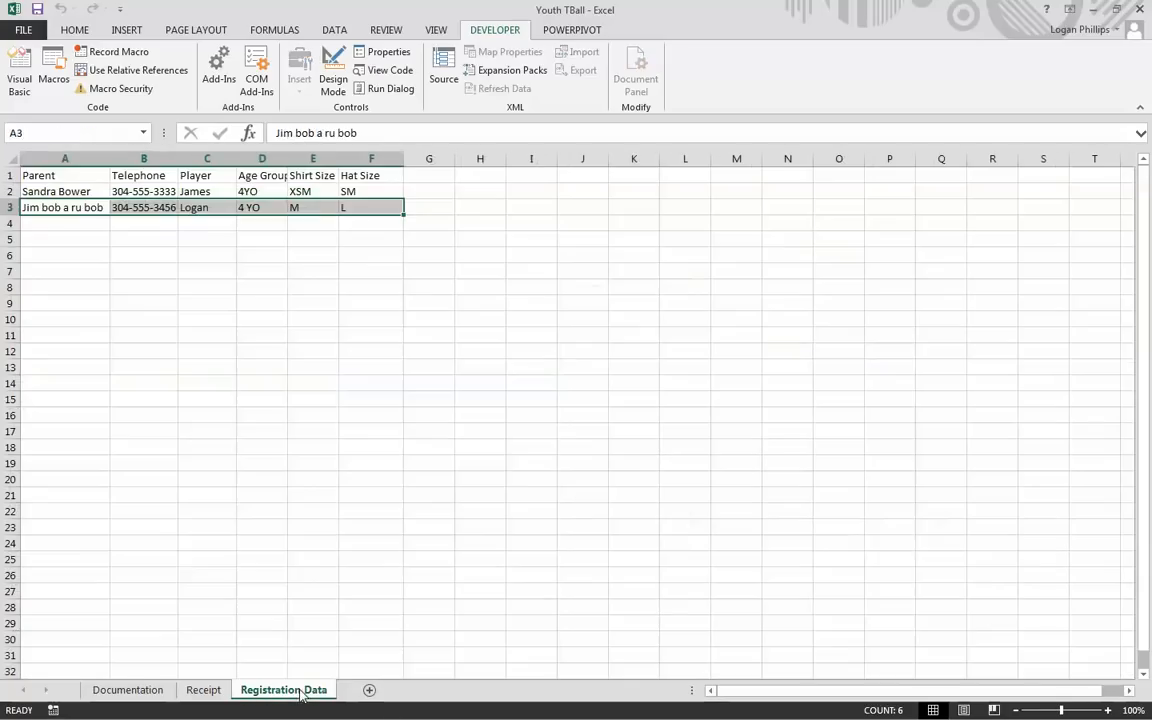
pyautogui.click(217, 446)
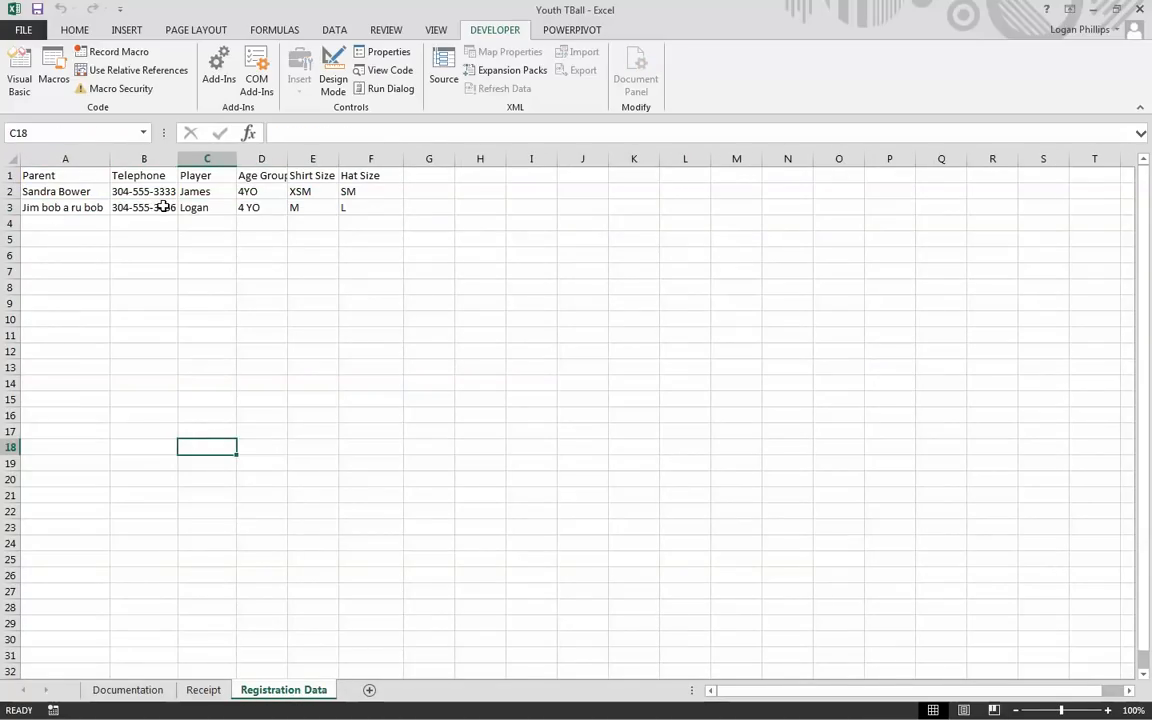
pyautogui.click(160, 205)
pyautogui.click(210, 207)
pyautogui.click(297, 222)
pyautogui.click(150, 399)
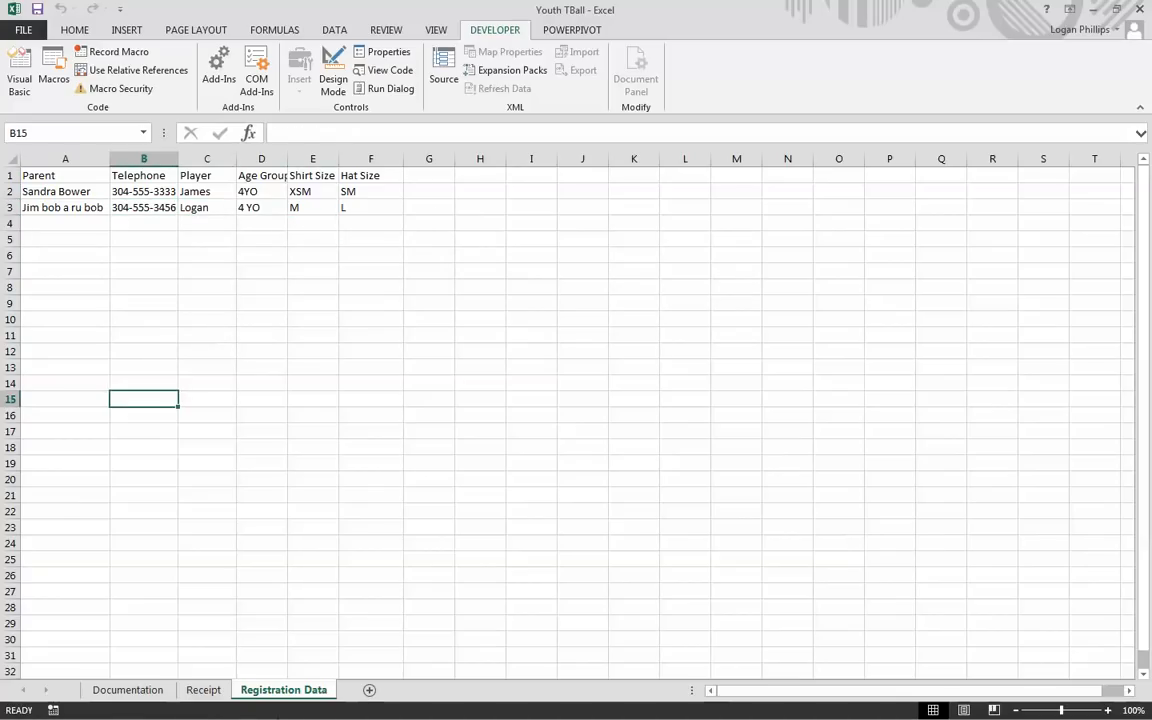
pyautogui.click(203, 690)
pyautogui.click(587, 446)
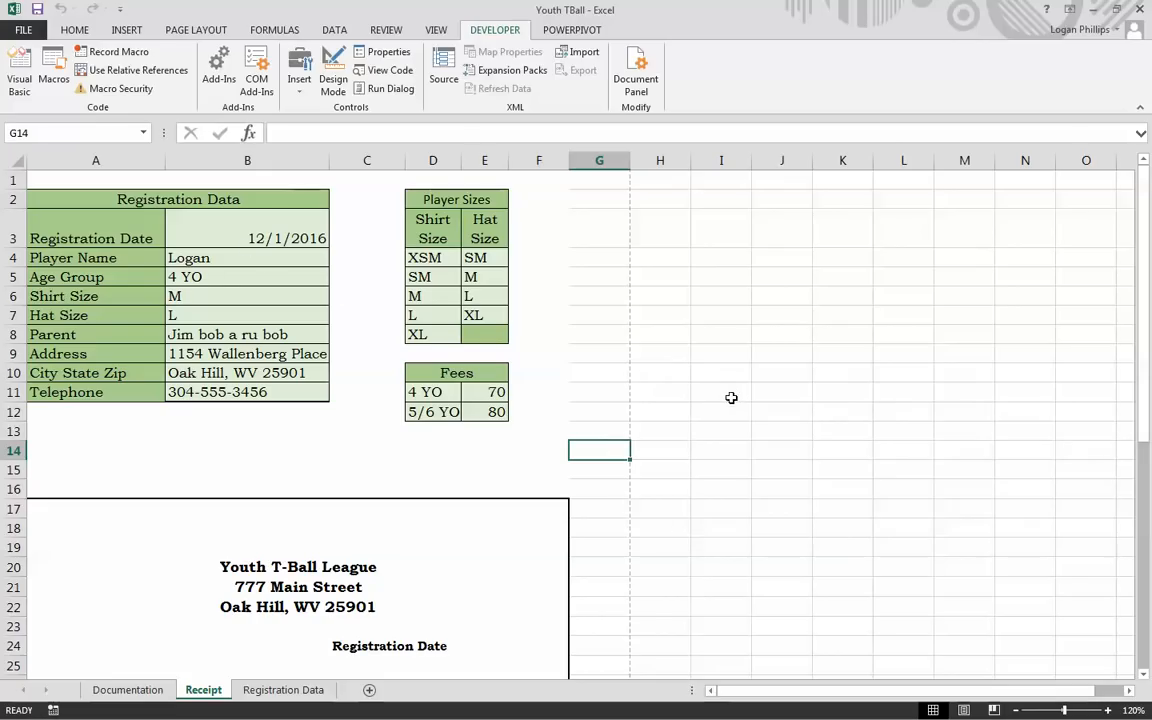
# Step: From B3, record a new ClearInput macro with shortcut Ctrl+i and a B3:B11 description
pyautogui.click(806, 395)
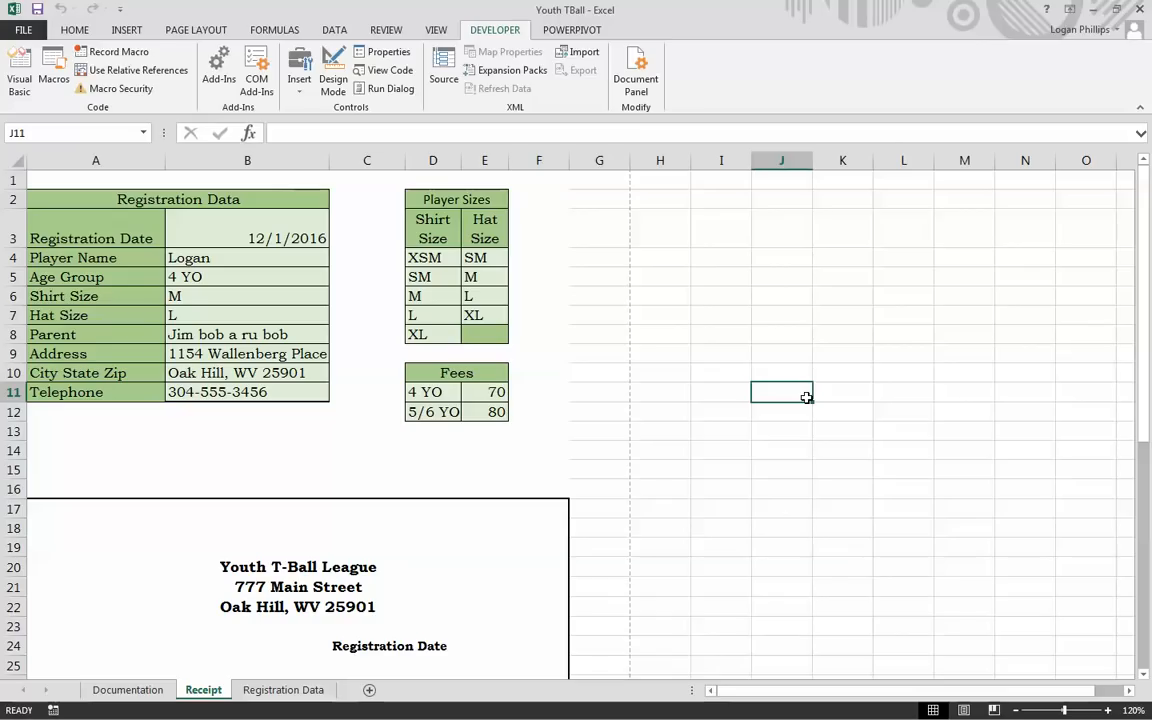
pyautogui.click(325, 430)
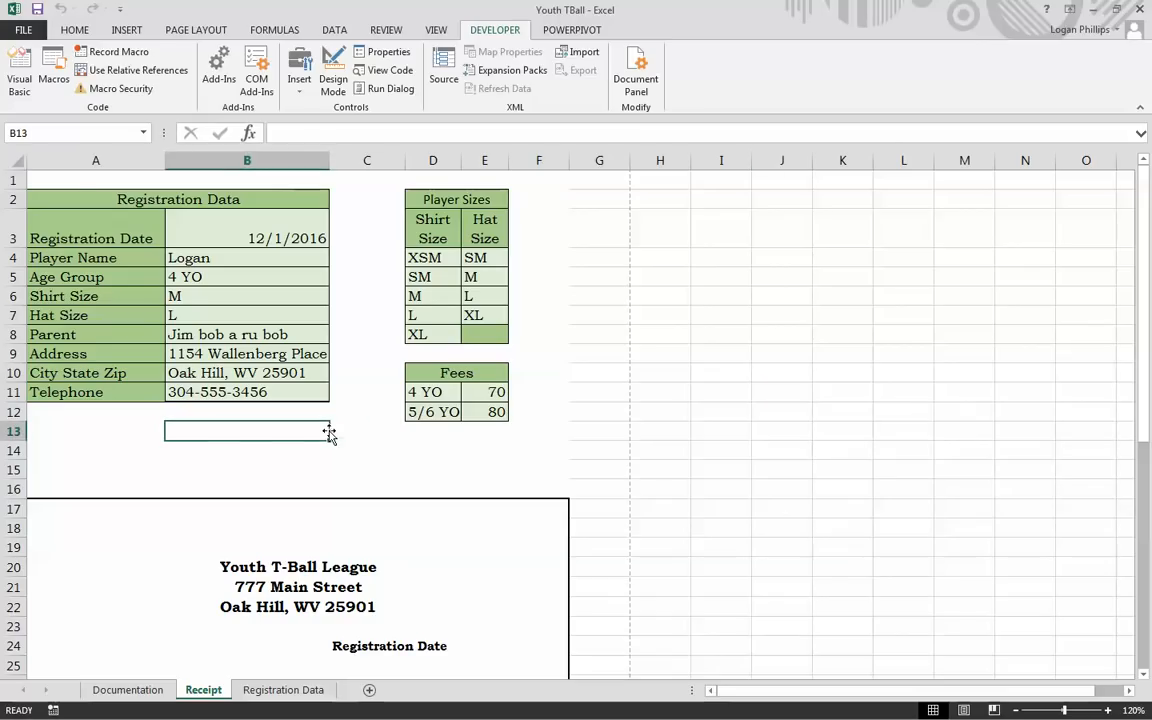
pyautogui.click(78, 182)
pyautogui.click(224, 220)
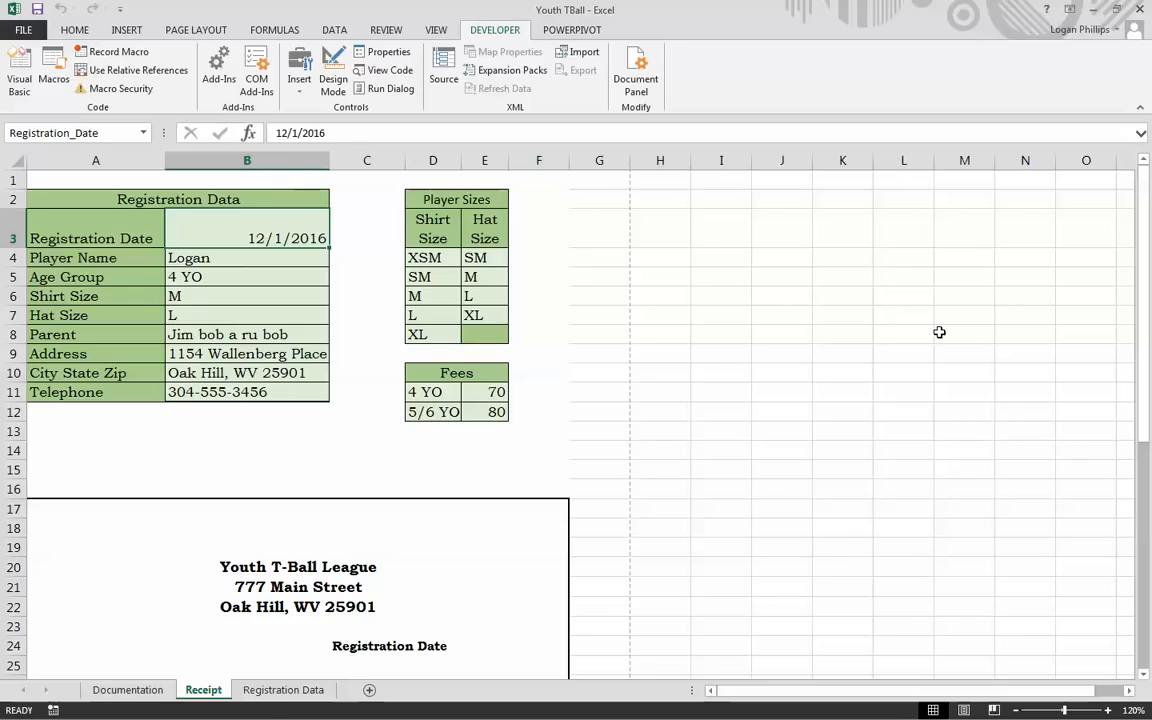
pyautogui.click(118, 51)
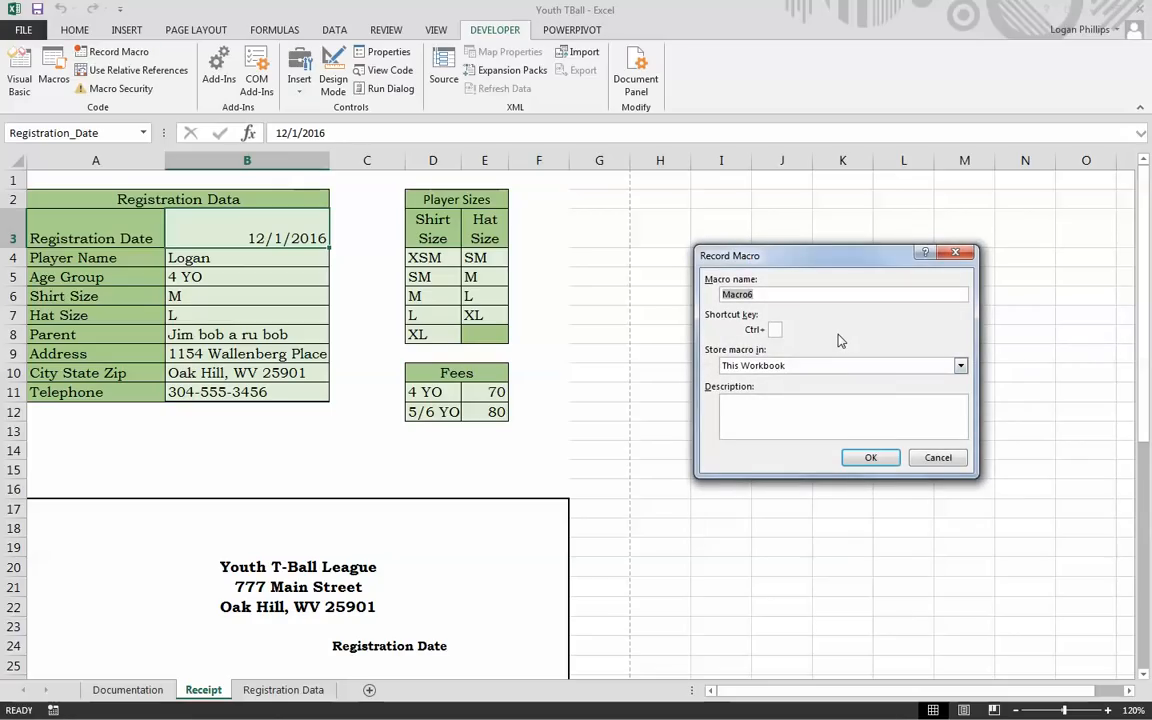
pyautogui.write('ClearInput')
pyautogui.click(776, 328)
pyautogui.write('i')
pyautogui.click(806, 414)
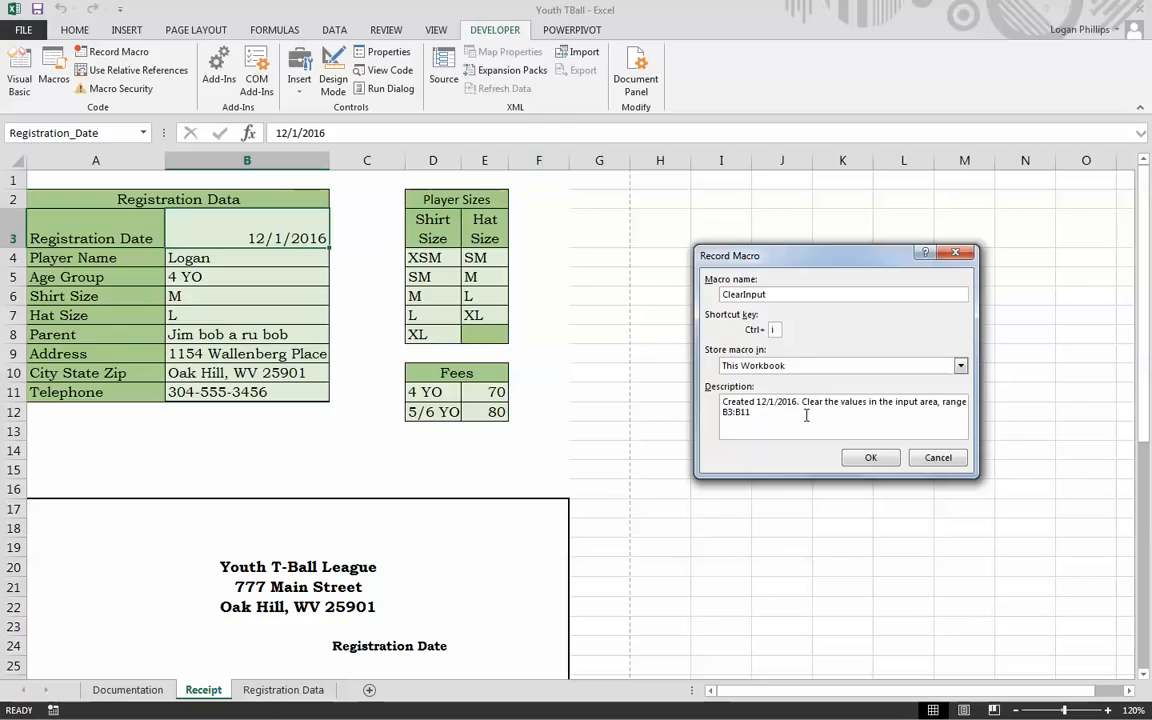
pyautogui.click(871, 458)
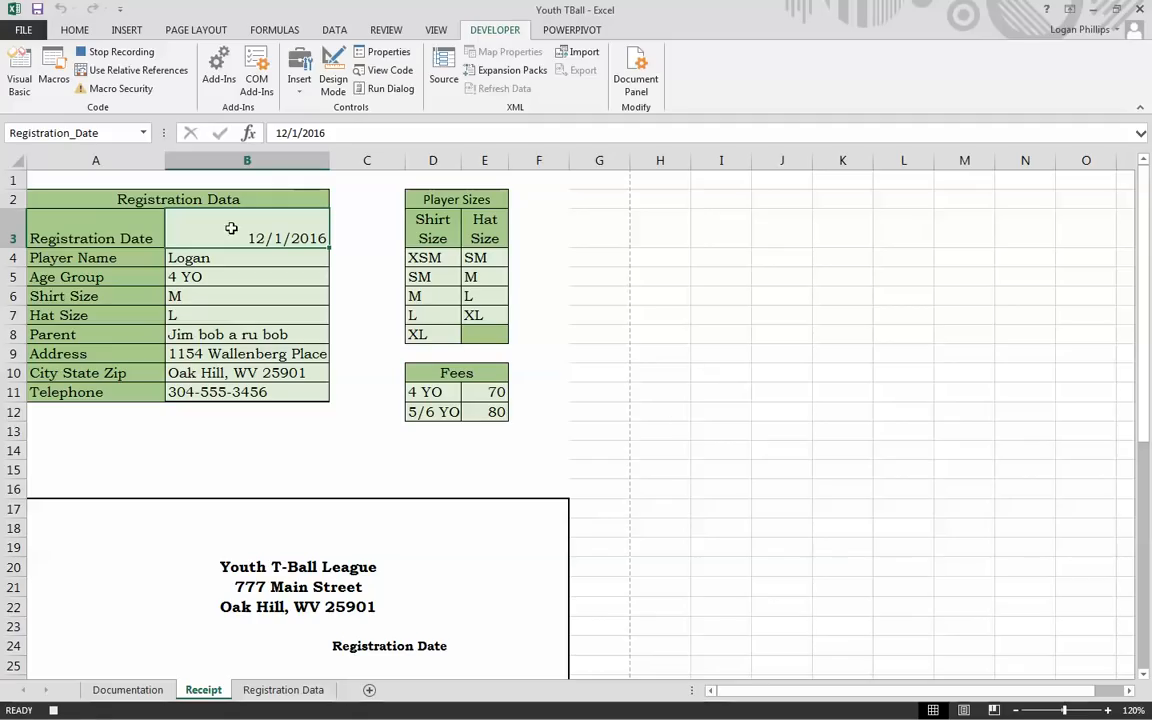
# Step: Select B3:B11, delete its values without removing cells, and leave B3 selected
pyautogui.moveTo(235, 228); pyautogui.dragTo(241, 392)
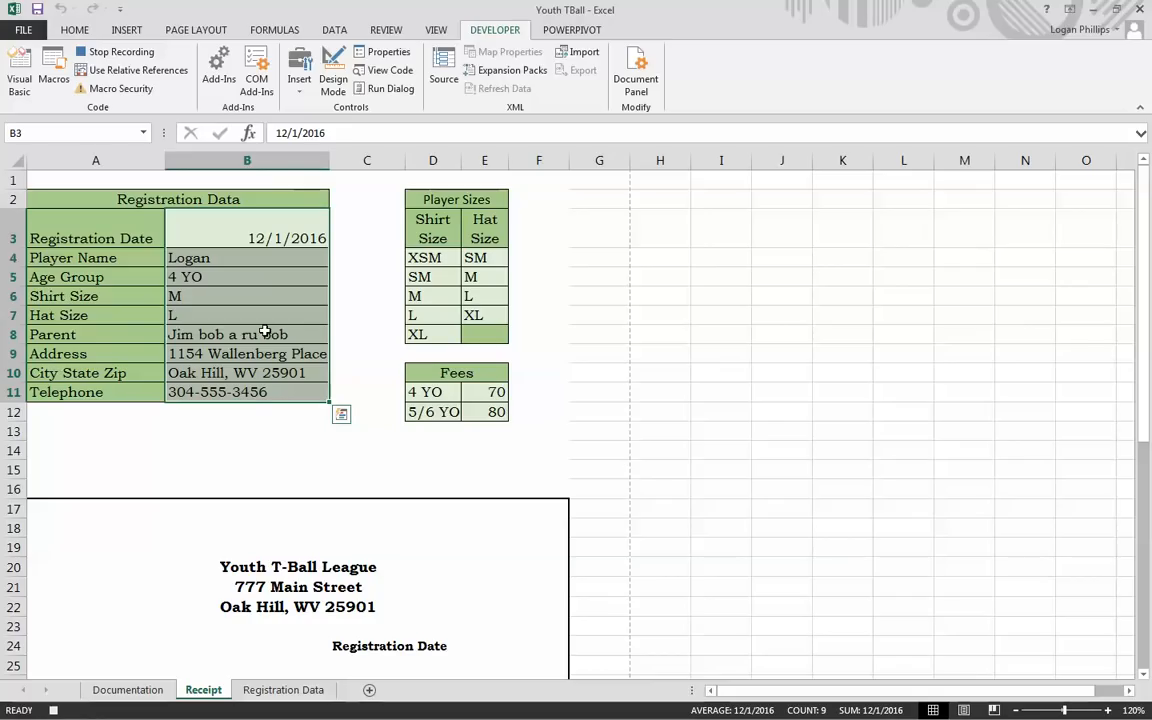
pyautogui.click(68, 34)
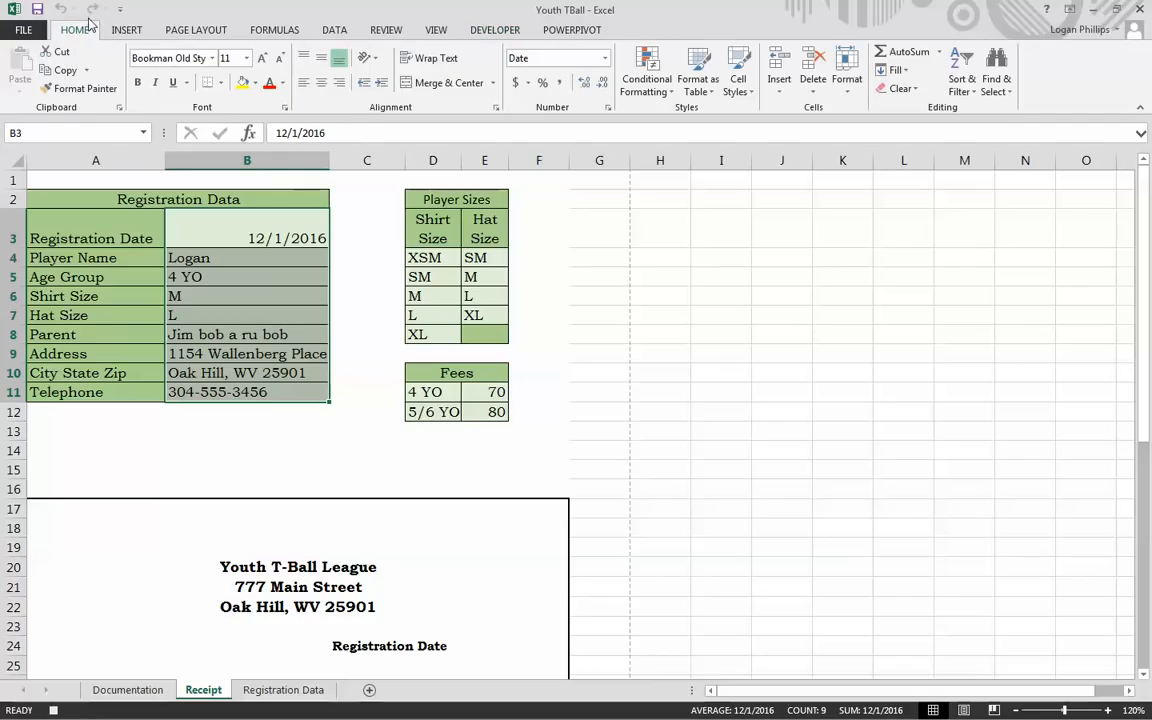
pyautogui.rightClick(257, 287)
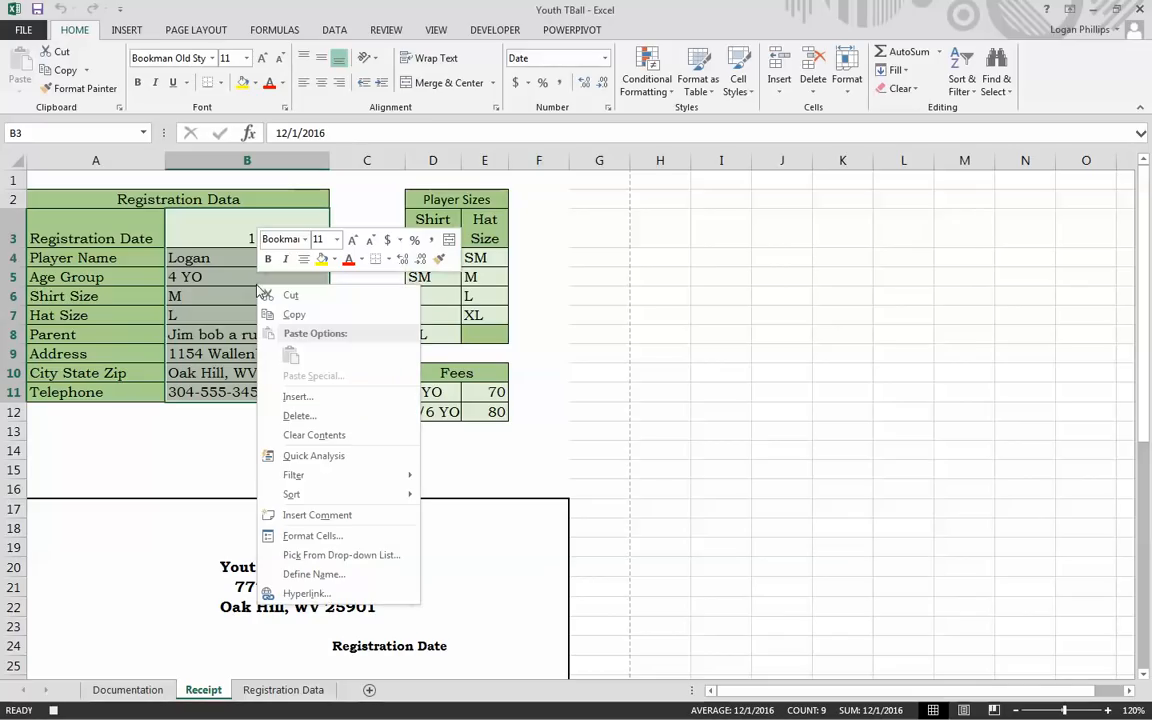
pyautogui.click(345, 416)
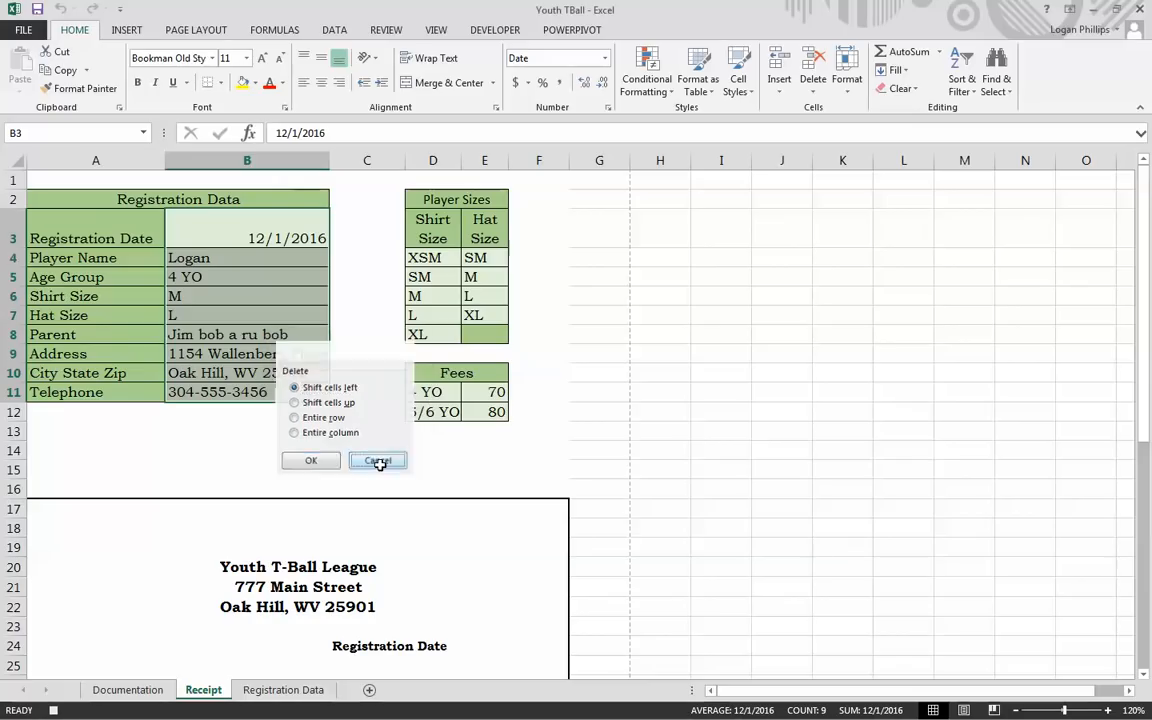
pyautogui.click(381, 464)
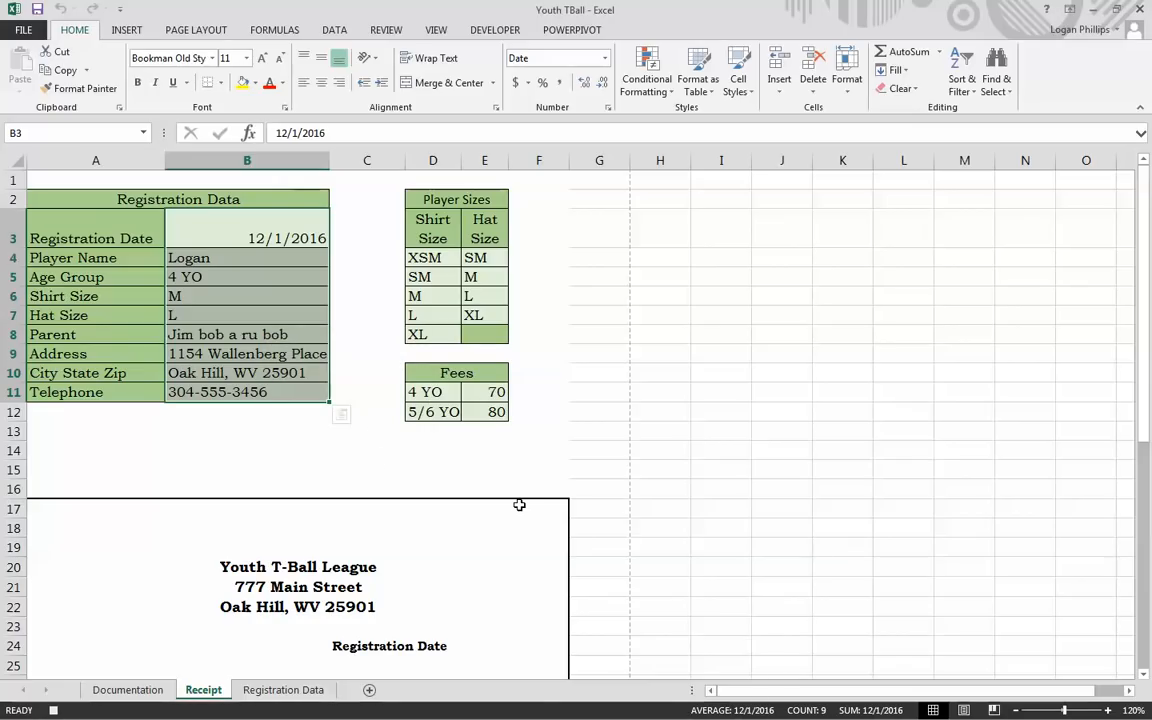
pyautogui.press('Delete')
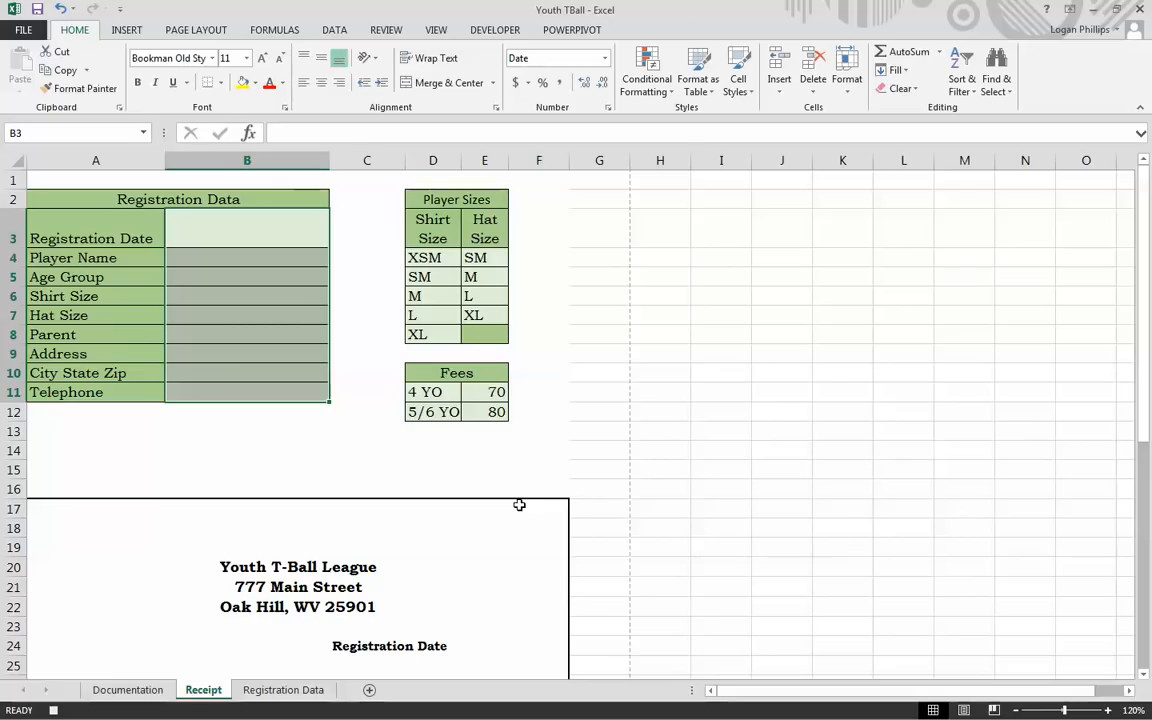
pyautogui.click(255, 237)
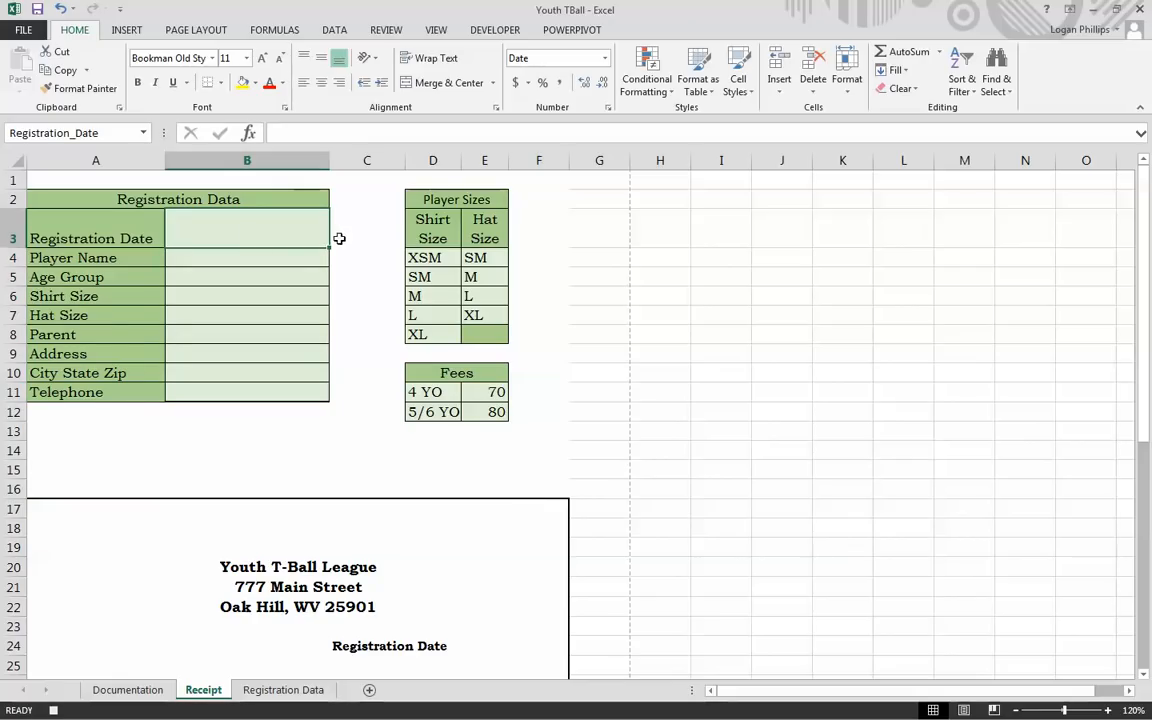
pyautogui.click(495, 30)
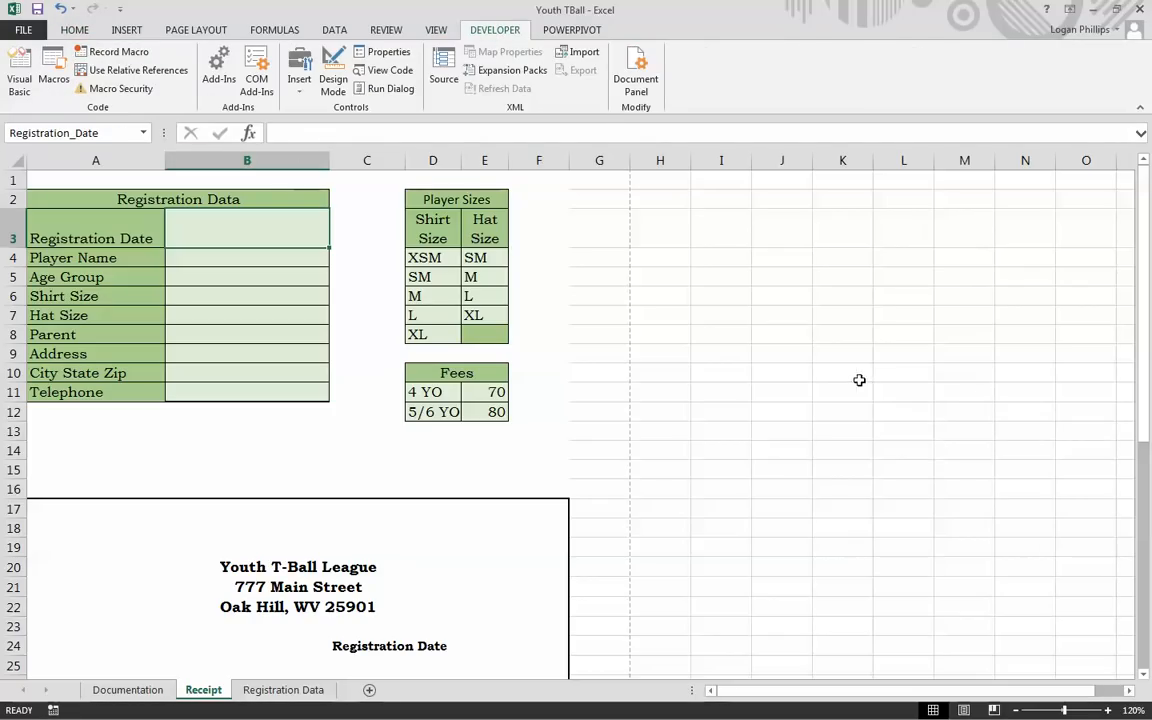
# Step: Enter the registration date 12/05/20 in B3 and the player's name in B4
pyautogui.click(818, 391)
pyautogui.click(247, 252)
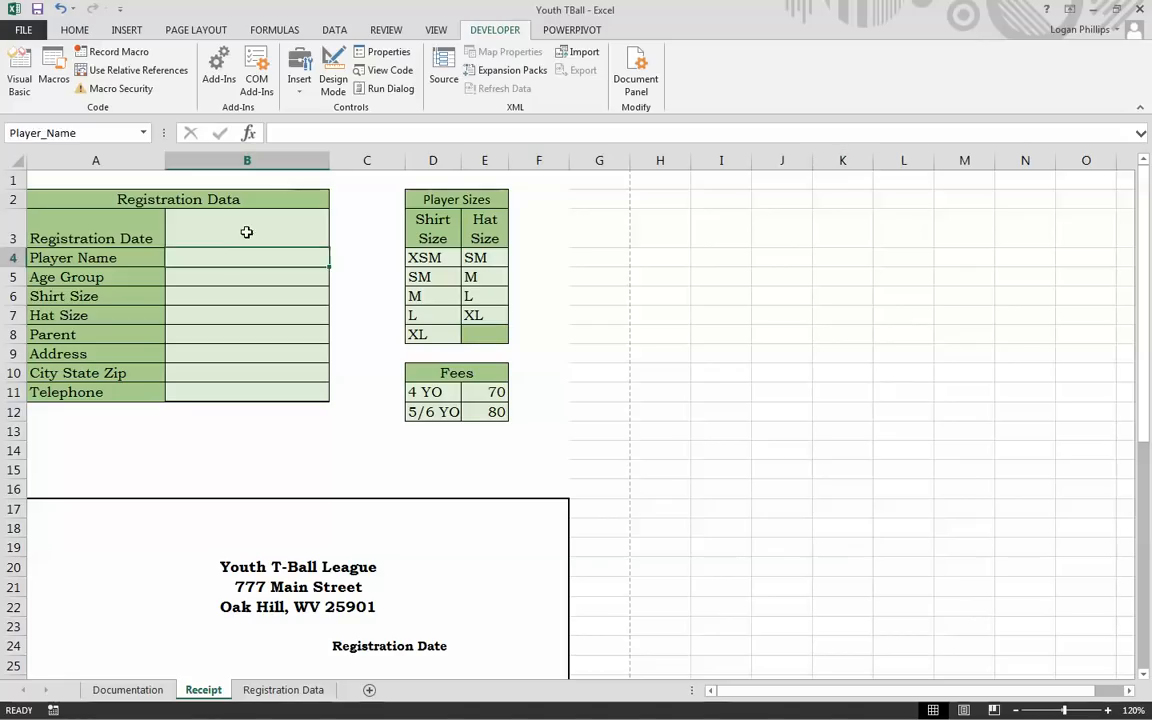
pyautogui.click(247, 230)
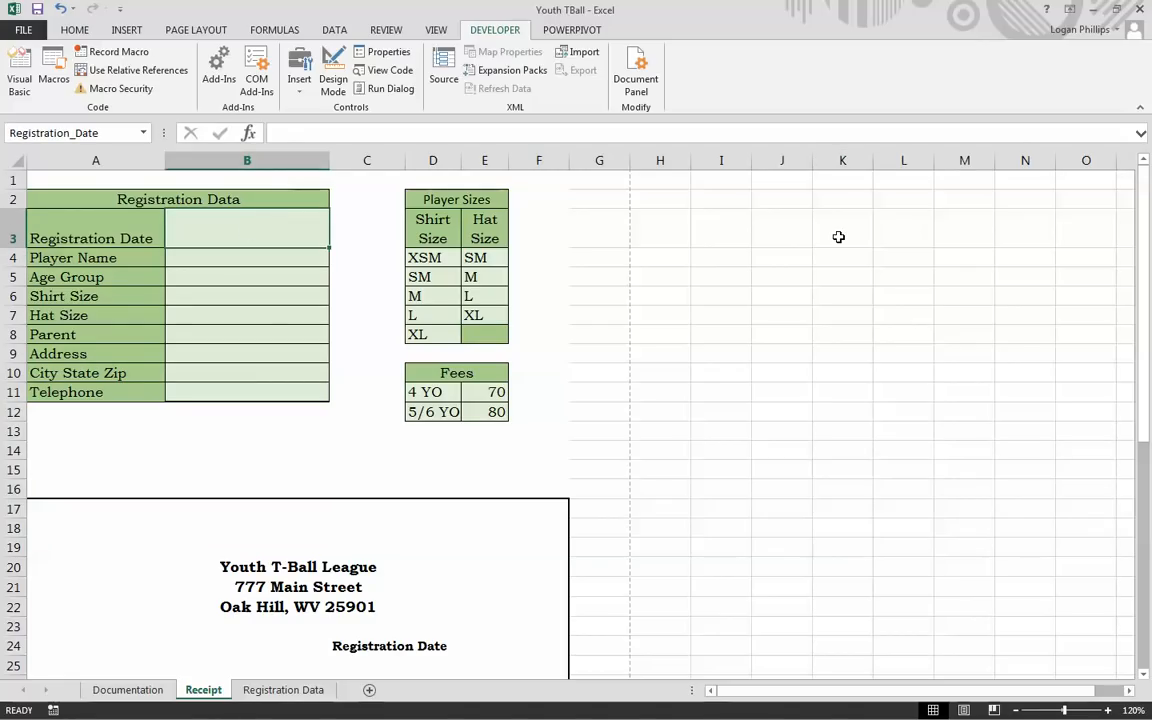
pyautogui.write('12/05/')
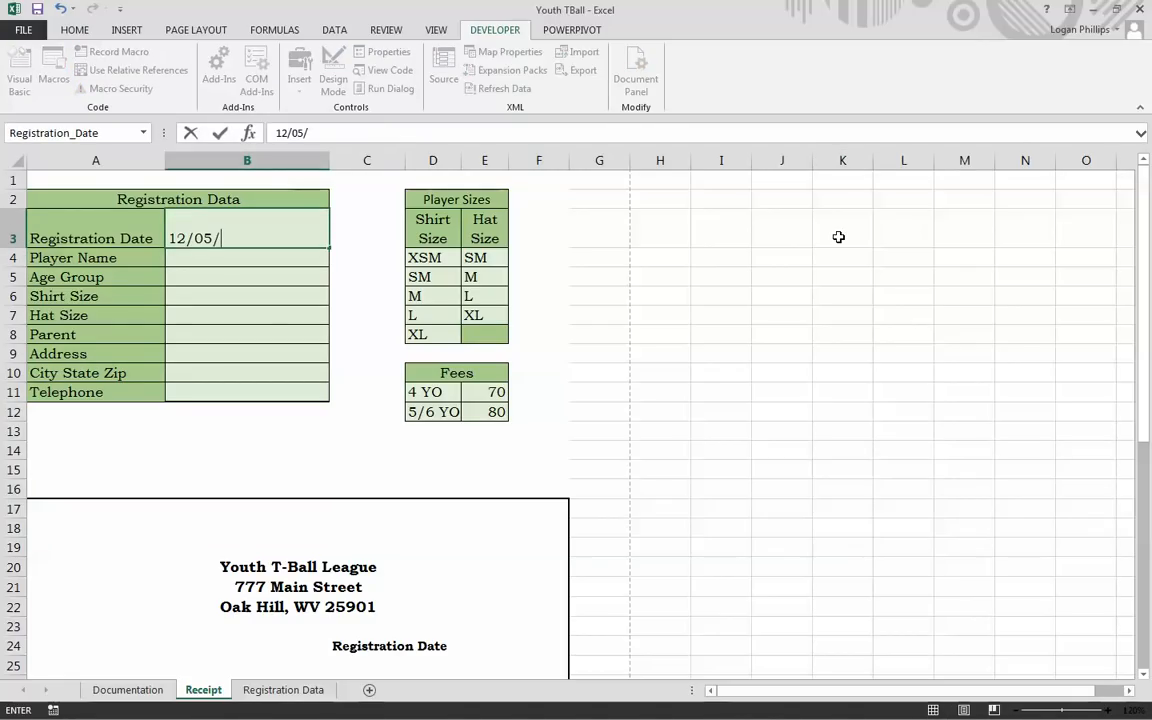
pyautogui.write('2004')
pyautogui.press('Return')
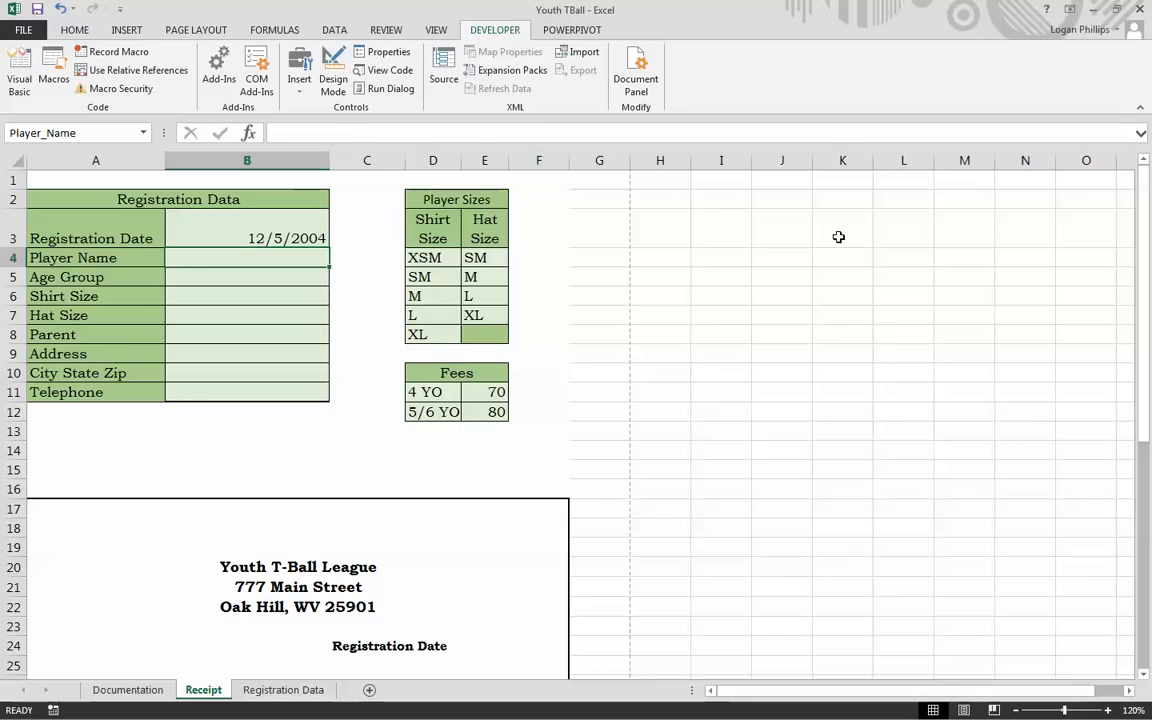
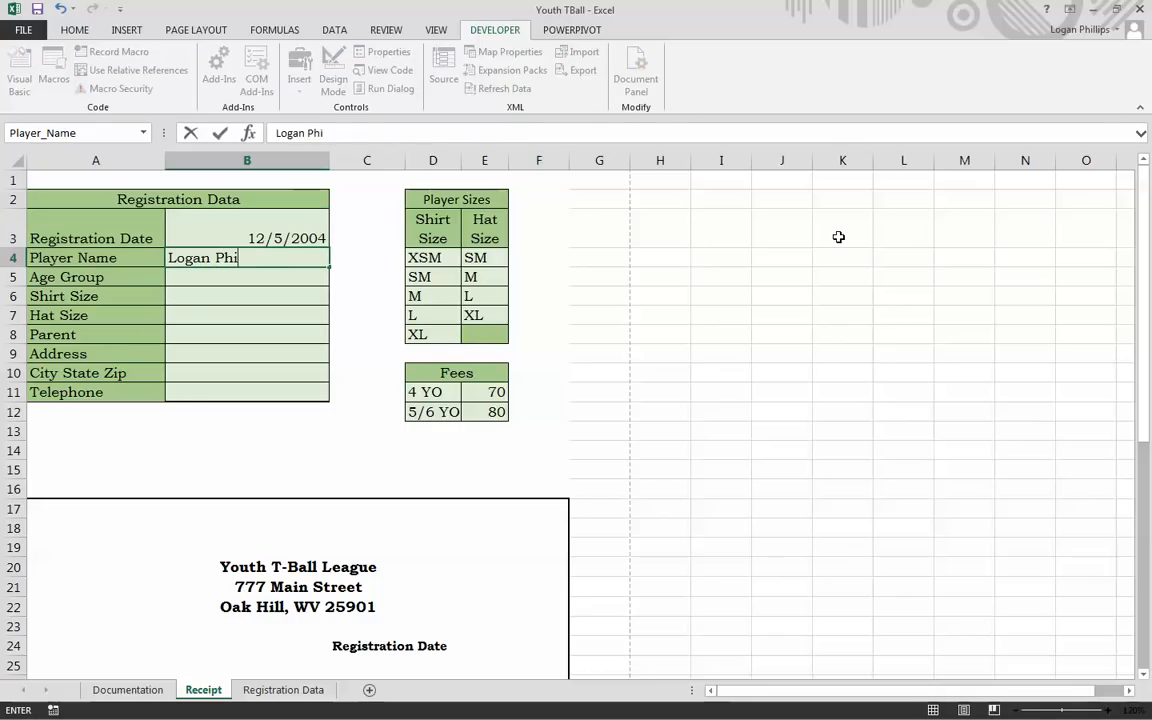
pyautogui.press('Tab')
pyautogui.write('`')
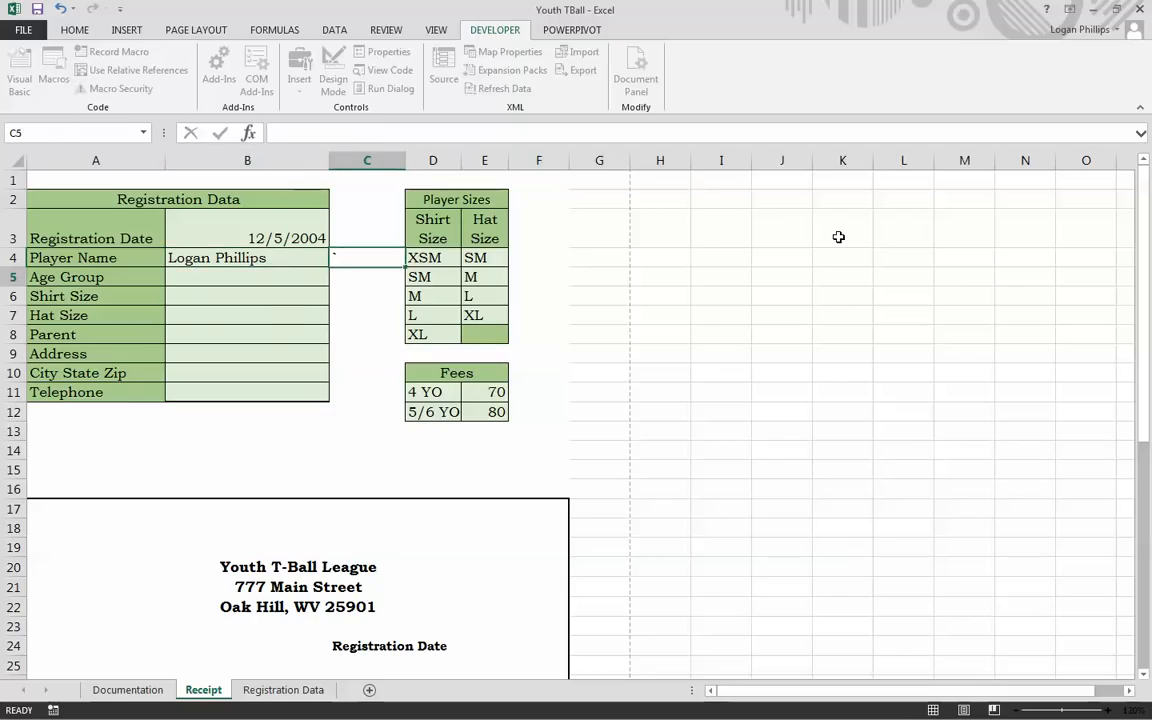
pyautogui.press('Return')
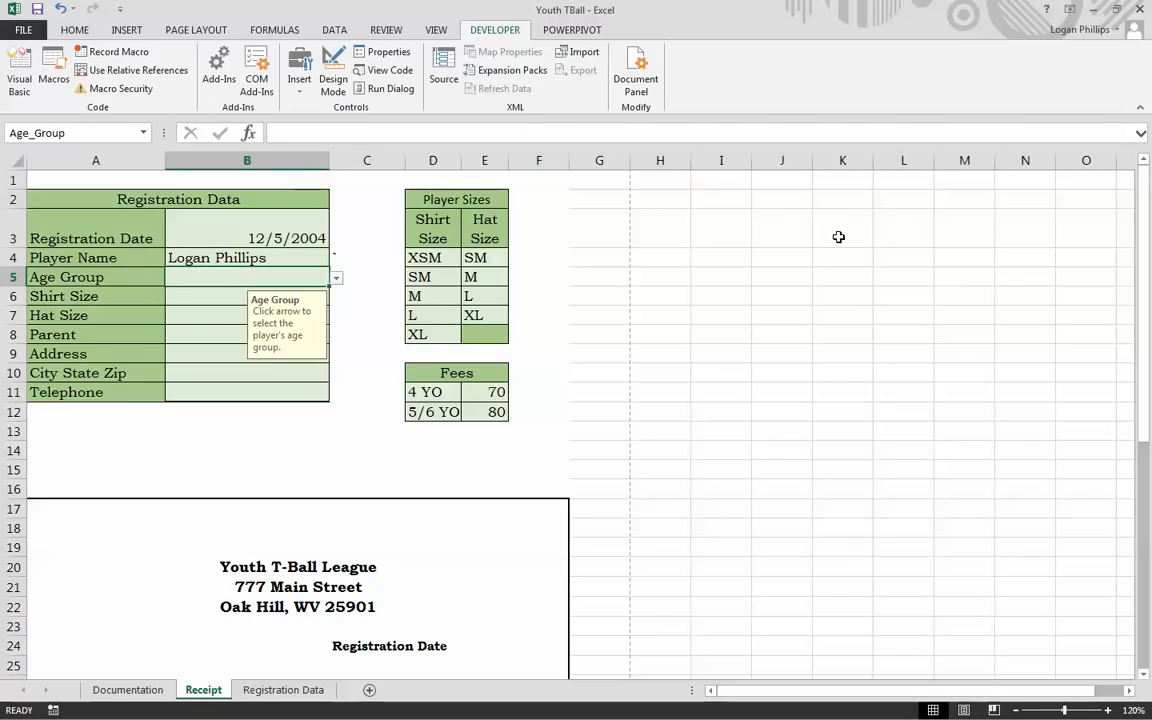
# Step: Choose age group 5/6 YO, shirt size M and hat size L from the dropdowns
pyautogui.click(337, 280)
pyautogui.click(280, 306)
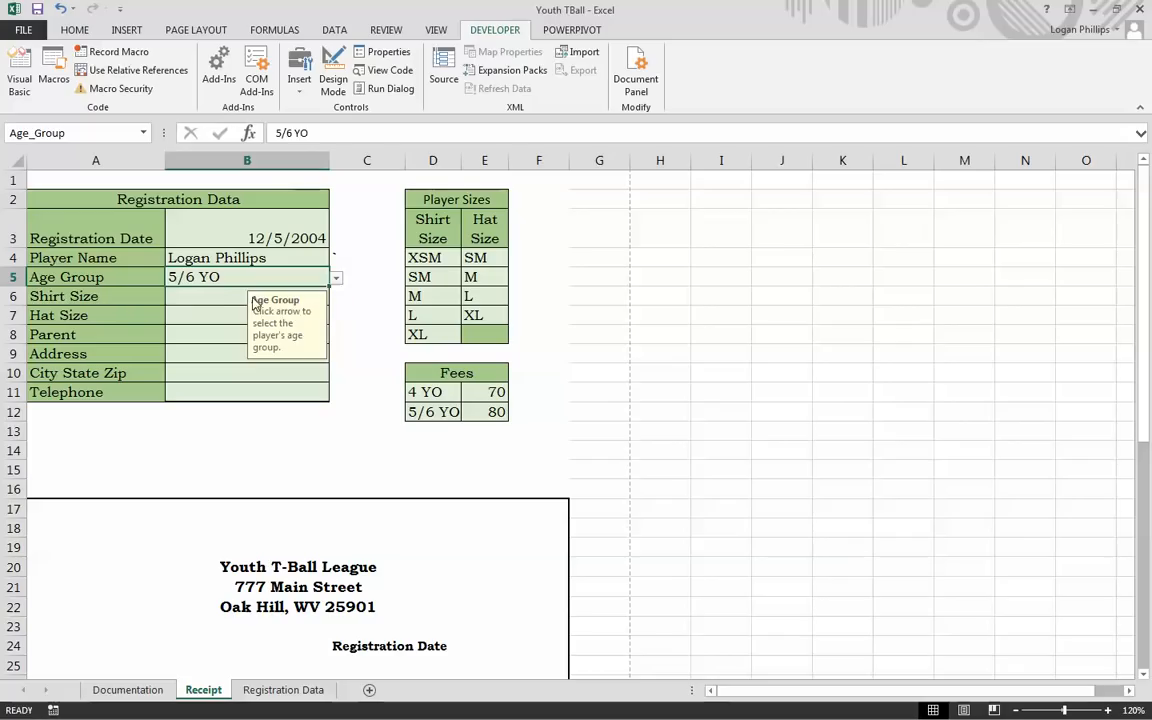
pyautogui.click(252, 297)
pyautogui.click(337, 297)
pyautogui.click(239, 337)
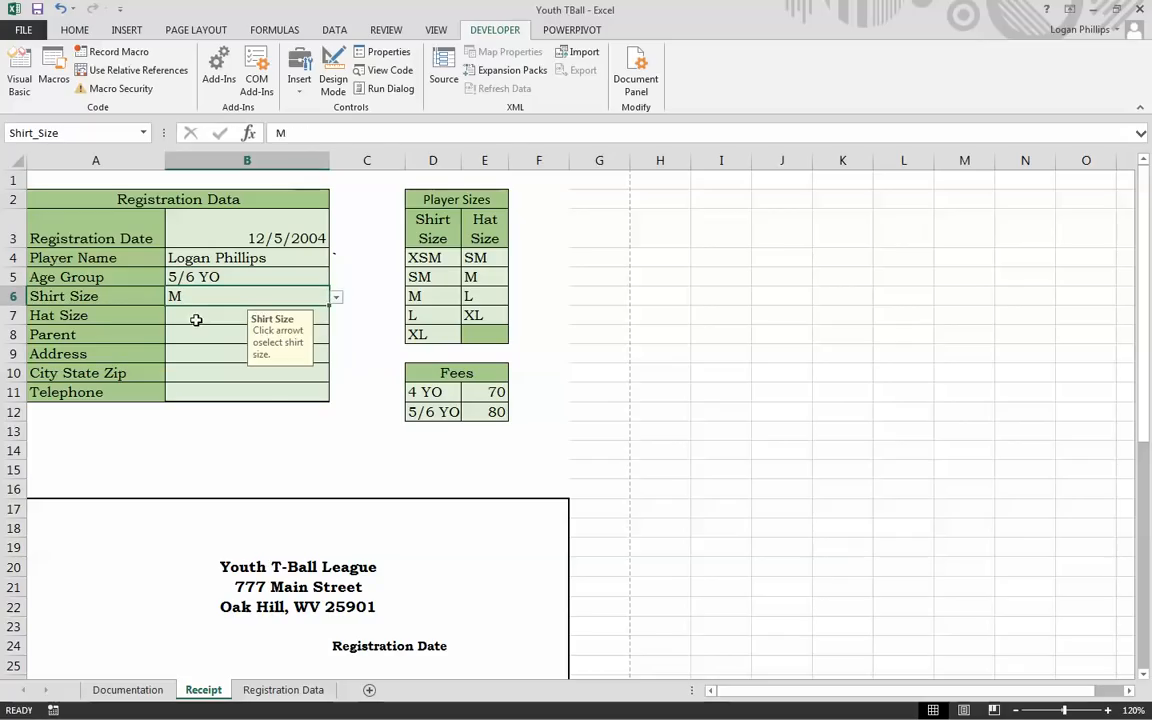
pyautogui.press('Return')
pyautogui.click(345, 316)
pyautogui.click(311, 314)
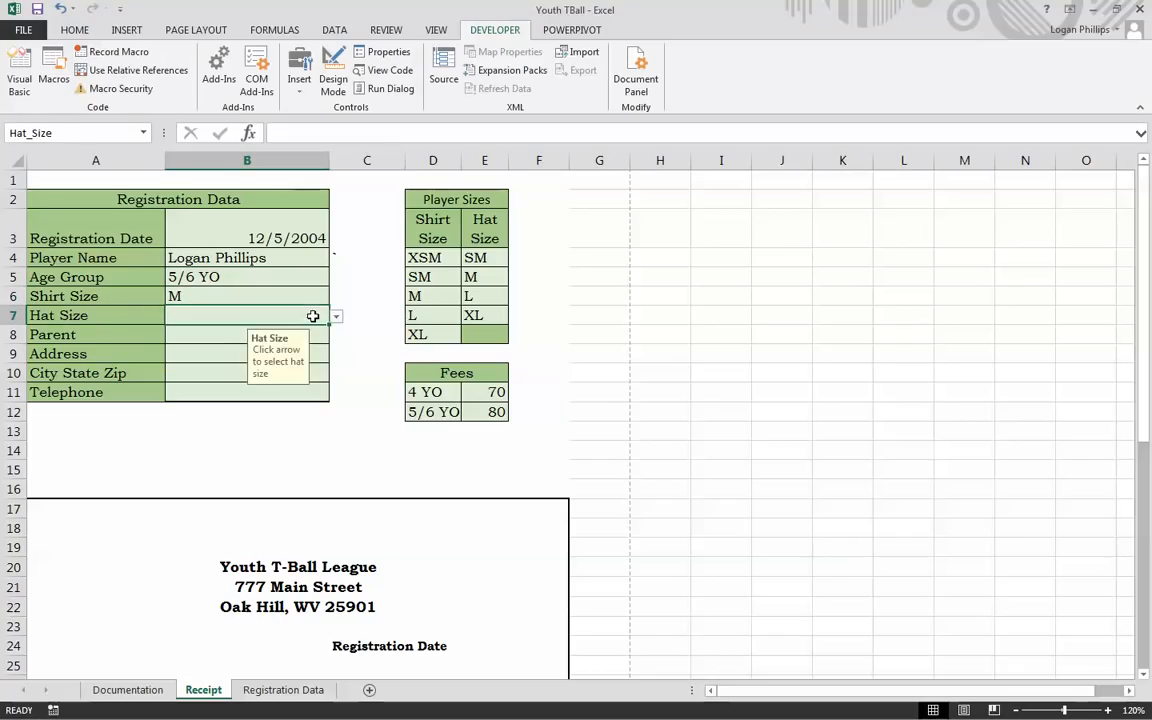
pyautogui.click(336, 317)
pyautogui.click(286, 357)
# Step: Enter the parent's name, street address, city/state/zip and telephone number
pyautogui.click(216, 330)
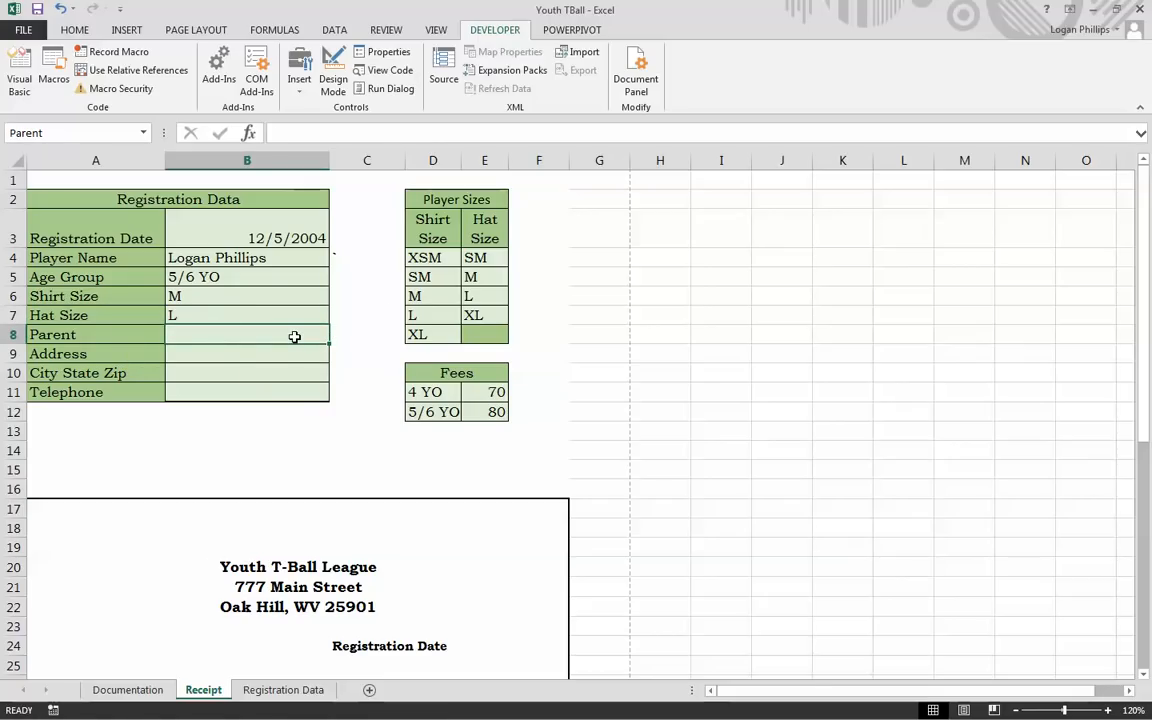
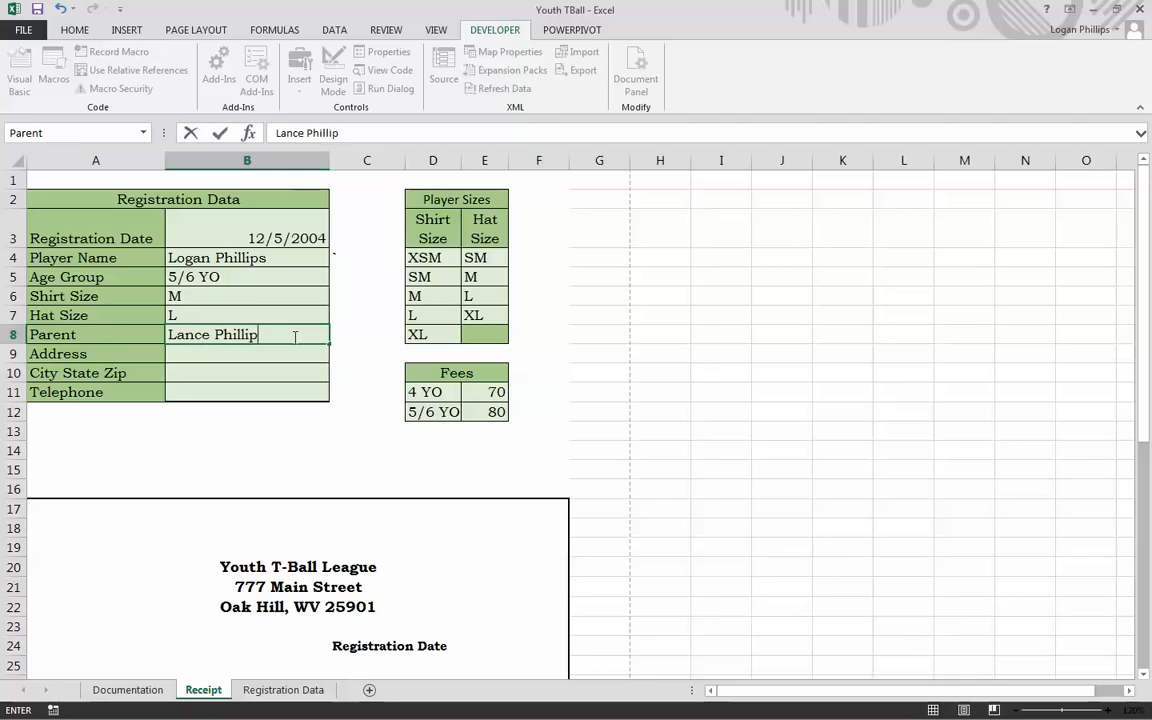
pyautogui.press('Return')
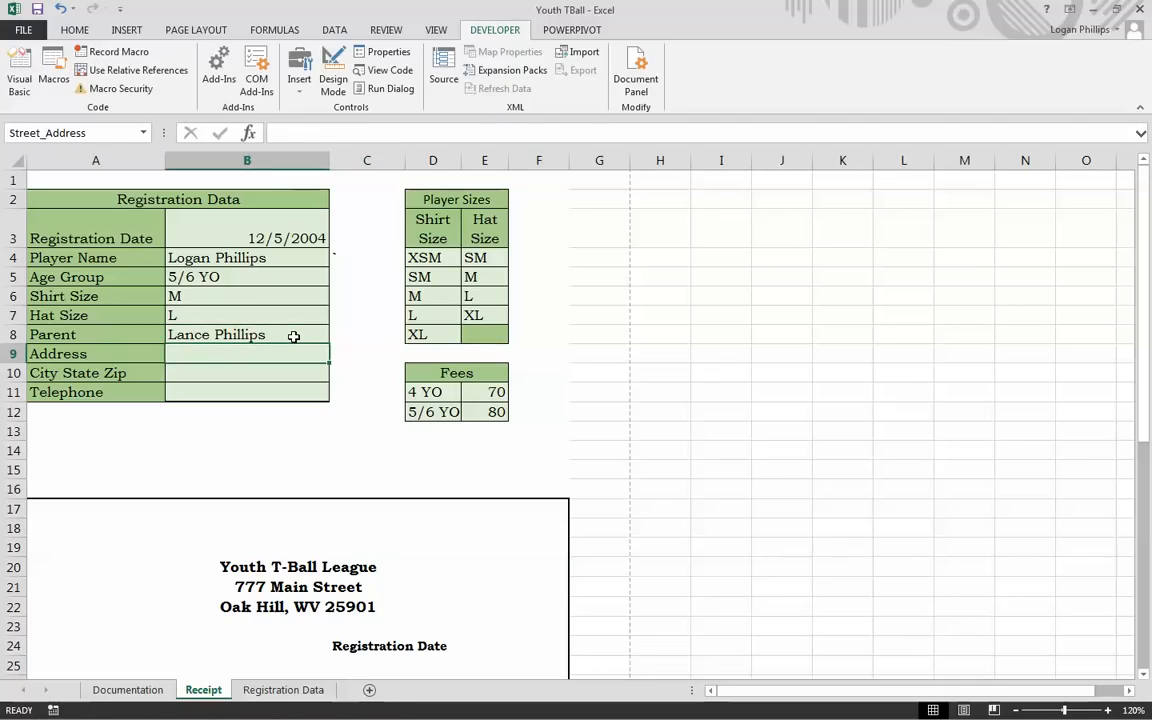
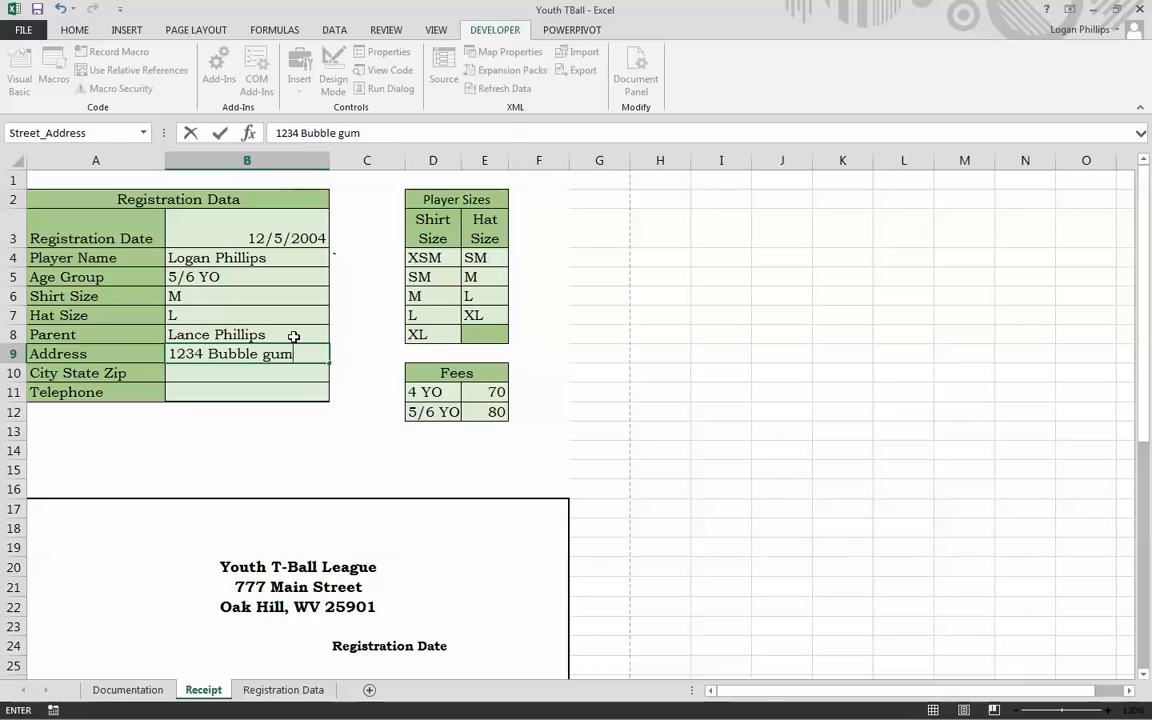
pyautogui.press('Tab')
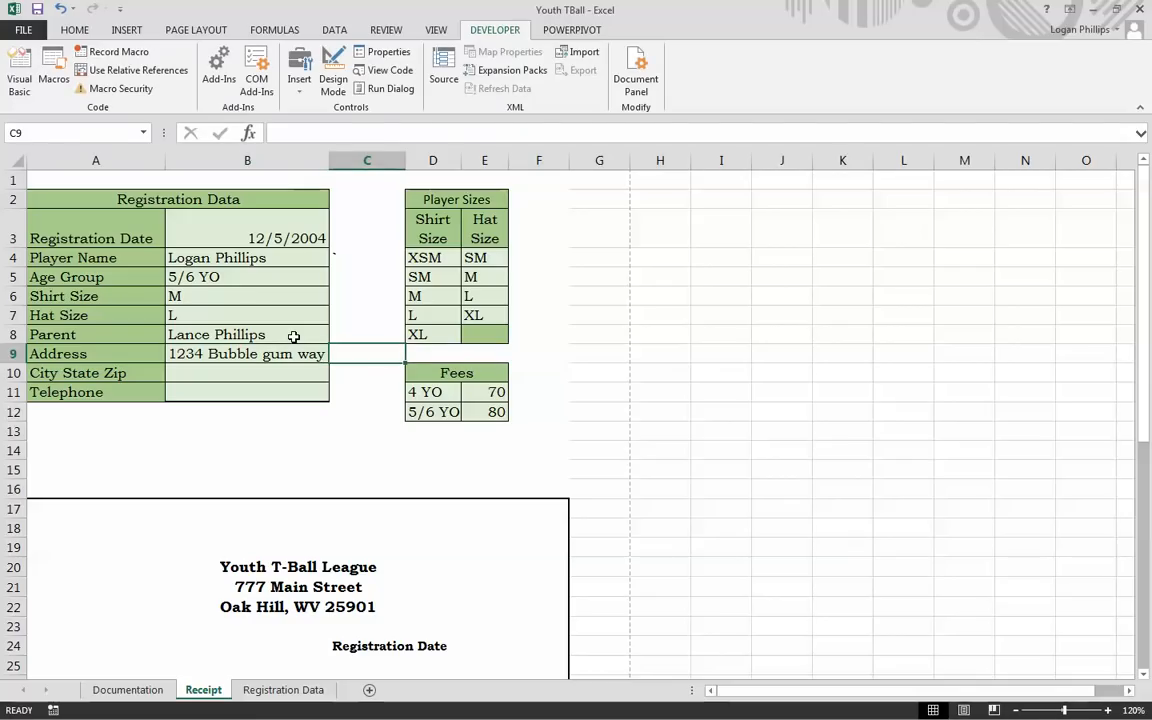
pyautogui.press('Return')
pyautogui.write('Tulsa')
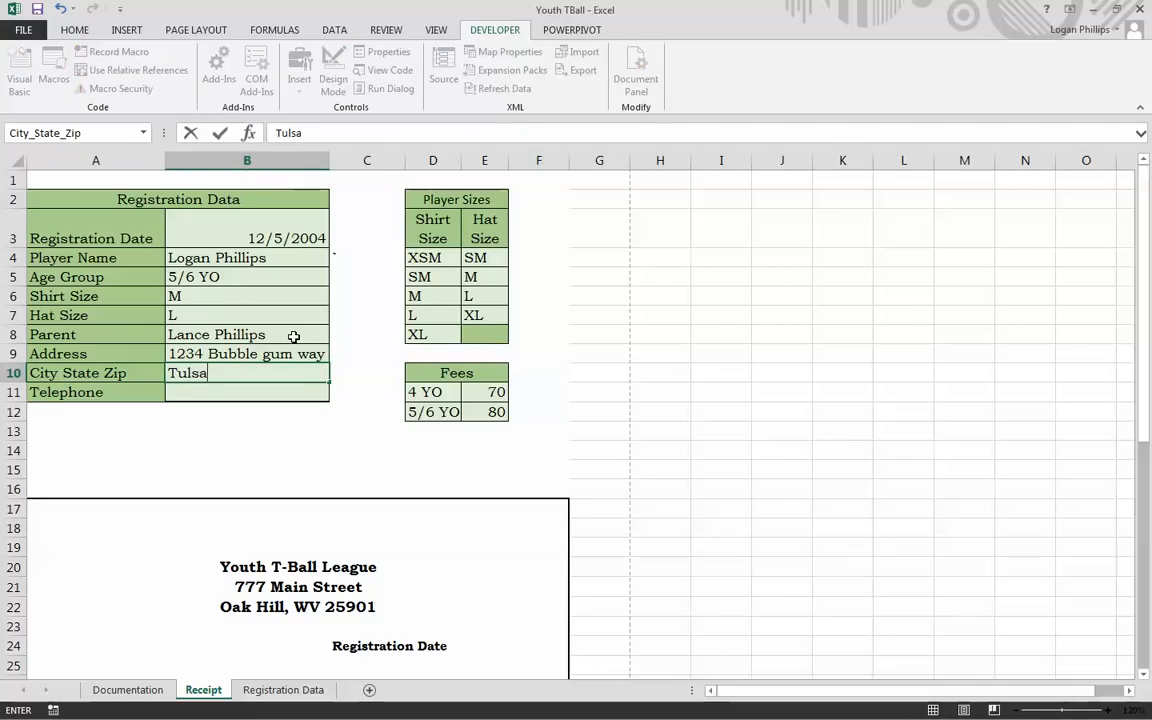
pyautogui.write(' Ok 74107')
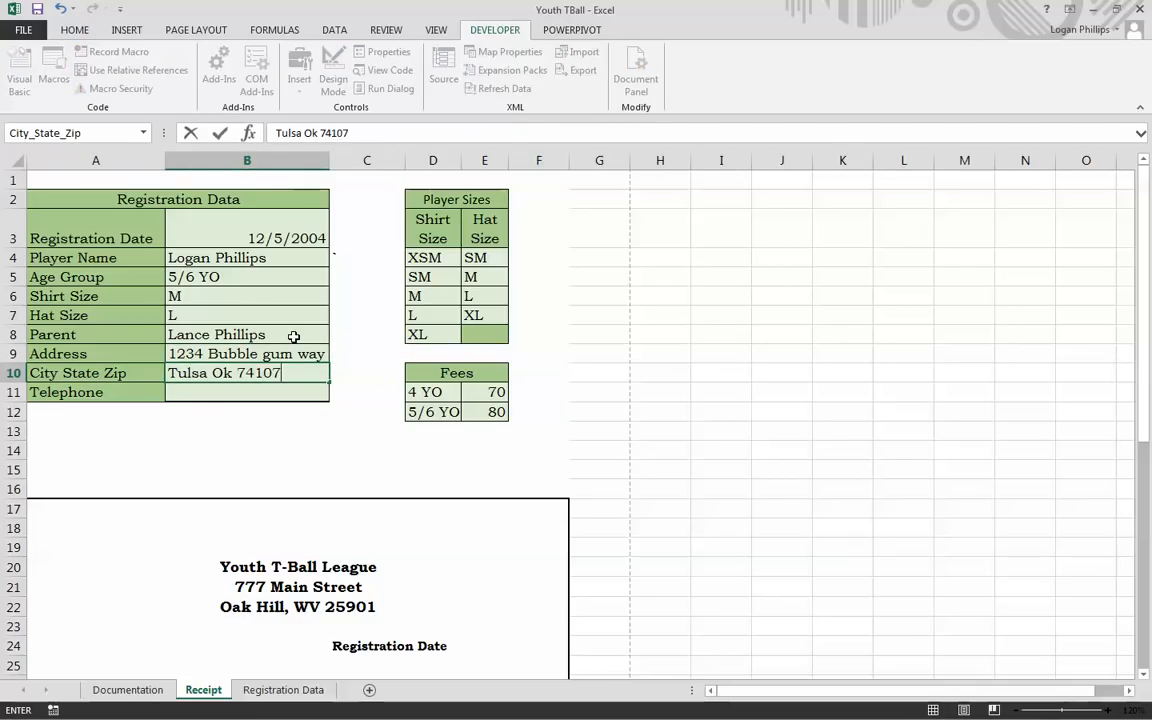
pyautogui.press('Tab')
pyautogui.press('Return')
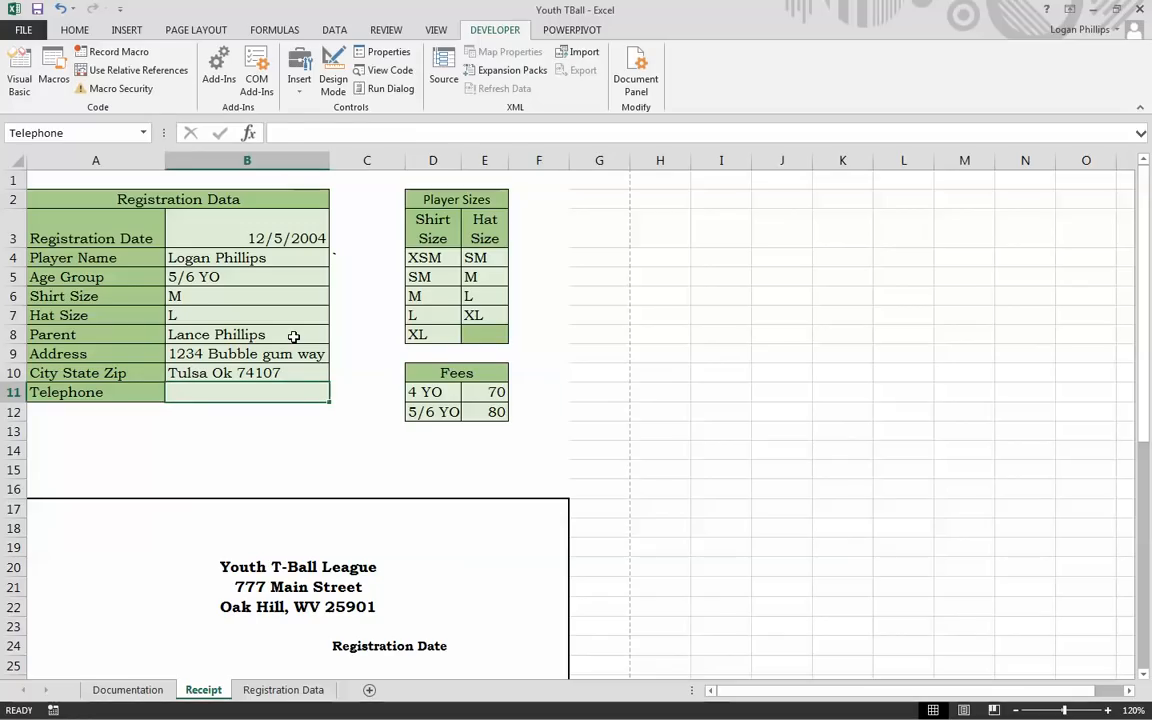
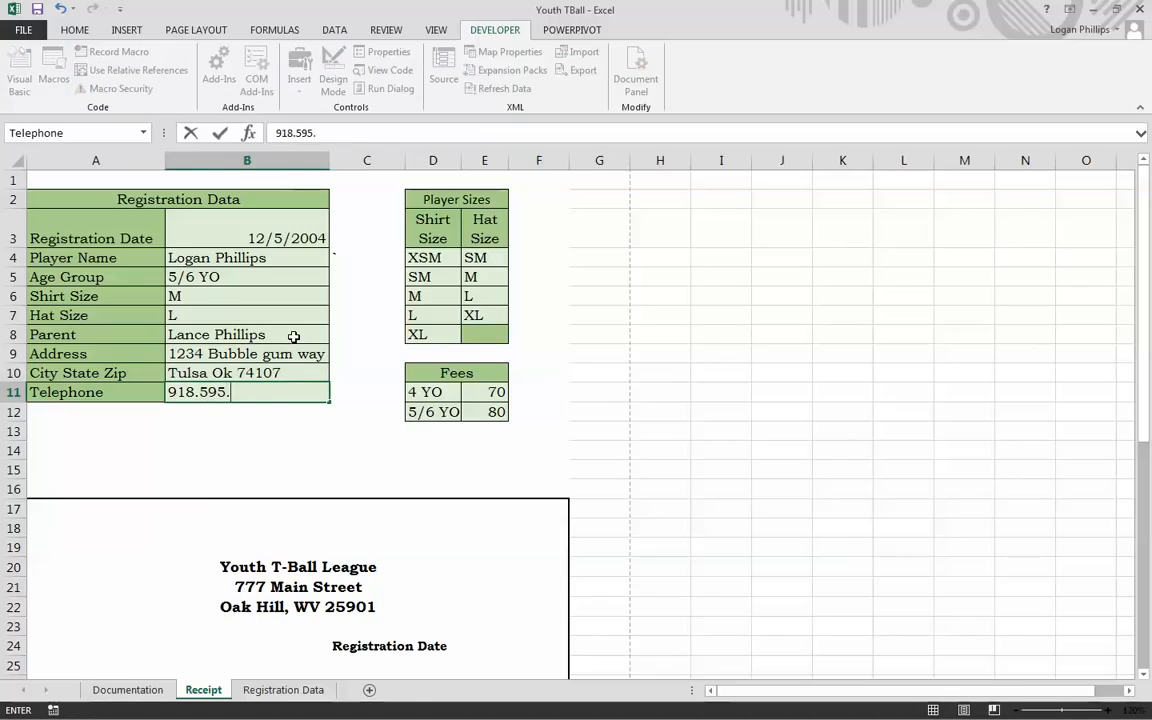
# Step: Commit the entered telephone number and review the receipt's total for the 5/6 YO registration
pyautogui.click(599, 431)
pyautogui.scroll(-4, 601, 427)
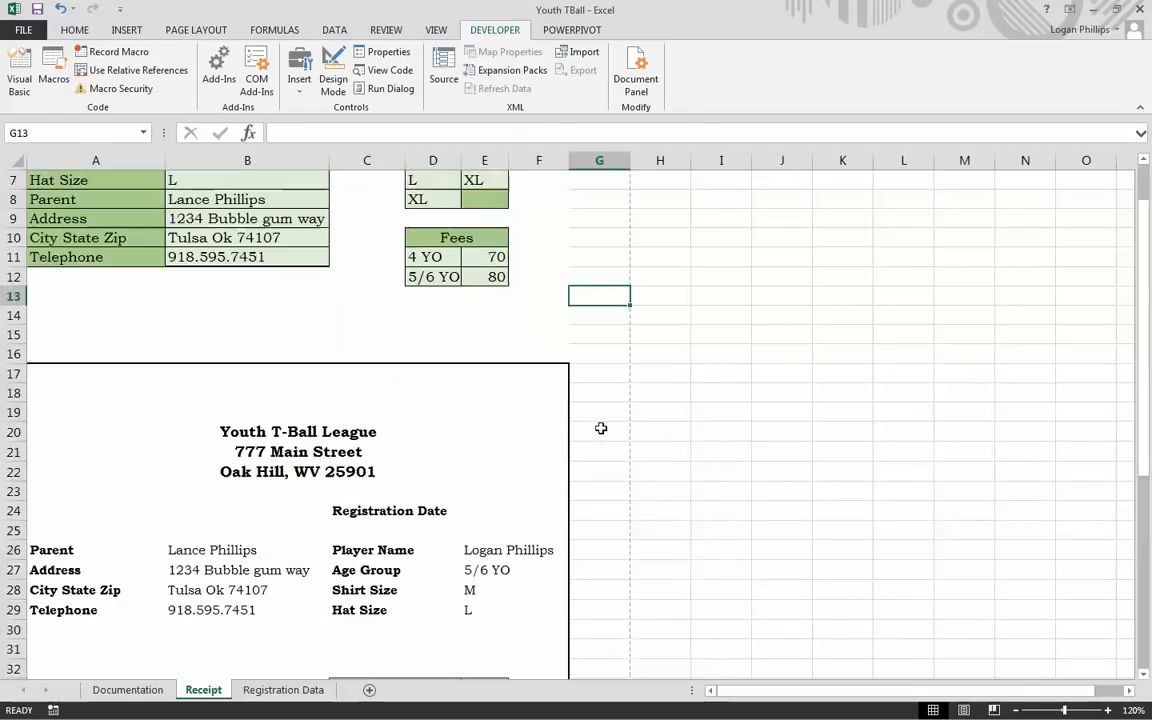
pyautogui.click(476, 588)
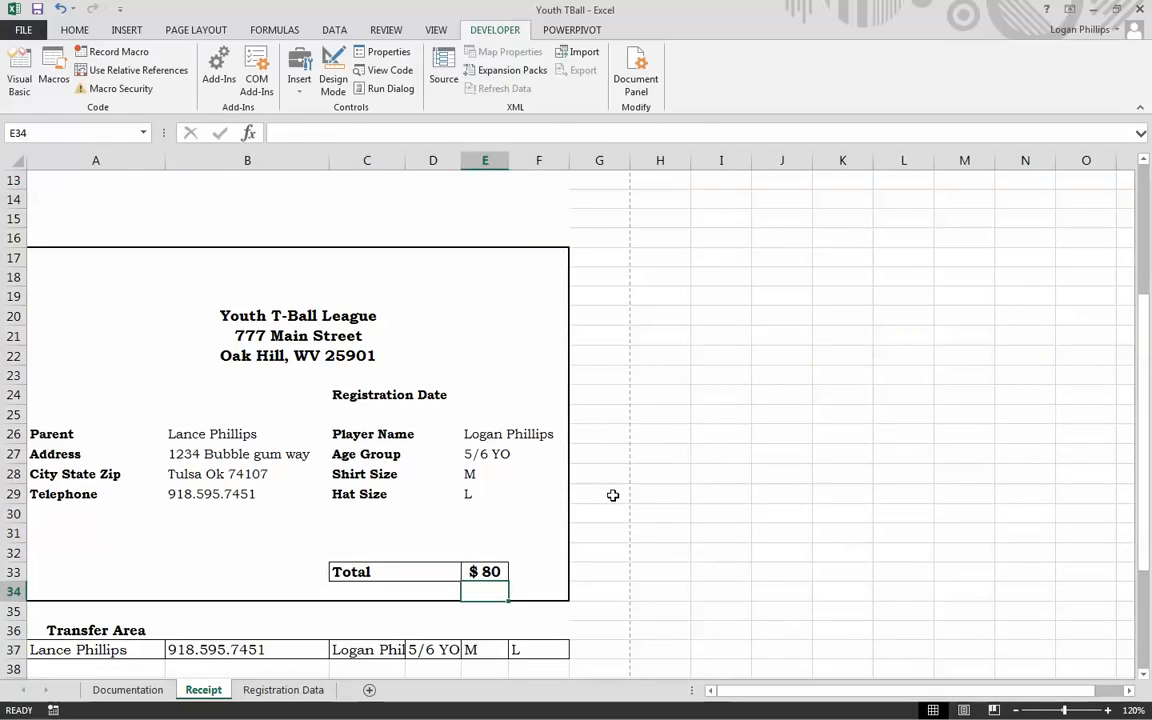
pyautogui.scroll(-4, 391, 417)
pyautogui.scroll(8, 391, 419)
pyautogui.click(288, 429)
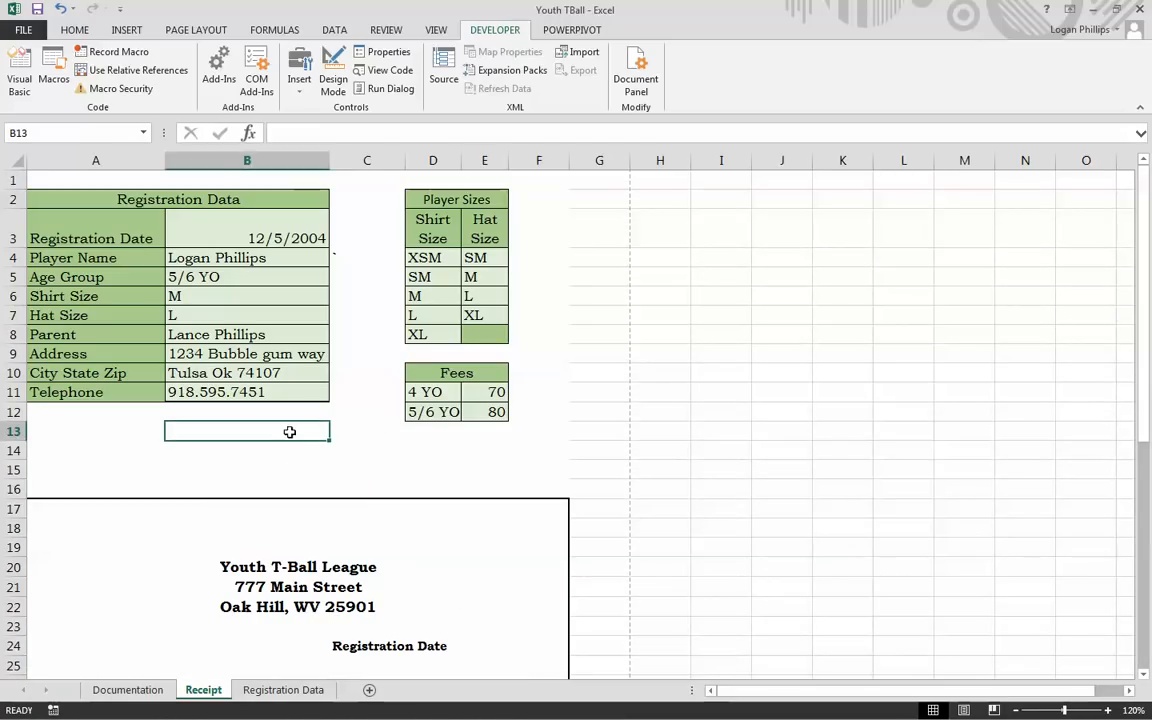
pyautogui.click(113, 445)
pyautogui.click(64, 465)
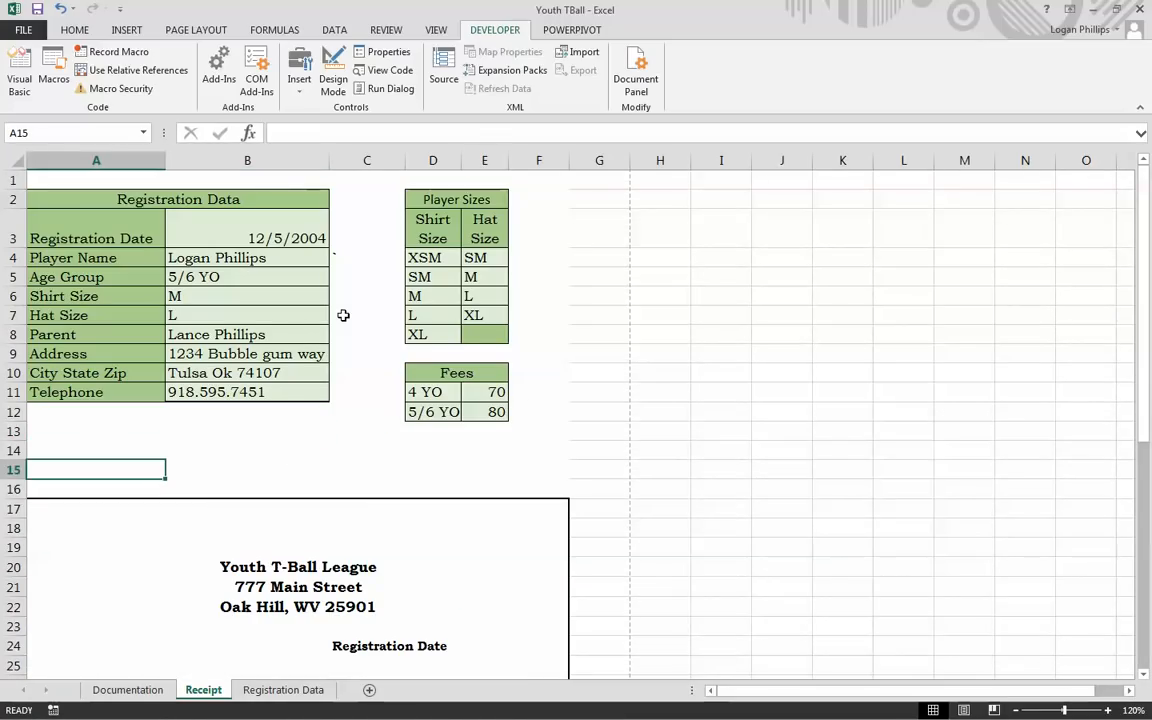
# Step: Run the Ctrl+P macro to export the receipt PDF and record row 4, then verify both sheets
pyautogui.hotkey('ctrl', 'p')
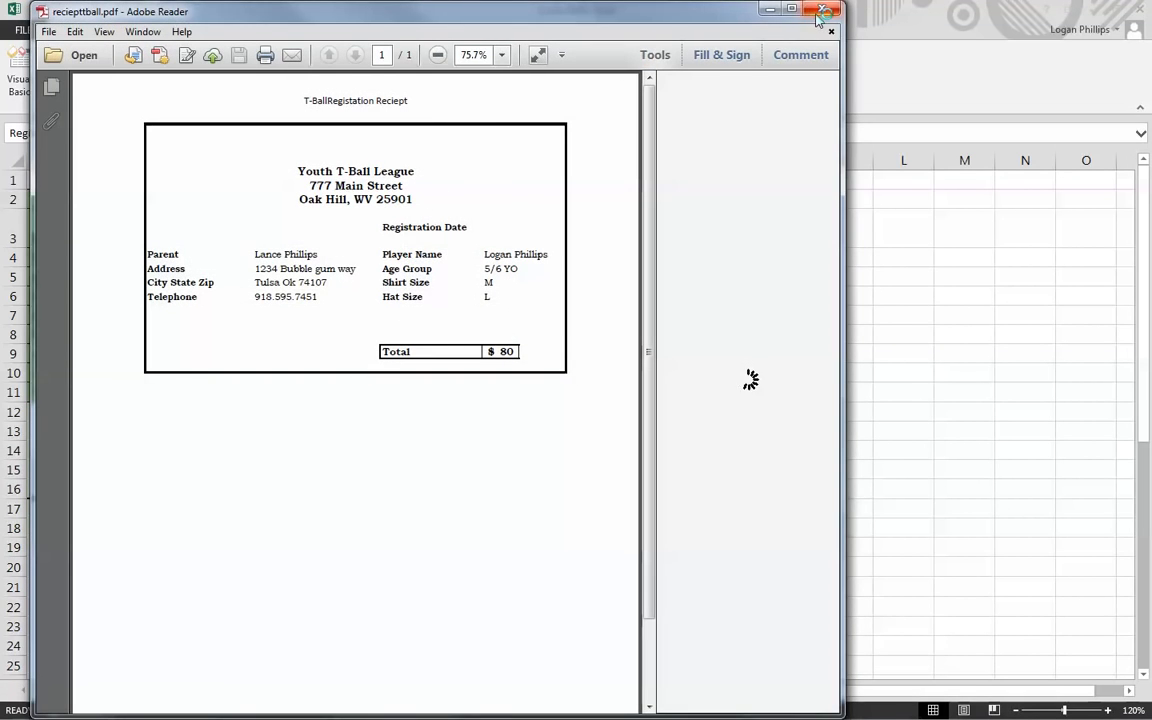
pyautogui.click(818, 13)
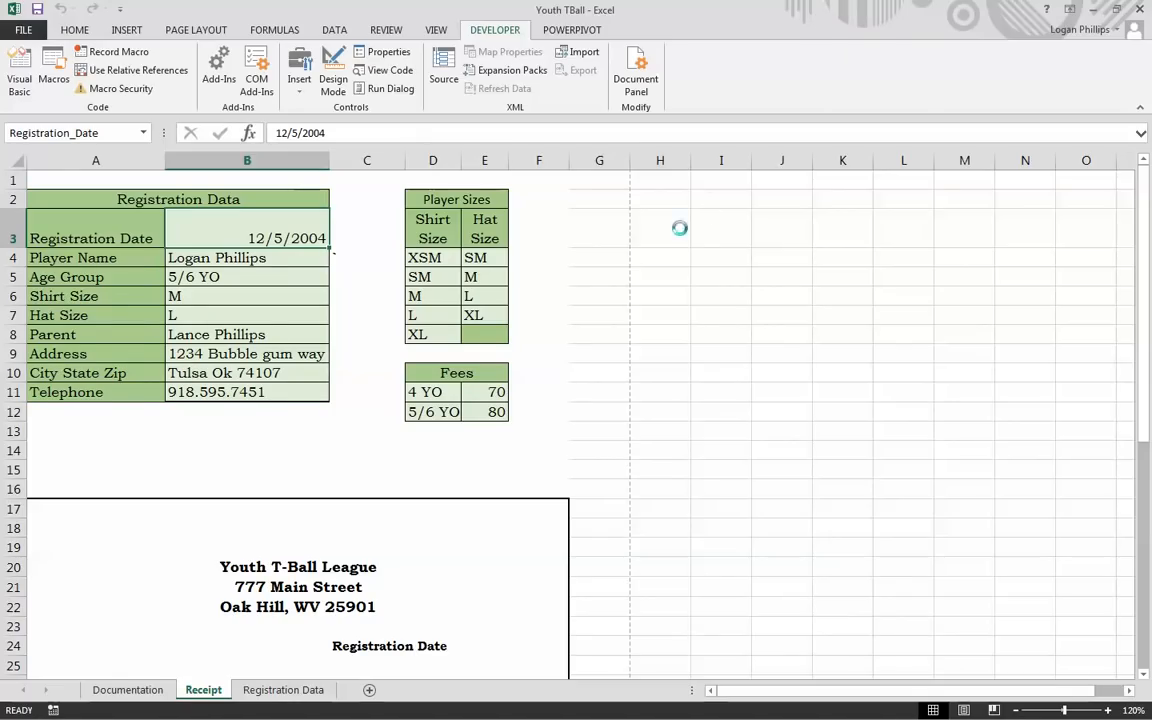
pyautogui.click(283, 690)
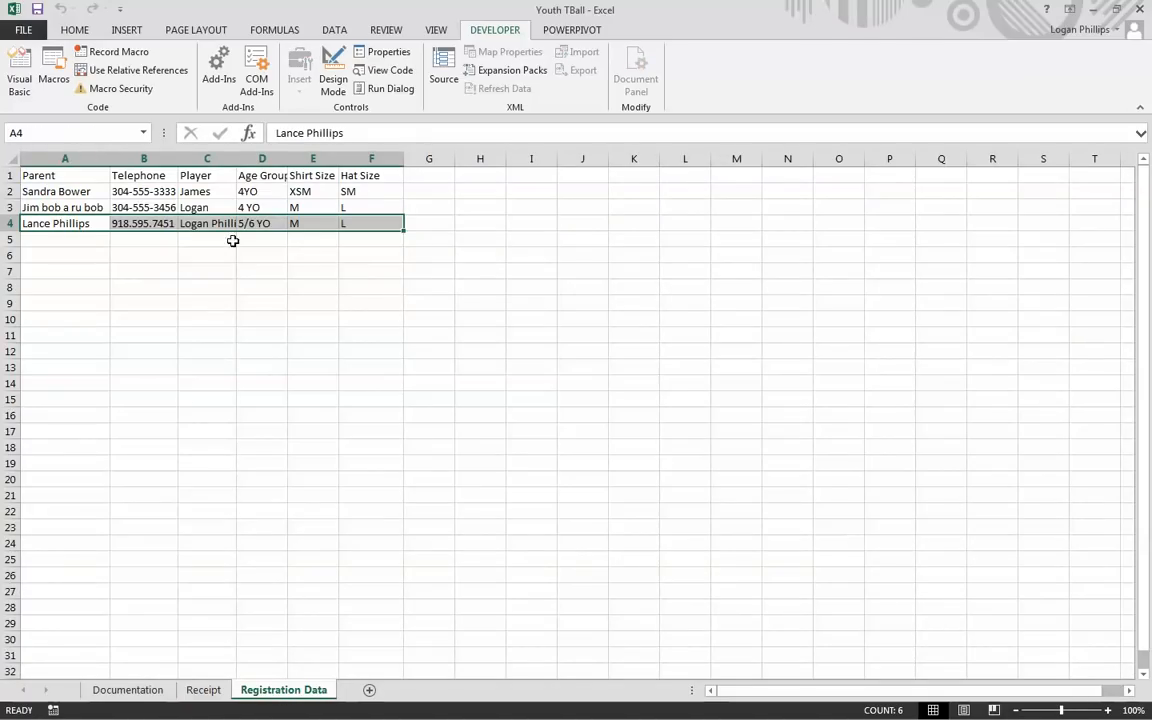
pyautogui.click(199, 690)
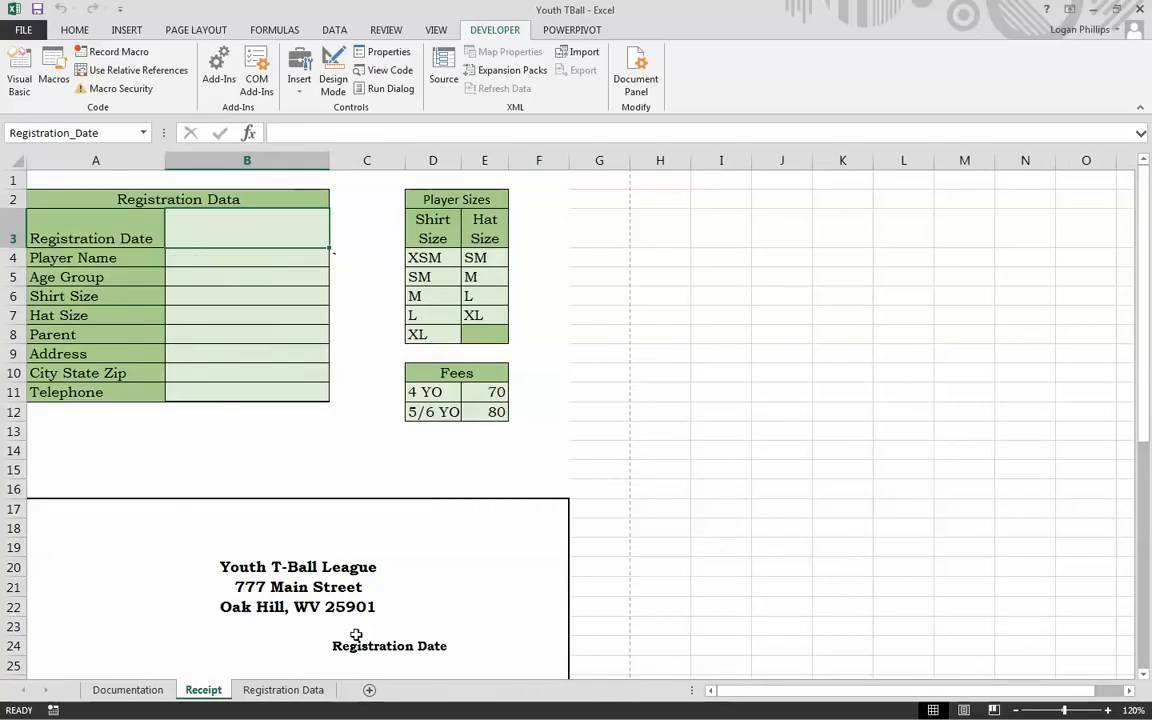
pyautogui.click(440, 452)
pyautogui.scroll(-4, 267, 512)
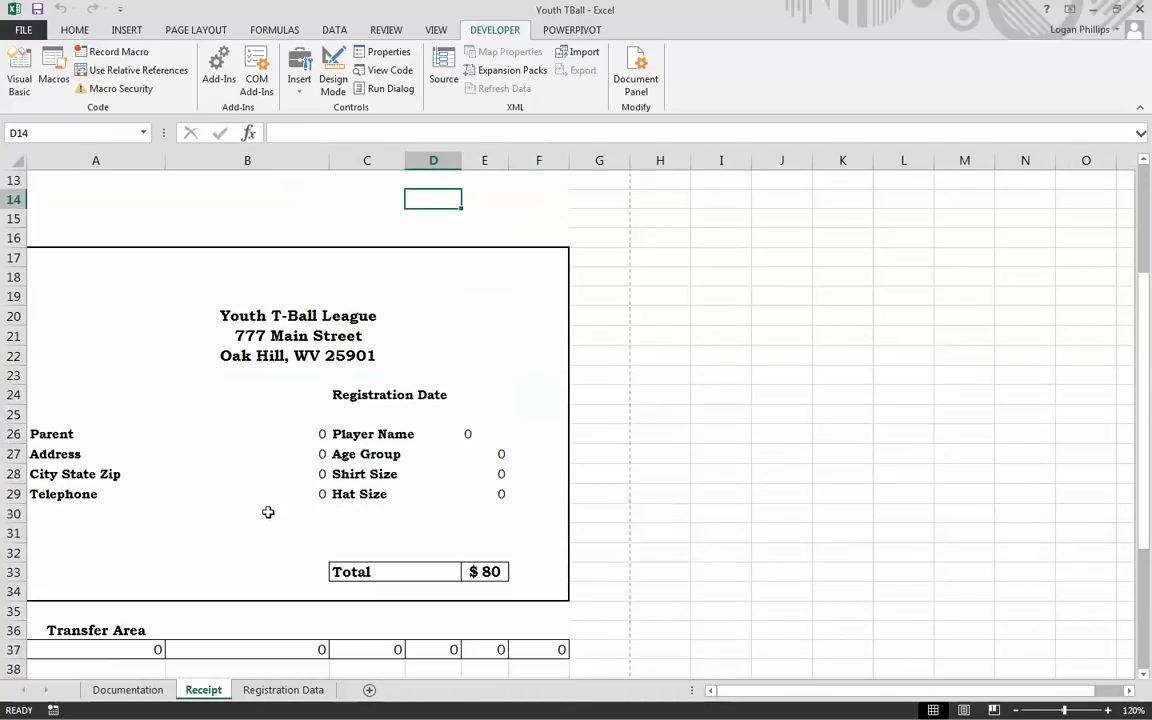
pyautogui.scroll(4, 305, 570)
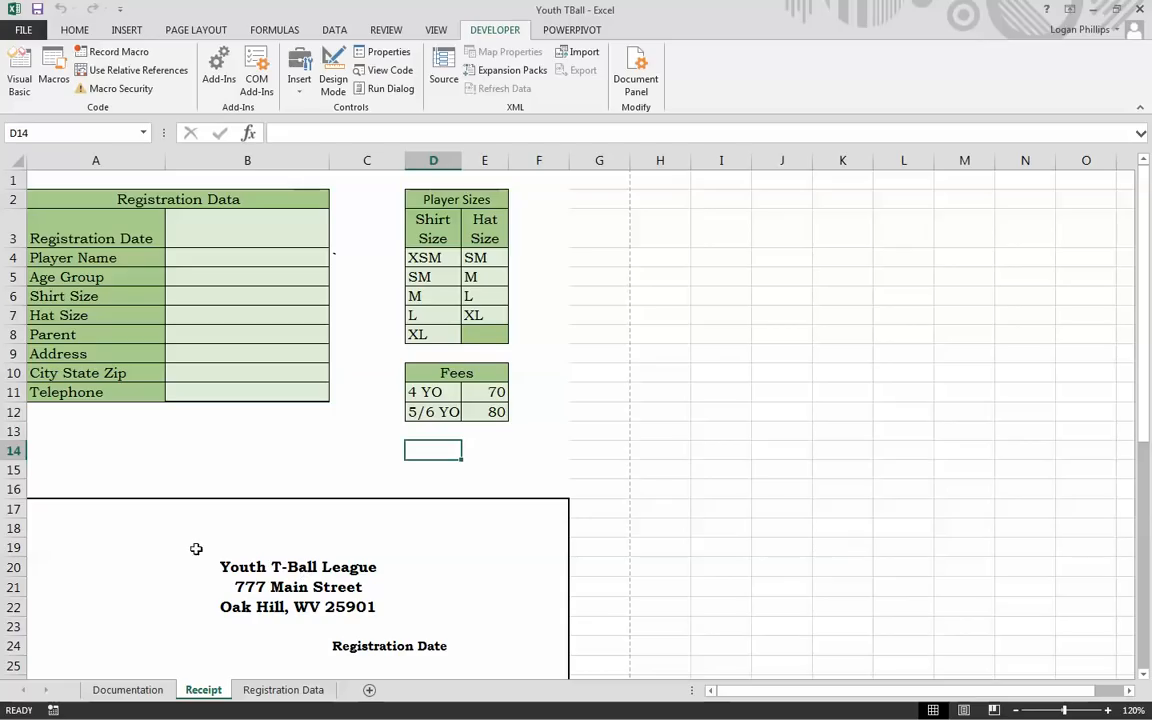
# Step: Select the empty range A13:B15 below the Registration Data table as the button area
pyautogui.click(50, 429)
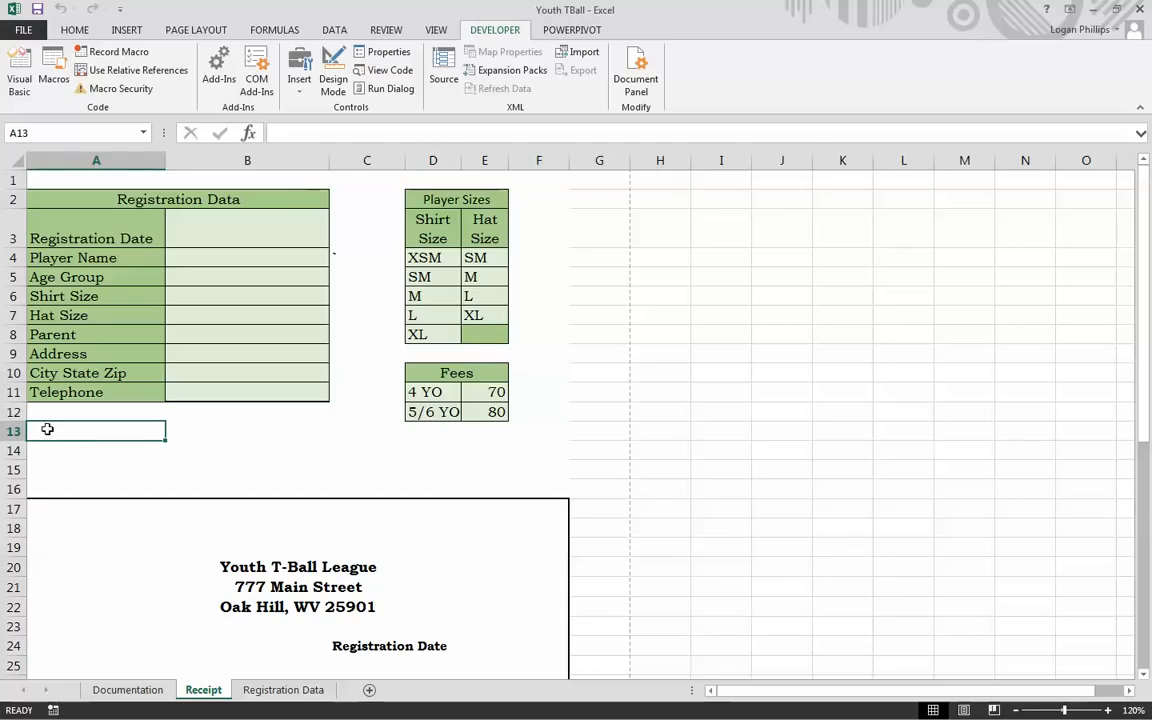
pyautogui.moveTo(36, 427); pyautogui.dragTo(363, 470)
# Step: Place a Form Controls button at A13 and assign it the PDF_TBReciept macro
pyautogui.click(297, 101)
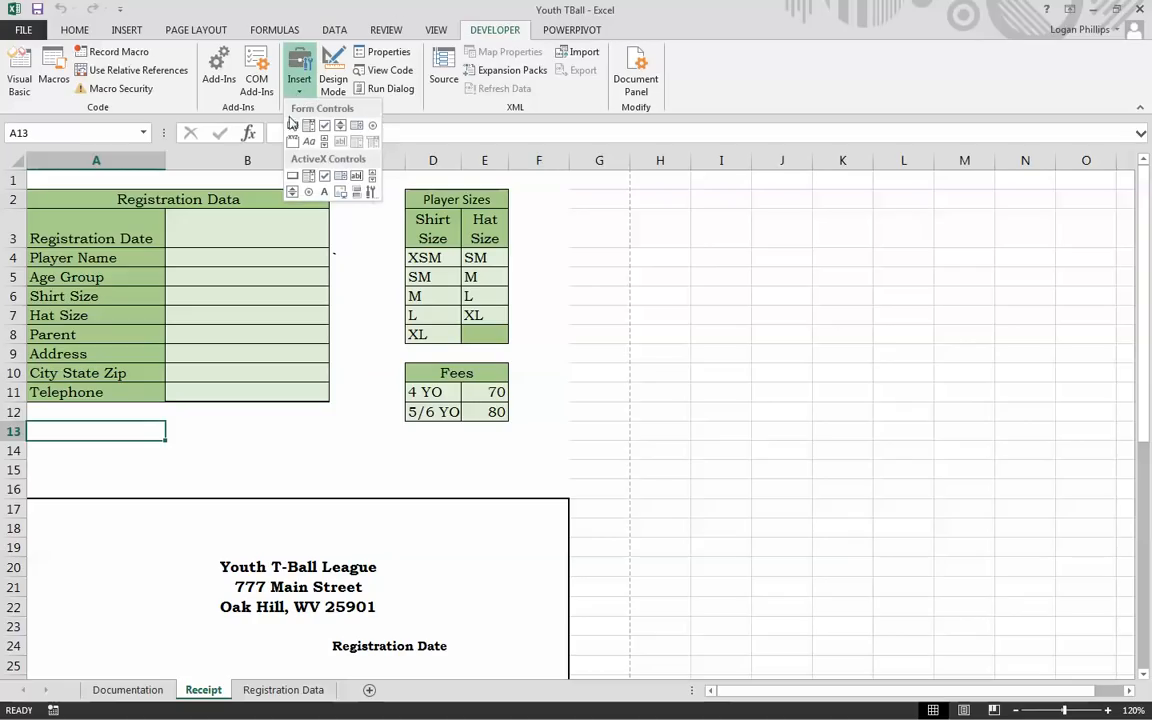
pyautogui.click(264, 132)
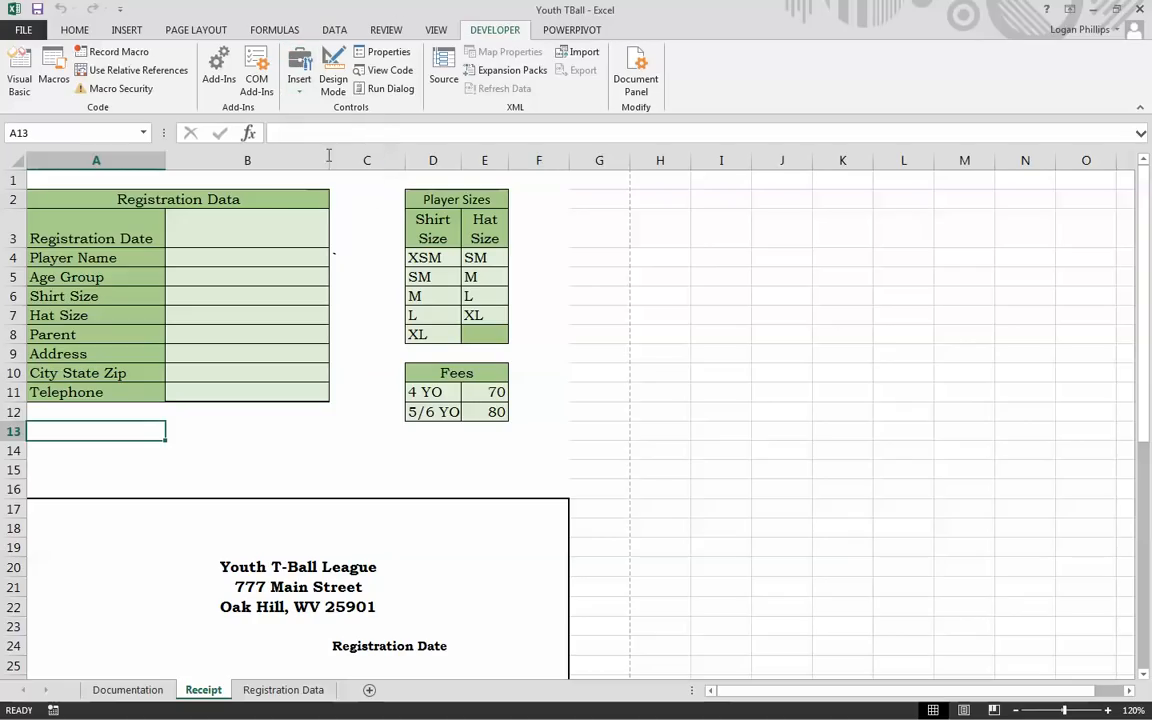
pyautogui.click(87, 431)
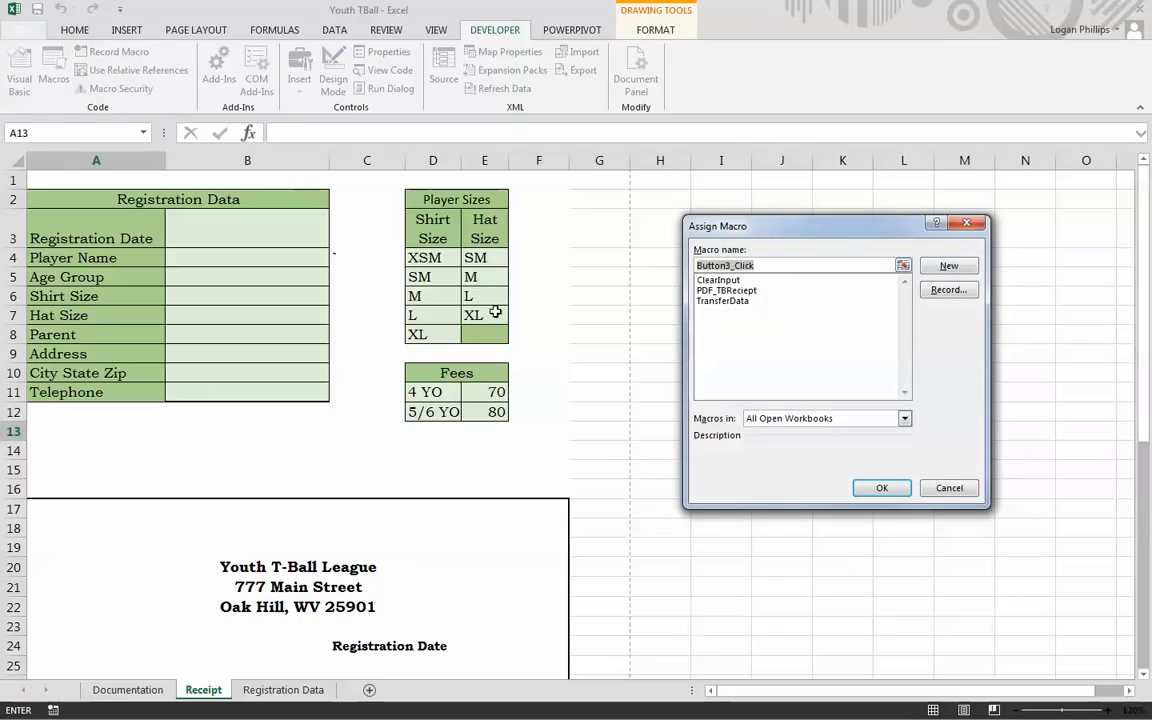
pyautogui.click(735, 290)
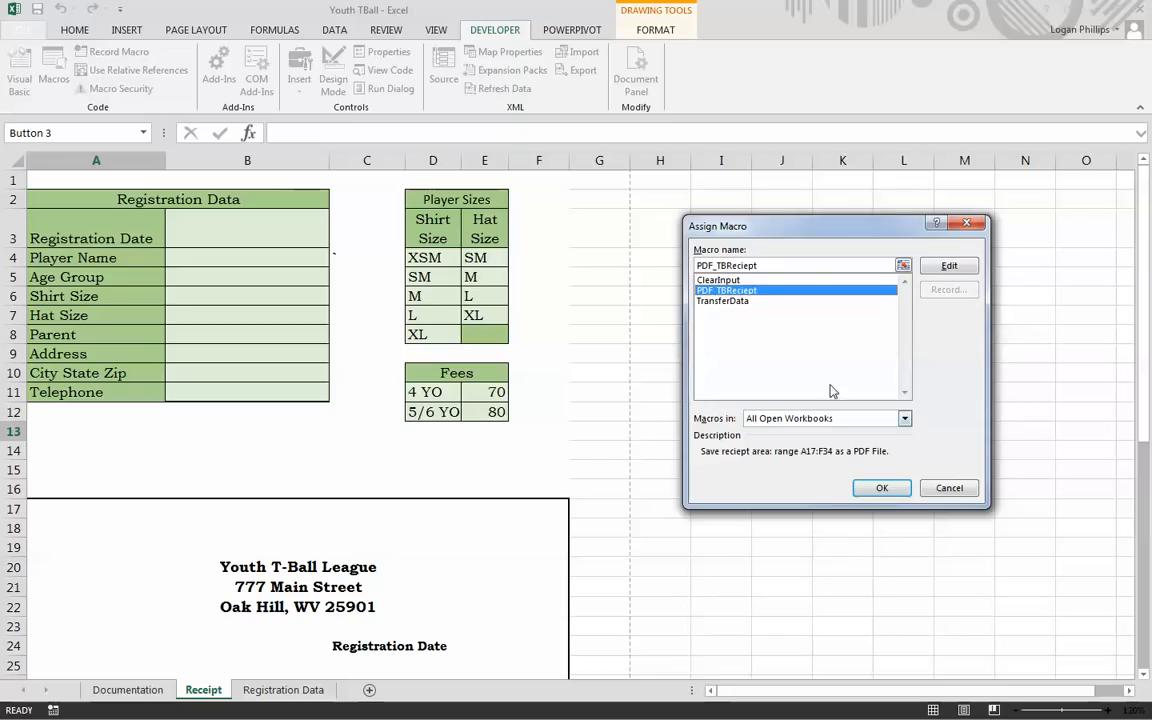
pyautogui.click(882, 488)
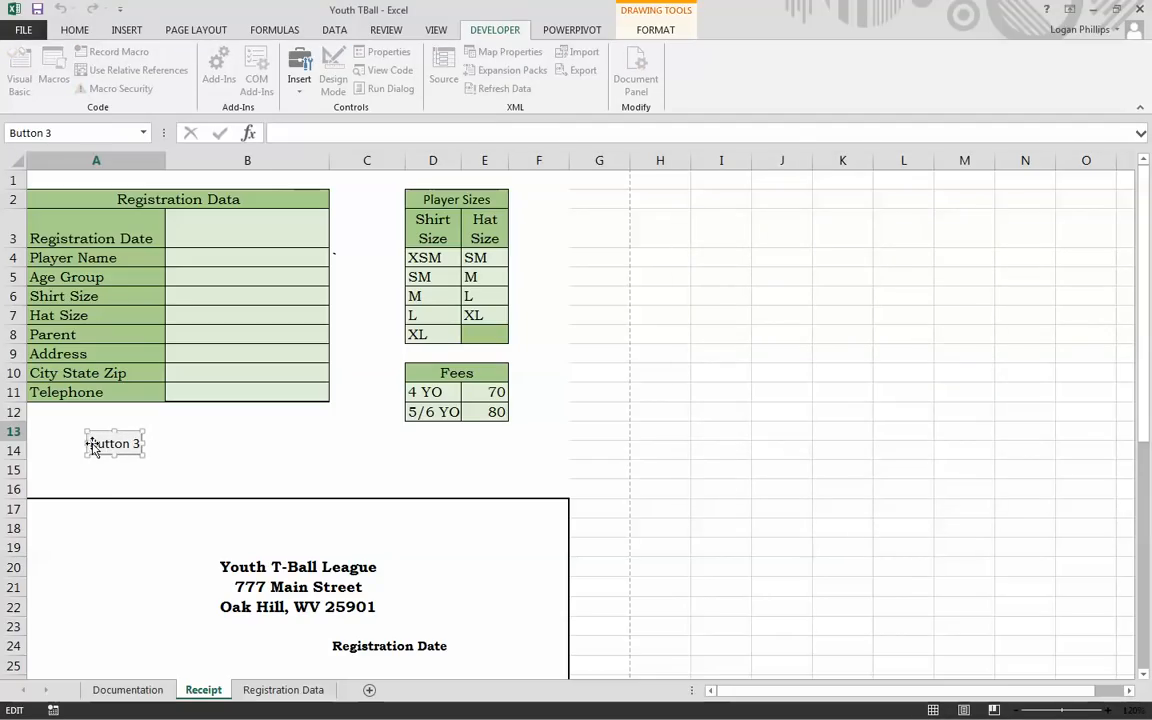
# Step: Caption the button 'Print PDF Reciept' over two lines, enlarge it, and move it to the sheet's left edge
pyautogui.moveTo(93, 449); pyautogui.dragTo(195, 455)
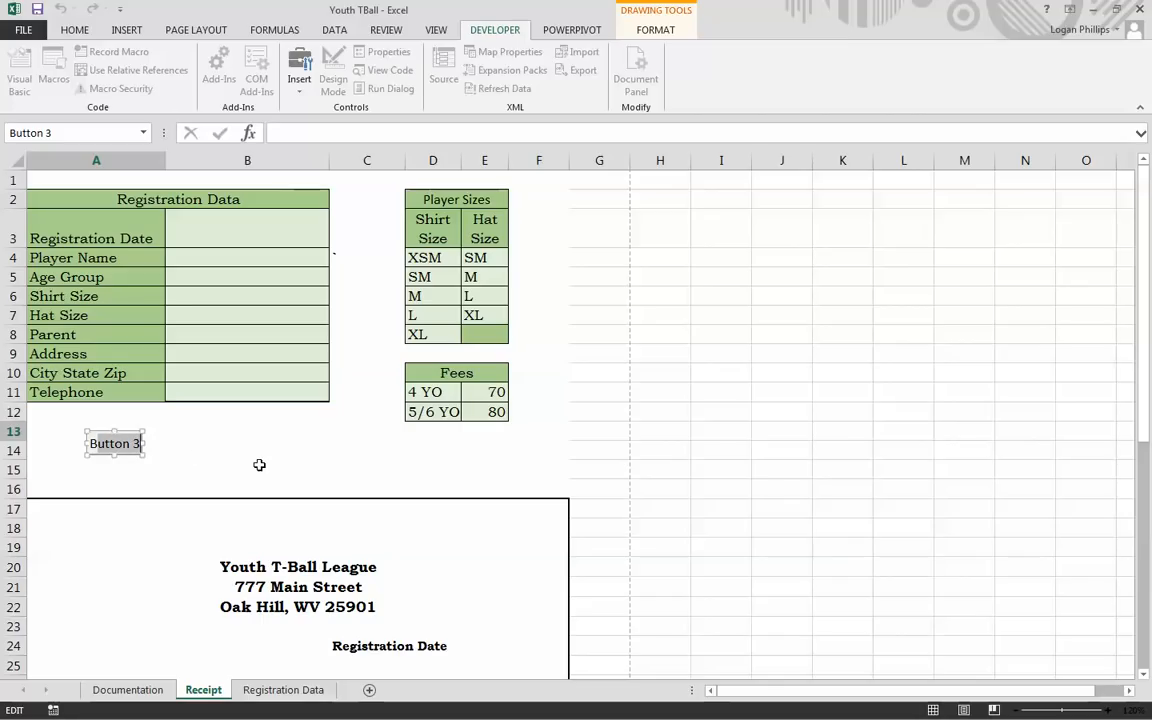
pyautogui.press('BackSpace')
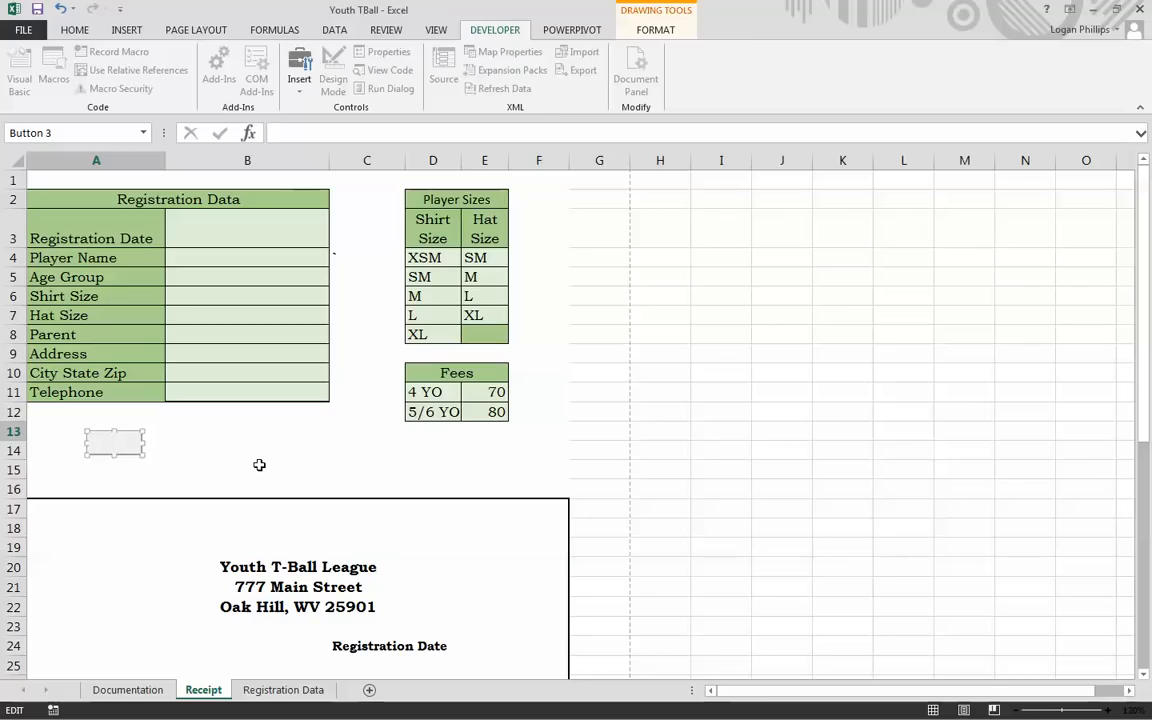
pyautogui.write('Print PDF Receipt')
pyautogui.press('Return')
pyautogui.write('Reciept')
pyautogui.press('BackSpace')
pyautogui.moveTo(144, 455); pyautogui.dragTo(237, 479)
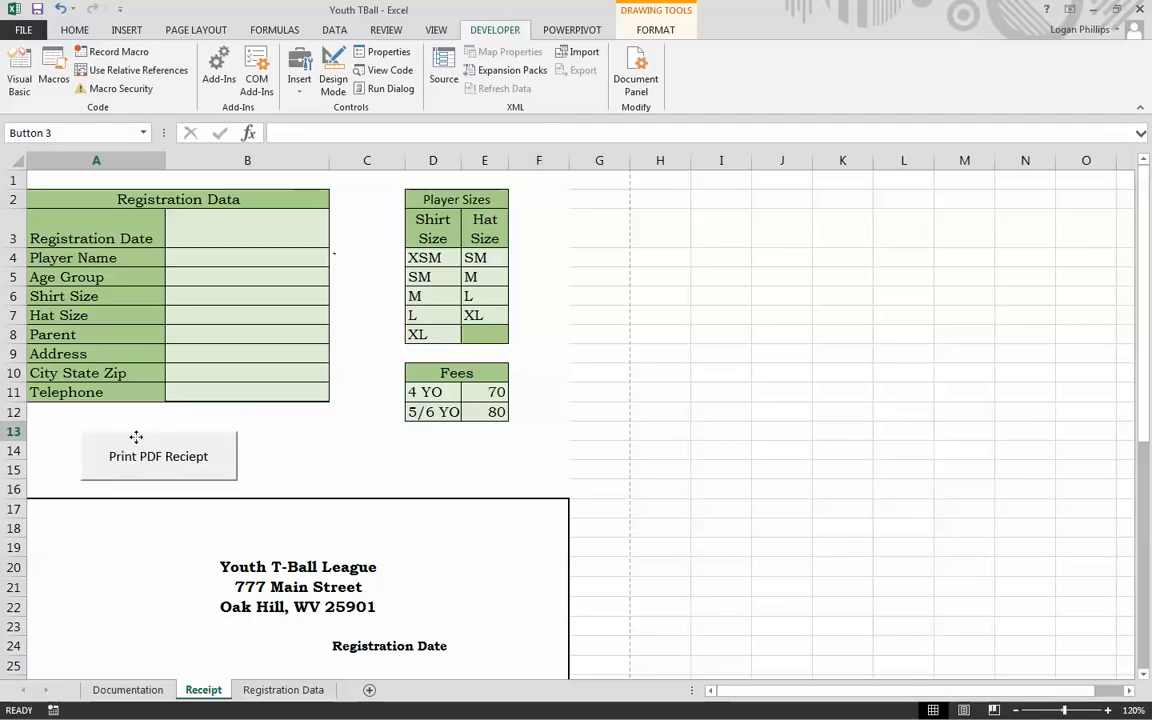
pyautogui.moveTo(136, 437); pyautogui.dragTo(92, 433)
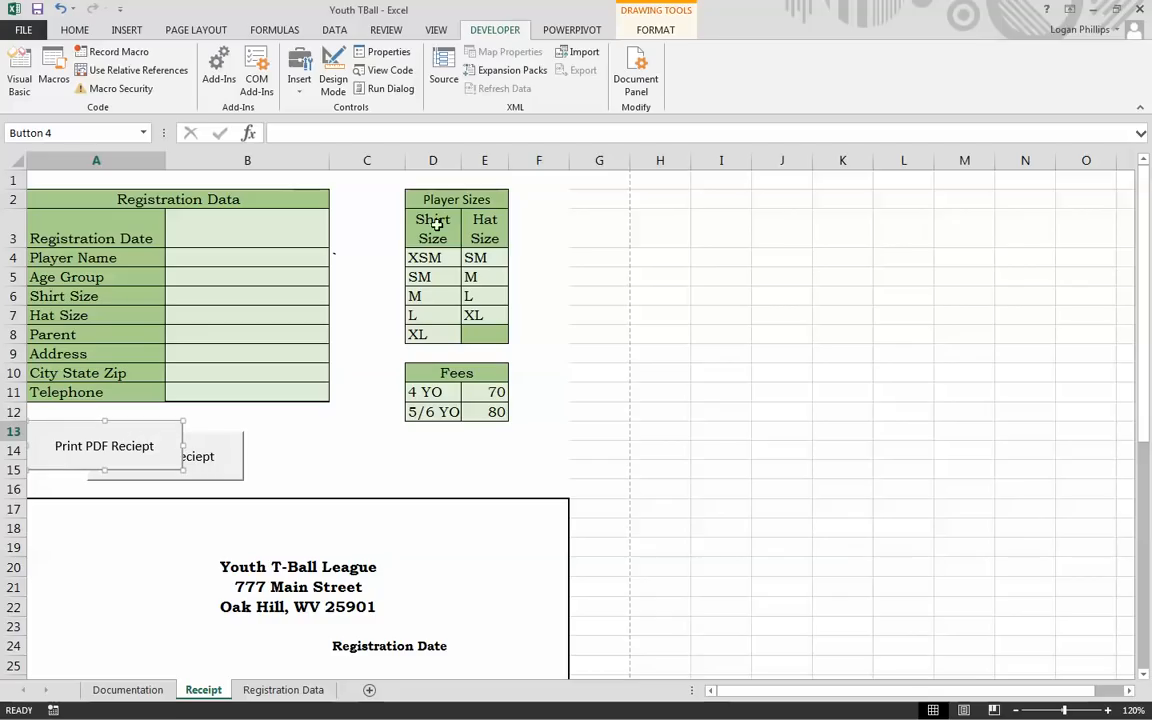
# Step: Test the Print PDF Reciept button, then cut the overlapping duplicate Button 3 from the sheet
pyautogui.click(255, 437)
pyautogui.click(200, 463)
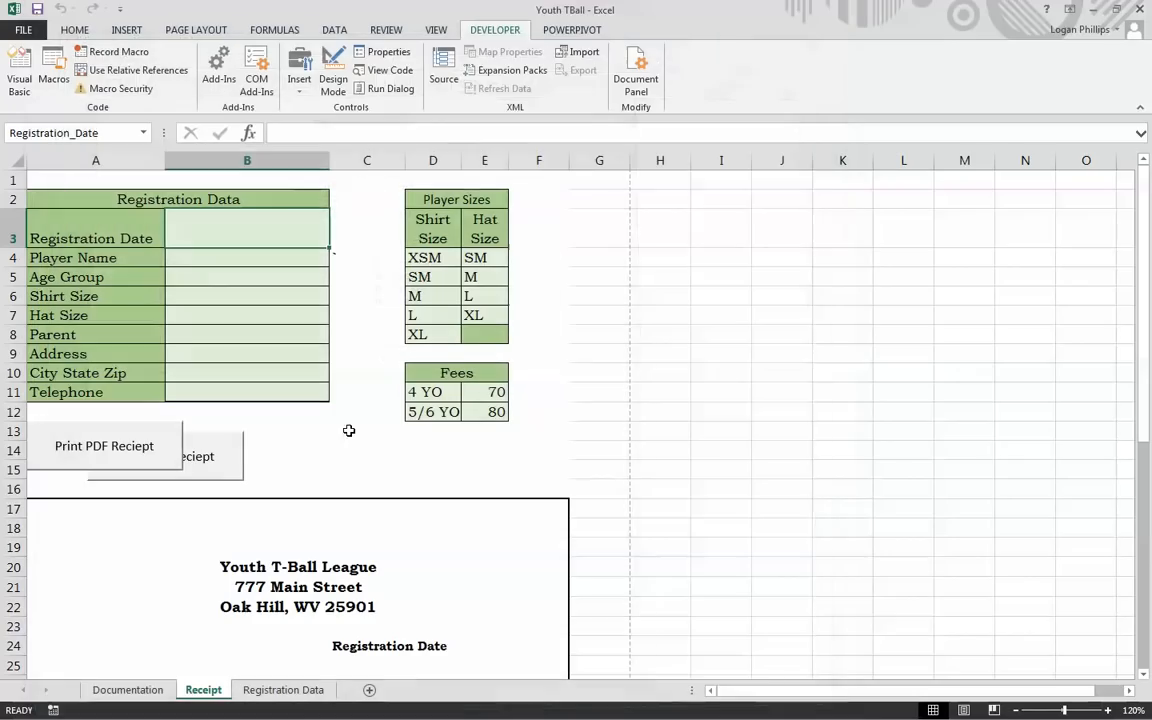
pyautogui.keyDown('ctrl'); pyautogui.click(236, 458); pyautogui.keyUp('ctrl')
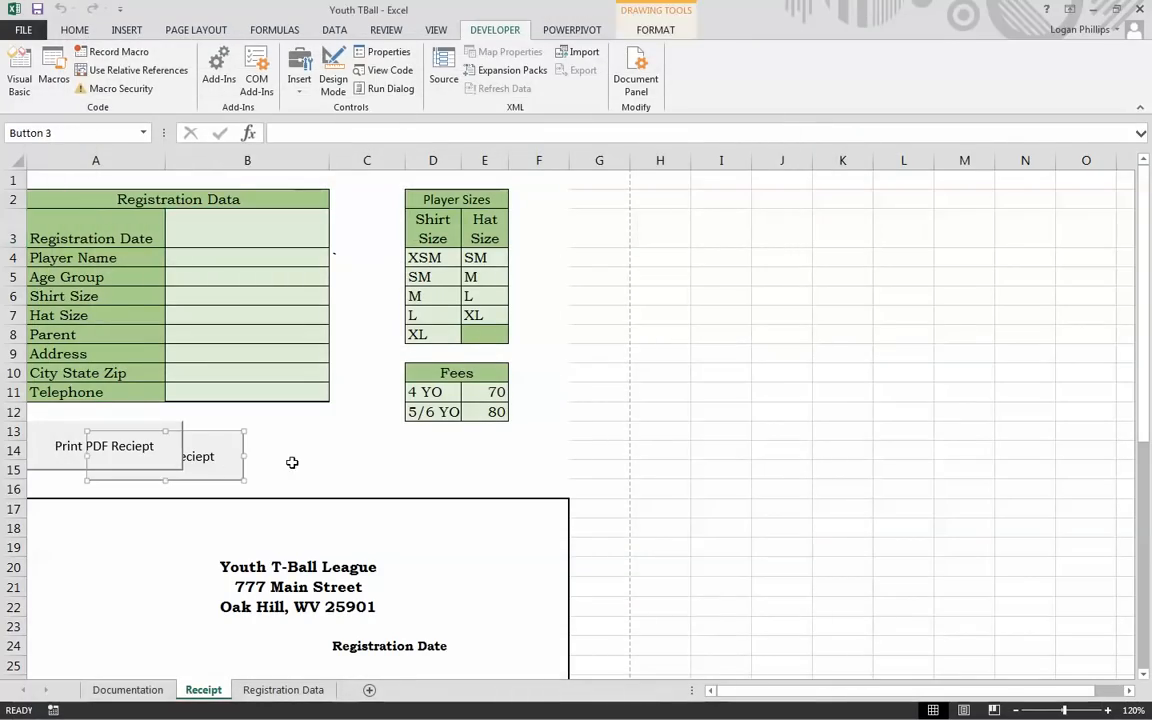
pyautogui.rightClick(208, 456)
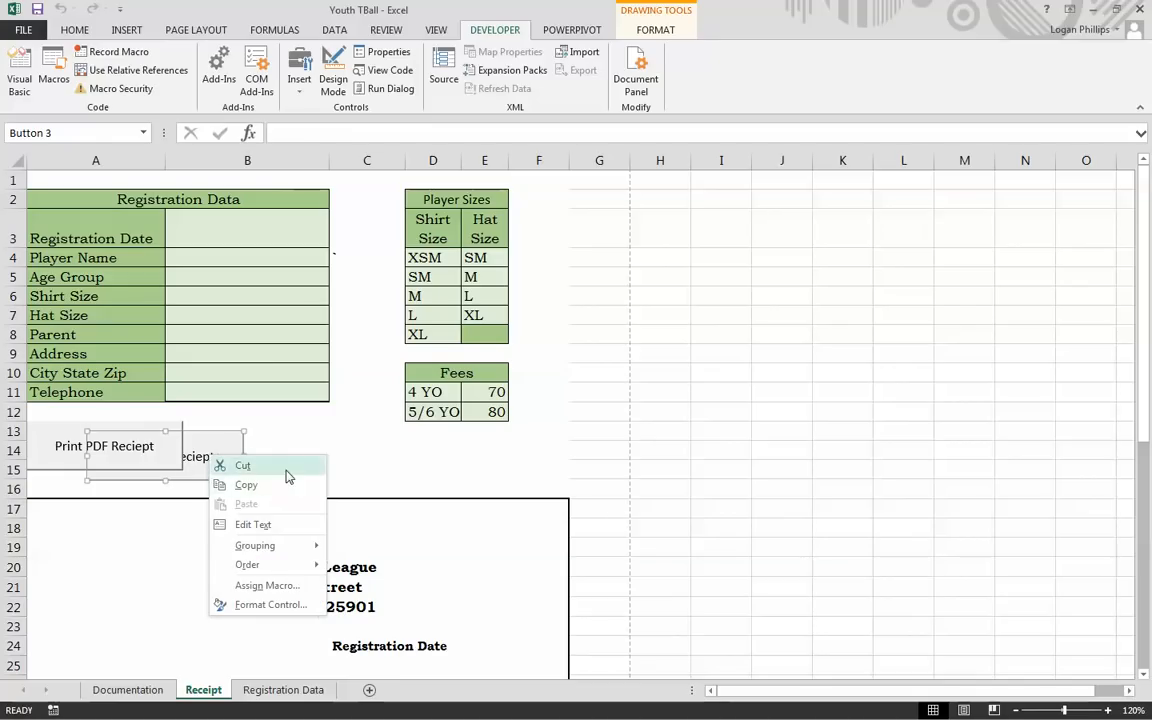
pyautogui.click(267, 466)
pyautogui.click(269, 444)
pyautogui.click(218, 432)
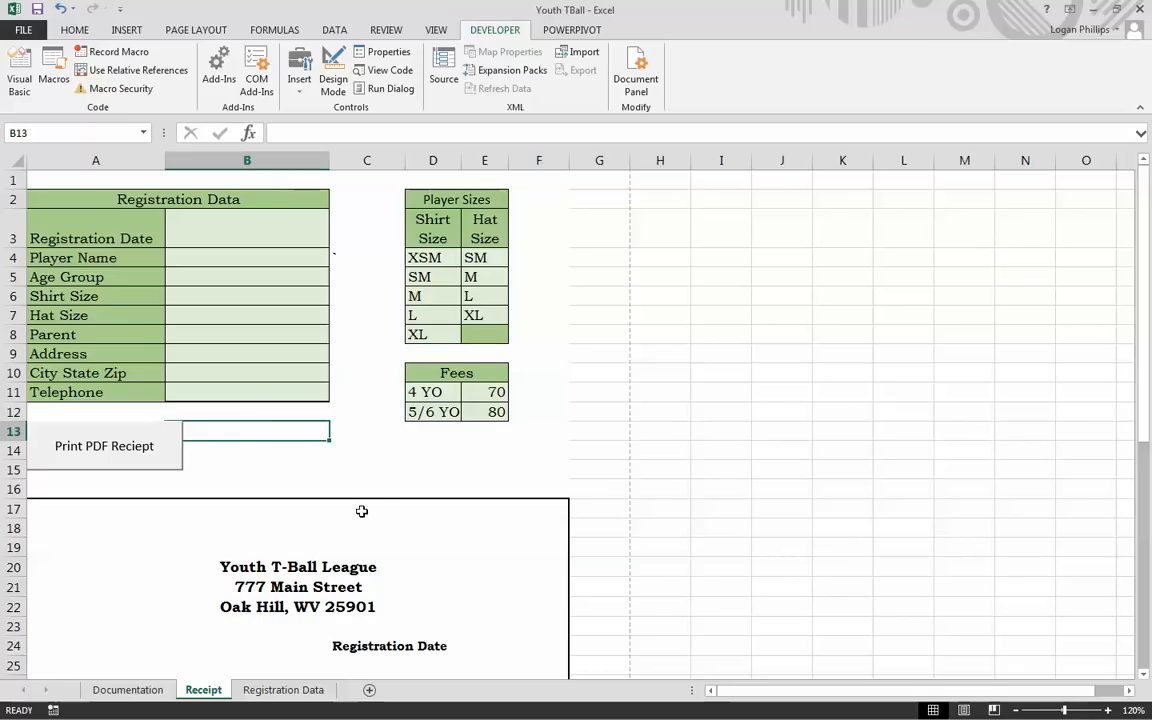
# Step: Draw a Form Controls button over B13 and assign it the TransferData macro
pyautogui.click(299, 72)
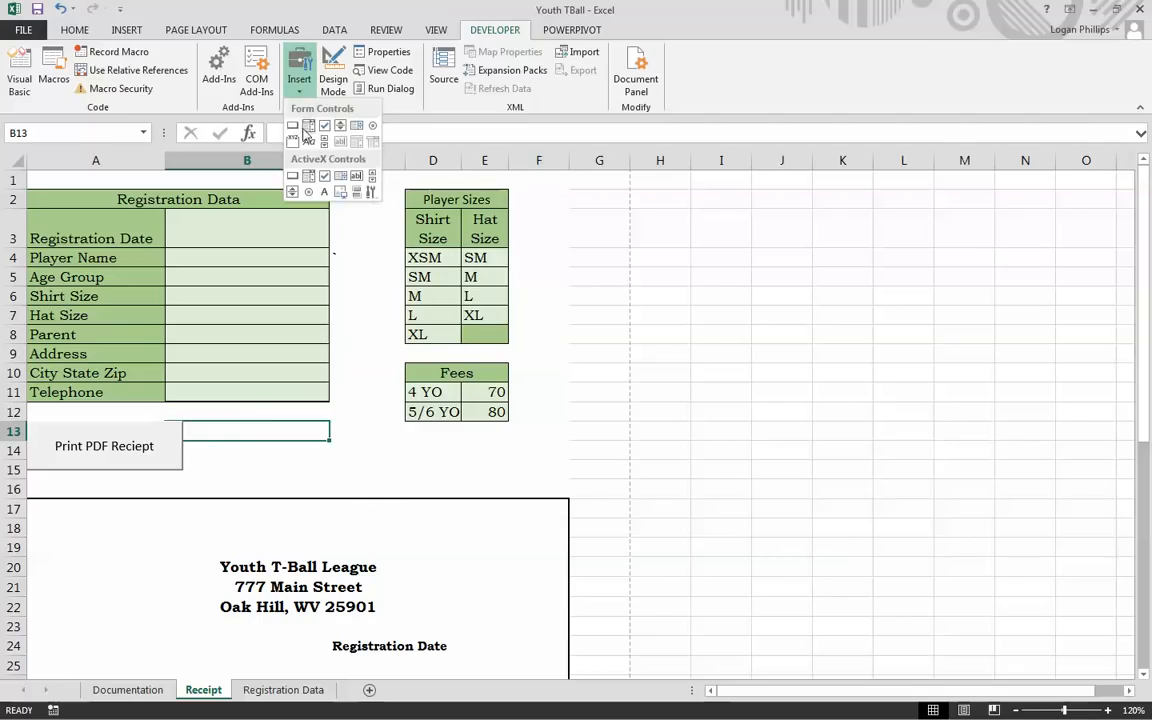
pyautogui.click(292, 125)
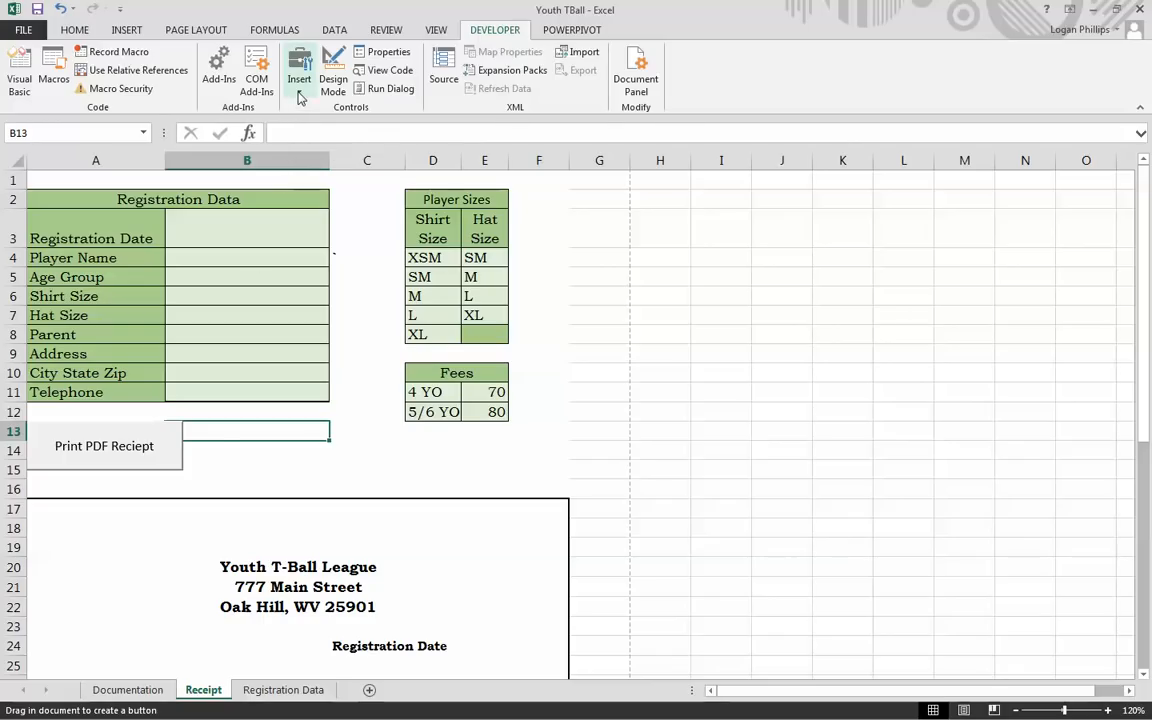
pyautogui.moveTo(222, 437); pyautogui.dragTo(254, 434)
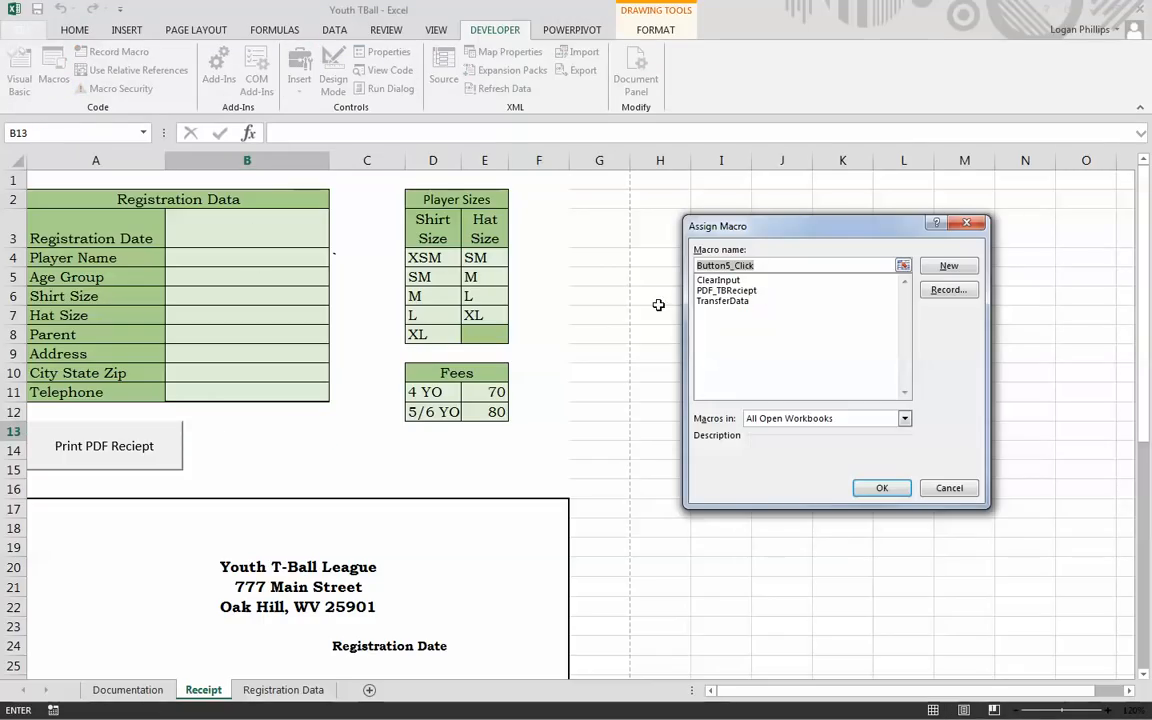
pyautogui.click(740, 301)
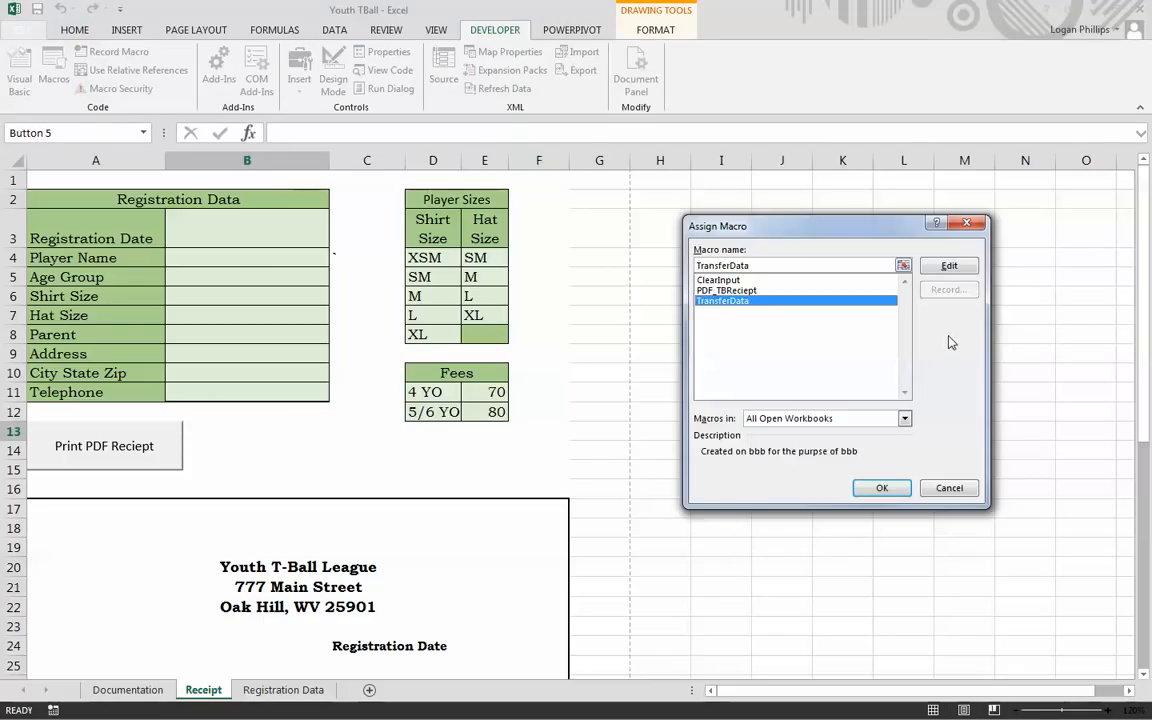
pyautogui.click(879, 488)
# Step: Caption the button 'Transfer Data', enlarge it, and move it beside Print PDF Reciept
pyautogui.click(252, 447)
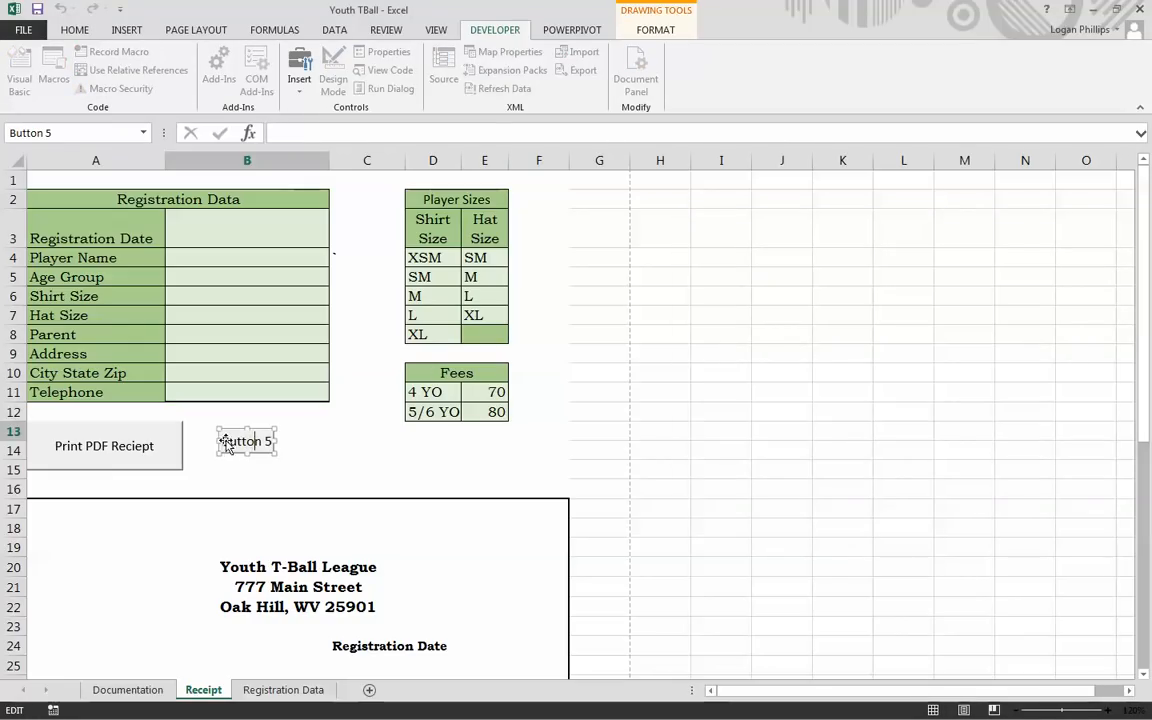
pyautogui.hotkey('ctrl', 'a')
pyautogui.write('Transfer Data')
pyautogui.press('BackSpace')
pyautogui.moveTo(272, 452); pyautogui.dragTo(358, 476)
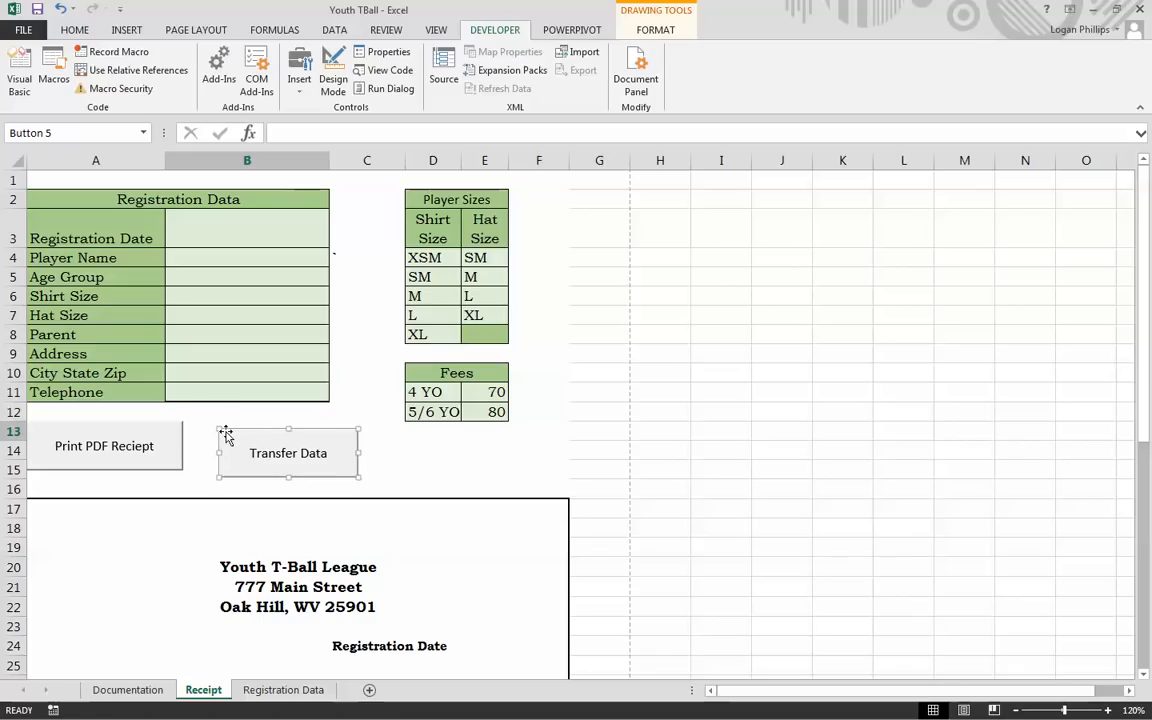
pyautogui.moveTo(226, 436)
pyautogui.mouseDown()
pyautogui.moveTo(187, 432)
pyautogui.moveTo(242, 468)
pyautogui.moveTo(200, 422)
pyautogui.moveTo(193, 432)
pyautogui.mouseUp()
# Step: Place a trial ActiveX command button at C14, then delete it
pyautogui.click(360, 442)
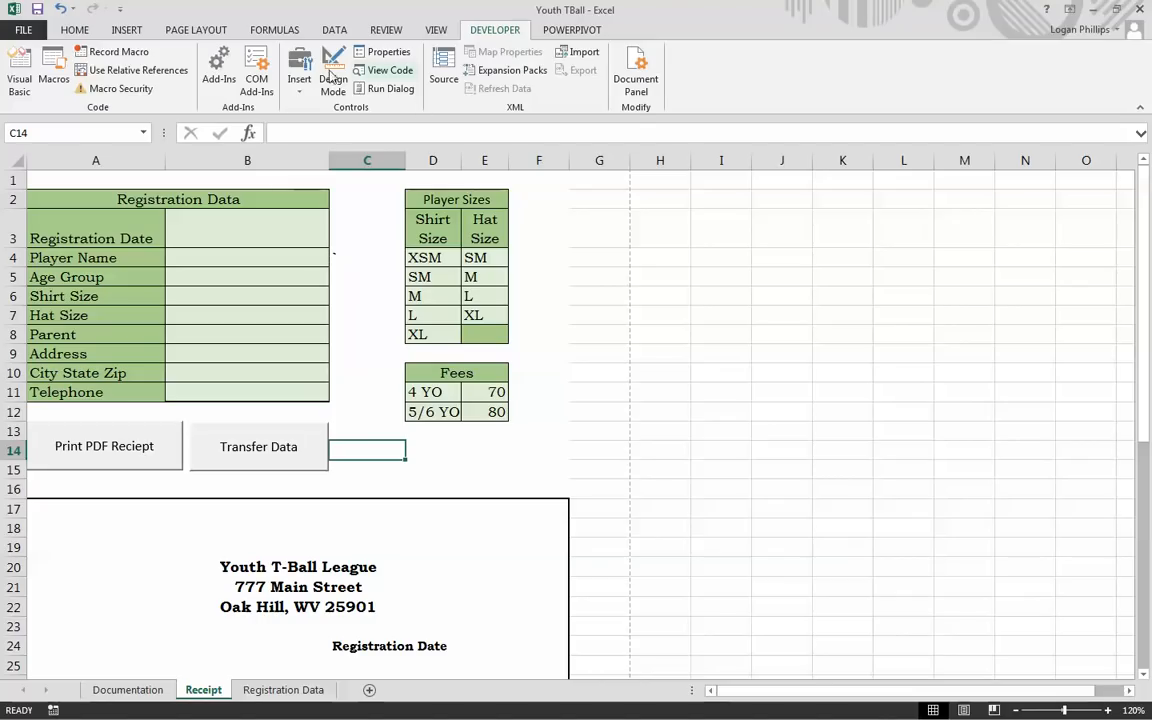
pyautogui.click(299, 72)
pyautogui.click(262, 165)
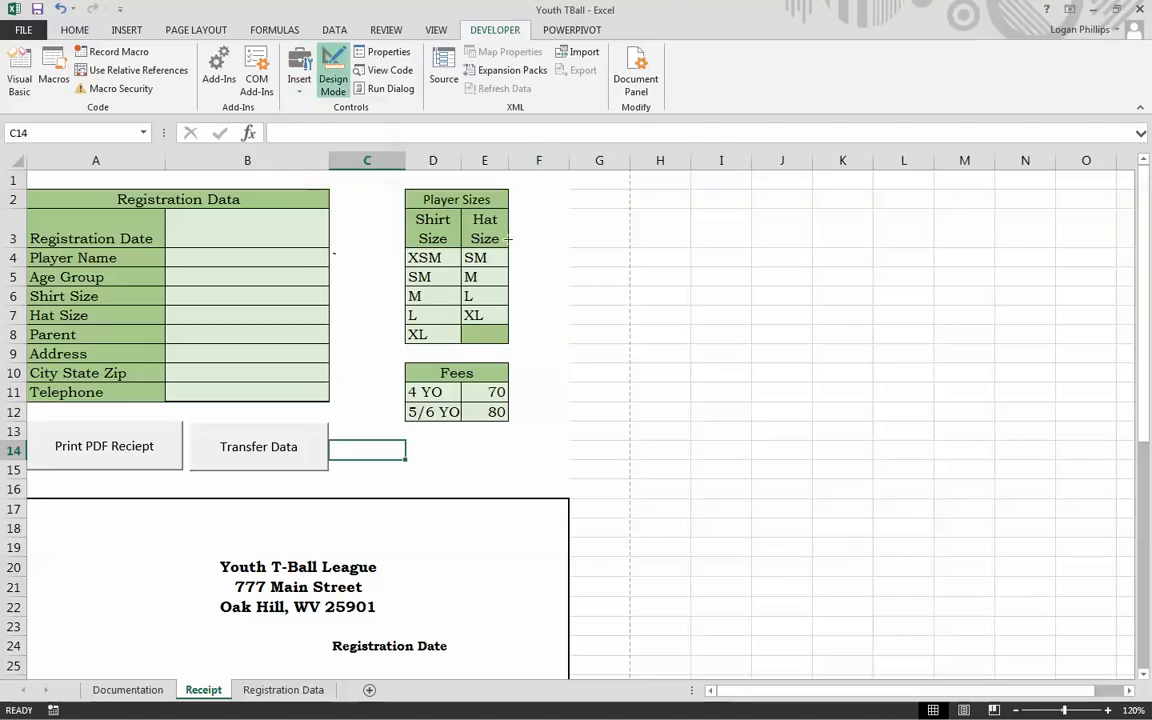
pyautogui.click(352, 451)
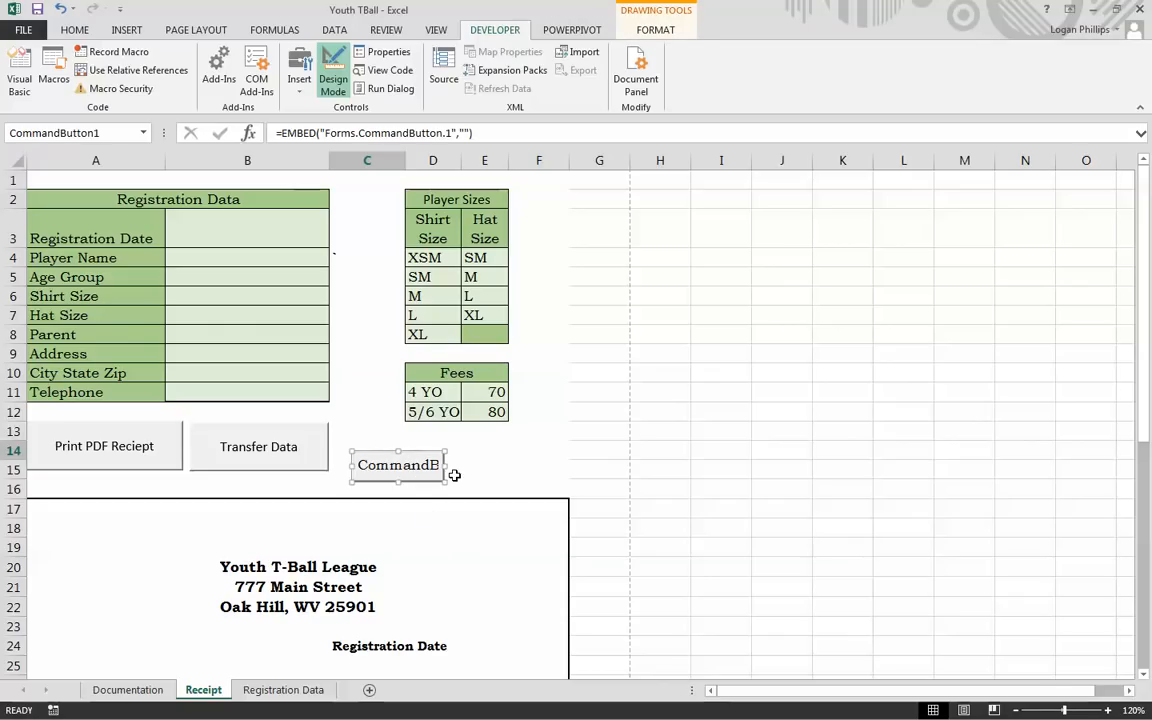
pyautogui.press('Delete')
# Step: Place a Form Controls button near C14 and assign it the ClearInput macro
pyautogui.click(309, 95)
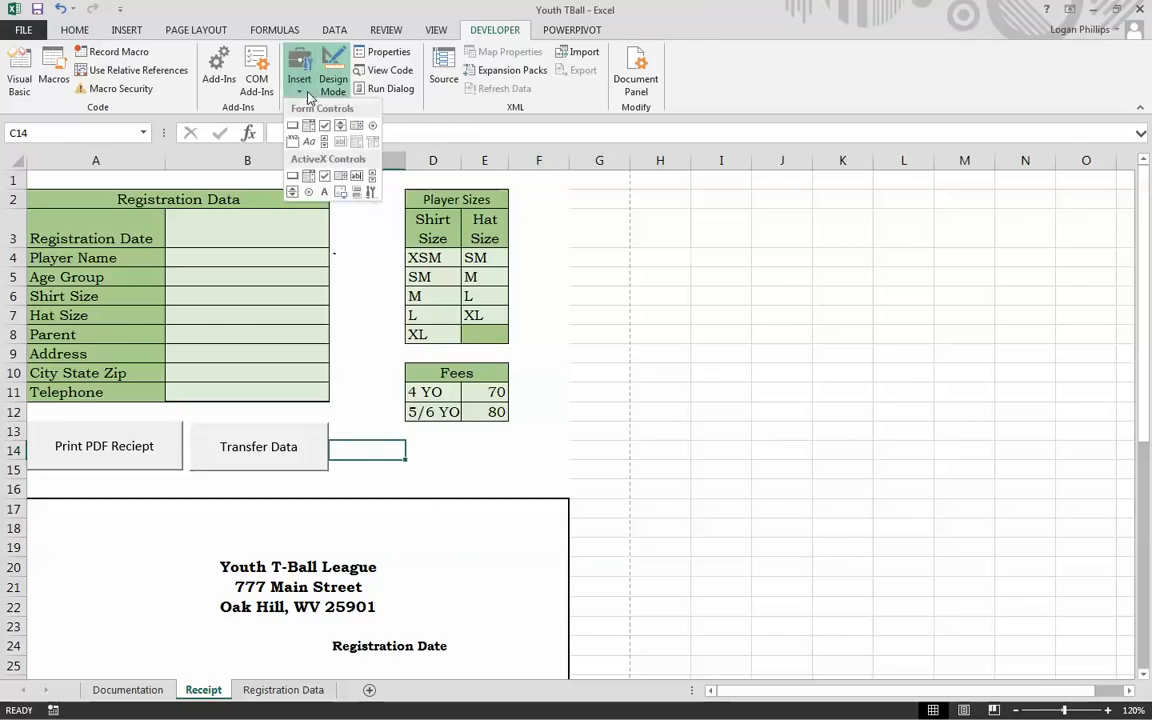
pyautogui.click(307, 125)
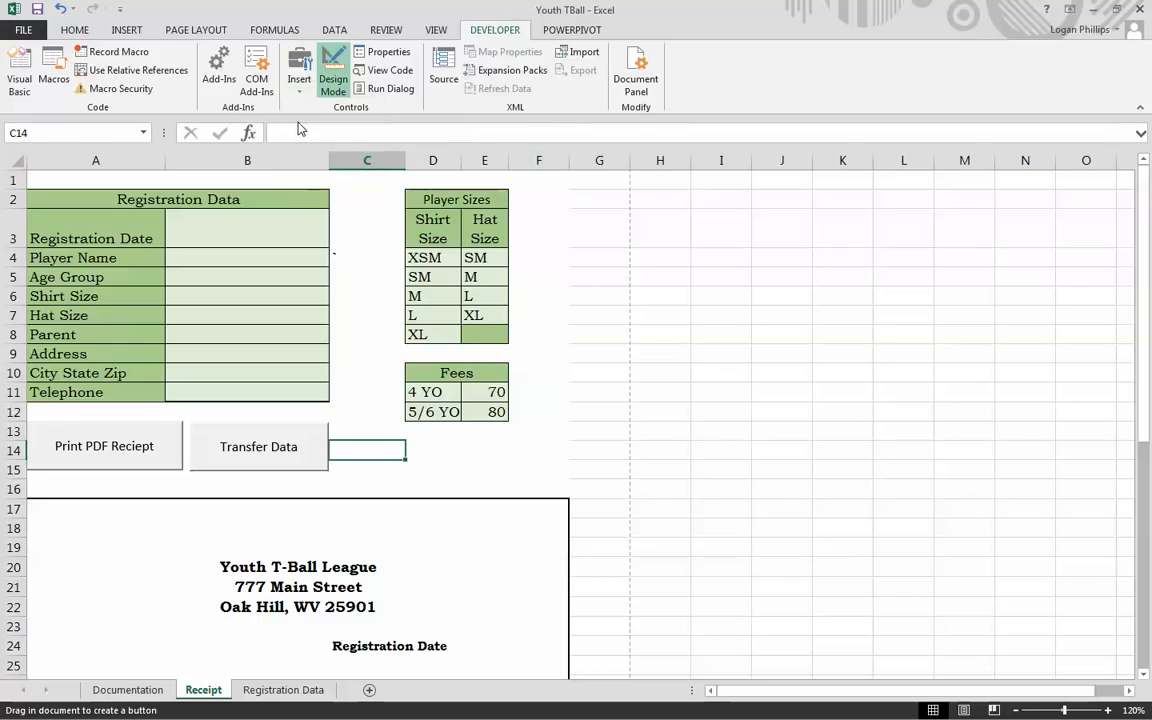
pyautogui.click(361, 435)
pyautogui.click(720, 280)
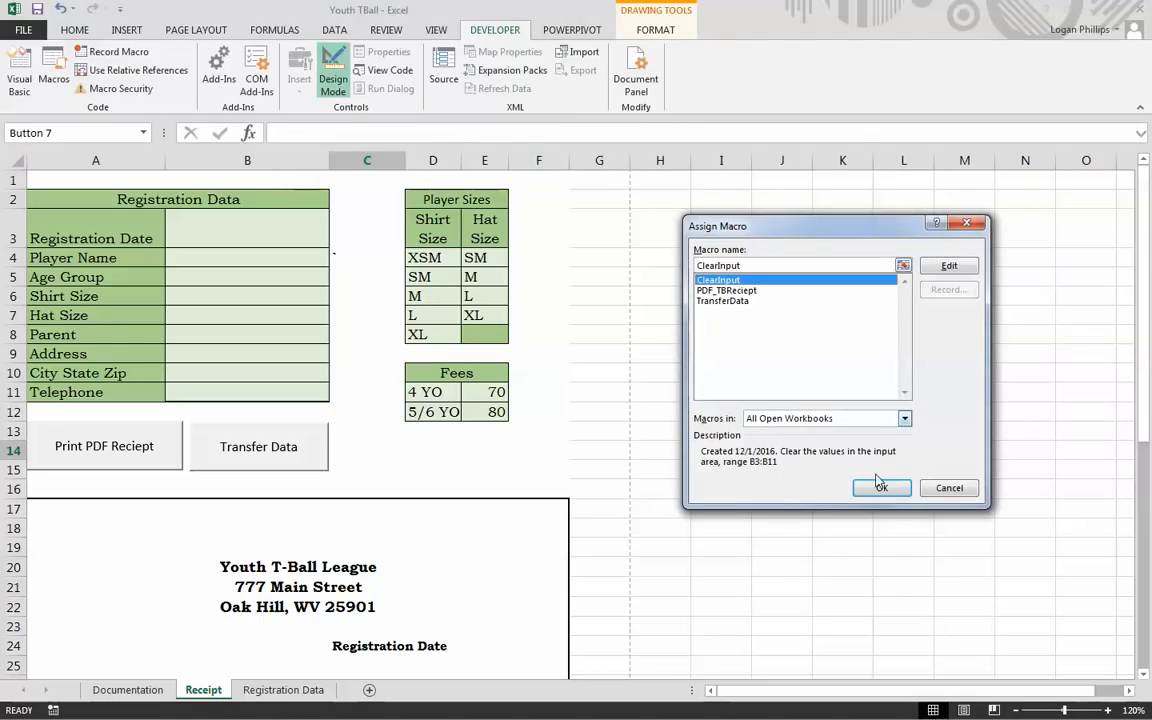
pyautogui.click(882, 488)
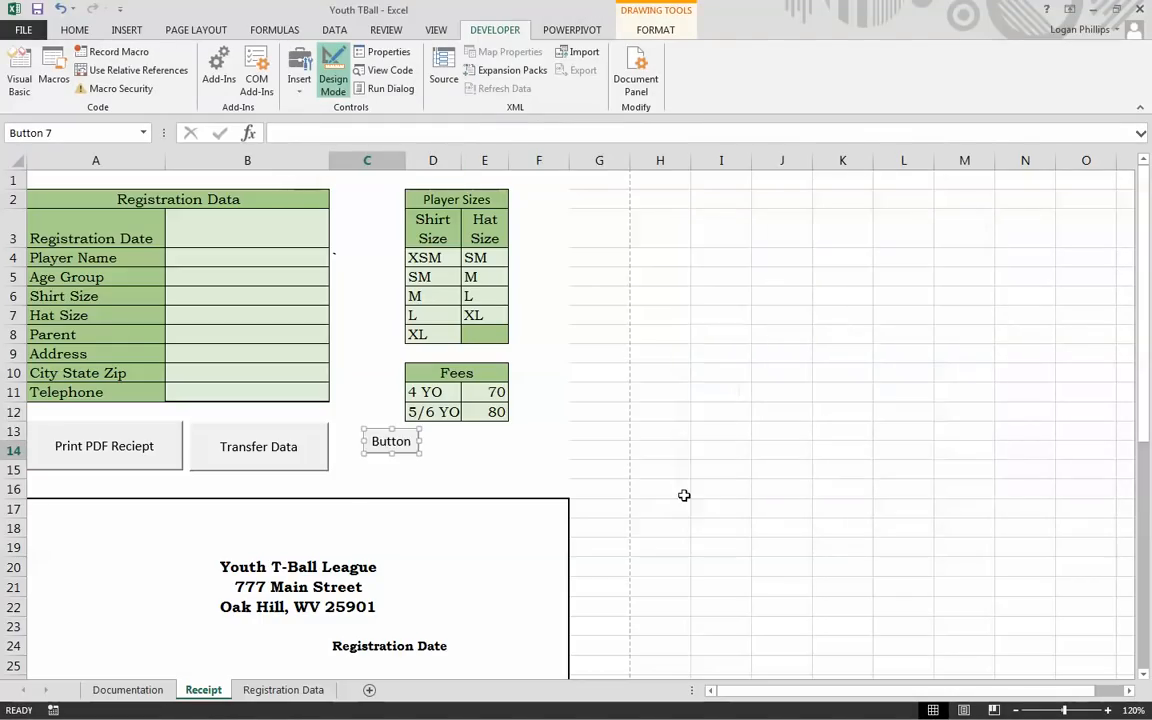
# Step: Caption the new button 'Clear Input' and test that it runs the ClearInput macro
pyautogui.click(371, 443)
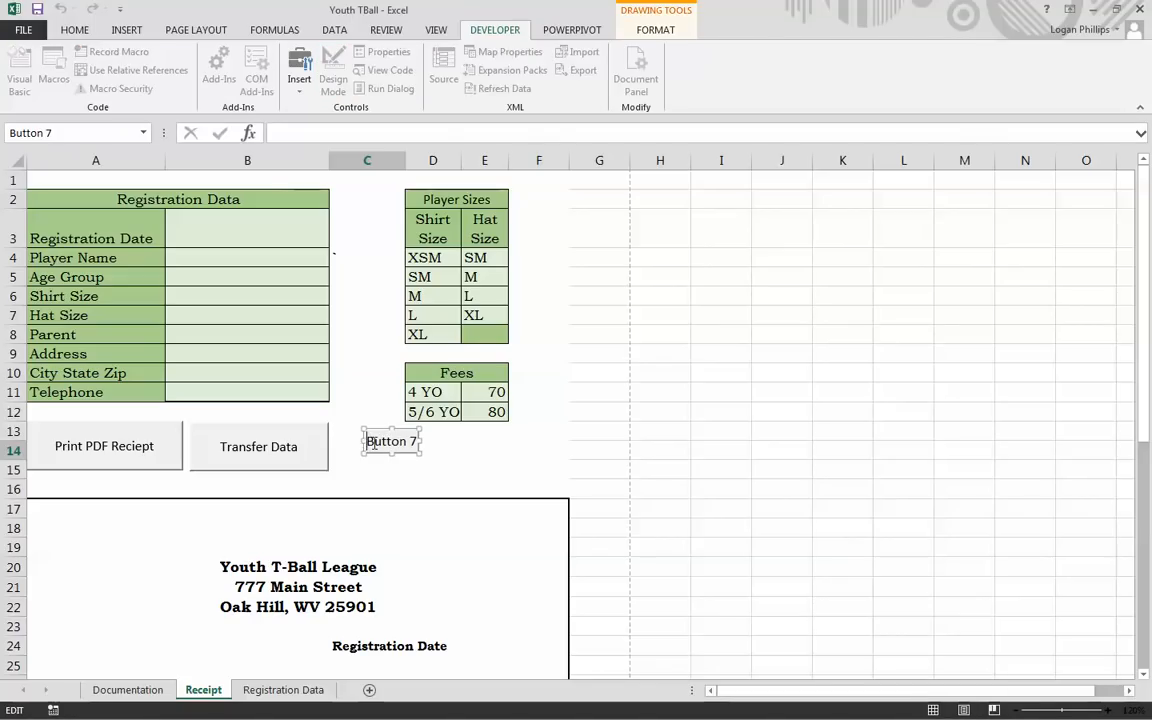
pyautogui.hotkey('shift', 'End')
pyautogui.write('Clear')
pyautogui.press('BackSpace')
pyautogui.press('BackSpace')
pyautogui.press('BackSpace')
pyautogui.press('BackSpace')
pyautogui.press('BackSpace')
pyautogui.write('Input')
pyautogui.click(444, 450)
pyautogui.click(413, 449)
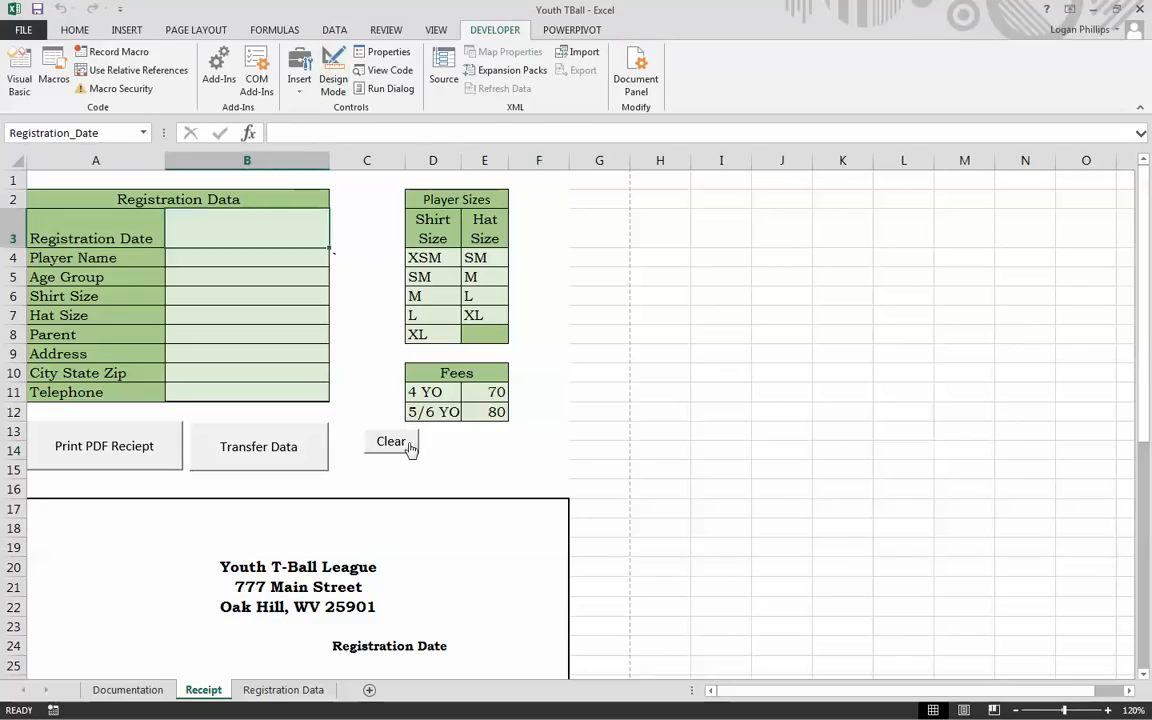
# Step: Enlarge the Clear Input button and move it right next to Transfer Data
pyautogui.keyDown('ctrl'); pyautogui.click(419, 452); pyautogui.keyUp('ctrl')
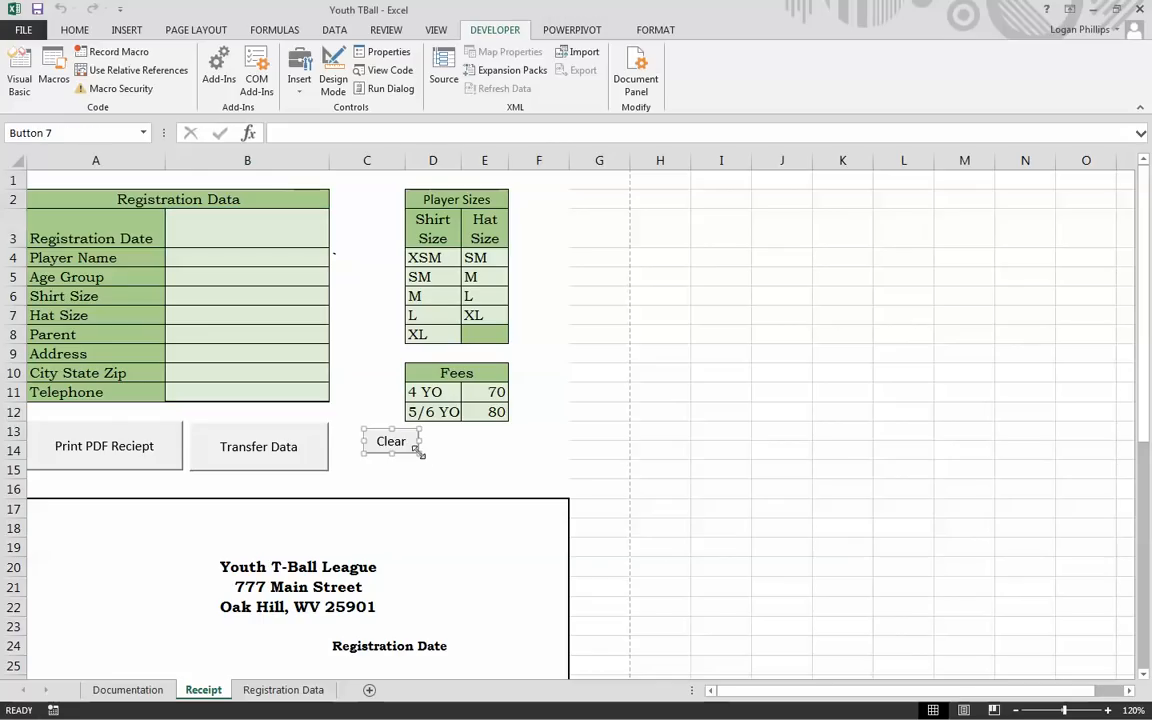
pyautogui.moveTo(419, 452); pyautogui.dragTo(482, 471)
pyautogui.moveTo(398, 440); pyautogui.dragTo(367, 436)
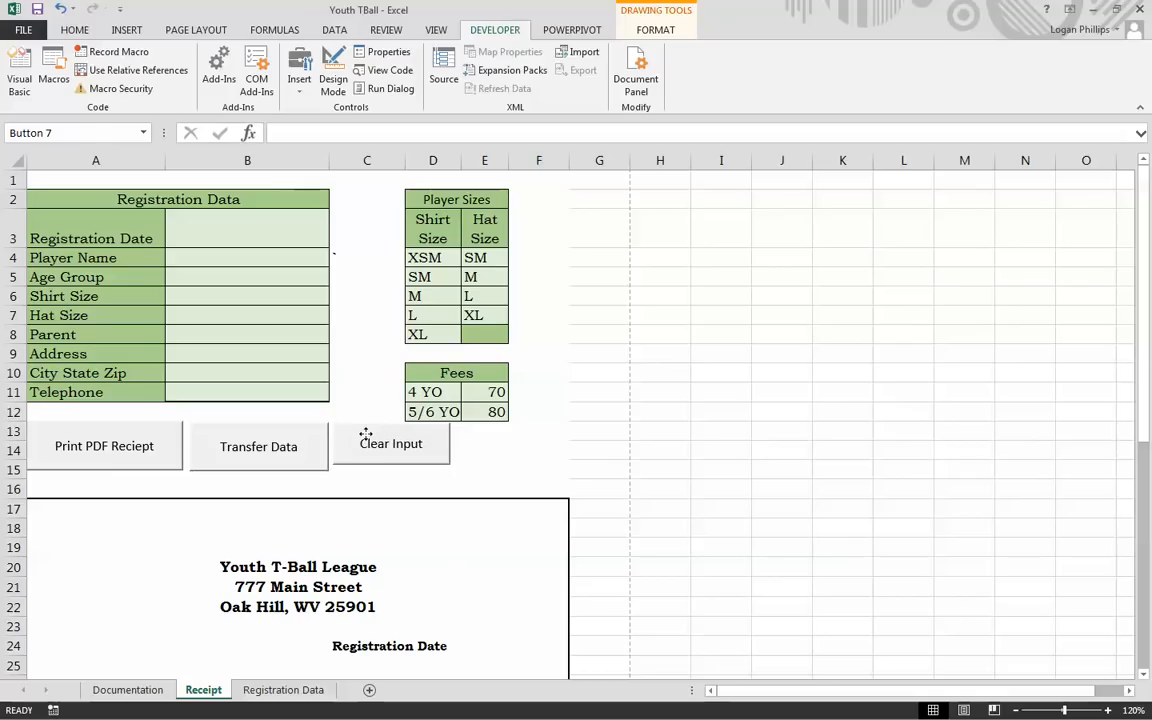
pyautogui.click(532, 451)
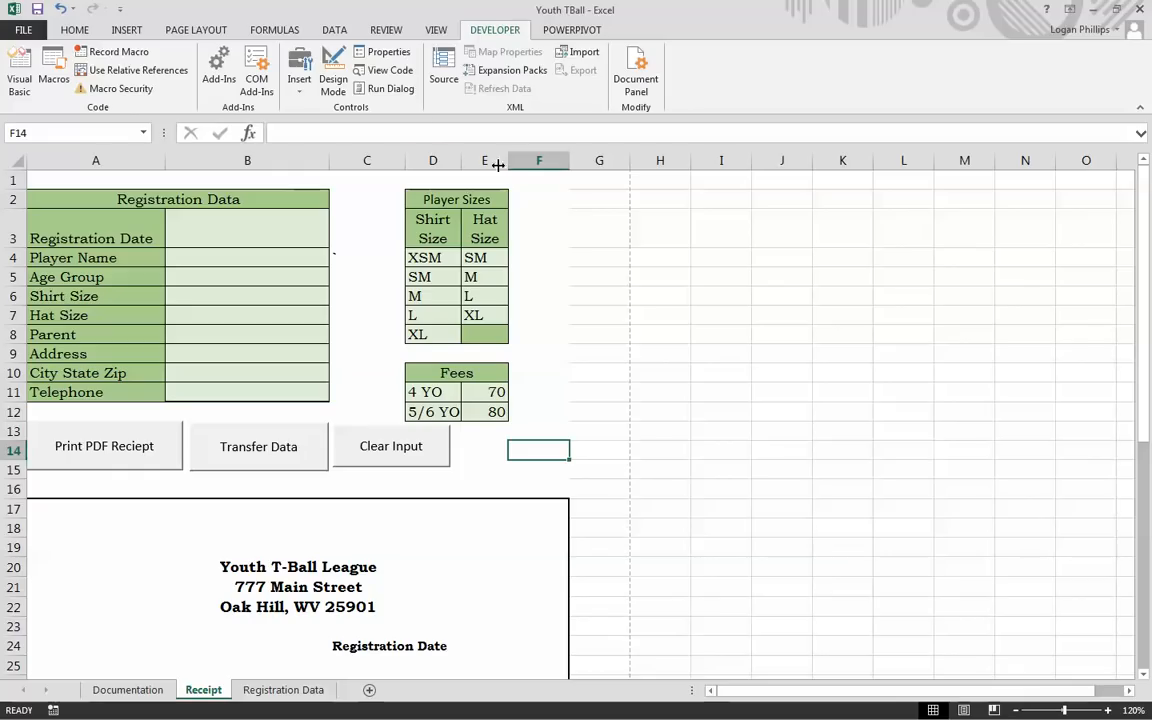
# Step: Protect the Receipt sheet with the default permissions, then unprotect it again
pyautogui.click(384, 32)
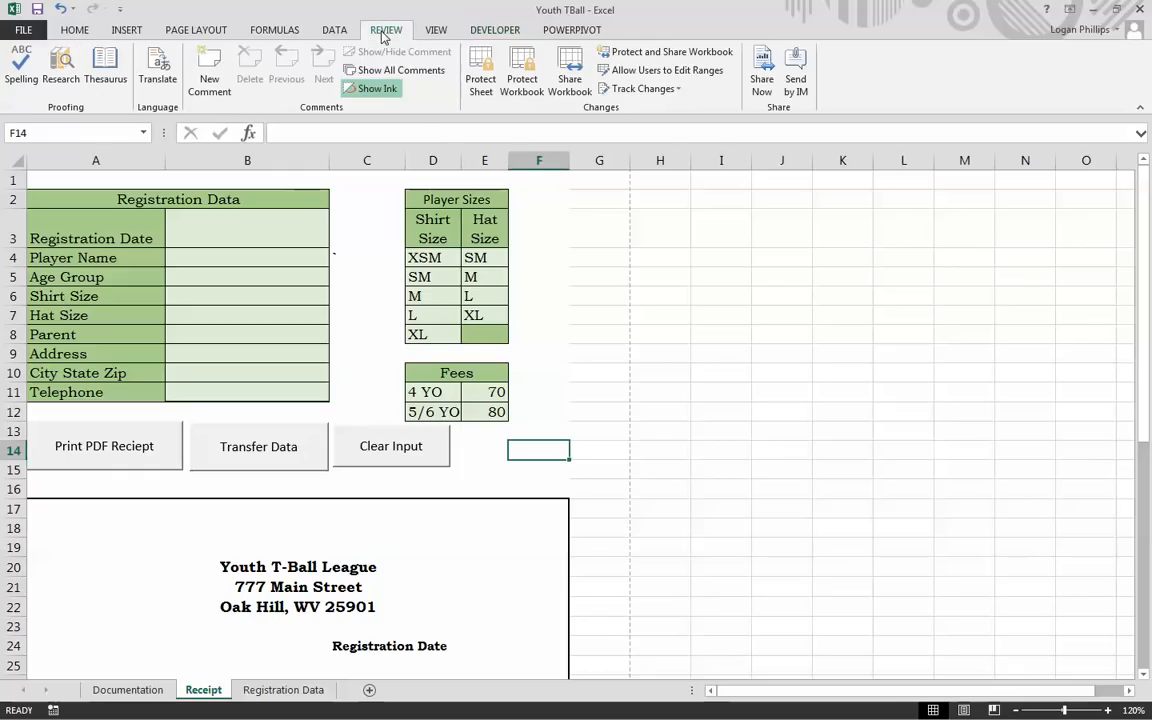
pyautogui.click(432, 32)
pyautogui.click(385, 31)
pyautogui.click(675, 378)
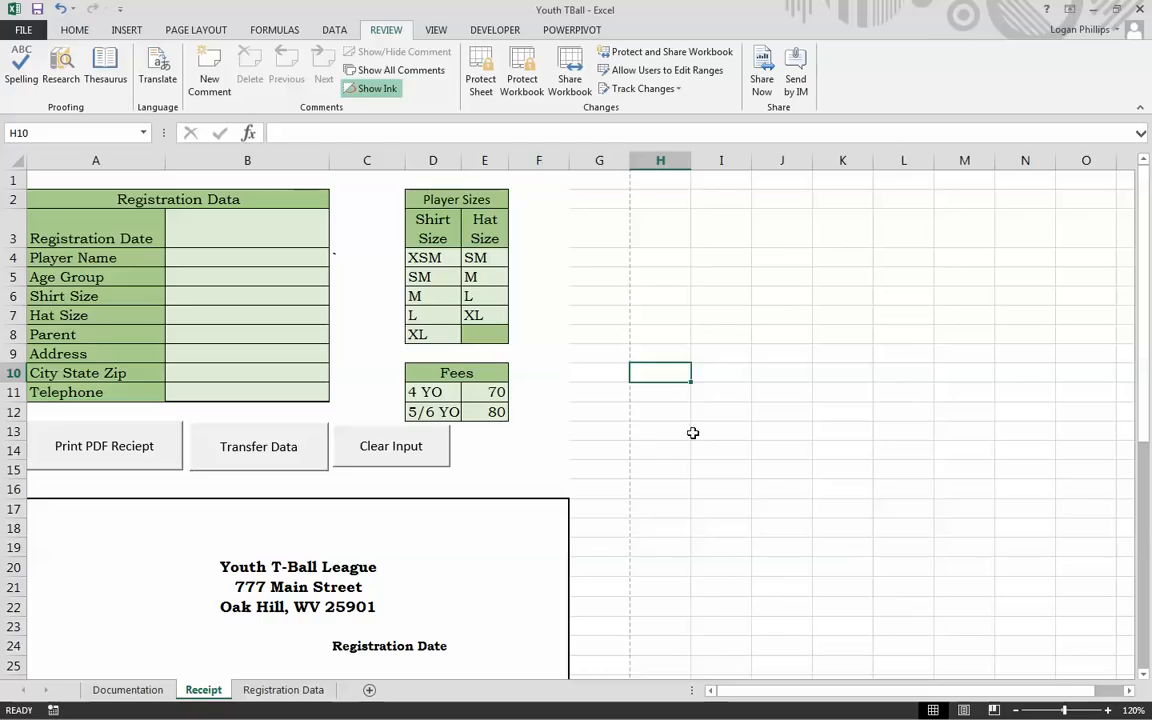
pyautogui.click(600, 431)
pyautogui.click(481, 78)
pyautogui.click(845, 465)
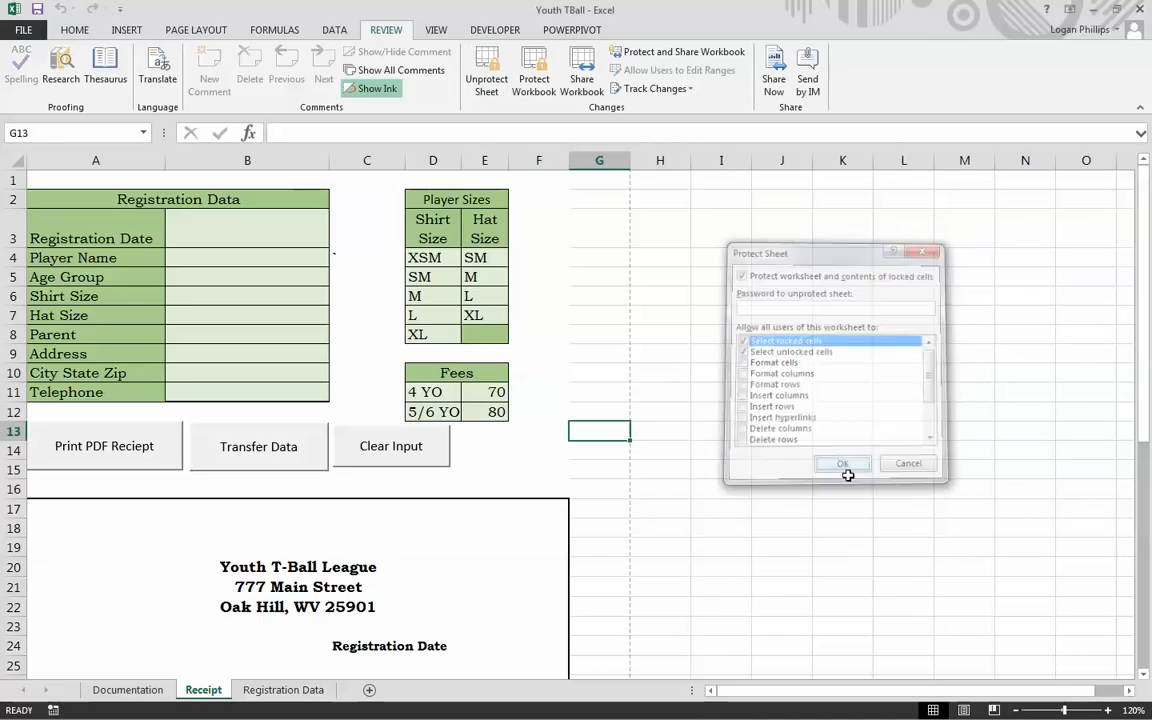
pyautogui.click(720, 469)
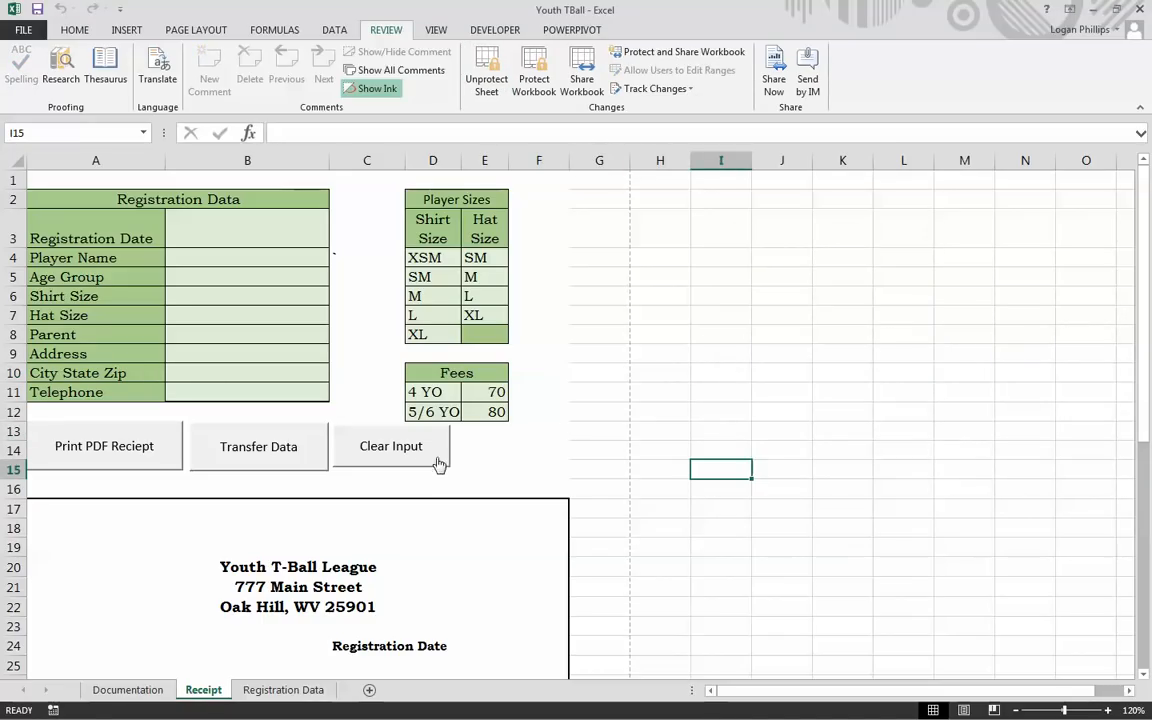
pyautogui.click(486, 78)
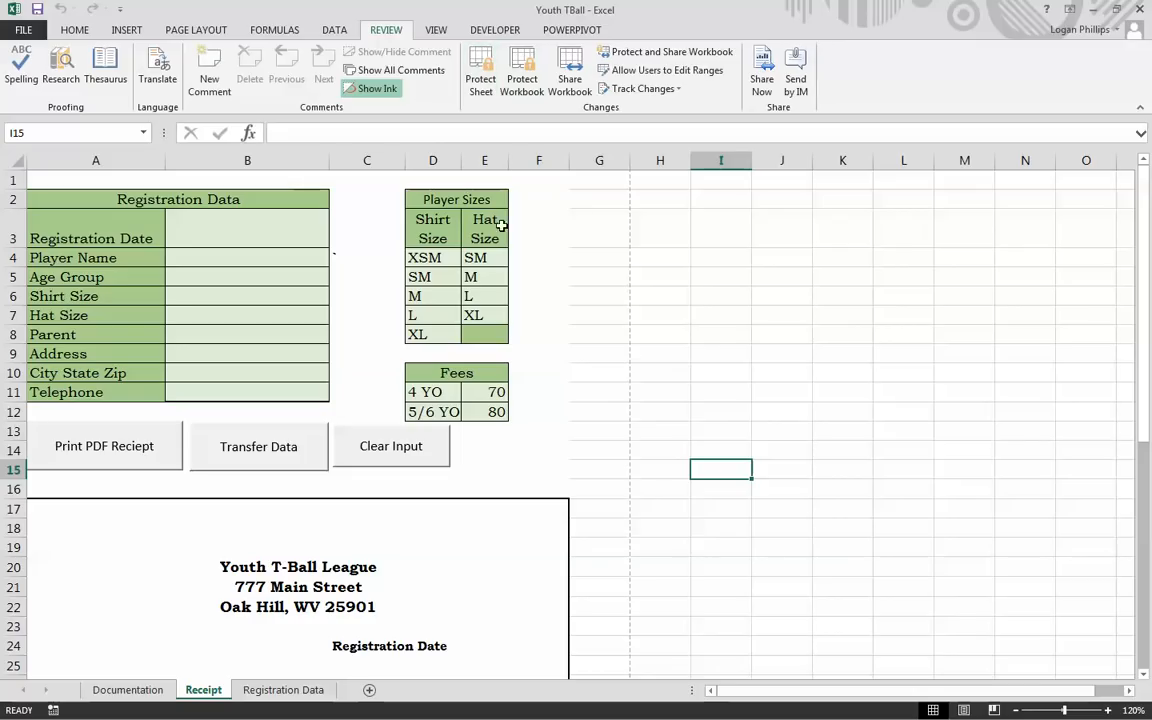
# Step: Enlarge the Clear Input button slightly so it matches the other two buttons
pyautogui.keyDown('ctrl'); pyautogui.click(433, 462); pyautogui.keyUp('ctrl')
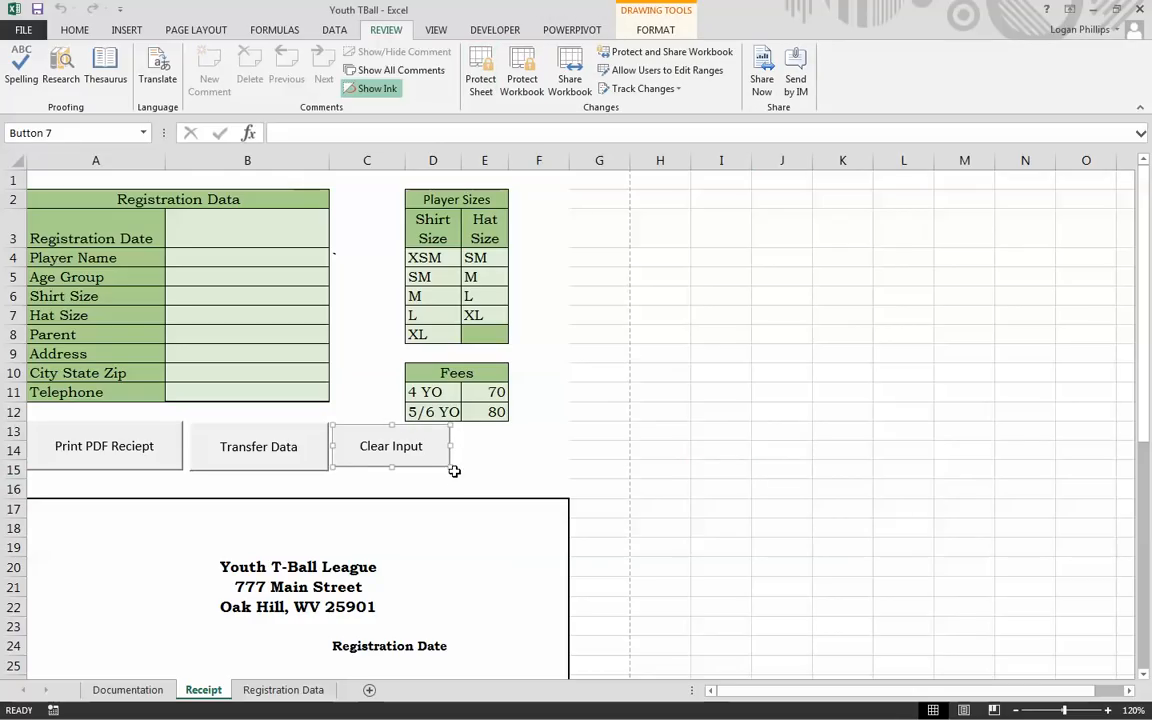
pyautogui.moveTo(452, 466); pyautogui.dragTo(458, 468)
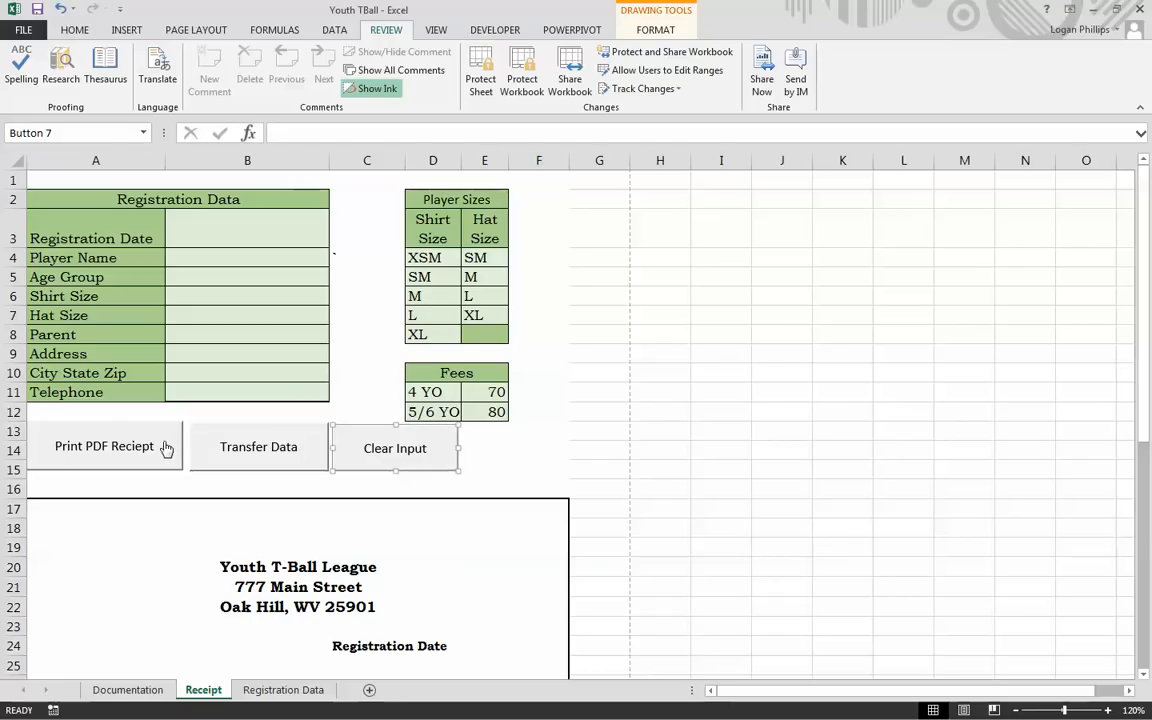
pyautogui.keyDown('ctrl'); pyautogui.click(169, 465); pyautogui.keyUp('ctrl')
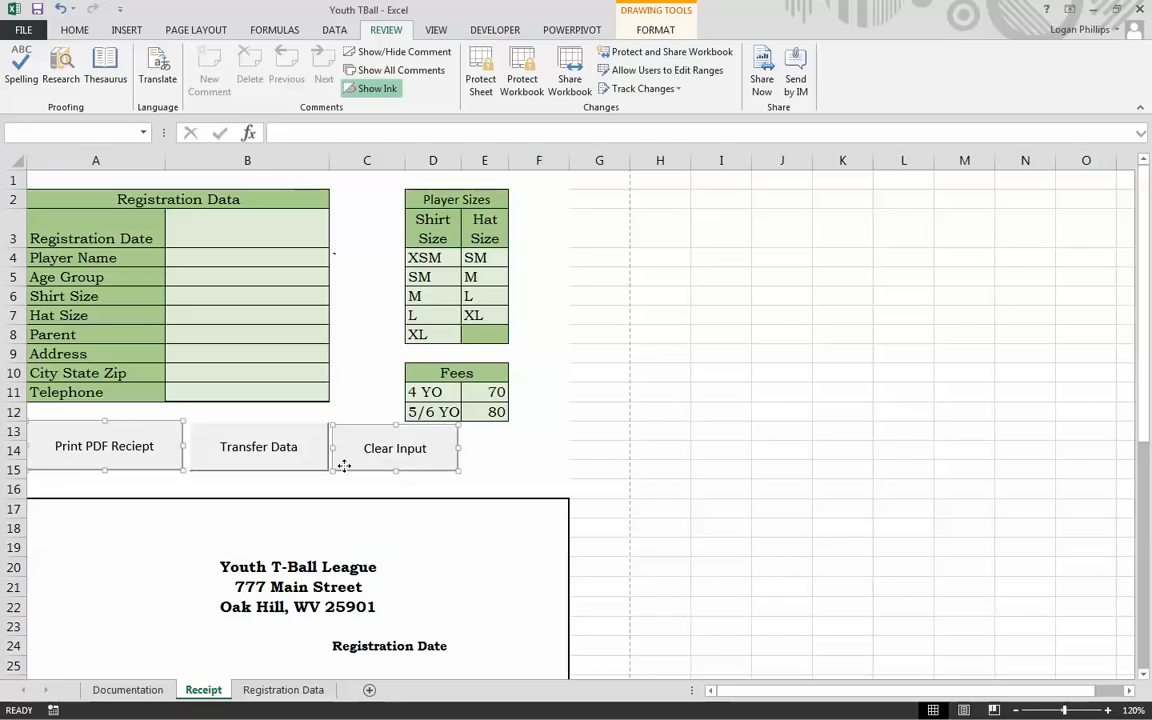
pyautogui.click(558, 468)
# Step: Protect the Receipt sheet with the default permissions
pyautogui.click(757, 397)
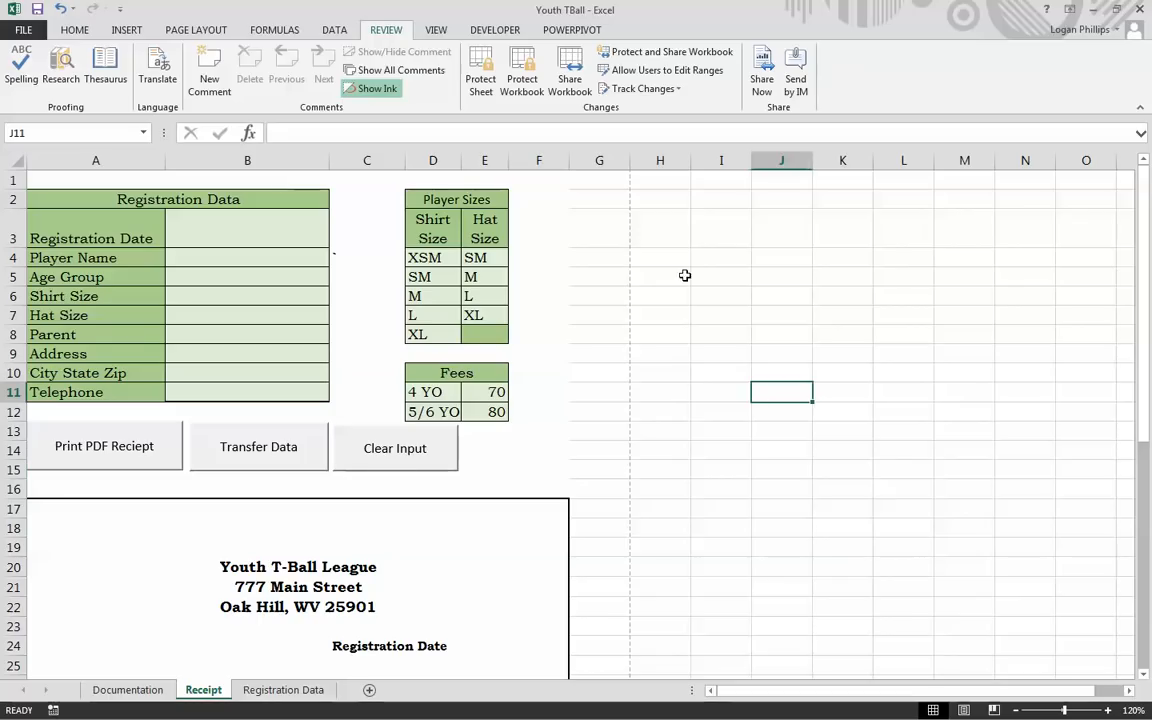
pyautogui.click(480, 78)
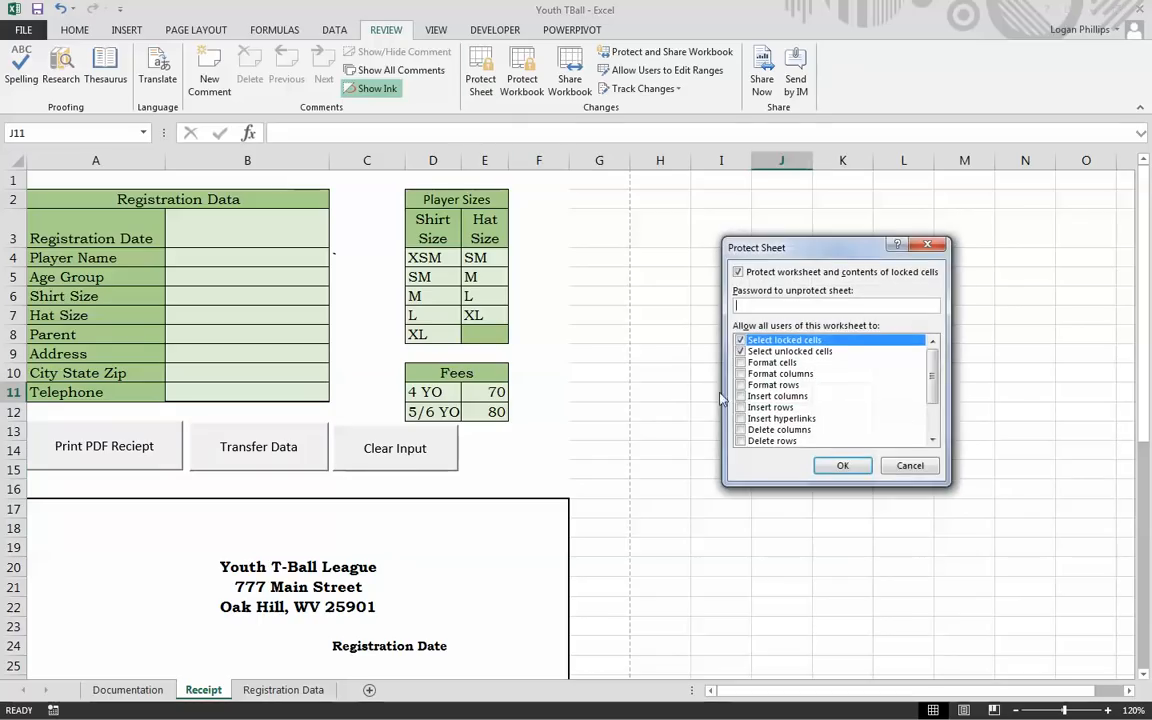
pyautogui.click(842, 465)
pyautogui.click(605, 336)
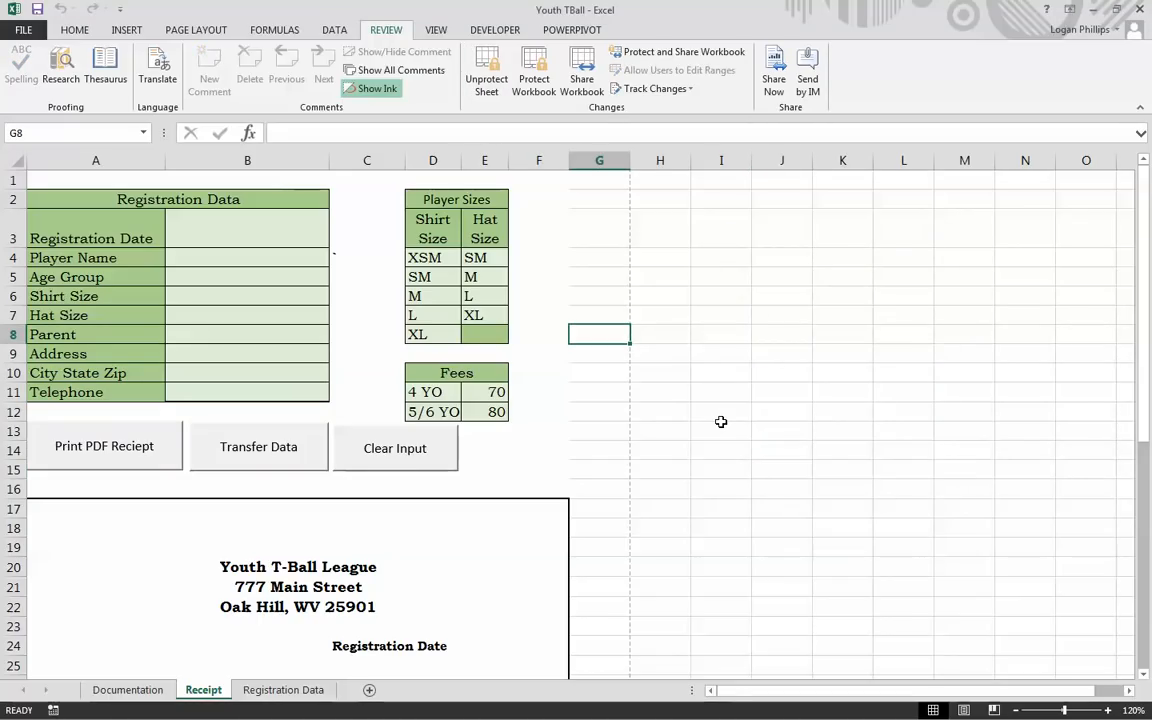
# Step: Uncheck Developer under Options > Customize Ribbon, then confirm protected cells refuse editing
pyautogui.click(22, 29)
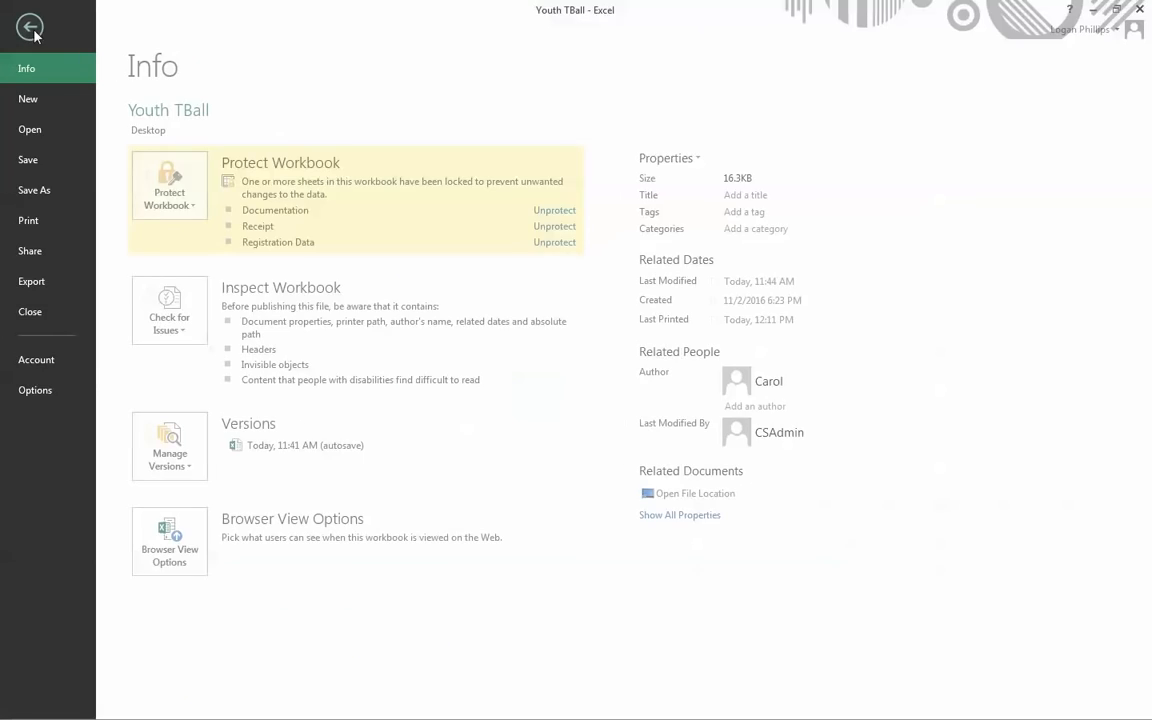
pyautogui.click(36, 390)
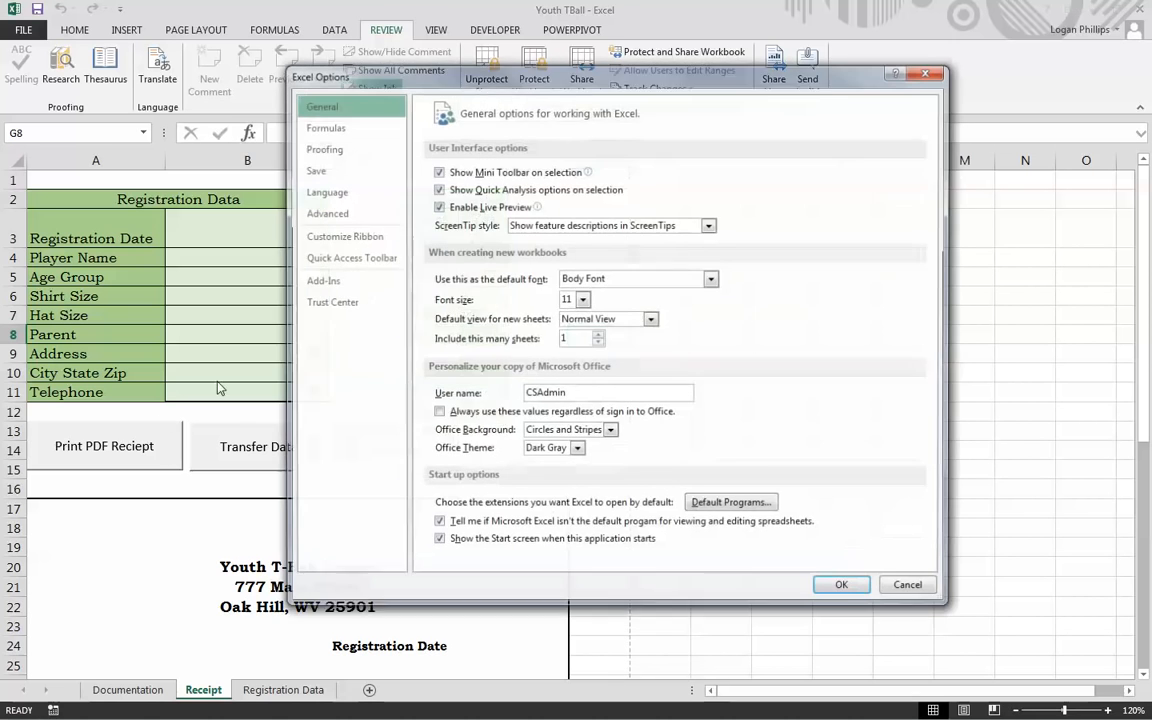
pyautogui.click(342, 235)
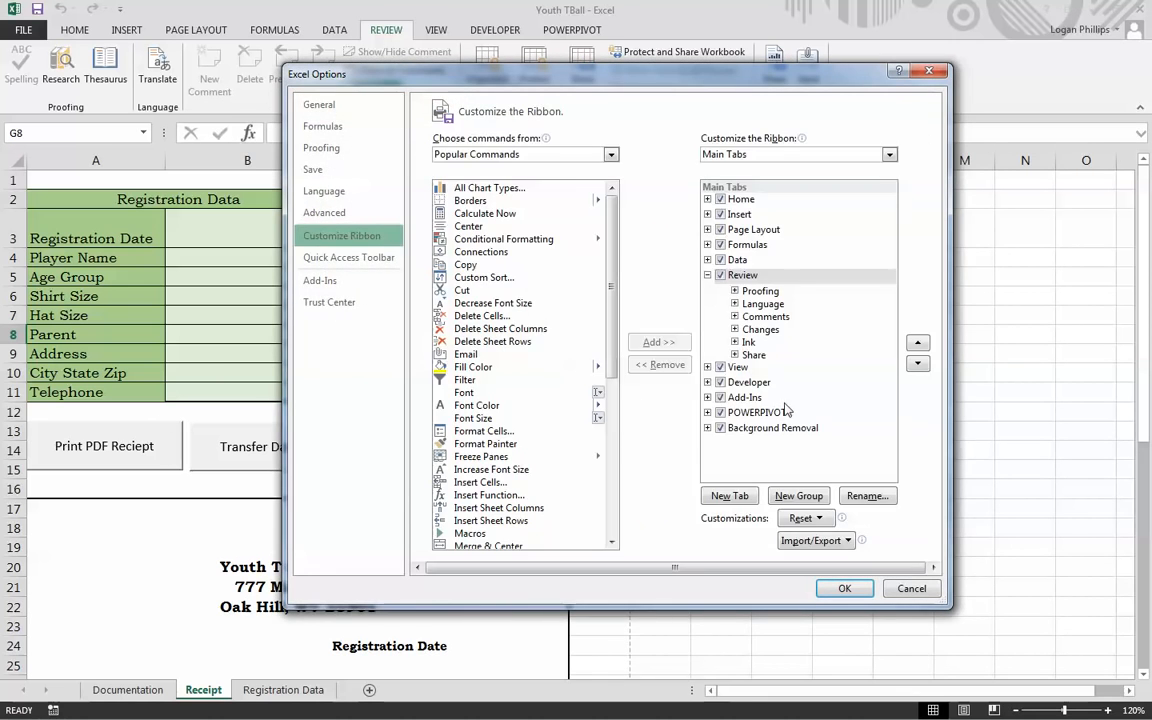
pyautogui.click(708, 383)
pyautogui.click(721, 384)
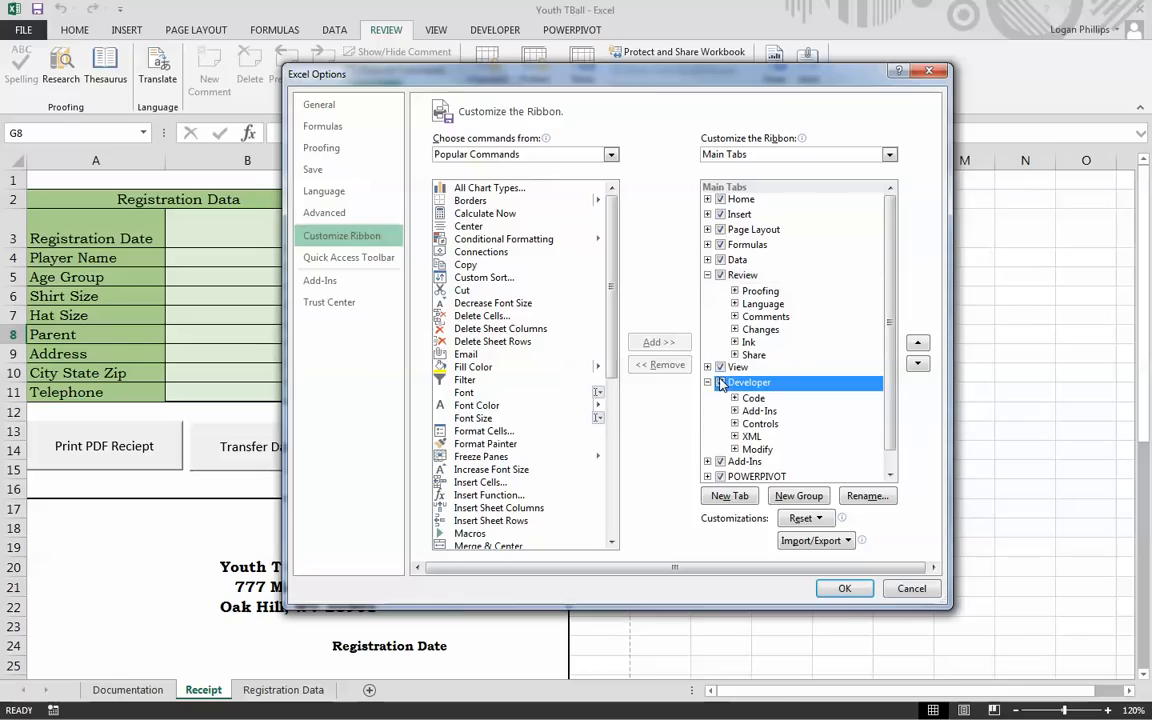
pyautogui.click(844, 590)
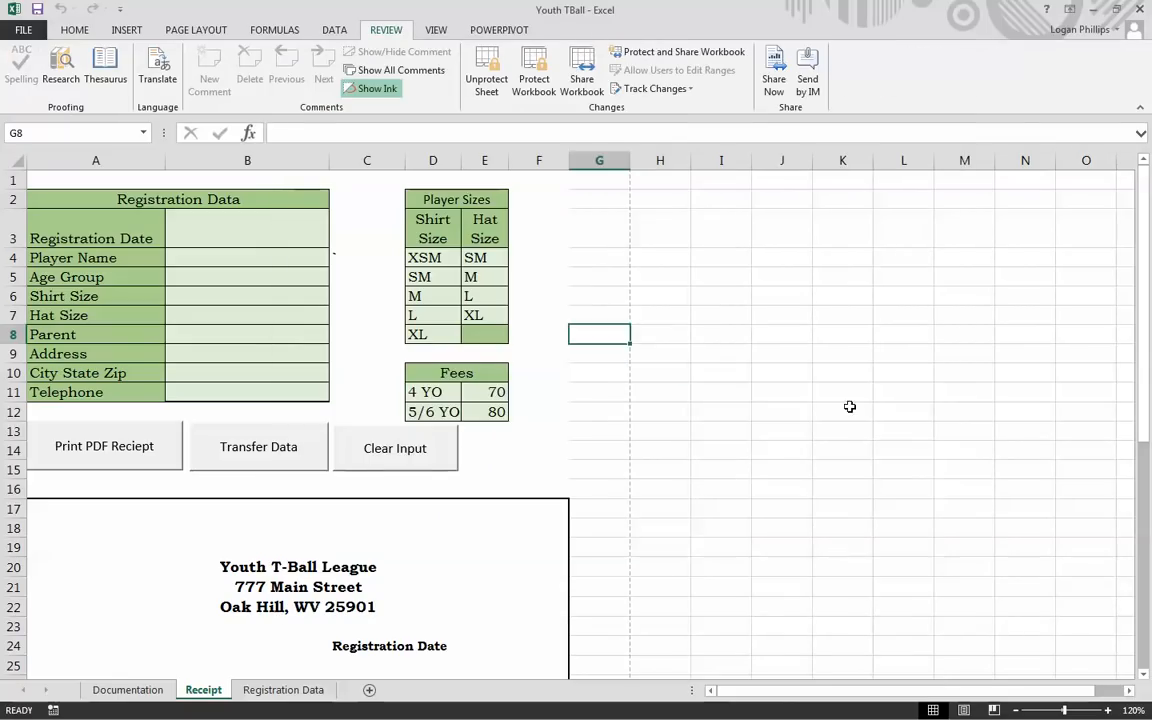
pyautogui.doubleClick(848, 408)
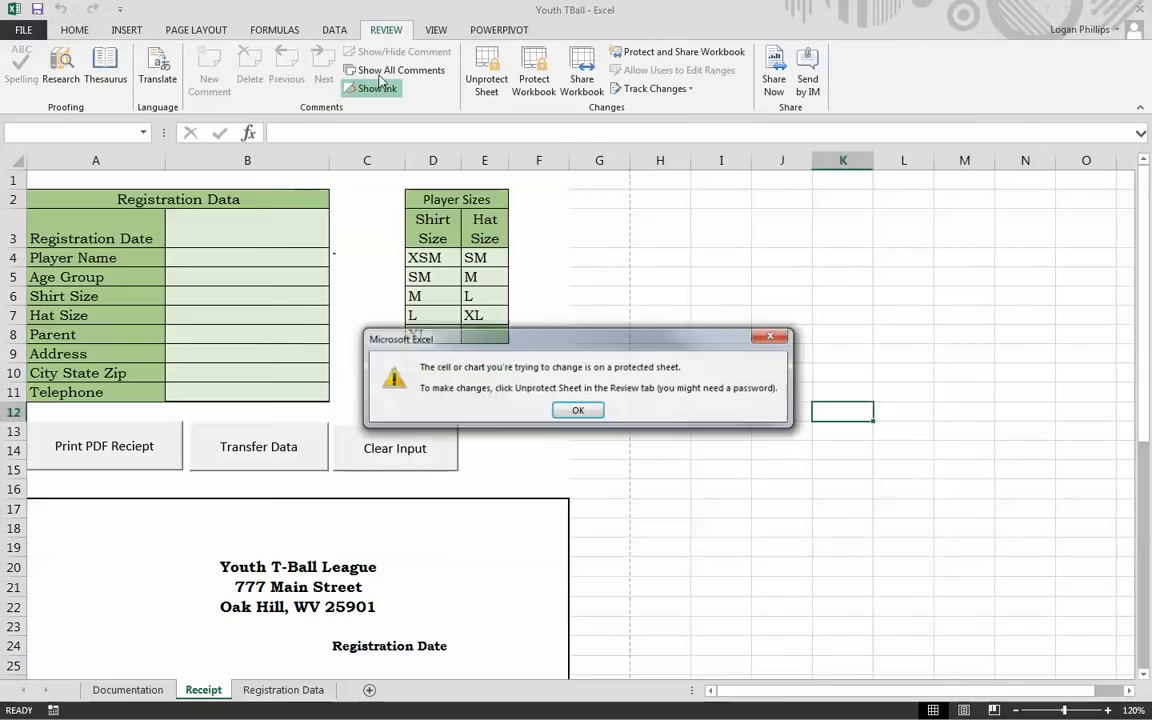
pyautogui.click(576, 414)
pyautogui.click(661, 368)
pyautogui.click(588, 388)
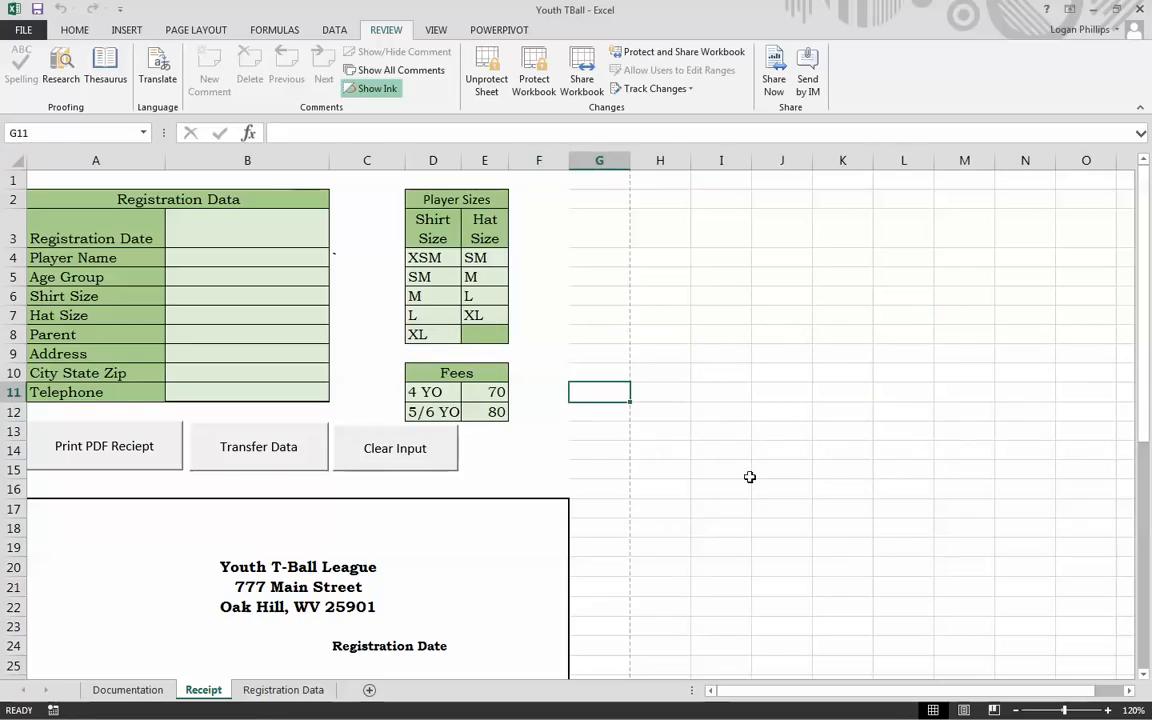
pyautogui.click(872, 488)
pyautogui.doubleClick(700, 519)
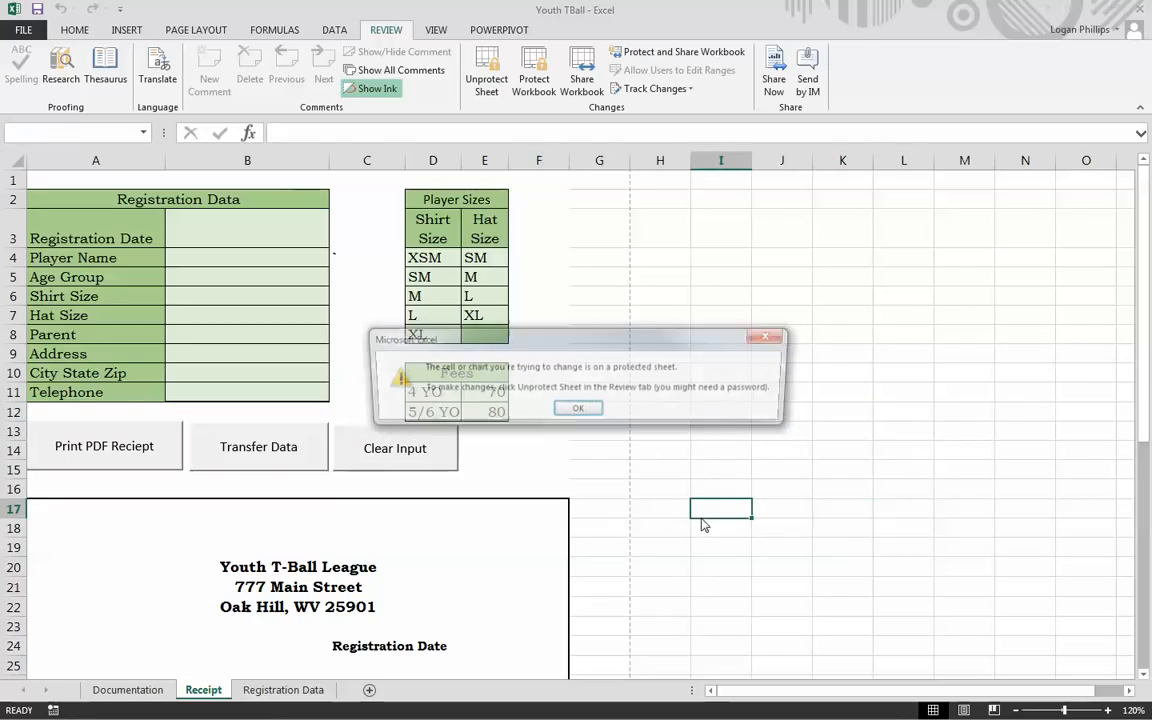
pyautogui.click(578, 408)
pyautogui.click(285, 689)
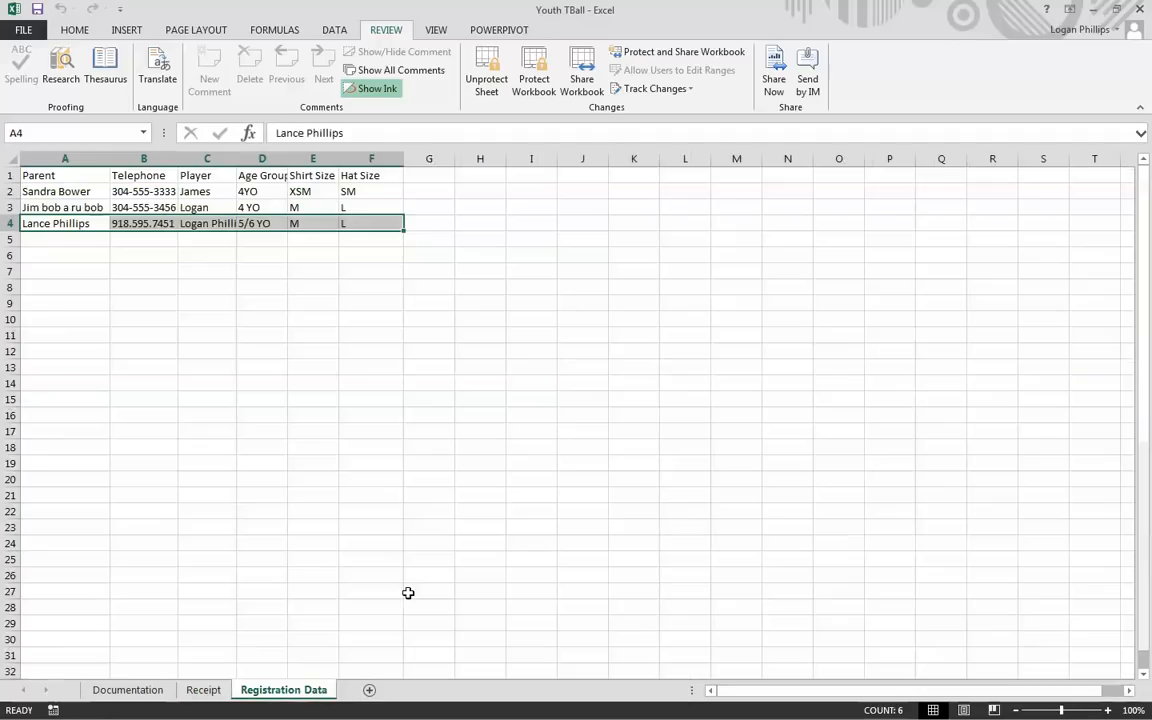
pyautogui.doubleClick(615, 352)
pyautogui.click(578, 410)
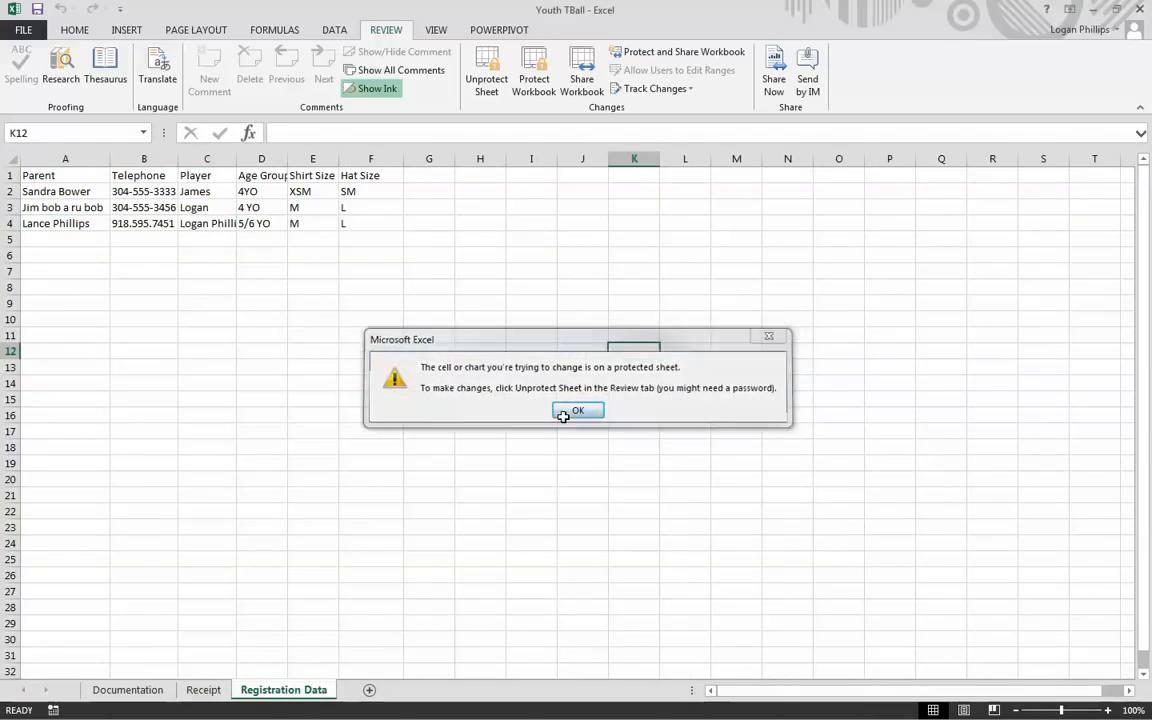
pyautogui.click(128, 689)
pyautogui.doubleClick(746, 361)
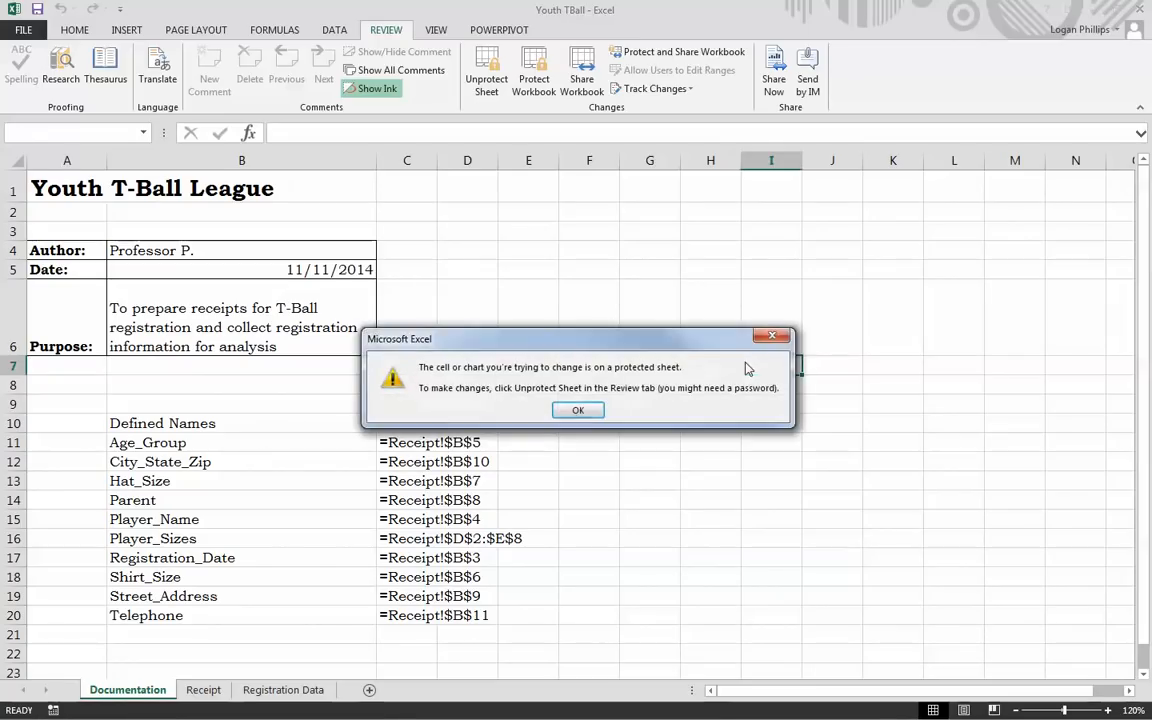
pyautogui.click(576, 409)
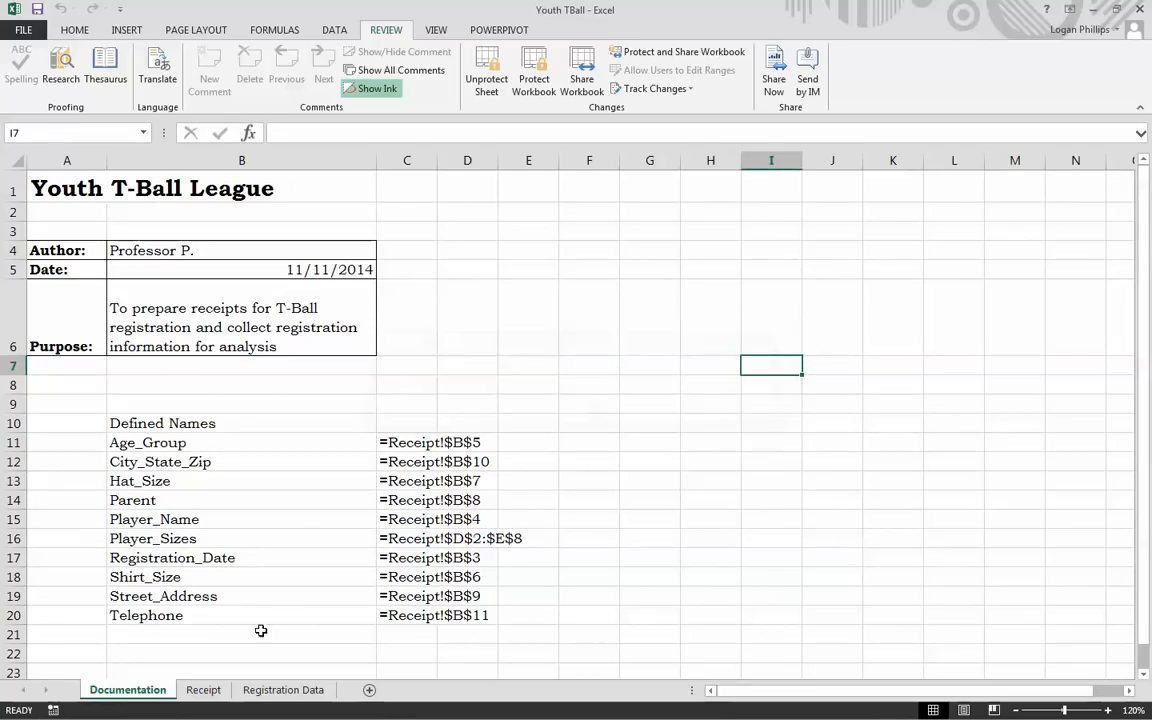
pyautogui.click(203, 689)
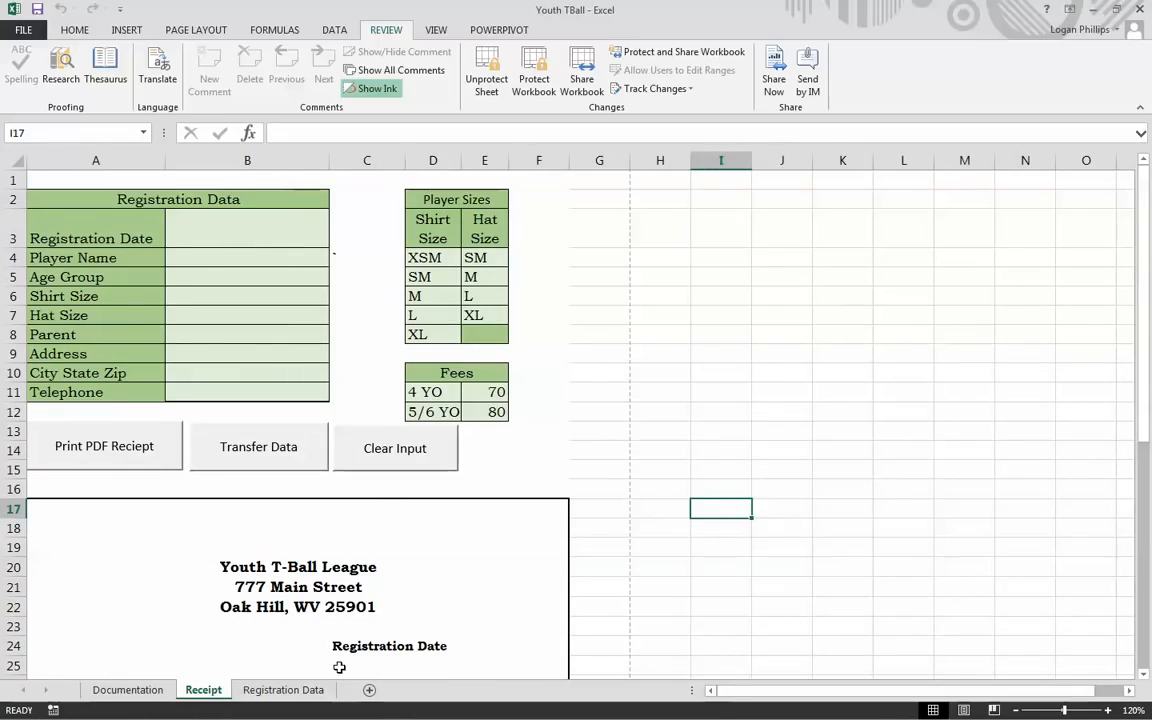
pyautogui.click(283, 689)
pyautogui.click(203, 689)
pyautogui.click(748, 449)
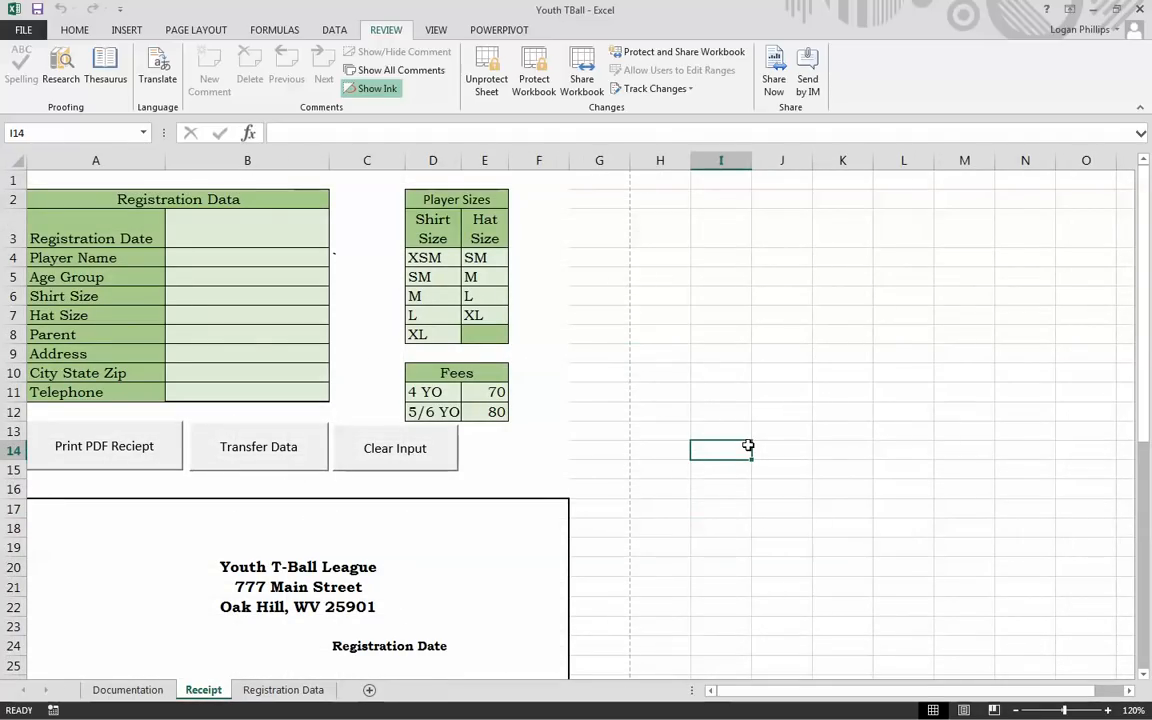
pyautogui.click(787, 248)
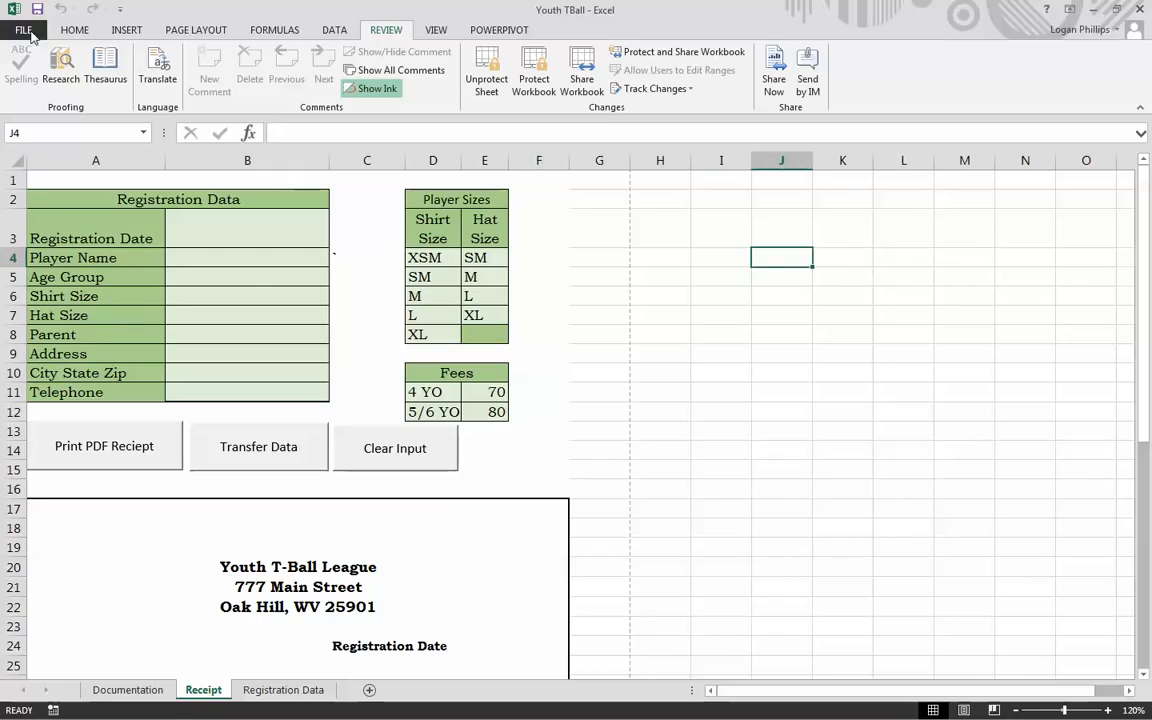
# Step: Save Youth TBall through Save As > Browse using the Excel Macro-Enabled Workbook file type
pyautogui.click(30, 35)
pyautogui.click(55, 190)
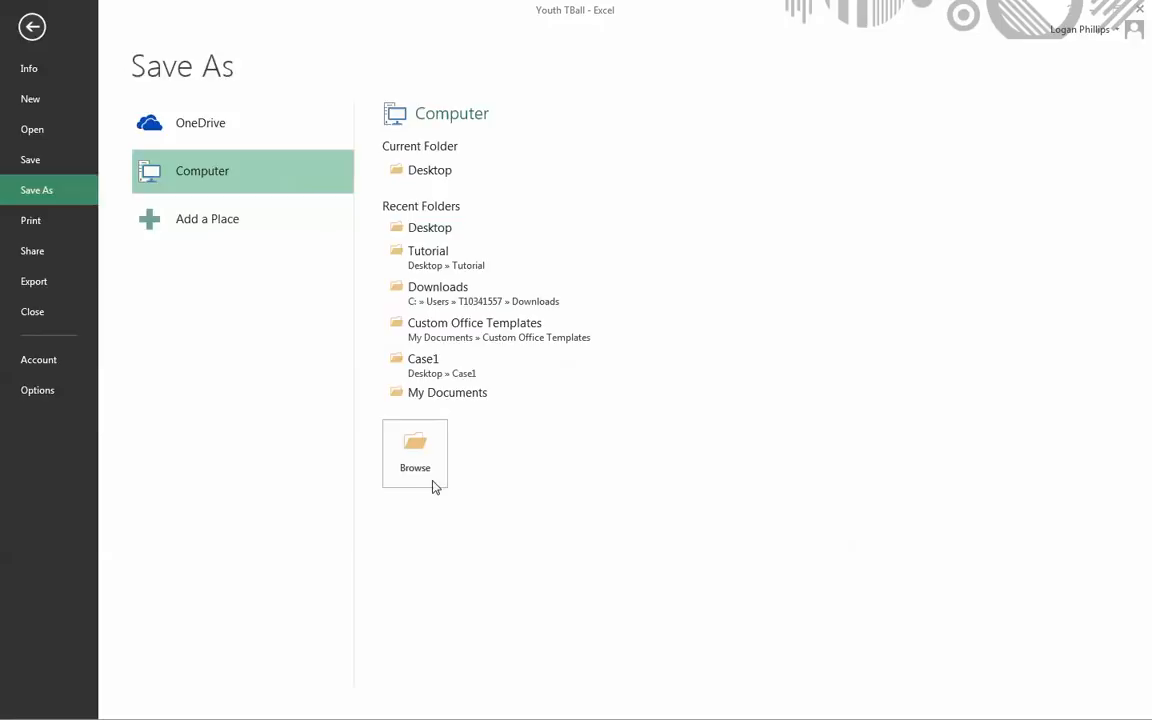
pyautogui.click(433, 483)
pyautogui.click(206, 330)
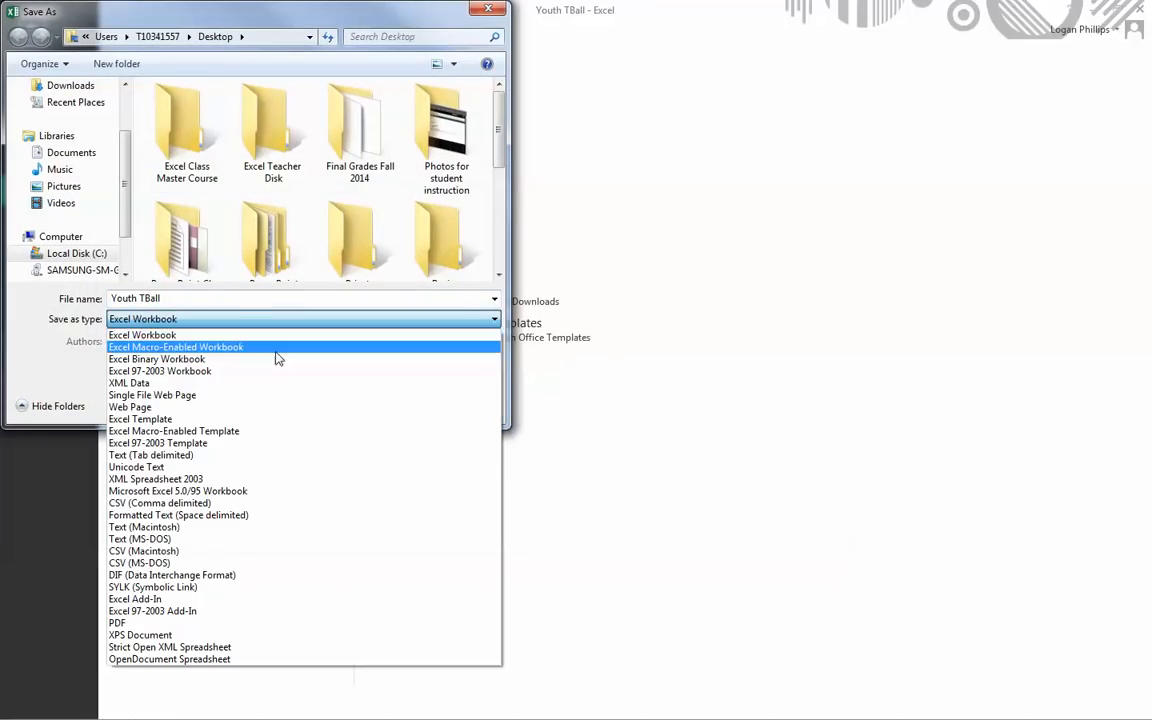
pyautogui.click(277, 342)
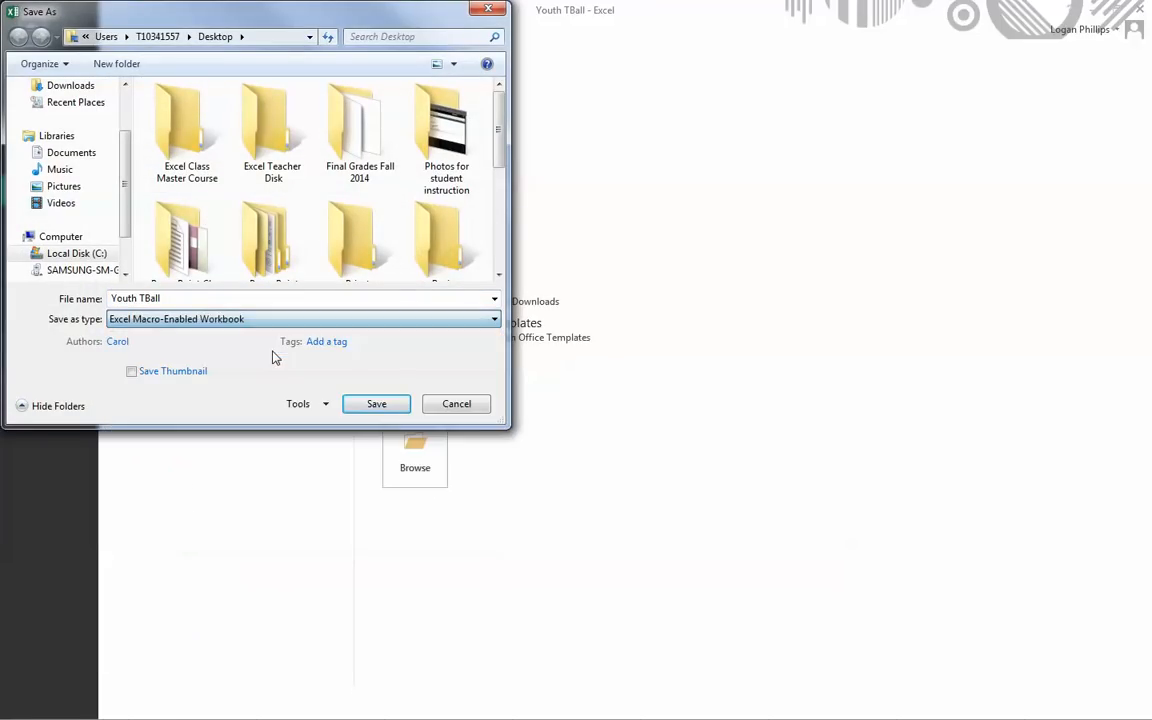
pyautogui.click(393, 403)
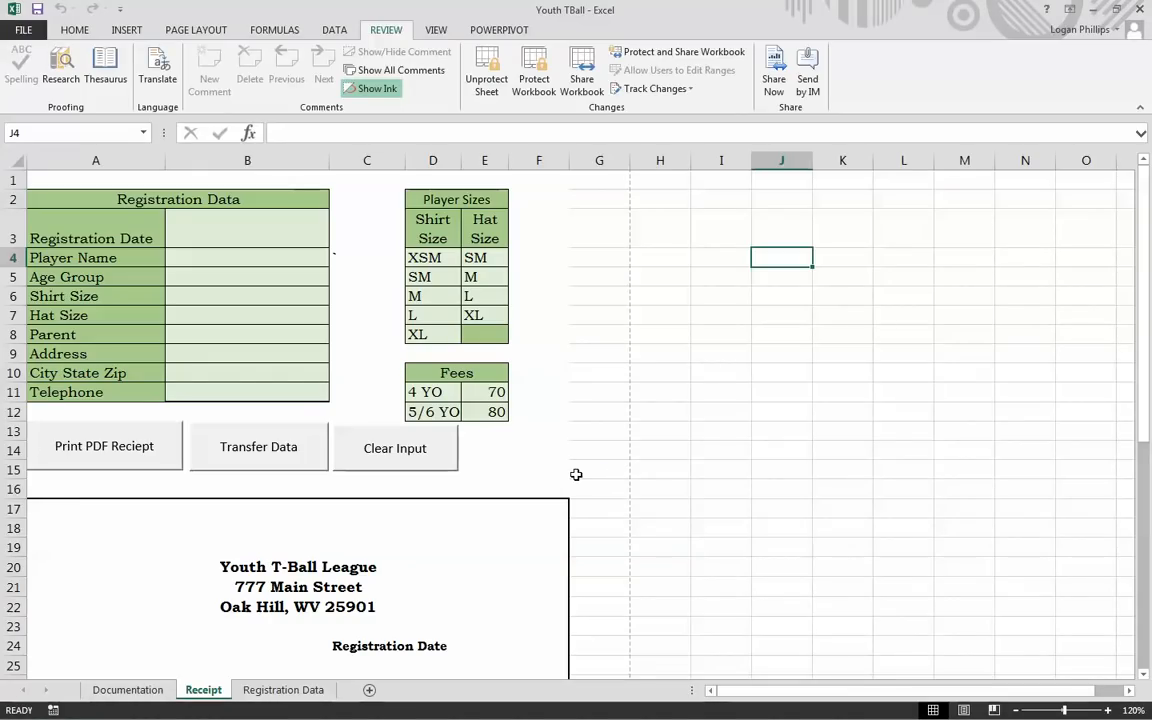